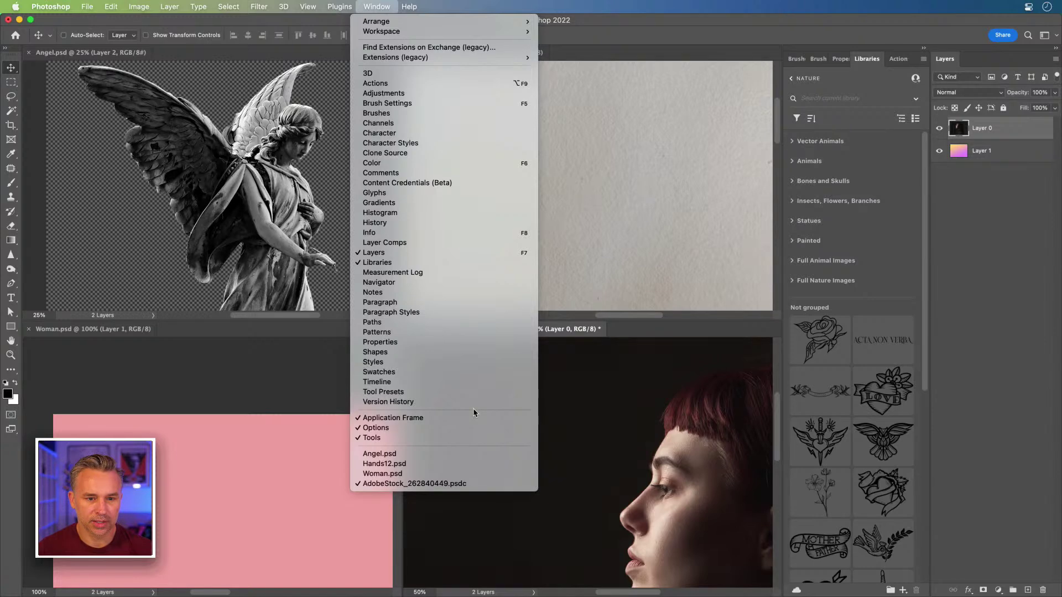
Step: Tile the four documents in a two-by-two grid and collapse the Libraries panels
left_click(553, 410)
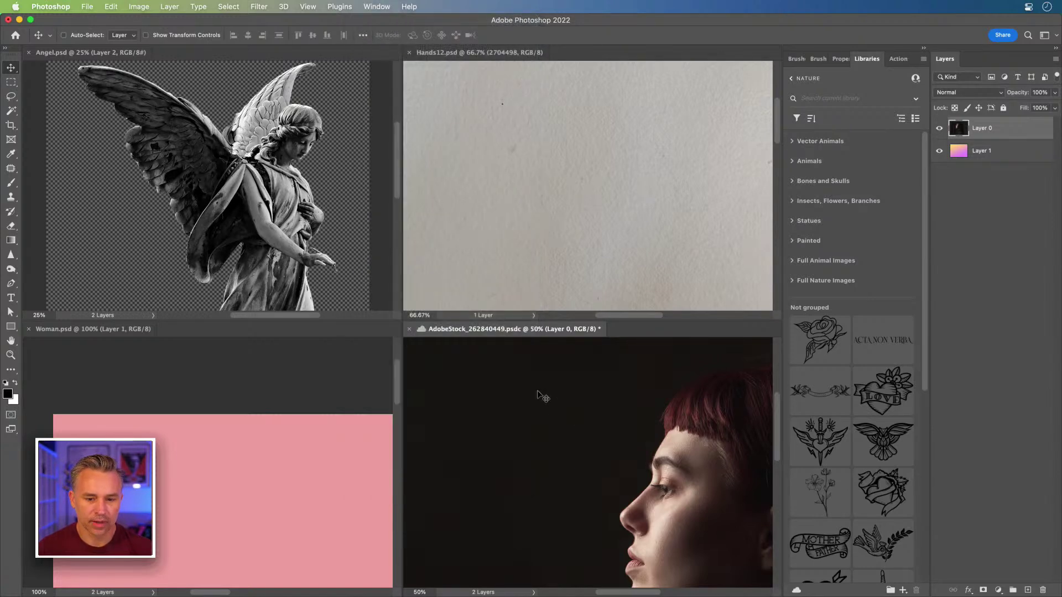
left_click_drag(426, 329, 416, 77)
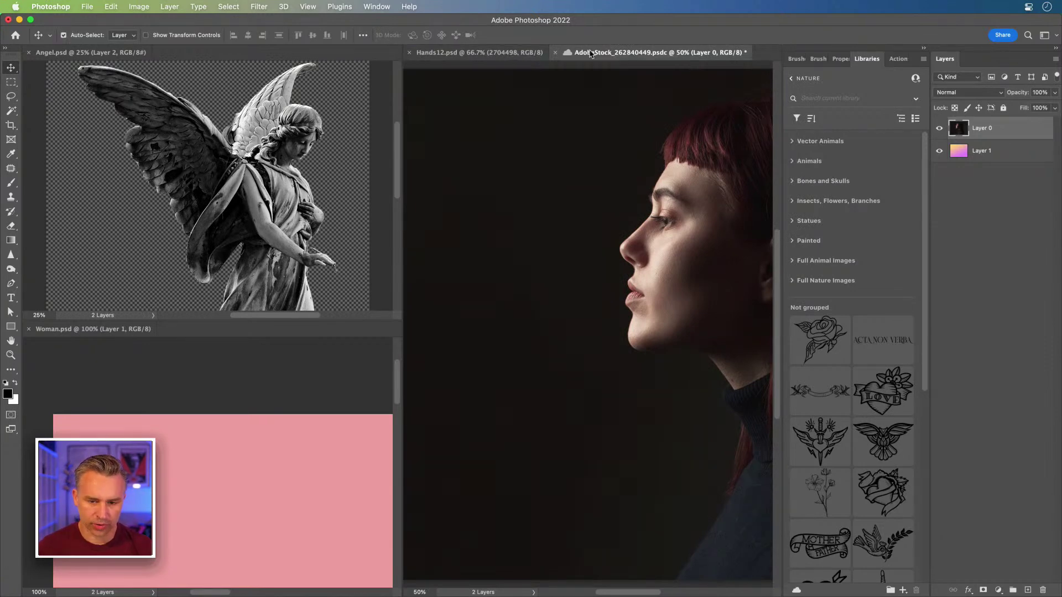
key("super+4")
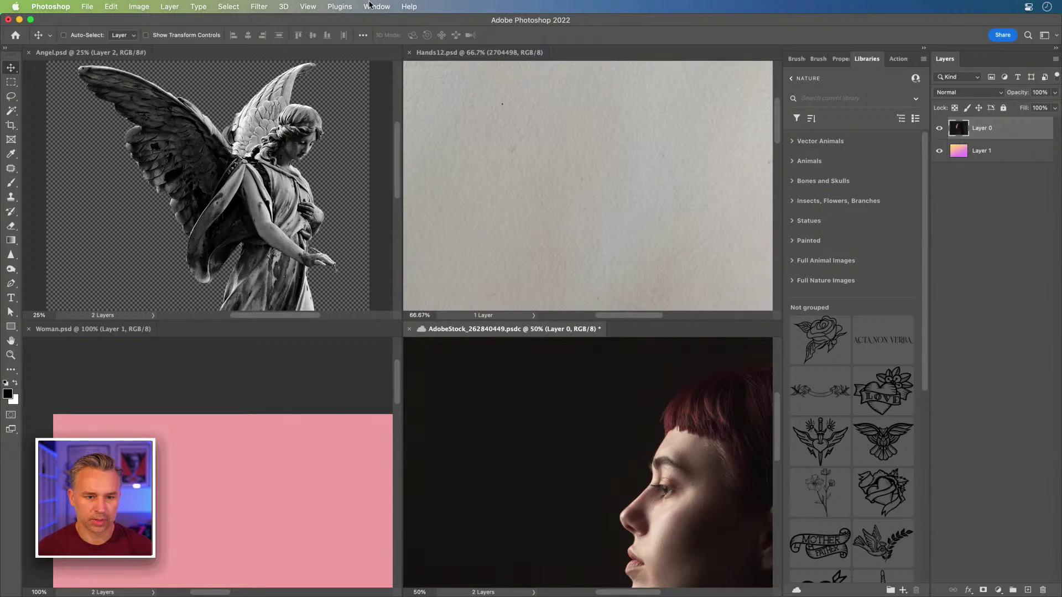
left_click(370, 6)
left_click(370, 6)
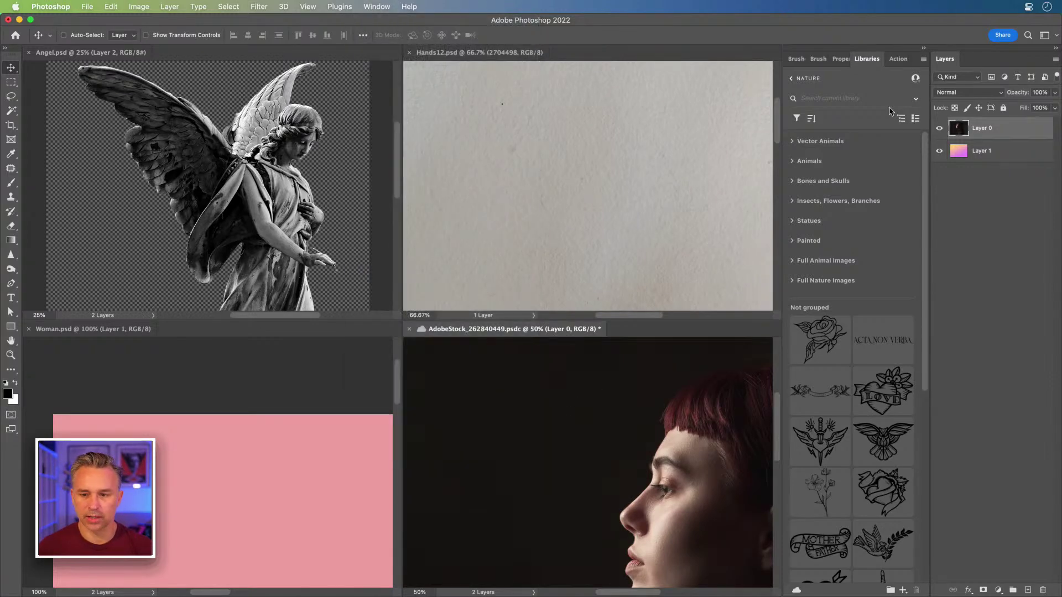
left_click(923, 49)
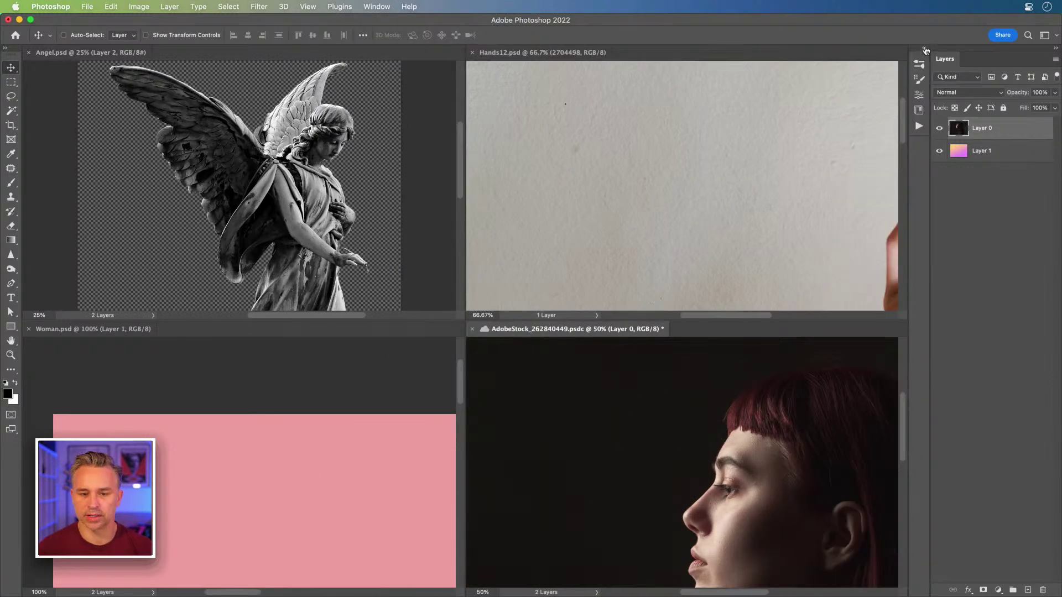
Step: Pan the Hands12 photo into view and zoom the AdobeStock portrait out to 33.3%
left_click(568, 227)
scroll(705, 218, "down", 5)
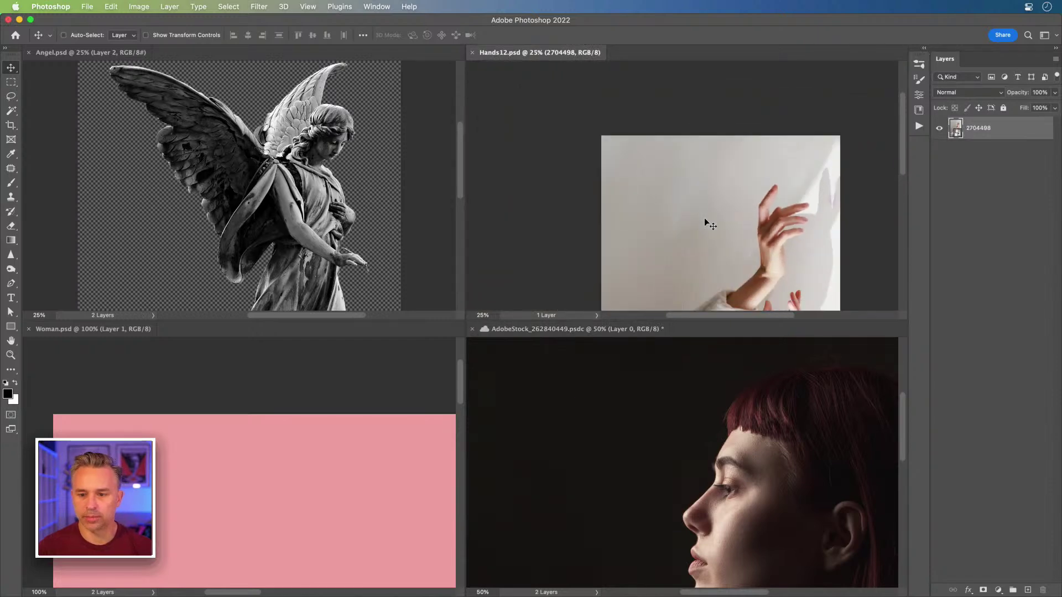
left_click_drag(720, 247, 632, 240)
left_click(639, 396)
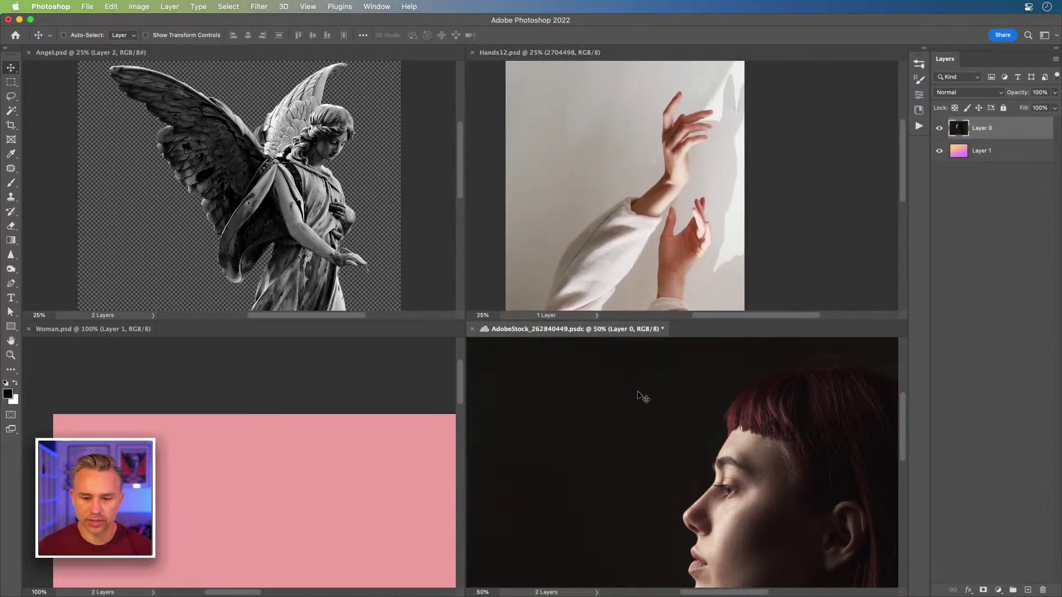
left_click_drag(765, 530, 599, 436)
key("super+minus")
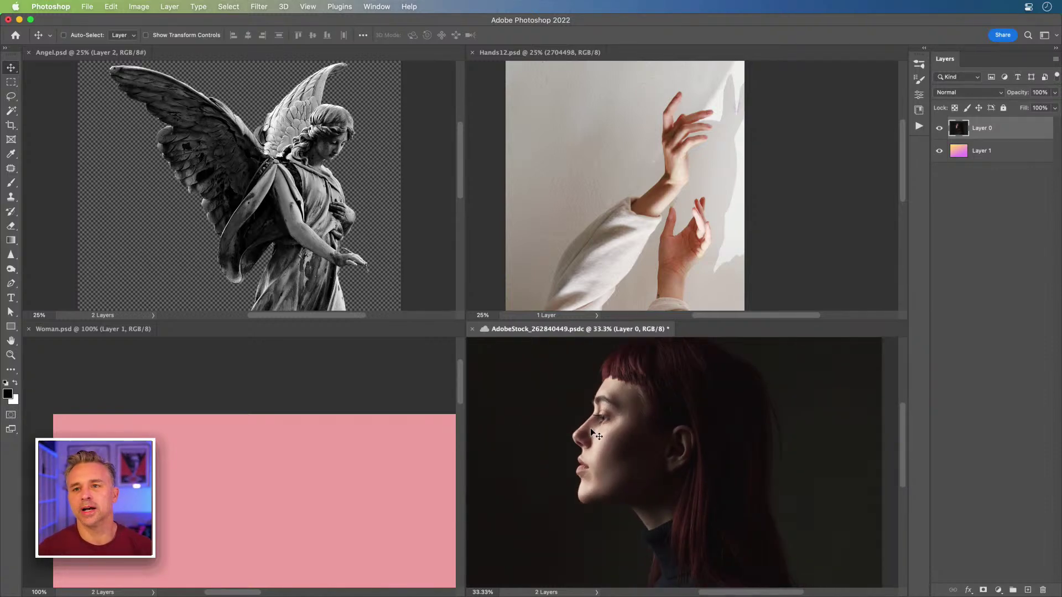
Step: Fit the Woman image in its pane, then dock AdobeStock and Hands12 as tabs with Angel
left_click(208, 368)
left_click_drag(347, 526, 268, 367)
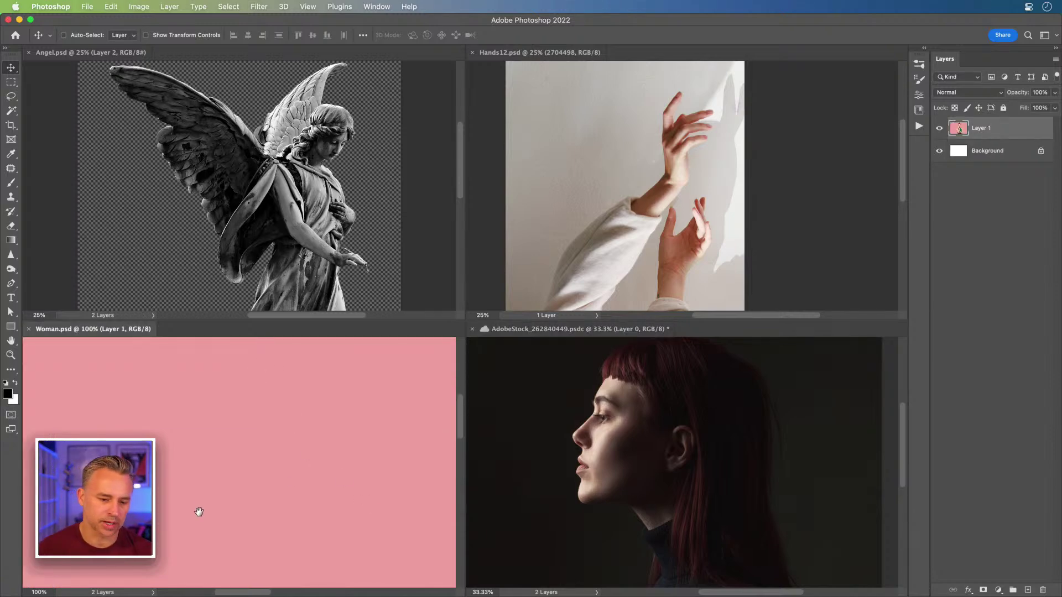
key("super+0")
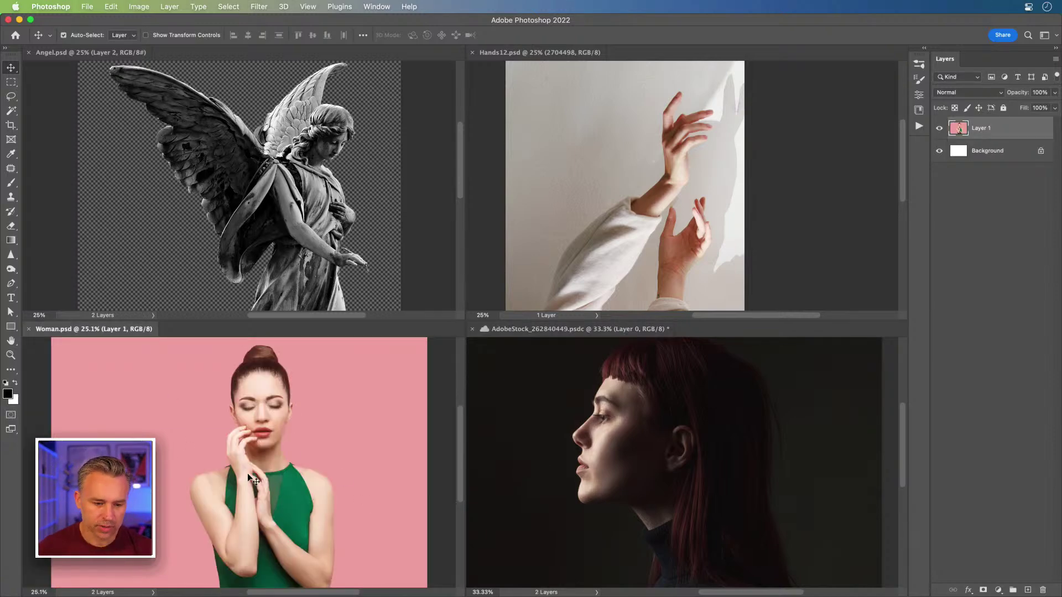
left_click(141, 194)
left_click(517, 434)
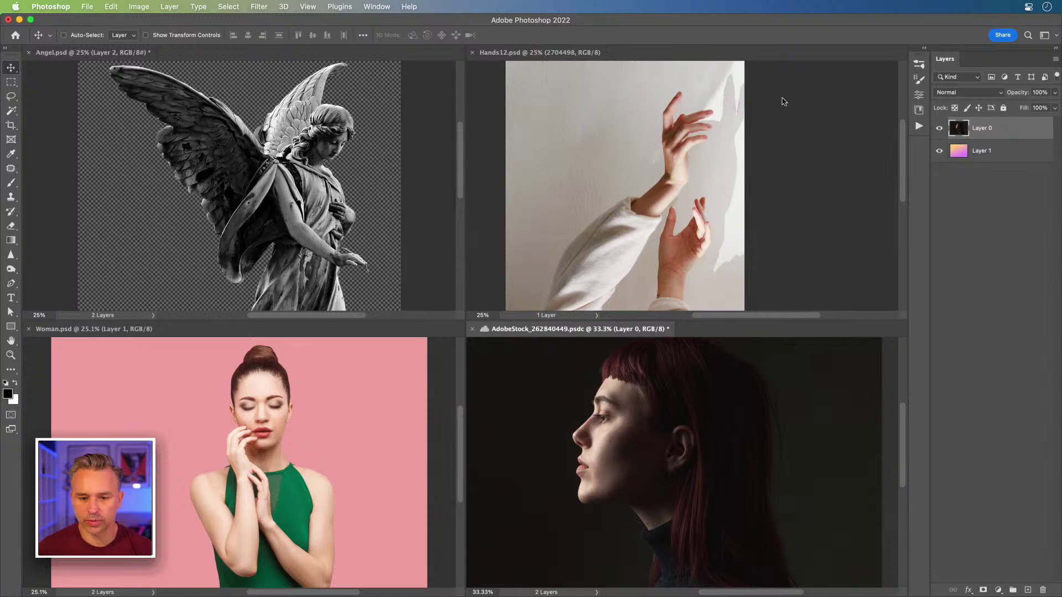
left_click_drag(539, 331, 114, 55)
left_click_drag(485, 57, 398, 54)
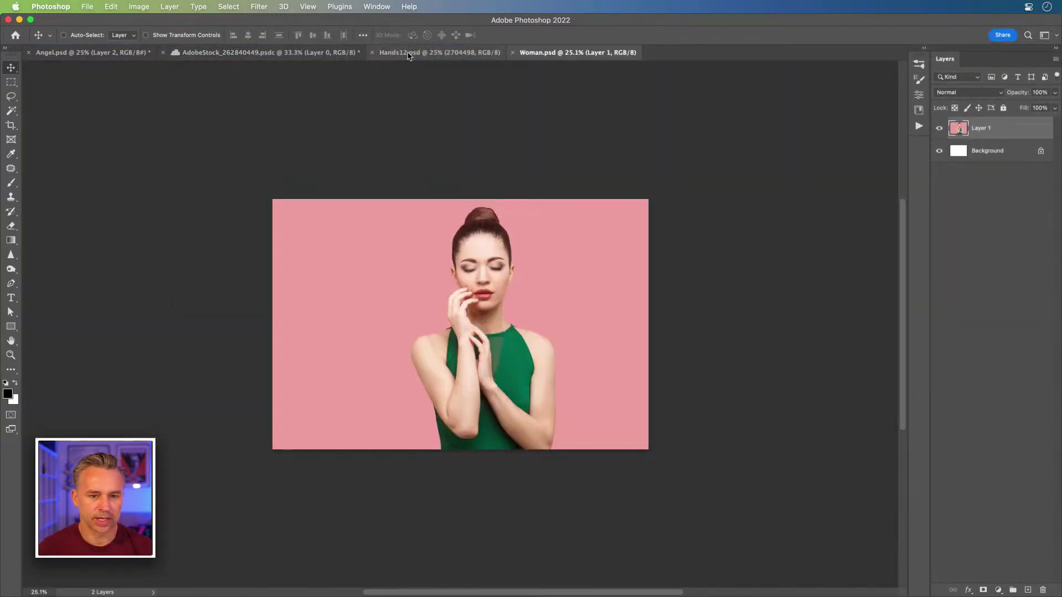
Step: View Hands12 at 33.3% and the AdobeStock portrait at 50%, then return to Angel.psd
left_click(408, 54)
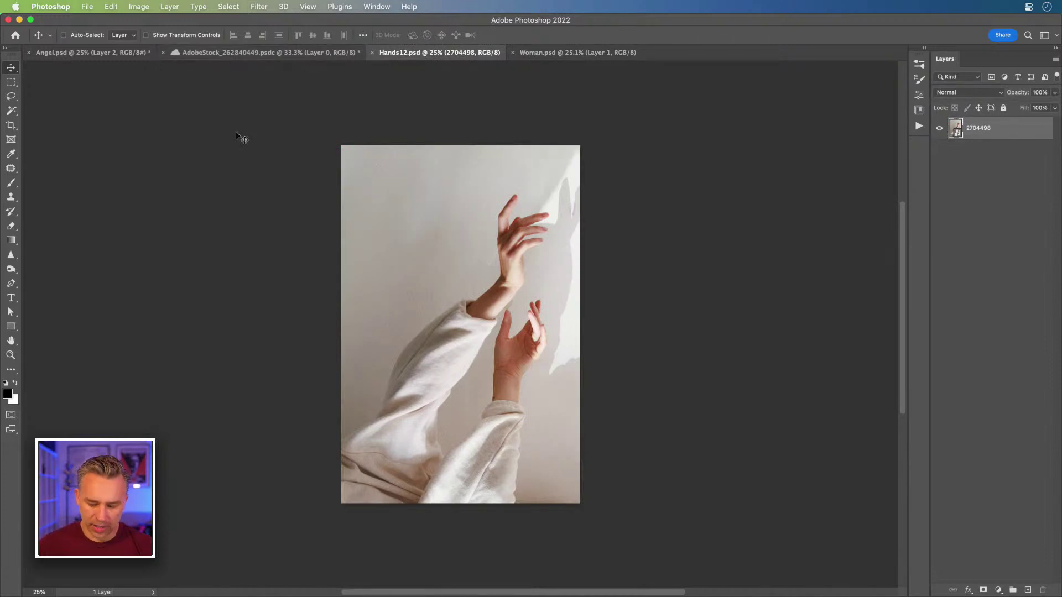
key("super+equal")
key("super+equal")
key("super+equal")
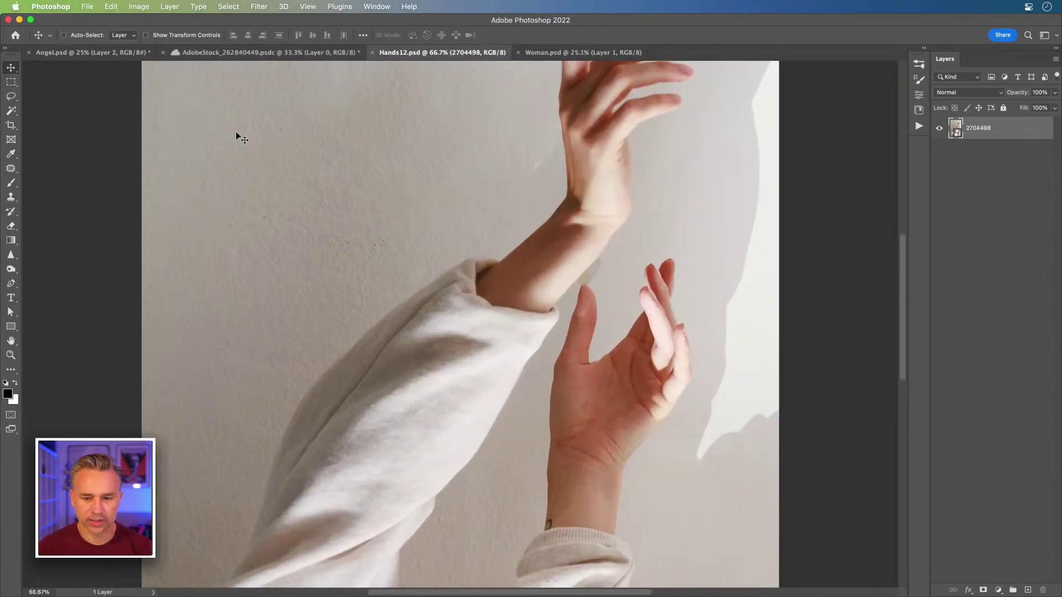
scroll(426, 237, "up", 3)
left_click(255, 54)
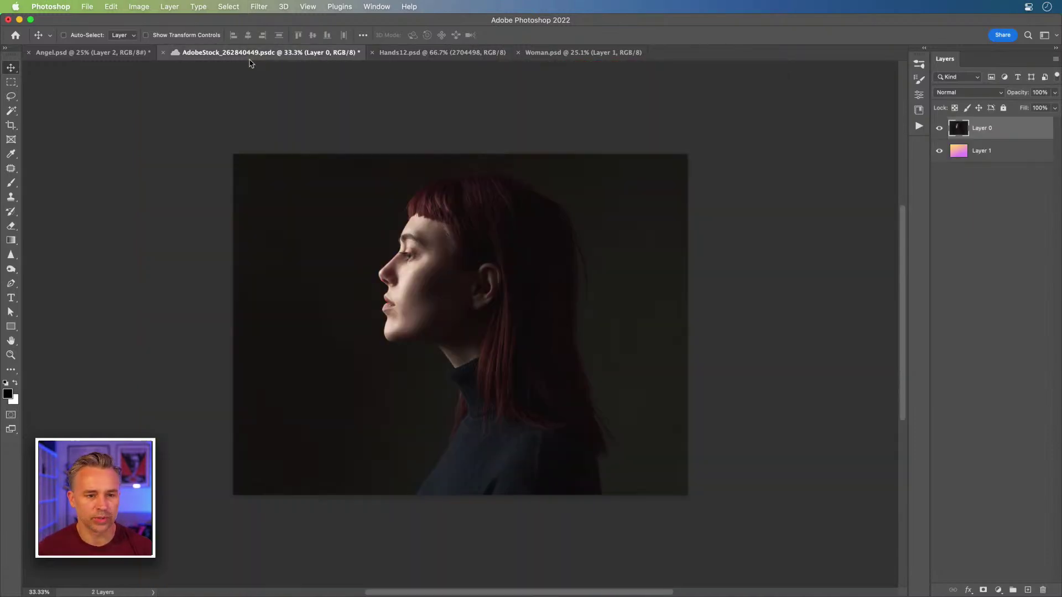
key("super+equal")
key("super+equal")
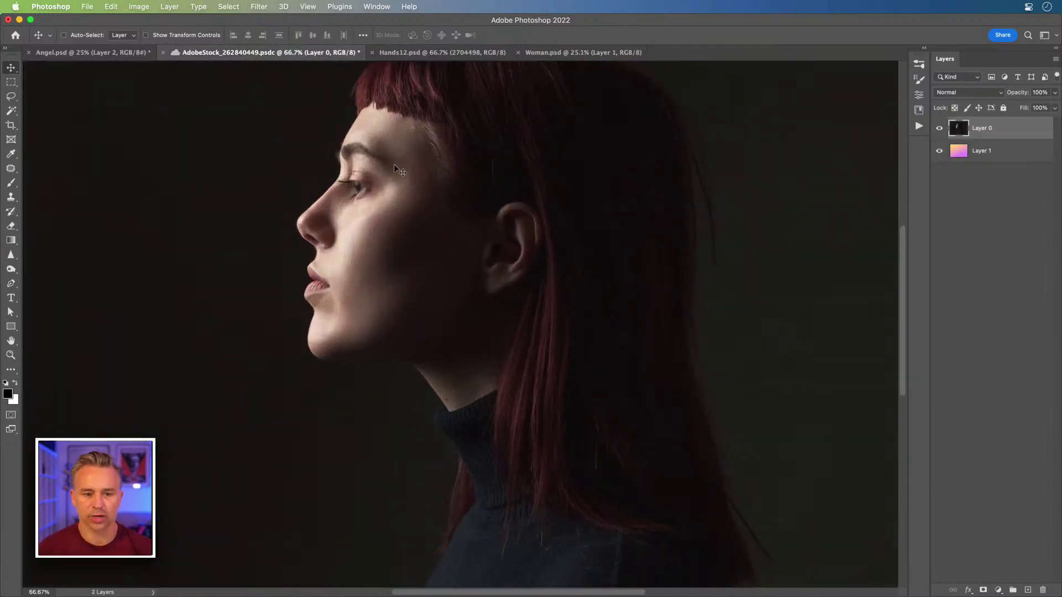
scroll(231, 188, "right", 2)
key("super+minus")
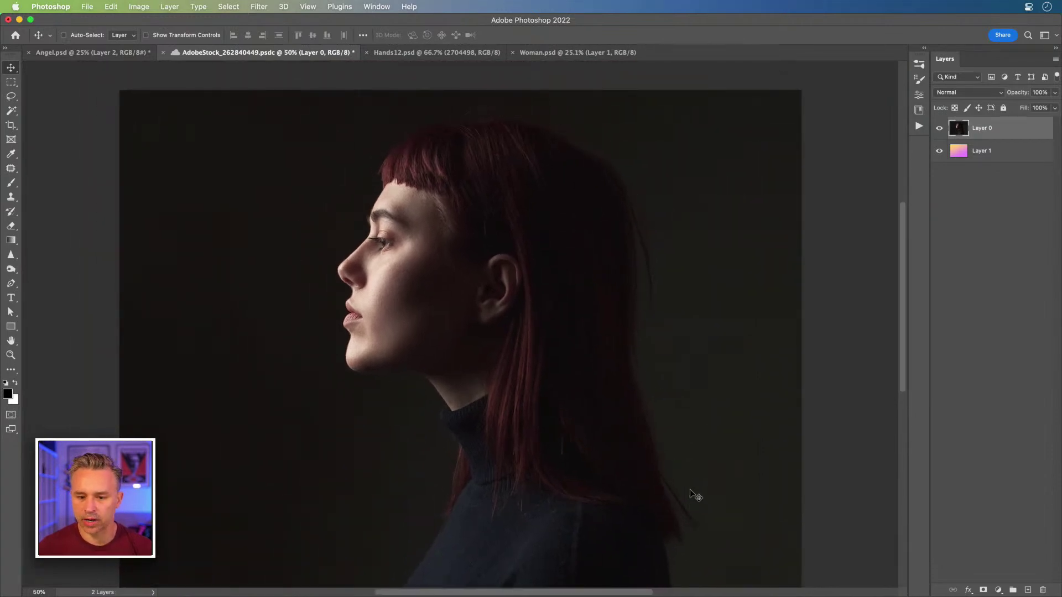
left_click(68, 54)
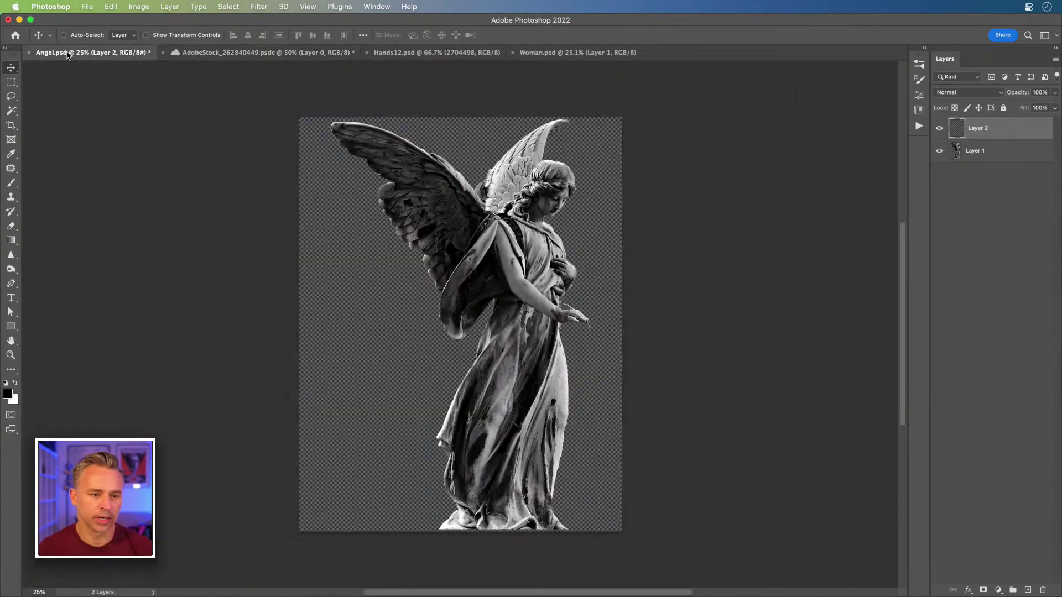
Step: Zoom the angel to 33.3% and move the empty Layer 2 beneath the angel's Layer 1
key("super+plus")
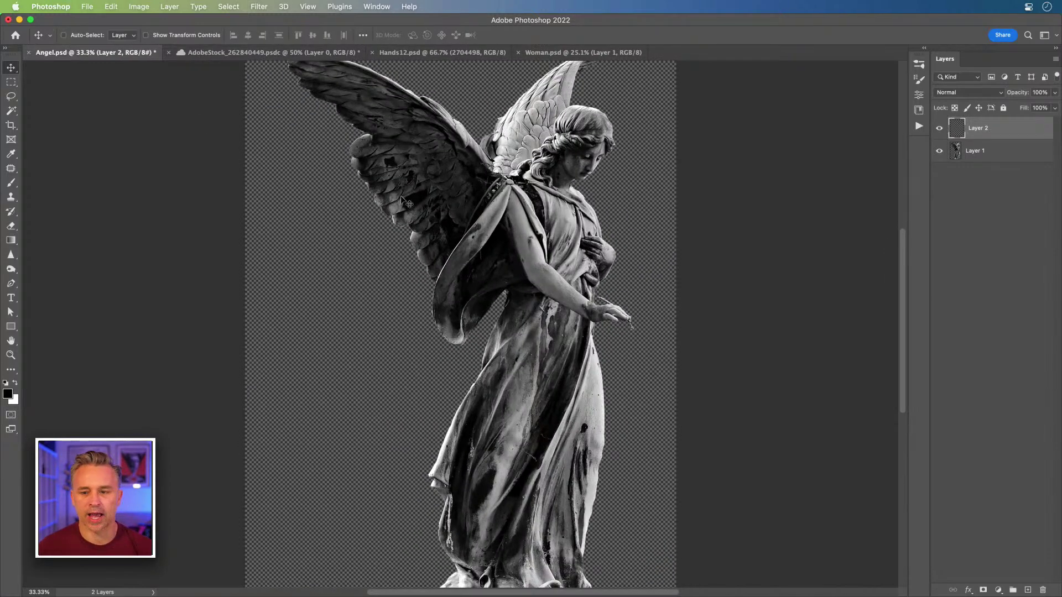
left_click(1001, 156)
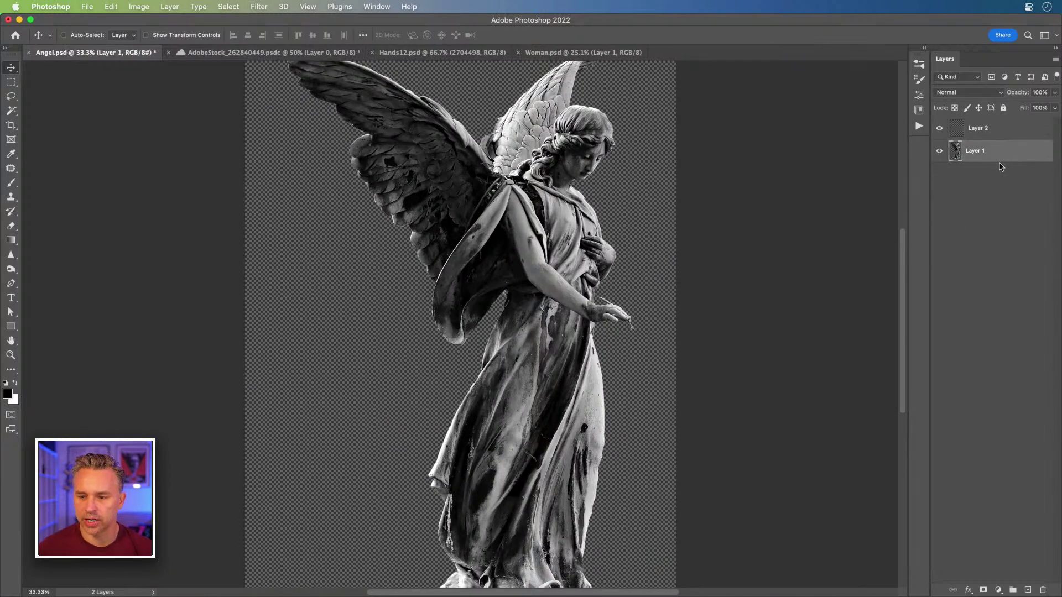
double_click(991, 136)
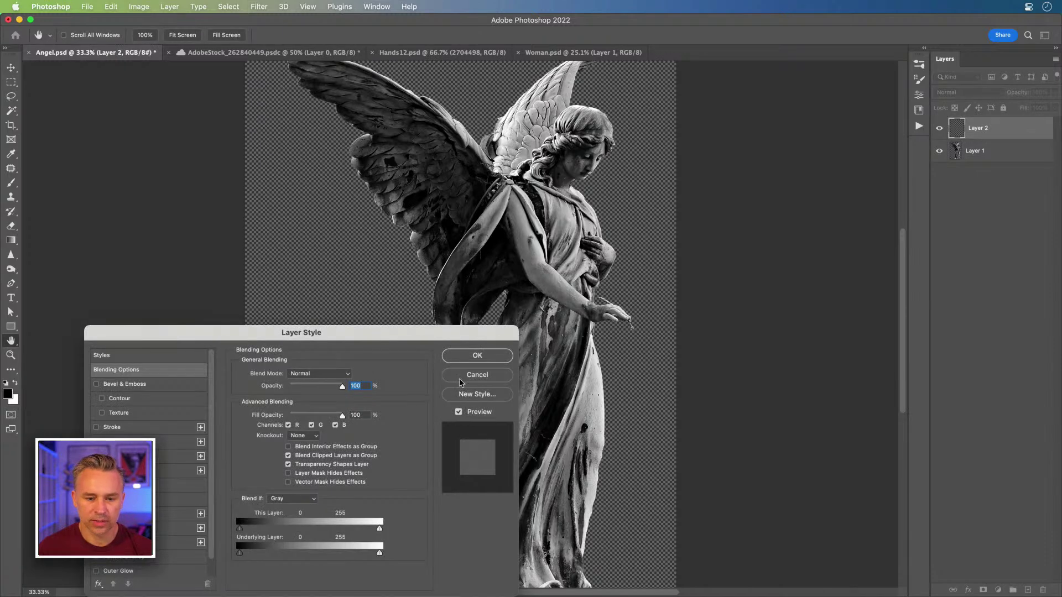
left_click(462, 380)
left_click_drag(1003, 127, 990, 165)
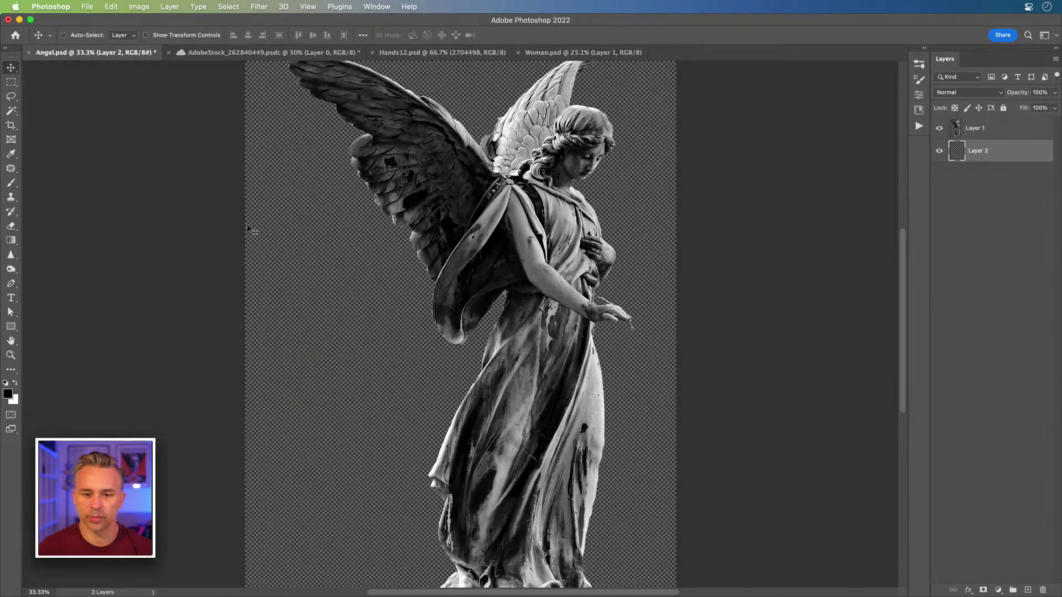
Step: Fill Layer 2 with a lavender-to-purple gradient and dock the Gradients panel on the right
left_click(368, 7)
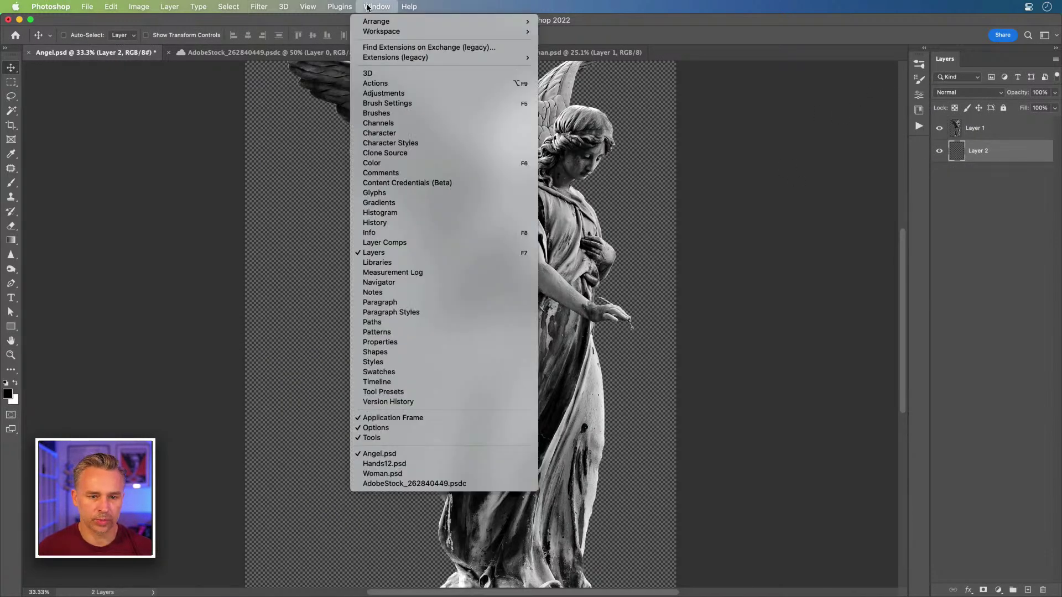
left_click(431, 204)
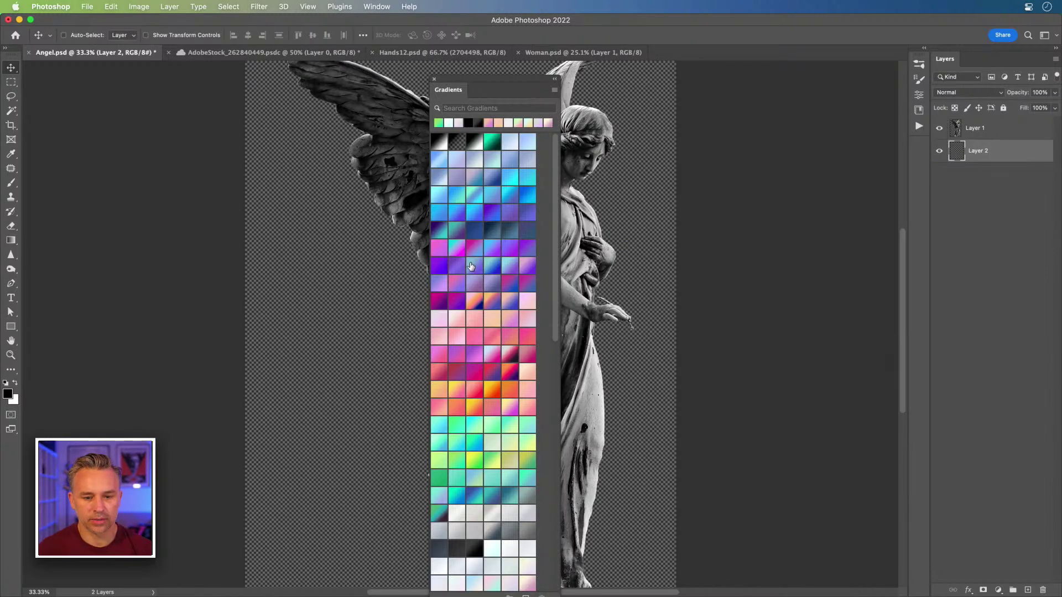
left_click(469, 284)
left_click_drag(480, 97, 919, 65)
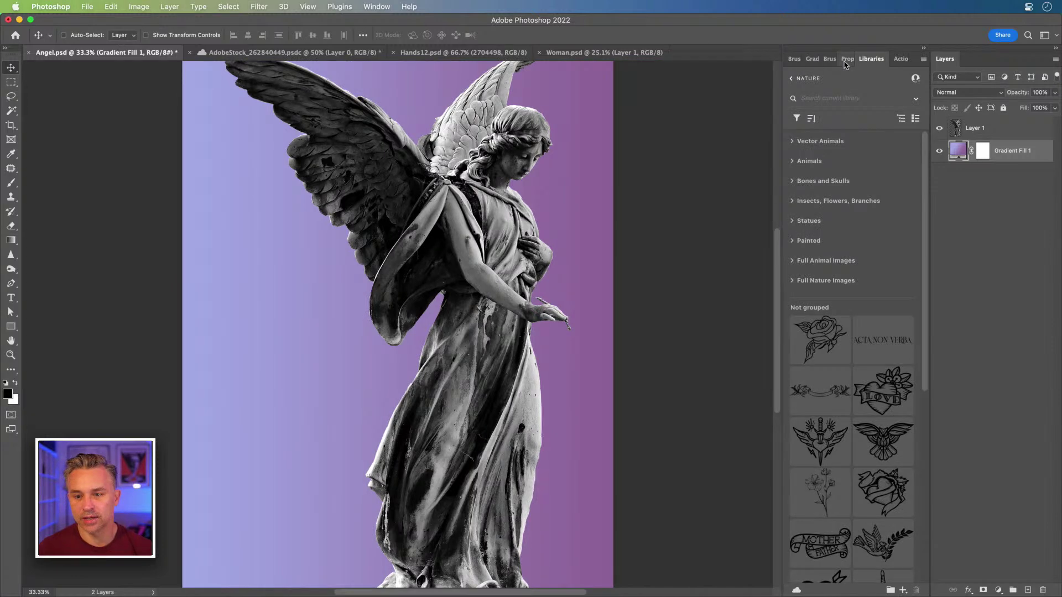
Step: Try grey-blue, teal and grey gradient swatches, settling on light grey behind the angel
left_click(811, 59)
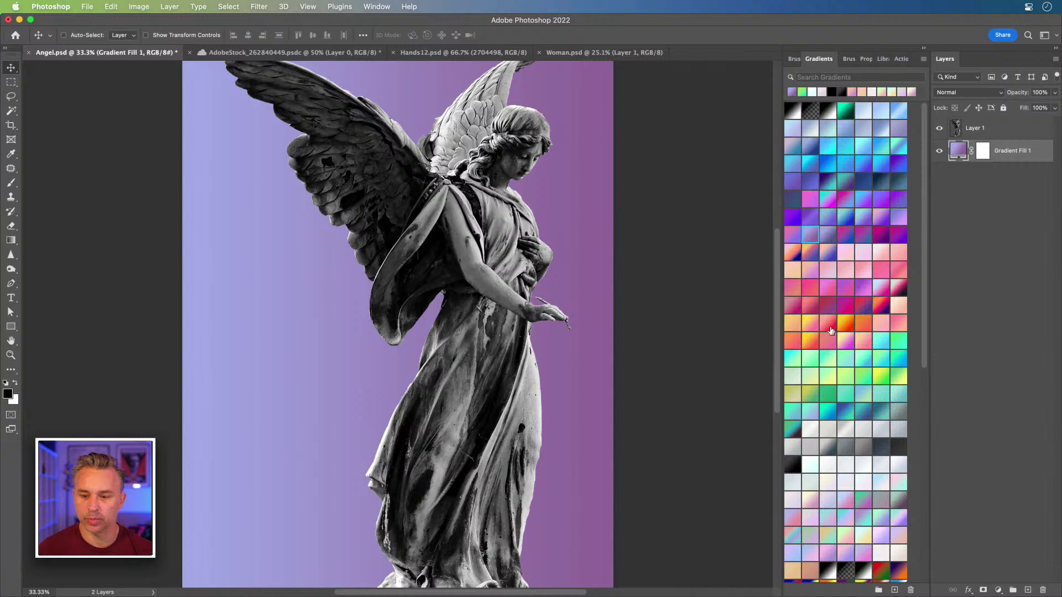
left_click(835, 448)
left_click(863, 429)
left_click(881, 411)
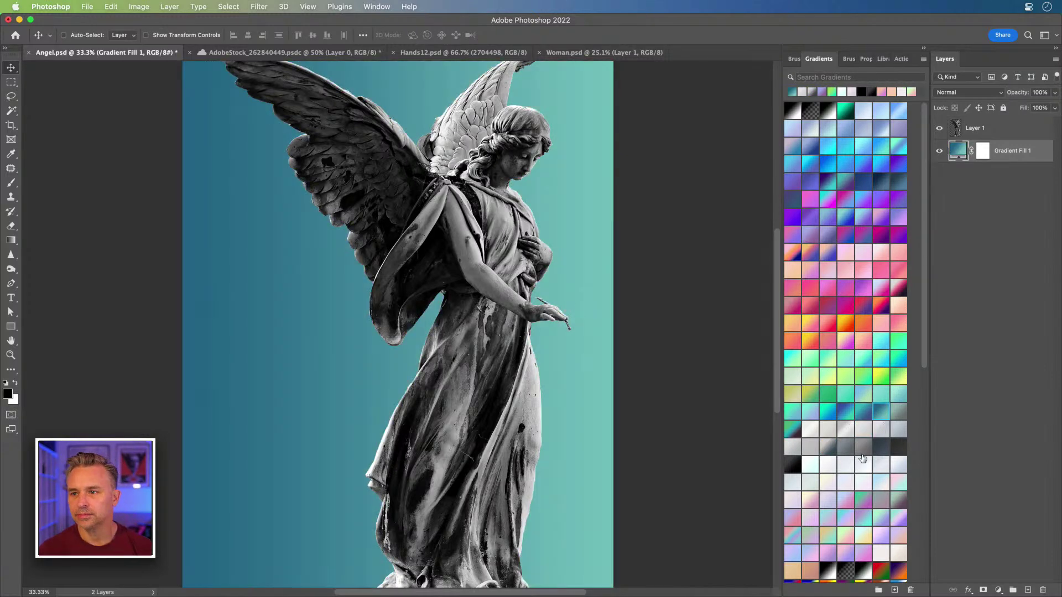
left_click(860, 458)
left_click(854, 429)
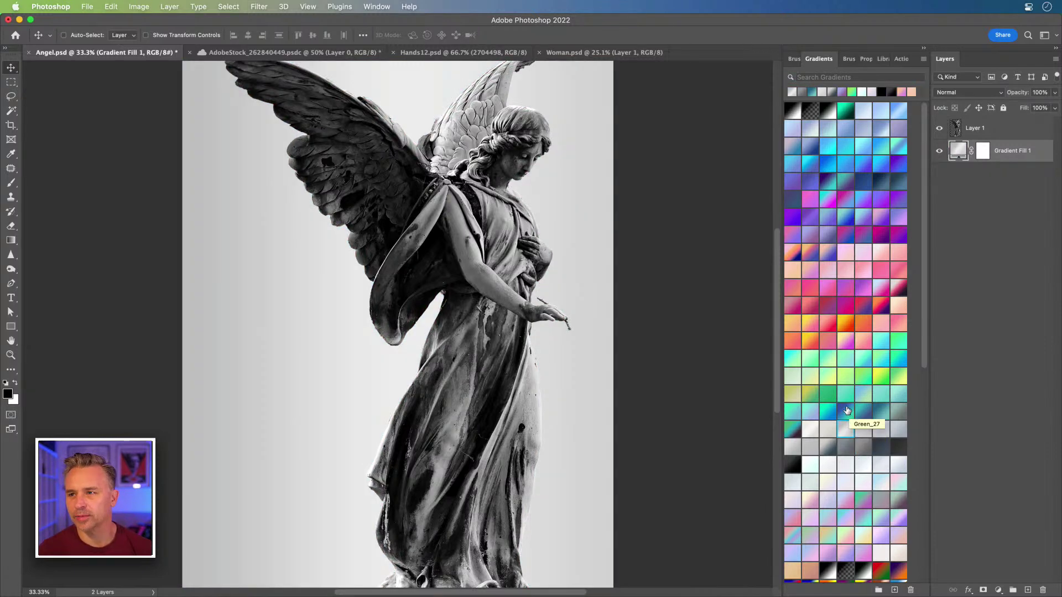
left_click_drag(239, 199, 306, 205)
left_click(995, 127)
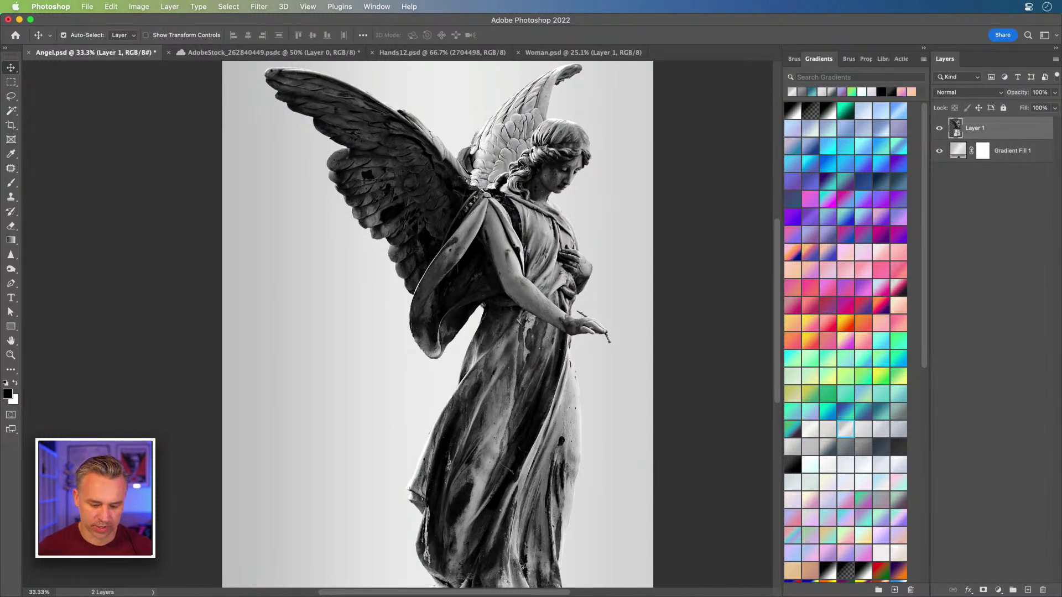
Step: Scale the angel statue to about 72%, centre it on the canvas, and commit
key("super+t")
left_click_drag(262, 62, 350, 246)
left_click_drag(422, 318, 372, 236)
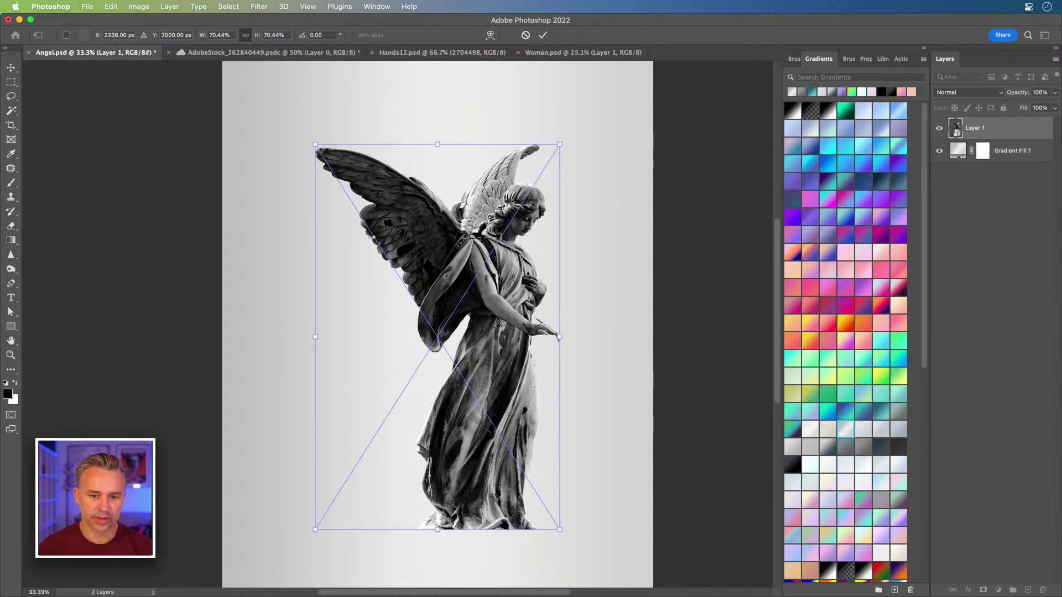
key("Return")
Step: Zoom to 66.67%, collapse the Gradients panel group, and frame the angel in view
key("super+equal")
left_click_drag(405, 128, 421, 206)
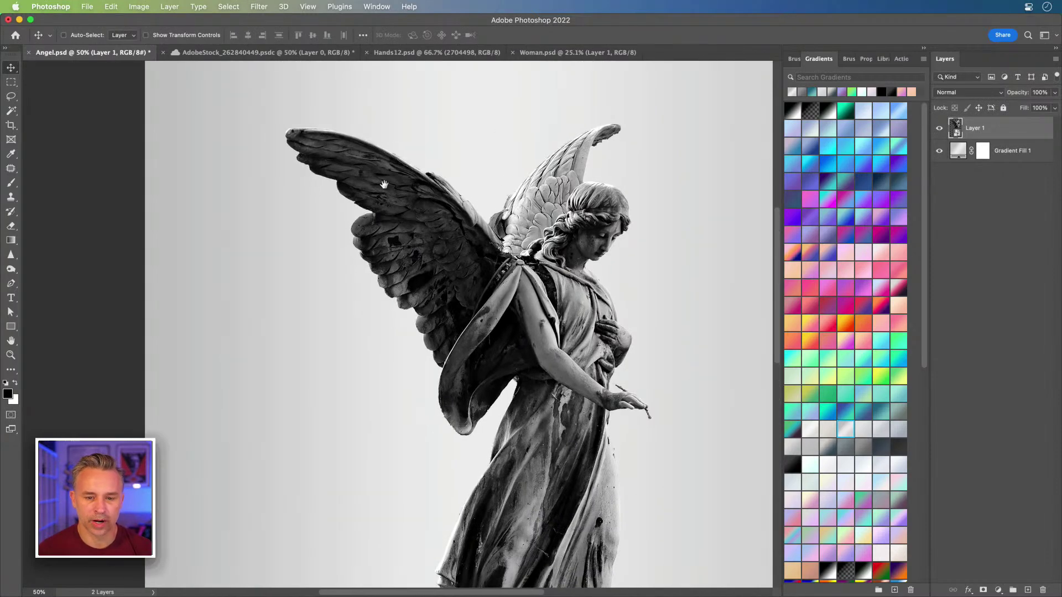
left_click(922, 49)
key("super+equal")
left_click_drag(146, 276, 141, 300)
mouse_move(585, 594)
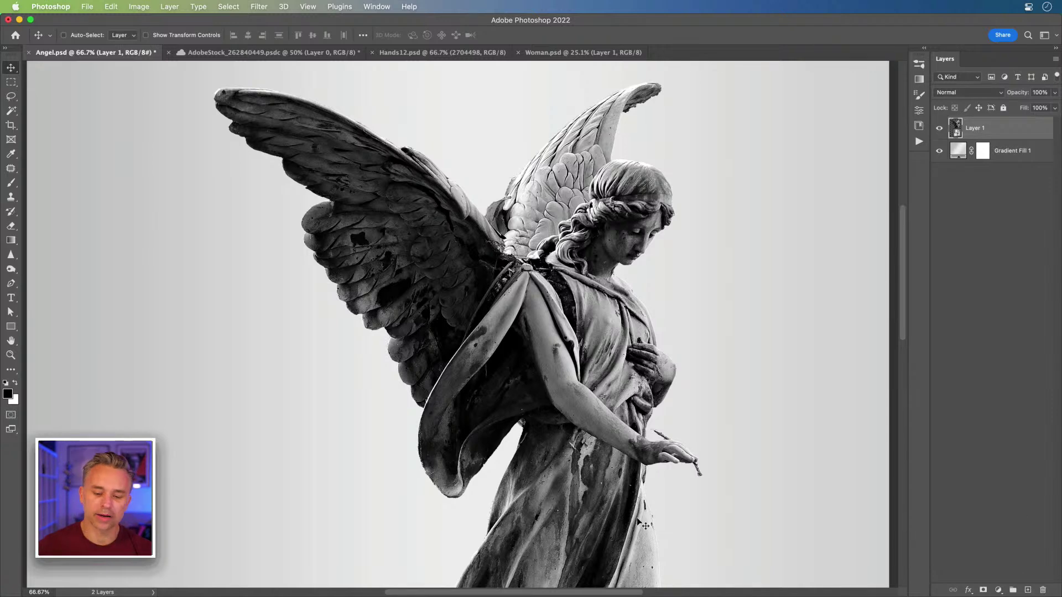
left_click_drag(641, 523, 628, 502)
scroll(362, 240, "up", 3)
scroll(363, 240, "left", 3)
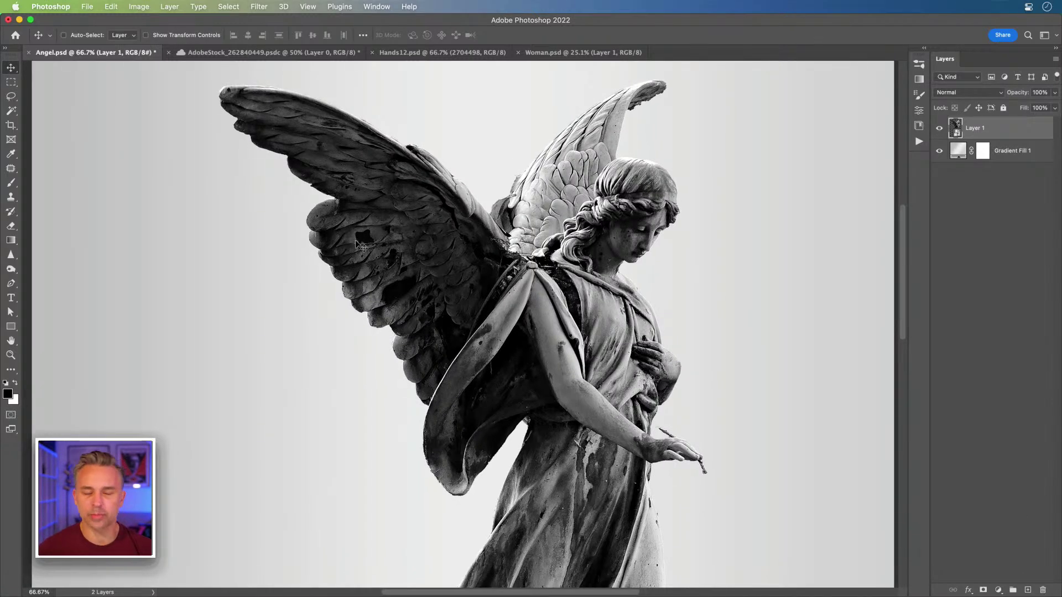
Step: Launch Plugins > Free Stock Search 2 and register it with an e-mail address
mouse_move(538, 594)
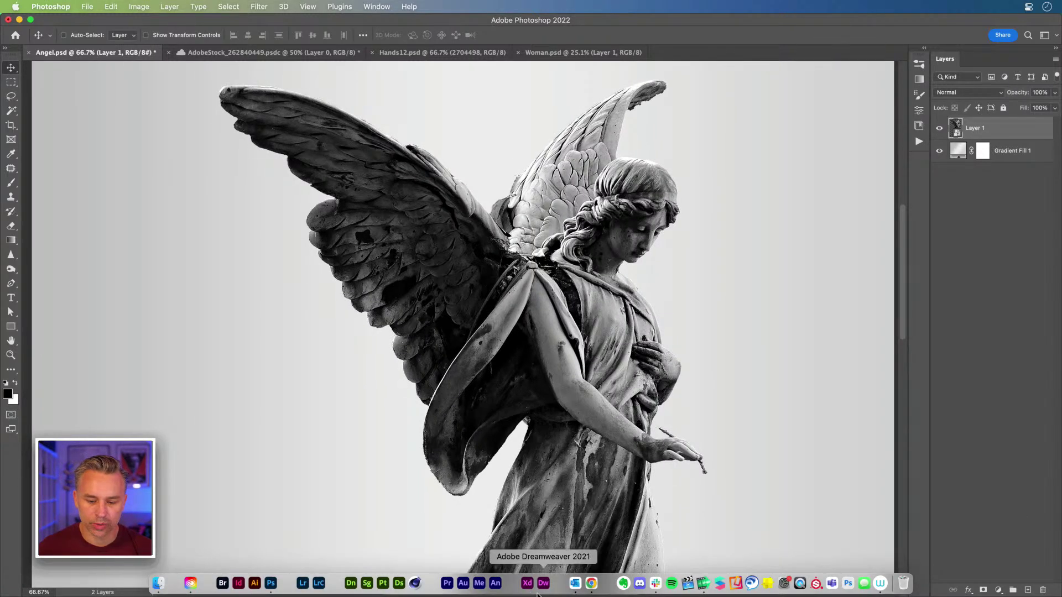
left_click(334, 6)
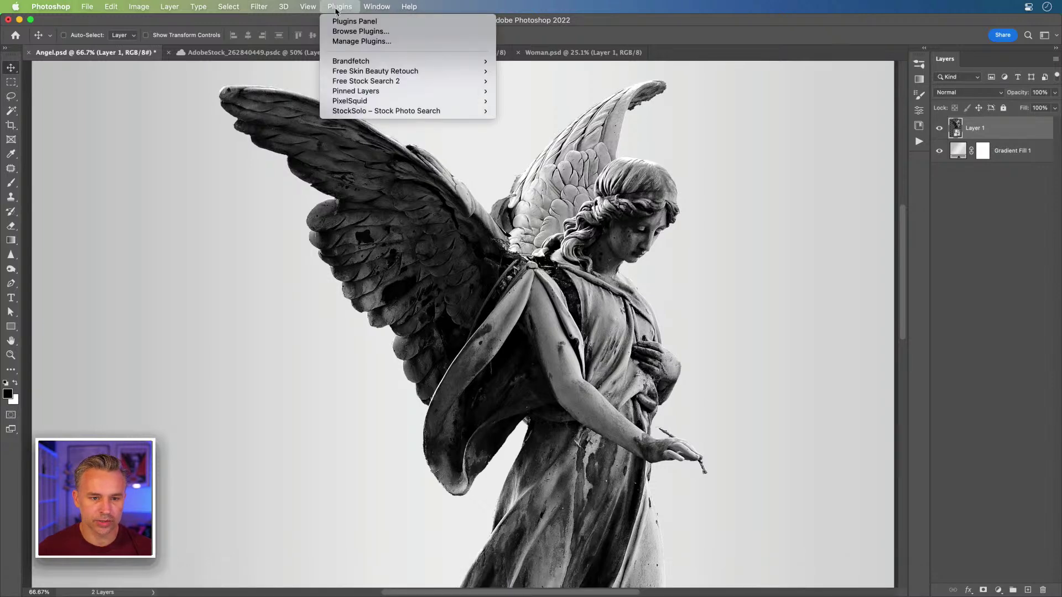
mouse_move(357, 84)
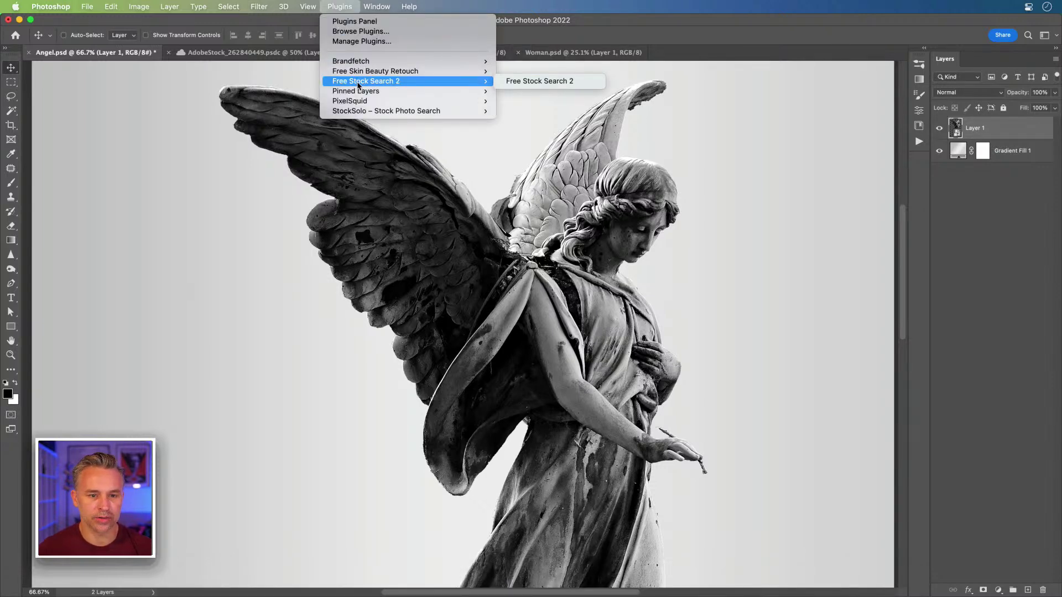
mouse_move(367, 112)
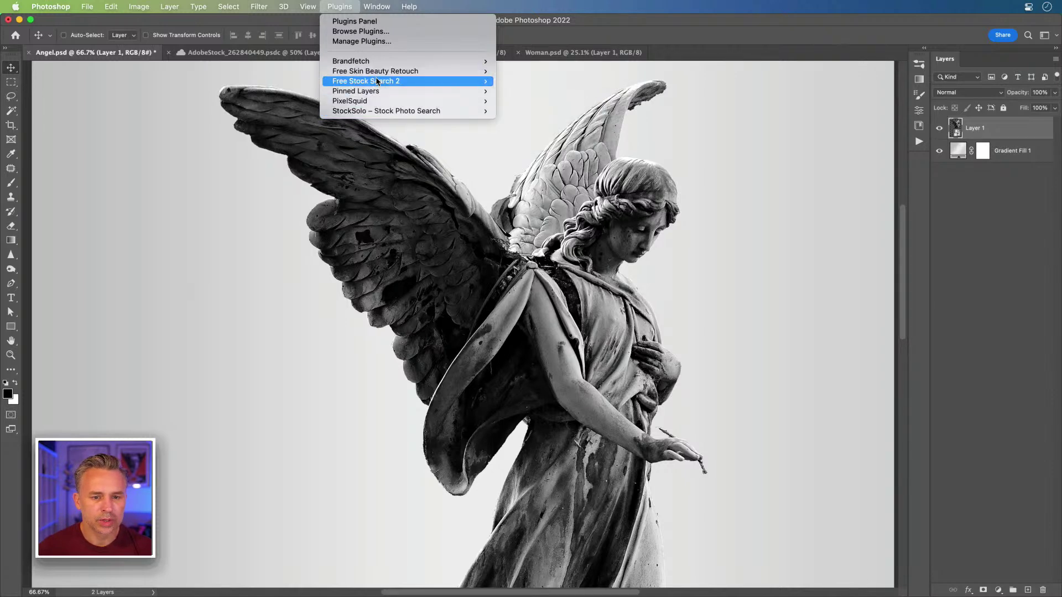
left_click(524, 84)
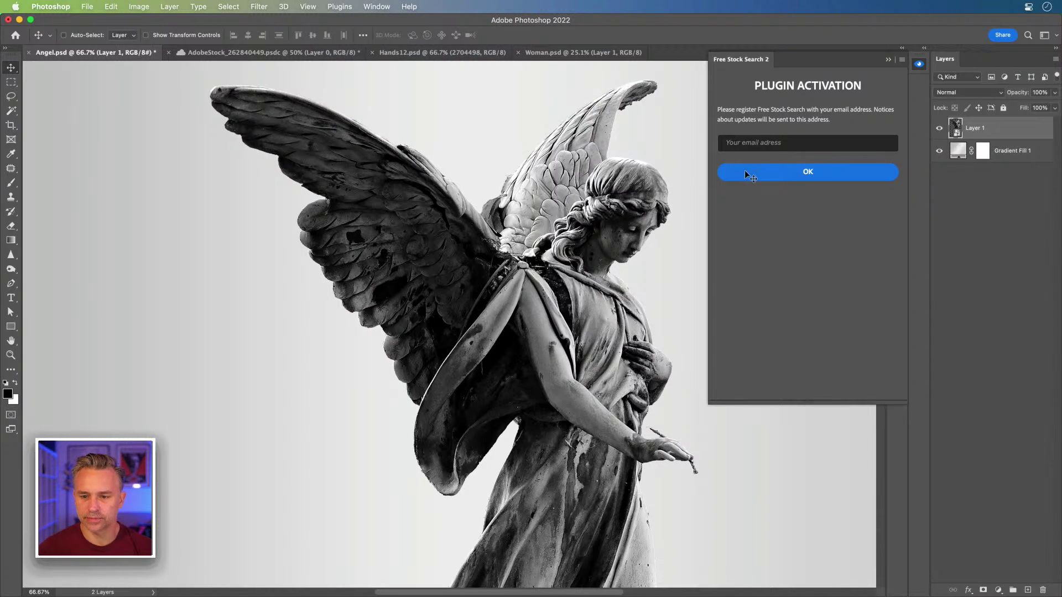
left_click(762, 140)
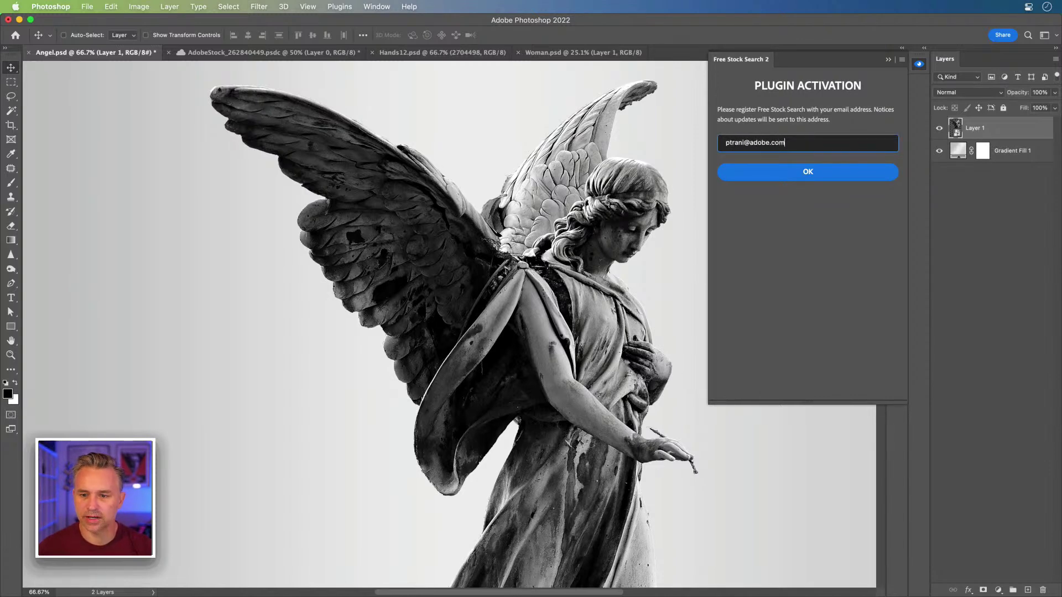
left_click(794, 168)
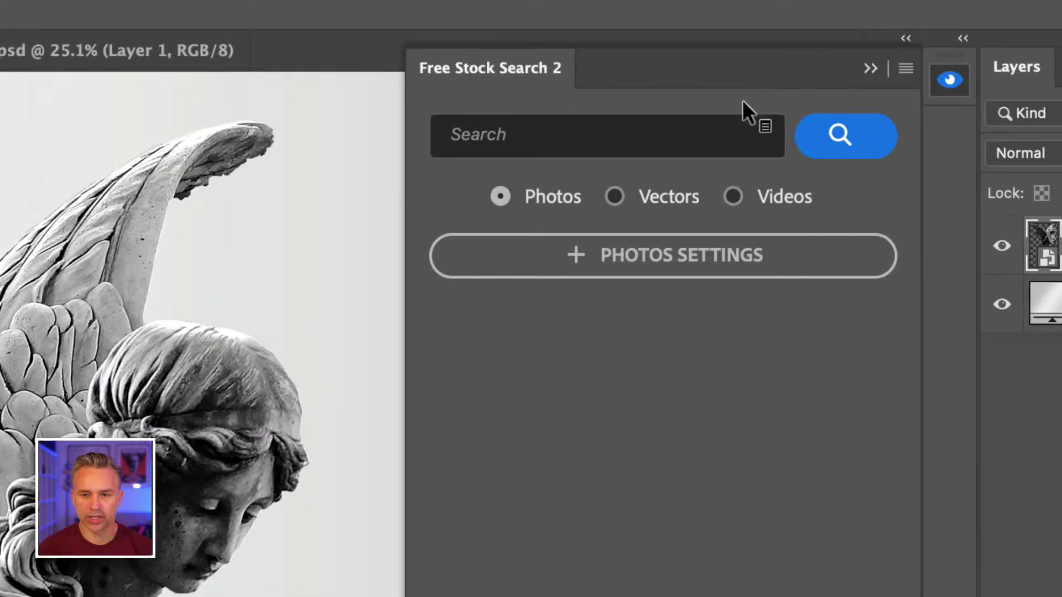
Step: Search the plugin for 'rocks' and load the next page of results
left_click(819, 80)
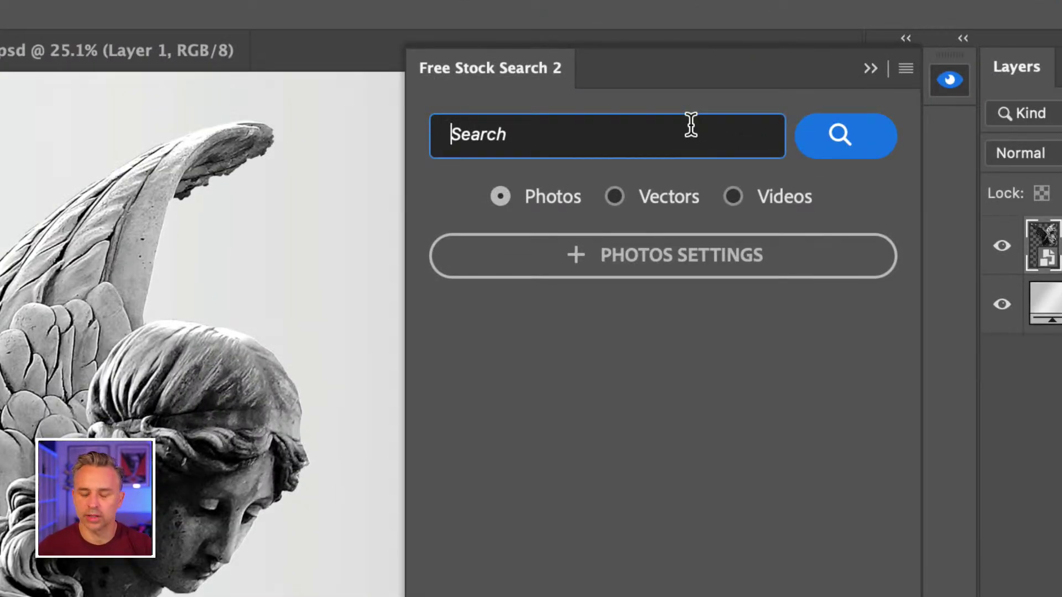
type("rocks")
key("Return")
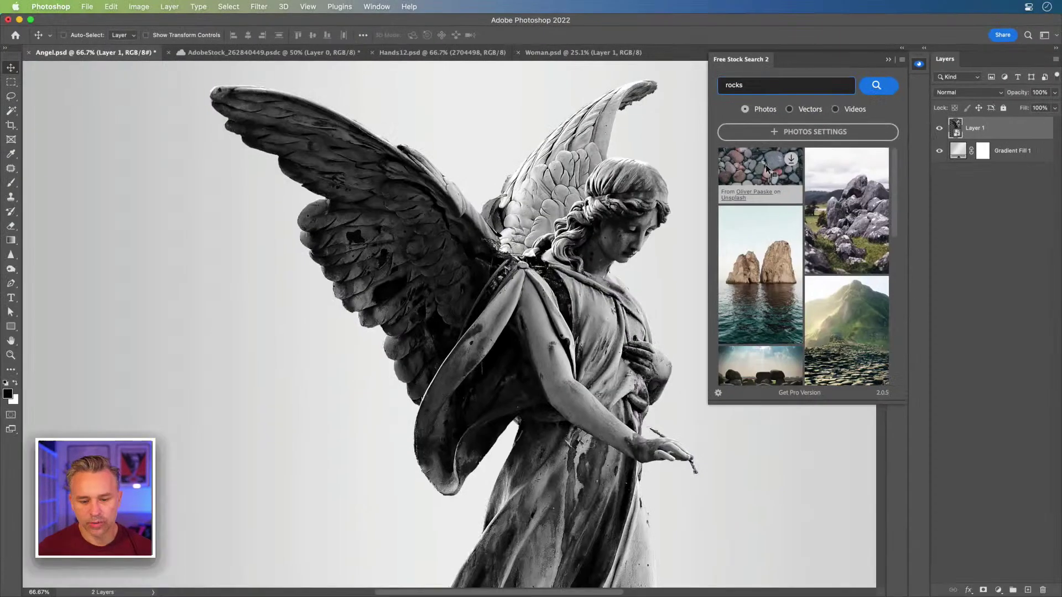
scroll(778, 314, "down", 5)
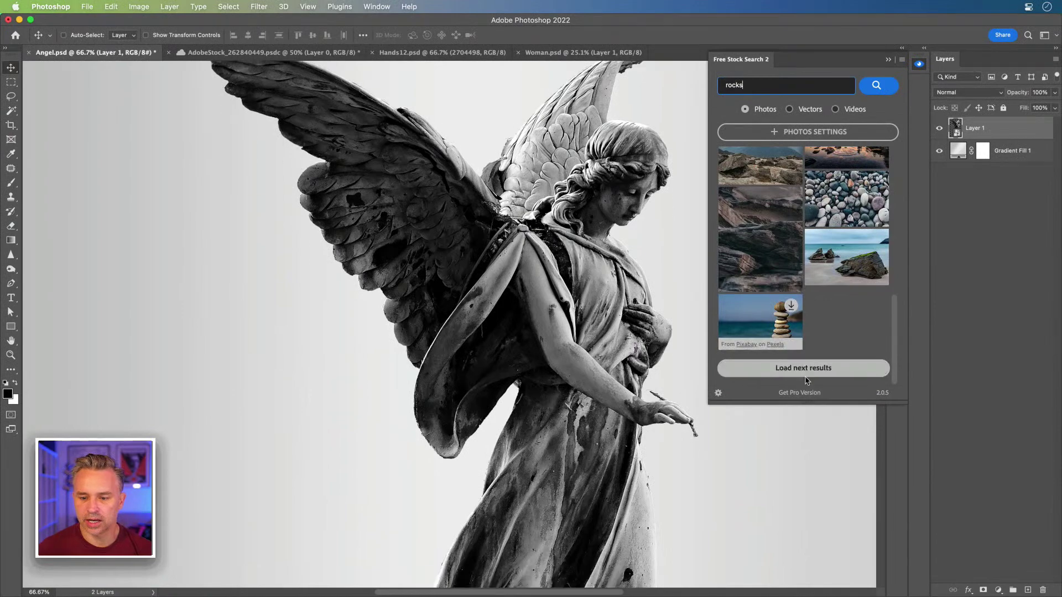
left_click(802, 368)
scroll(781, 232, "down", 5)
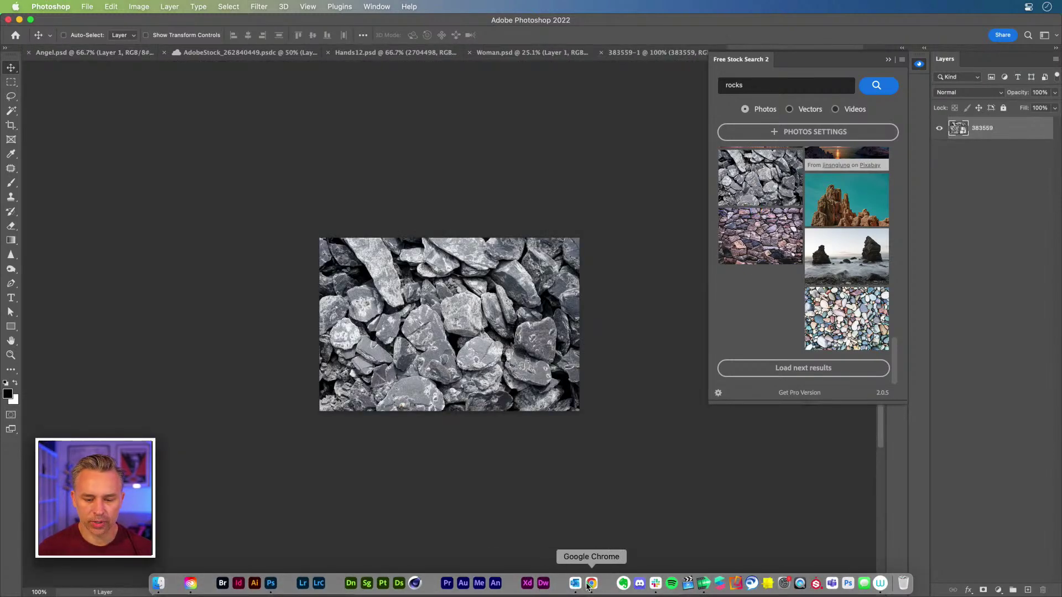
Step: In Chrome's Adobe Stock, license the six-rock cut-out image with a Standard License
left_click(580, 579)
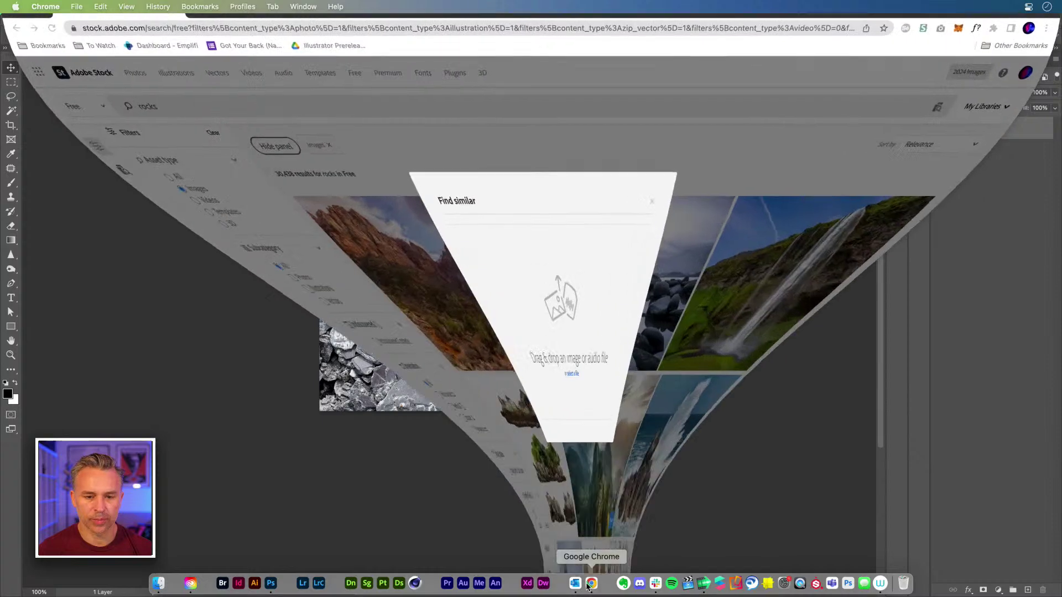
left_click(472, 165)
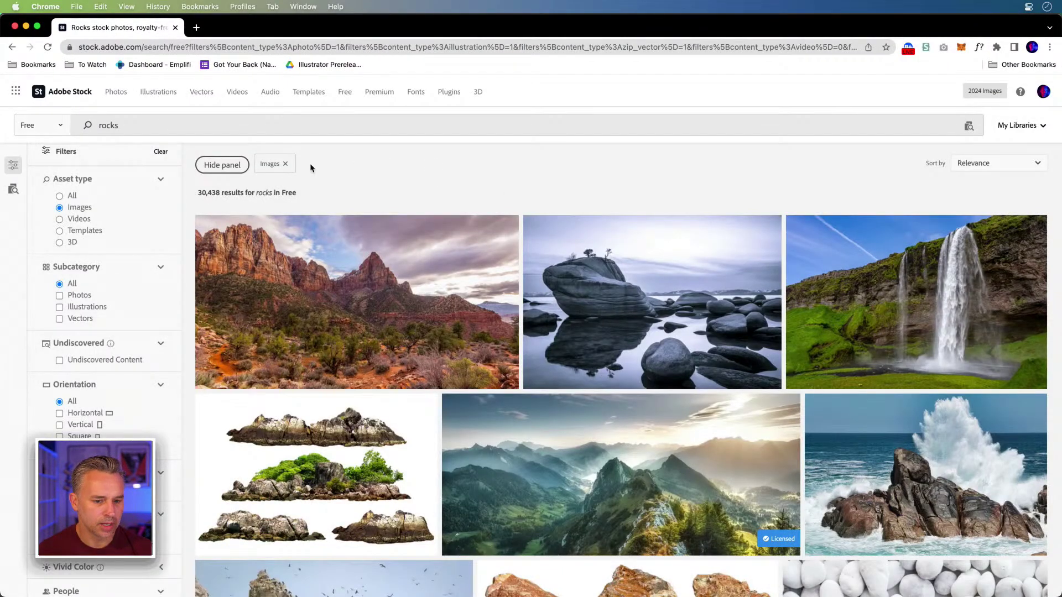
scroll(442, 176, "down", 7)
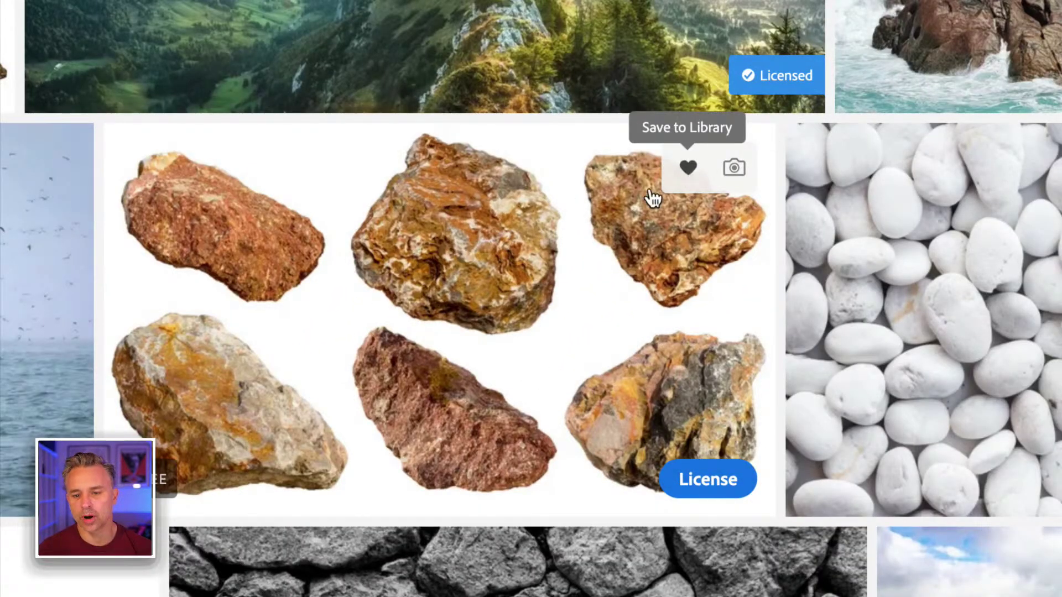
left_click(695, 477)
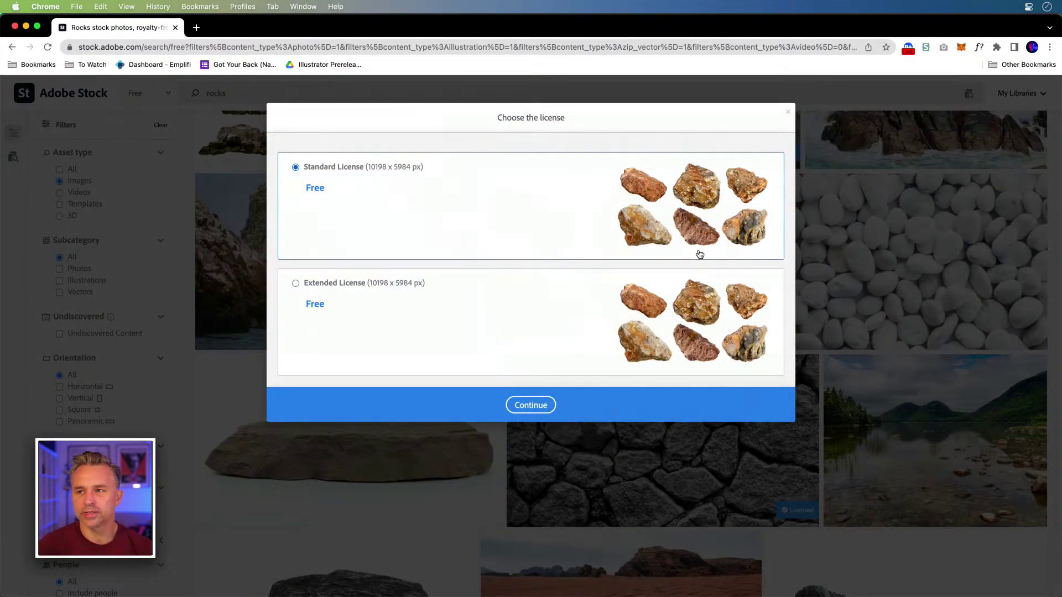
left_click(530, 406)
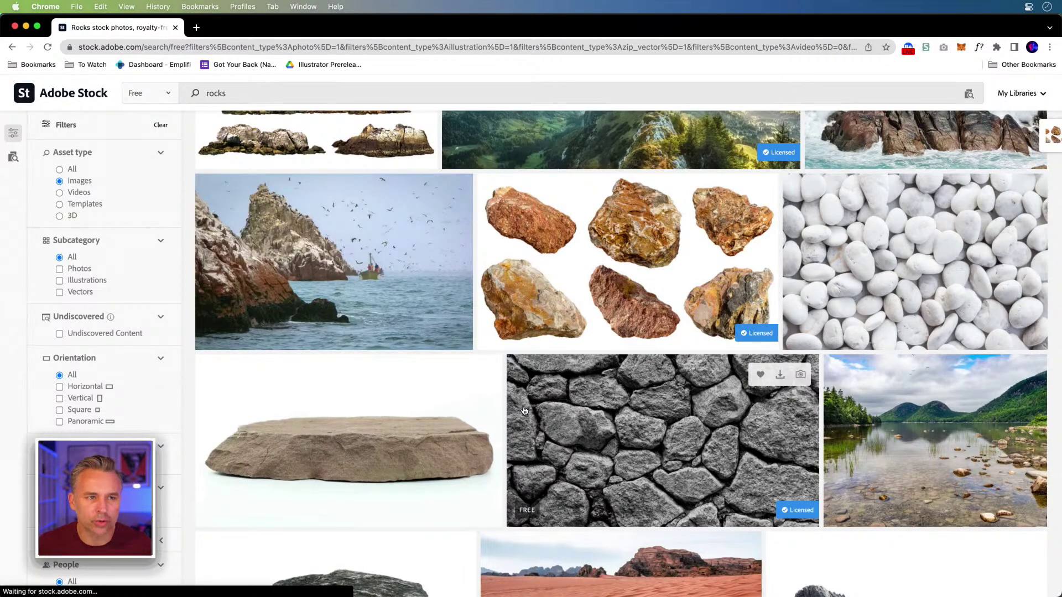
Step: License the grey boulder image with a Standard License and select the 'rocks' search term
scroll(846, 308, "down", 10)
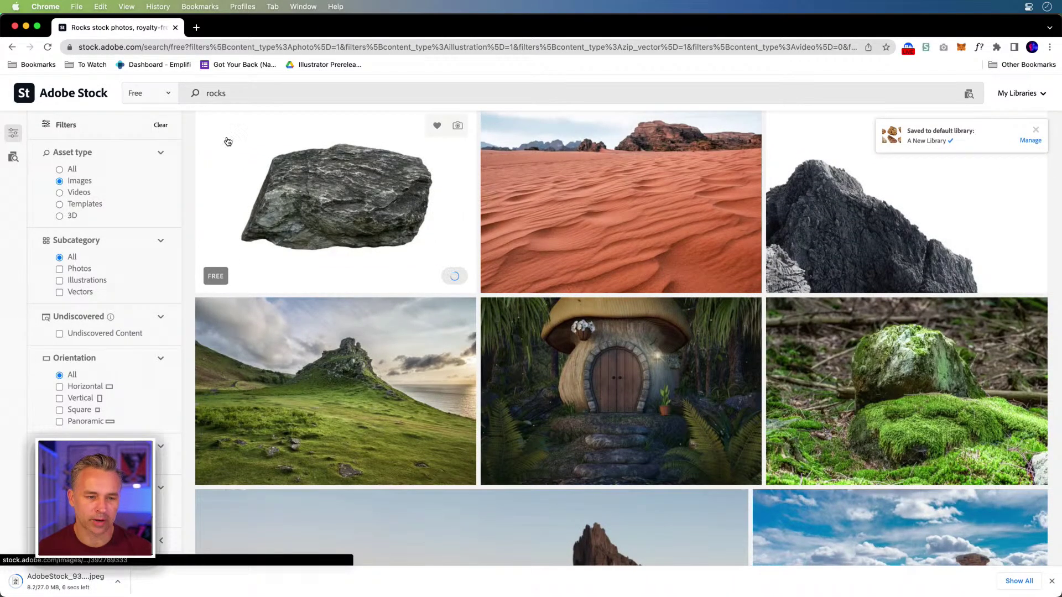
scroll(463, 261, "down", 10)
scroll(463, 261, "down", 2)
scroll(720, 318, "down", 10)
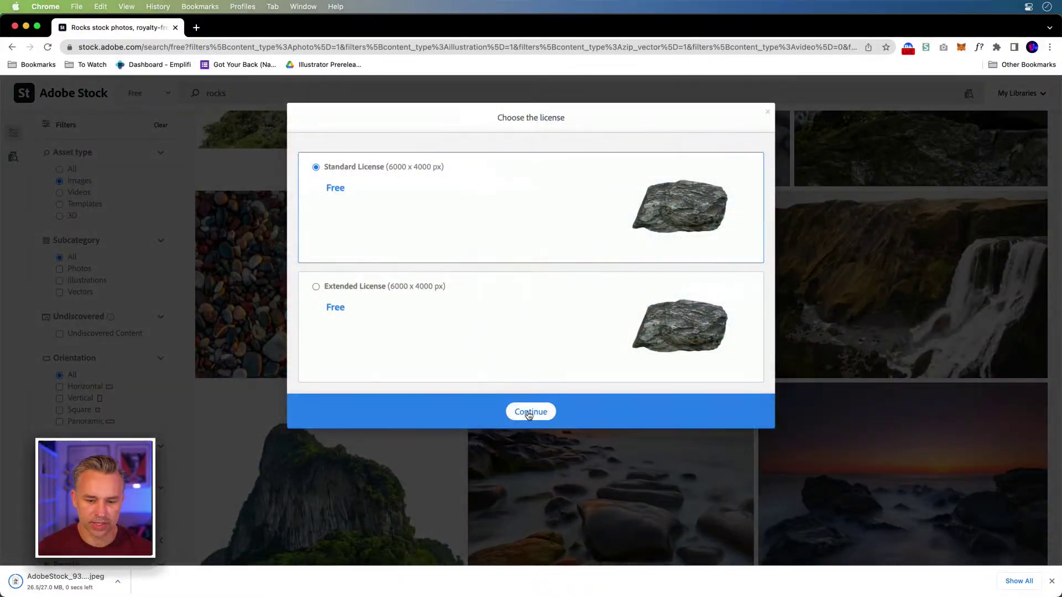
left_click(531, 412)
scroll(116, 164, "down", 5)
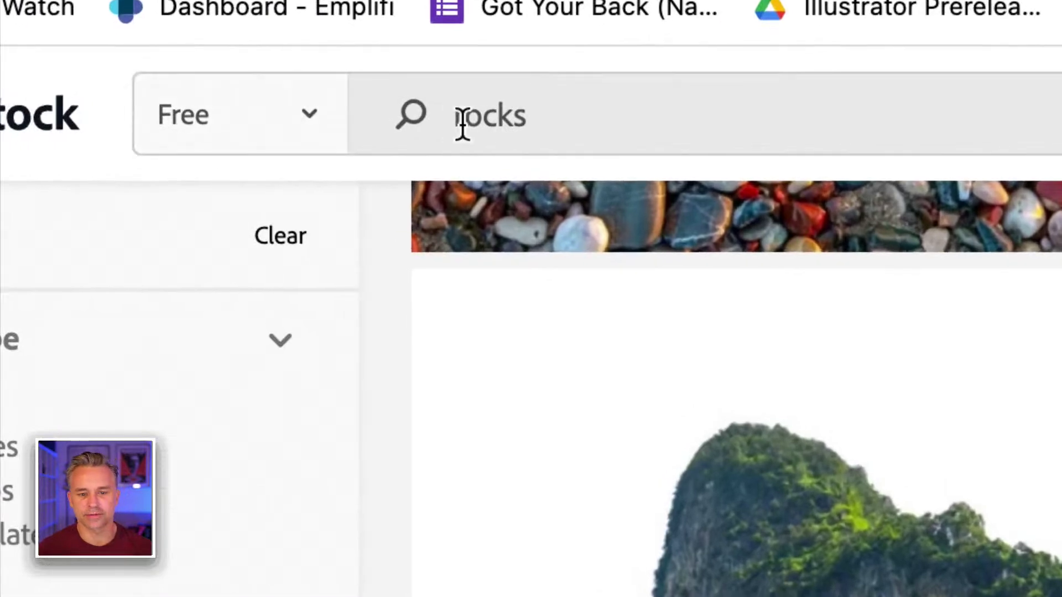
double_click(462, 124)
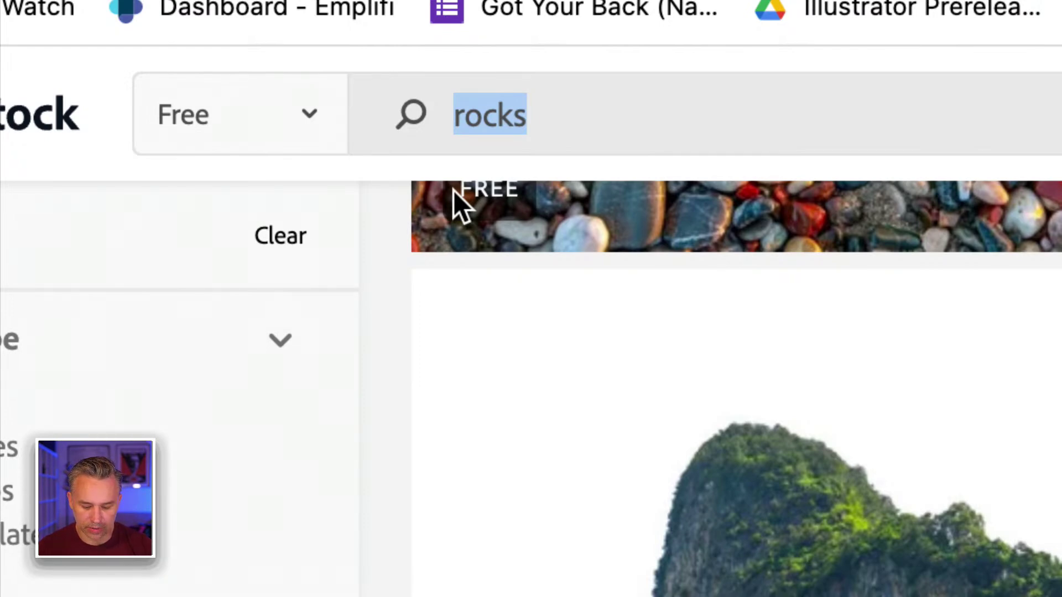
Step: Search Adobe Stock for 'broken glass' and license the exploding glass shards image
type("broken glass")
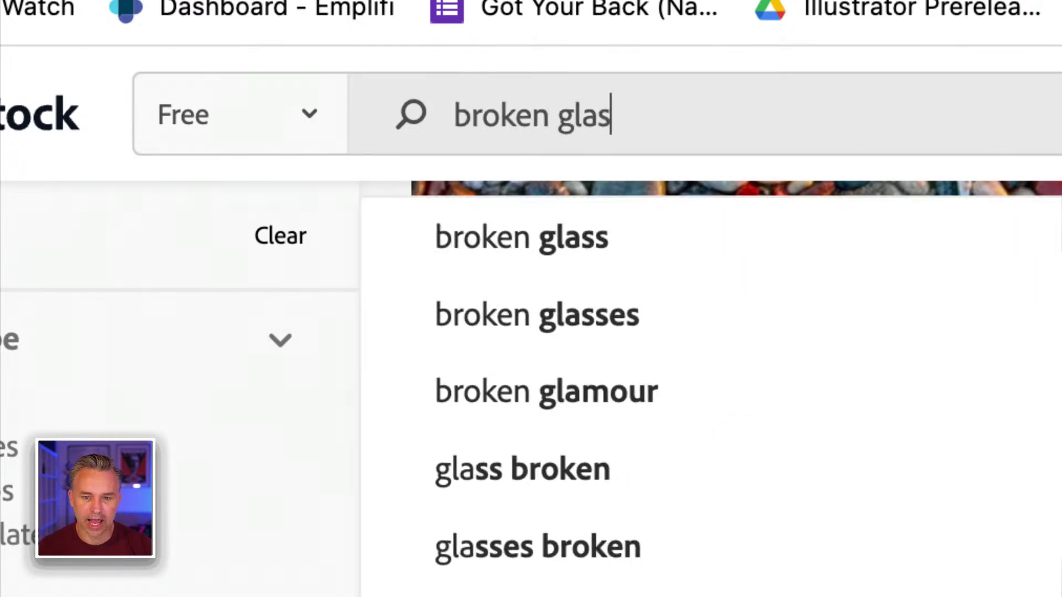
key("Return")
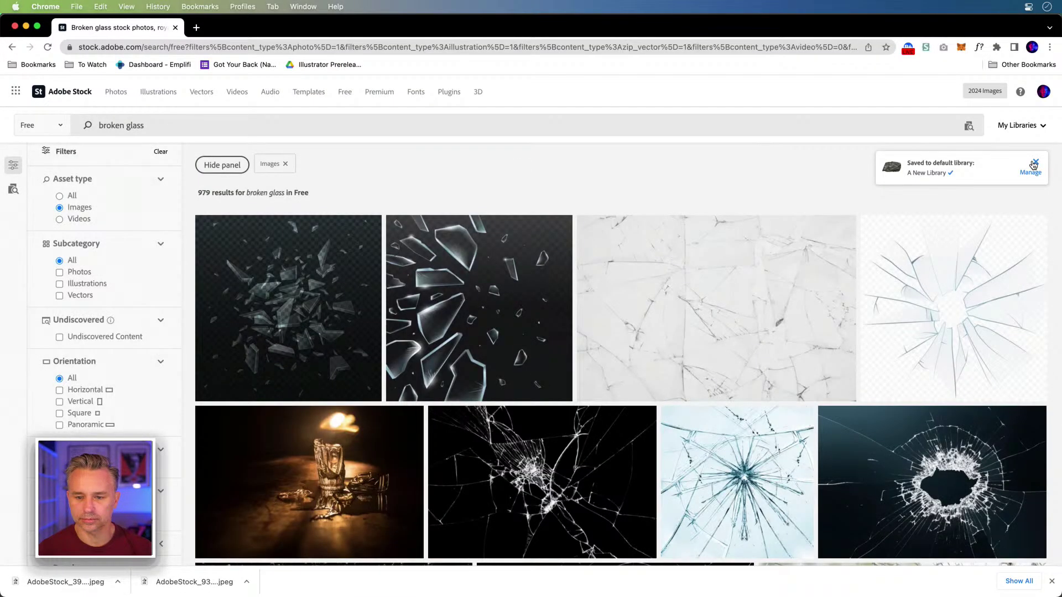
left_click(1035, 162)
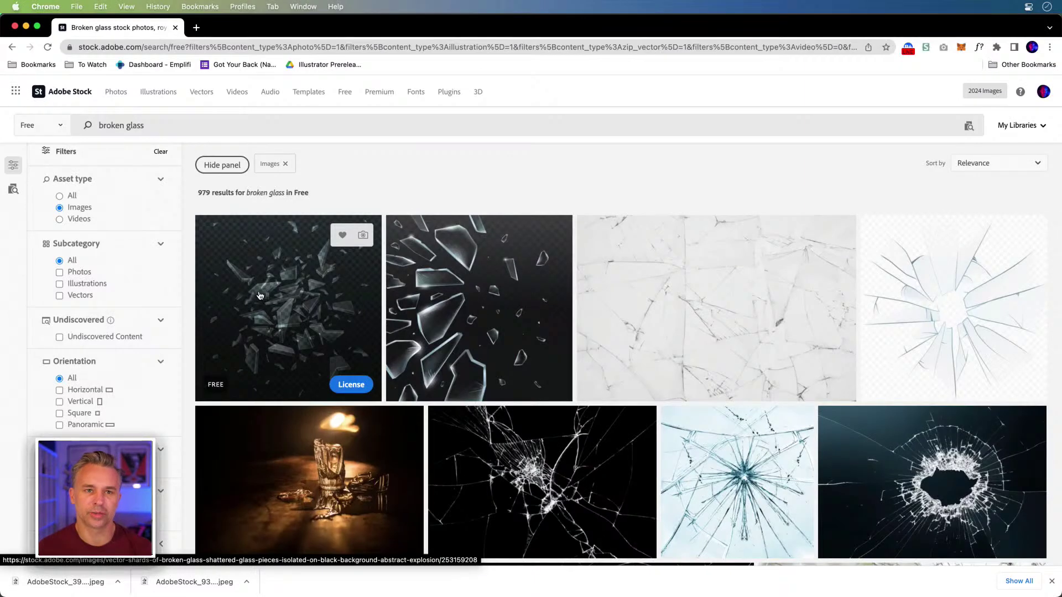
left_click(352, 385)
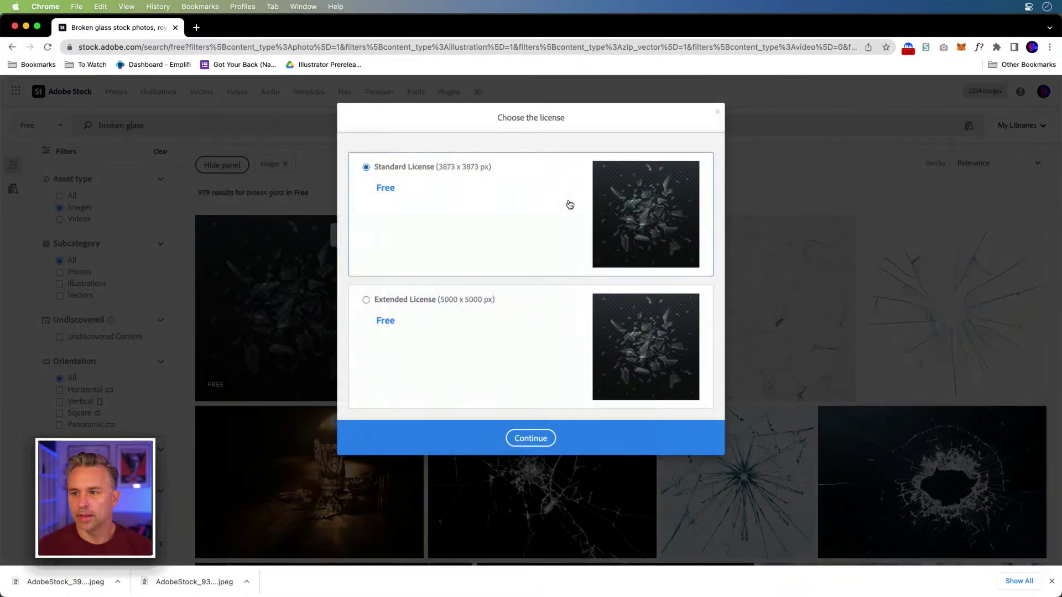
left_click(537, 437)
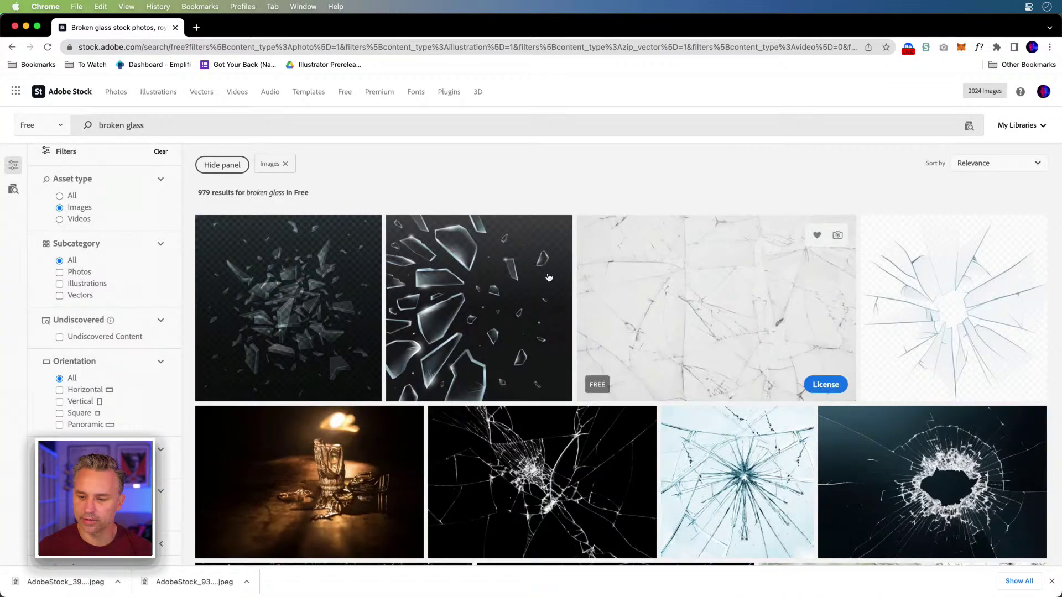
Step: License the free shattered particles image with a Standard License and download the .ai file
scroll(534, 277, "down", 15)
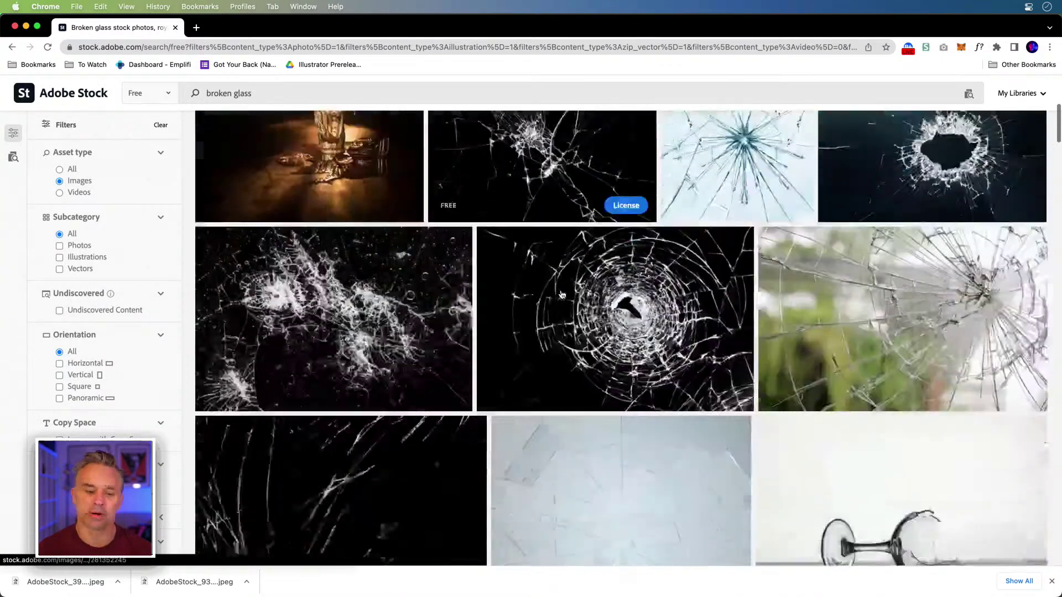
scroll(560, 294, "up", 5)
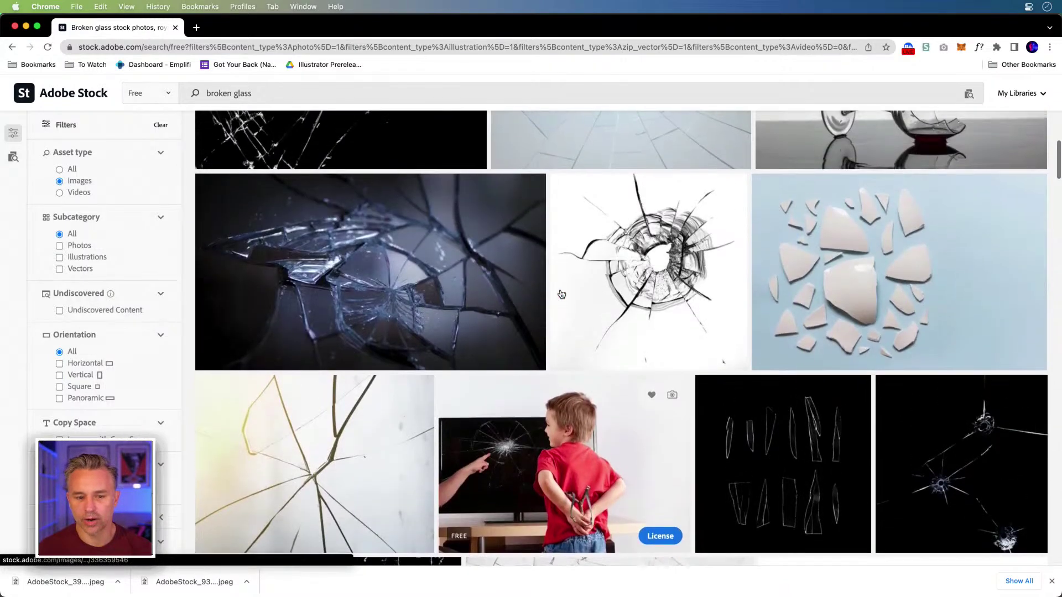
scroll(560, 294, "down", 4)
scroll(561, 294, "down", 9)
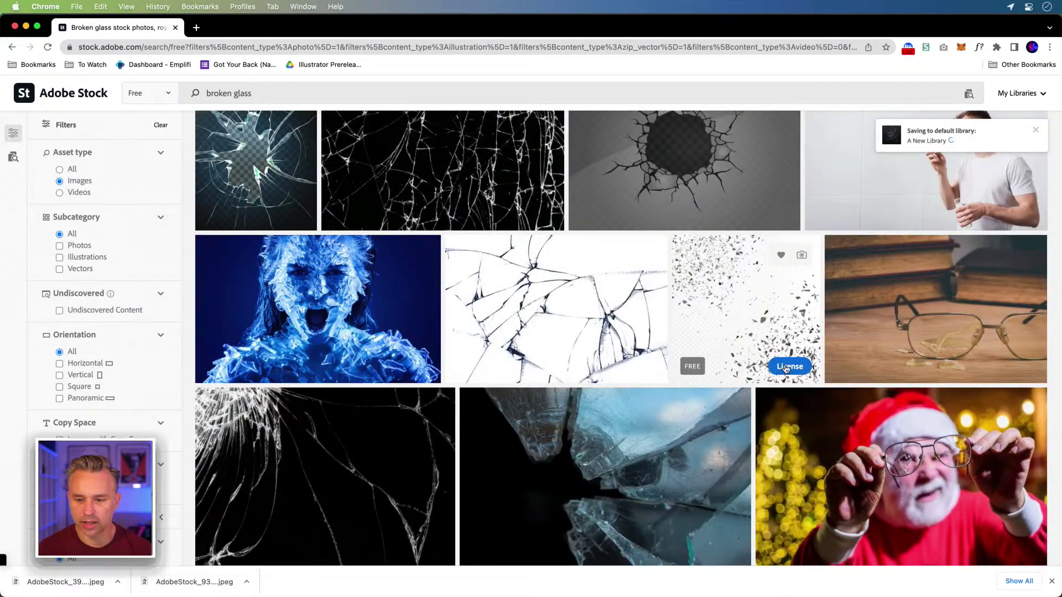
left_click(785, 366)
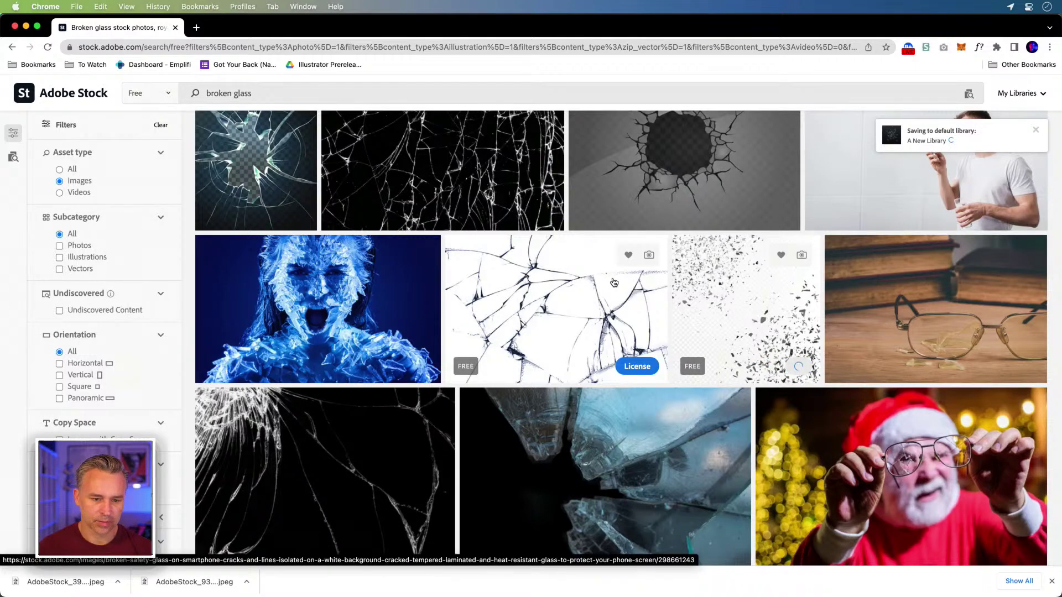
scroll(521, 439, "down", 6)
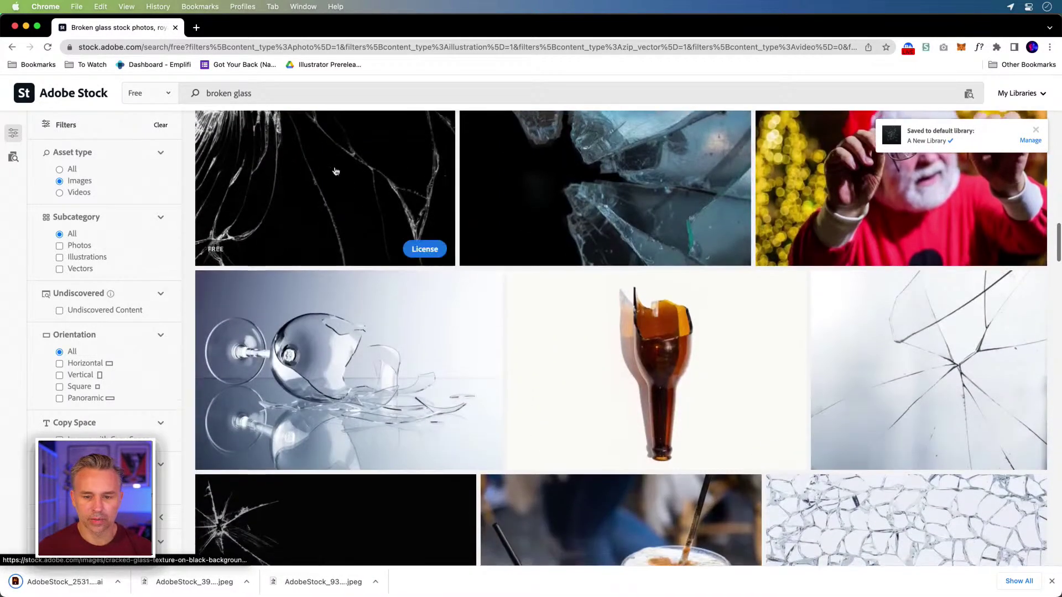
scroll(756, 305, "down", 3)
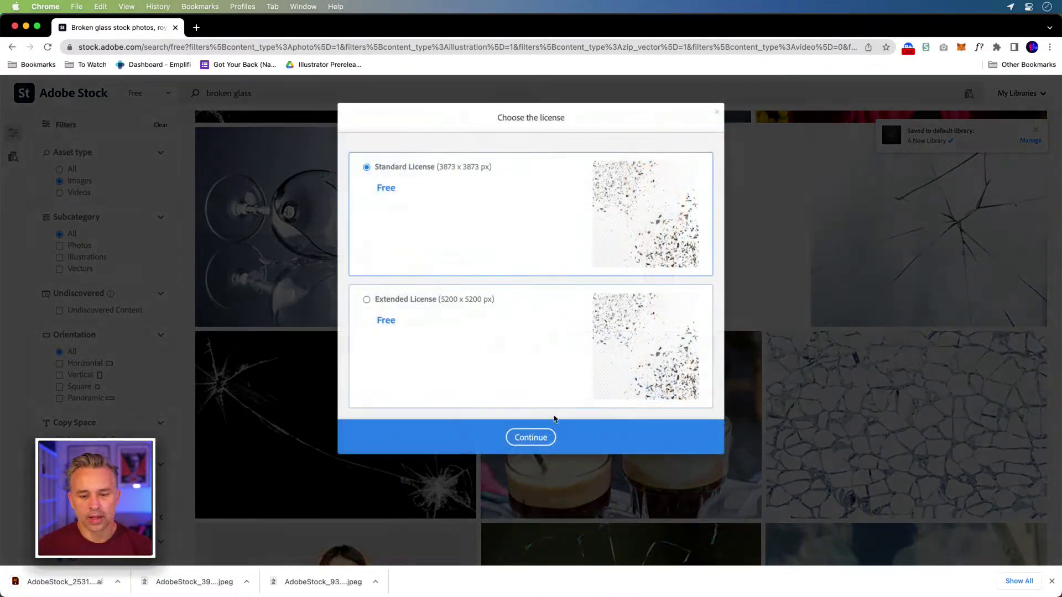
left_click(532, 438)
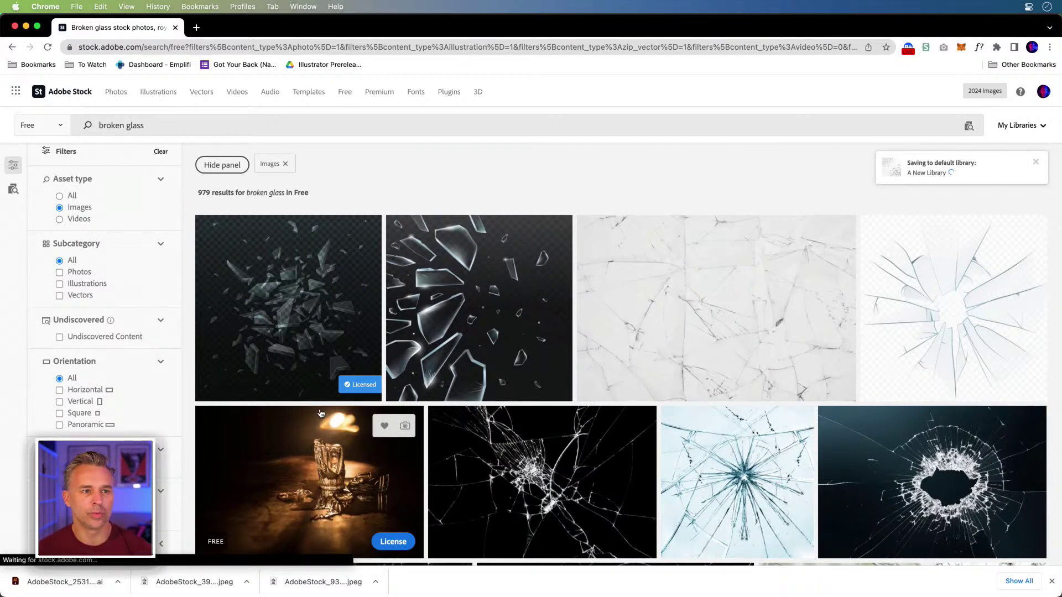
Step: Launch Illustrator 2022 from the Dock and minimize Chrome to reveal its home screen
mouse_move(237, 594)
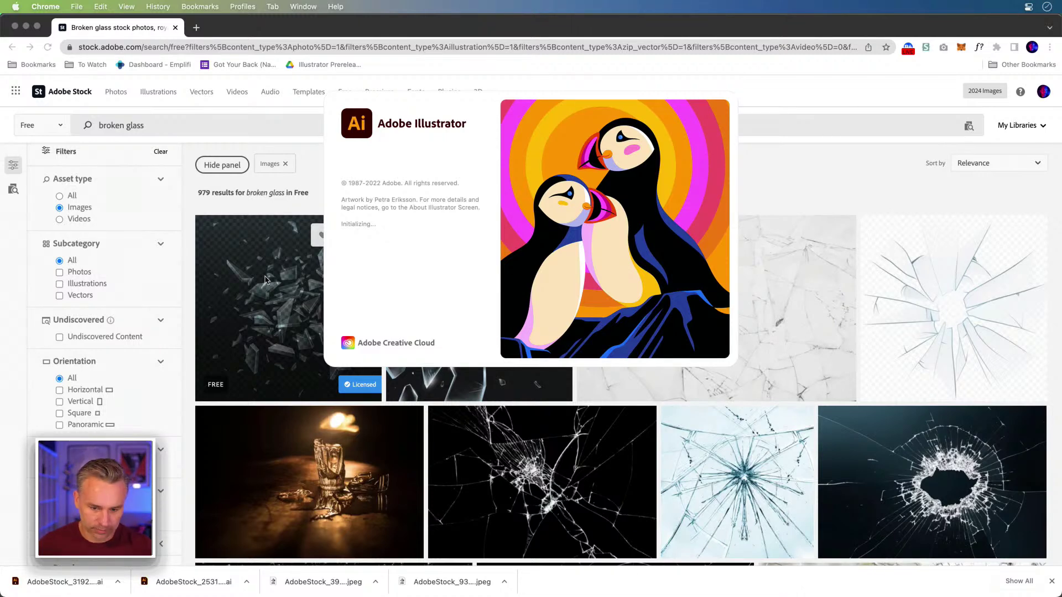
left_click(835, 174)
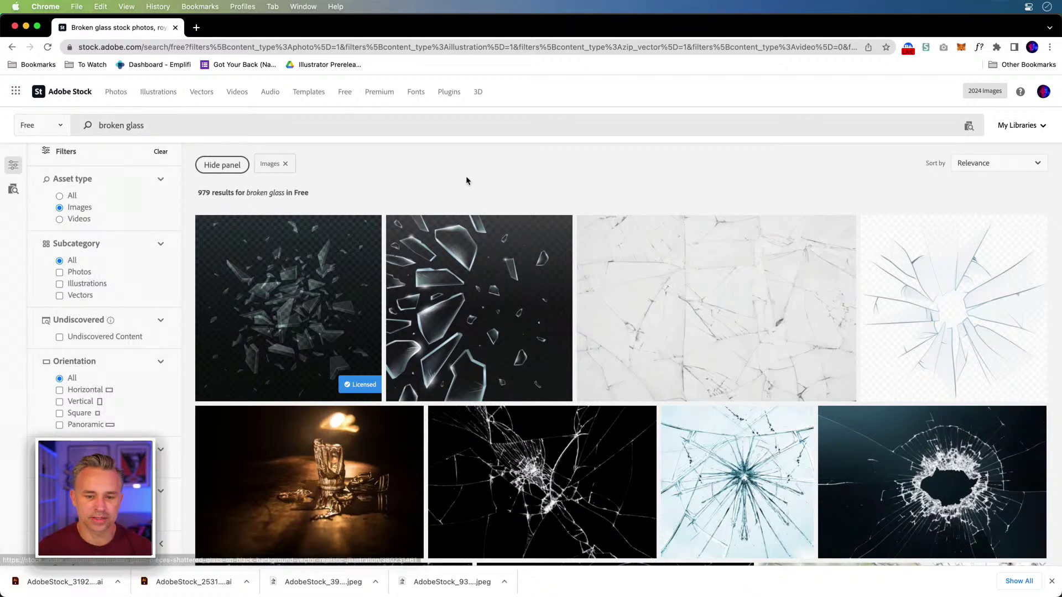
left_click(25, 26)
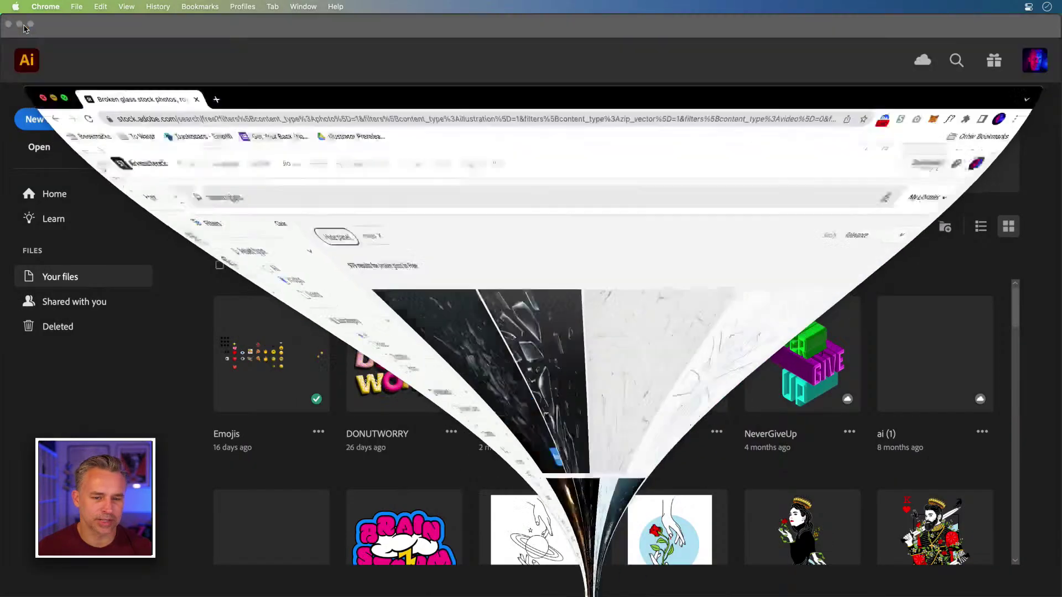
Step: Create a blank 1080 × 1350 px document and open AdobeStock_319263166.ai from Downloads
left_click(26, 120)
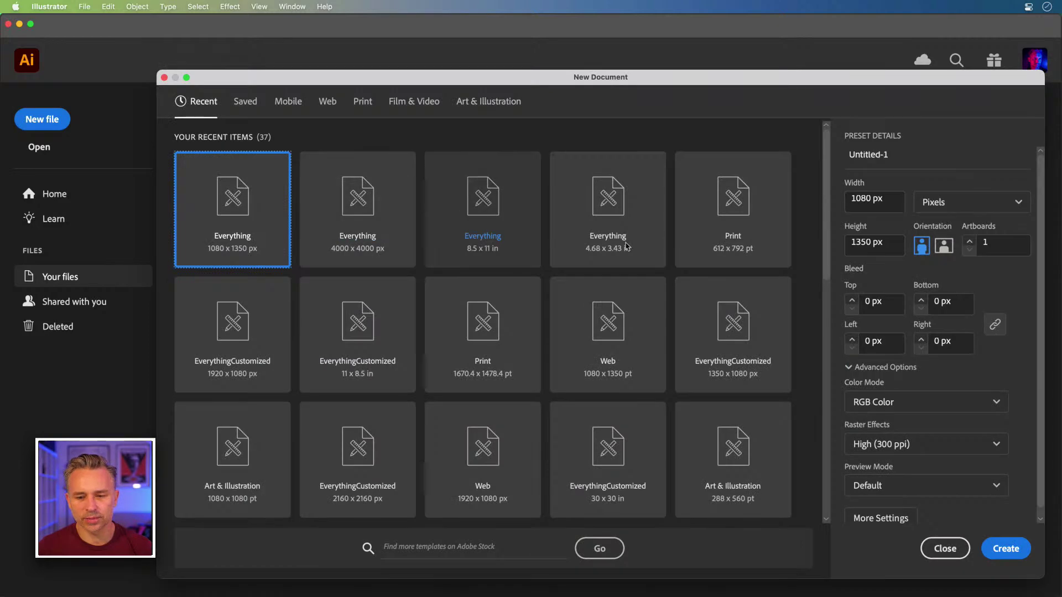
left_click(1005, 549)
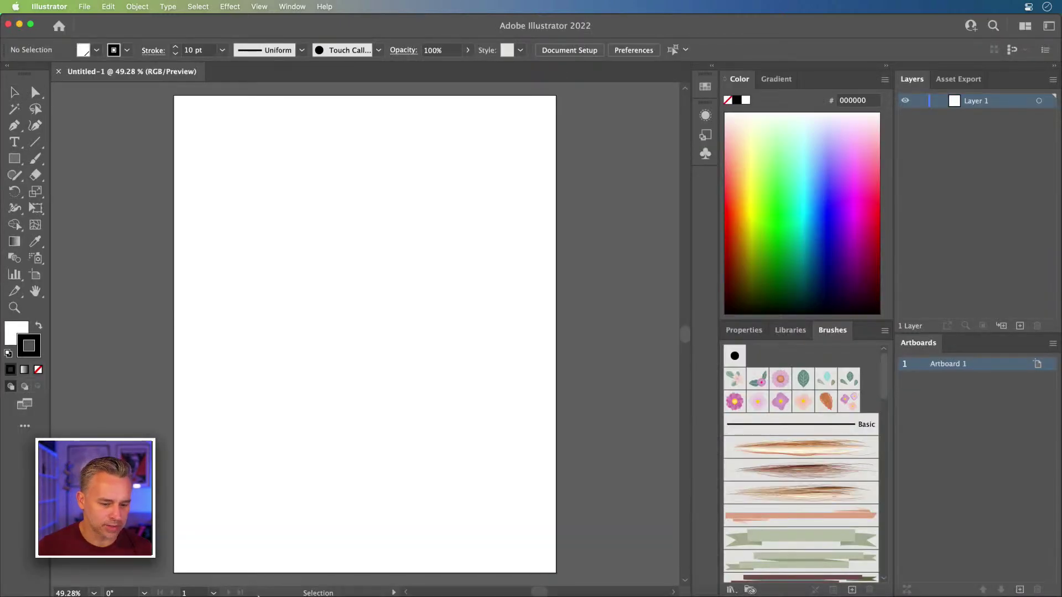
left_click(169, 580)
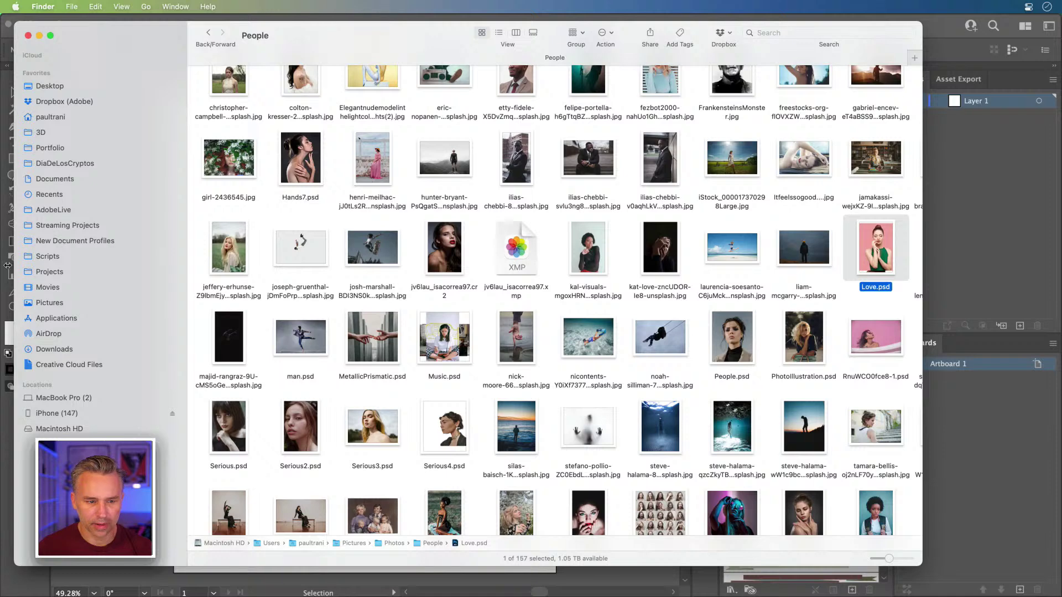
left_click(35, 350)
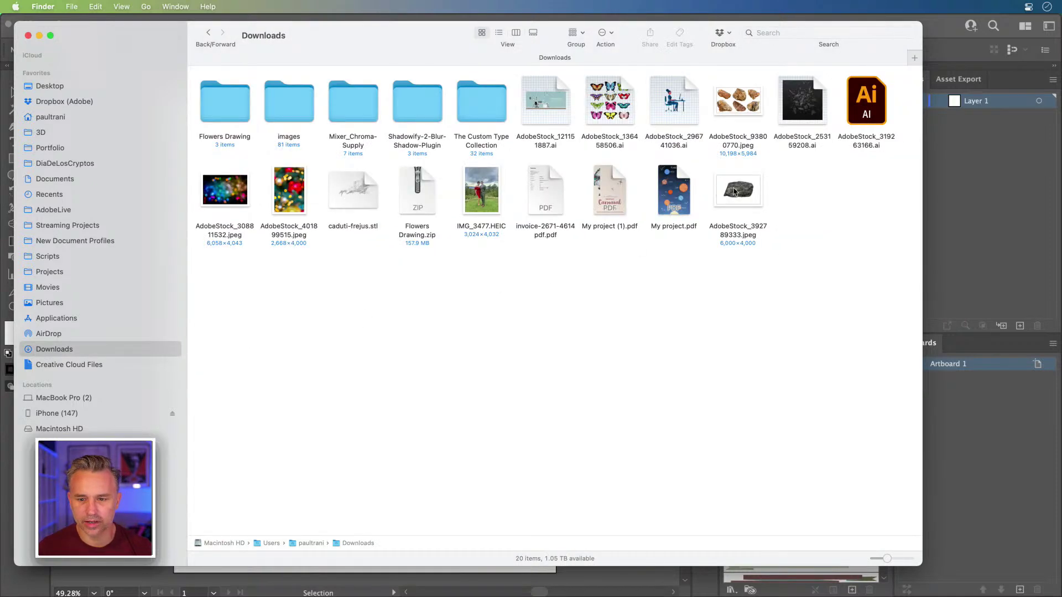
left_click(748, 192)
double_click(864, 103)
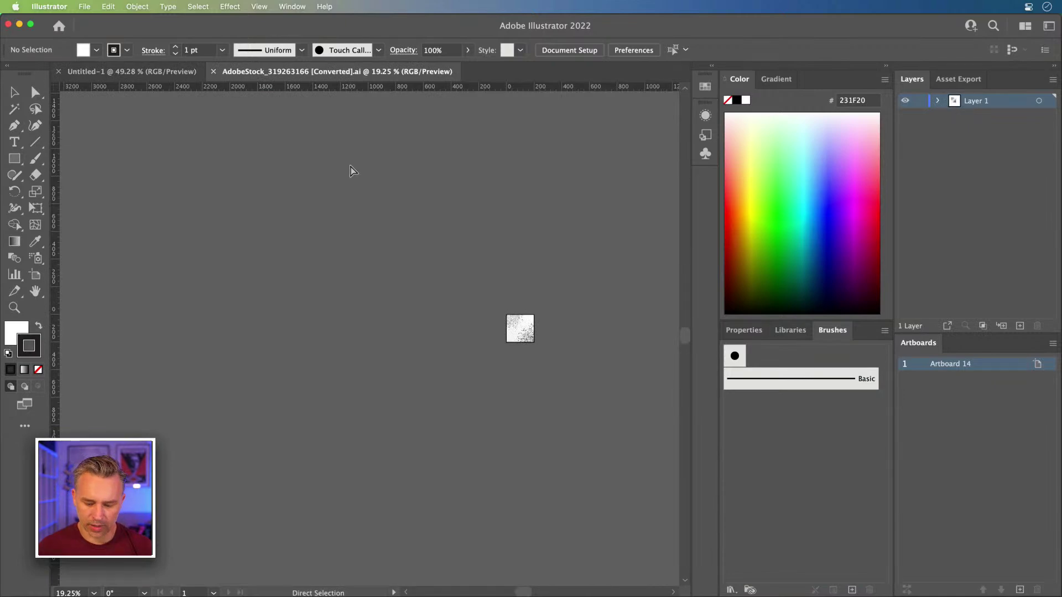
Step: Fit the particle artboard to the window and release the artwork's clipping mask
key("super+0")
key("v")
left_click(351, 168)
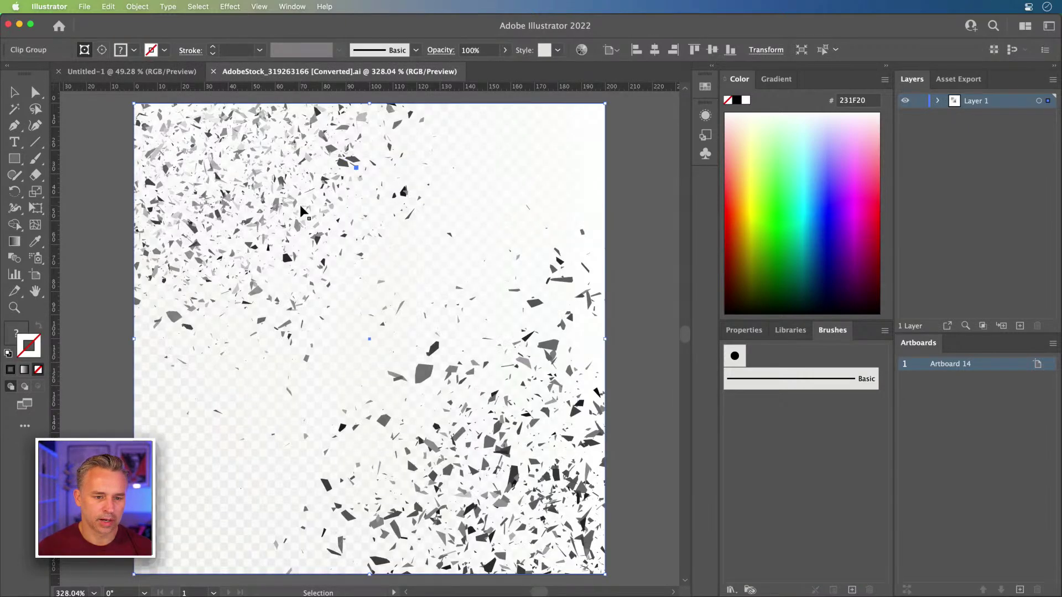
right_click(297, 188)
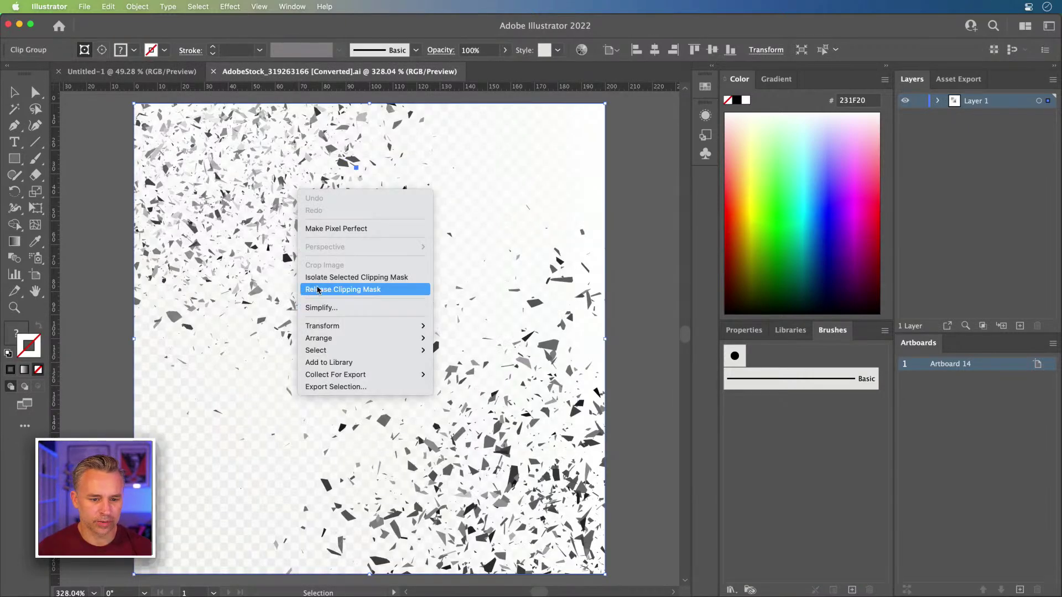
left_click(318, 288)
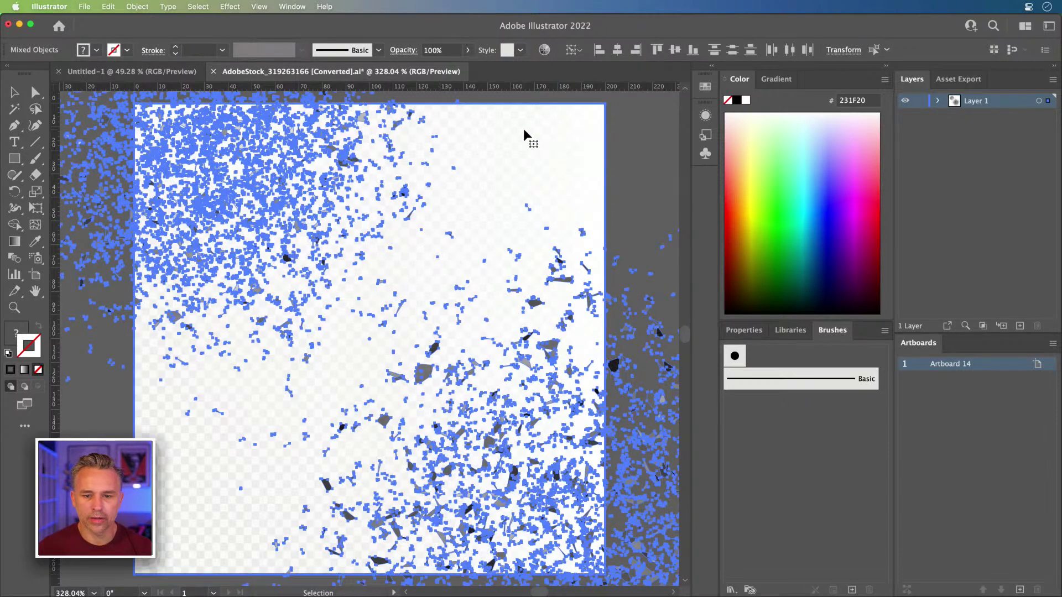
Step: Select the upper-left fragment cluster, nudge it into place, and return to Photoshop
left_click(667, 119)
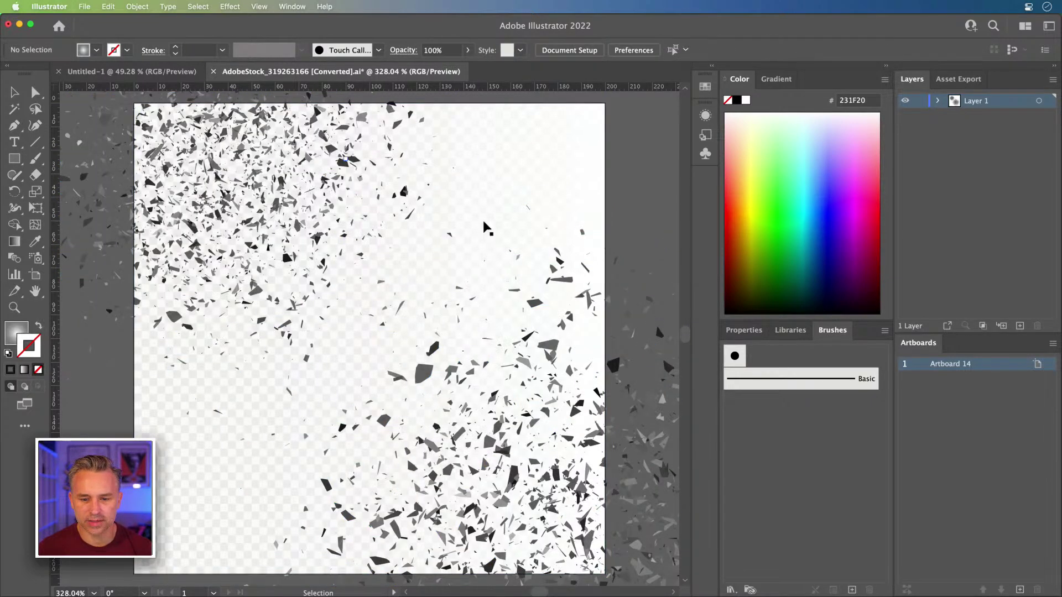
left_click(531, 302)
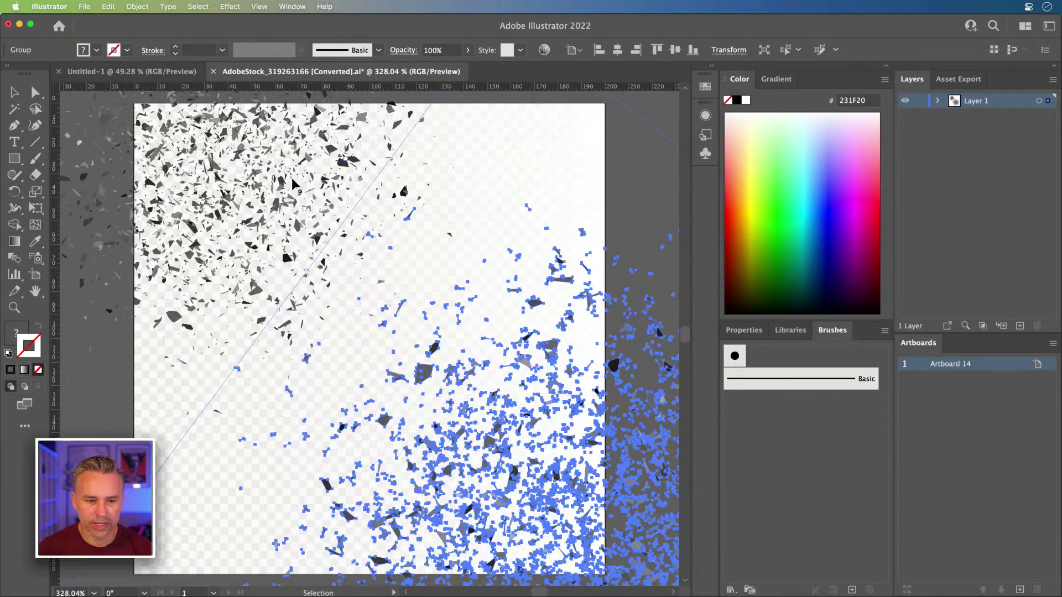
left_click(247, 176)
scroll(247, 176, "up", 6)
scroll(247, 175, "left", 6)
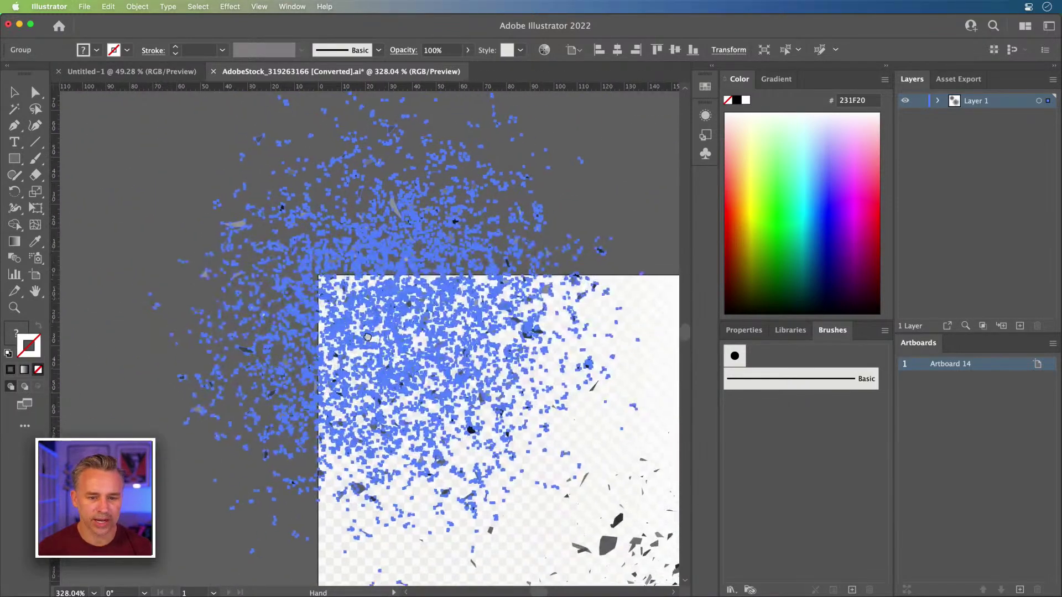
mouse_move(313, 263)
left_mouse_down()
mouse_move(348, 277)
mouse_move(312, 270)
left_mouse_up()
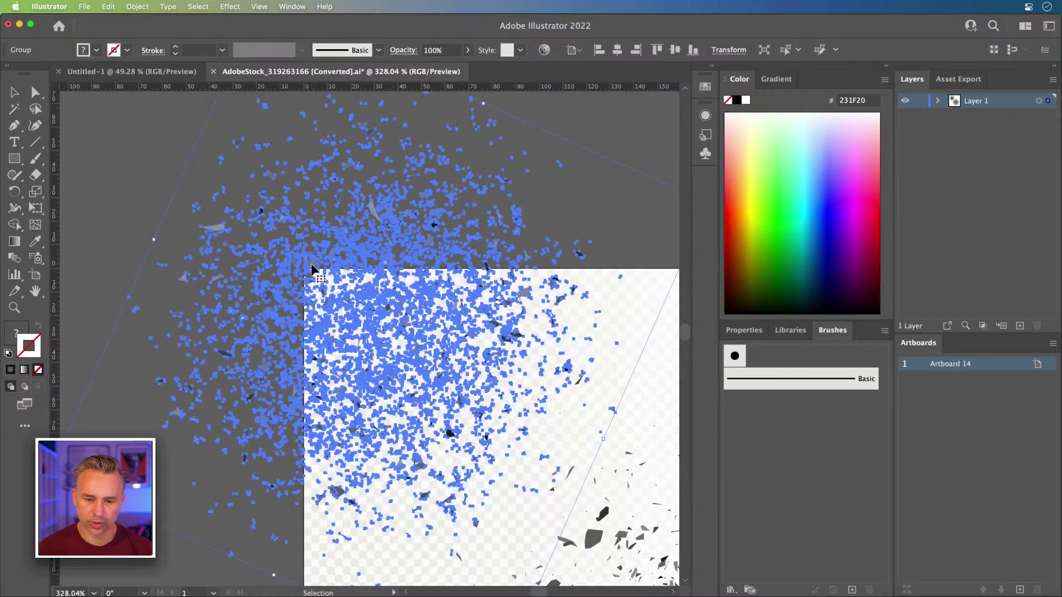
left_click(270, 584)
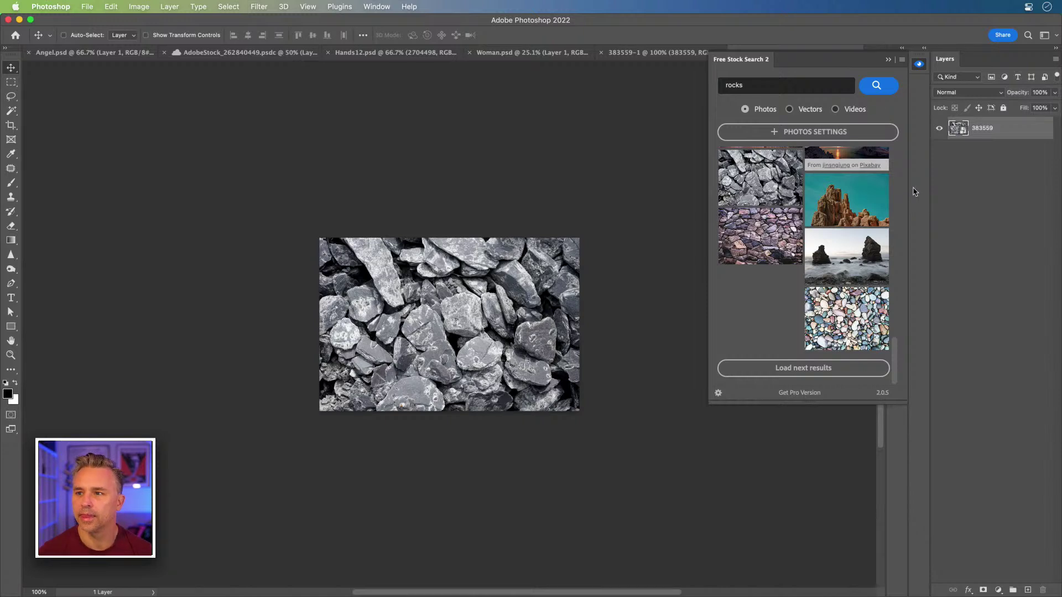
Step: Paste the Illustrator particle fragments into Angel.psd as a Smart Object
left_click(887, 61)
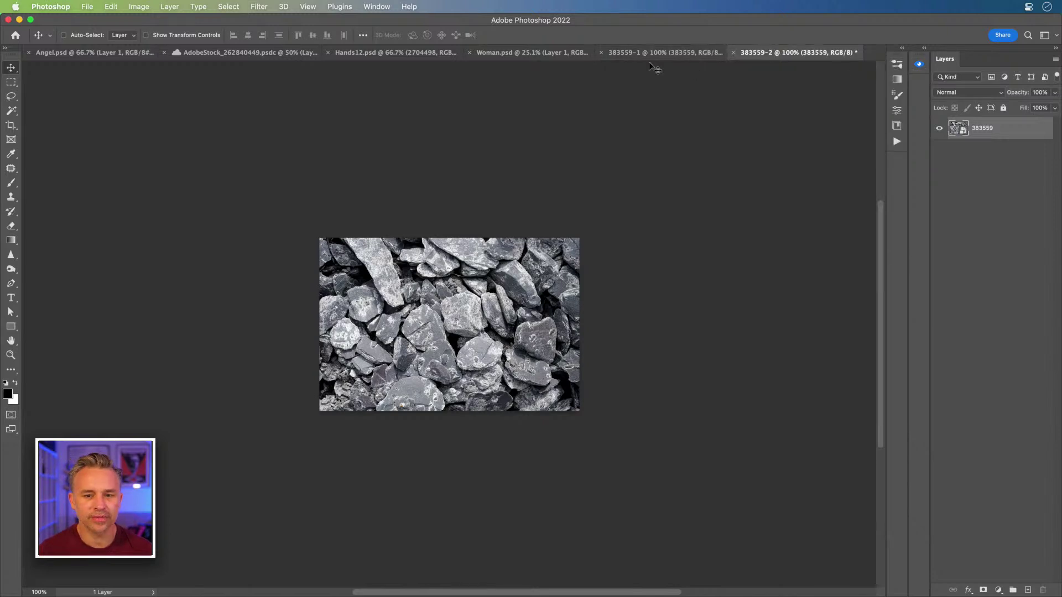
left_click(384, 53)
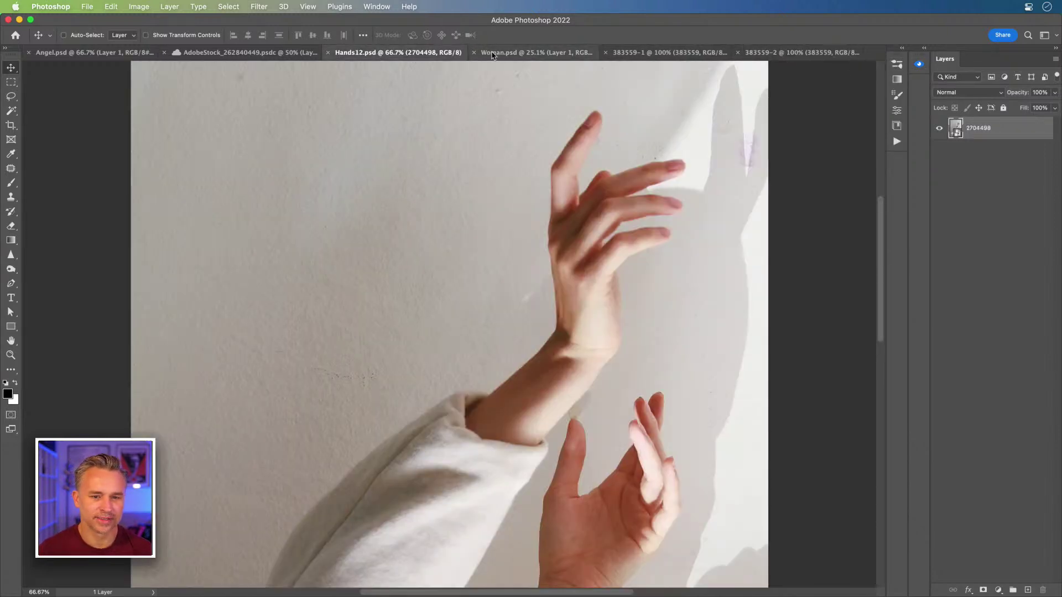
left_click(501, 53)
left_click(105, 54)
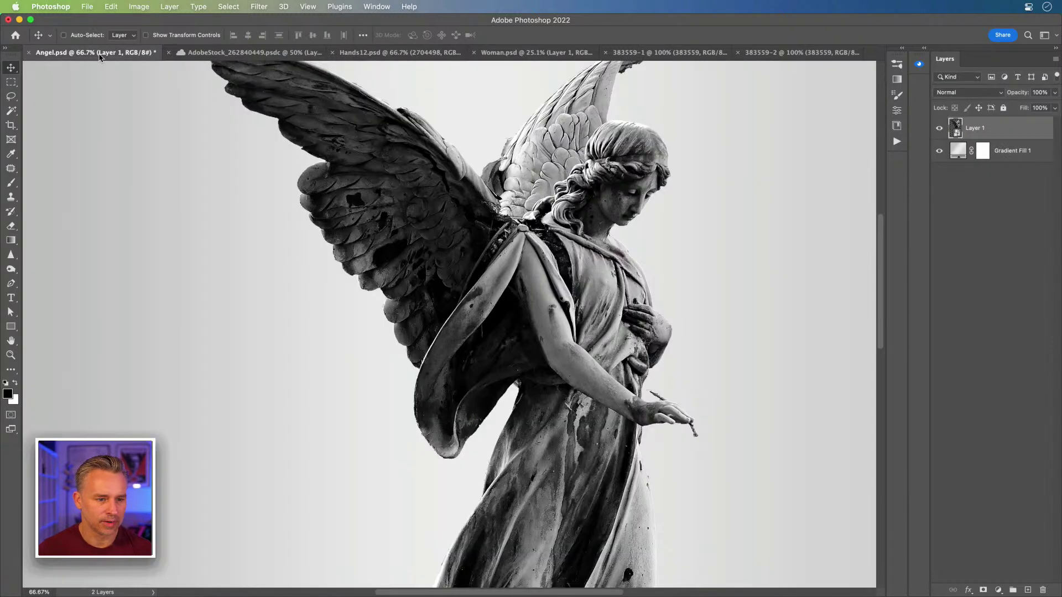
key("super+v")
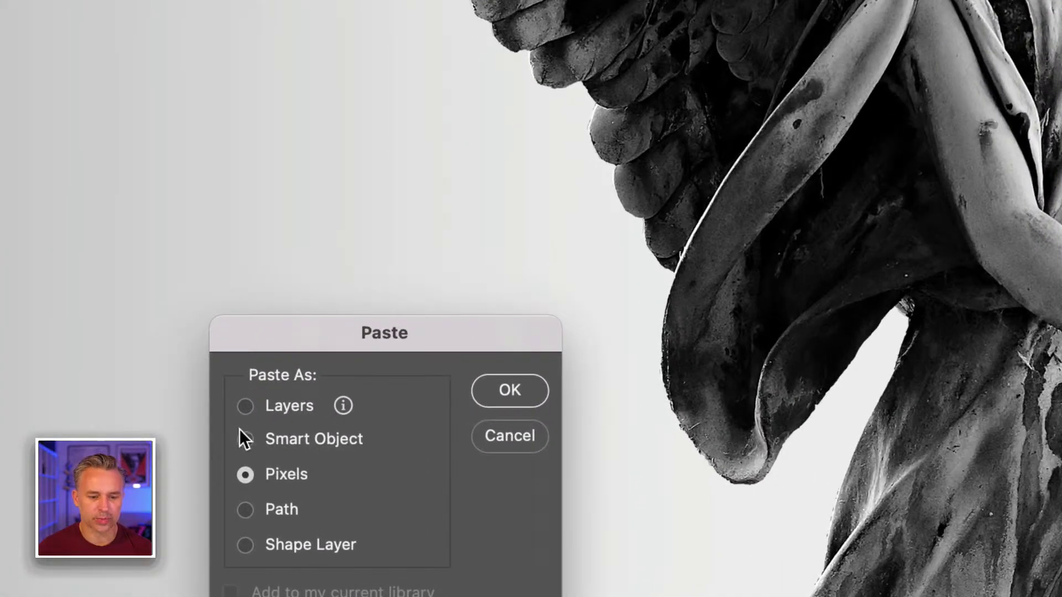
left_click(238, 439)
left_click(245, 407)
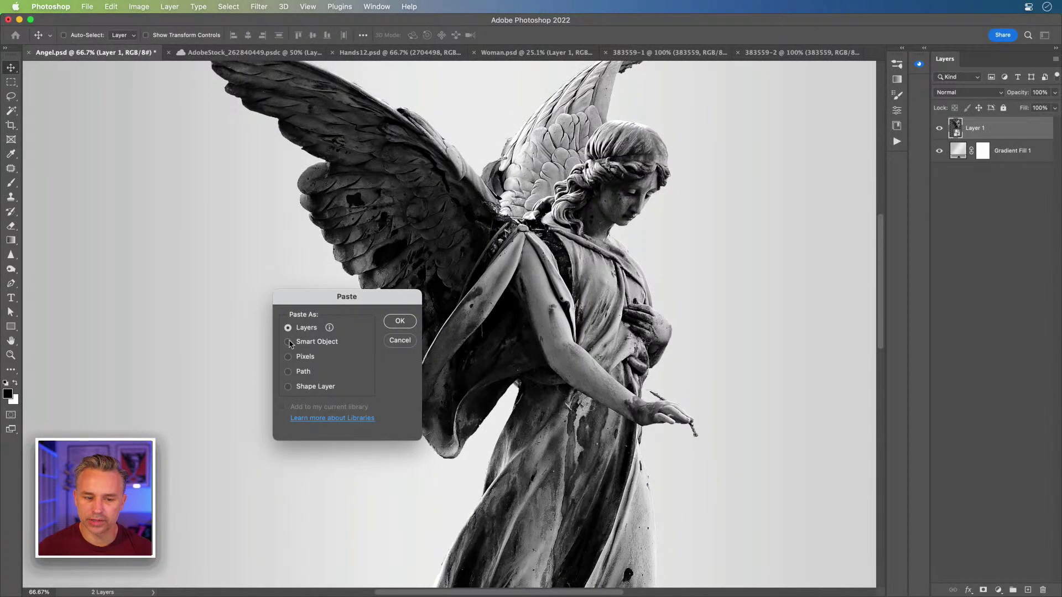
left_click(298, 343)
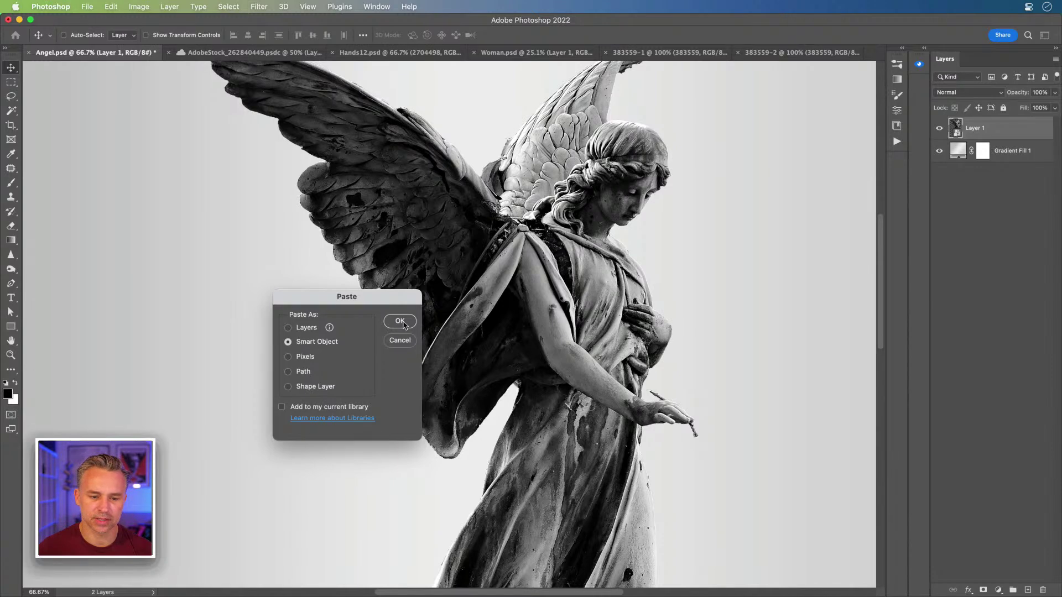
left_click(400, 322)
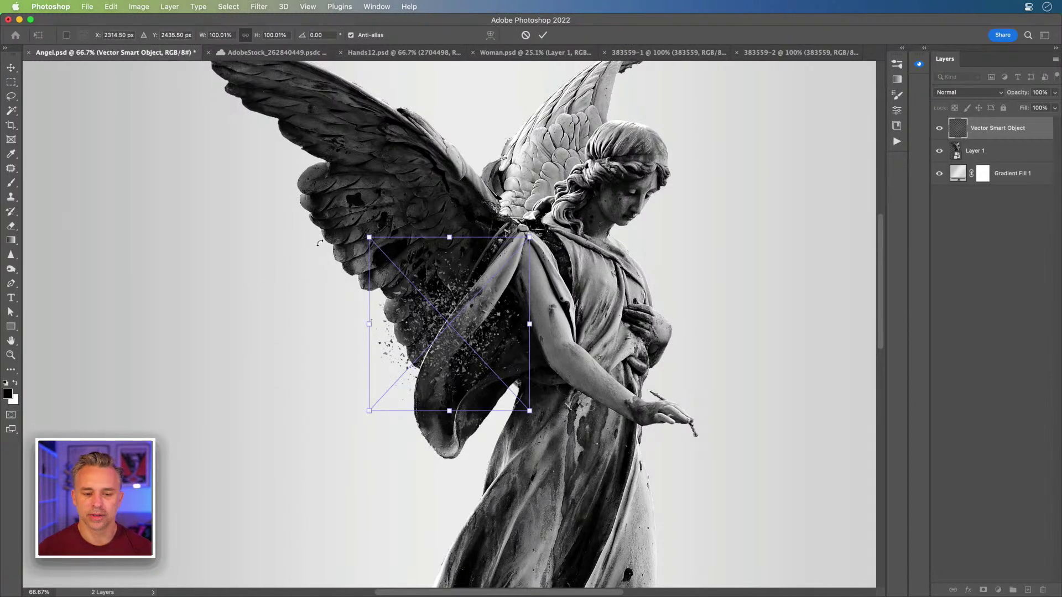
Step: Enlarge the pasted fragments and move them left and down over the wing
left_click_drag(369, 237, 227, 84)
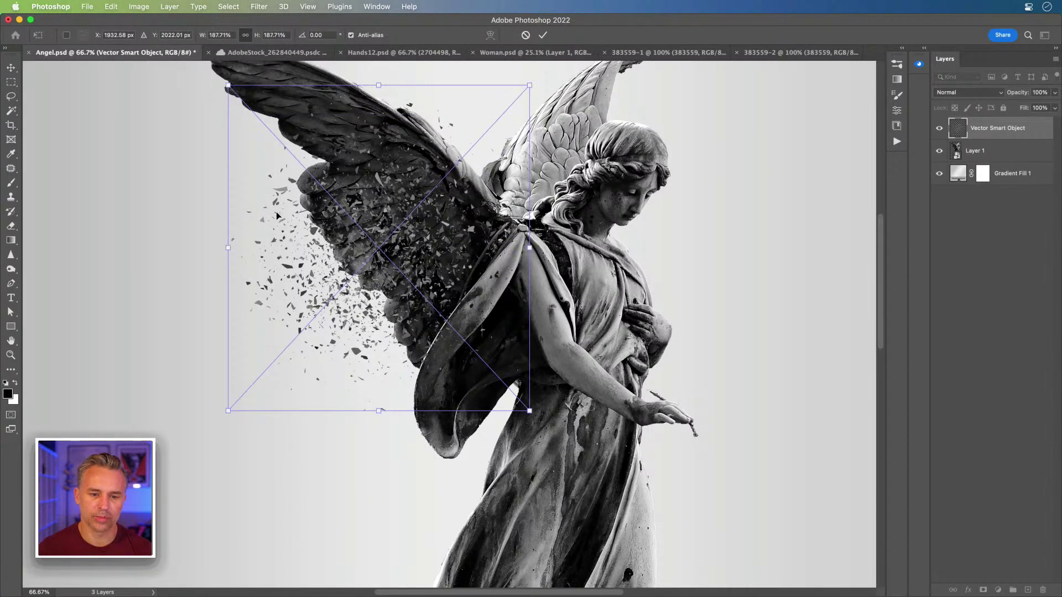
key("Return")
left_click_drag(320, 246, 270, 267)
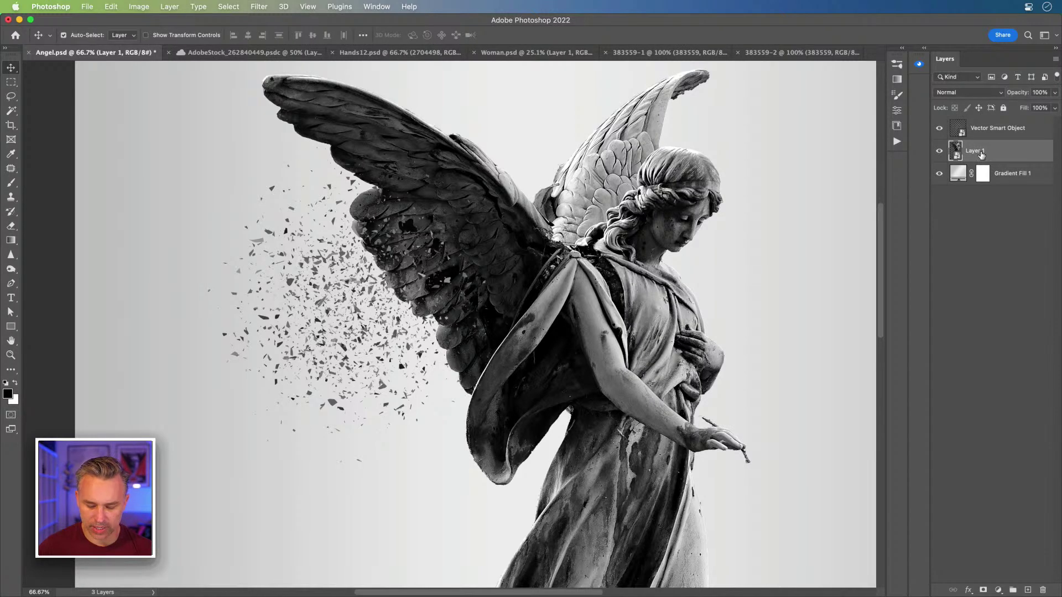
Step: Duplicate the angel Layer 1 as Layer 1 copy above the original, then select Gradient Fill 1
key("super+j")
mouse_move(1002, 161)
left_mouse_down()
mouse_move(1000, 123)
mouse_move(1006, 155)
left_mouse_up()
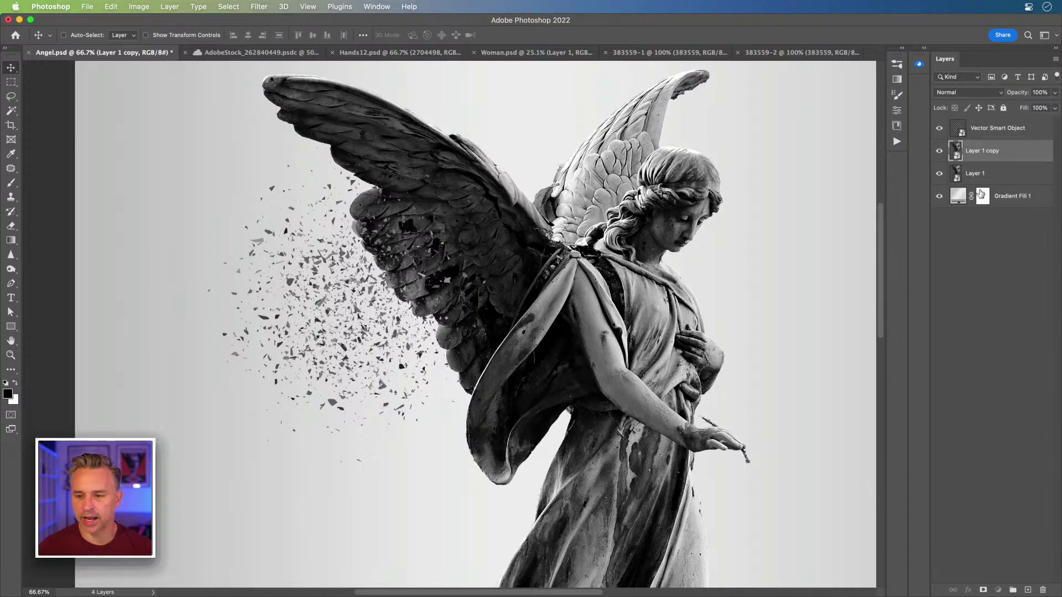
left_click(957, 197)
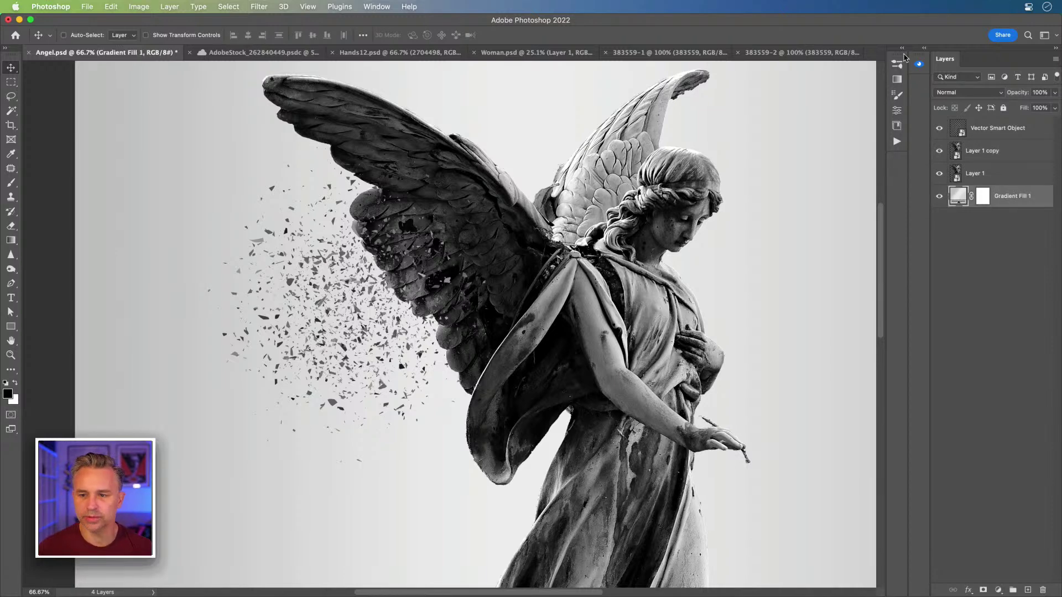
left_click(999, 590)
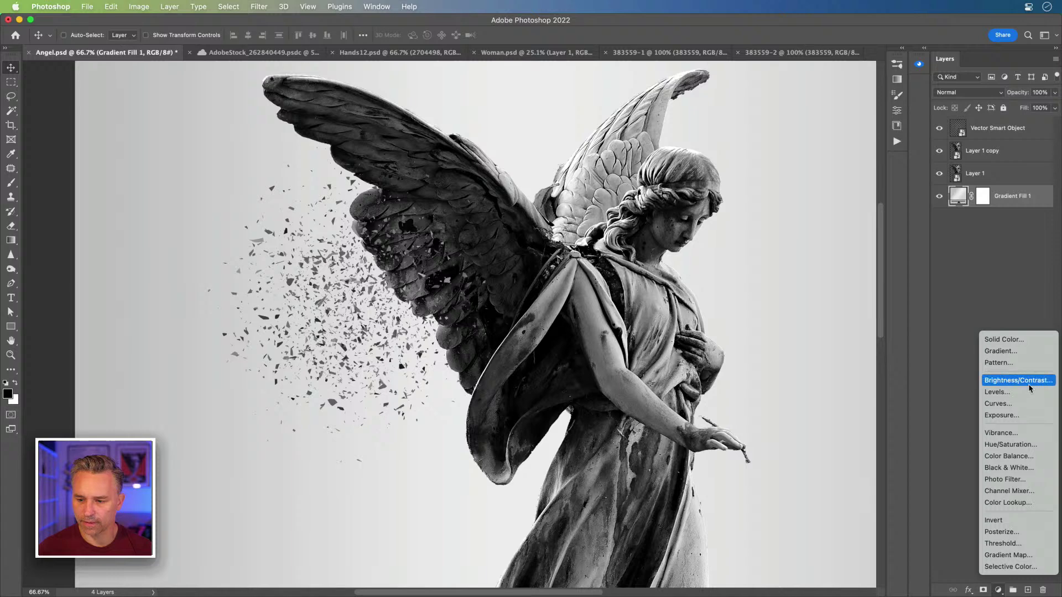
Step: Add a Solid Color fill layer with colour ffffff above the gradient
left_click(1036, 345)
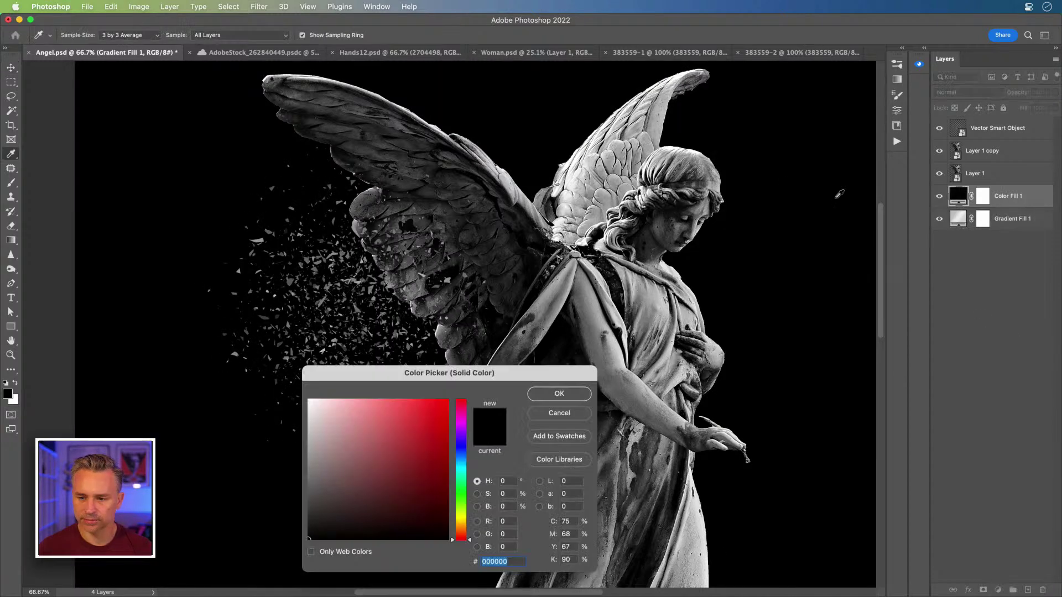
type("ffffff")
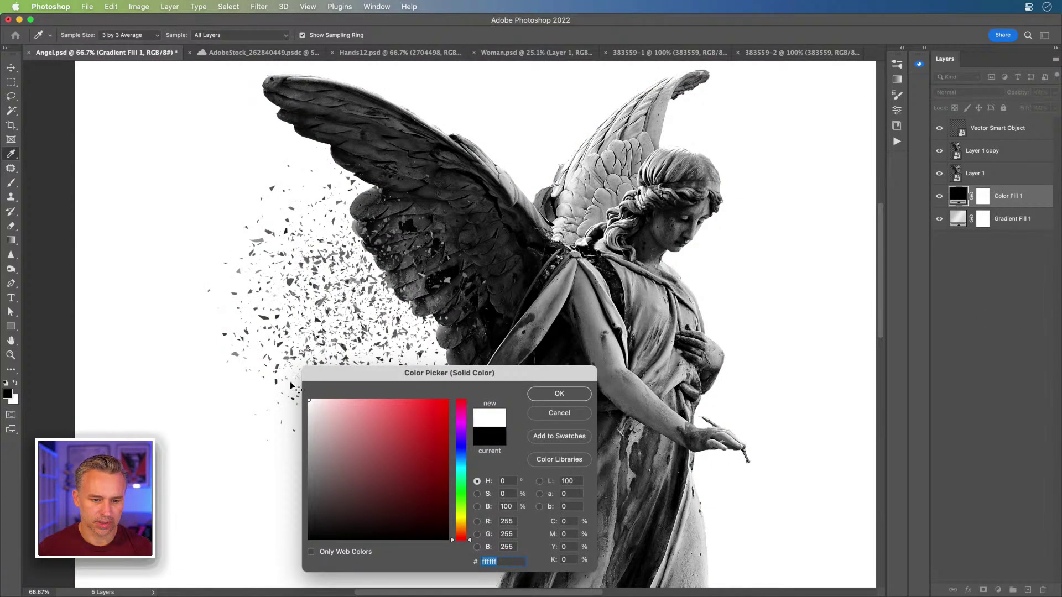
key("Return")
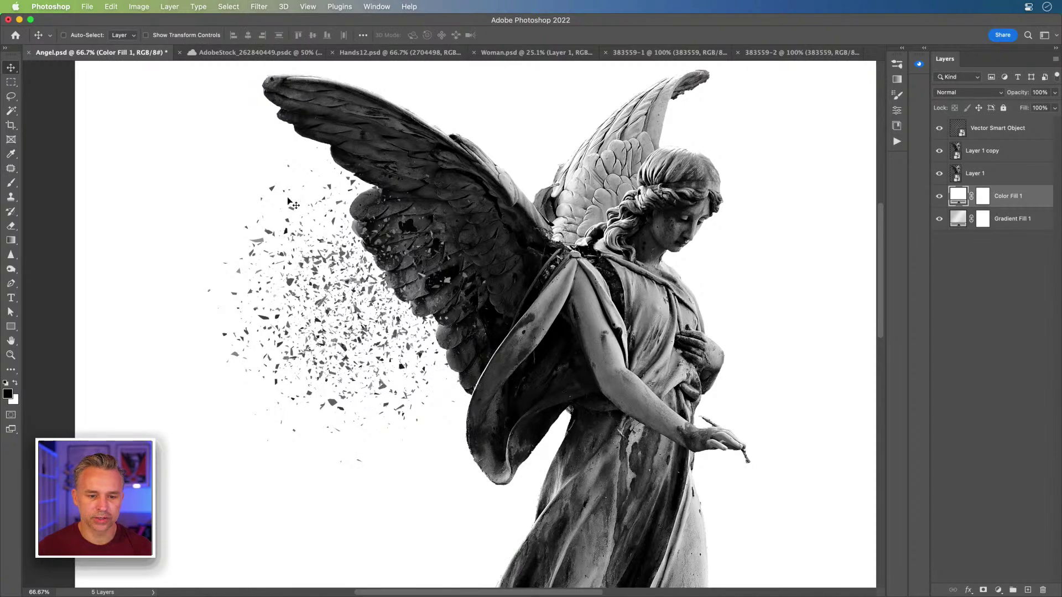
Step: Zoom in on the scattered shards and begin a Lasso outline around a small cluster
key("super+plus")
key("super+plus")
key("super+plus")
mouse_move(243, 330)
left_mouse_down()
mouse_move(284, 301)
mouse_move(729, 166)
mouse_move(827, 92)
left_mouse_up()
mouse_move(384, 312)
left_mouse_down()
mouse_move(403, 279)
mouse_move(459, 243)
left_mouse_up()
left_click_drag(484, 321, 427, 321)
key("l")
mouse_move(464, 347)
left_mouse_down()
mouse_move(461, 326)
mouse_move(482, 321)
mouse_move(525, 335)
mouse_move(564, 360)
mouse_move(589, 408)
mouse_move(583, 423)
mouse_move(536, 439)
mouse_move(462, 414)
left_mouse_up()
Step: Close the lasso on the shard cluster and define it as a brush preset named 'Break1'
left_click_drag(458, 357, 459, 354)
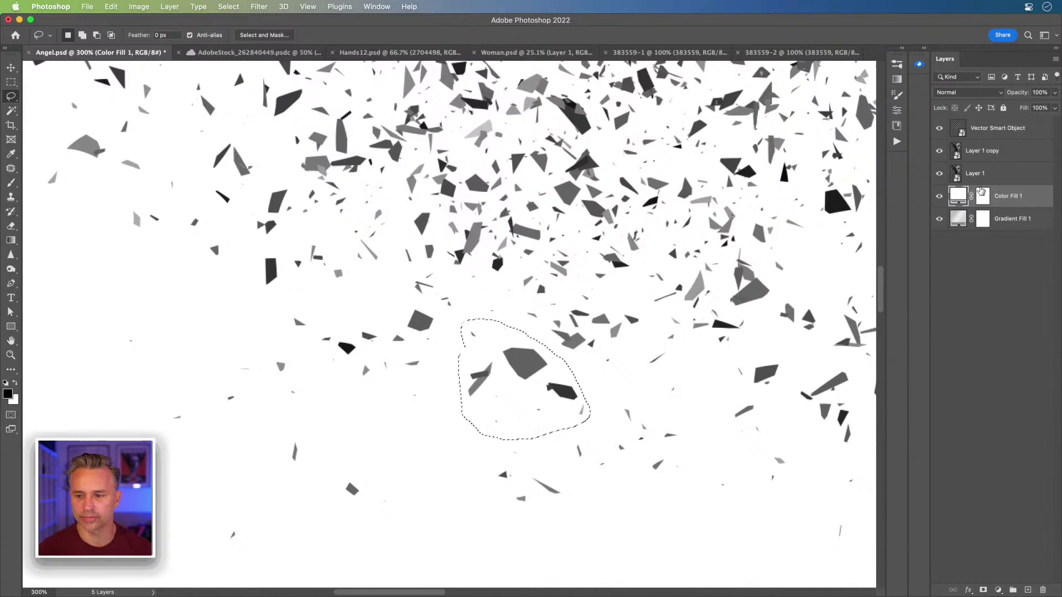
left_click(1003, 131)
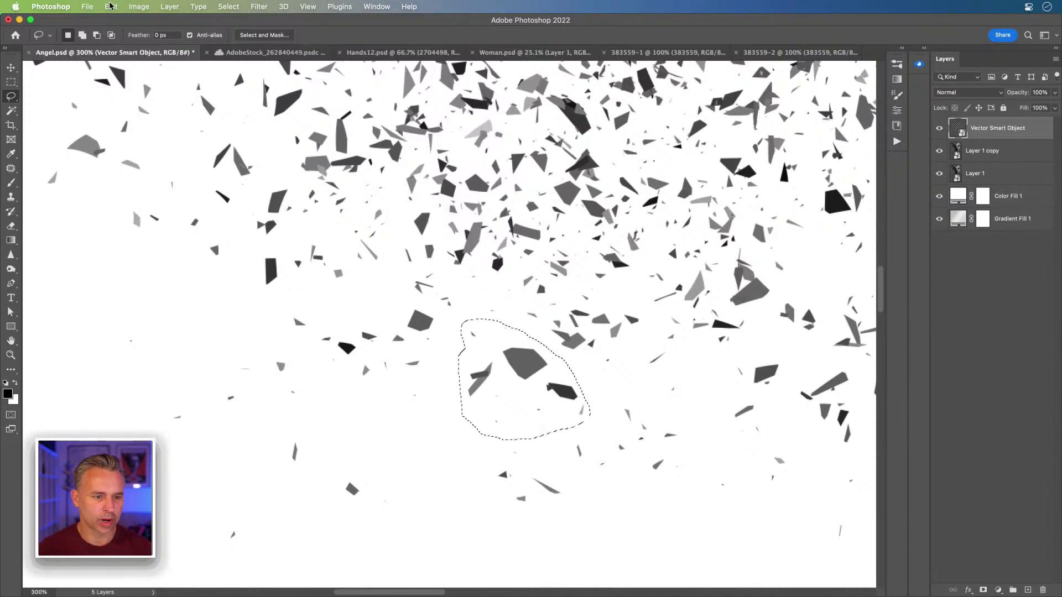
left_click(111, 6)
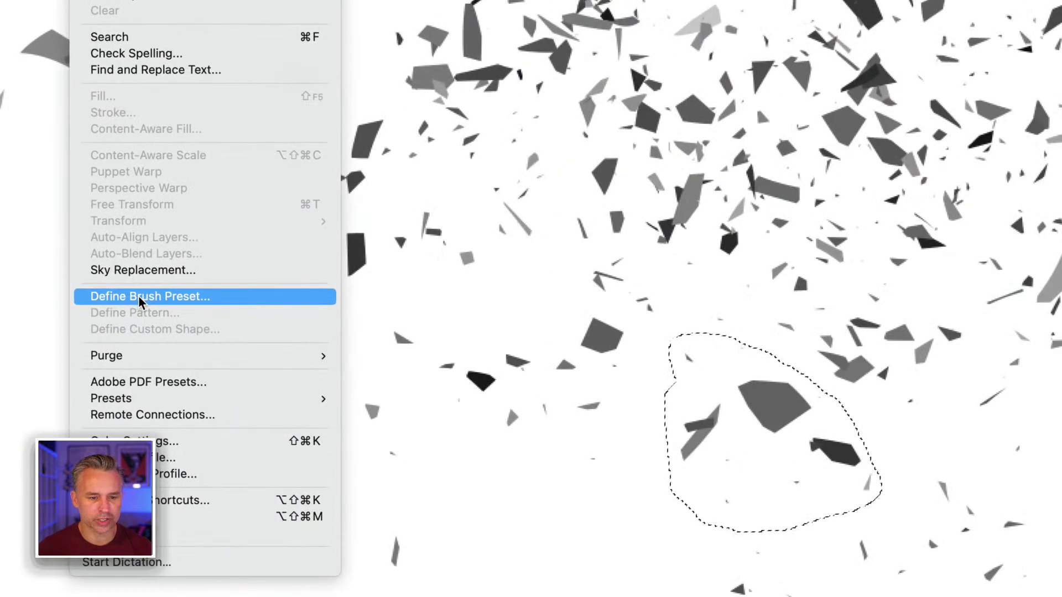
left_click(141, 297)
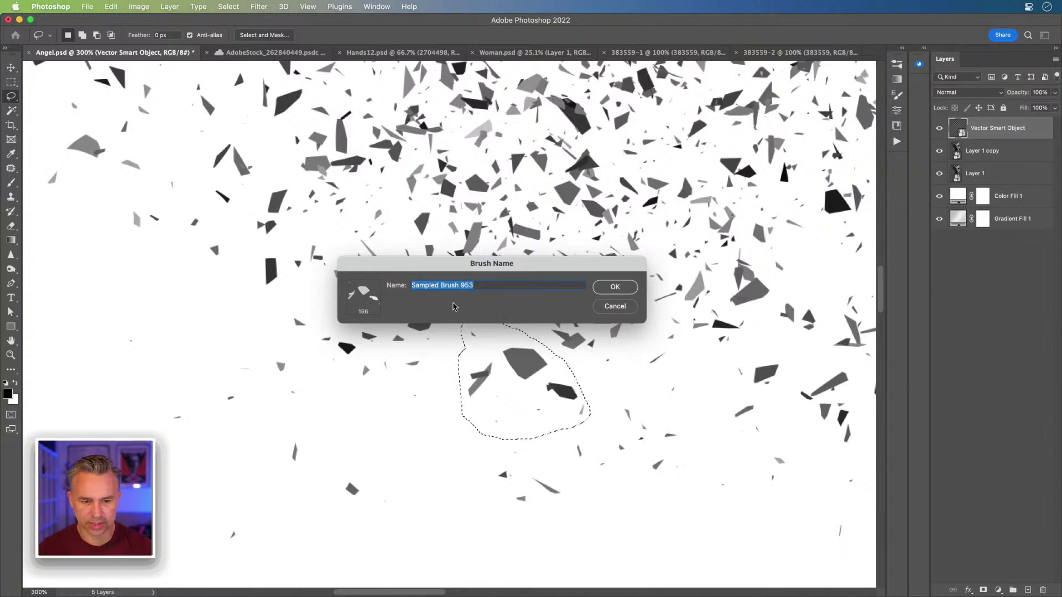
type("Break1")
key("Return")
key("b")
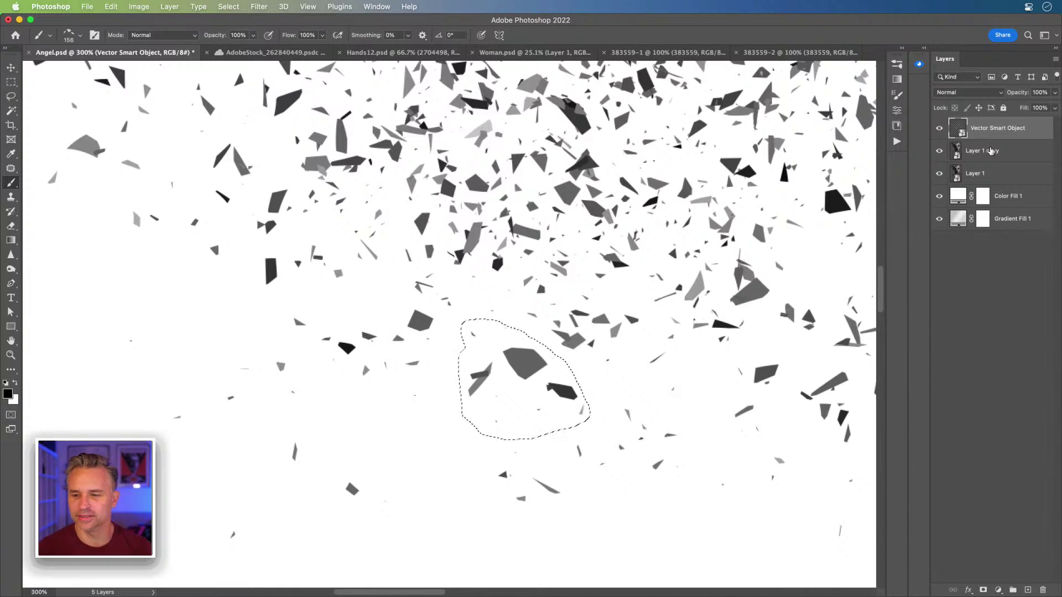
Step: Zoom out to the whole angel and hide Layer 1 copy
left_click(990, 151)
key("super+0")
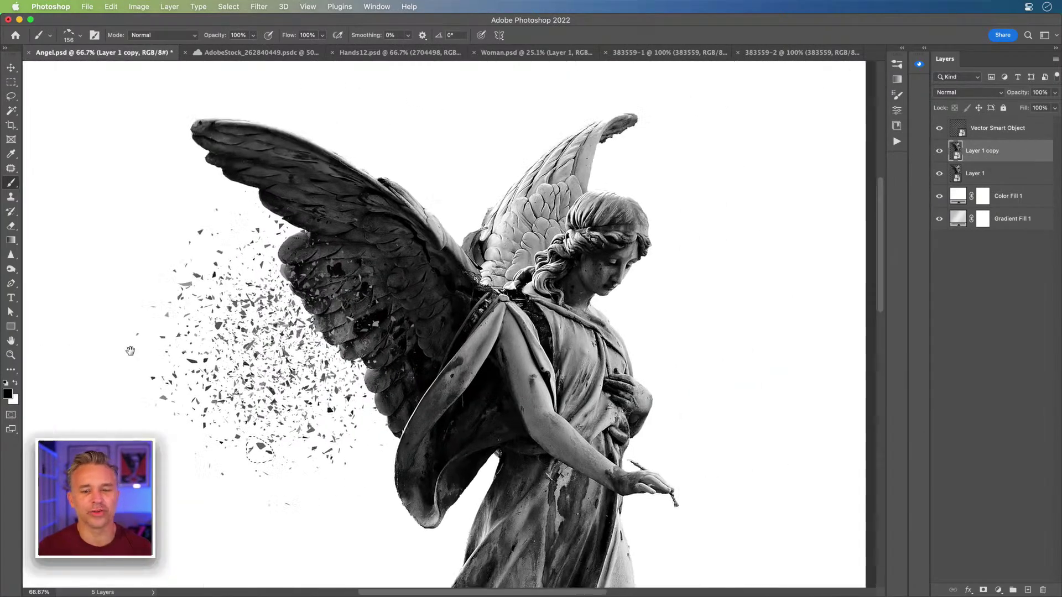
left_click_drag(130, 350, 161, 315)
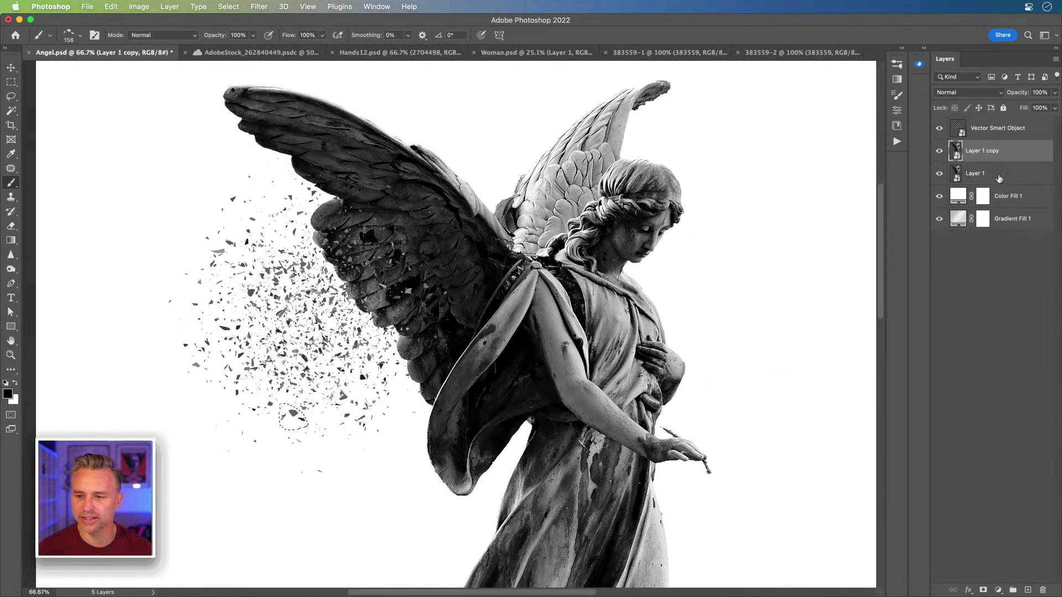
left_click(939, 150)
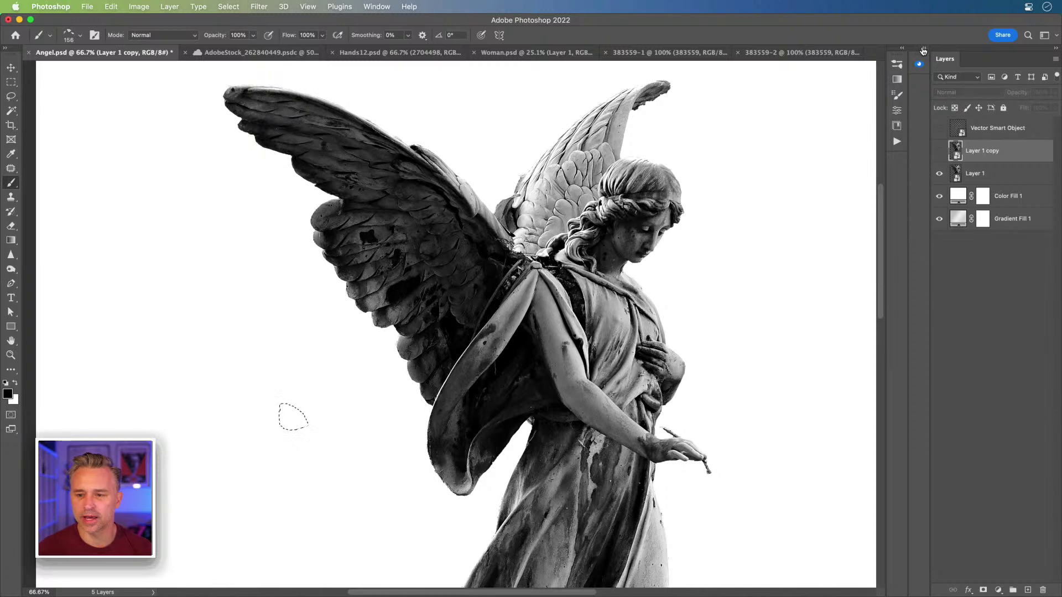
Step: Pick the 156 shard brush, raise Spacing to 78%, enable Shape Dynamics, and float Brush Settings
left_click(903, 48)
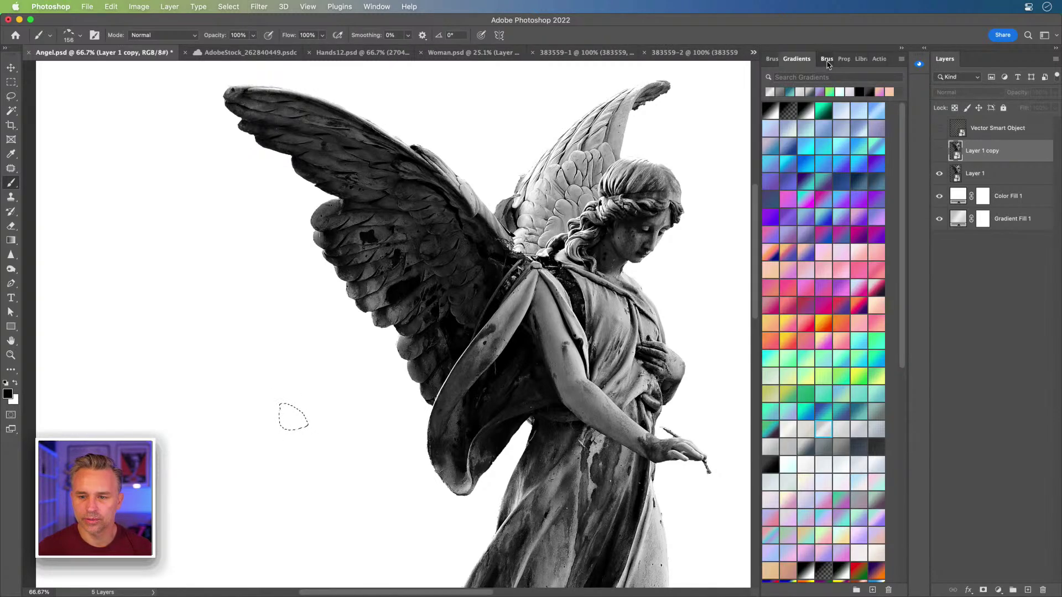
left_click(826, 63)
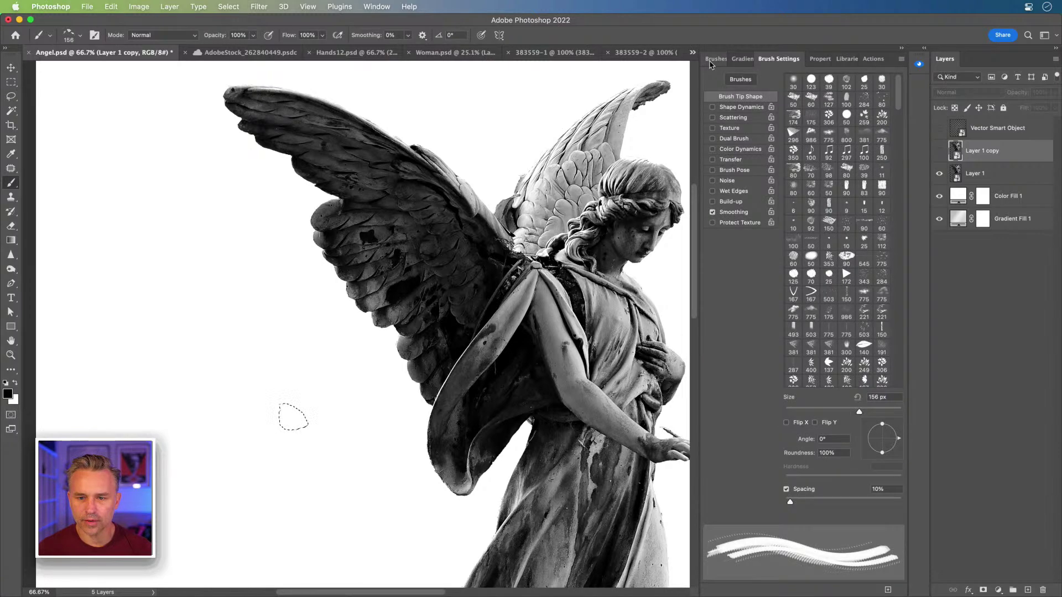
left_click(713, 58)
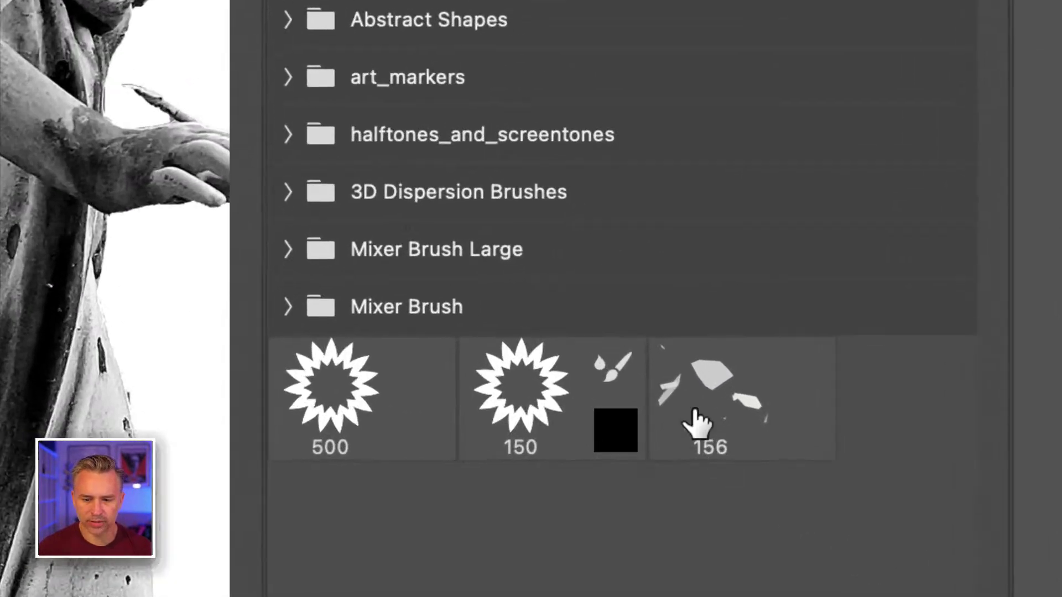
left_click(818, 510)
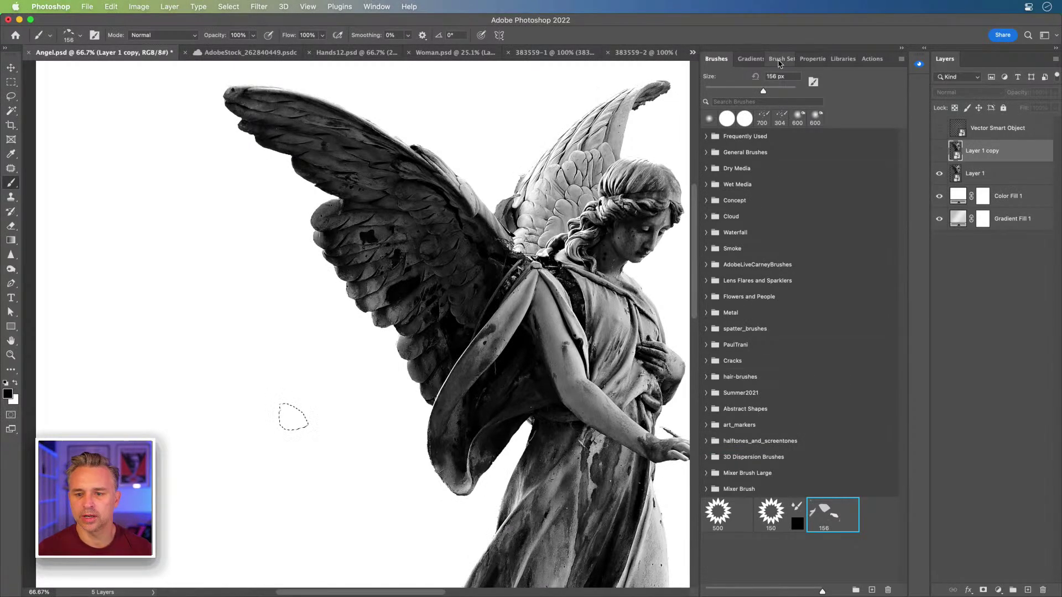
left_click(779, 59)
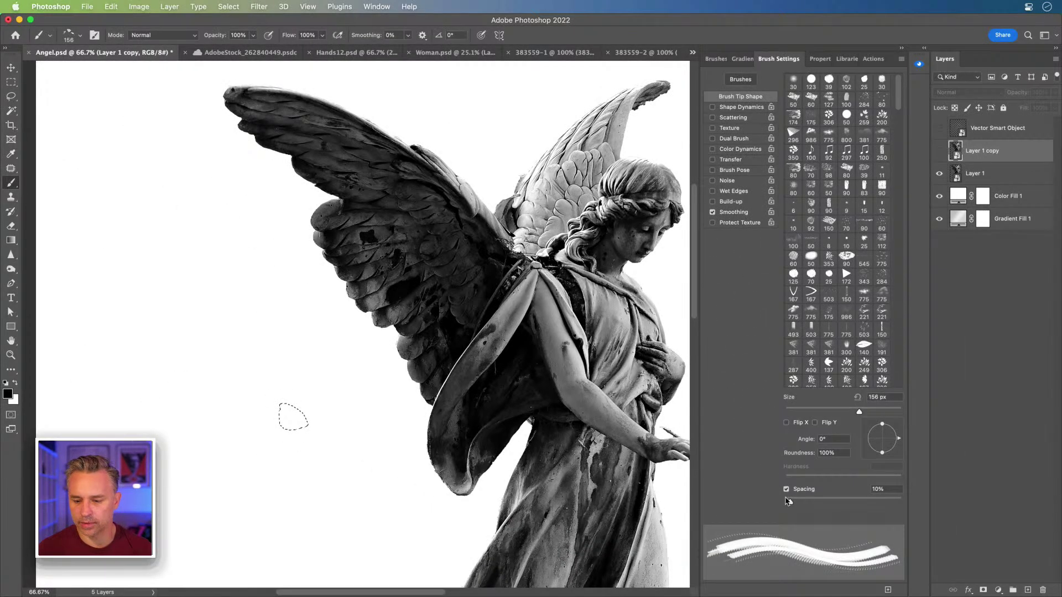
left_click_drag(789, 502, 829, 504)
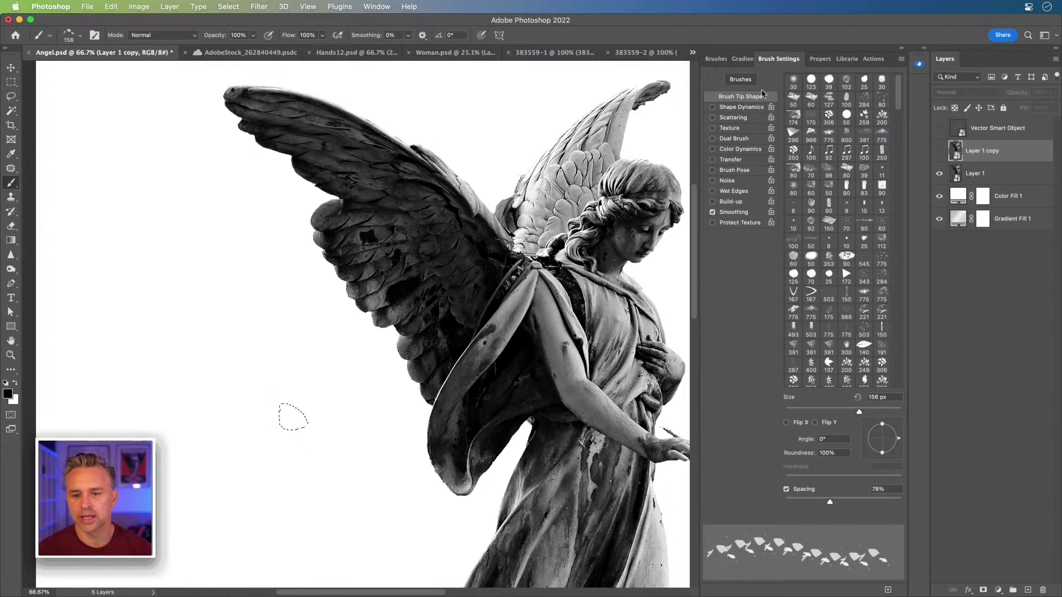
left_click(738, 108)
left_click_drag(779, 59, 429, 80)
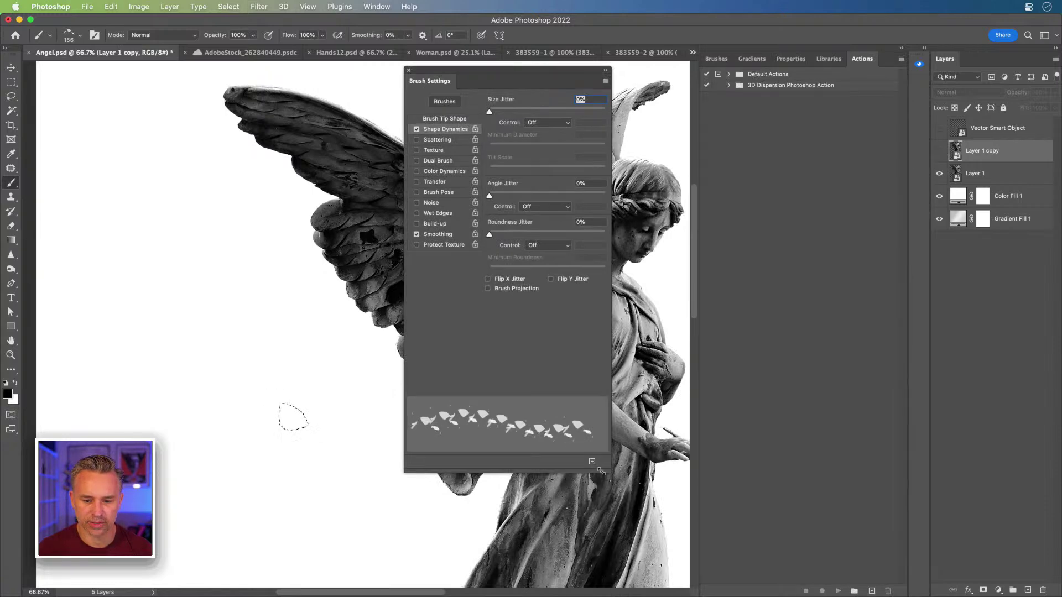
Step: Resize and reposition the floating Brush Settings panel and collapse the docked panels
mouse_move(599, 472)
left_mouse_down()
mouse_move(677, 391)
mouse_move(622, 398)
mouse_move(638, 403)
left_mouse_up()
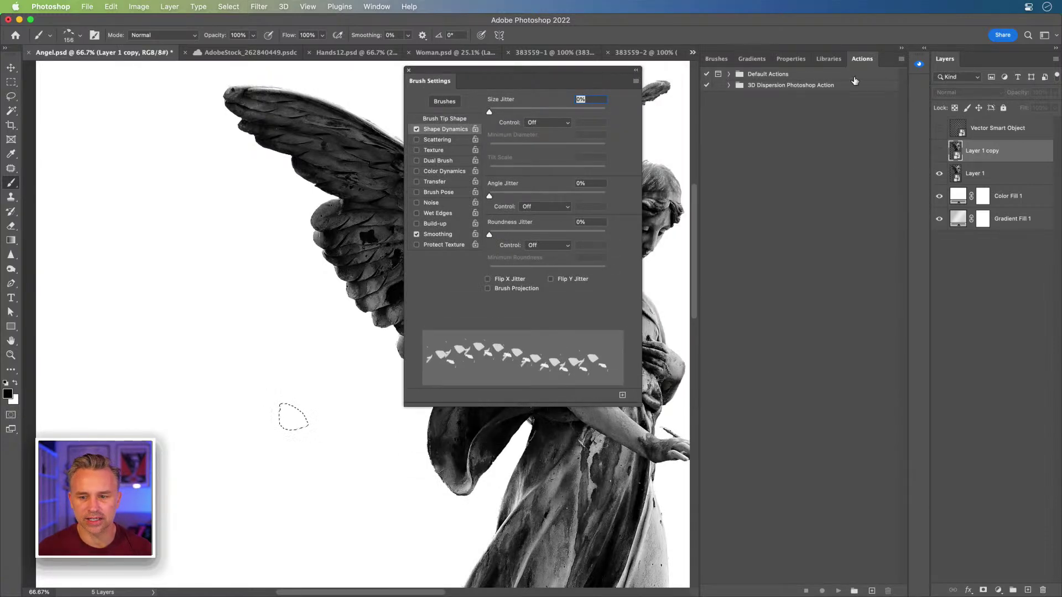
left_click(902, 48)
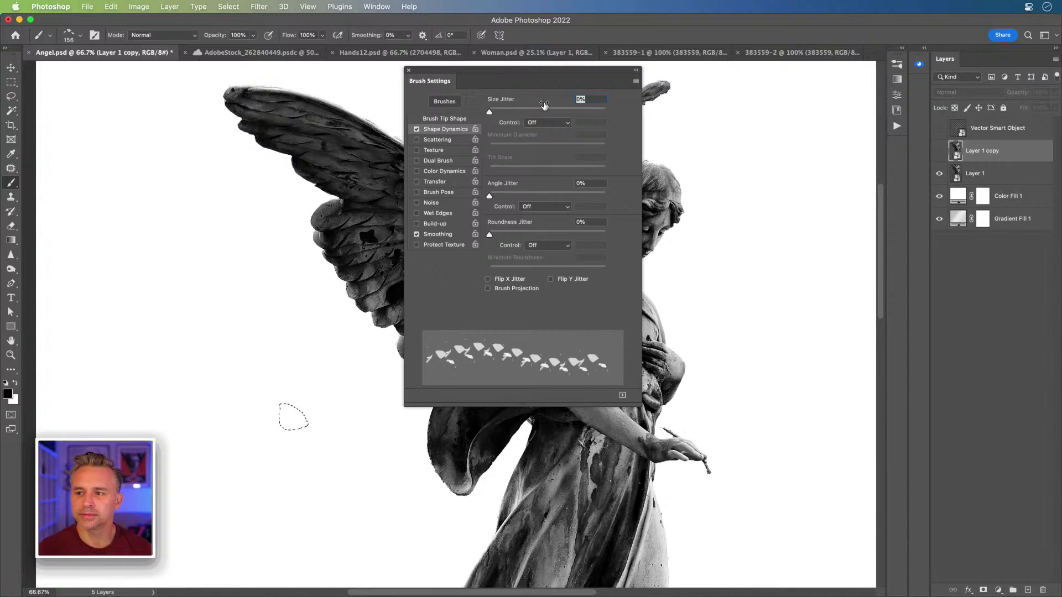
left_click_drag(498, 86, 657, 159)
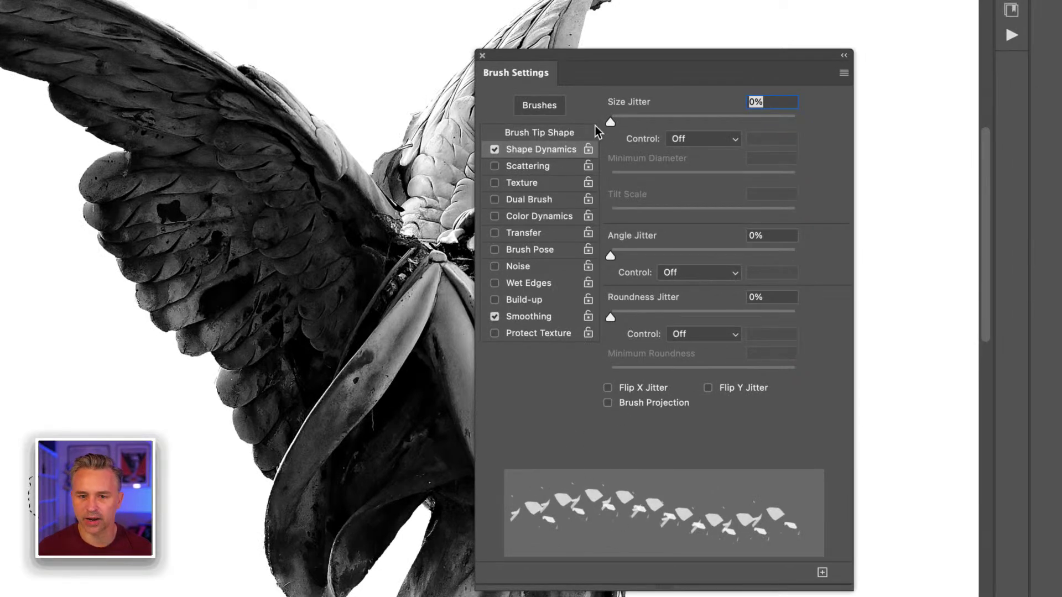
Step: Set Size Jitter to 14% with its control Off and enable Scattering
mouse_move(610, 122)
left_mouse_down()
mouse_move(834, 131)
mouse_move(436, 129)
mouse_move(637, 128)
left_mouse_up()
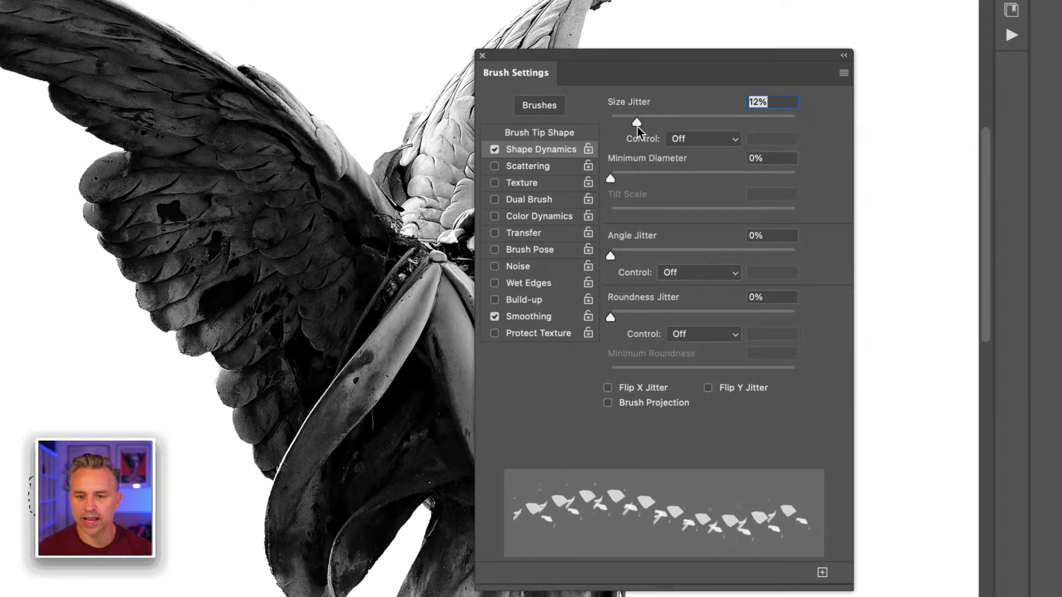
left_click(701, 139)
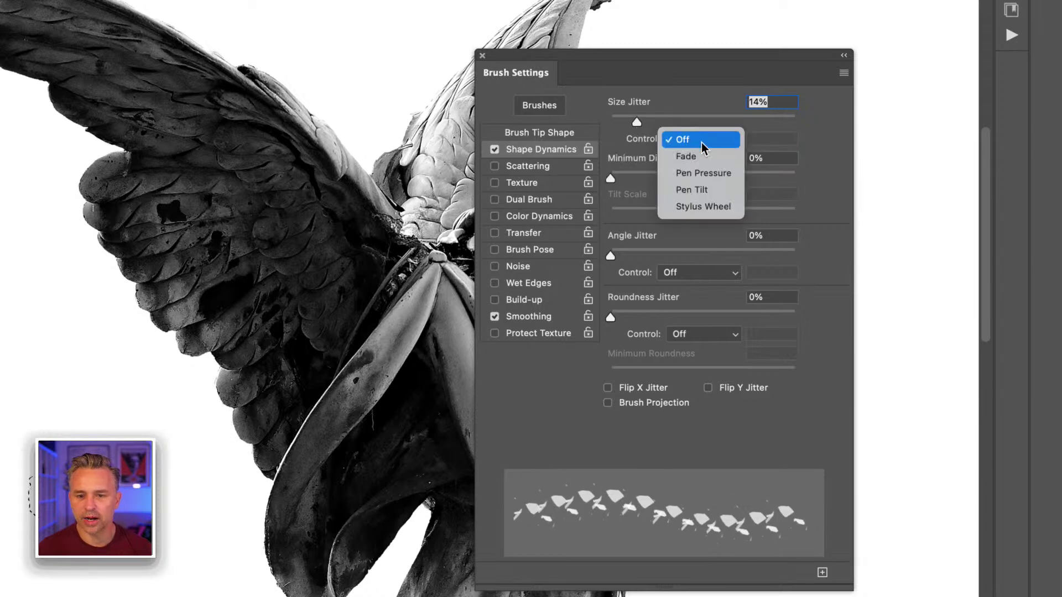
left_click(723, 174)
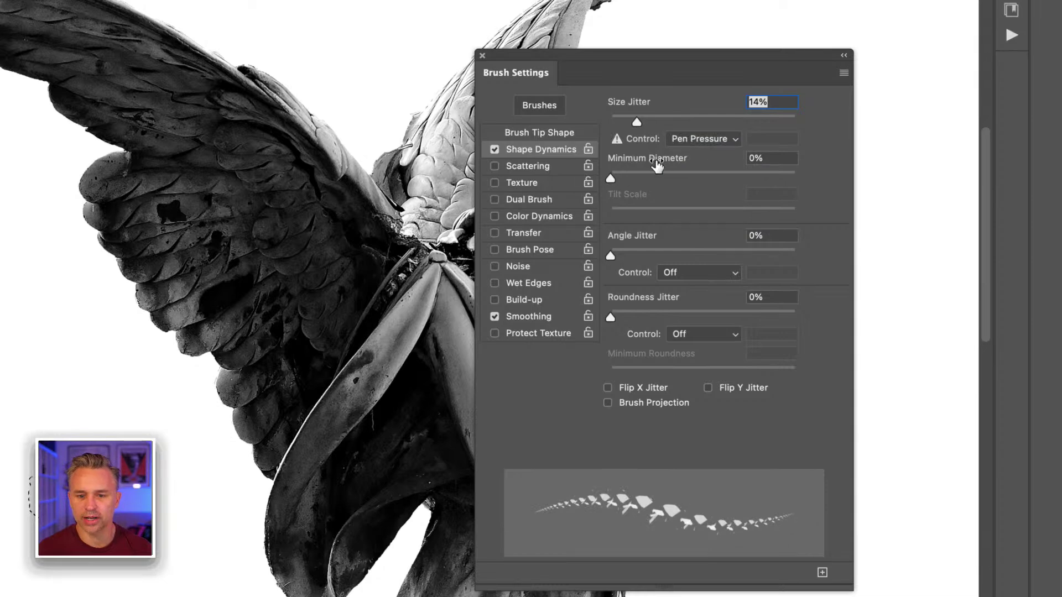
left_click(680, 144)
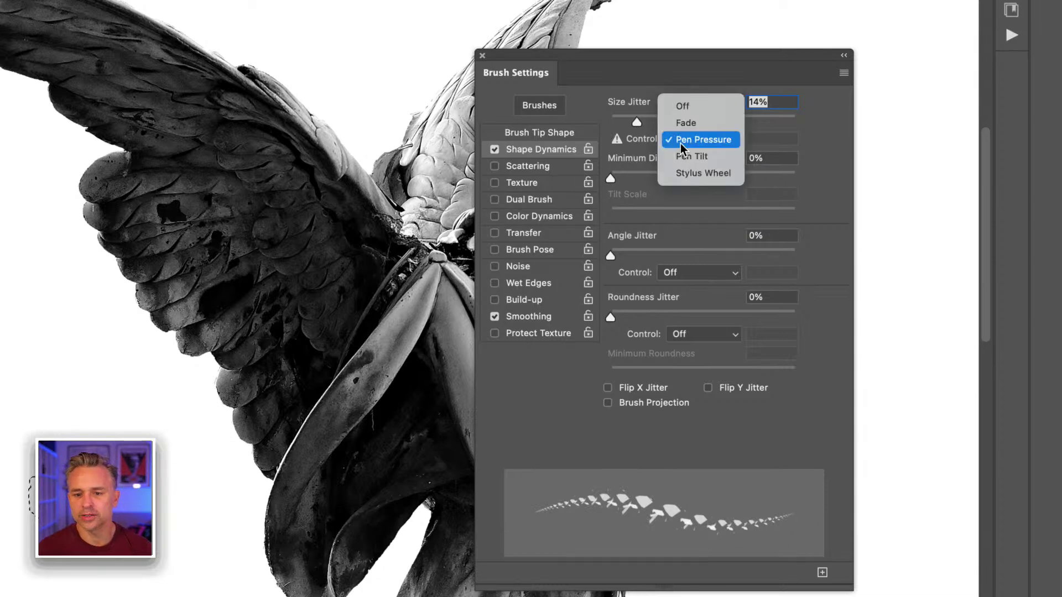
left_click(685, 107)
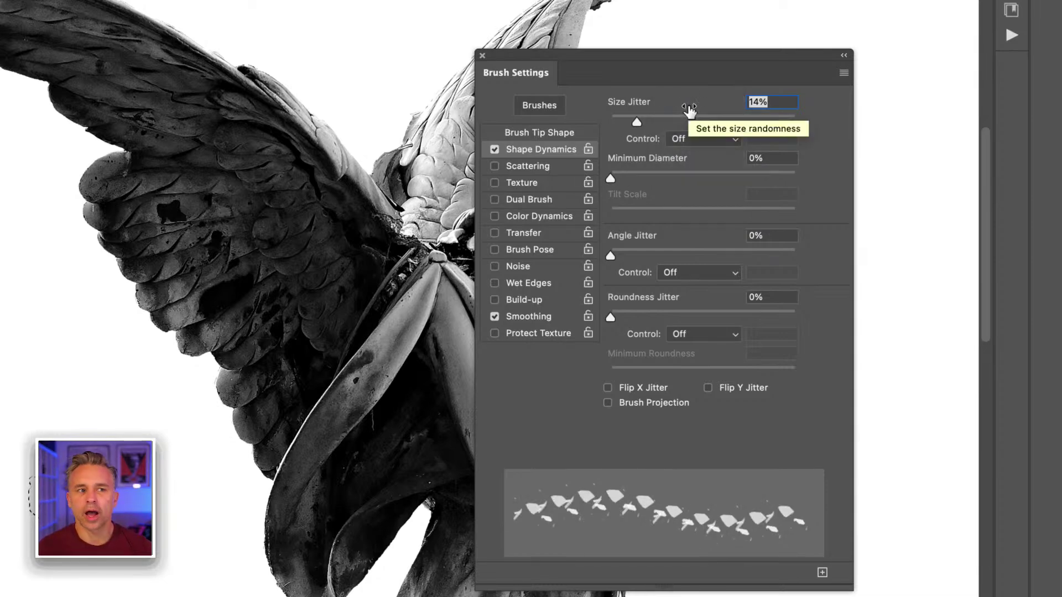
left_click(500, 166)
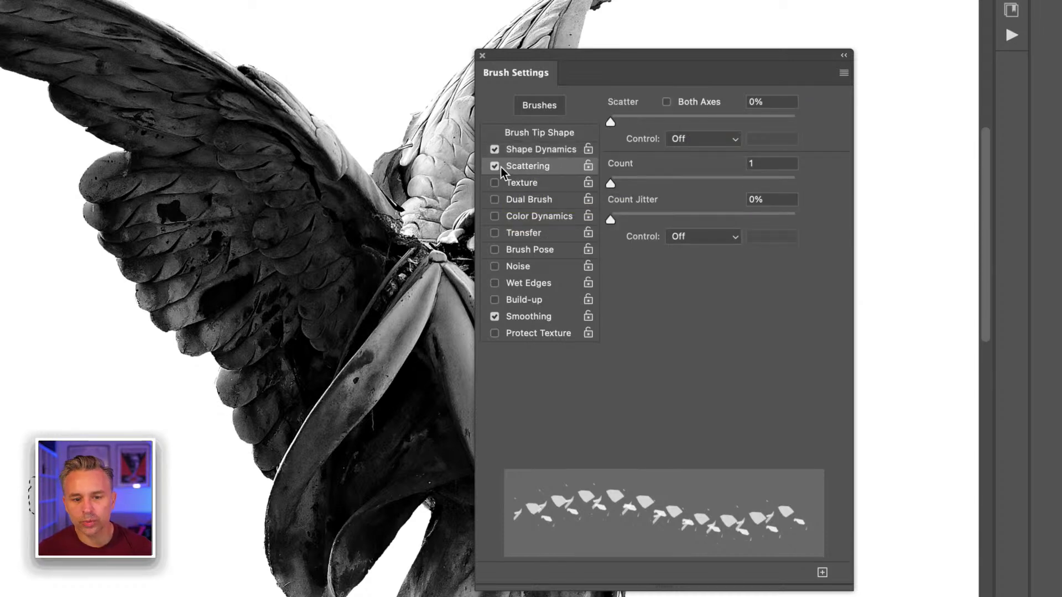
Step: Make Scatter use Pen Pressure control on both axes, leaving Color Dynamics off
left_click_drag(615, 121, 643, 121)
mouse_move(608, 179)
left_mouse_down()
mouse_move(629, 179)
mouse_move(615, 180)
left_mouse_up()
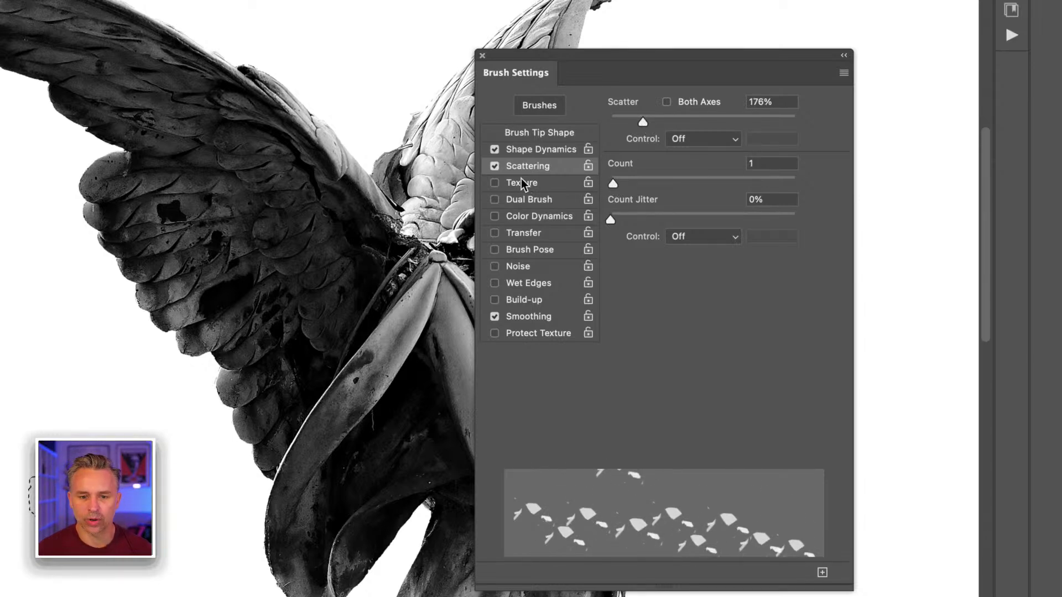
left_click(678, 139)
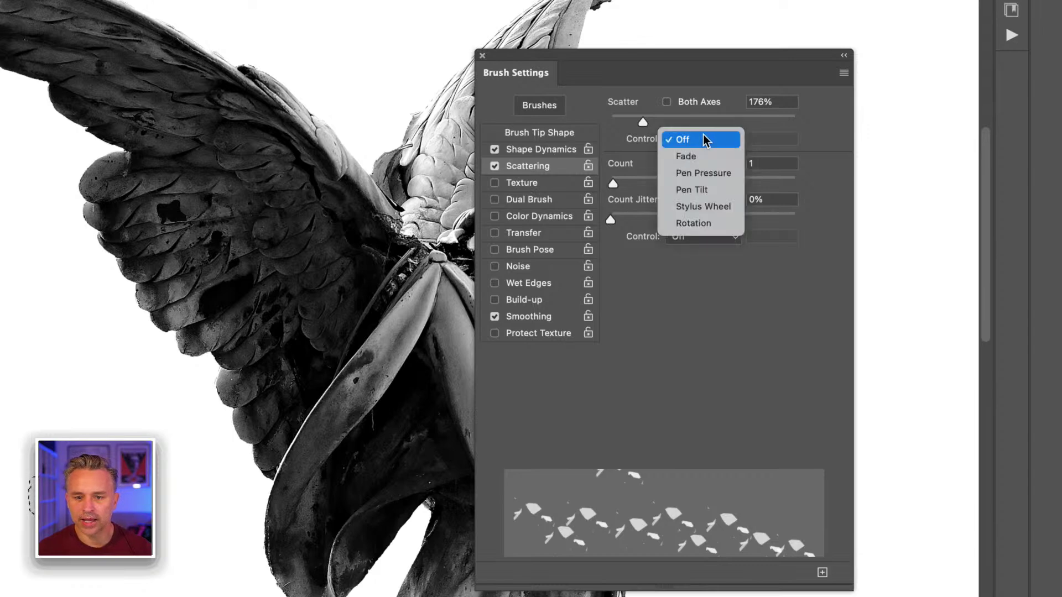
left_click(709, 173)
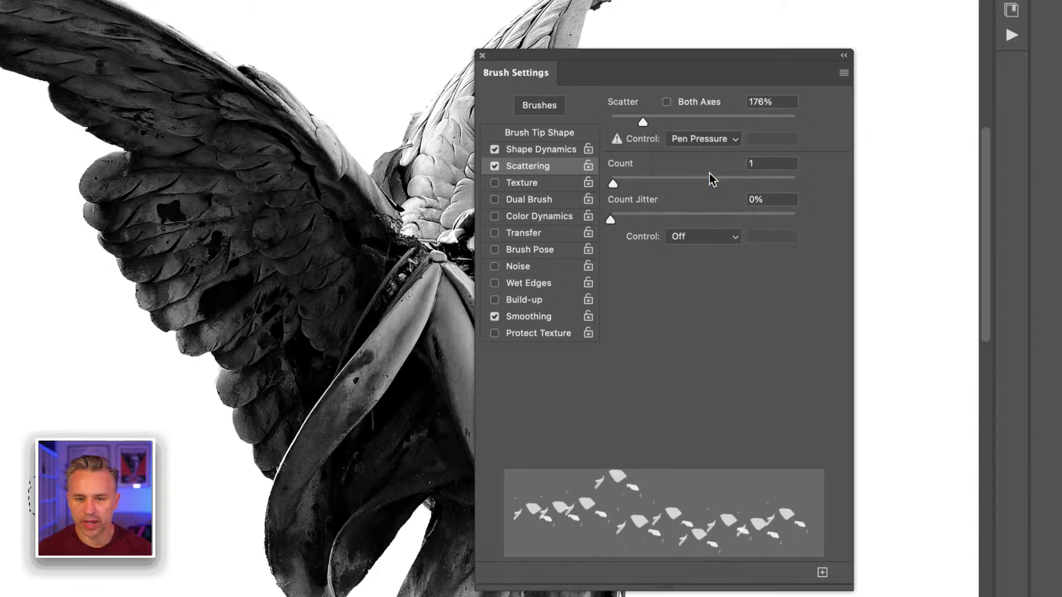
left_click(668, 102)
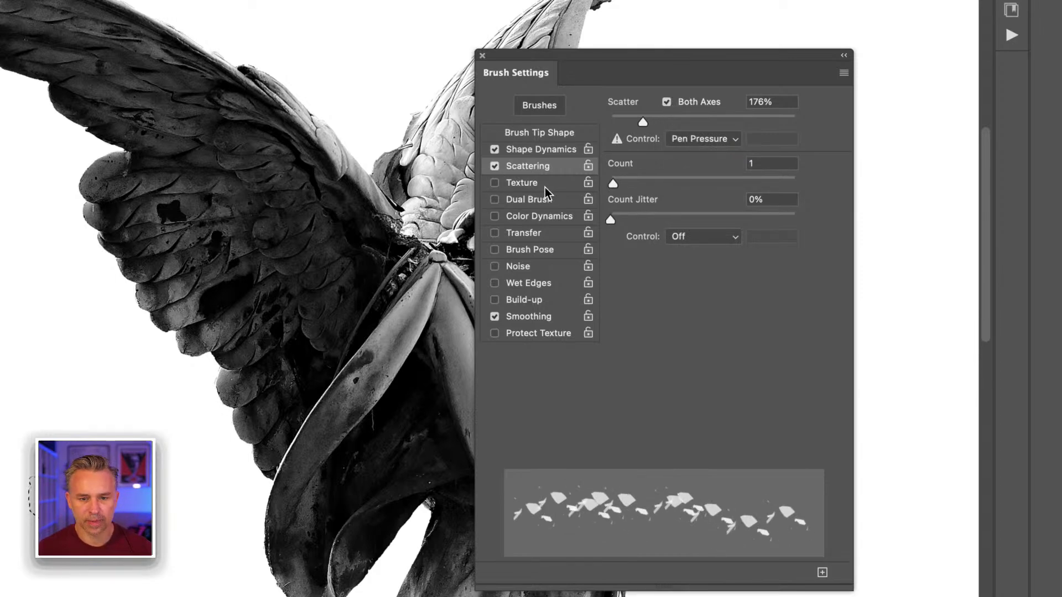
left_click(542, 216)
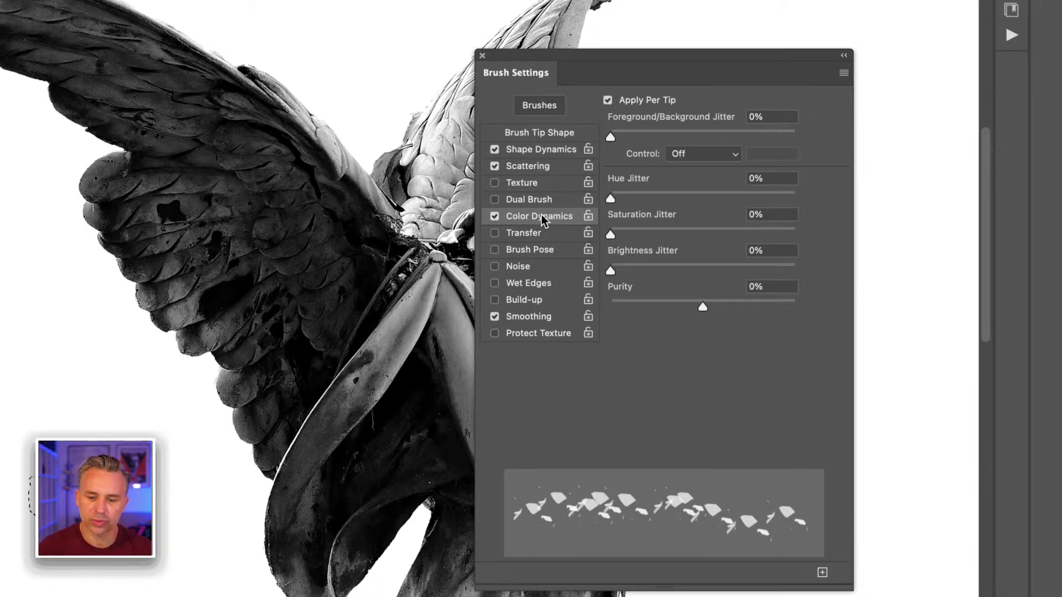
left_click(494, 217)
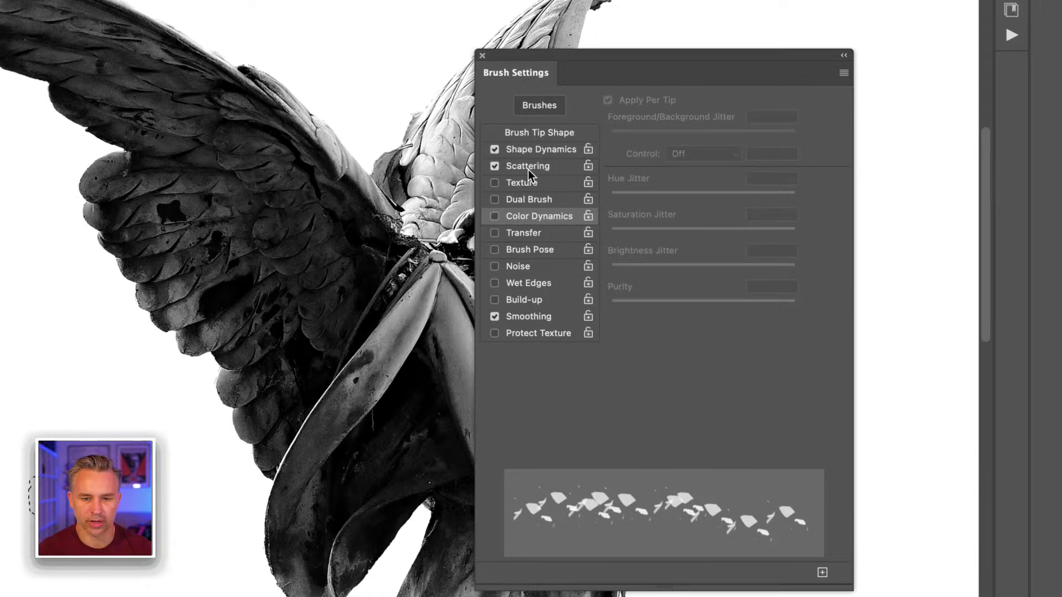
left_click(529, 169)
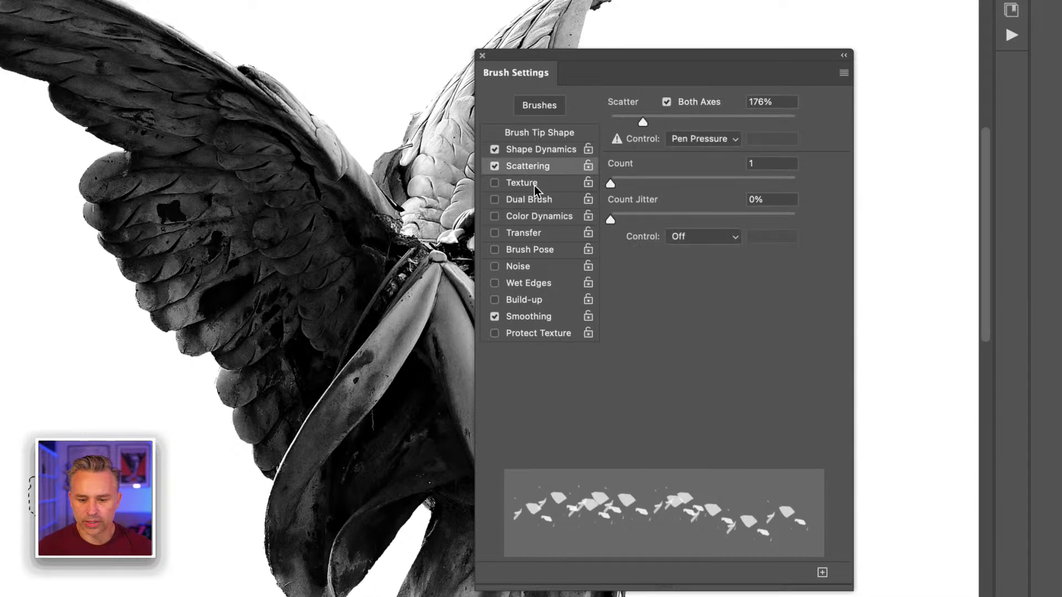
Step: Set Scatter to 238%, Count to 2 and Count Jitter to 11% with no control
left_click_drag(642, 122, 655, 122)
left_click_drag(617, 177, 623, 183)
left_click_drag(611, 219, 631, 219)
left_click(691, 238)
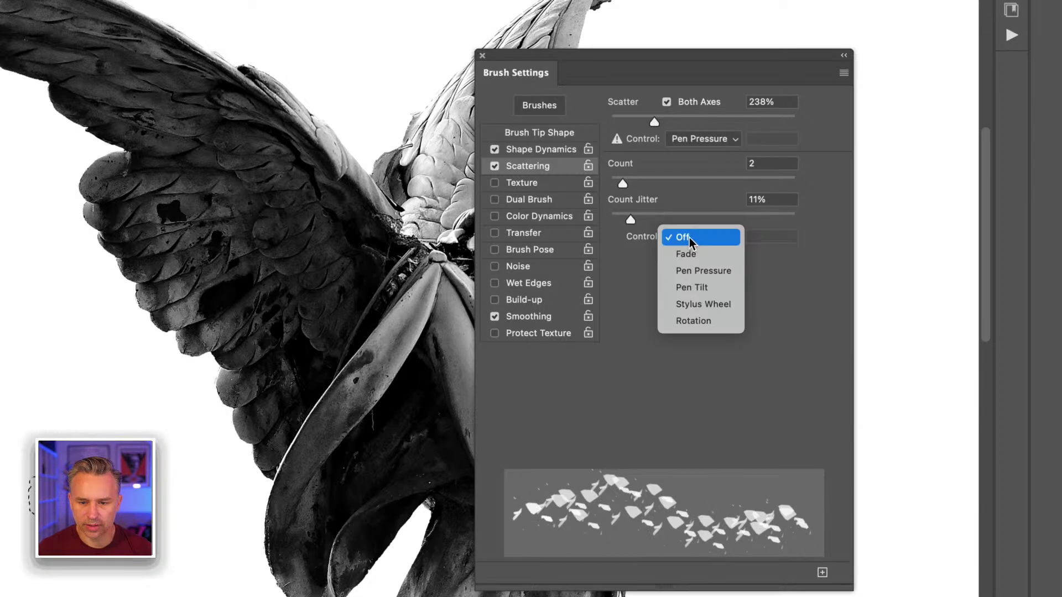
left_click(691, 239)
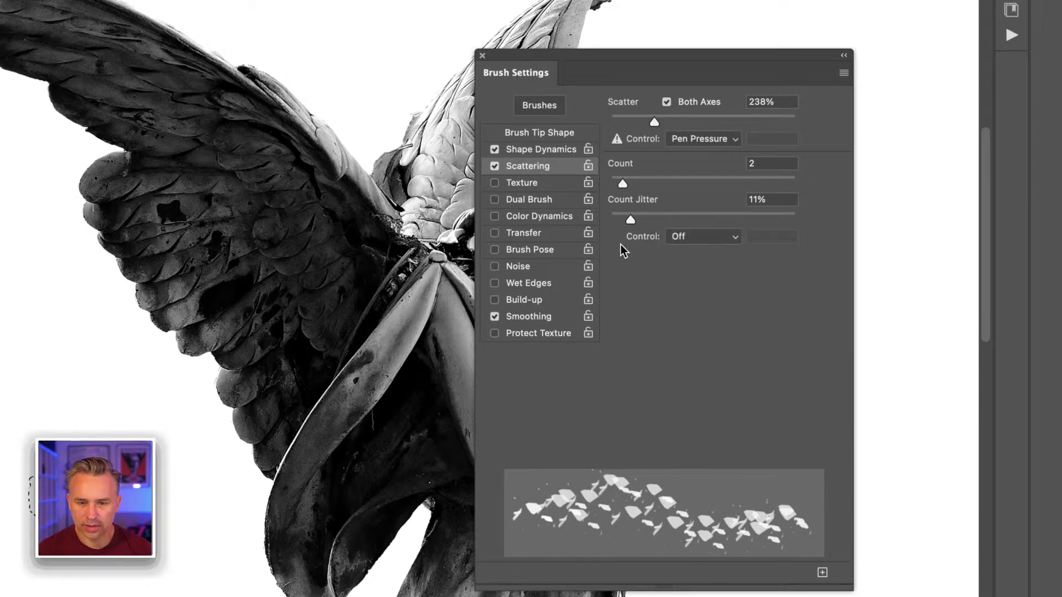
left_click(528, 149)
left_click(529, 132)
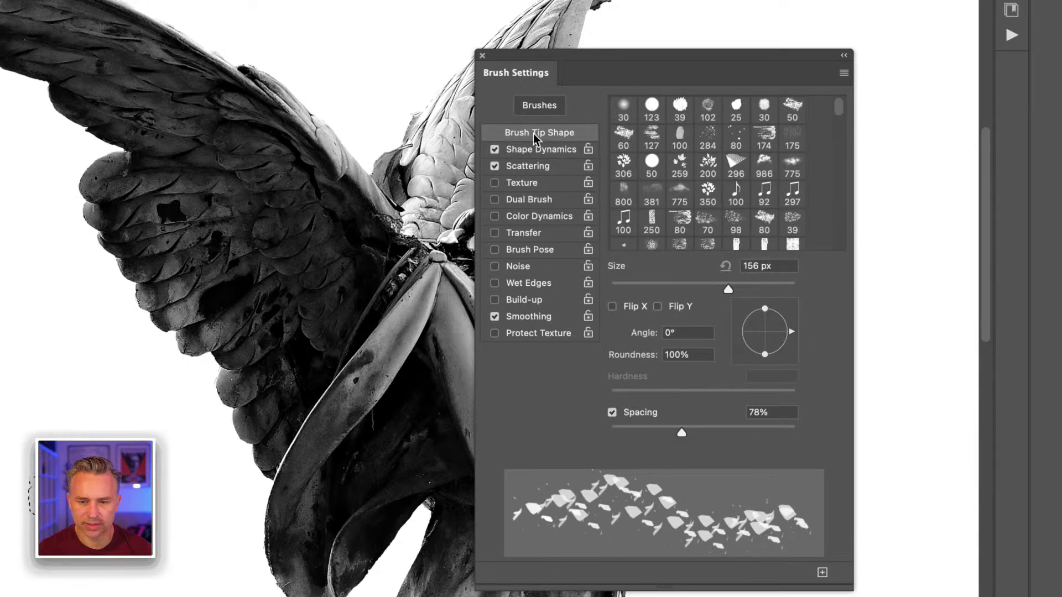
left_click(540, 150)
left_click(539, 168)
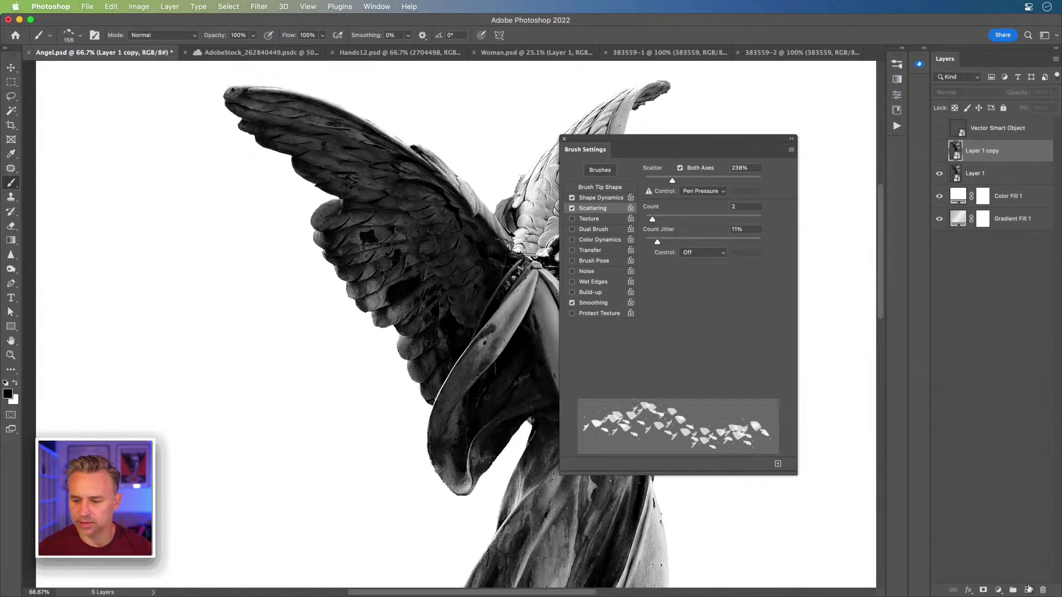
Step: Add empty Layer 2, set the brush to 300 px, and test then undo fragment strokes
left_click(1027, 587)
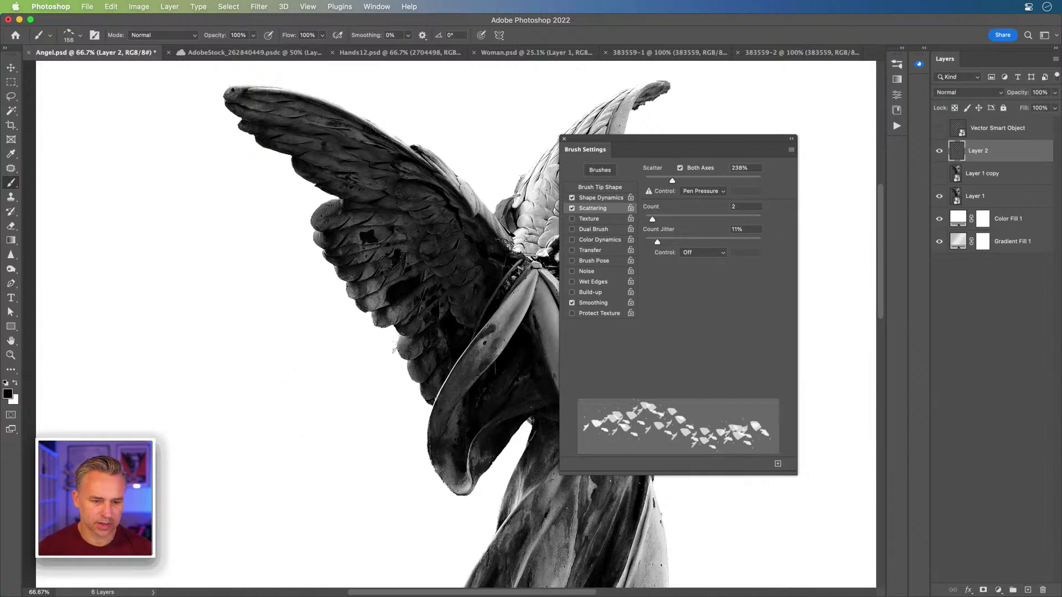
key("bracketright")
key("bracketright")
key("bracketright")
key("bracketright")
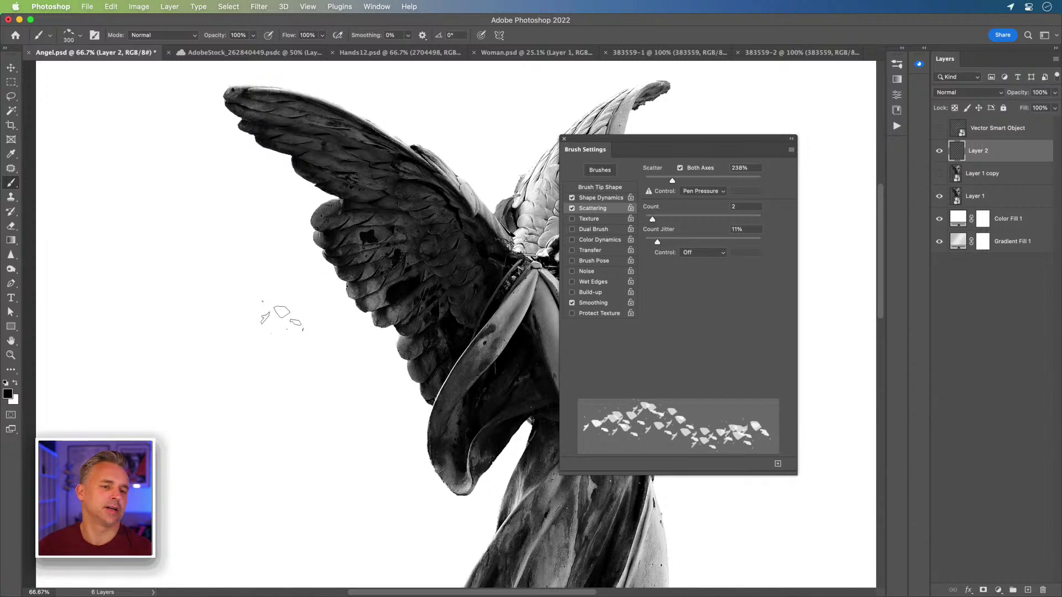
mouse_move(282, 318)
left_mouse_down()
mouse_move(260, 312)
mouse_move(300, 339)
mouse_move(237, 379)
left_mouse_up()
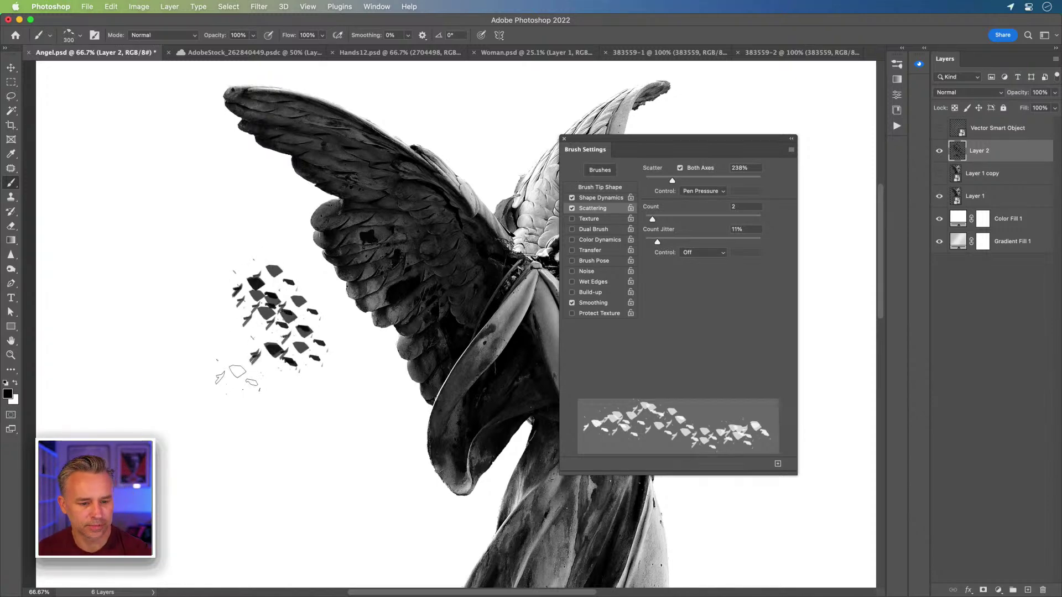
key("super+z")
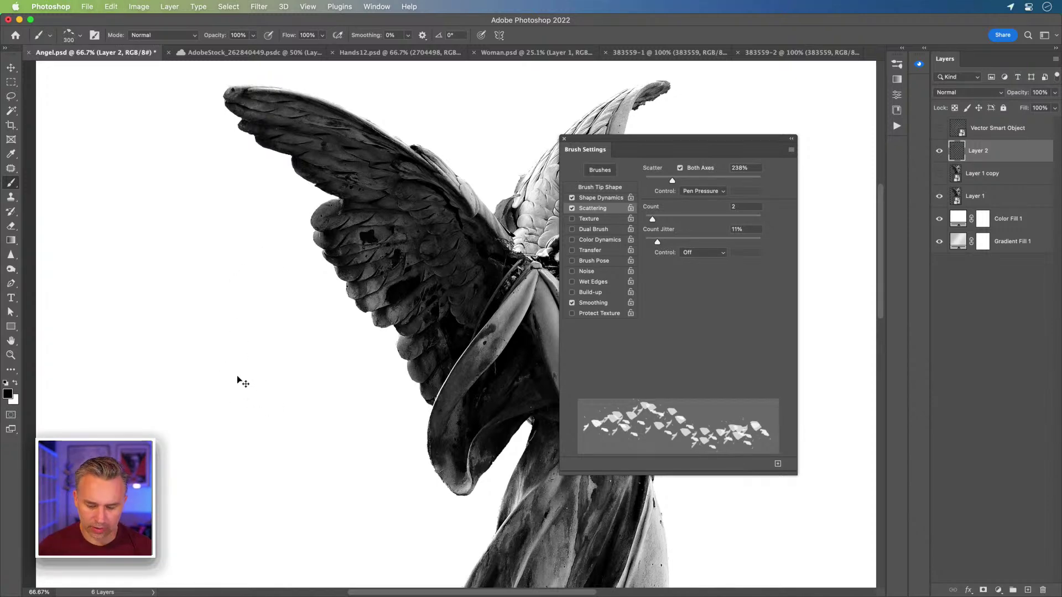
key("super+equal")
key("super+equal")
left_click_drag(240, 360, 323, 348)
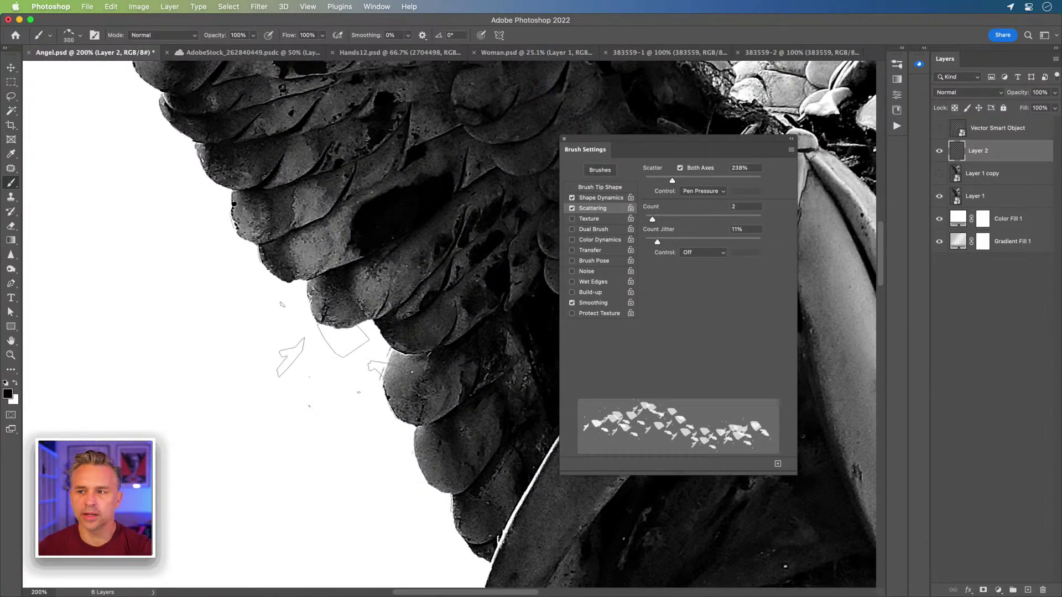
mouse_move(332, 354)
left_mouse_down()
mouse_move(138, 321)
mouse_move(232, 388)
mouse_move(182, 359)
mouse_move(290, 382)
left_mouse_up()
key("super+z")
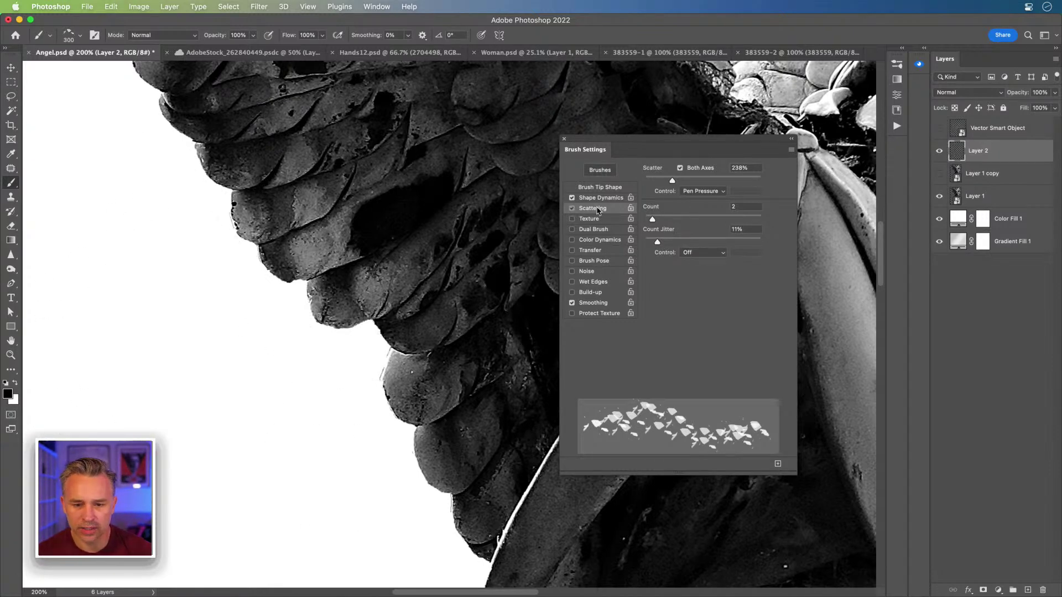
Step: Raise Scatter to 410%, set Angle Jitter and Minimum Diameter to 100%, then test and undo strokes
left_click_drag(671, 180, 692, 183)
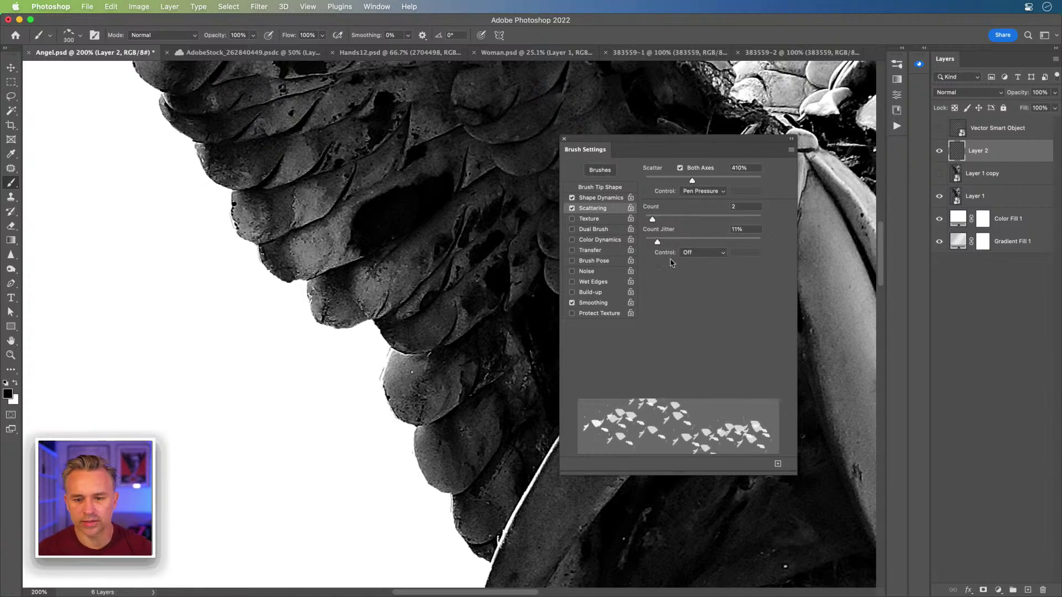
left_click(595, 200)
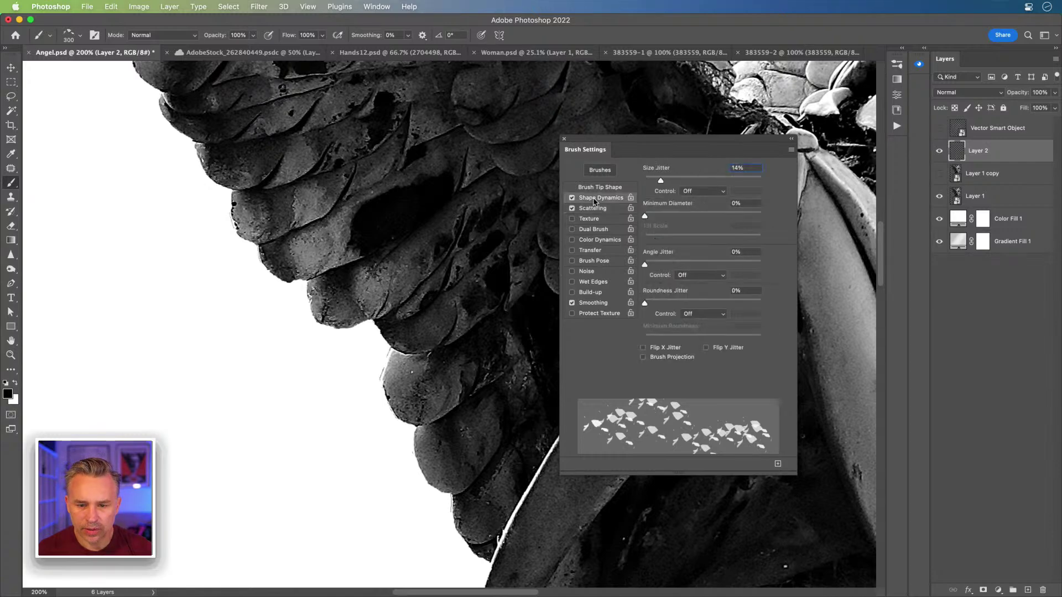
left_click_drag(645, 264, 810, 276)
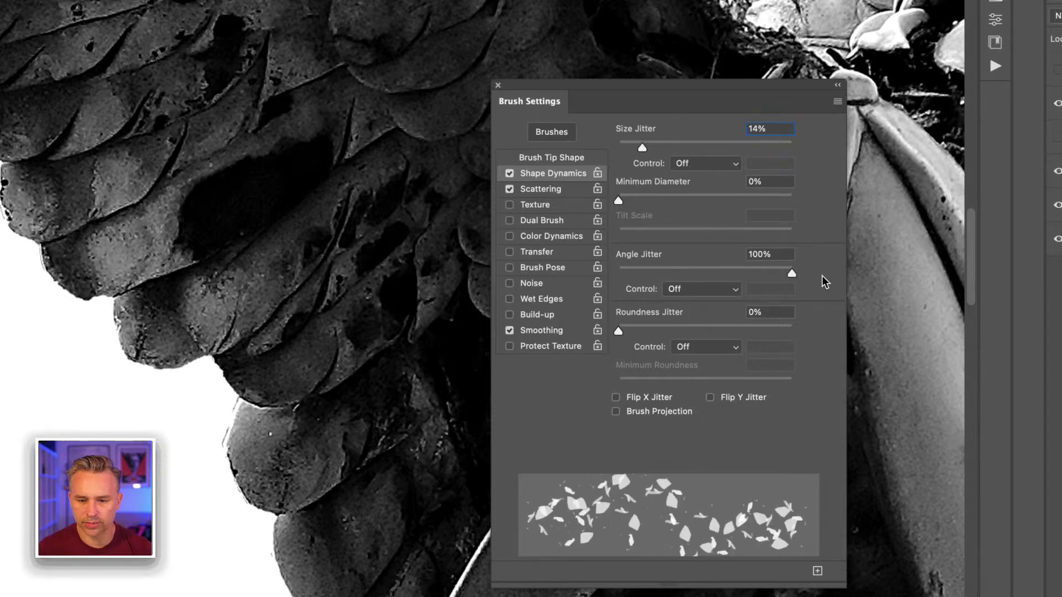
left_click_drag(620, 200, 842, 203)
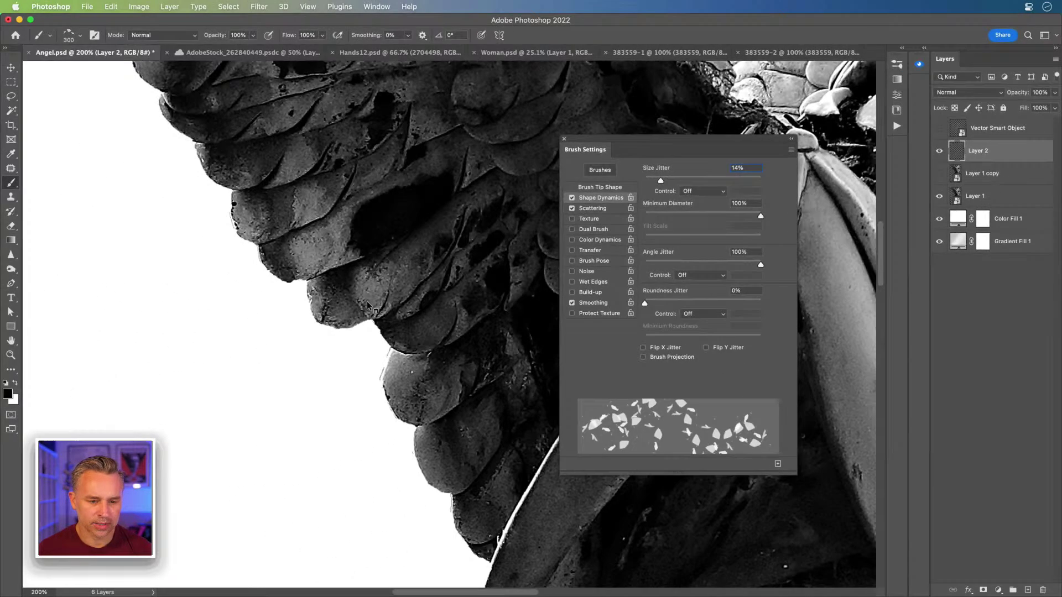
mouse_move(221, 387)
left_mouse_down()
mouse_move(293, 354)
mouse_move(320, 412)
left_mouse_up()
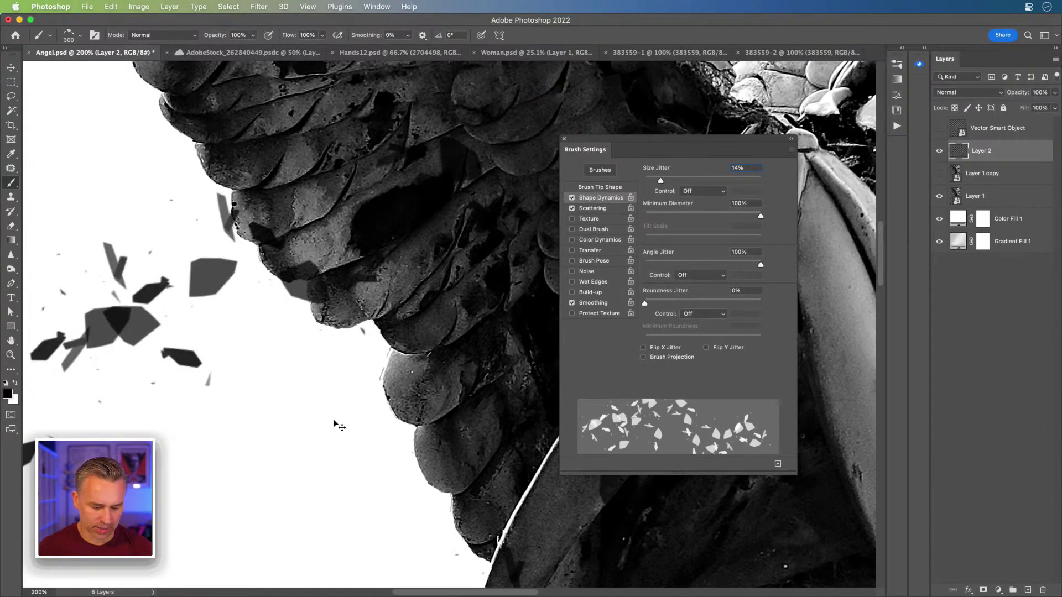
key("super+z")
left_click_drag(255, 444, 351, 390)
key("super+z")
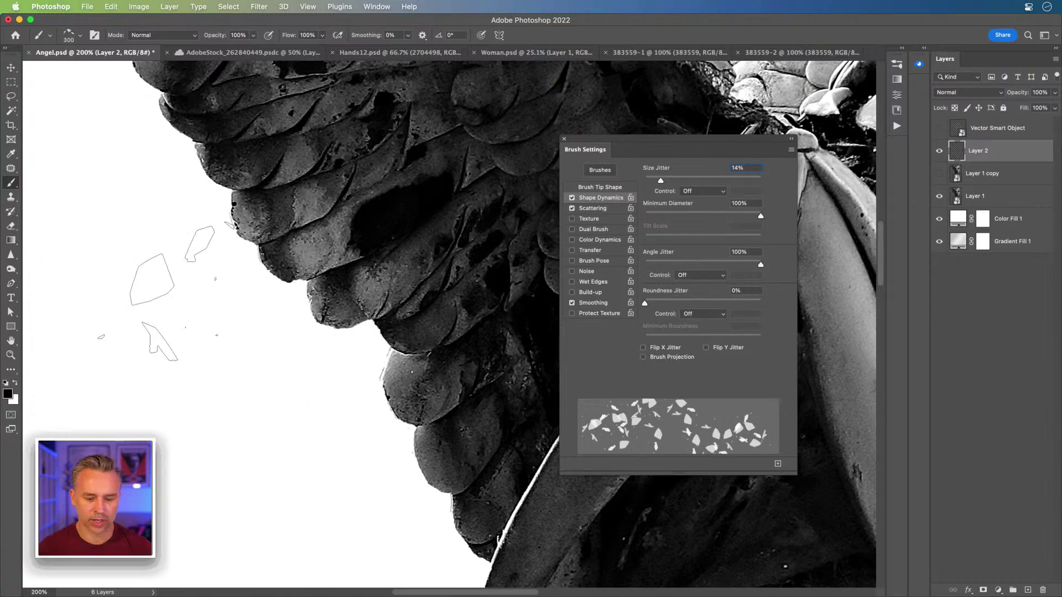
Step: Zoom back out to 100% and test a stroke left of the wing, then undo it
key("super+minus")
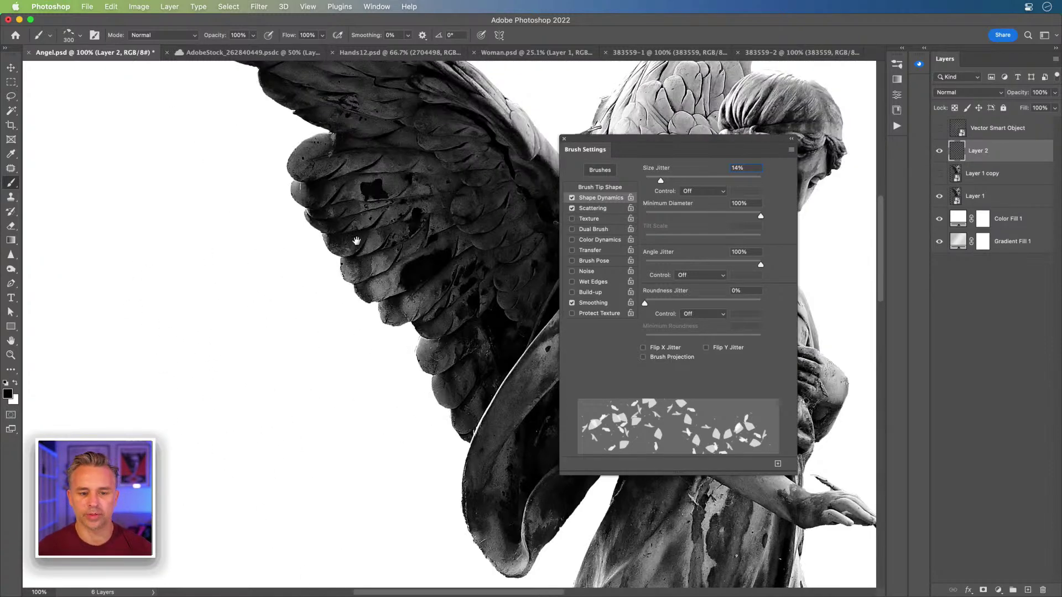
scroll(249, 299, "up", 4)
scroll(249, 299, "right", 5)
left_click_drag(345, 374, 199, 387)
key("super+z")
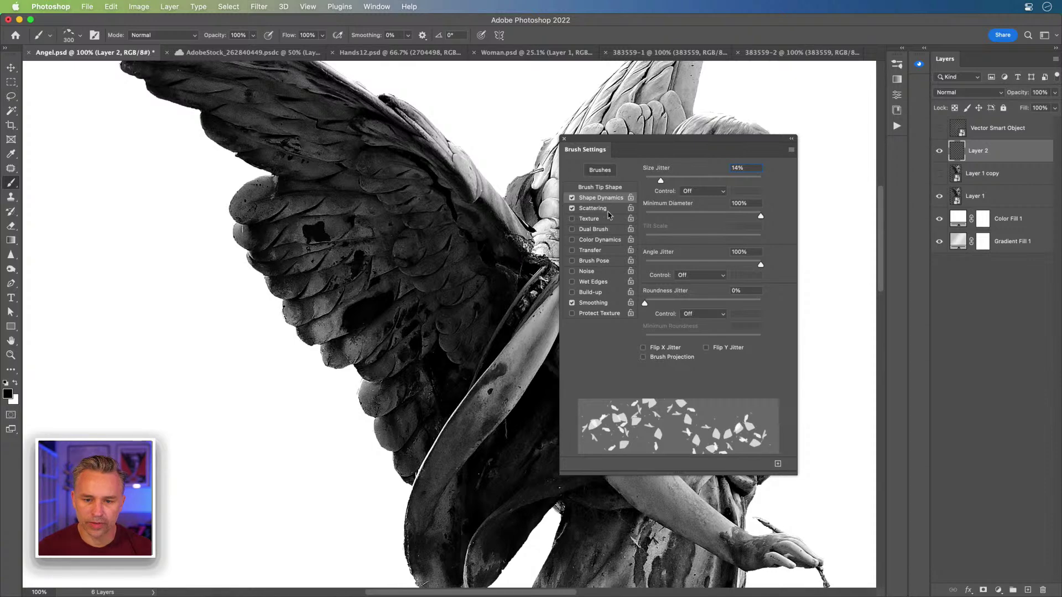
Step: Dock the Brush Settings panel off the canvas and add a white layer mask to Layer 1
left_click(597, 208)
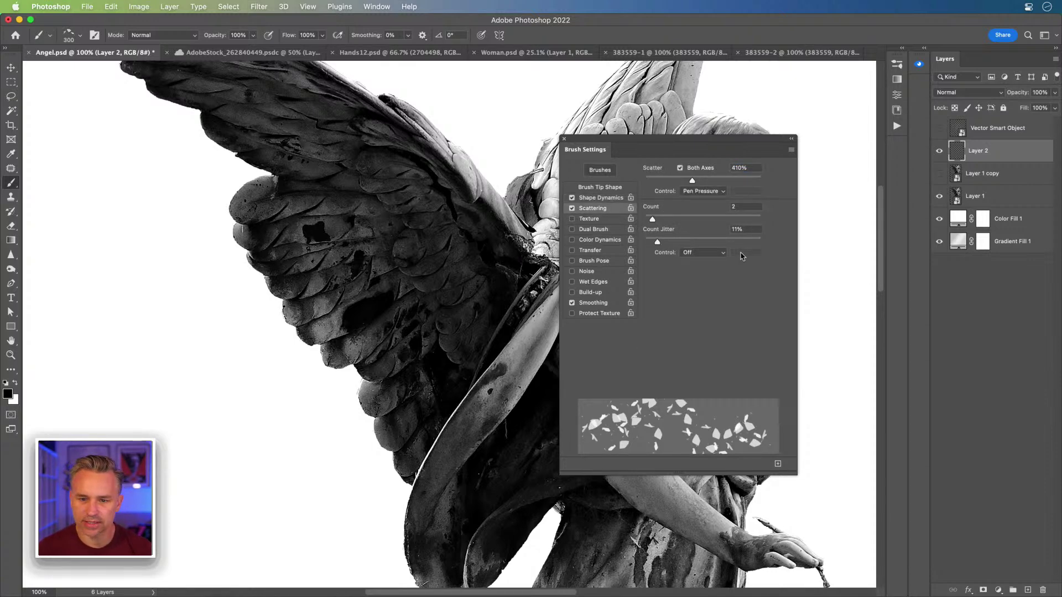
left_click(597, 198)
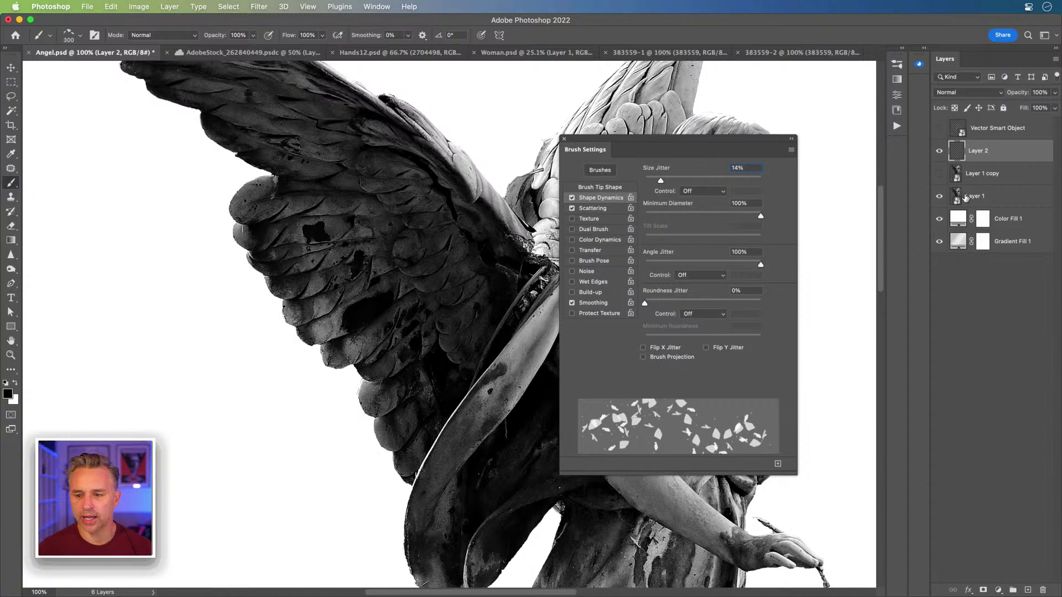
left_click(973, 196)
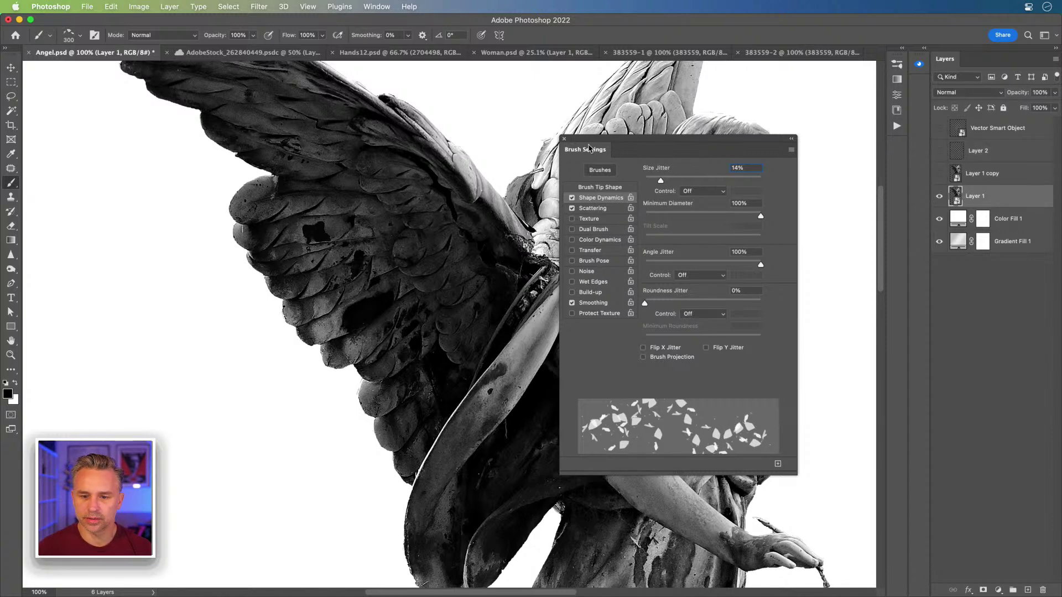
mouse_move(638, 151)
left_mouse_down()
mouse_move(935, 113)
mouse_move(889, 72)
mouse_move(898, 70)
left_mouse_up()
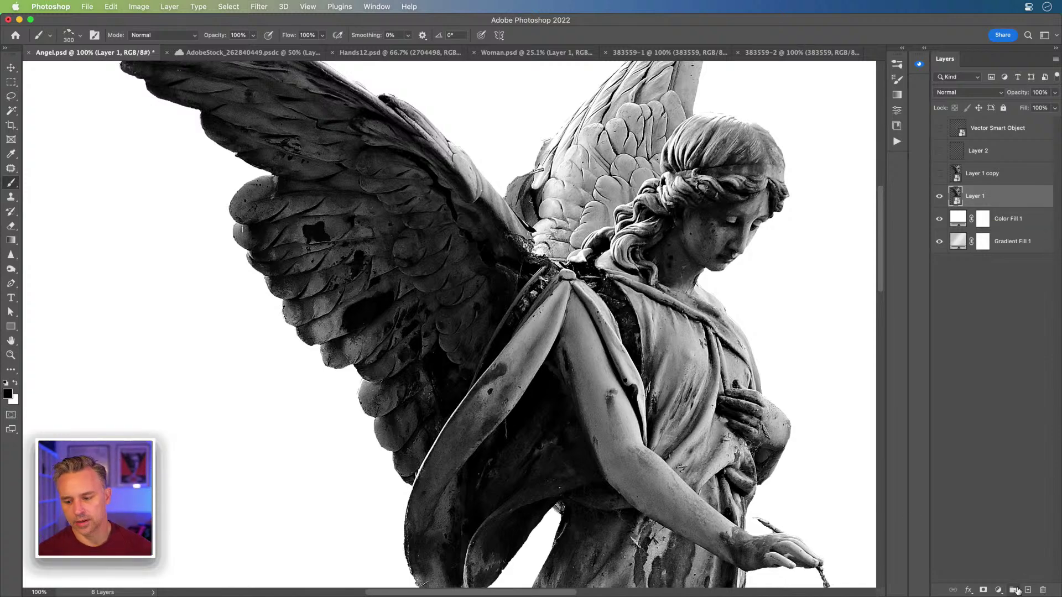
left_click(982, 590)
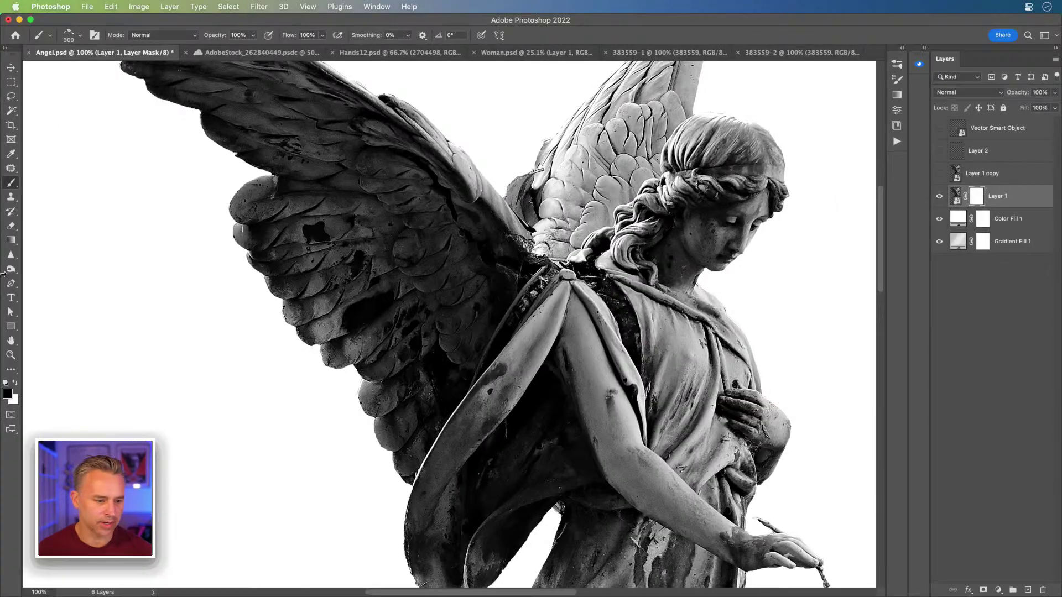
Step: Try and undo shard strokes on Layer 1's mask, hide Color Fill 1, and select Gradient Fill 1
mouse_move(354, 343)
left_mouse_down()
mouse_move(326, 393)
mouse_move(290, 282)
mouse_move(503, 326)
mouse_move(407, 315)
mouse_move(570, 406)
mouse_move(345, 163)
mouse_move(388, 348)
mouse_move(498, 331)
left_mouse_up()
key("super+z")
left_click_drag(940, 219, 940, 242)
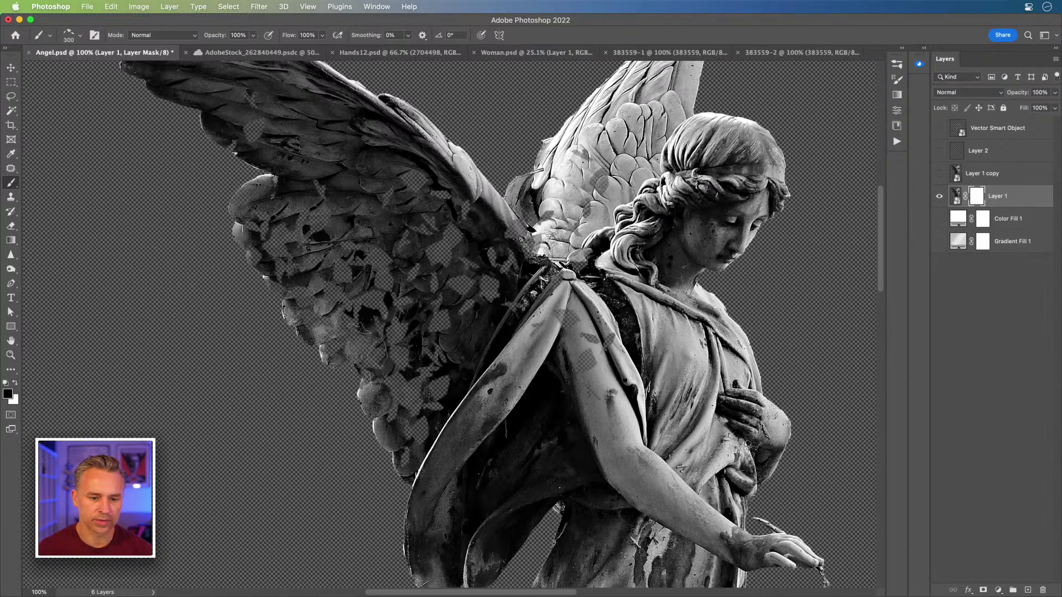
key("super+z")
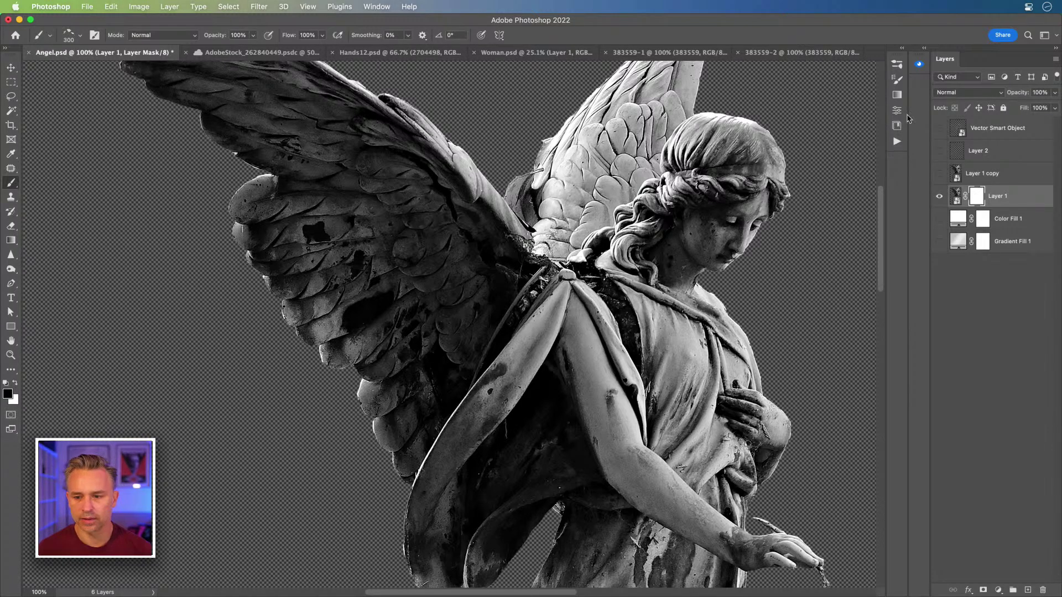
left_click(939, 242)
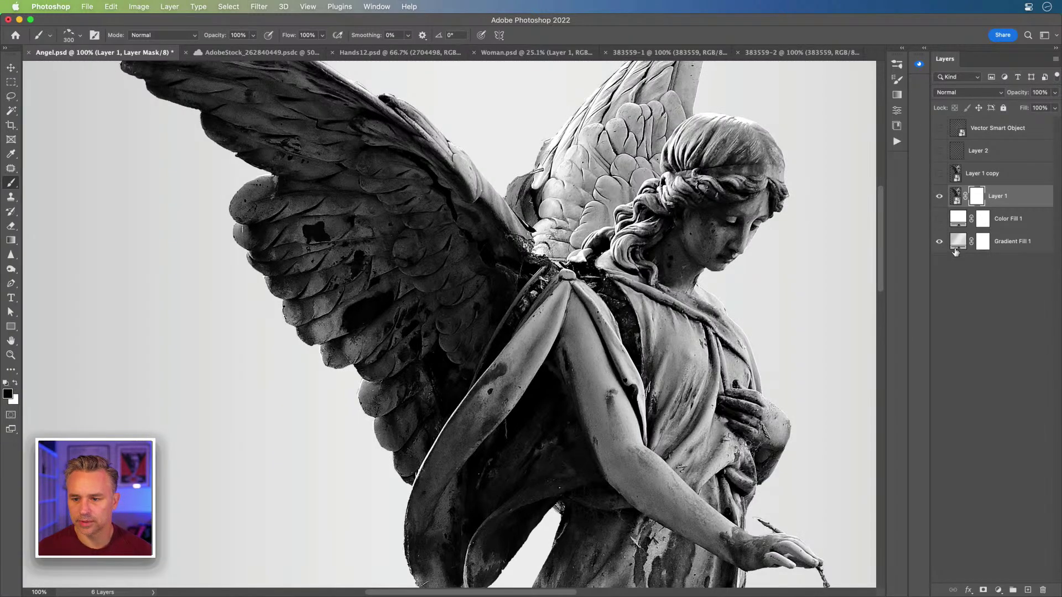
left_click(1034, 246)
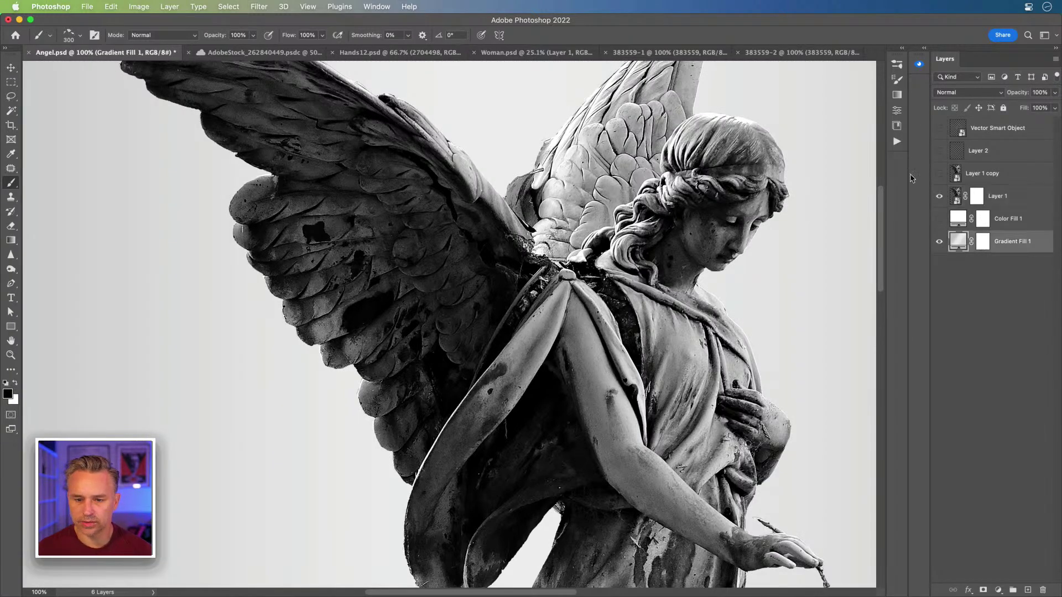
Step: Apply a peach-to-pink gradient preset to Gradient Fill 1 without rasterizing it
left_click(902, 50)
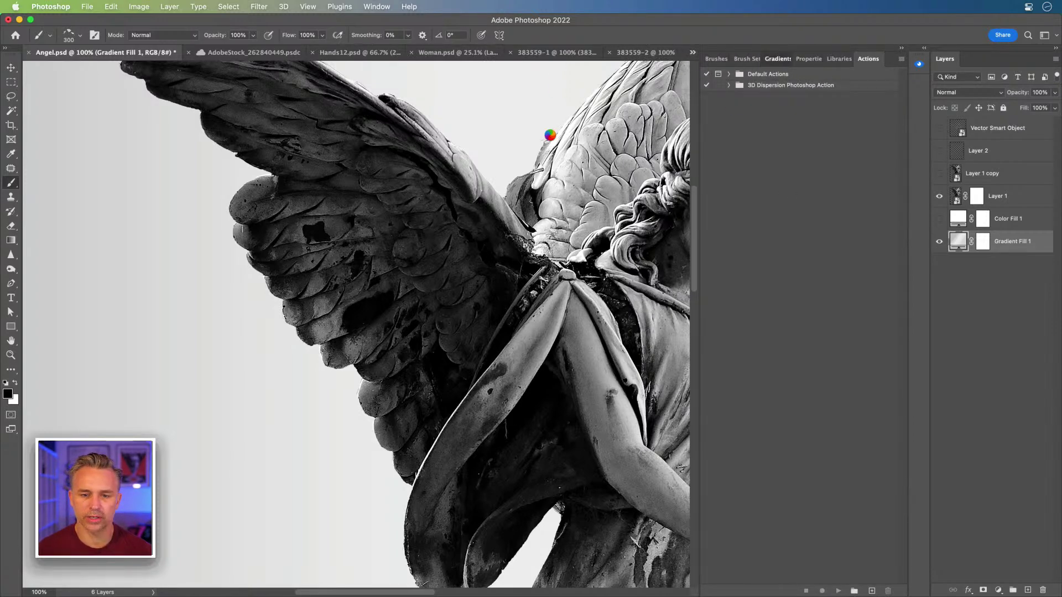
left_click(778, 59)
left_click(498, 236)
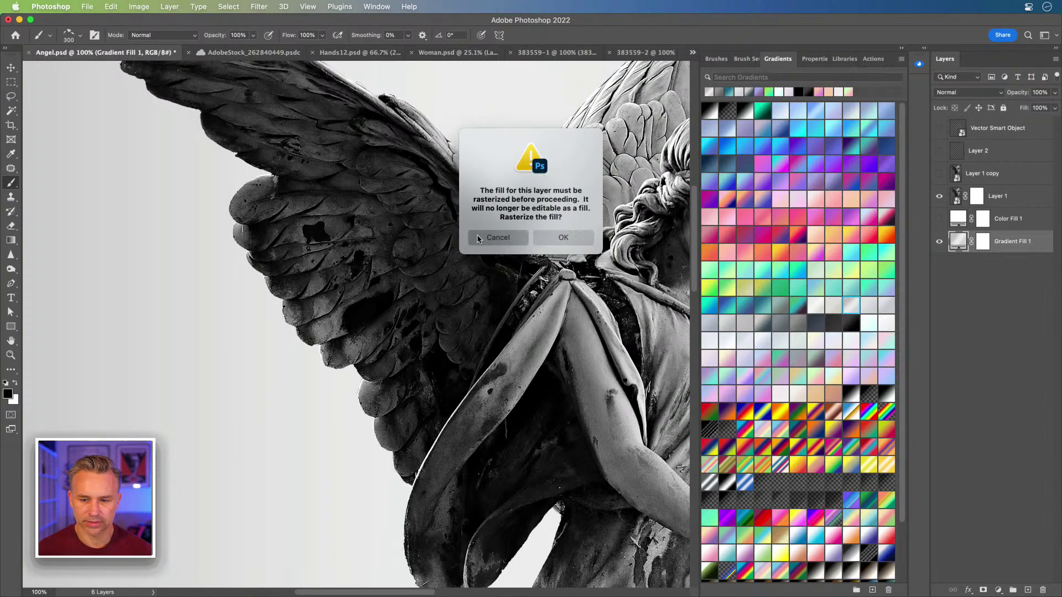
left_click(822, 255)
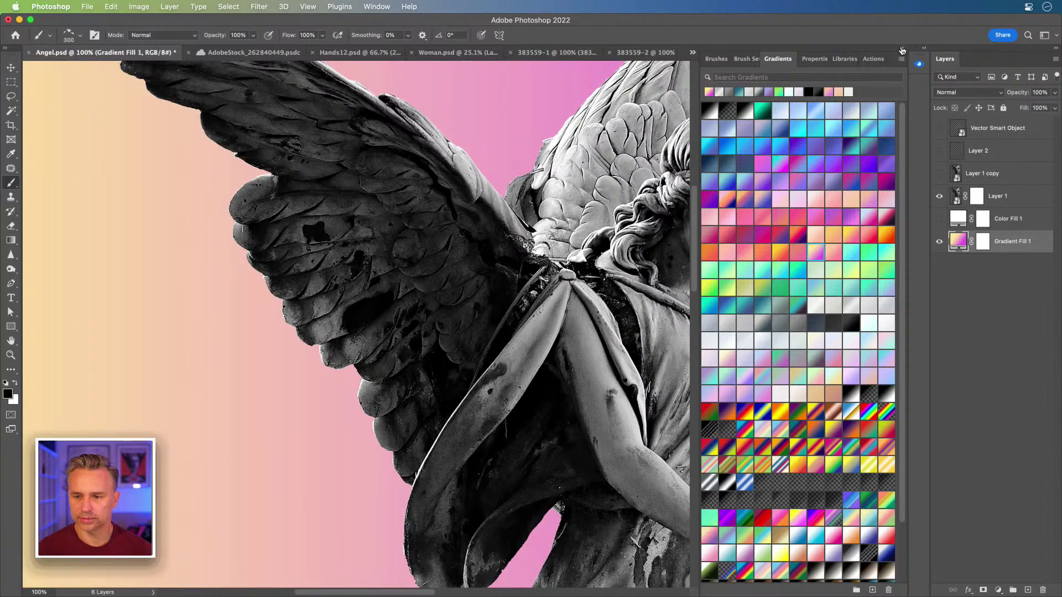
left_click(902, 50)
Step: Select Layer 1's mask, test a fragment stroke on the left wing, undo it, and shrink the brush
left_click(976, 196)
mouse_move(293, 271)
left_mouse_down()
mouse_move(309, 288)
mouse_move(437, 331)
mouse_move(525, 343)
left_mouse_up()
key("super+z")
key("bracketleft")
key("bracketleft")
key("bracketleft")
key("bracketleft")
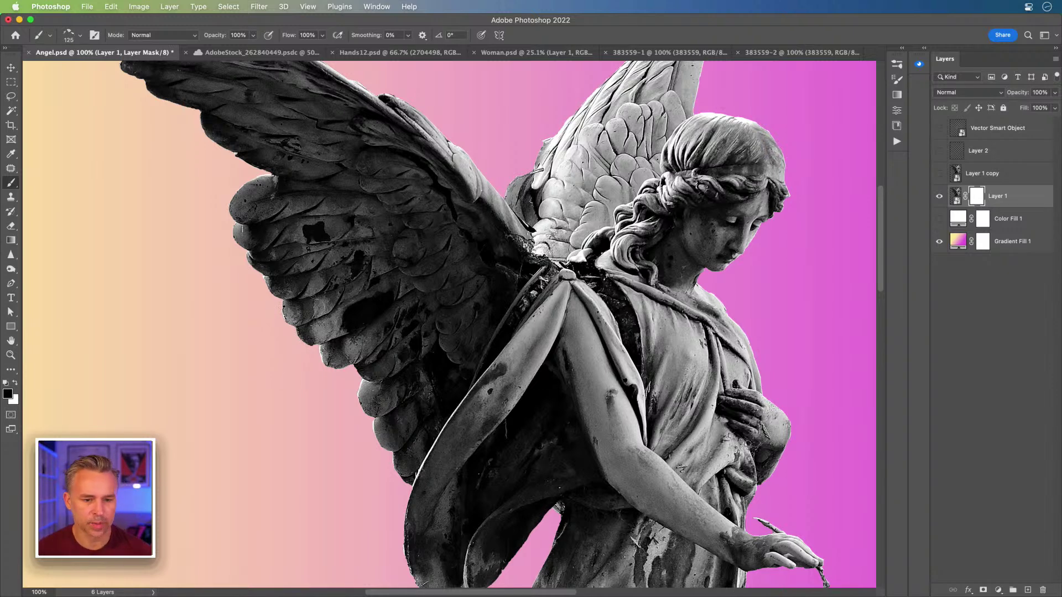
Step: Cut shard holes across the left wing in Layer 1's mask, at brush sizes 250 and 175
key("bracketleft")
key("bracketleft")
mouse_move(271, 277)
left_mouse_down()
mouse_move(284, 310)
mouse_move(321, 337)
mouse_move(293, 354)
mouse_move(348, 326)
mouse_move(390, 406)
left_mouse_up()
key("bracketright")
key("bracketright")
key("bracketright")
key("bracketright")
key("bracketright")
key("bracketright")
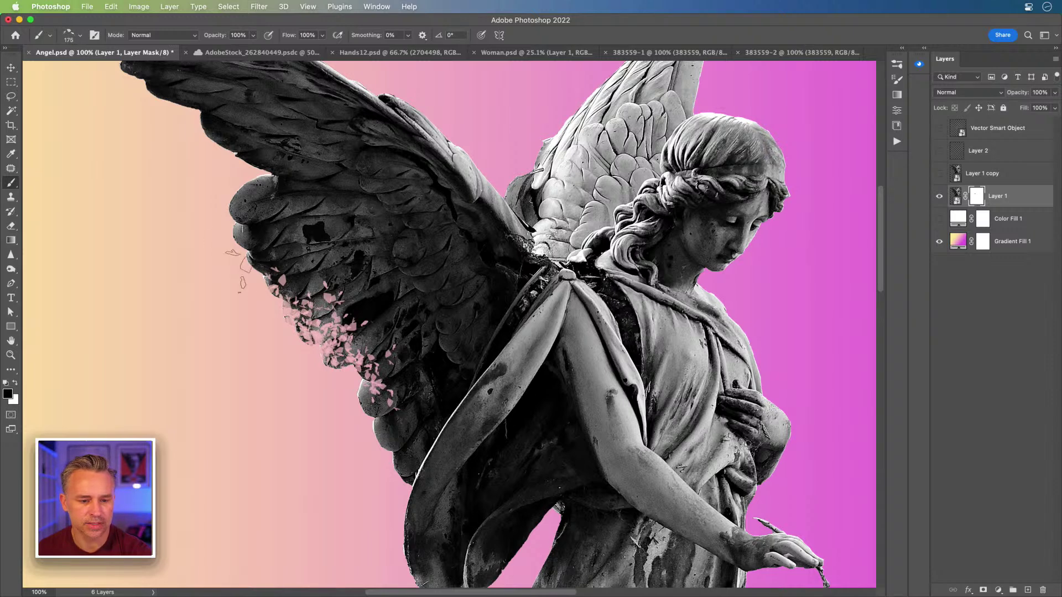
mouse_move(233, 259)
left_mouse_down()
mouse_move(282, 193)
mouse_move(332, 232)
mouse_move(280, 391)
mouse_move(382, 459)
mouse_move(448, 526)
left_mouse_up()
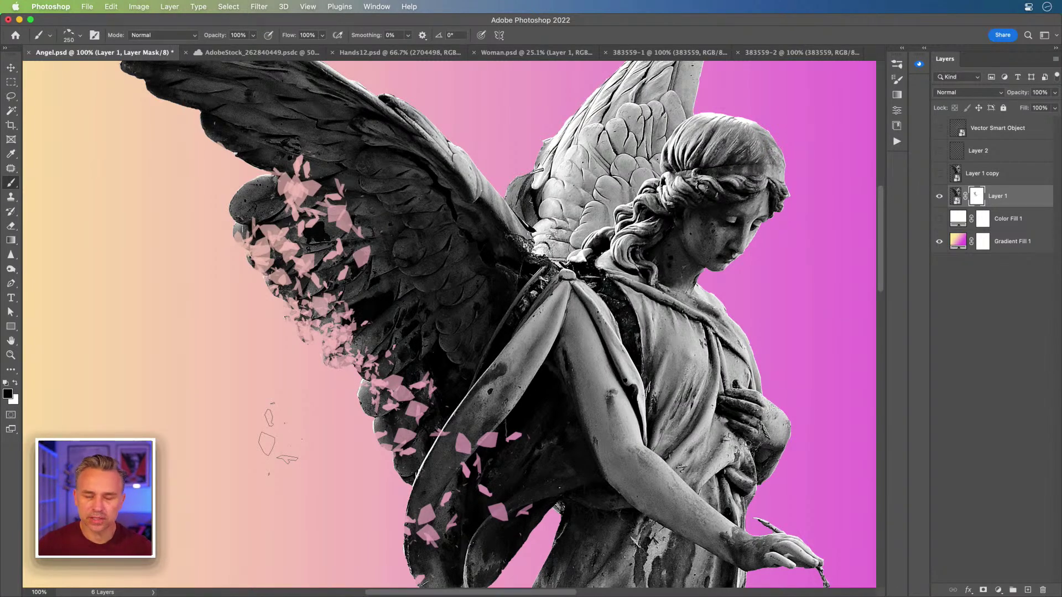
key("bracketleft")
key("bracketleft")
mouse_move(266, 244)
left_mouse_down()
mouse_move(220, 177)
mouse_move(264, 243)
mouse_move(227, 174)
mouse_move(261, 244)
mouse_move(252, 285)
mouse_move(279, 315)
left_mouse_up()
mouse_move(389, 415)
left_mouse_down()
mouse_move(407, 498)
mouse_move(415, 493)
left_mouse_up()
Step: Break the upper wing, wing edge and outer wing tip into more shard fragments
mouse_move(331, 470)
left_mouse_down()
mouse_move(421, 360)
mouse_move(394, 424)
left_mouse_up()
left_click_drag(456, 309, 440, 359)
left_click_drag(326, 221, 416, 433)
mouse_move(404, 313)
left_mouse_down()
mouse_move(322, 249)
mouse_move(299, 202)
mouse_move(387, 271)
mouse_move(310, 218)
mouse_move(387, 303)
mouse_move(415, 276)
mouse_move(326, 196)
mouse_move(420, 307)
mouse_move(423, 415)
left_mouse_up()
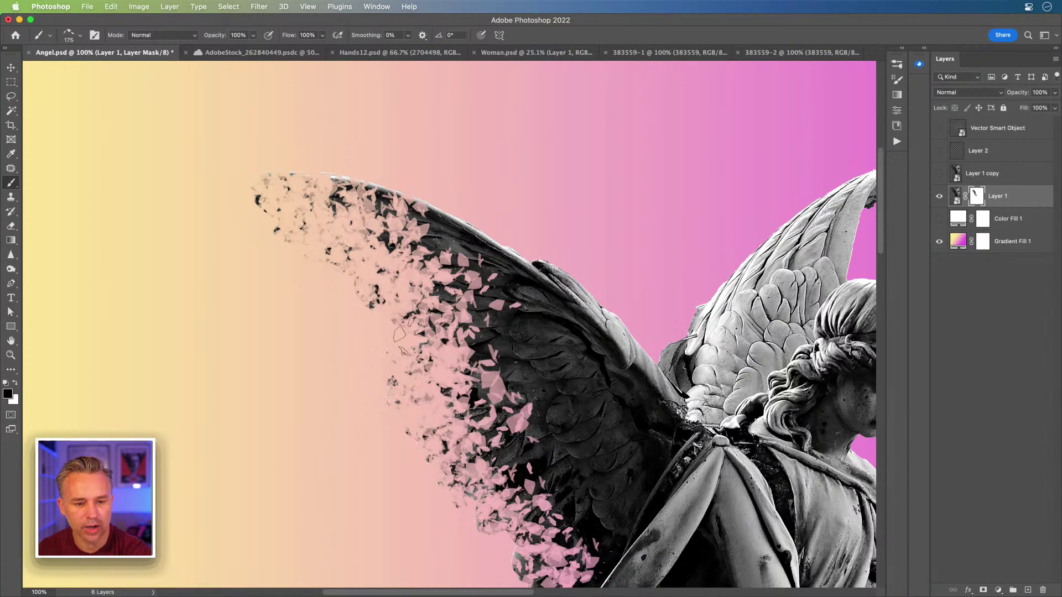
scroll(421, 414, "down", 5)
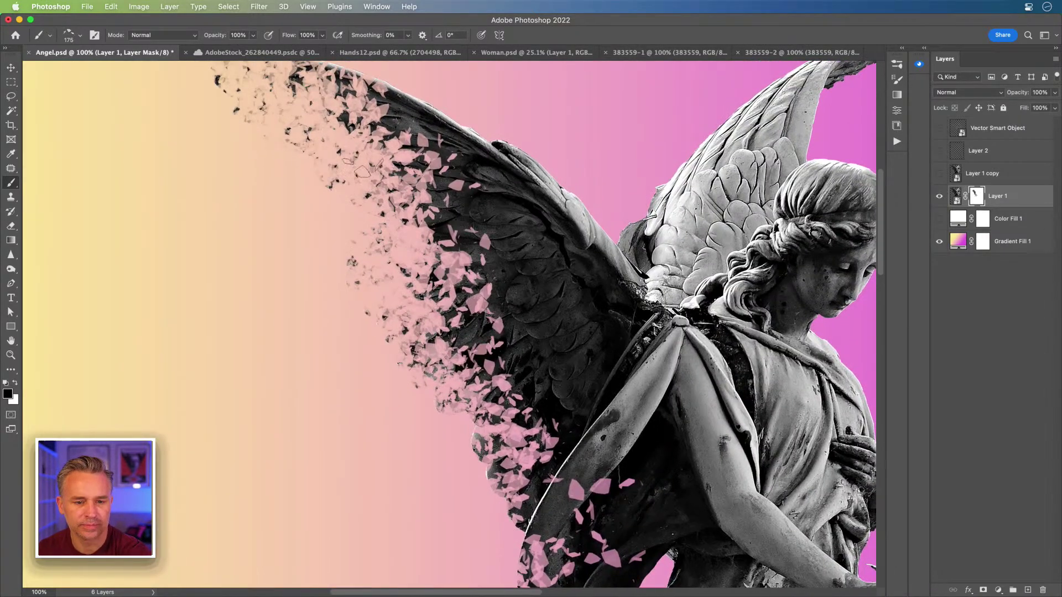
mouse_move(291, 133)
left_mouse_down()
mouse_move(369, 199)
mouse_move(324, 163)
mouse_move(365, 149)
mouse_move(459, 210)
mouse_move(477, 408)
mouse_move(442, 349)
mouse_move(464, 437)
left_mouse_up()
scroll(464, 437, "down", 5)
left_click_drag(471, 293, 517, 337)
left_click_drag(534, 467, 475, 255)
scroll(475, 255, "up", 5)
left_click_drag(381, 138, 431, 183)
mouse_move(504, 374)
left_mouse_down()
mouse_move(476, 260)
mouse_move(381, 177)
left_mouse_up()
Step: Break the right wing tip and edge into fragments with the brush at 150, then 100
scroll(381, 177, "right", 5)
scroll(382, 177, "up", 3)
key("bracketleft")
mouse_move(603, 276)
left_mouse_down()
mouse_move(675, 191)
mouse_move(713, 177)
mouse_move(556, 252)
mouse_move(529, 301)
left_mouse_up()
key("bracketleft")
key("bracketleft")
mouse_move(289, 443)
left_mouse_down()
mouse_move(472, 309)
mouse_move(431, 172)
left_mouse_up()
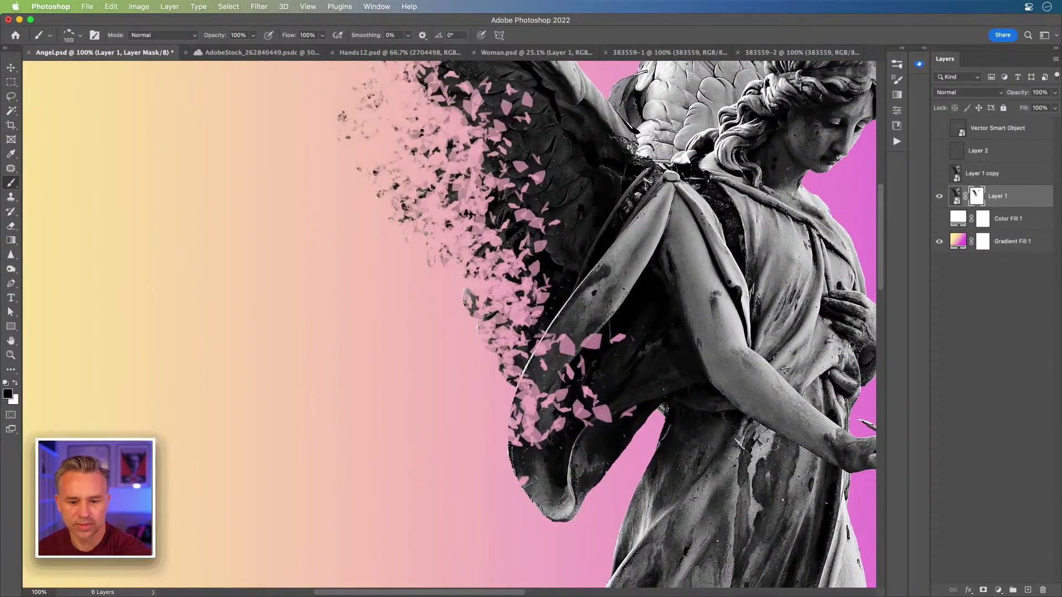
left_click_drag(363, 190, 355, 290)
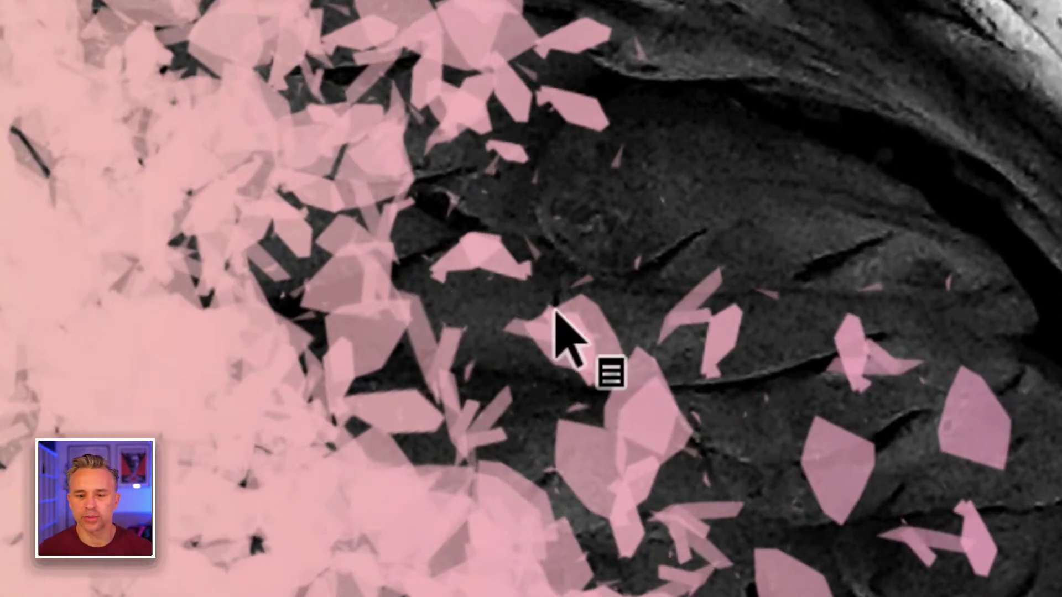
key("super+2")
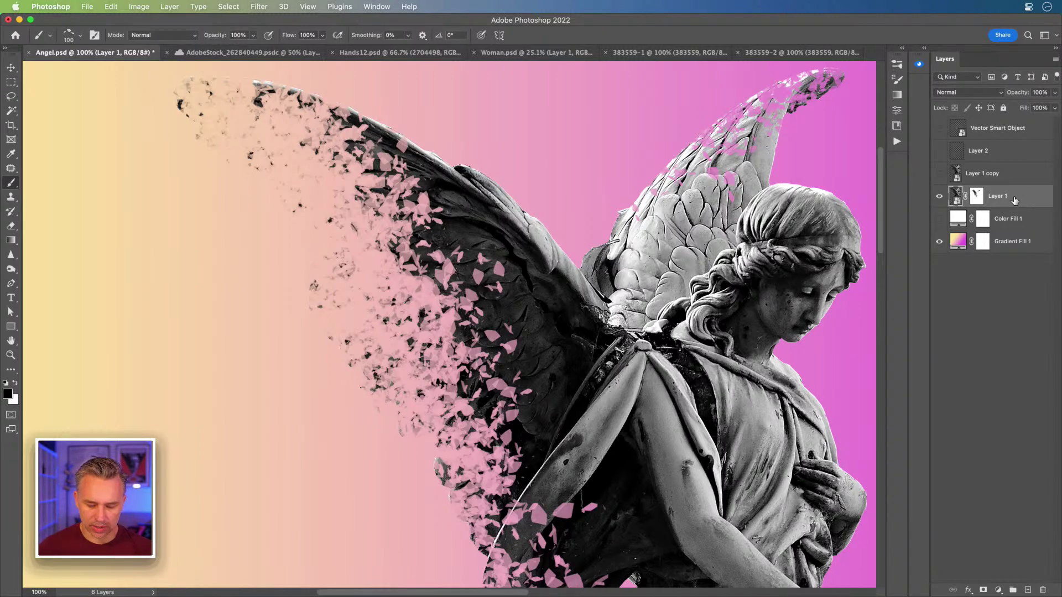
Step: Duplicate Layer 1 with its mask, hide the original, and select the copy's mask
key("super+j")
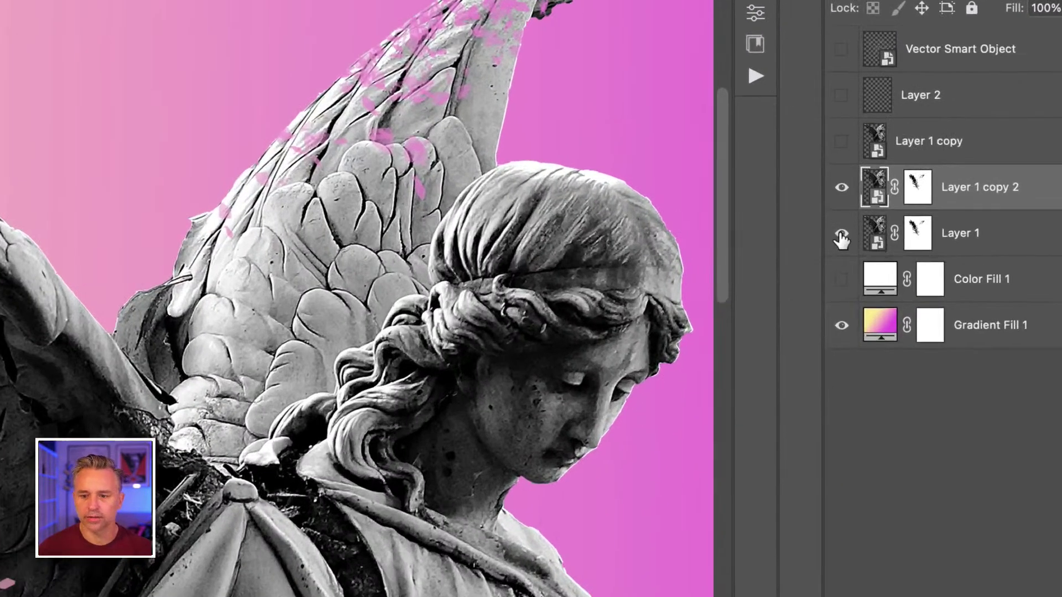
left_click(939, 218)
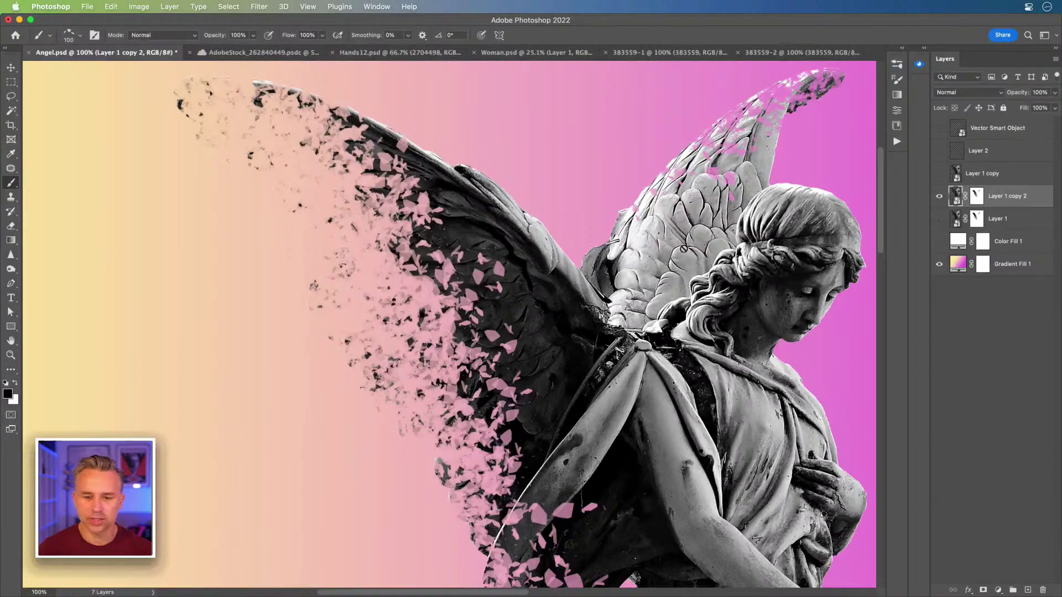
scroll(364, 250, "right", 3)
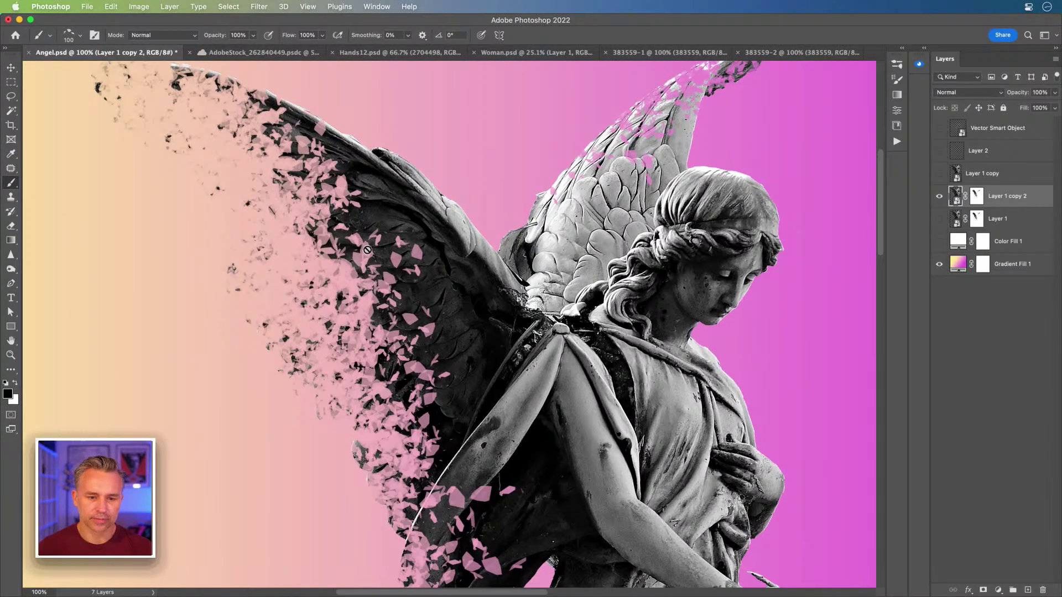
left_click(974, 197)
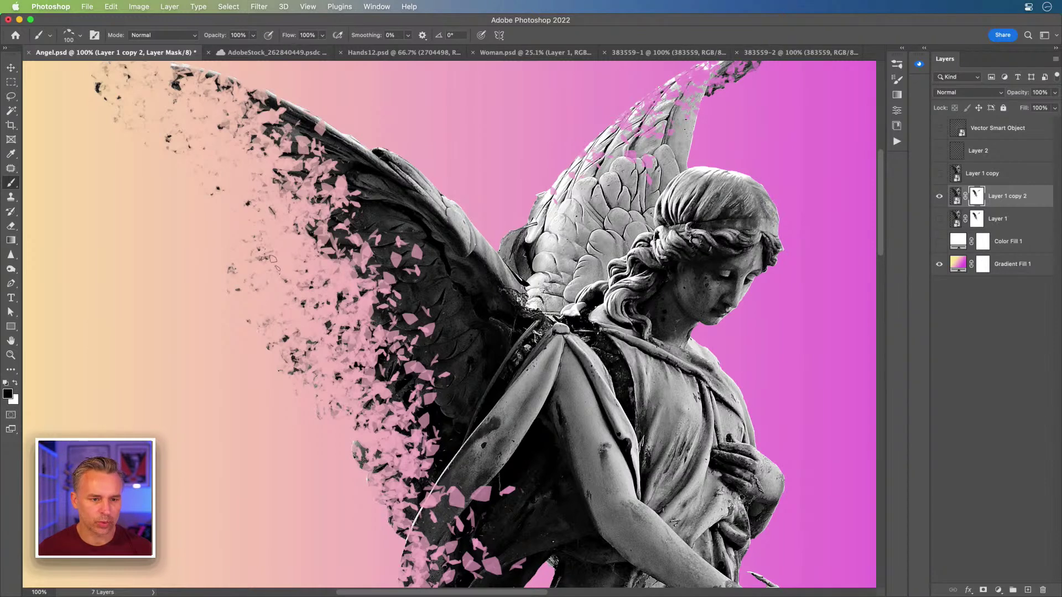
Step: Dissolve more wing and robe-edge fragments on the copy's mask at brush 150, then duplicate it again
mouse_move(271, 259)
left_mouse_down()
mouse_move(285, 185)
mouse_move(354, 255)
mouse_move(389, 263)
mouse_move(420, 376)
mouse_move(327, 143)
mouse_move(282, 111)
mouse_move(337, 193)
left_mouse_up()
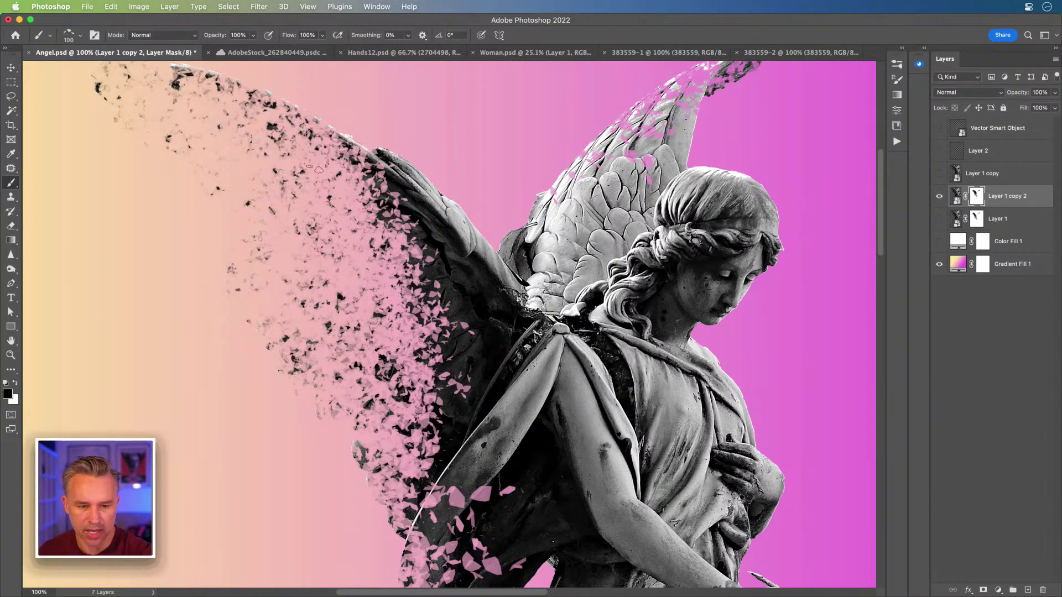
key("bracketright")
key("bracketright")
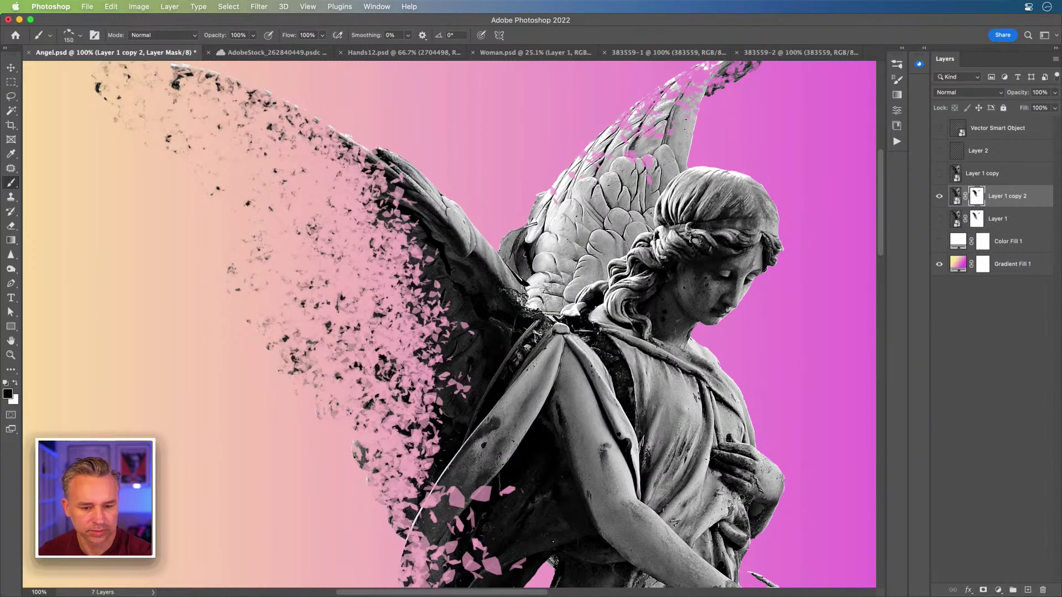
left_click_drag(404, 404, 369, 199)
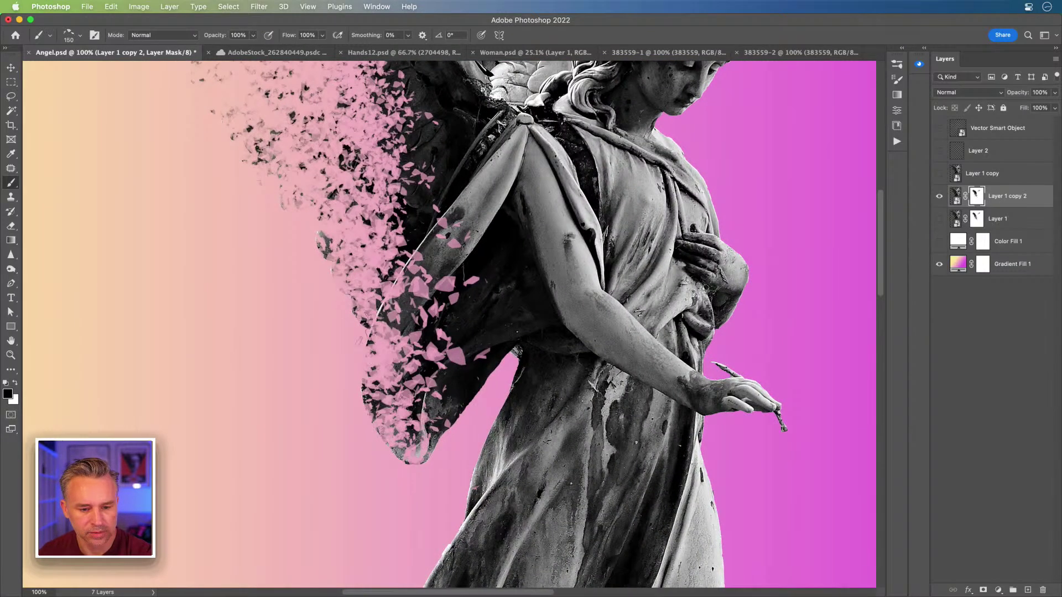
left_click_drag(428, 271, 414, 188)
mouse_move(342, 118)
left_mouse_down()
mouse_move(434, 318)
mouse_move(426, 309)
left_mouse_up()
mouse_move(464, 277)
left_mouse_down()
mouse_move(386, 124)
mouse_move(465, 205)
mouse_move(420, 232)
mouse_move(509, 470)
mouse_move(509, 376)
mouse_move(487, 237)
mouse_move(387, 387)
mouse_move(470, 470)
mouse_move(324, 105)
mouse_move(547, 476)
mouse_move(514, 310)
left_mouse_up()
mouse_move(465, 476)
left_mouse_down()
mouse_move(470, 260)
mouse_move(472, 339)
left_mouse_up()
mouse_move(484, 400)
left_mouse_down()
mouse_move(506, 439)
mouse_move(550, 346)
mouse_move(512, 221)
left_mouse_up()
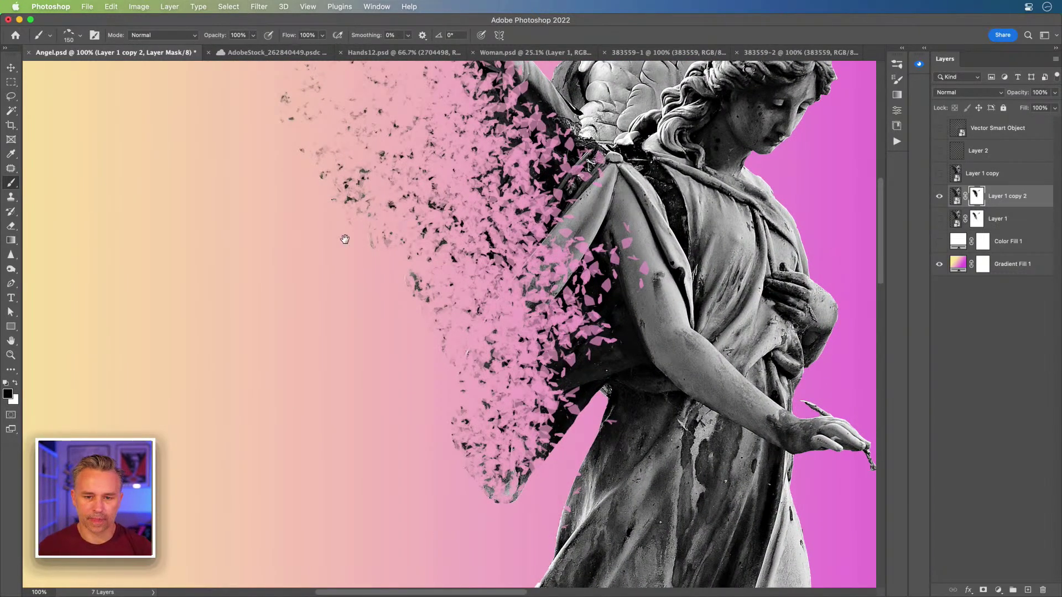
scroll(344, 229, "up", 5)
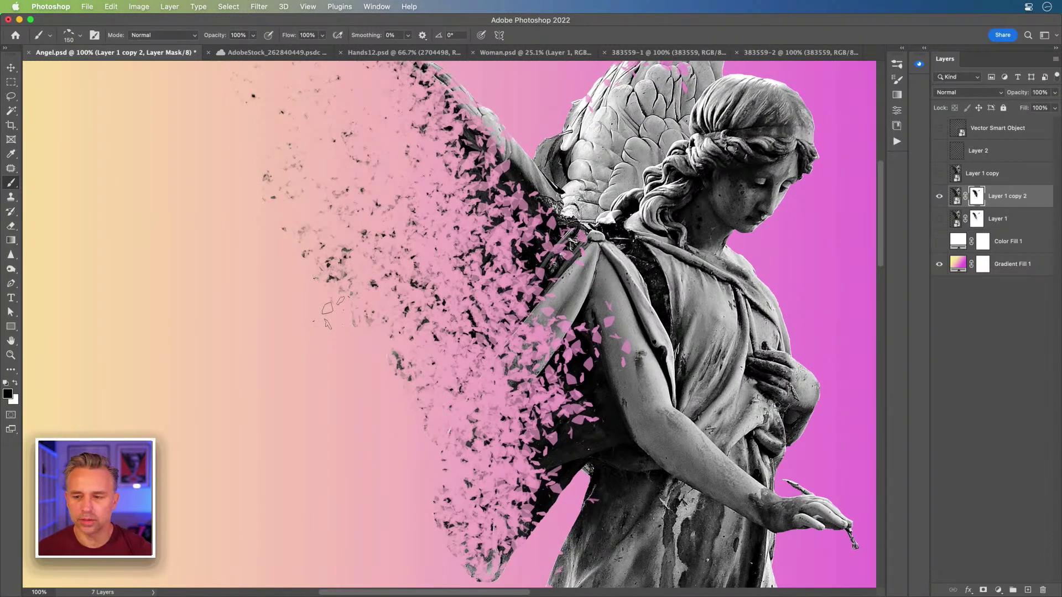
key("super+j")
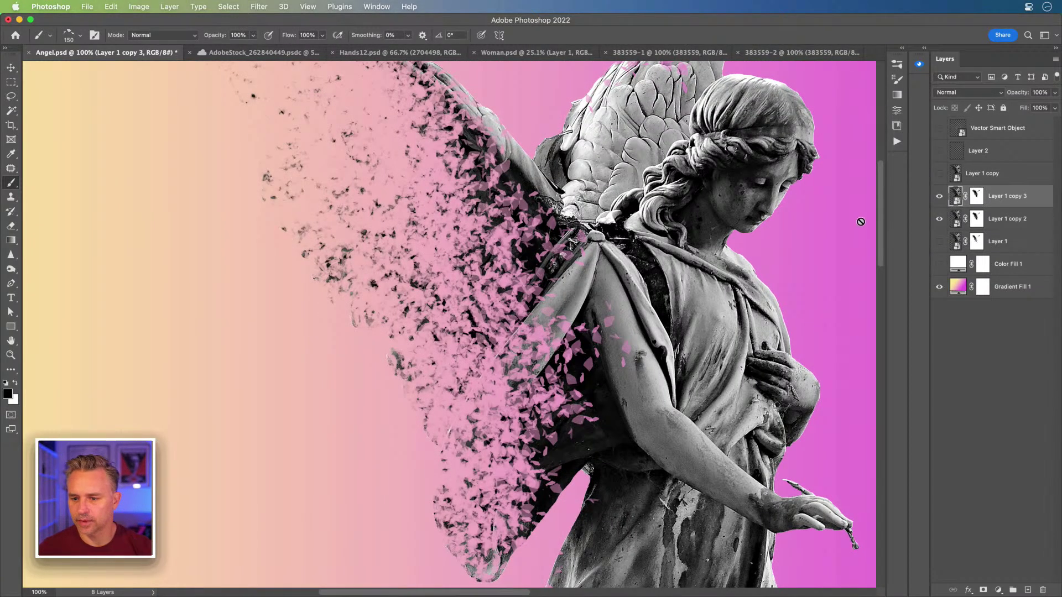
Step: Hide Layer 1 copy 2 and fill Layer 1 copy 3's mask with black
left_click(939, 218)
left_click(972, 198)
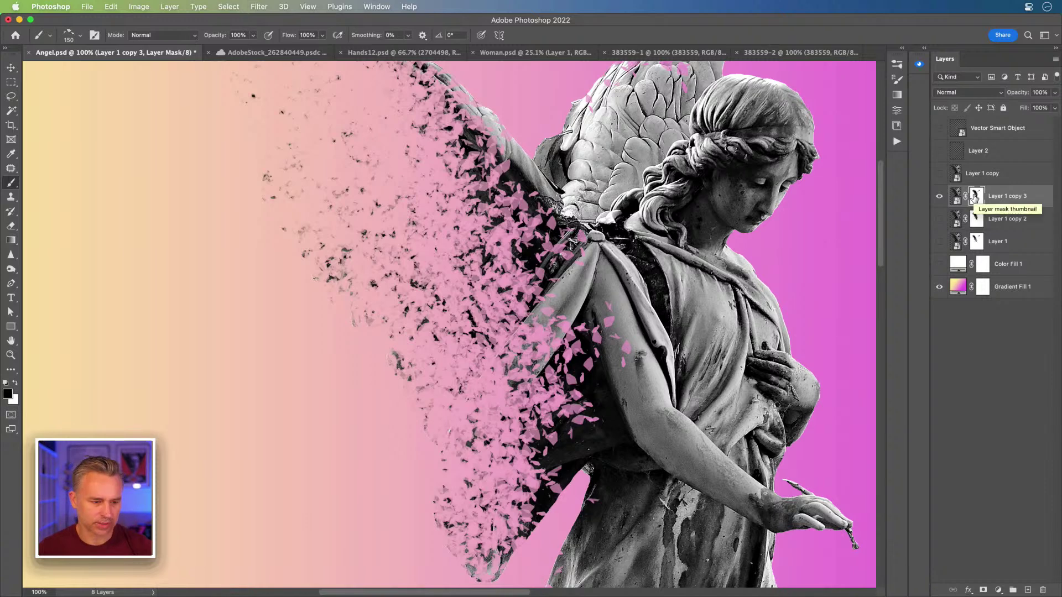
key("alt+BackSpace")
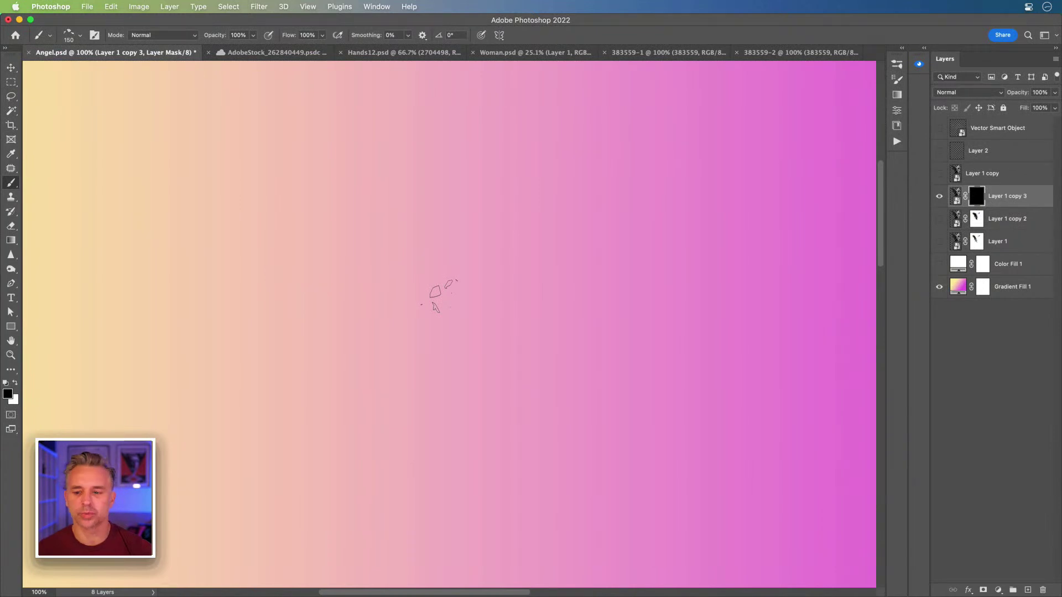
Step: Paint a cluster of grey shards back into Layer 1 copy 3's mask with white, then zoom out to 100%
key("x")
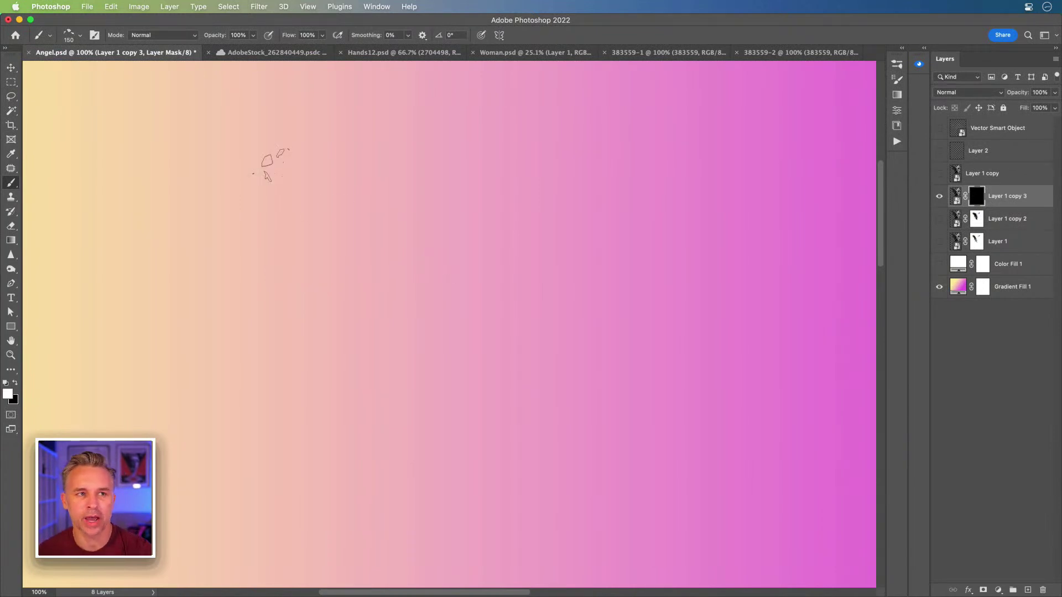
mouse_move(381, 290)
left_mouse_down()
mouse_move(443, 285)
mouse_move(341, 246)
left_mouse_up()
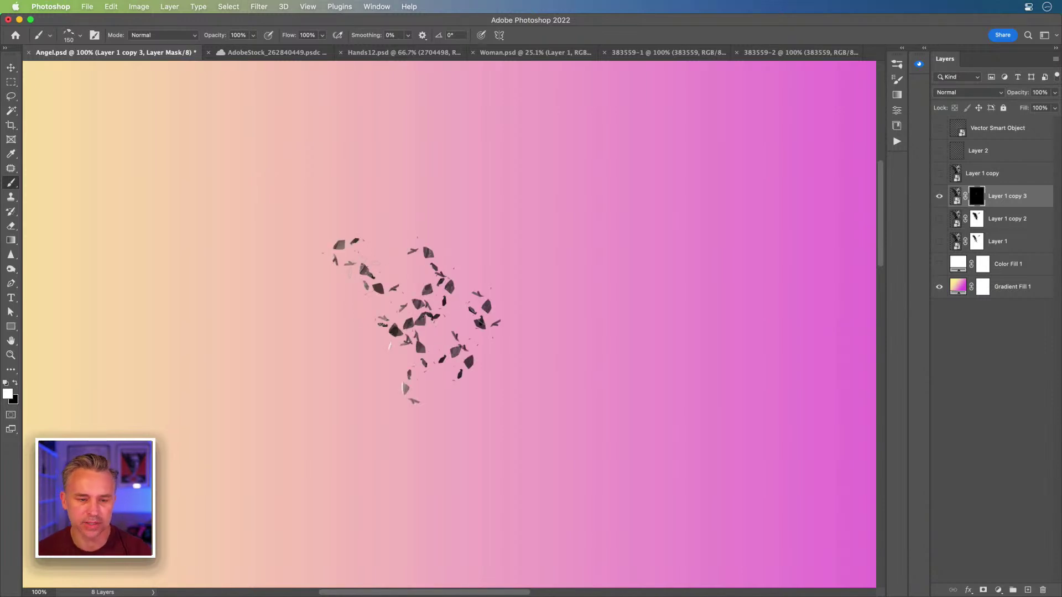
key("super+plus")
key("super+plus")
left_click_drag(290, 274, 415, 312)
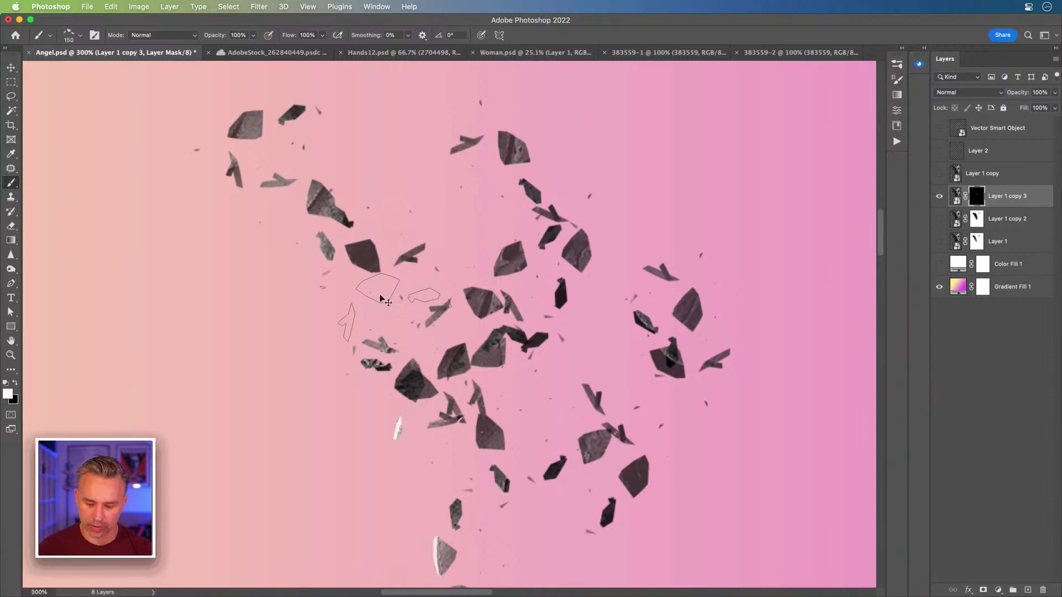
key("super+minus")
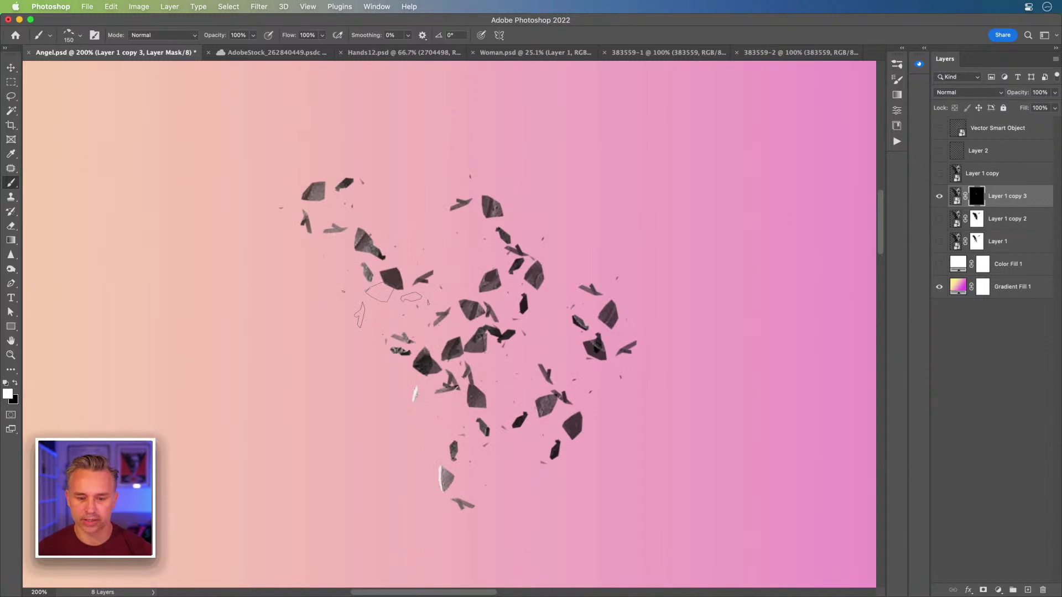
key("super+minus")
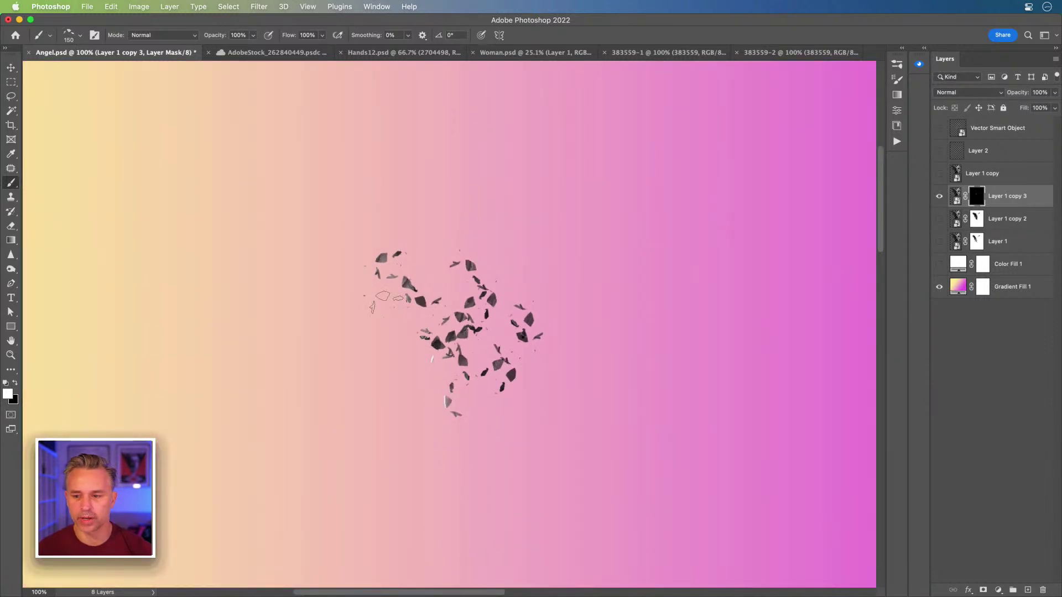
Step: Rename Layer 1 copy to 'statue', move it below Layer 1 copy 3, and show it at 8% opacity
double_click(982, 174)
type("d")
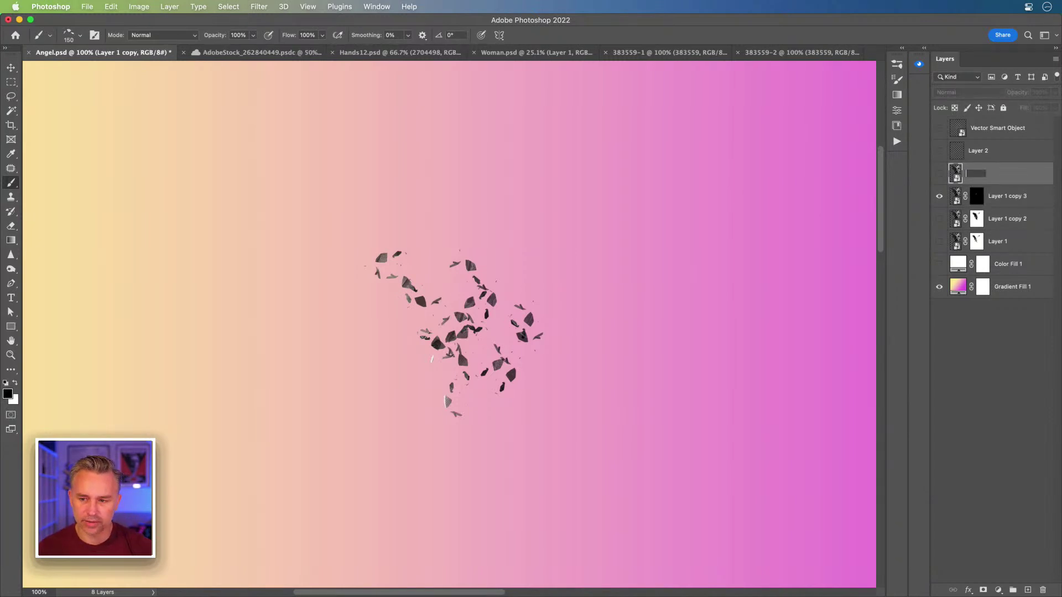
key("Return")
left_click_drag(999, 176, 1000, 217)
left_click(939, 196)
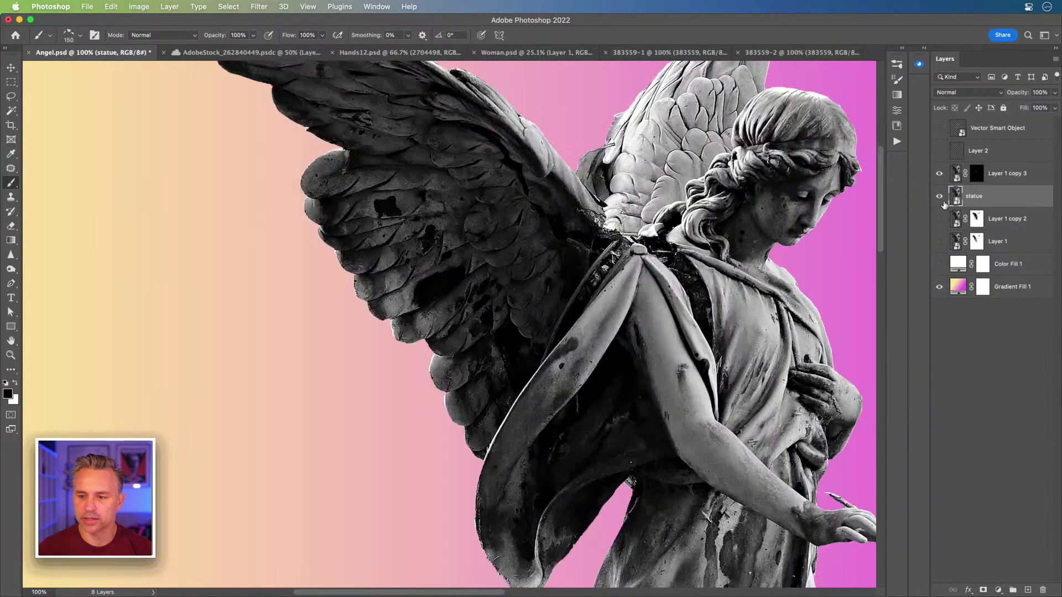
left_click_drag(1020, 92, 973, 96)
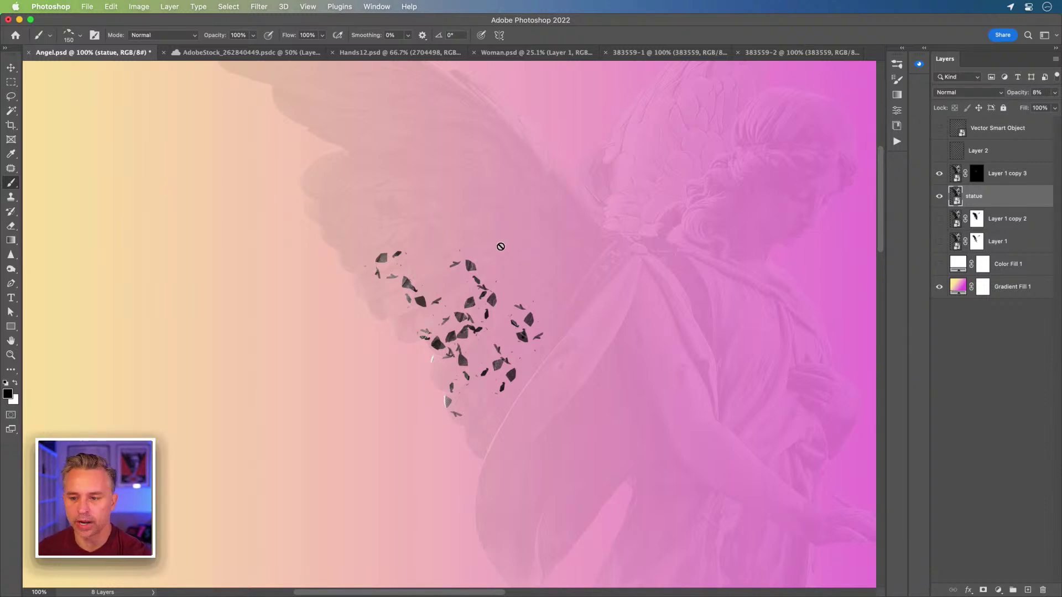
Step: Reveal more shards across the upper wing on Layer 1 copy 3's mask in white, then zoom to 300%
left_click(976, 173)
key("x")
mouse_move(445, 187)
left_mouse_down()
mouse_move(467, 192)
mouse_move(540, 262)
mouse_move(548, 295)
mouse_move(456, 242)
mouse_move(461, 231)
mouse_move(400, 142)
mouse_move(420, 216)
mouse_move(385, 222)
mouse_move(483, 397)
mouse_move(511, 407)
mouse_move(509, 417)
mouse_move(501, 394)
mouse_move(553, 369)
mouse_move(589, 327)
mouse_move(601, 334)
mouse_move(623, 409)
mouse_move(604, 434)
mouse_move(583, 438)
mouse_move(660, 373)
mouse_move(664, 346)
left_mouse_up()
key("super+z")
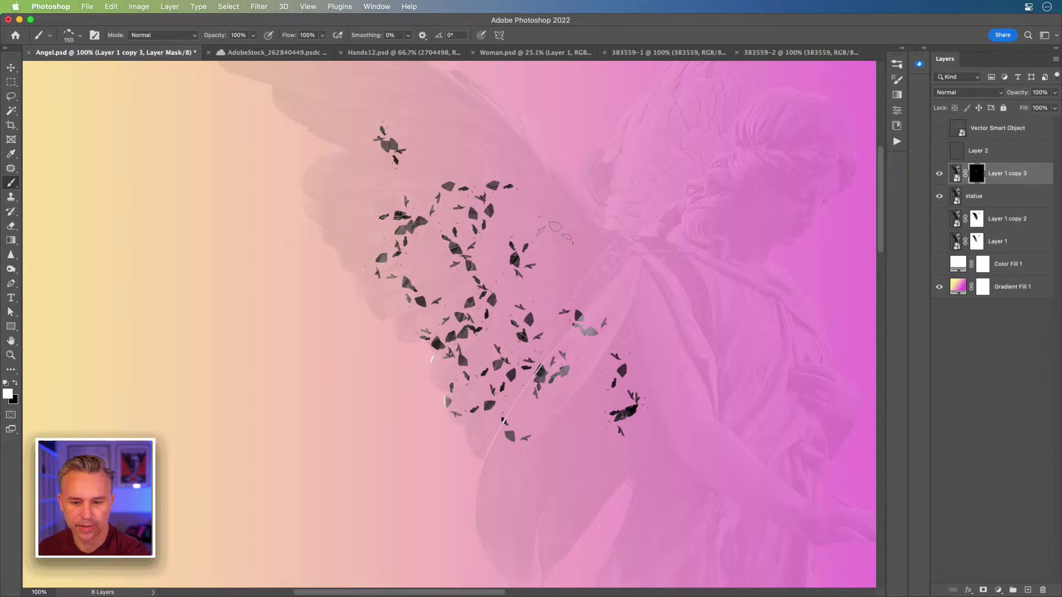
left_click_drag(553, 213, 580, 247)
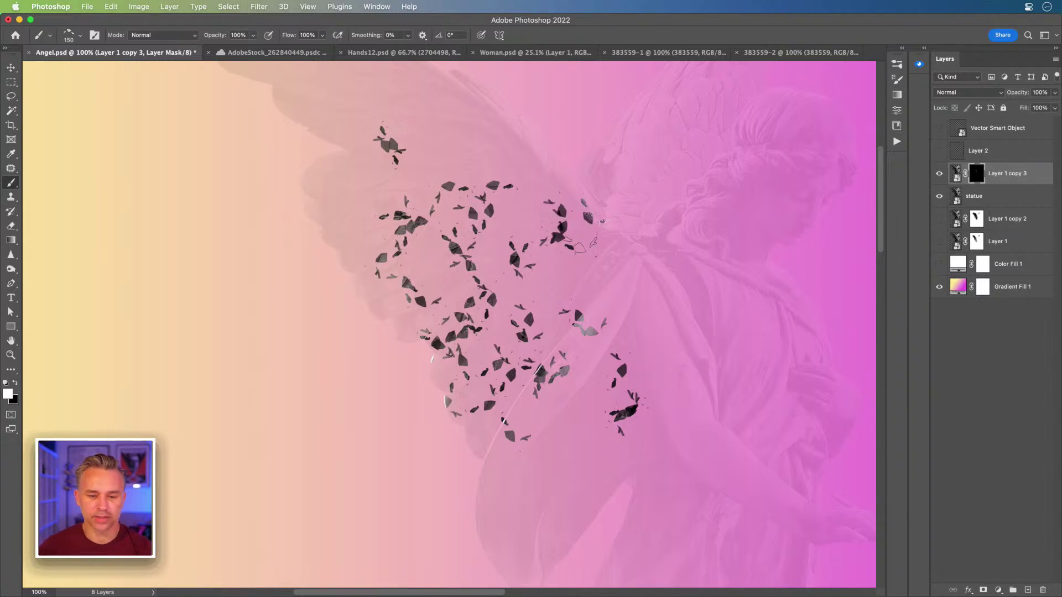
mouse_move(487, 130)
left_mouse_down()
mouse_move(459, 138)
mouse_move(390, 100)
left_mouse_up()
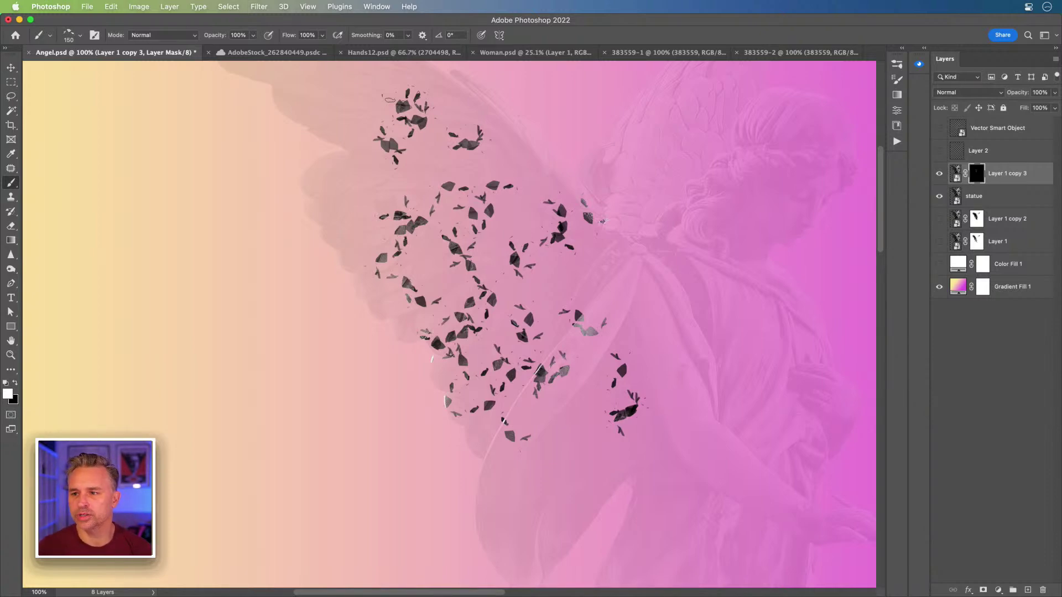
key("super+equal")
left_click_drag(348, 302, 306, 316)
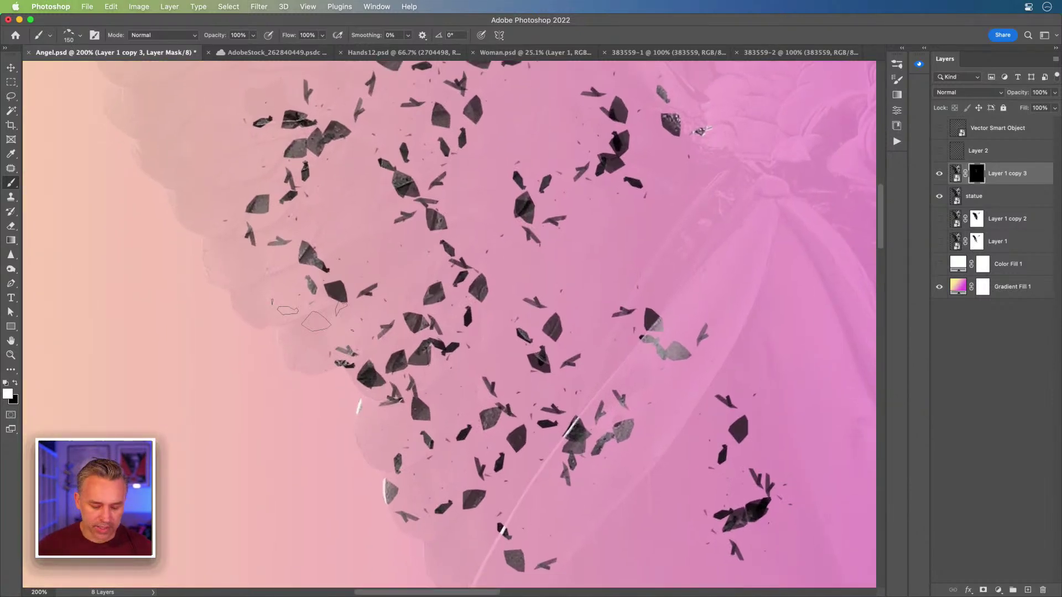
key("super+equal")
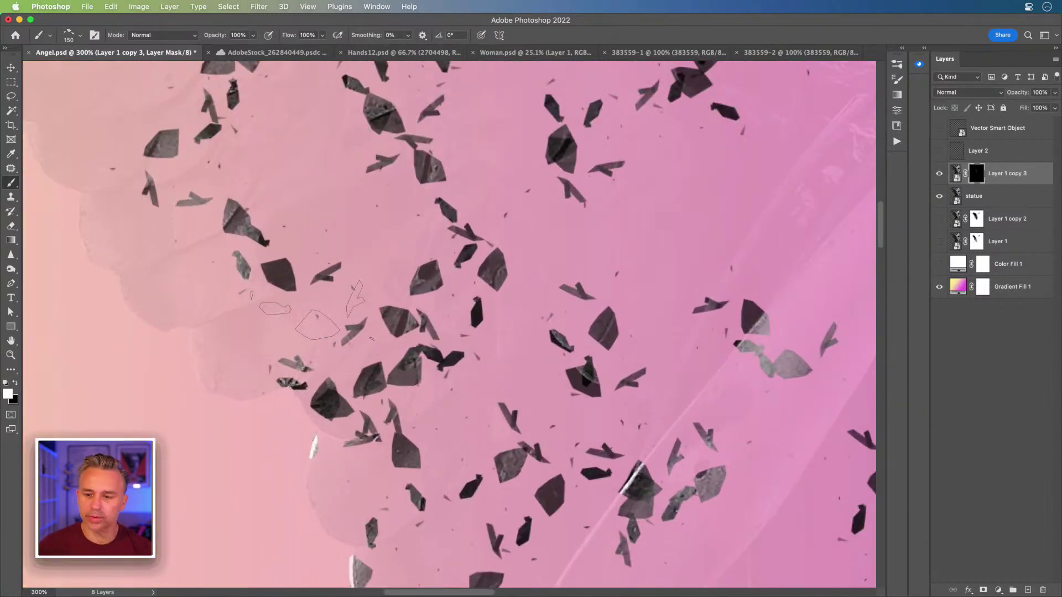
Step: Give Layer 1 copy 3 a Bevel & Emboss: depth 334%, angle 122°, altitude 32°, highlight opacity 100%
double_click(1040, 180)
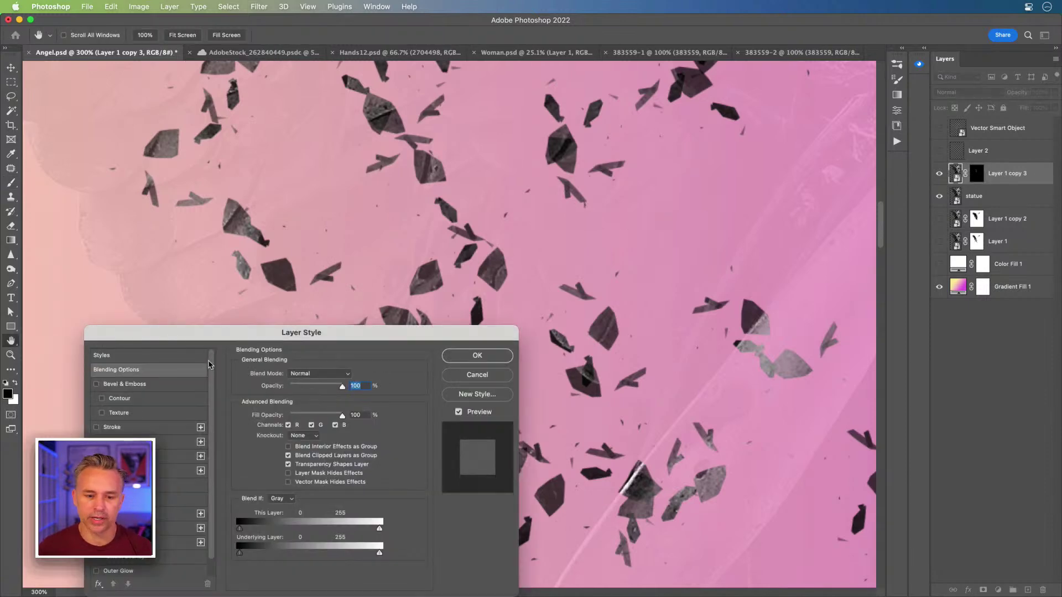
left_click_drag(220, 335, 603, 203)
left_click(509, 258)
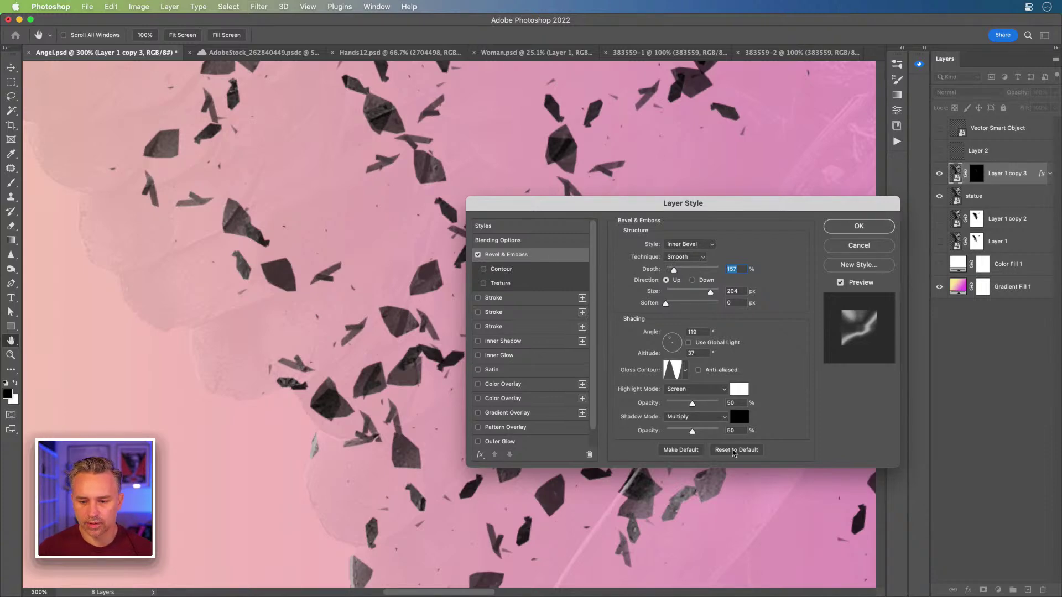
left_click(734, 450)
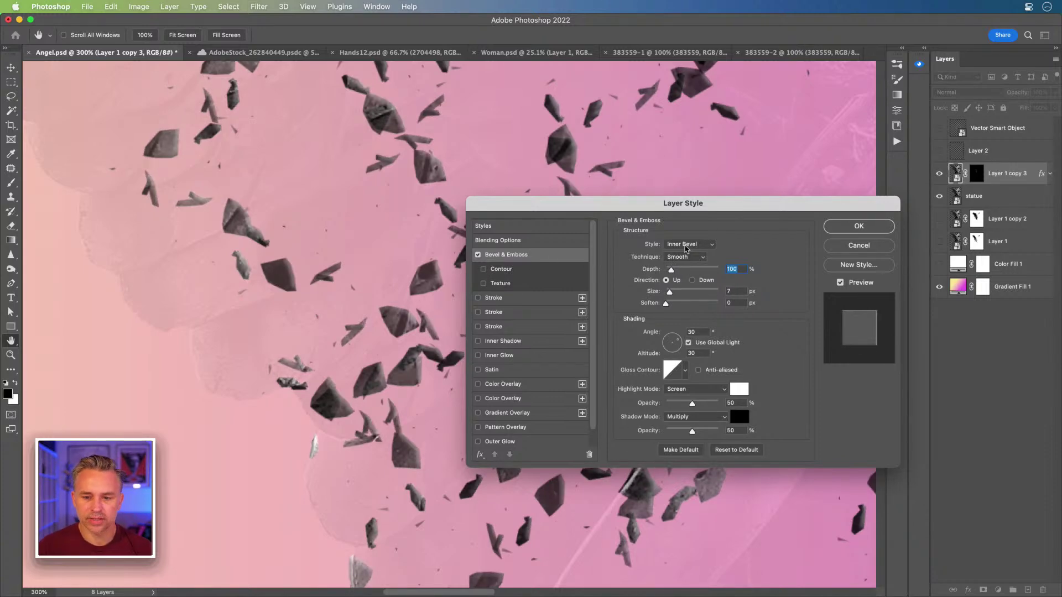
left_click_drag(675, 271, 683, 270)
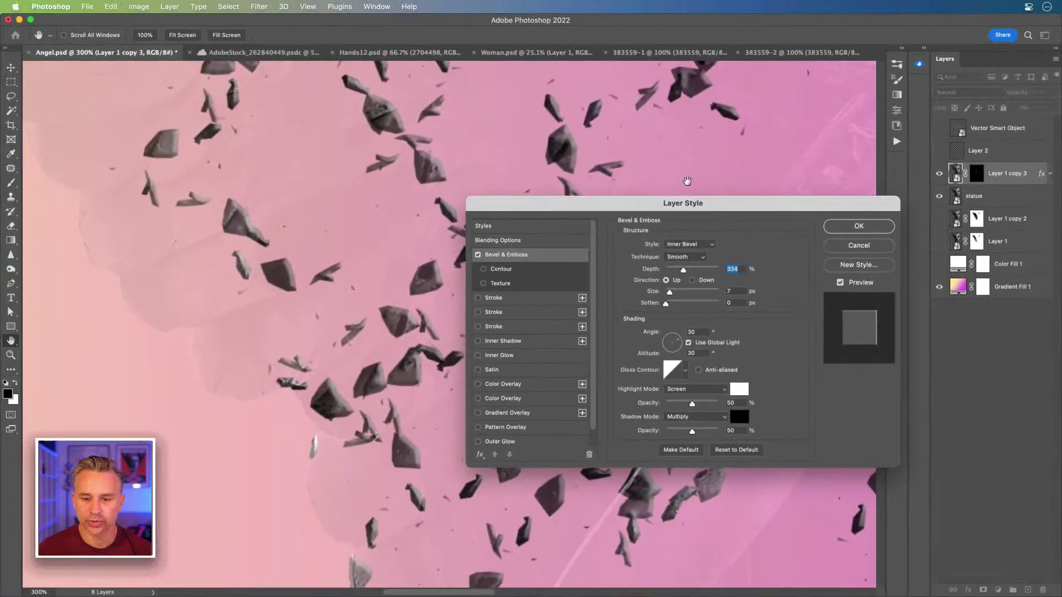
left_click_drag(641, 203, 689, 213)
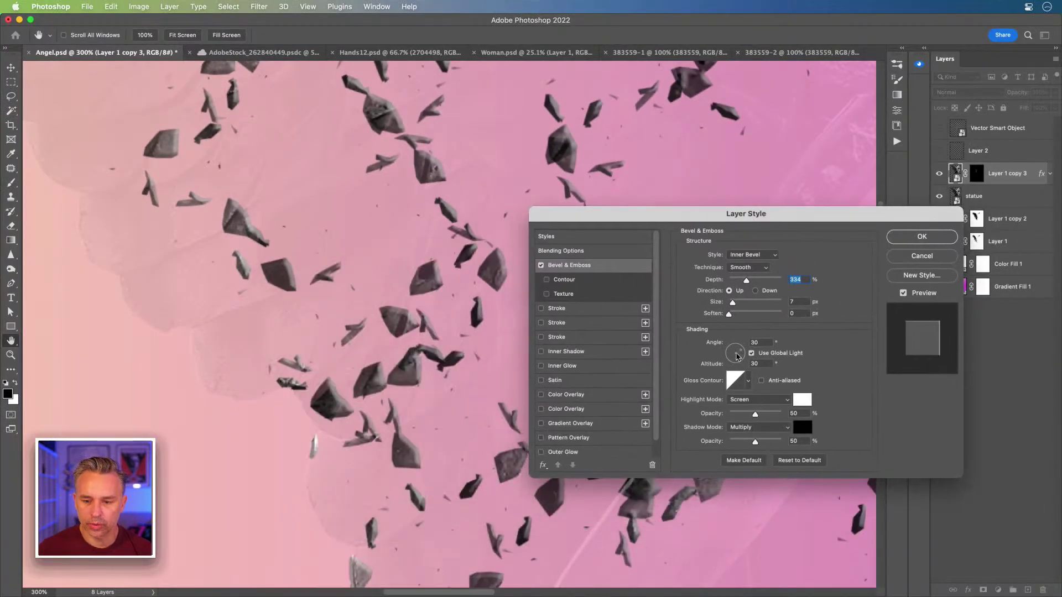
left_click_drag(736, 357, 733, 350)
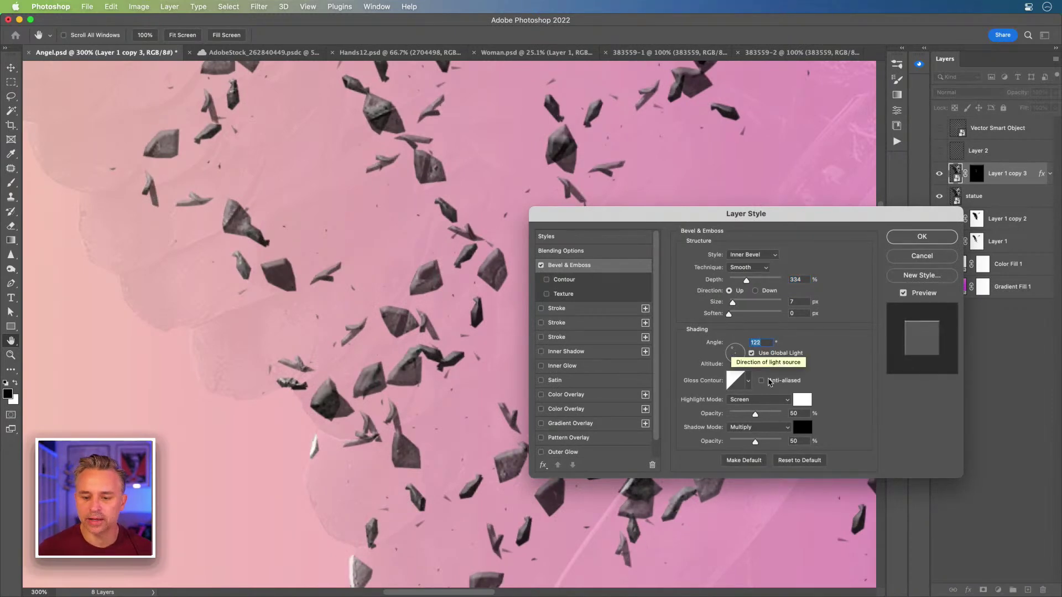
left_click_drag(755, 417, 862, 420)
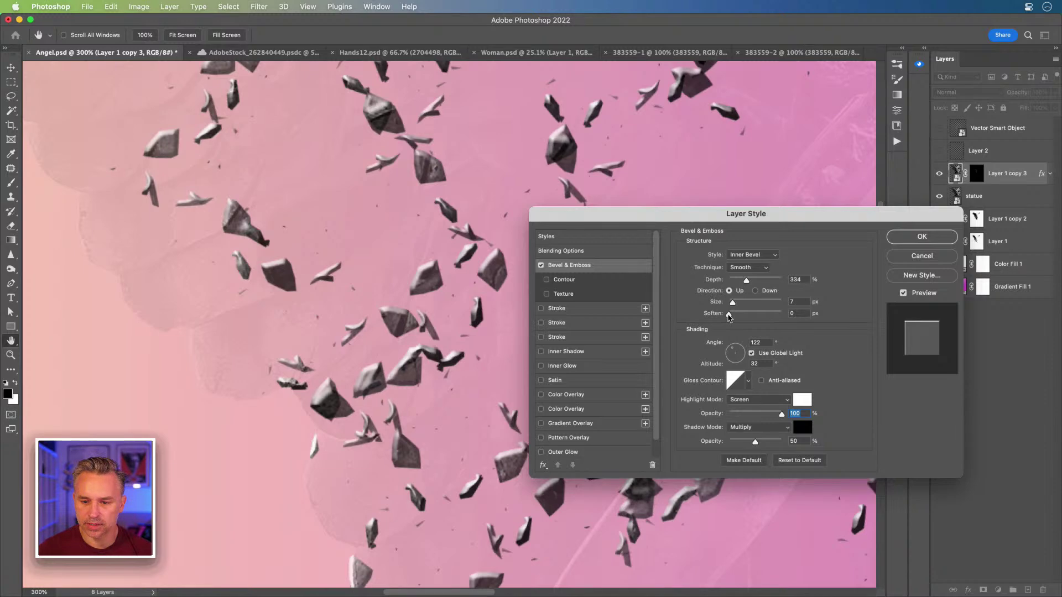
left_click(744, 267)
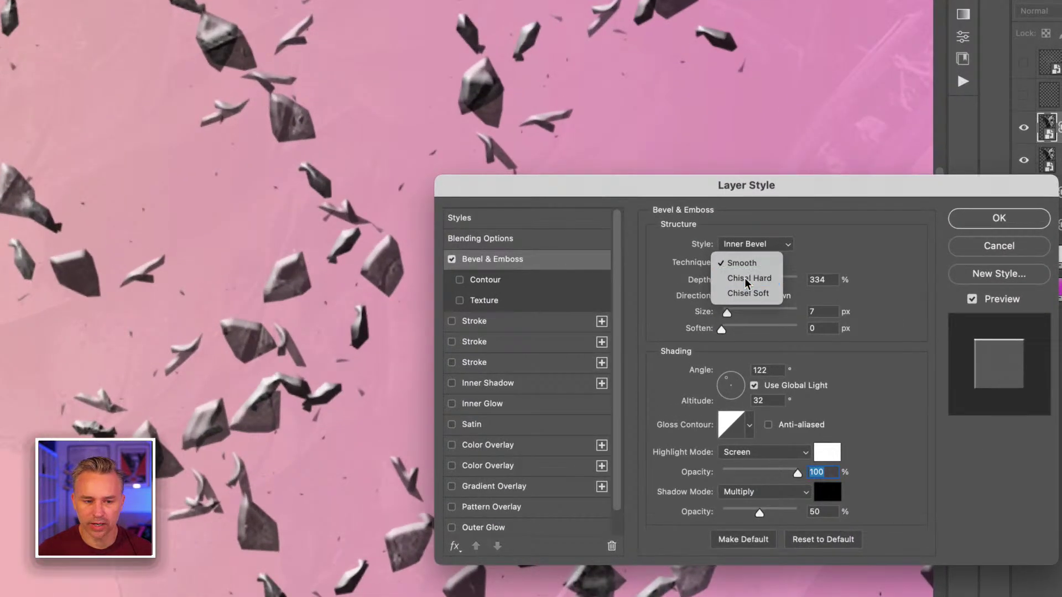
Step: Switch the bevel technique to Chisel Hard, raise the depth, and lower the light altitude to 21°
left_click(747, 279)
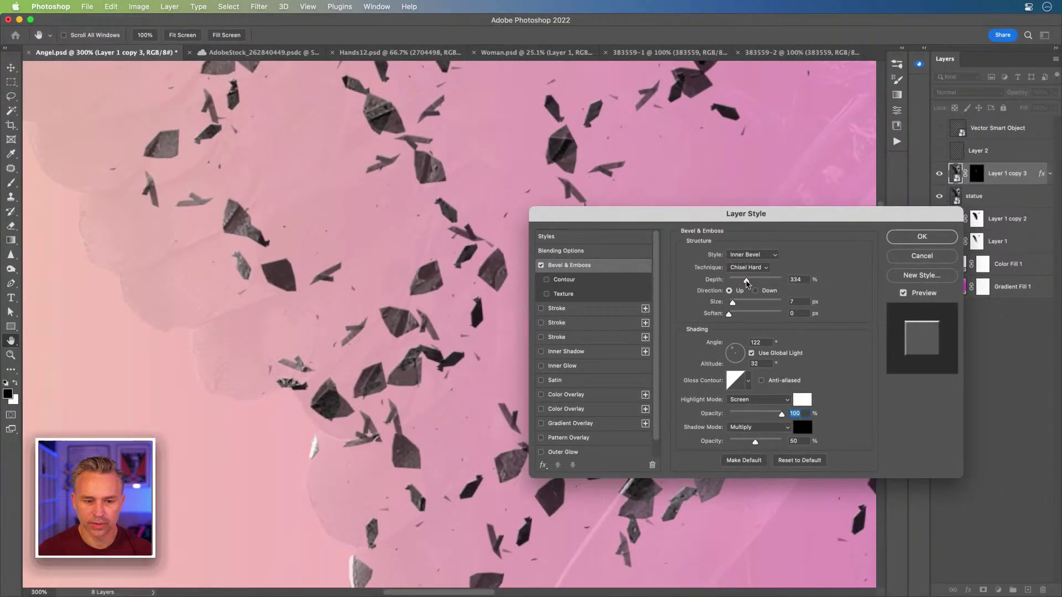
scroll(760, 292, "down", 1)
scroll(759, 292, "left", 1)
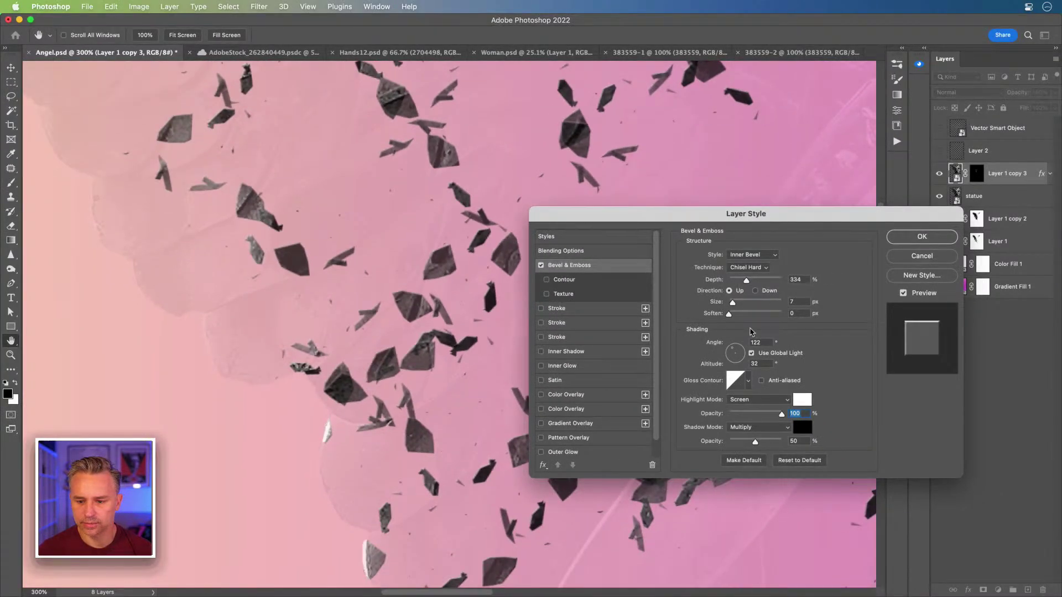
left_click_drag(747, 280, 801, 285)
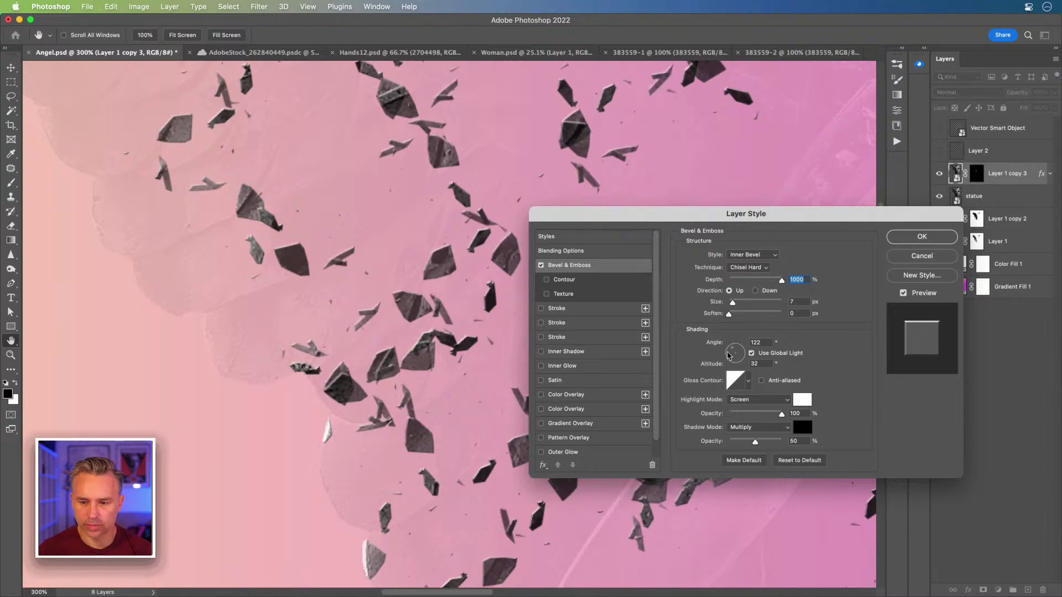
left_click(733, 350)
left_click_drag(733, 350, 730, 352)
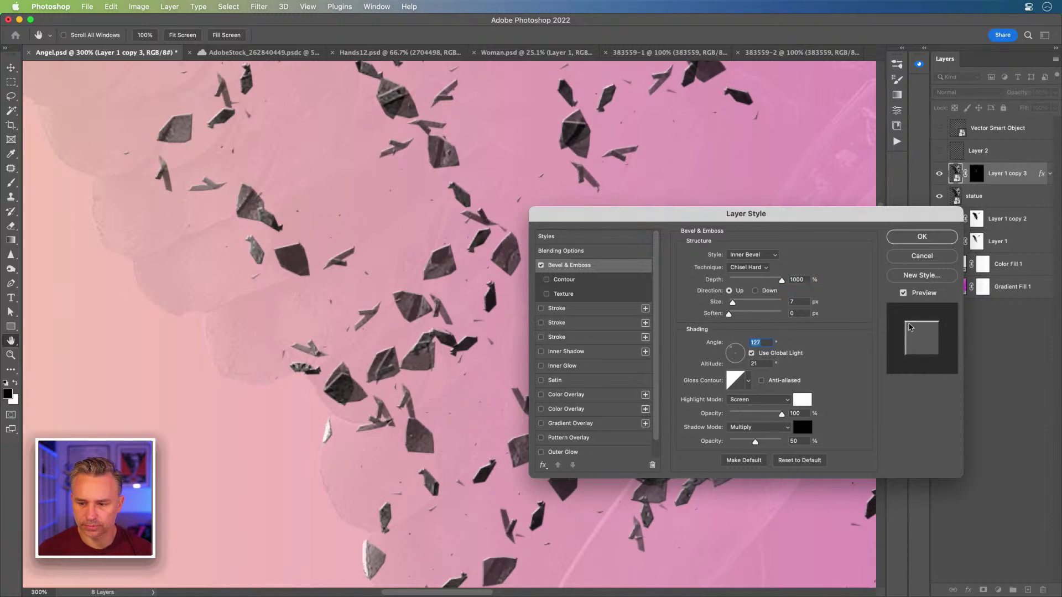
left_click_drag(739, 354, 731, 353)
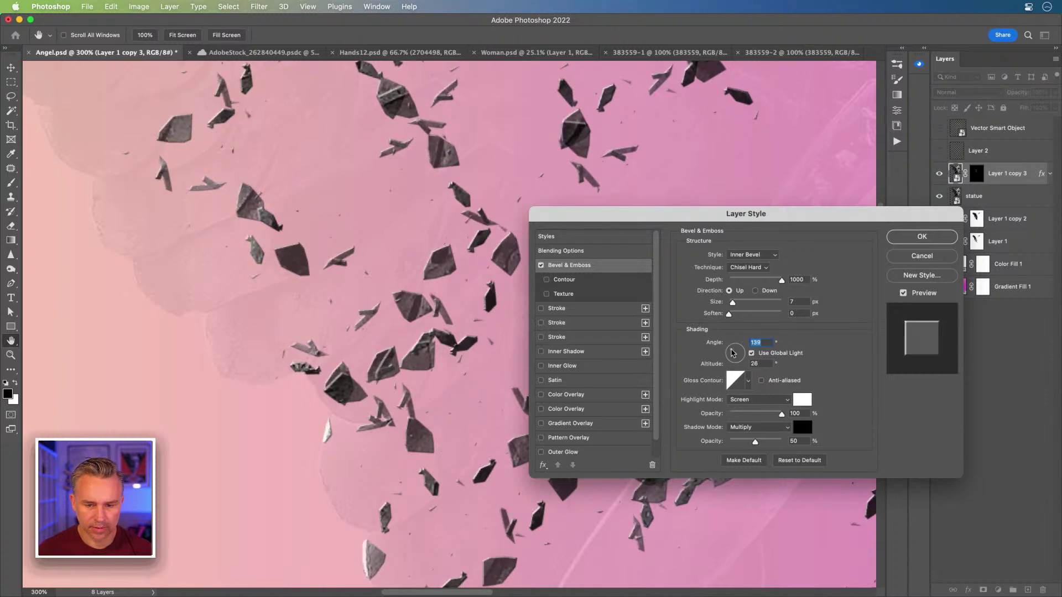
Step: Enlarge the bevel size to 18 px and fine-tune the angle to 129° and depth to 1000%
mouse_move(735, 308)
left_mouse_down()
mouse_move(746, 308)
mouse_move(736, 308)
left_mouse_up()
left_click_drag(731, 352, 733, 354)
mouse_move(736, 303)
left_mouse_down()
mouse_move(757, 304)
mouse_move(737, 308)
left_mouse_up()
left_click_drag(733, 352, 731, 351)
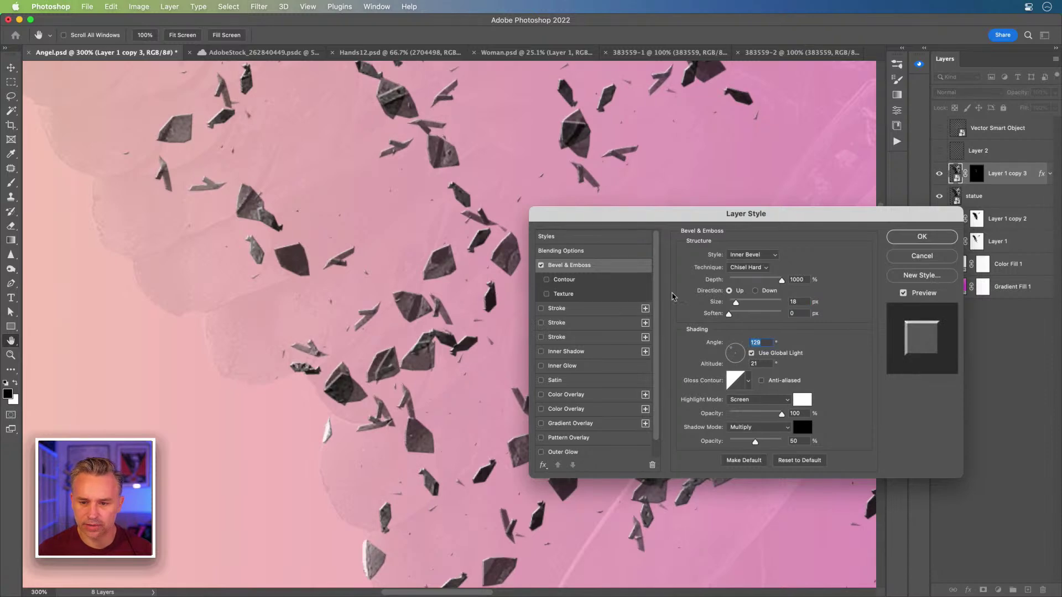
left_click_drag(781, 280, 863, 287)
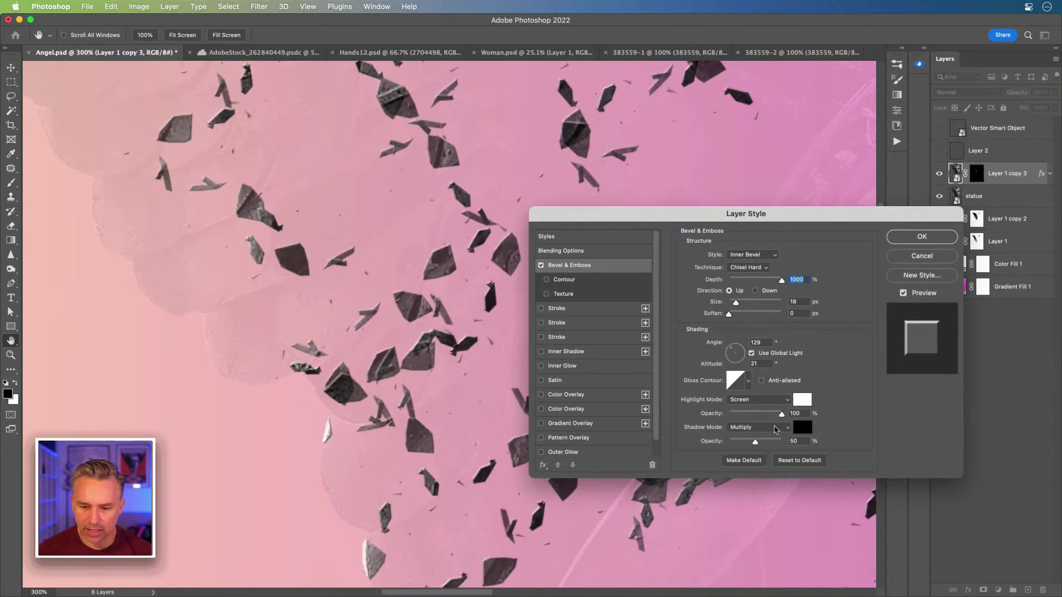
left_click_drag(649, 213, 586, 191)
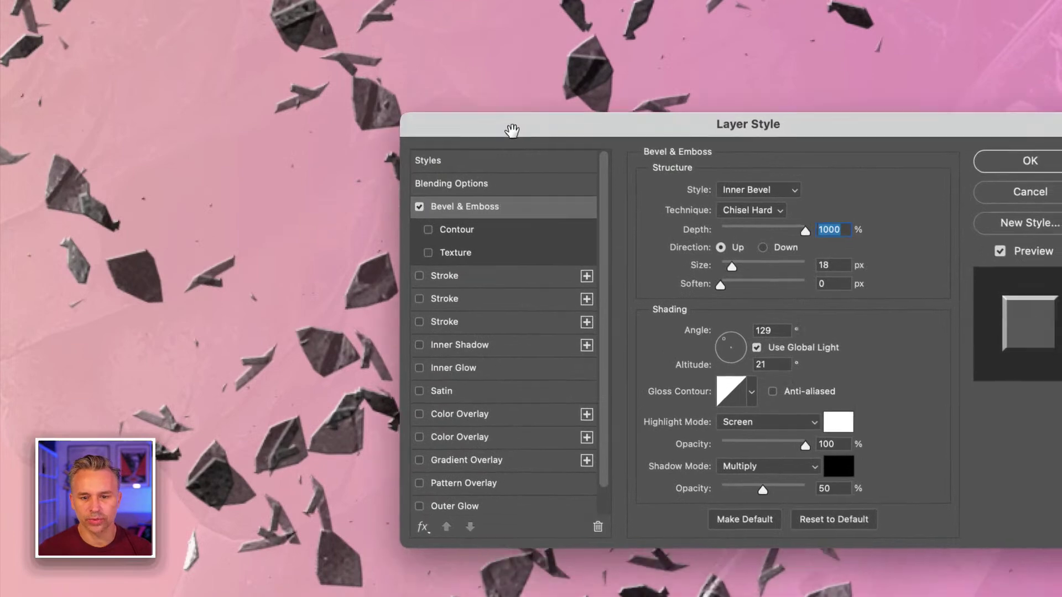
left_click_drag(512, 130, 442, 128)
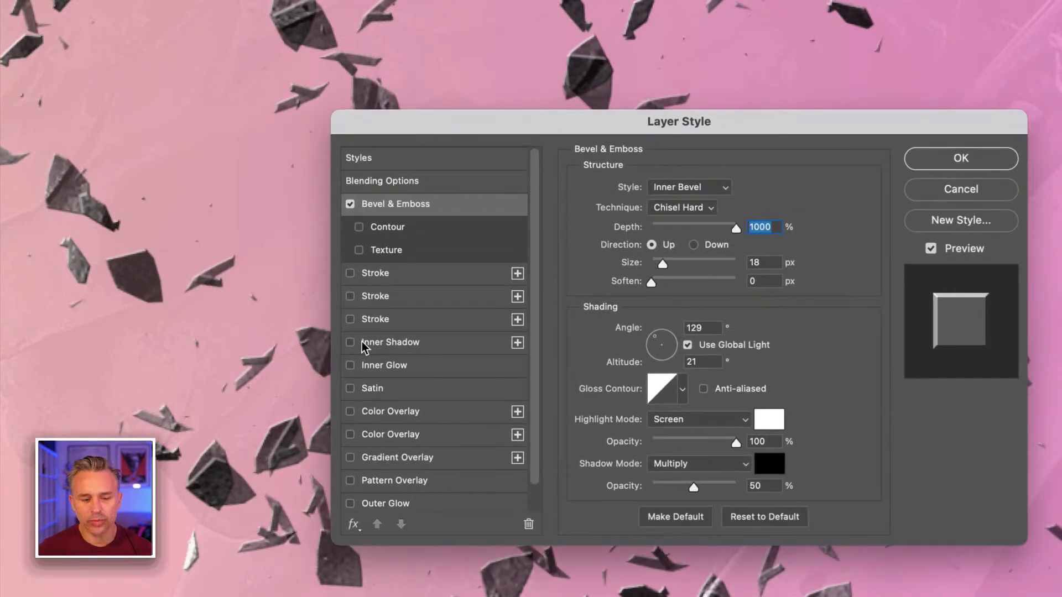
Step: Try out several gloss contour presets on the shard bevel
left_click(683, 391)
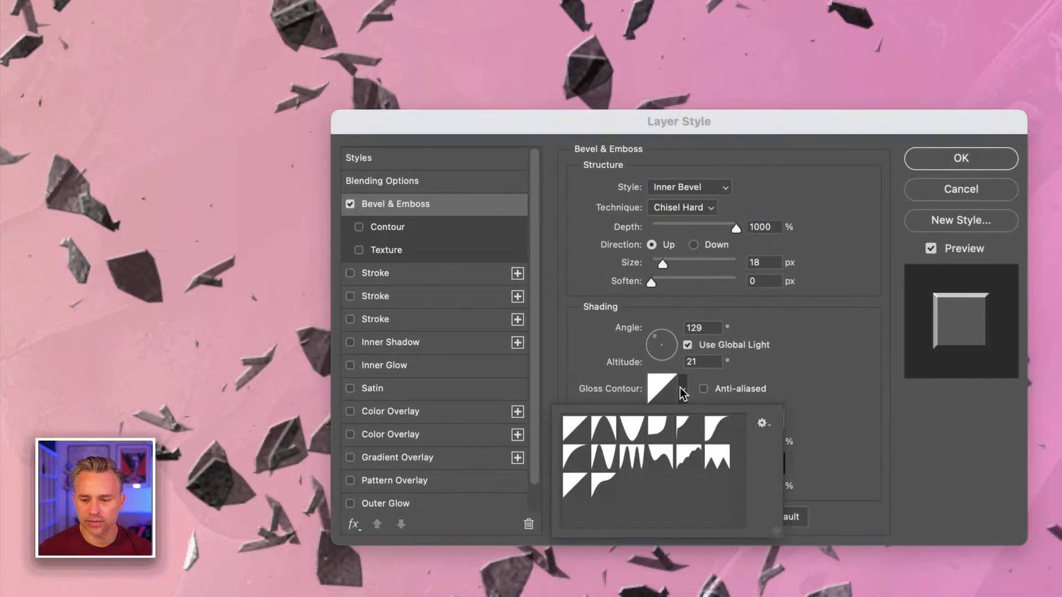
left_click(630, 463)
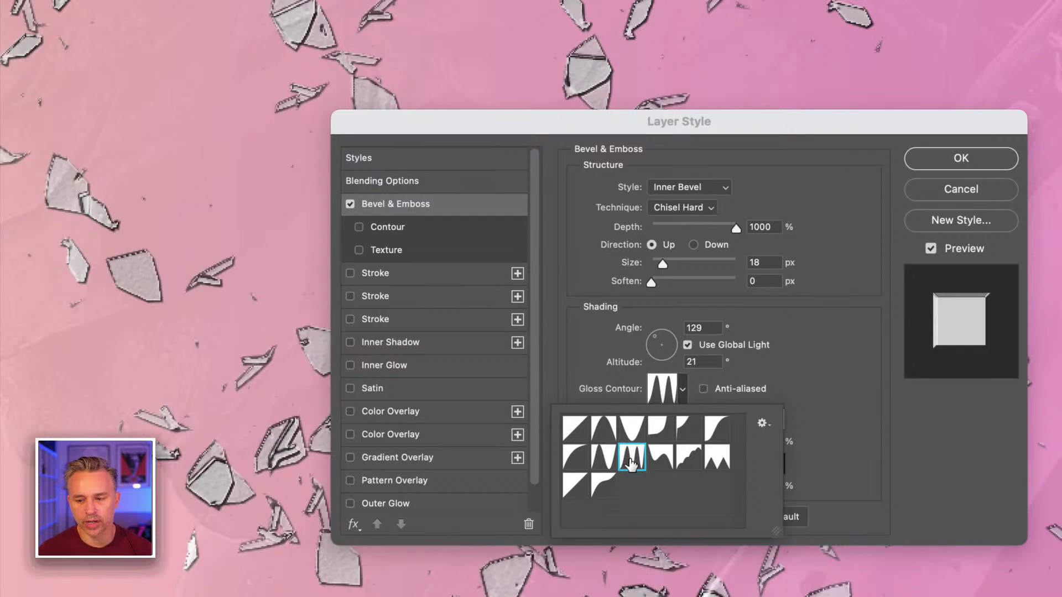
left_click(604, 459)
left_click(631, 430)
left_click(602, 429)
left_click(575, 428)
left_click(575, 457)
left_click(575, 428)
left_click(602, 454)
left_click(601, 429)
left_click(603, 455)
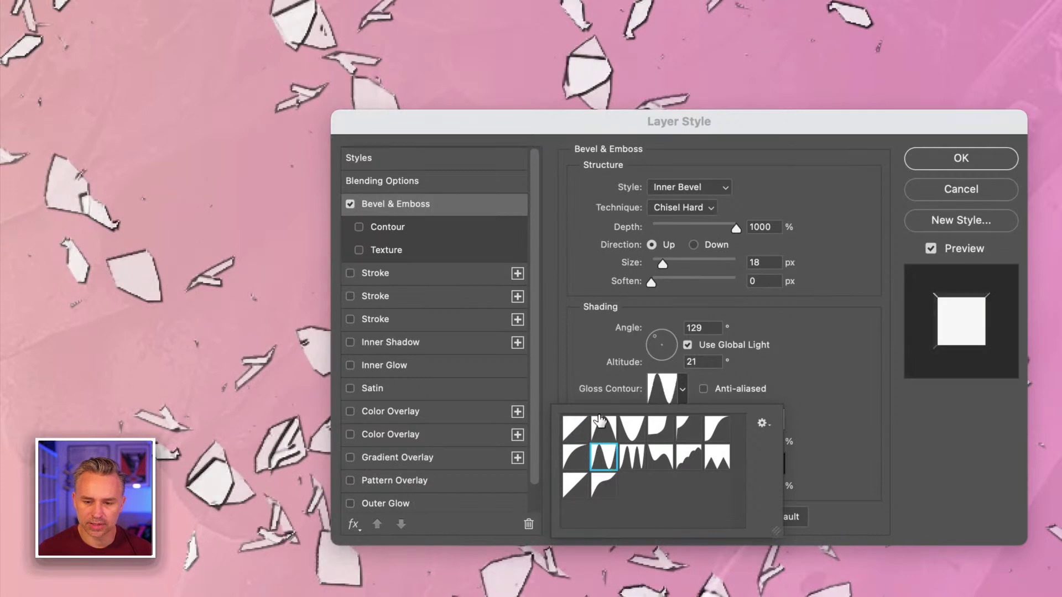
left_click(601, 427)
Step: Choose the Linear gloss contour and set the bevel depth to 1000%
left_click(597, 331)
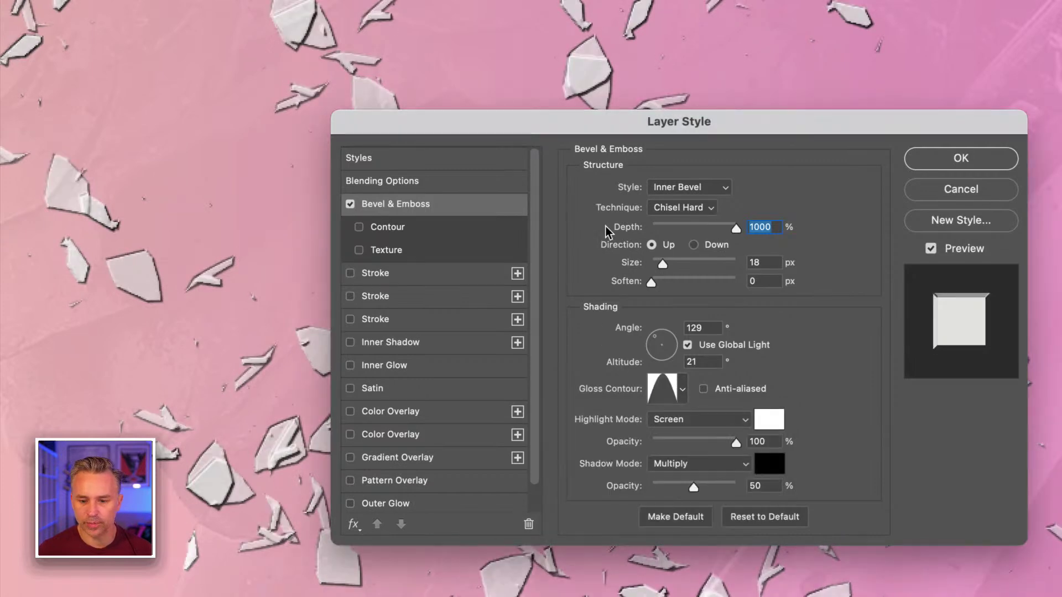
left_click_drag(688, 223, 676, 224)
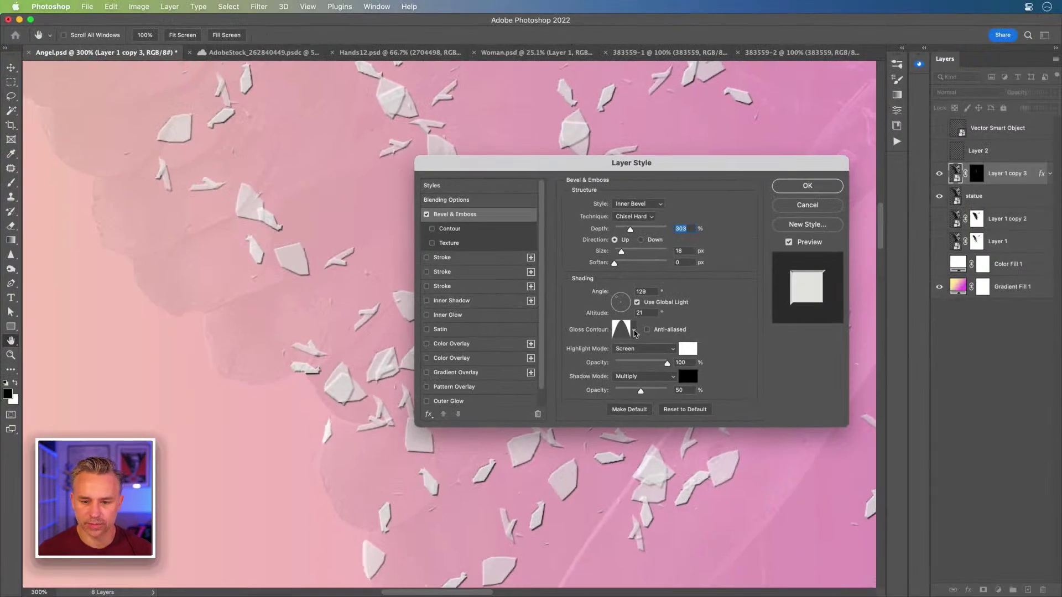
left_click(634, 331)
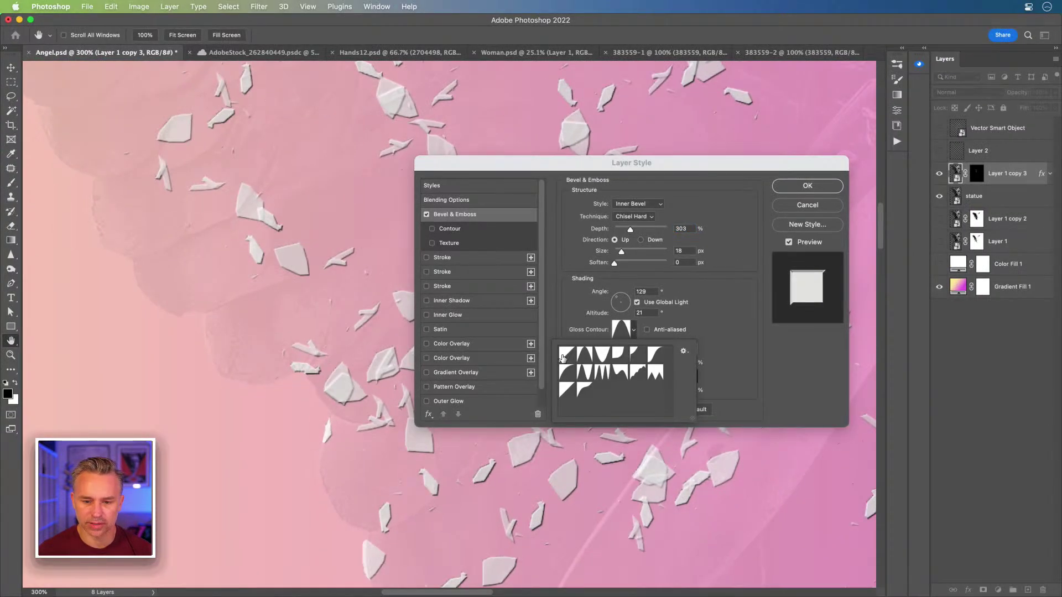
left_click(565, 358)
left_click(579, 274)
type("1000")
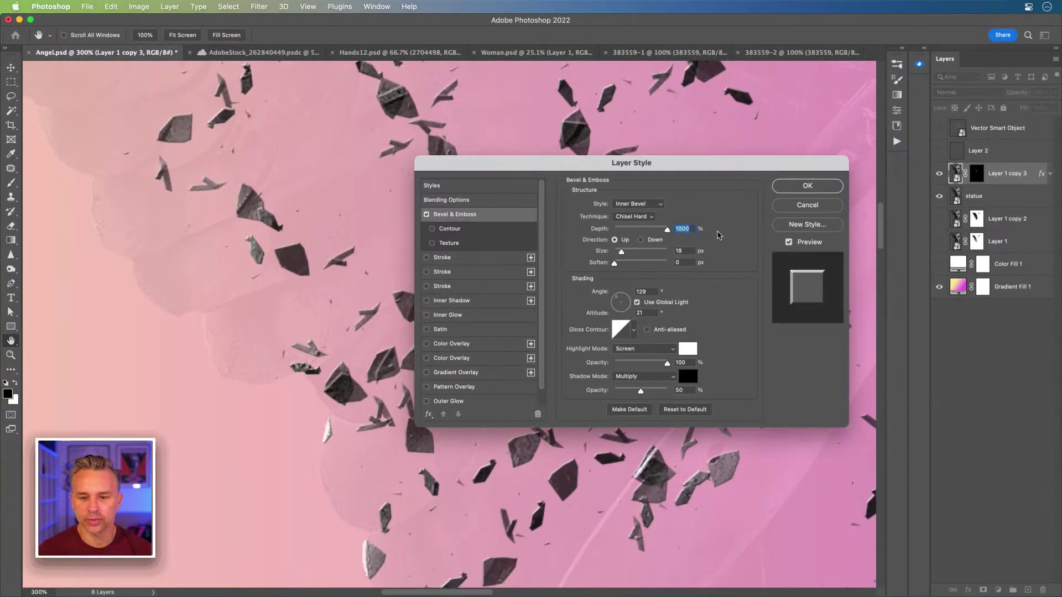
Step: Set the bevel light angle to 43° and apply the Layer Style to the shards
left_click_drag(543, 176, 623, 200)
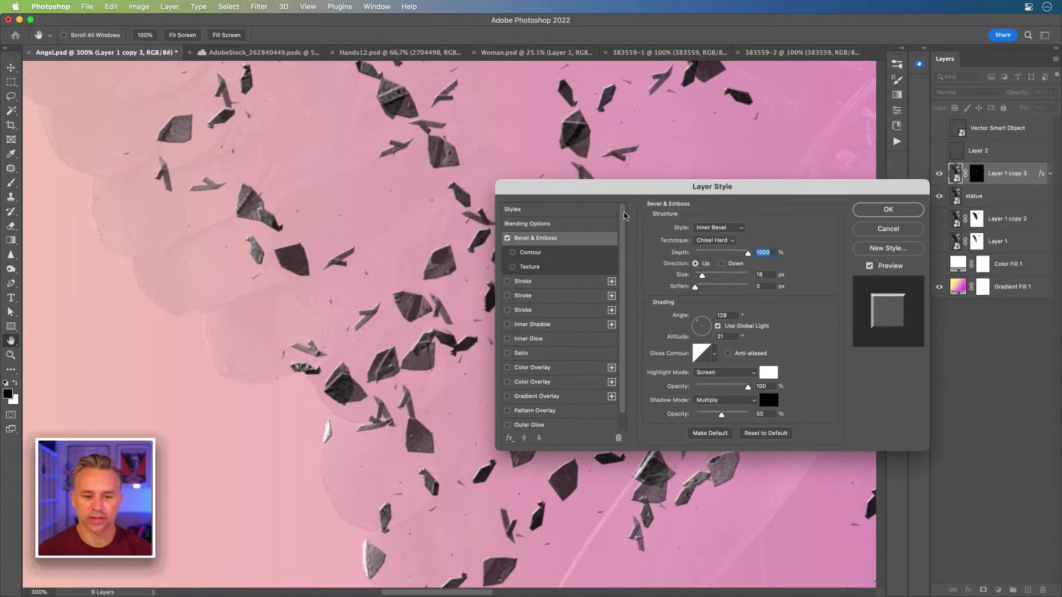
left_click_drag(788, 190, 616, 185)
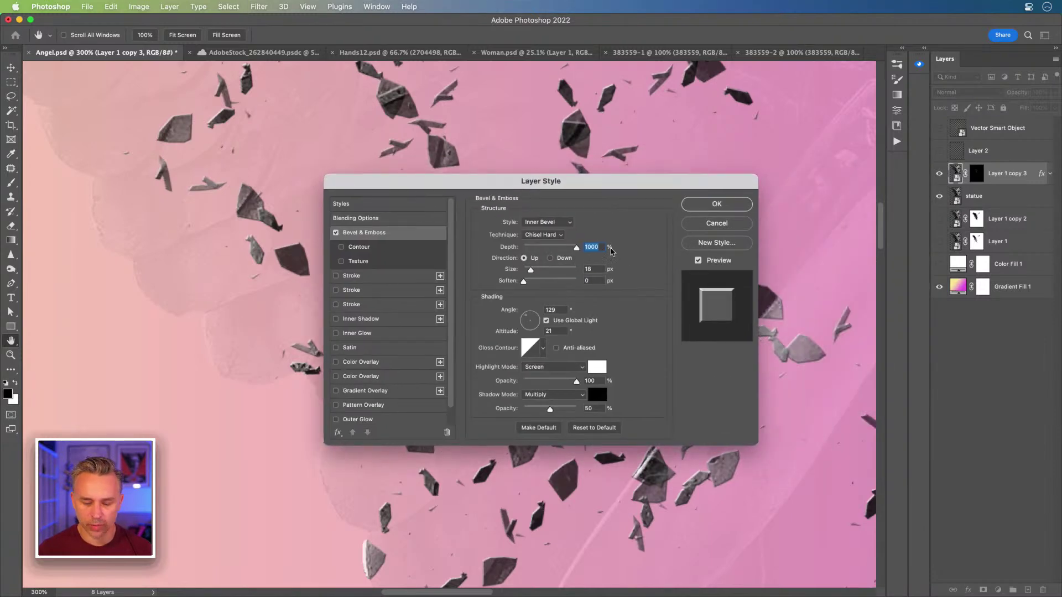
key("super+minus")
key("super+minus")
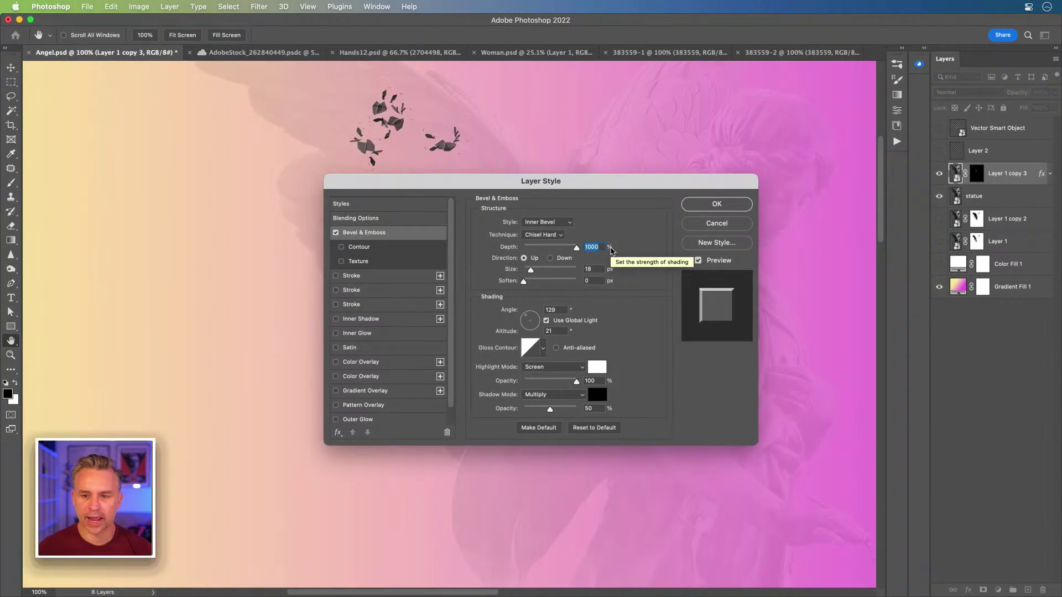
mouse_move(628, 179)
left_mouse_down()
mouse_move(272, 240)
mouse_move(610, 178)
left_mouse_up()
left_click(516, 314)
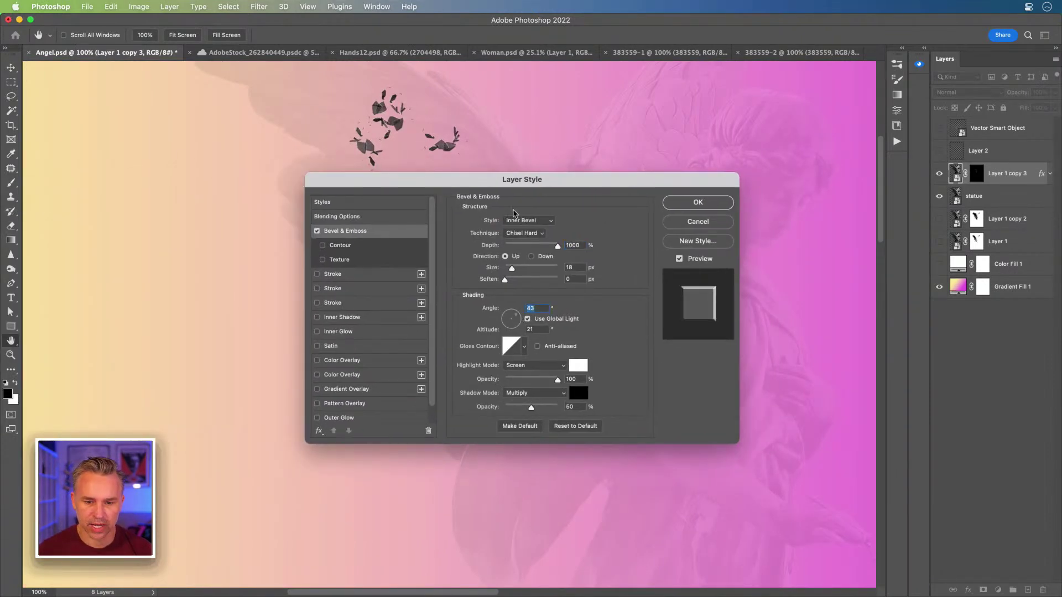
left_click_drag(499, 179, 533, 228)
left_click(711, 254)
key("b")
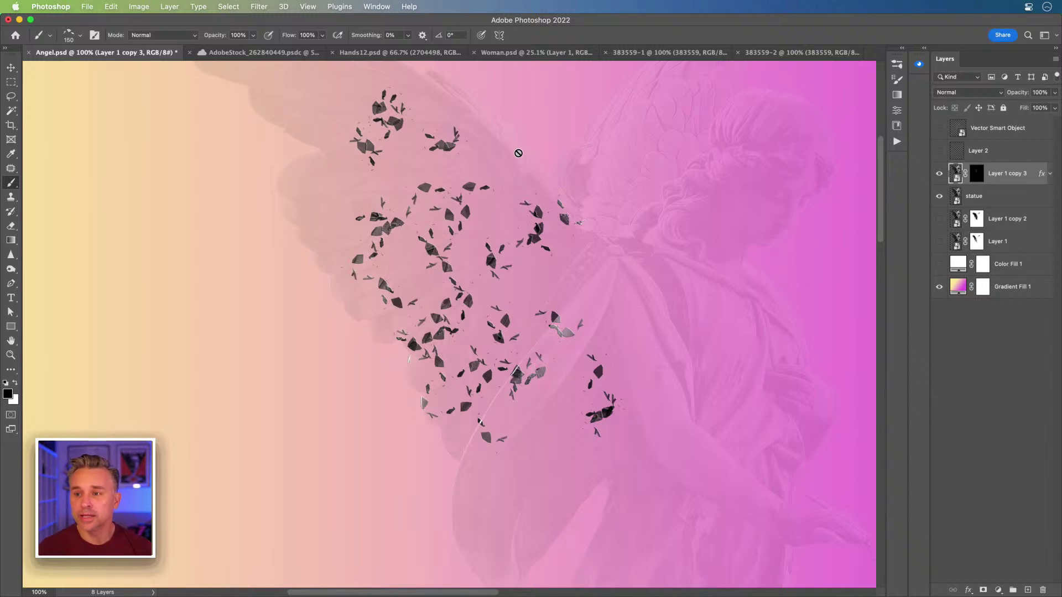
Step: Launch Adobe Substance 3D Stager from the Dock
mouse_move(350, 585)
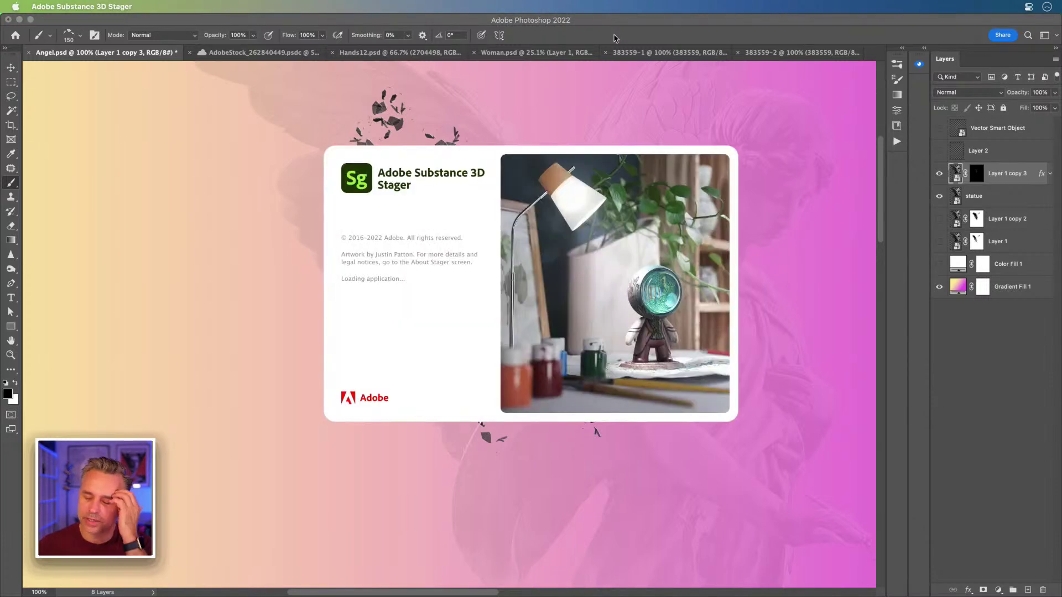
Step: Start a blank Untitled scene from the Stager home screen with Create new
mouse_move(238, 594)
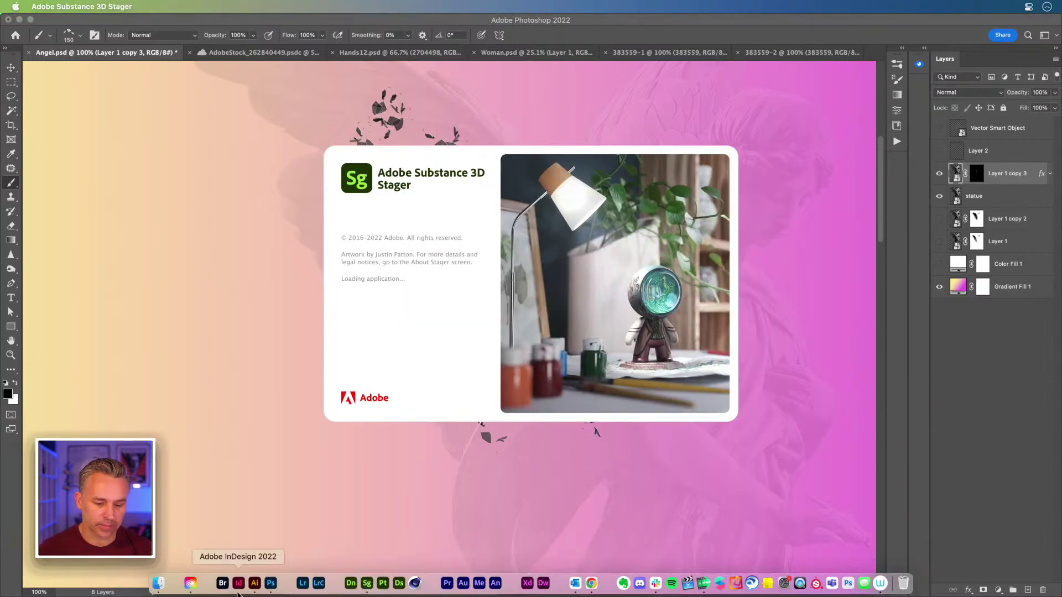
left_click(166, 585)
left_click(540, 323)
left_click_drag(310, 34, 322, 40)
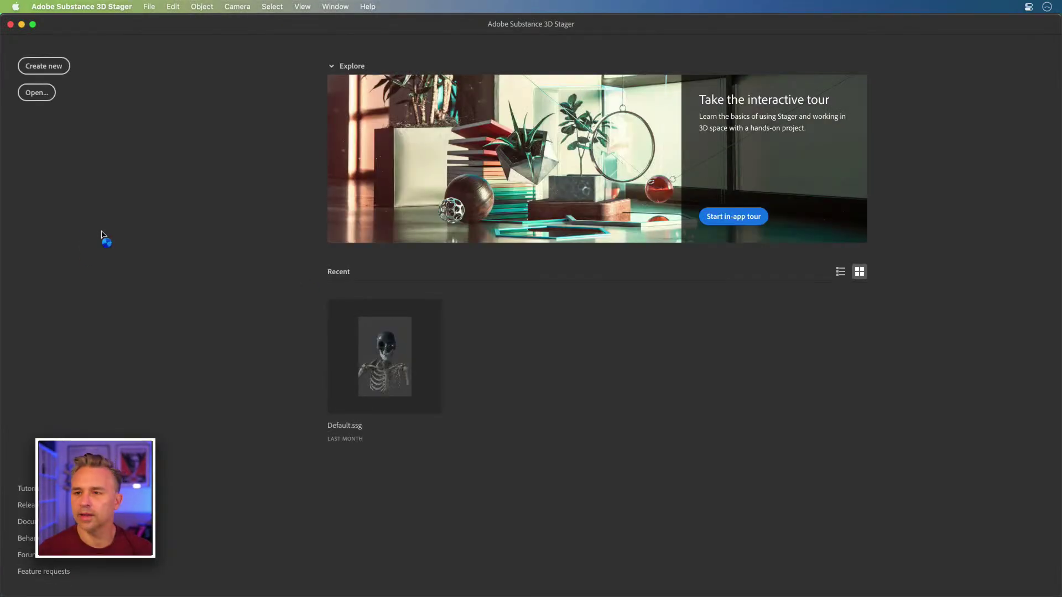
left_click(42, 67)
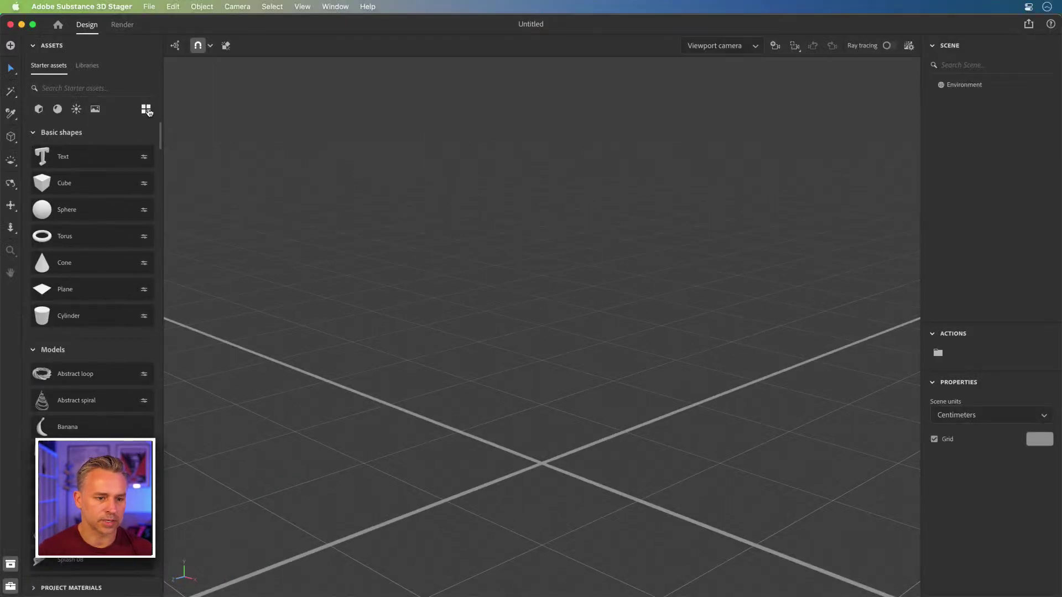
Step: Switch starter assets to grid view, collapse Basic shapes, and browse the models for Crystal
left_click(146, 109)
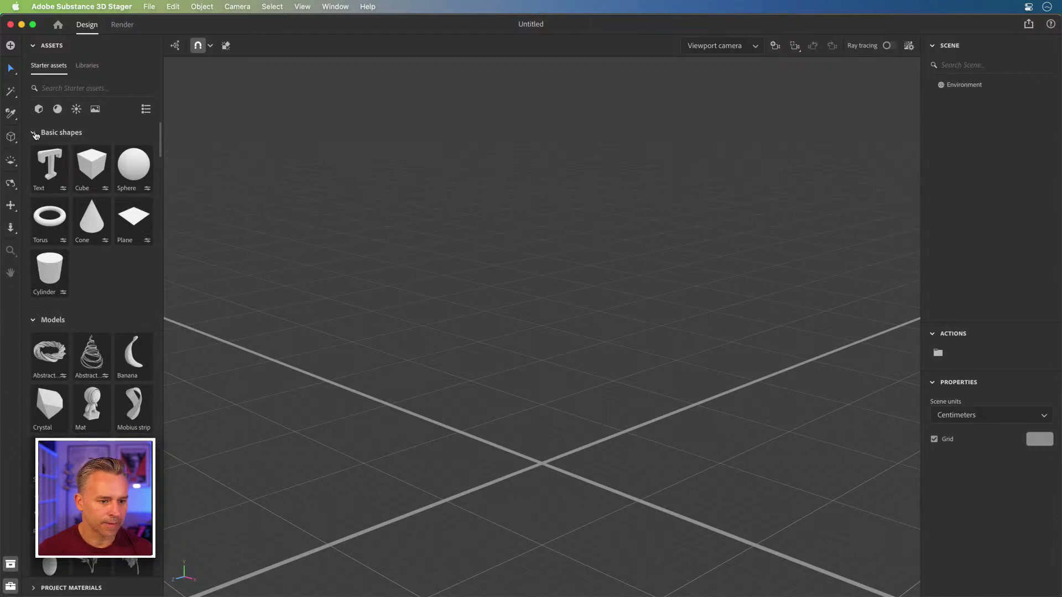
left_click(29, 132)
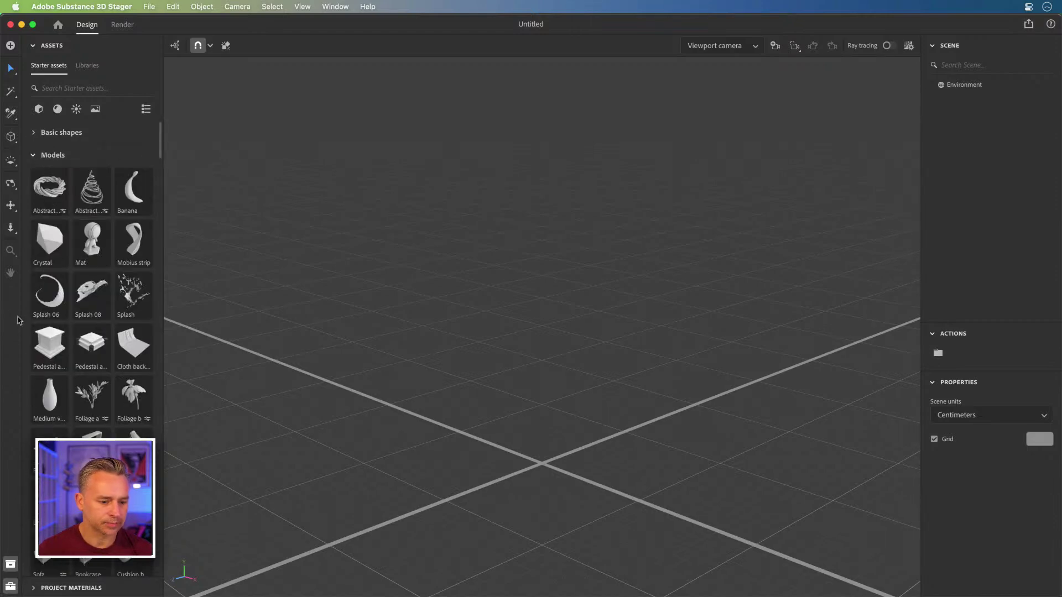
scroll(44, 324, "down", 3)
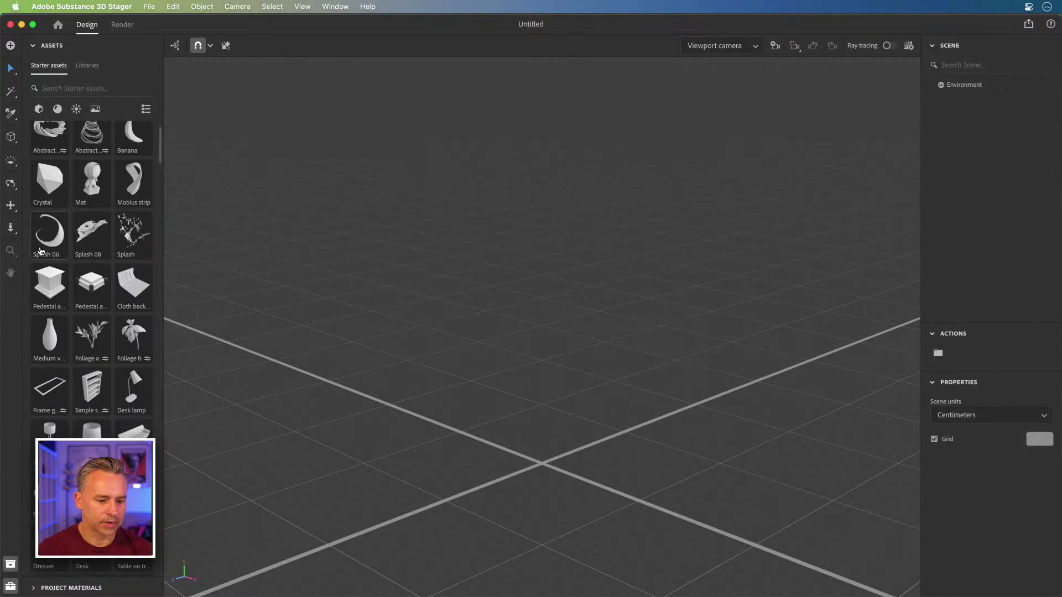
scroll(40, 251, "up", 3)
scroll(51, 402, "down", 15)
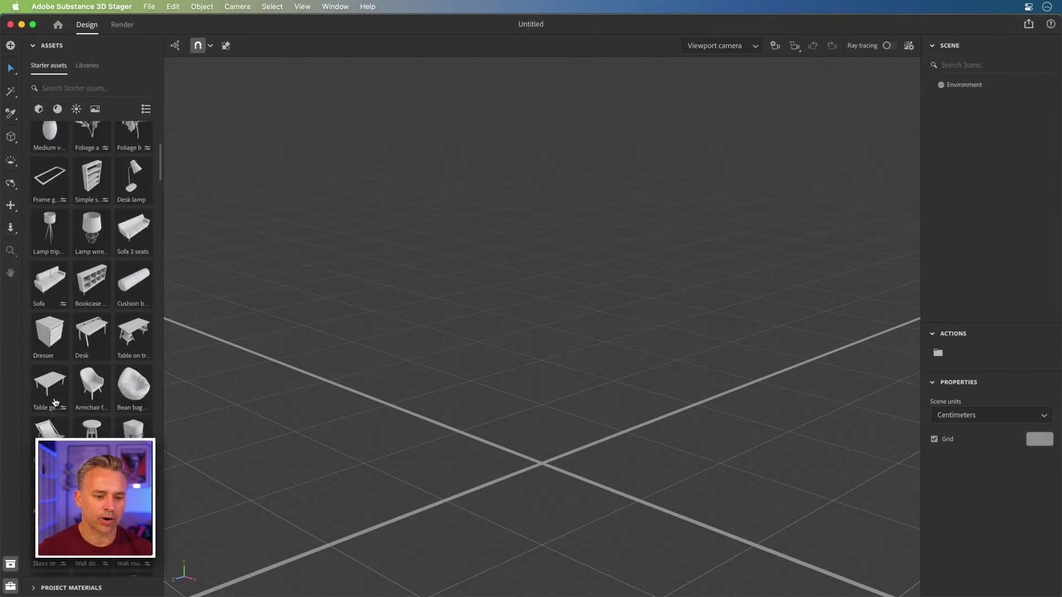
scroll(55, 402, "up", 8)
scroll(56, 402, "down", 10)
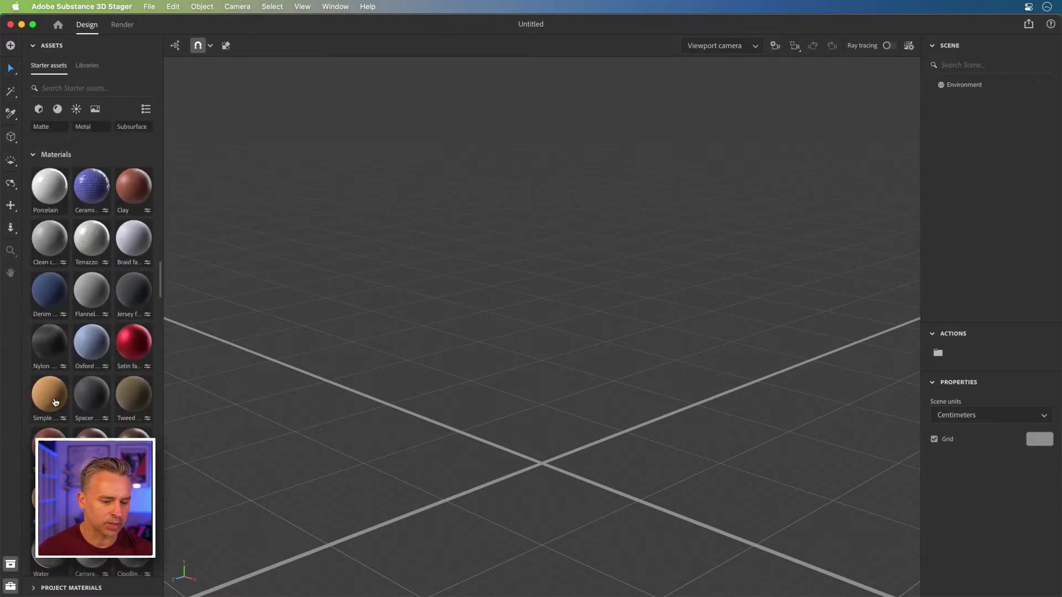
scroll(55, 403, "up", 11)
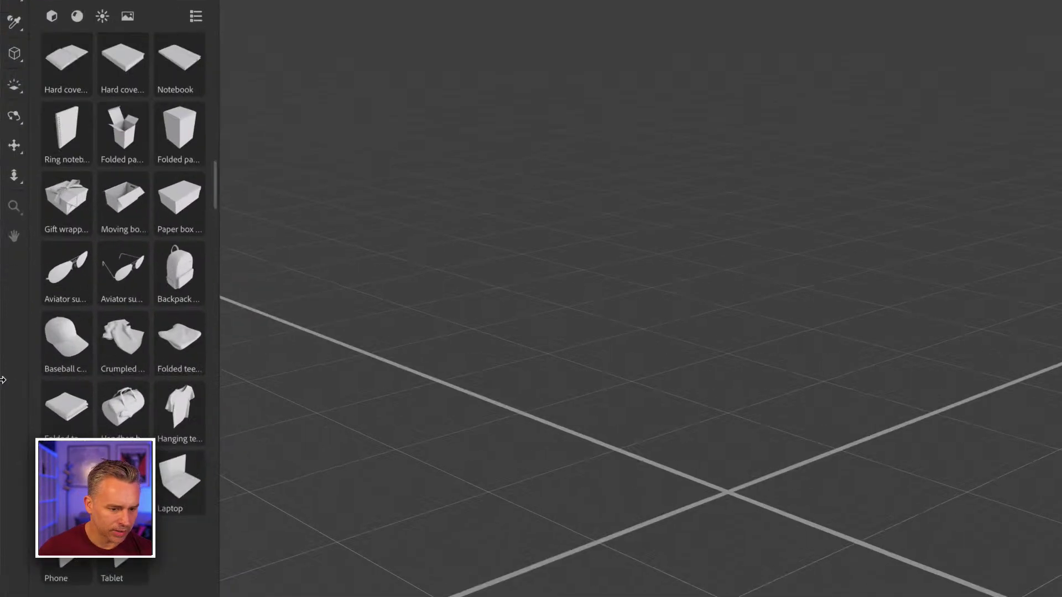
scroll(36, 380, "up", 8)
scroll(73, 374, "up", 20)
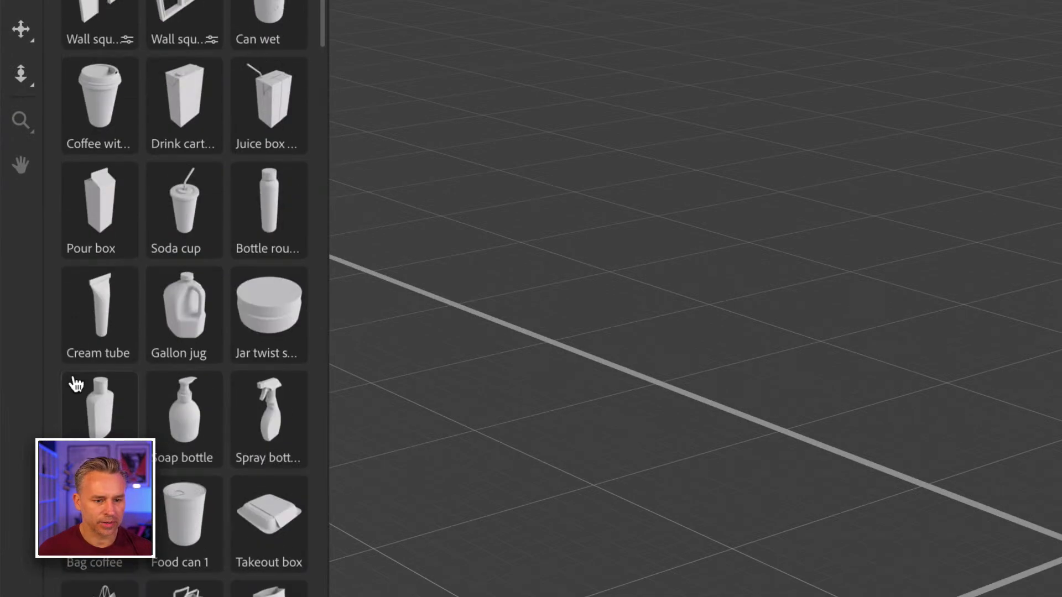
scroll(76, 383, "up", 8)
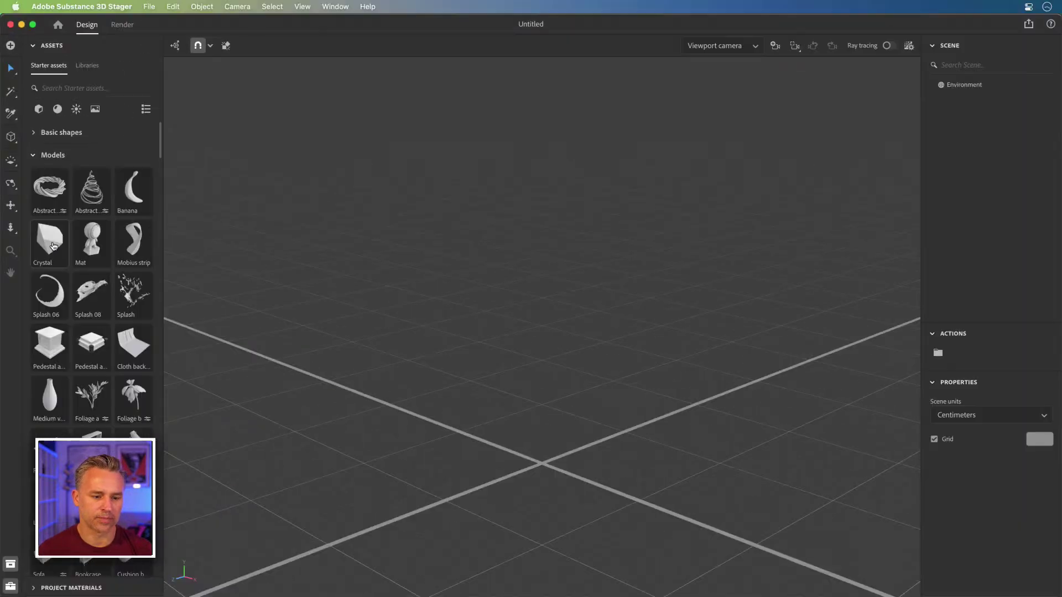
Step: Drag the Crystal model from Starter assets > Models onto the viewport grid
left_click_drag(53, 245, 509, 413)
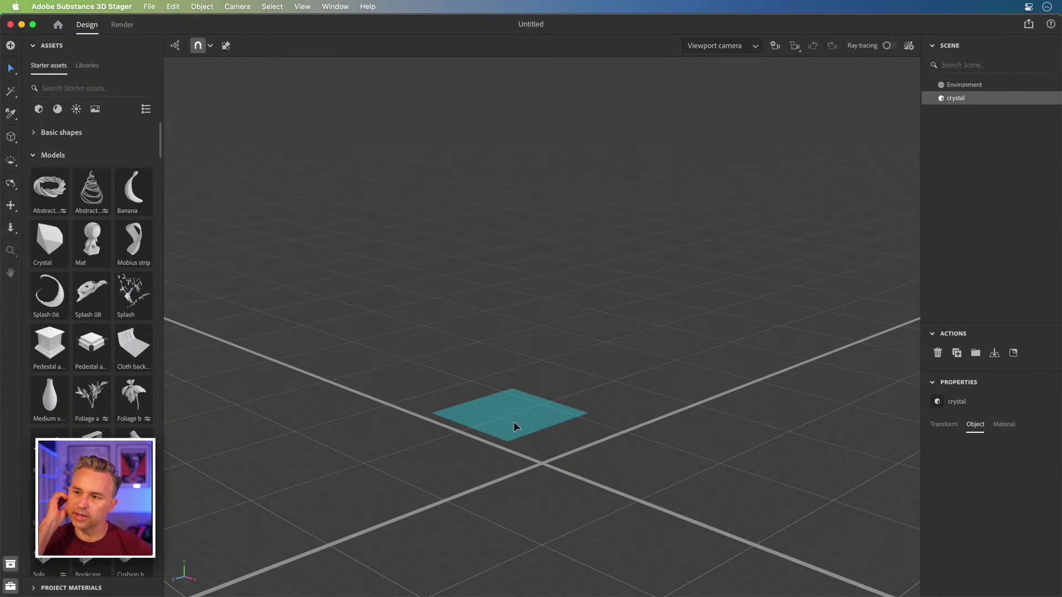
left_click(84, 66)
left_click(47, 66)
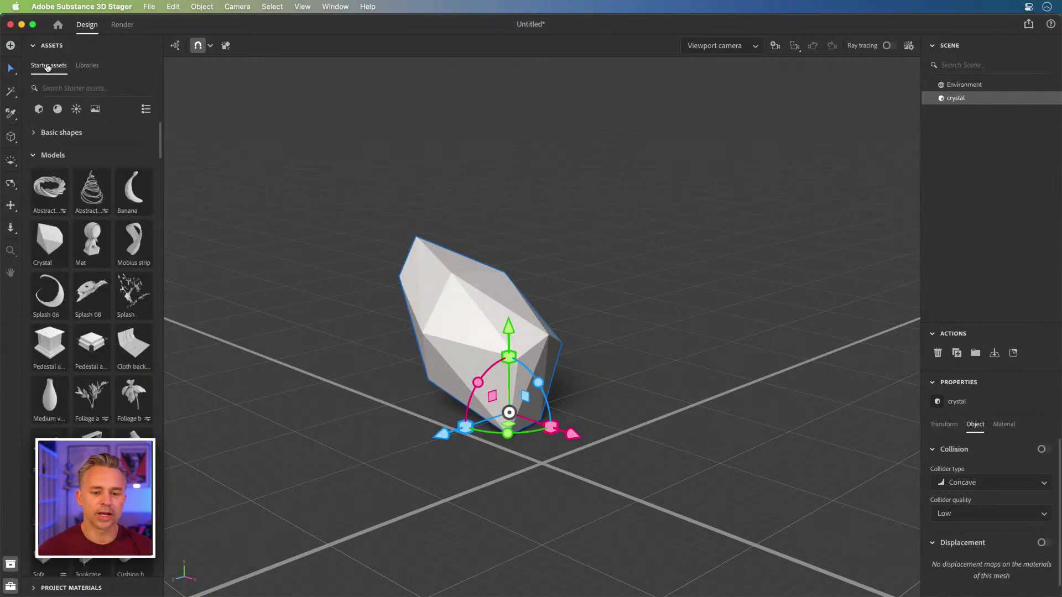
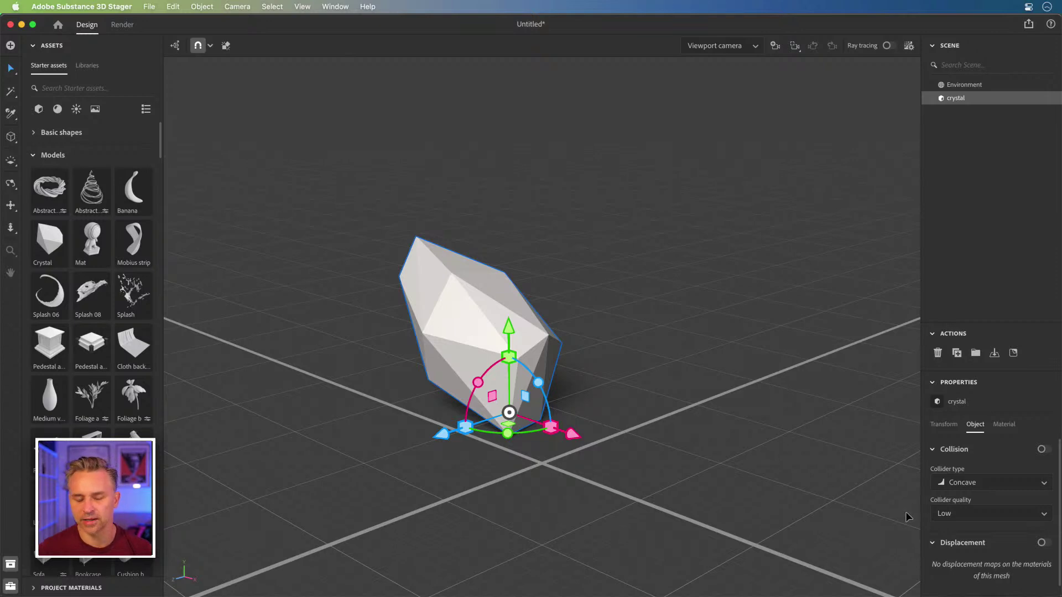
Step: Apply the Sand Stone Strata material to the crystal, disable snapping, and shift it slightly right
left_click(58, 111)
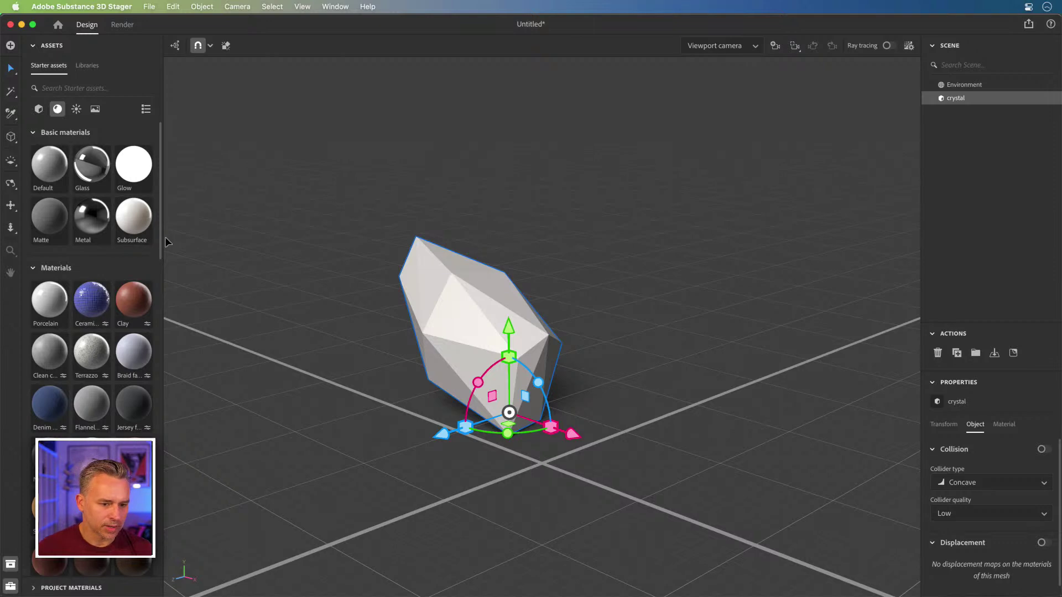
left_click_drag(160, 243, 168, 573)
scroll(152, 370, "down", 1)
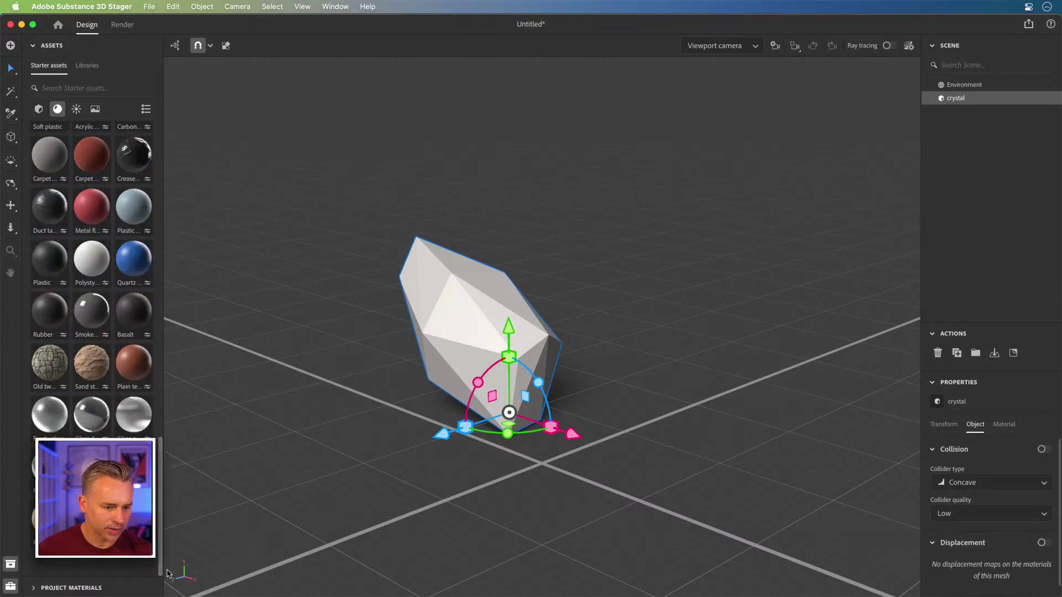
left_click_drag(82, 370, 447, 298)
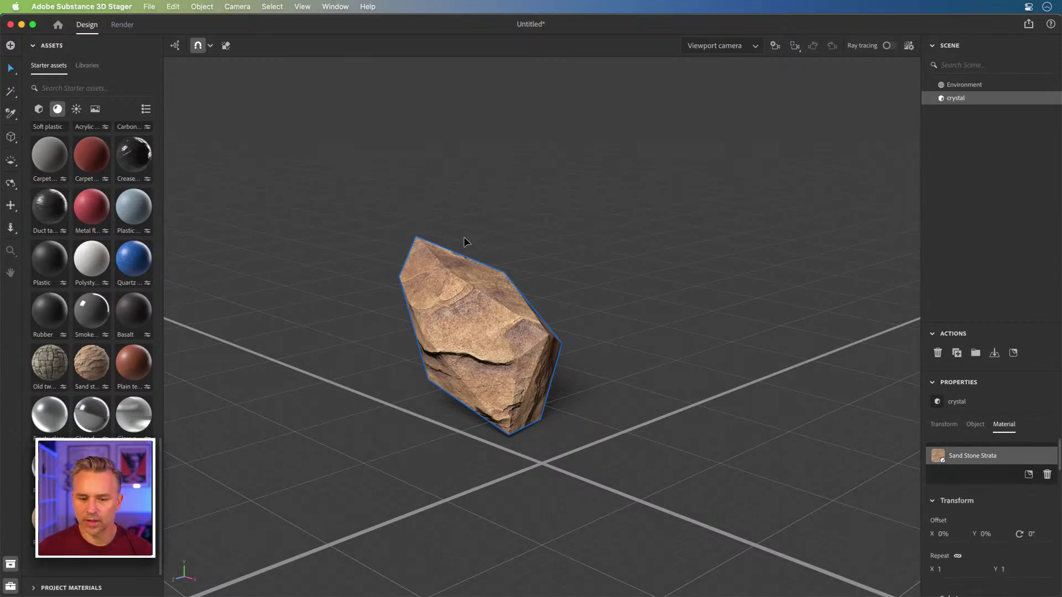
key("super+z")
left_click_drag(464, 319, 573, 317)
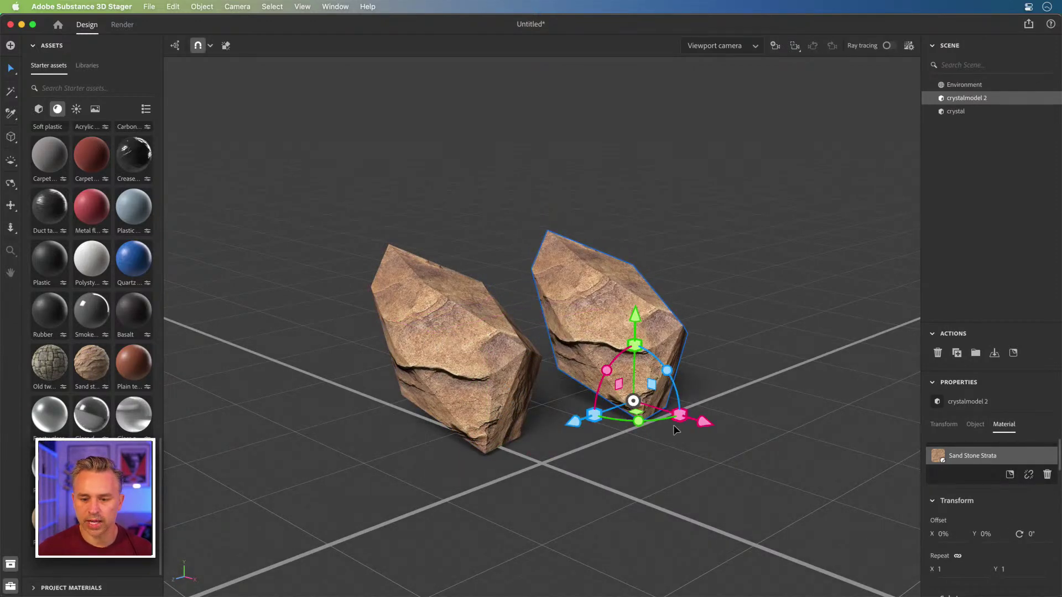
Step: Rotate and reposition the second rock on the floor, then duplicate it as a third rock
left_click_drag(579, 420, 555, 435)
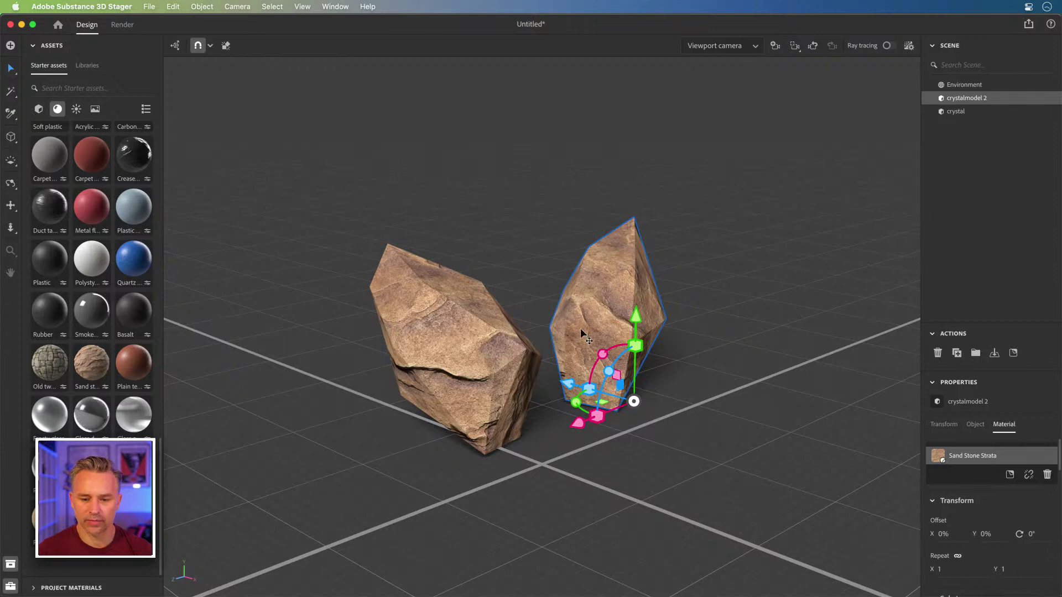
left_click_drag(612, 290, 713, 429)
key("super+d")
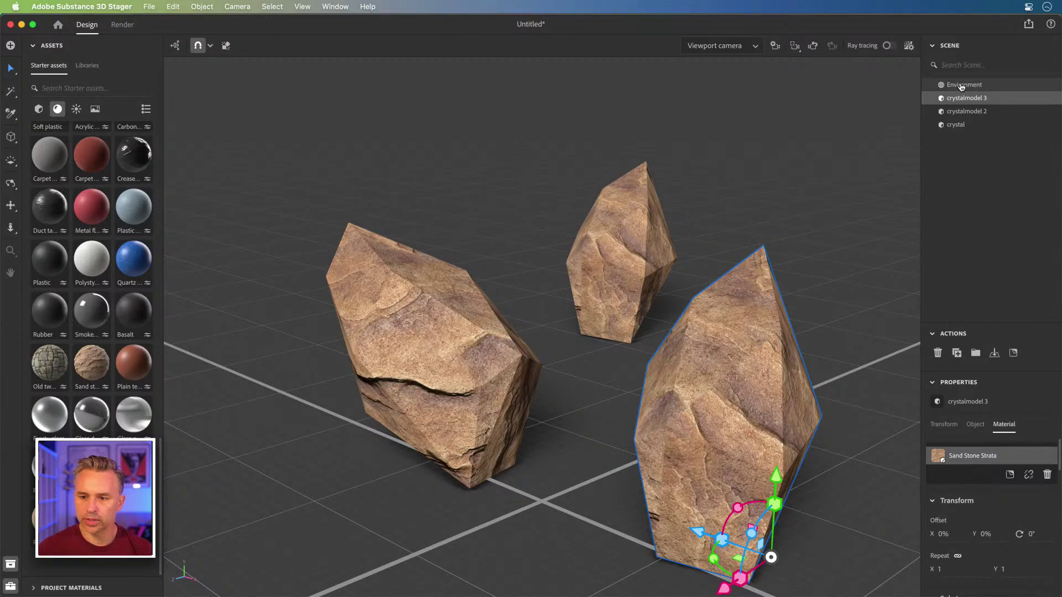
Step: Switch off the ground plane in Environment > Ground
left_click(962, 86)
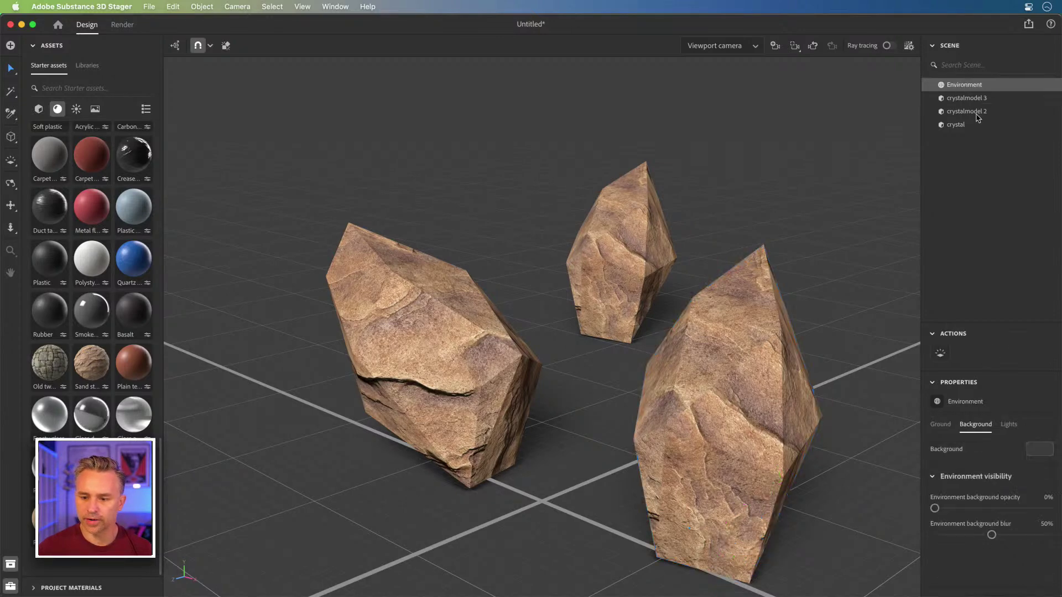
left_click(940, 424)
left_click(1043, 450)
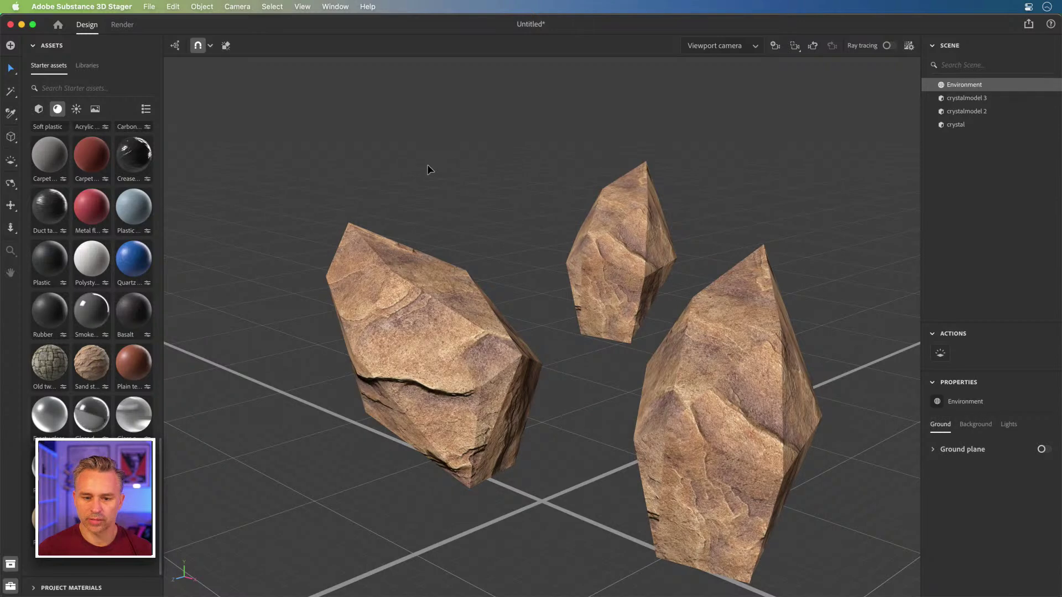
Step: Tilt the middle rock onto its side and raise it into the air
left_click(612, 264)
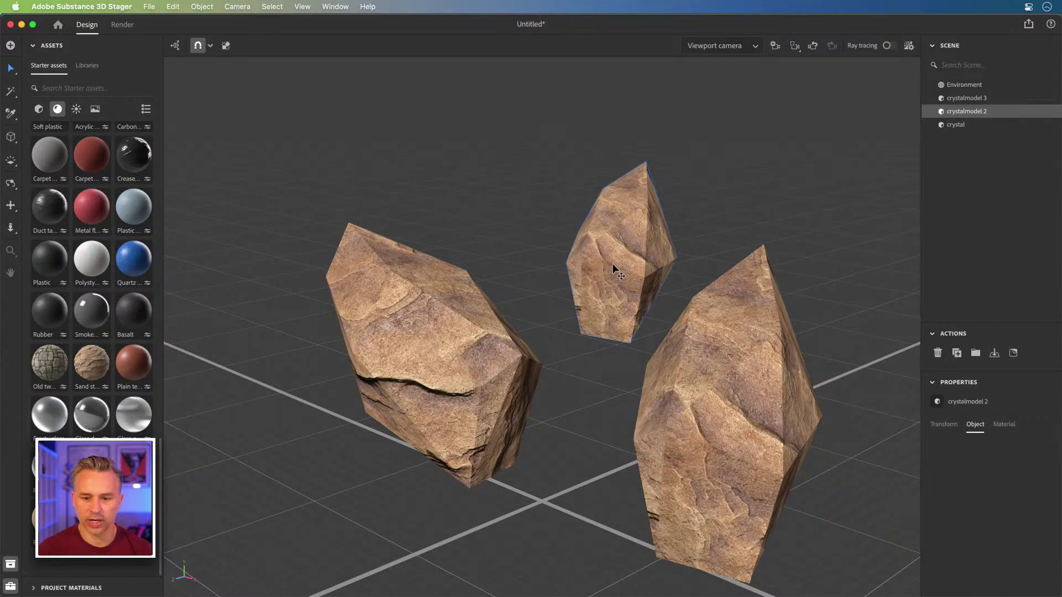
left_click_drag(621, 302, 606, 382)
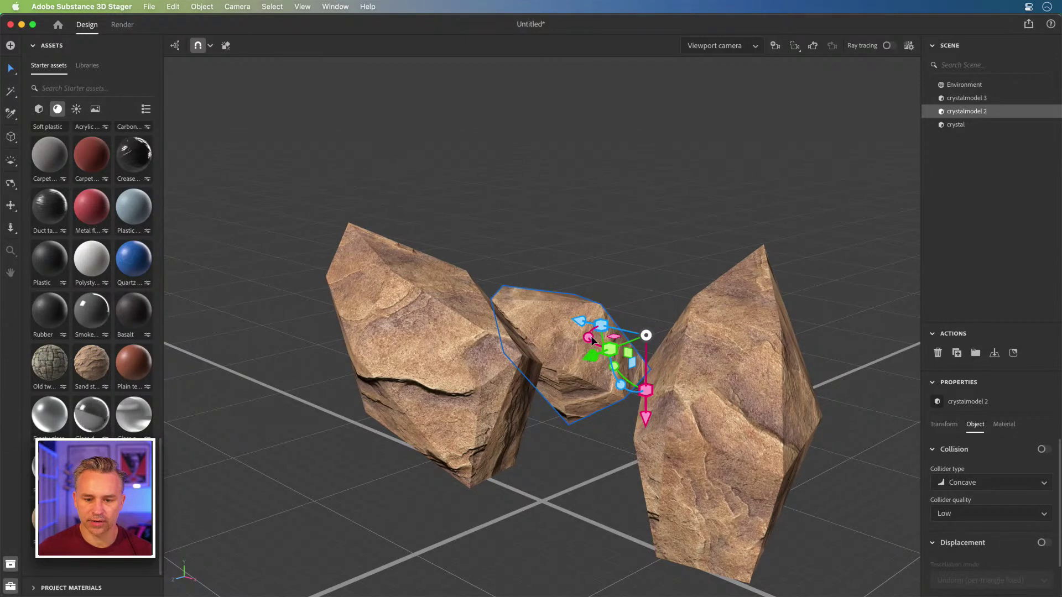
left_click_drag(595, 342, 620, 365)
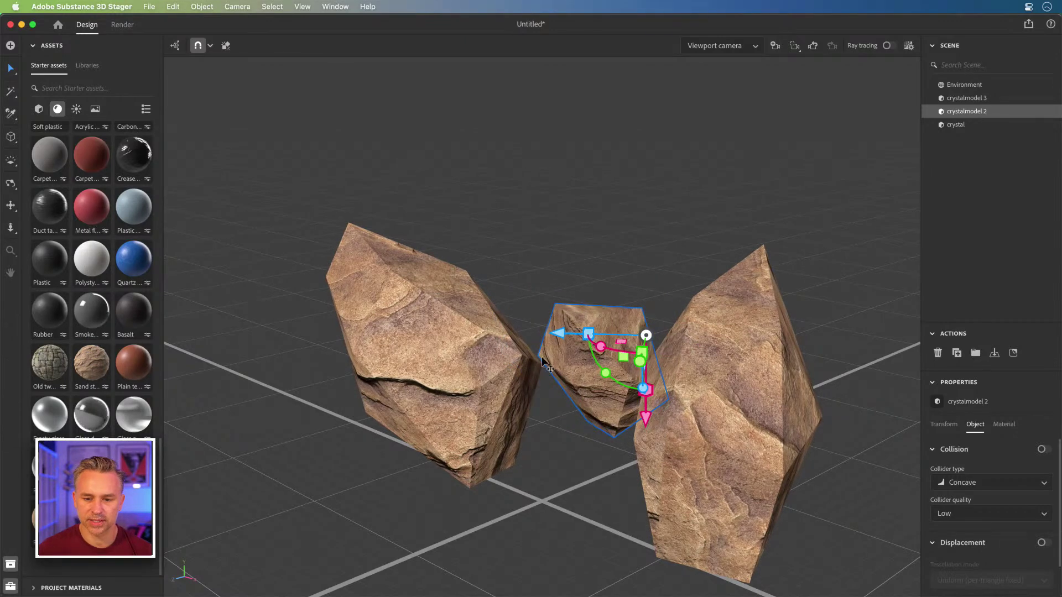
left_click_drag(647, 422, 648, 126)
Step: Turn the right rock onto its side and duplicate it as a fourth rock scaled to about 58%
left_click(679, 478)
left_click_drag(744, 516, 739, 429)
key("super+d")
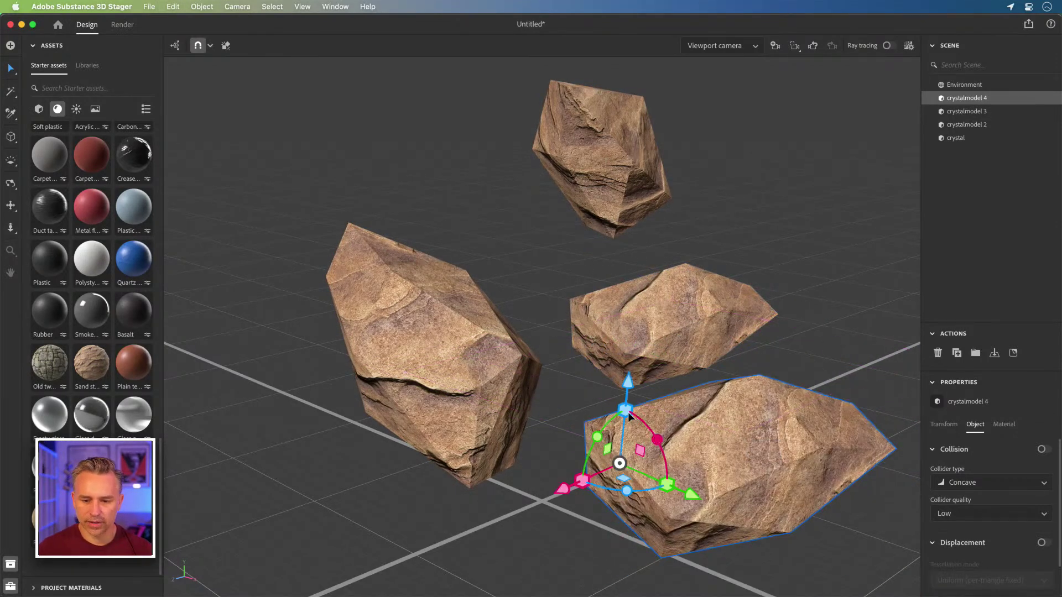
left_click_drag(625, 409, 623, 446)
left_click(951, 84)
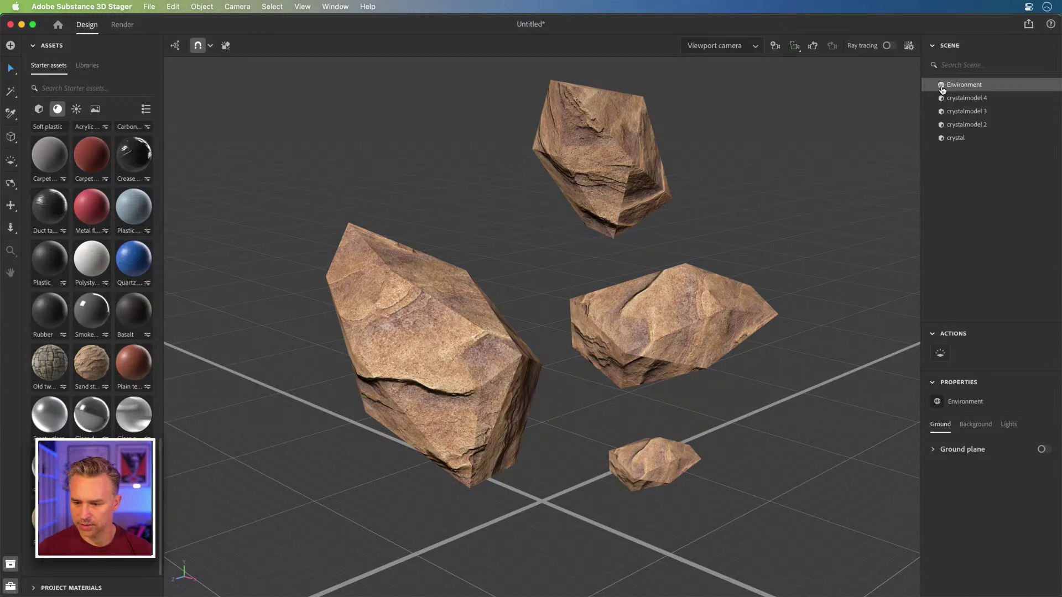
Step: Rotate the environment light to 58° to relight the rocks, then start saving with Cmd+S
left_click(949, 138)
left_click(947, 85)
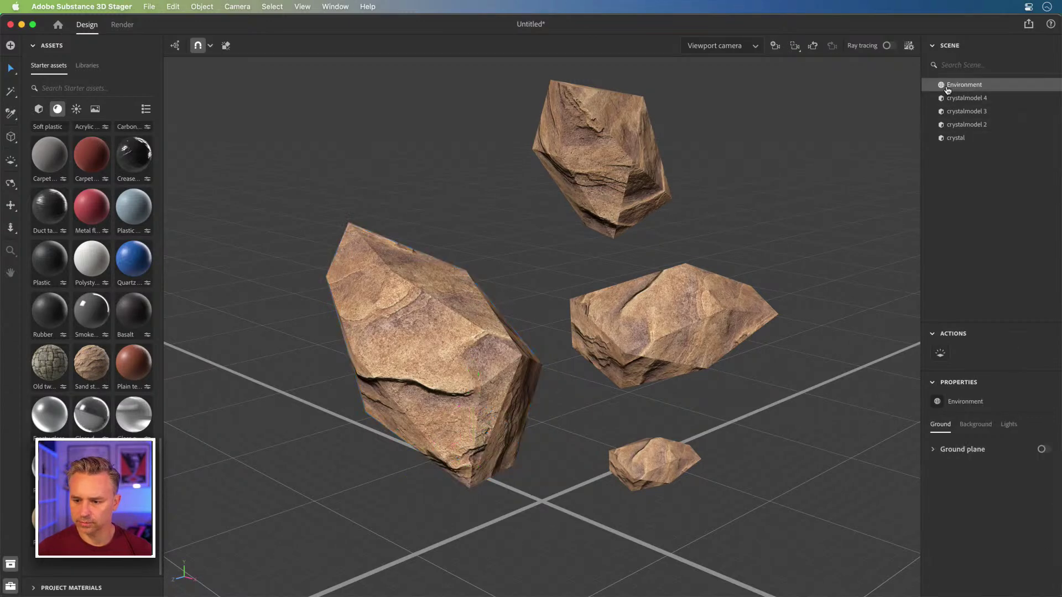
left_click(1008, 424)
scroll(1001, 502, "down", 2)
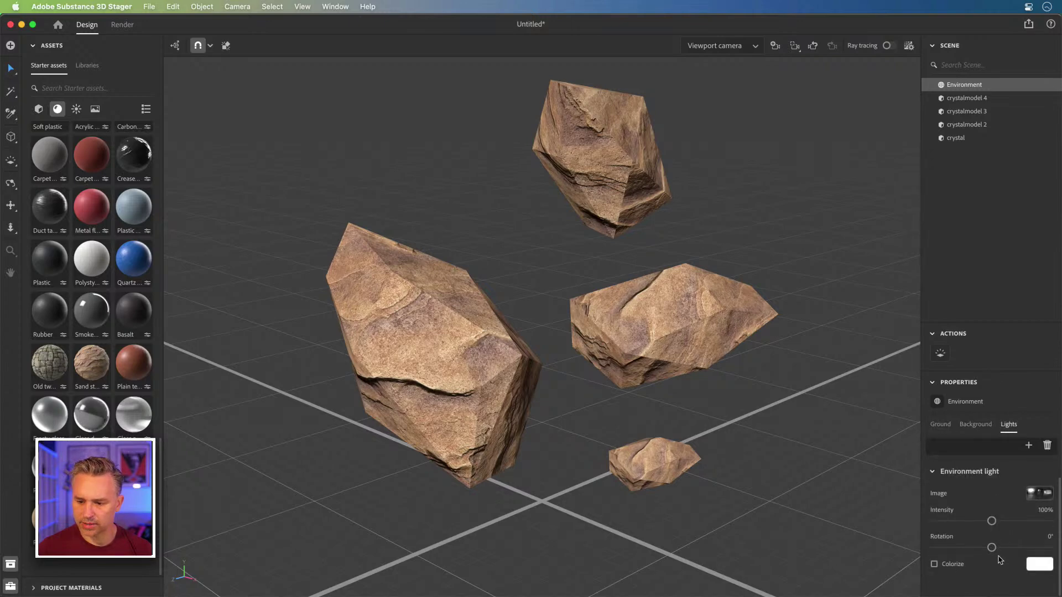
left_click_drag(991, 548, 1010, 548)
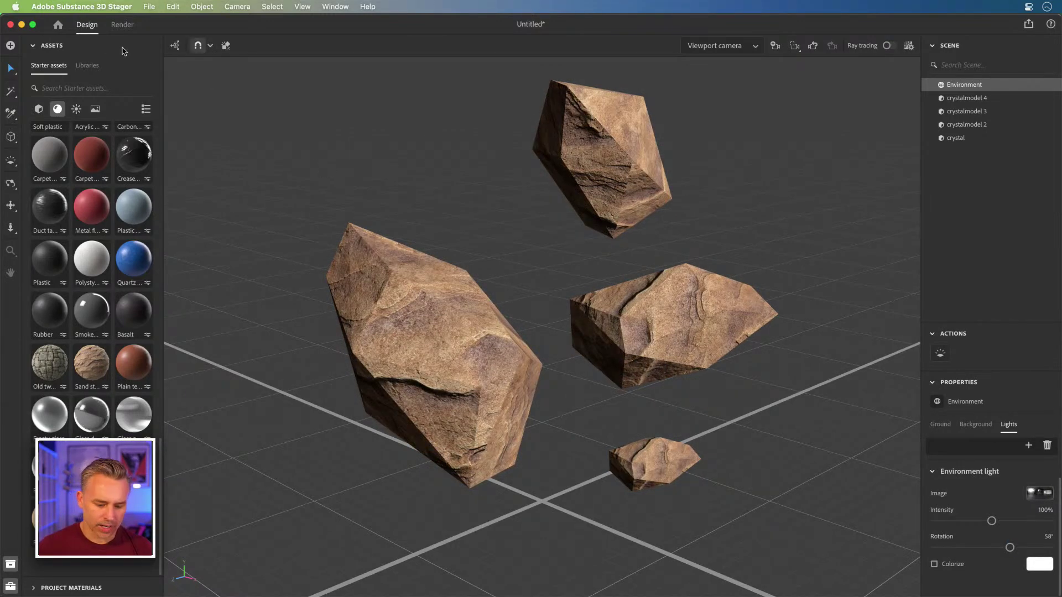
key("super+s")
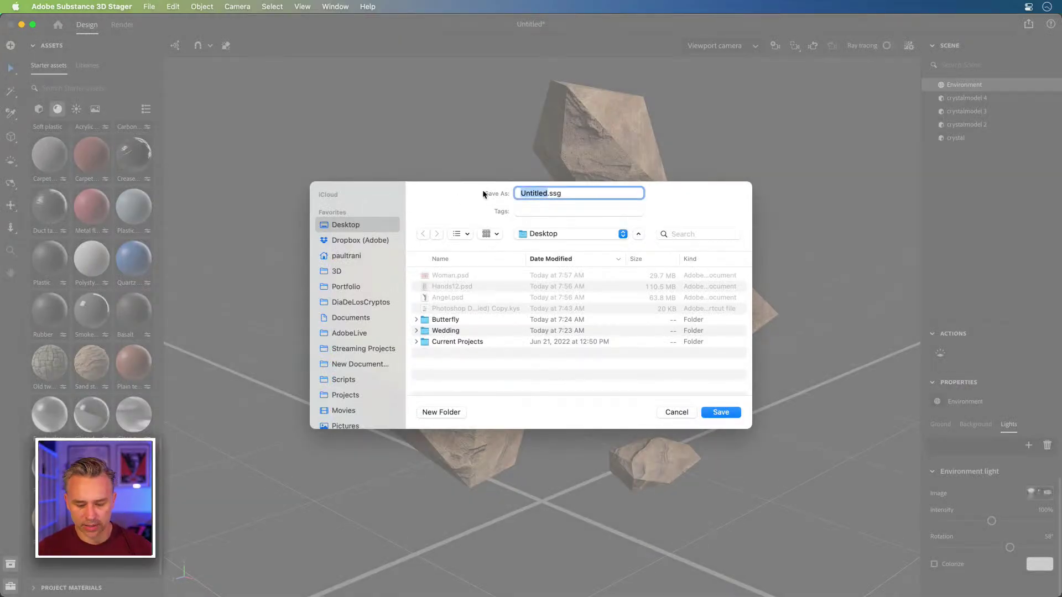
Step: Save the scene as Rocks and bring up the Render workspace
type("Rocks")
key("Return")
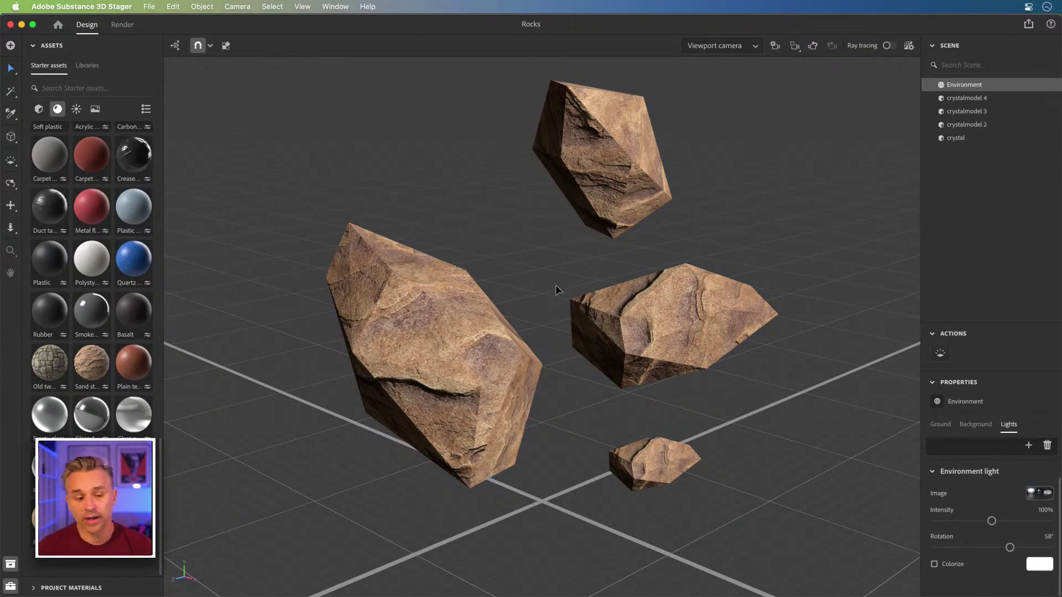
left_click(119, 26)
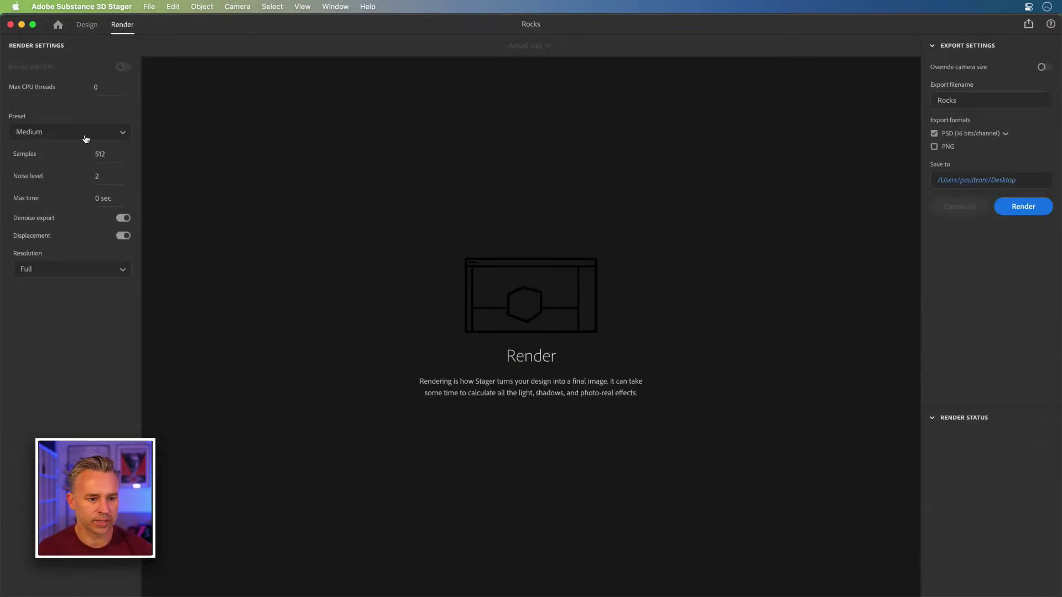
Step: Start rendering the Rocks image, then minimize Stager to return to Photoshop
left_click(1023, 207)
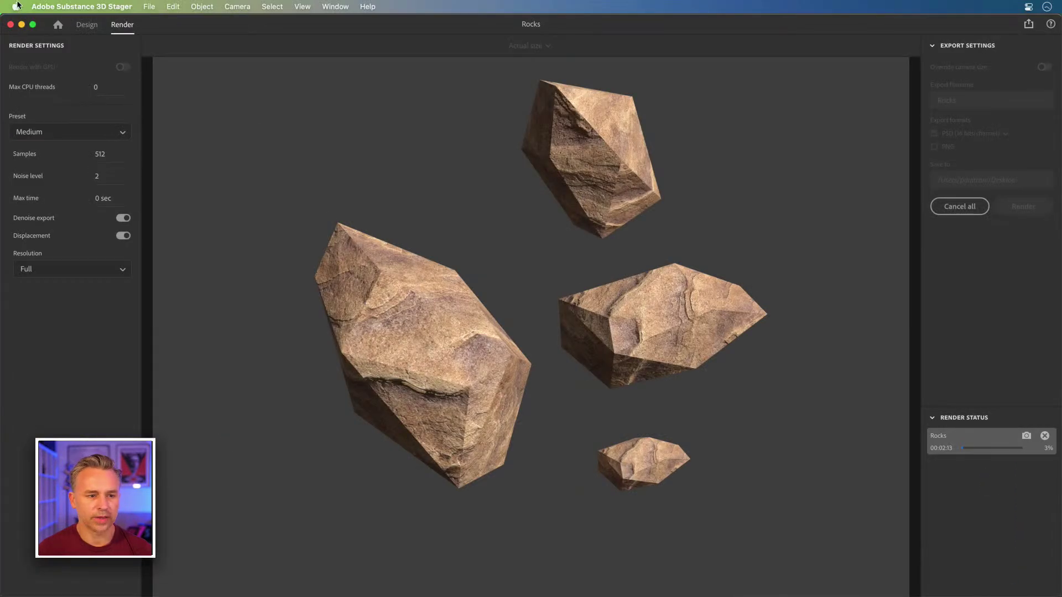
left_click(22, 24)
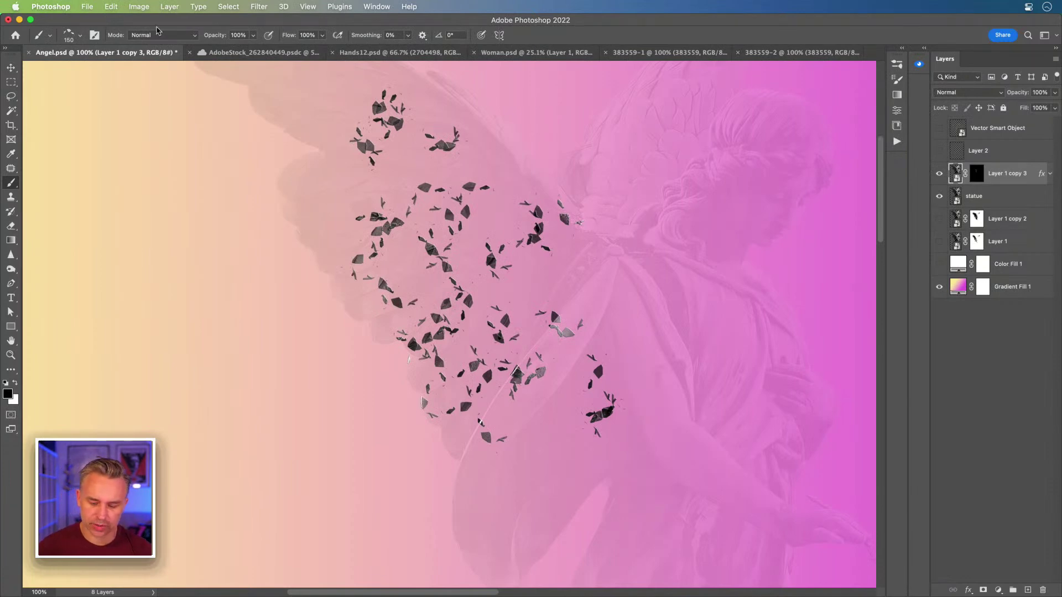
Step: Paint white on Layer 1 copy 3's mask with a larger brush to reveal more wing shards
key("super+equal")
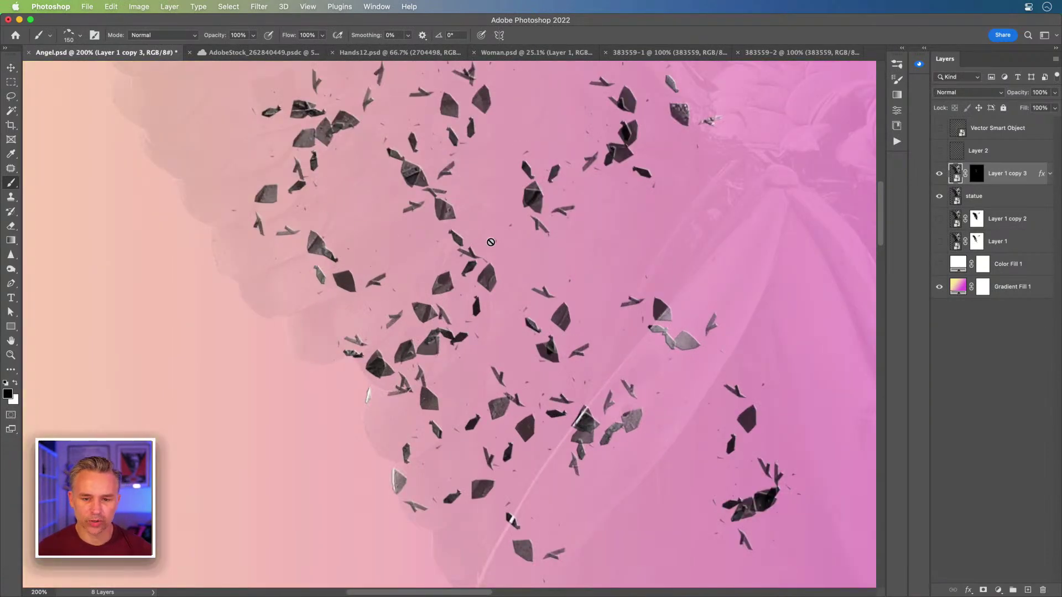
left_click(977, 178)
key("x")
key("bracketright")
key("bracketright")
key("bracketright")
key("bracketright")
left_click(608, 248)
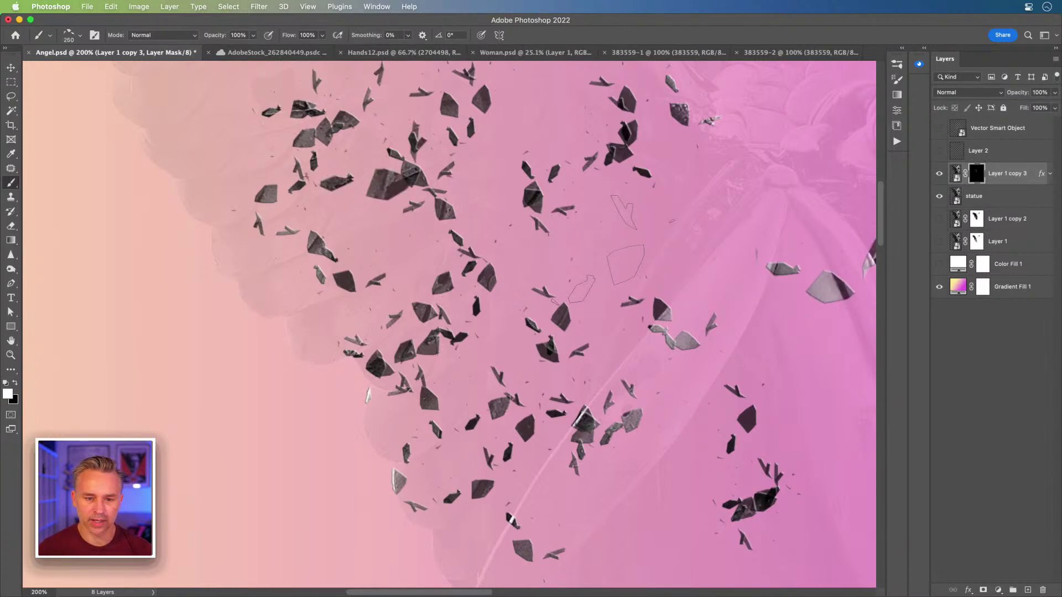
key("super+minus")
key("super+minus")
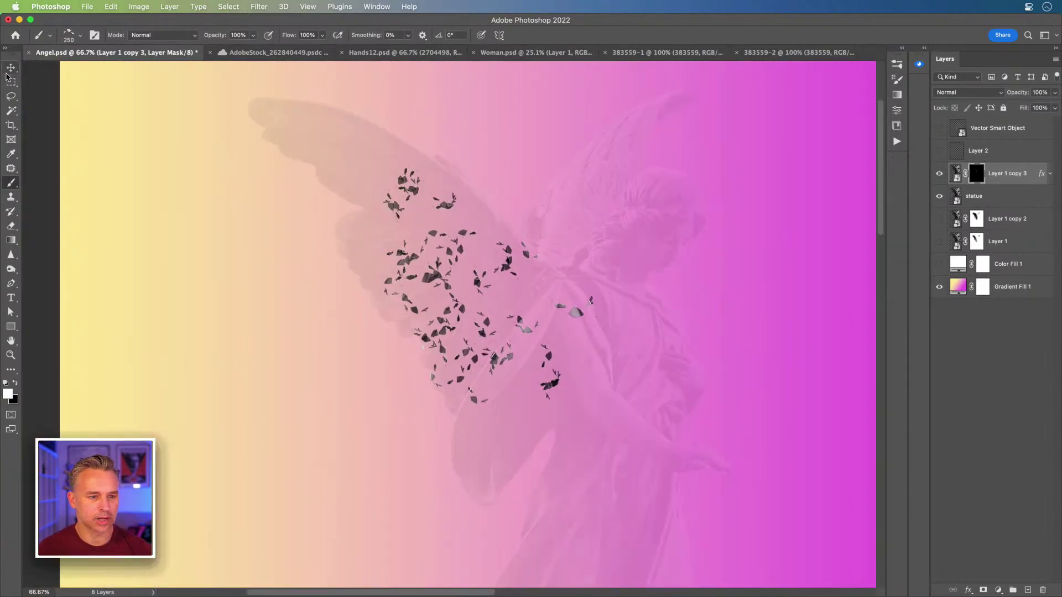
Step: Rename Layer 1 copy 3 to rocks and duplicate it as rocks copy
left_click(10, 66)
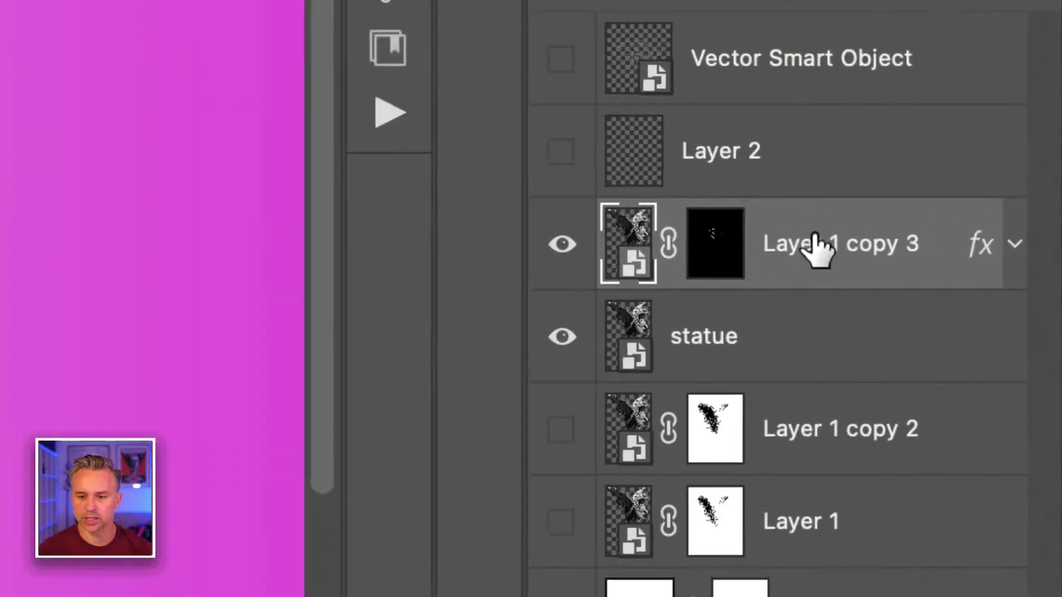
double_click(1000, 174)
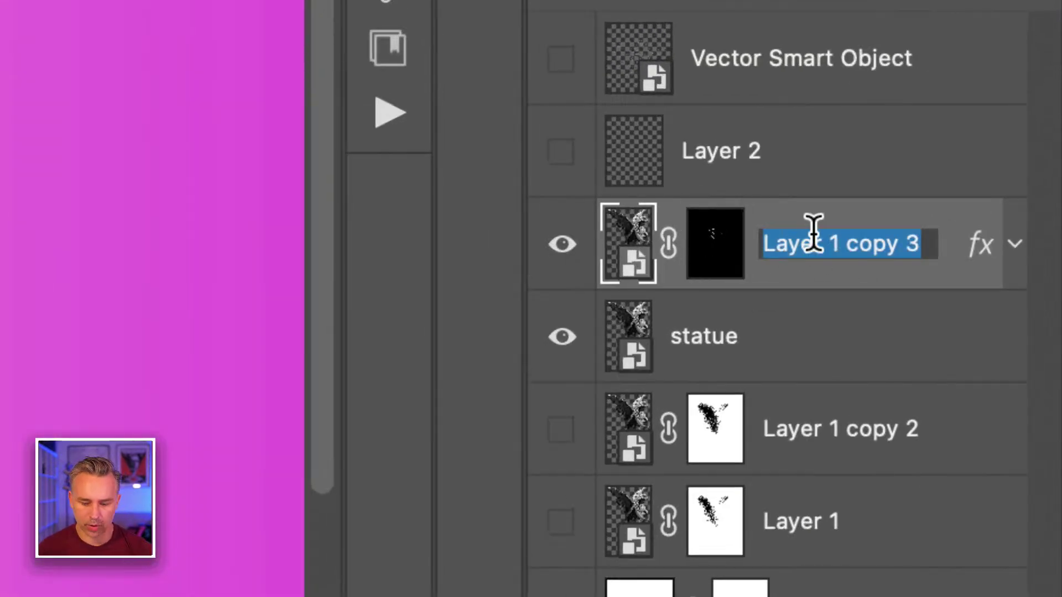
type("rocks")
key("Return")
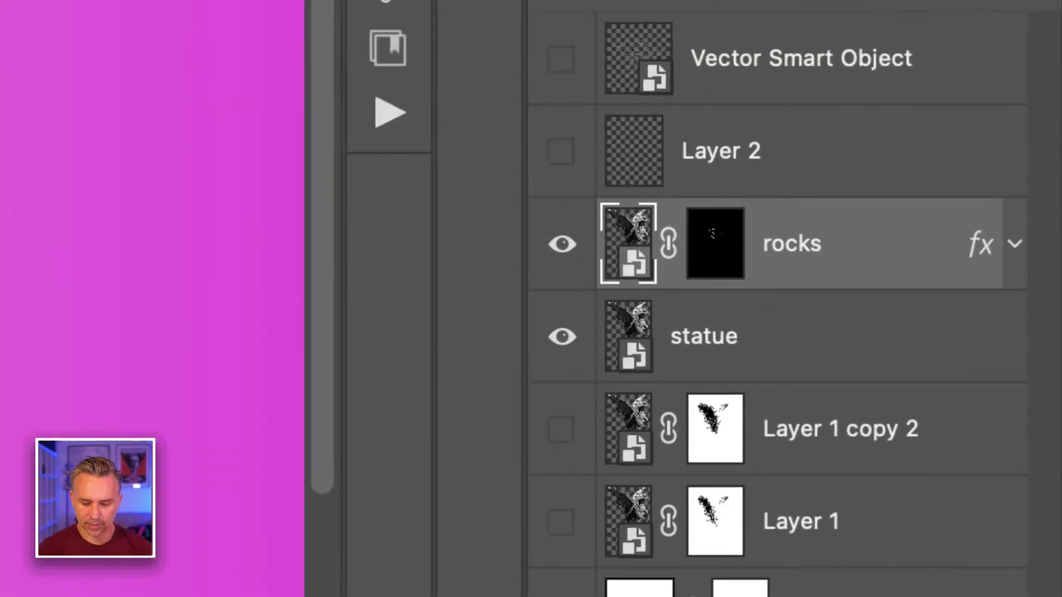
key("super+j")
left_click(713, 246)
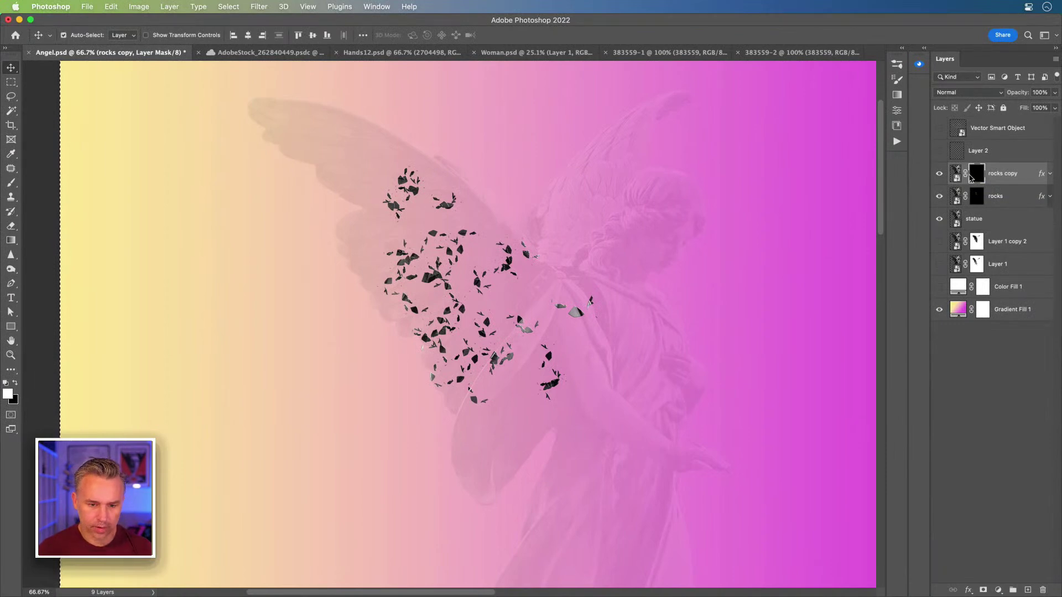
Step: Hide the rocks layer and paint scattered rock fragments on the rocks copy mask
left_click(939, 196)
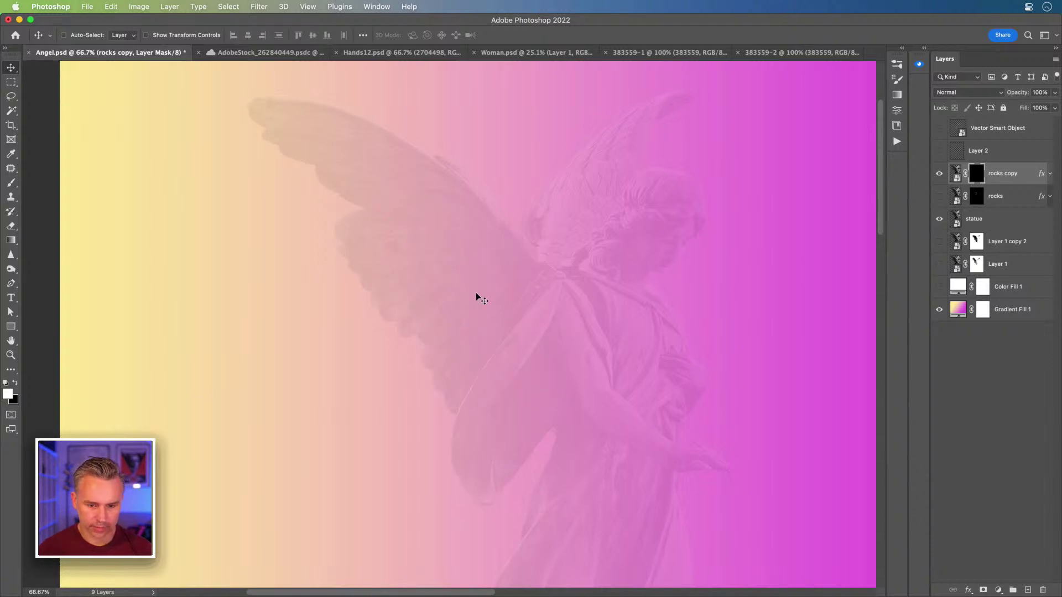
key("b")
mouse_move(630, 410)
left_mouse_down()
mouse_move(592, 473)
mouse_move(574, 408)
mouse_move(596, 366)
mouse_move(588, 354)
left_mouse_up()
key("]")
key("]")
key("]")
left_click(569, 330)
left_click(539, 305)
left_click(591, 239)
left_click(501, 365)
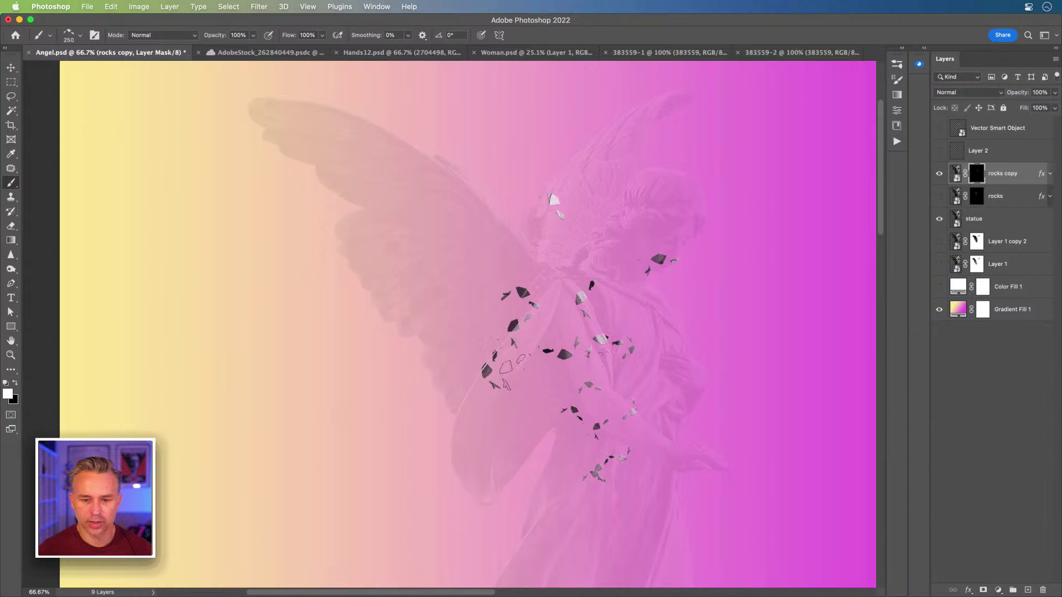
Step: Move the rocks copy fragments left over the wing, and the rocks layer left and down
left_click(10, 70)
left_click_drag(576, 240, 413, 254)
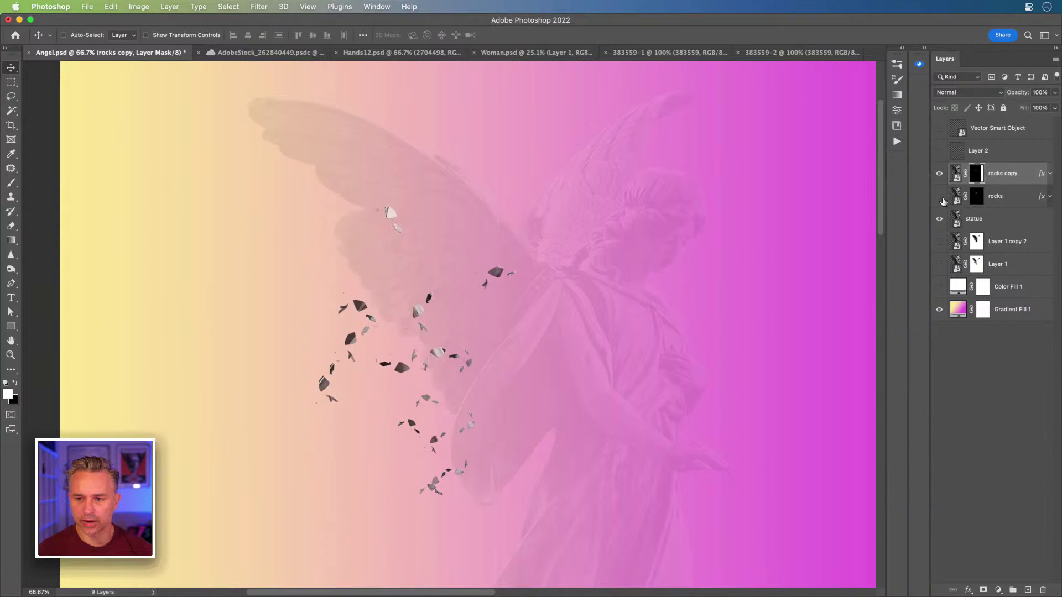
left_click(1014, 198)
left_click_drag(357, 255, 376, 310)
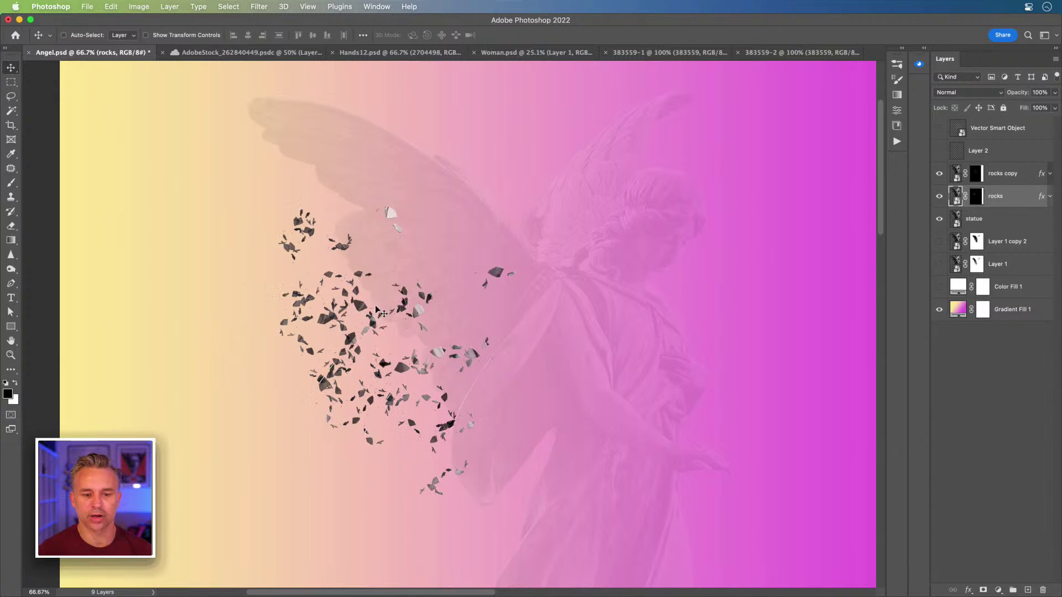
left_click(999, 176)
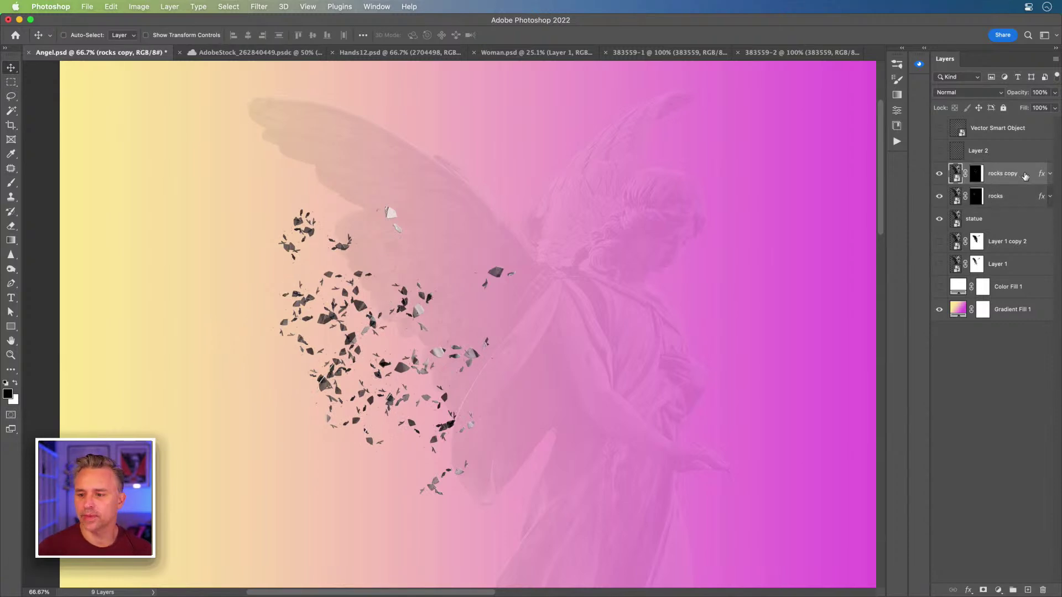
key("super+l")
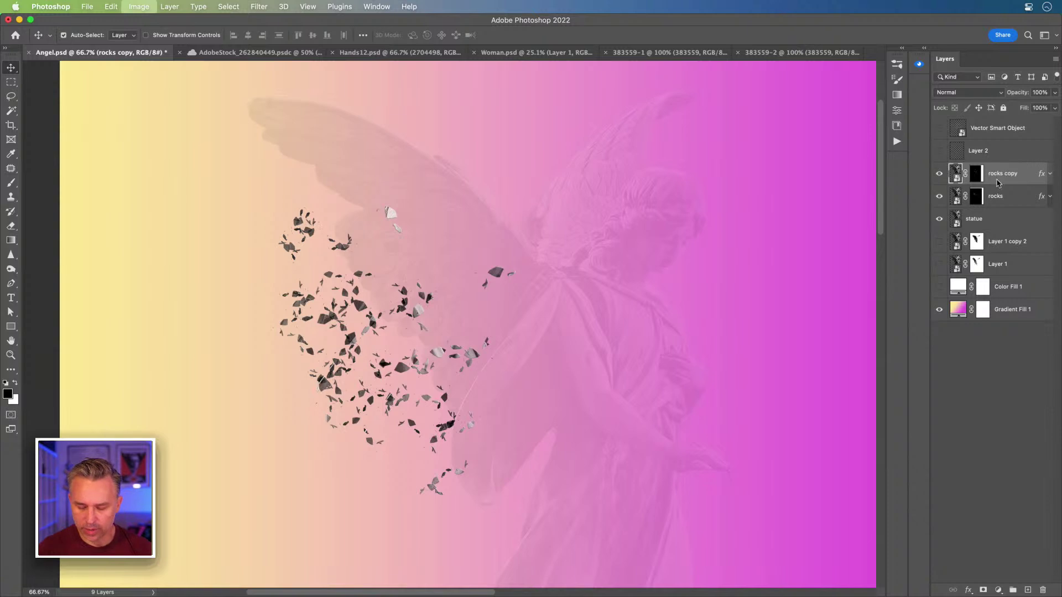
Step: Brighten rocks copy with Levels white input 198, then hide the statue and show Layer 1 copy 2
left_click_drag(432, 261, 490, 264)
left_click_drag(397, 266, 399, 266)
left_click_drag(464, 134, 585, 182)
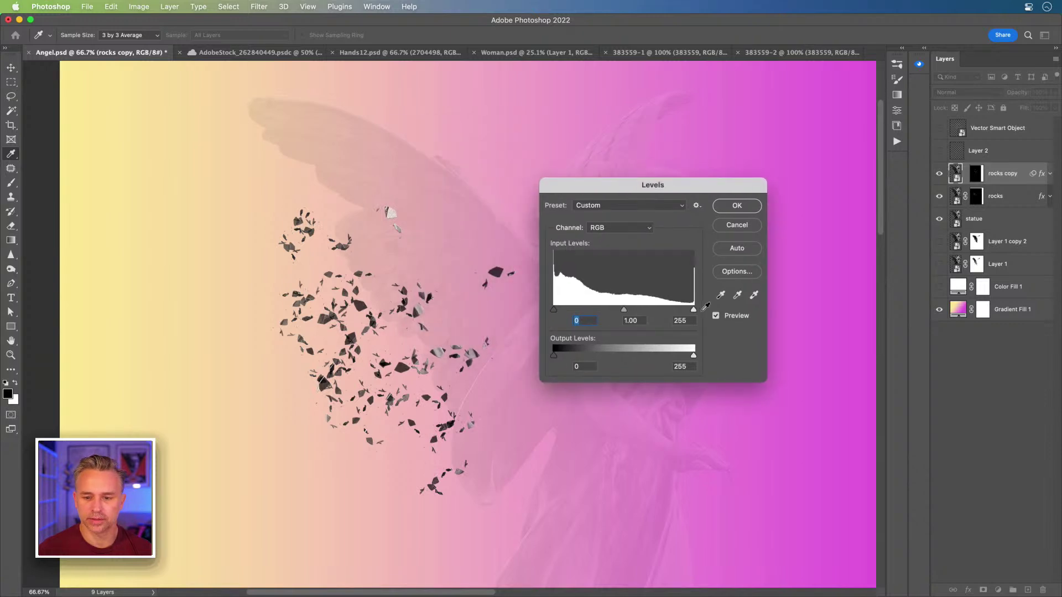
left_click_drag(693, 310, 662, 309)
left_click(715, 206)
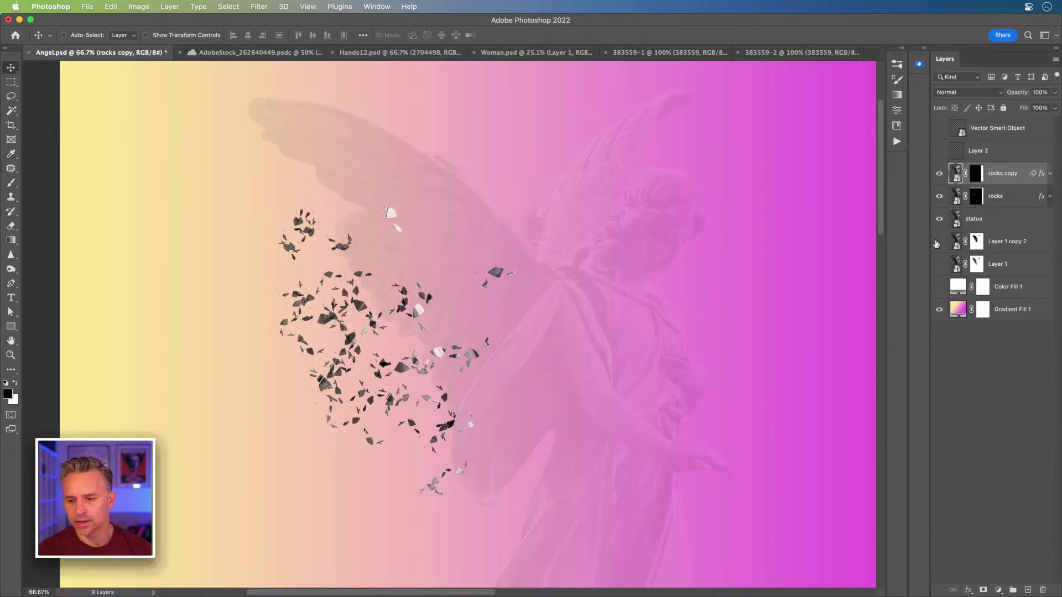
left_click(939, 219)
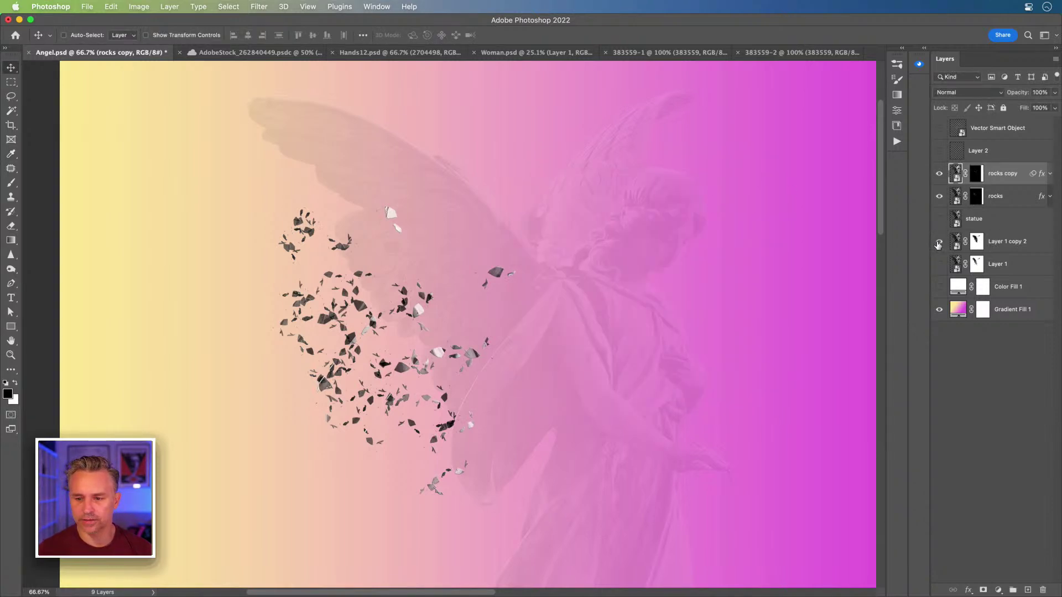
left_click(1030, 253)
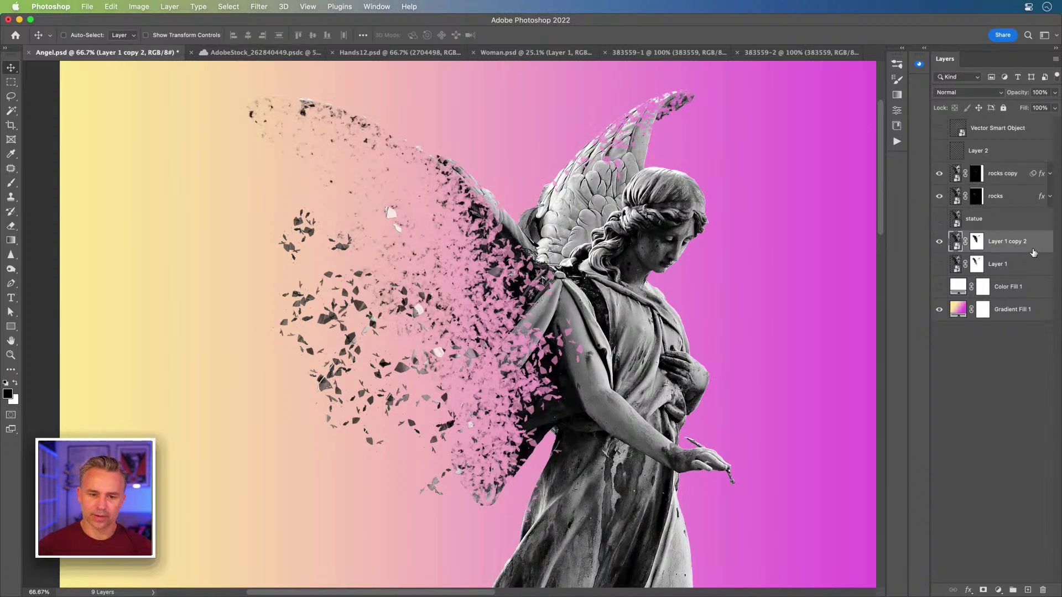
Step: Move the rocks and rocks copy layers together higher along the wing
left_click(1003, 196)
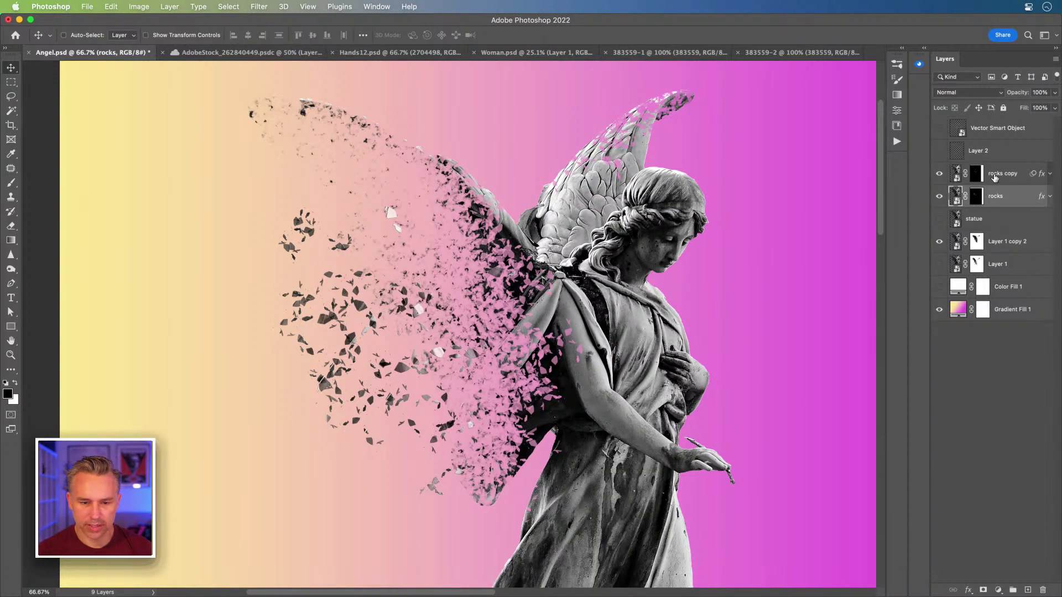
left_click(995, 175, "shift")
mouse_move(389, 229)
left_mouse_down()
mouse_move(381, 224)
mouse_move(403, 250)
mouse_move(355, 232)
mouse_move(380, 196)
mouse_move(389, 217)
left_mouse_up()
Step: Target Layer 1 copy 2's mask with the Brush tool and open Brush Settings
left_click(977, 243)
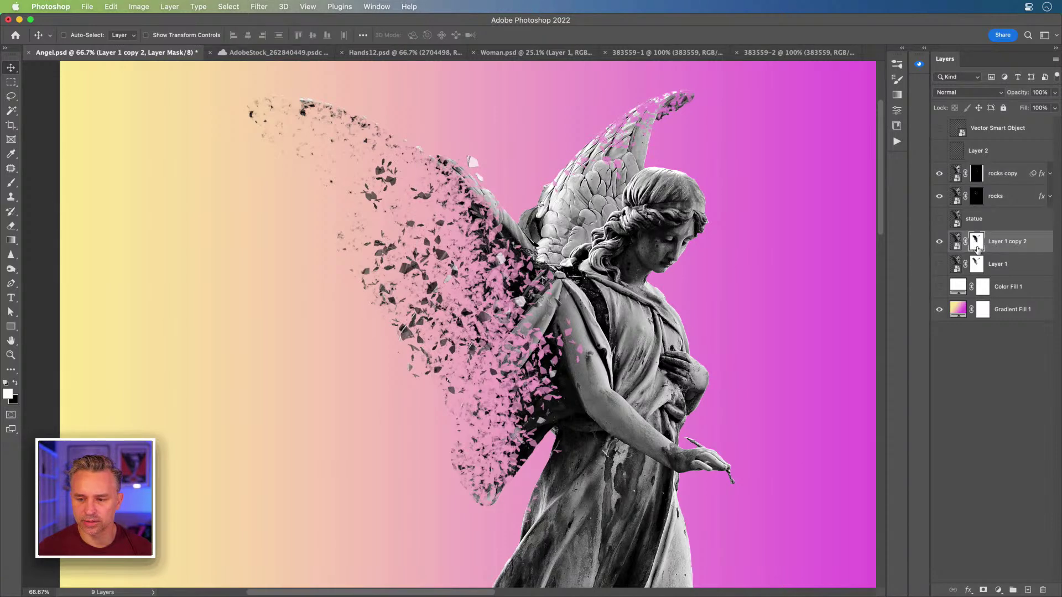
key("b")
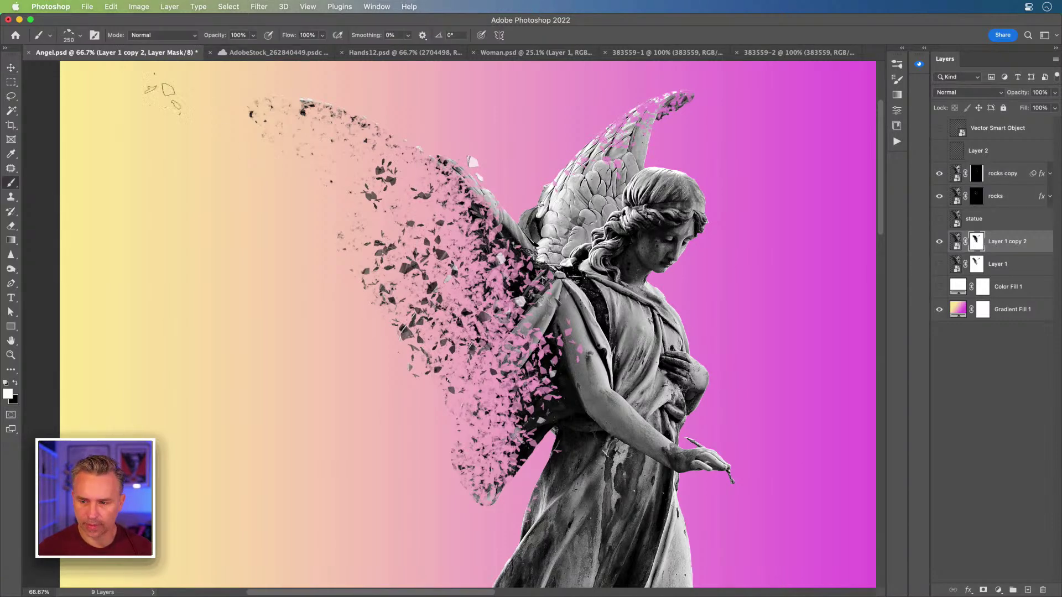
left_click(901, 49)
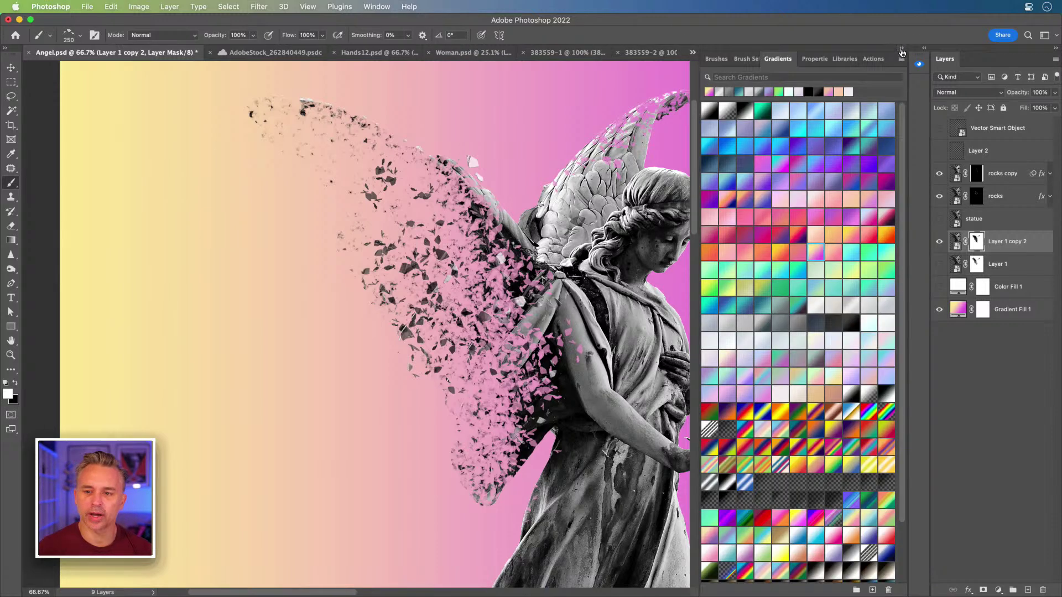
left_click(745, 60)
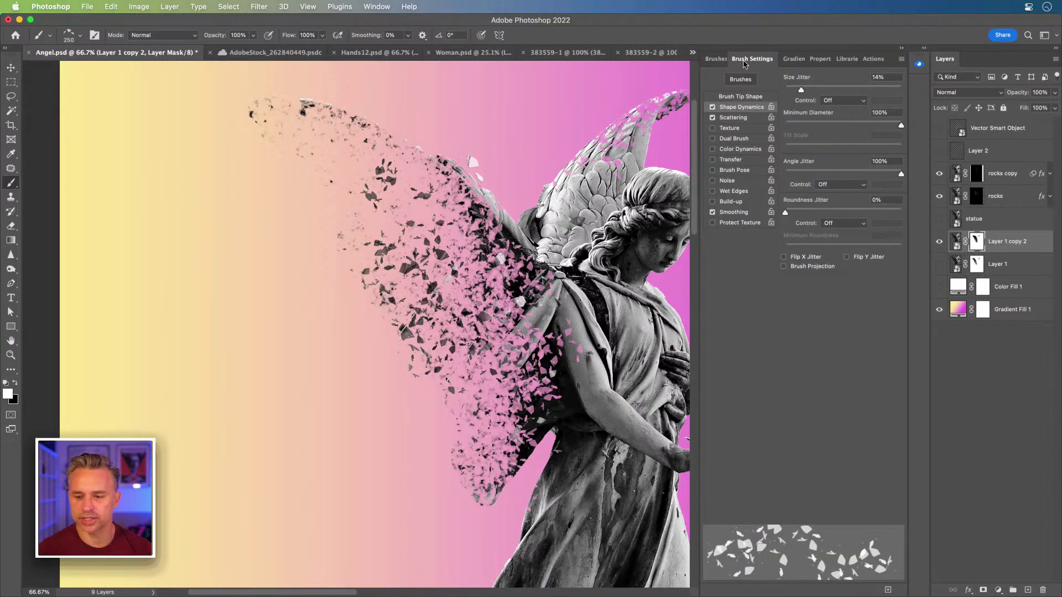
Step: Save the scatter brush as a new preset named Break Apart
left_click(902, 59)
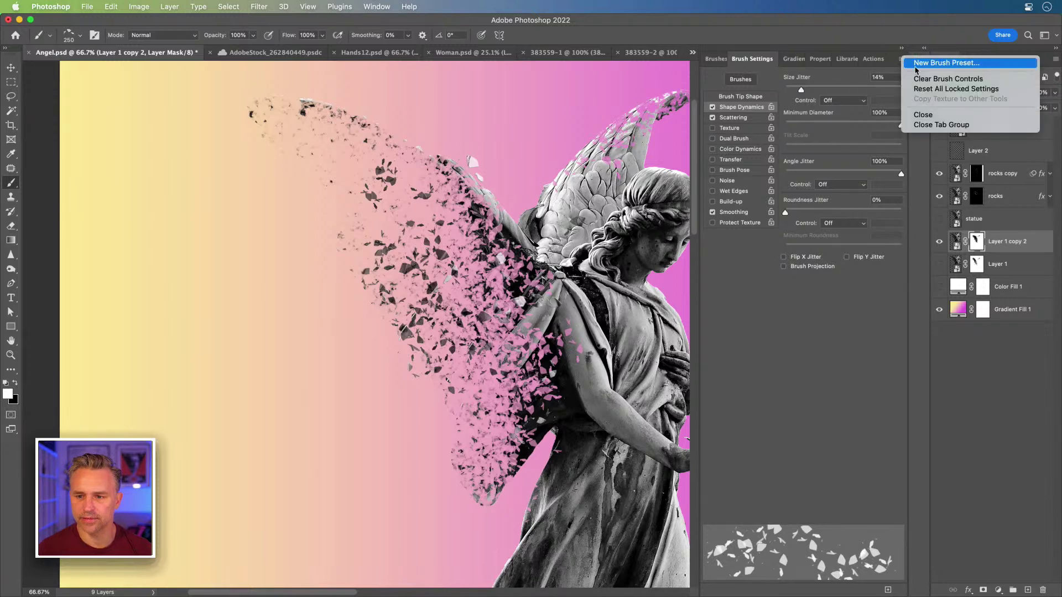
left_click(917, 66)
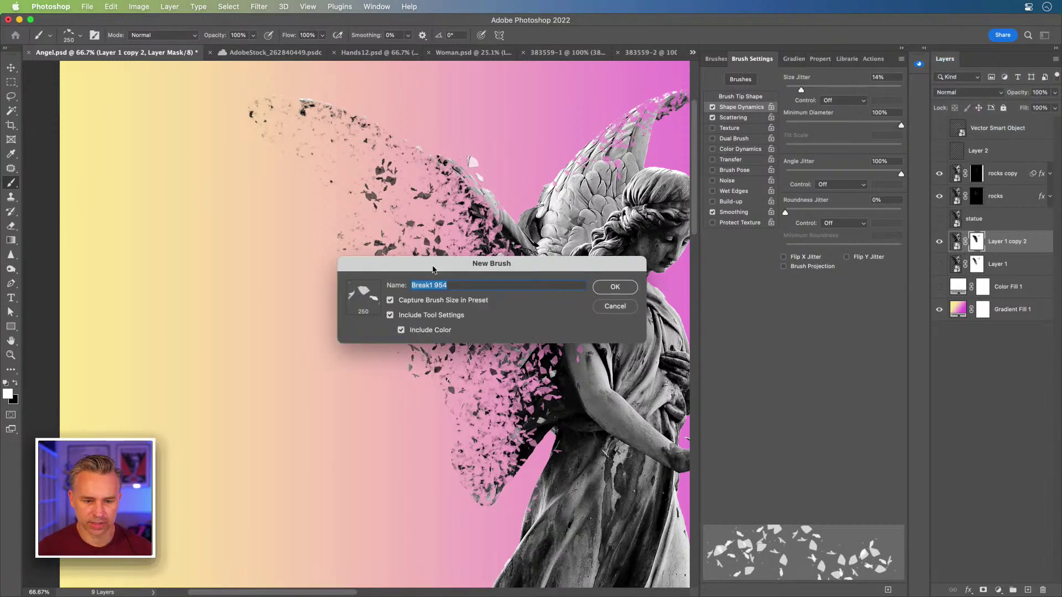
type("B")
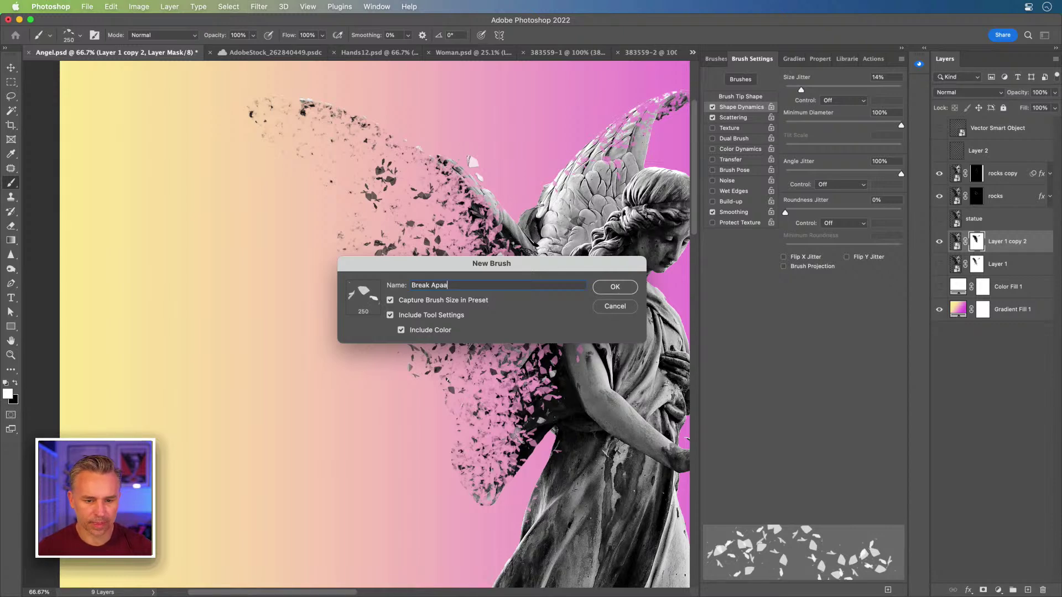
key("Return")
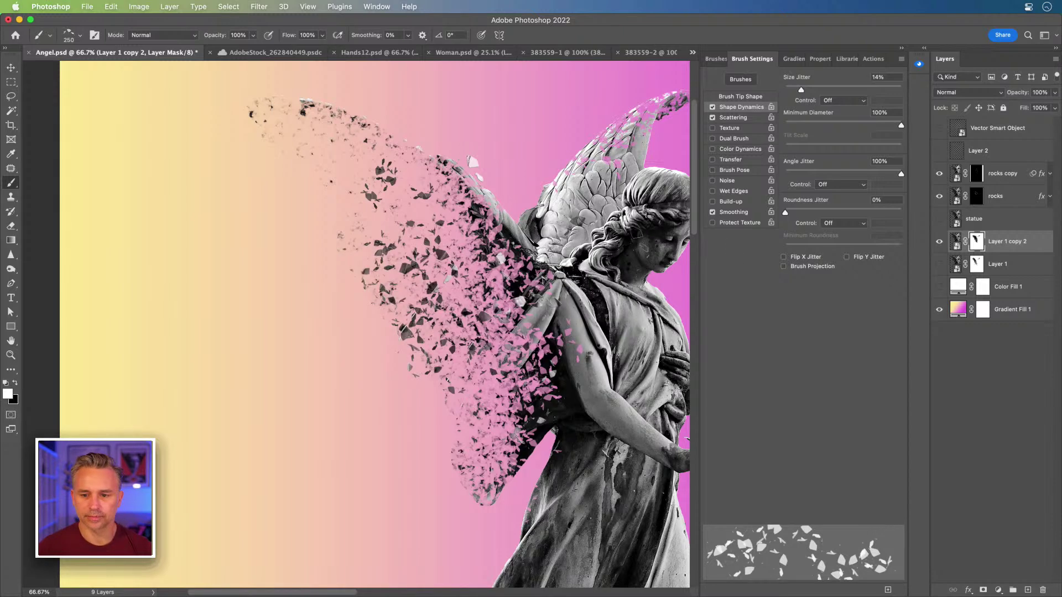
Step: Select the Hard Round brush from the brush preset picker
left_click(80, 37)
scroll(82, 177, "up", 20)
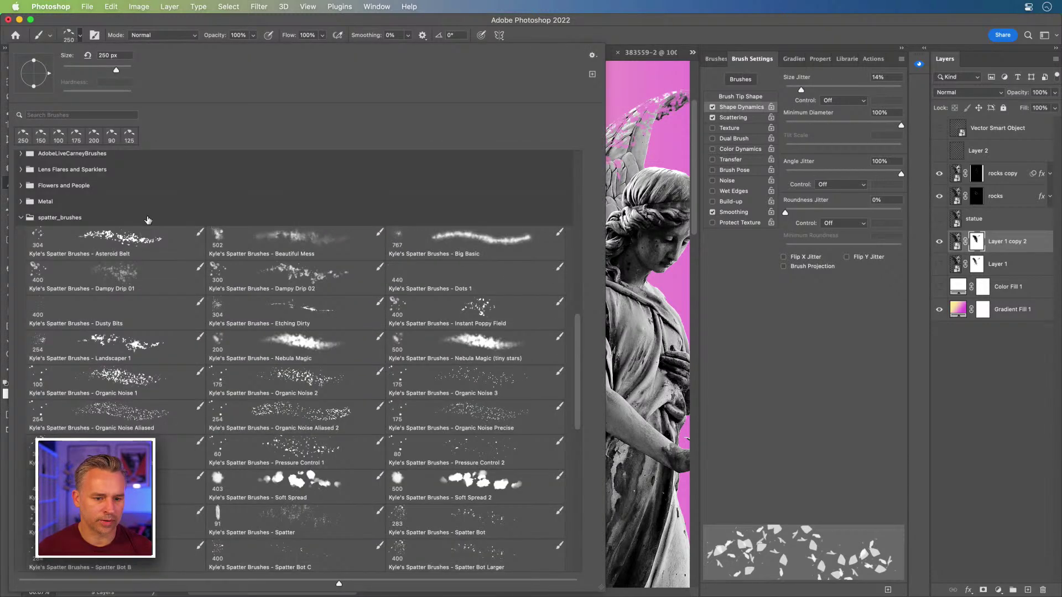
left_click(77, 183)
double_click(288, 180)
left_click(11, 96)
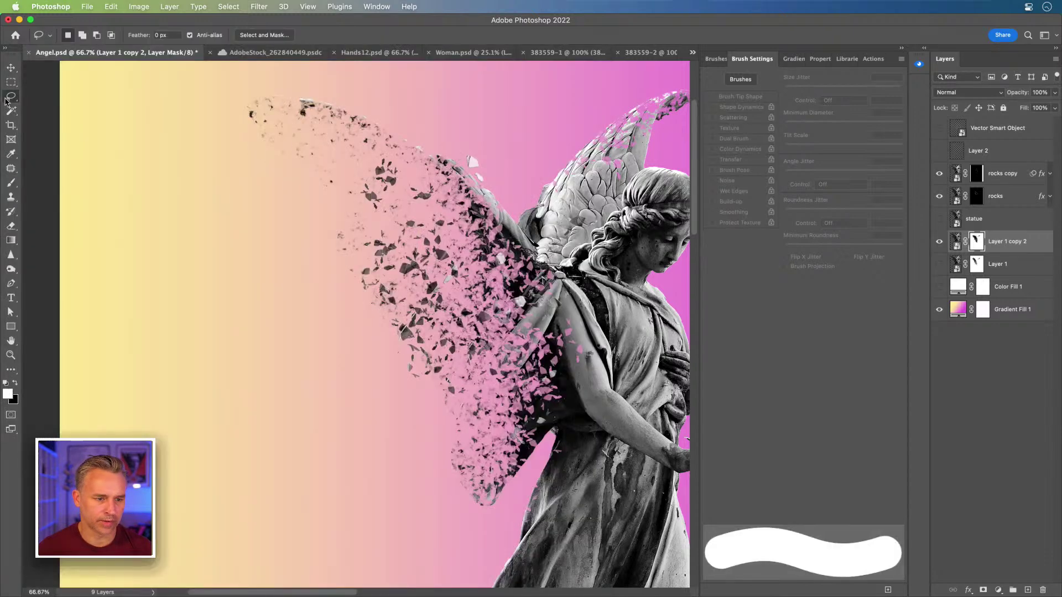
Step: Outline the upper wing, then paint black on the mask to hide the top streak and lower wing fragments
mouse_move(211, 90)
left_mouse_down()
mouse_move(350, 106)
mouse_move(437, 215)
mouse_move(447, 255)
left_mouse_up()
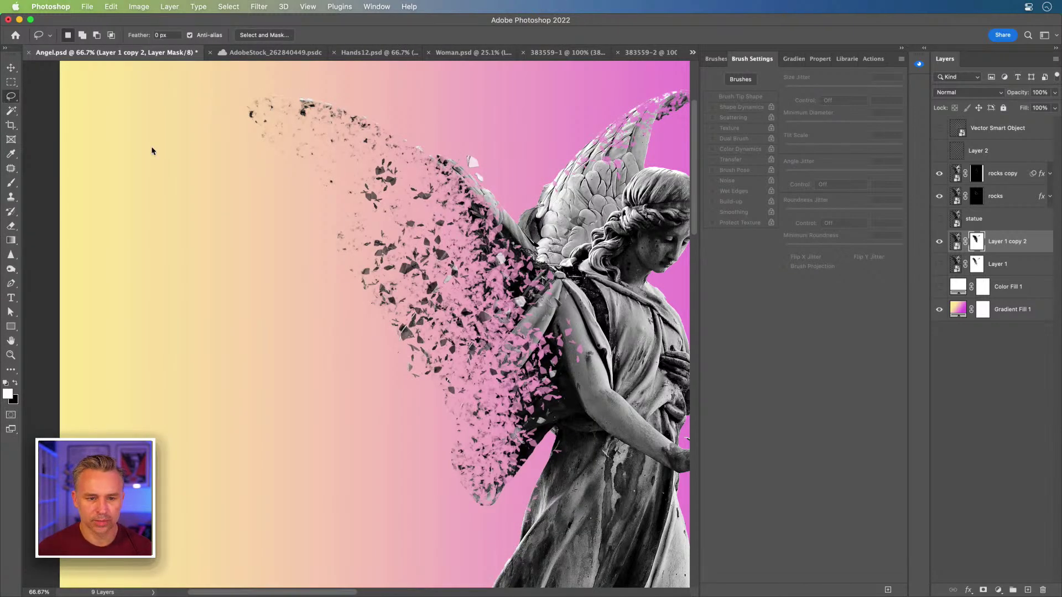
mouse_move(225, 95)
left_mouse_down()
mouse_move(412, 161)
mouse_move(295, 122)
mouse_move(271, 130)
mouse_move(395, 122)
mouse_move(406, 139)
left_mouse_up()
key("b")
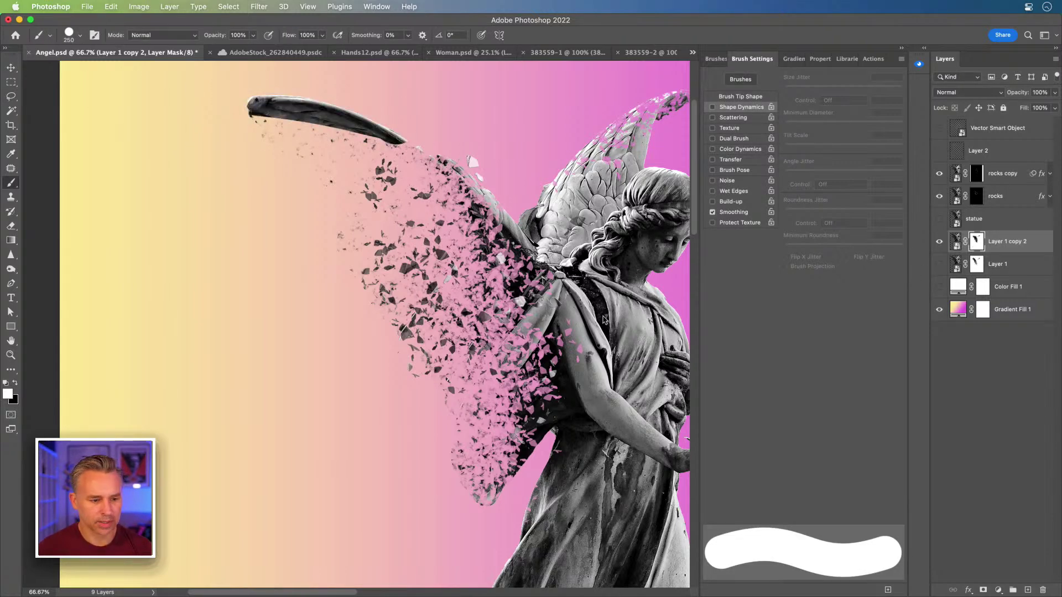
key("x")
left_click_drag(237, 105, 361, 120)
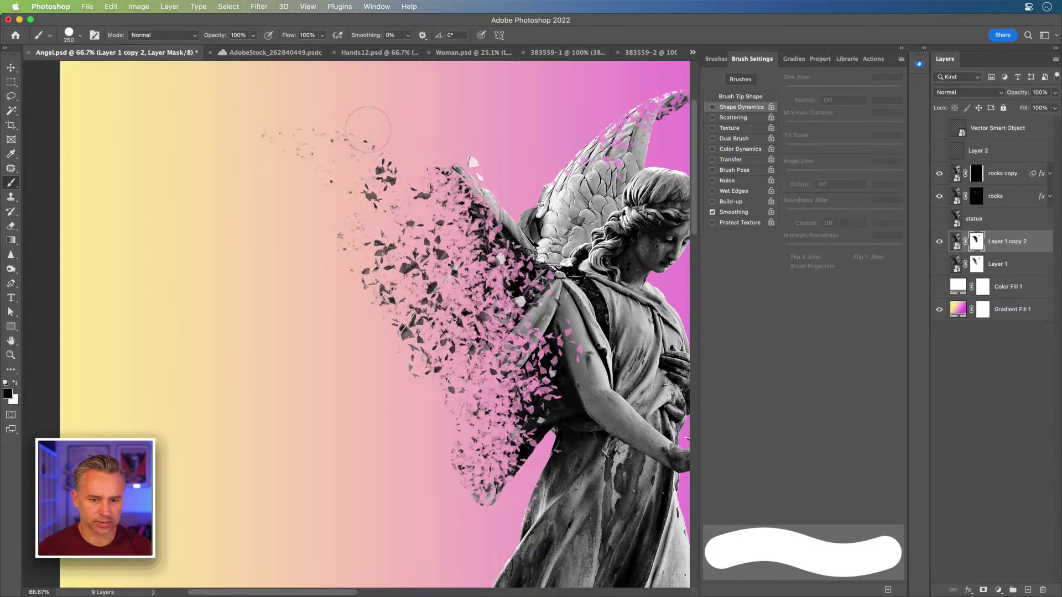
key("bracketleft")
key("bracketleft")
key("bracketleft")
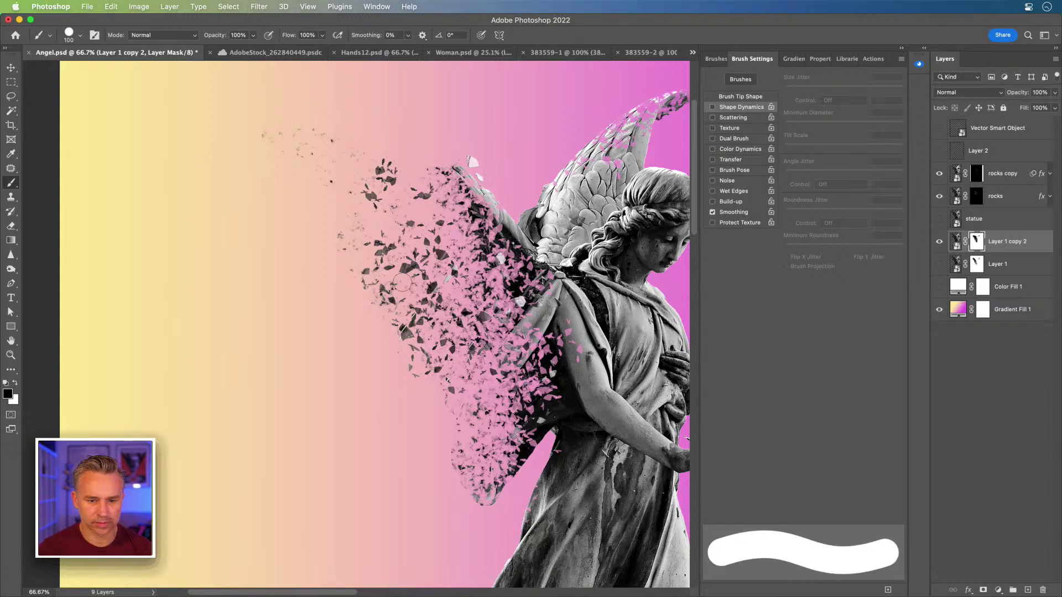
key("bracketright")
key("bracketright")
key("bracketright")
key("bracketright")
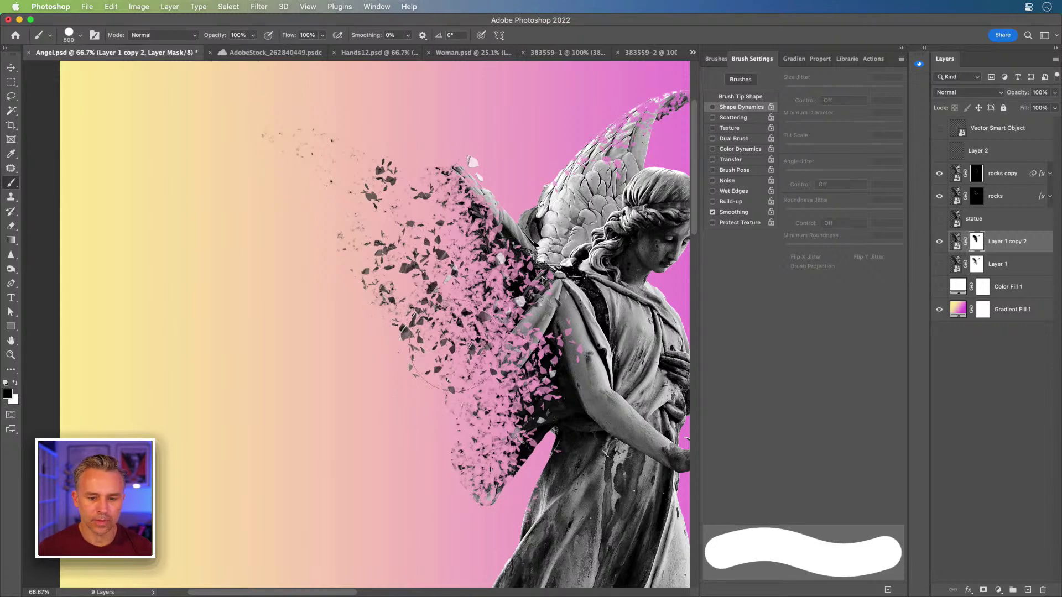
left_click_drag(500, 456, 453, 464)
key("bracketright")
key("bracketright")
key("bracketright")
key("bracketright")
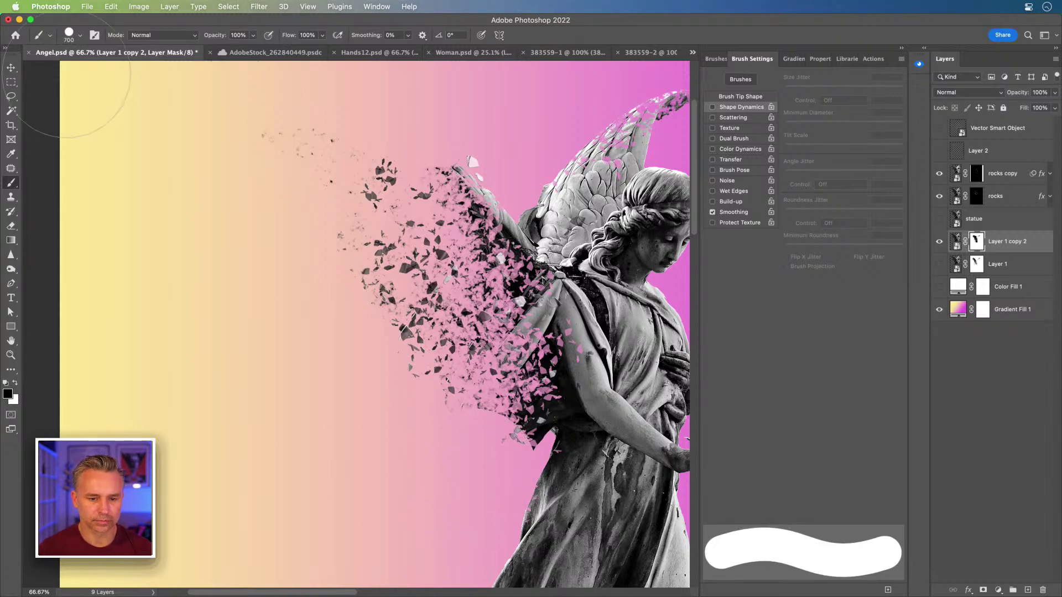
Step: Try a Soft Round brush stroke along the wing's fragment trail, then undo it
left_click(80, 37)
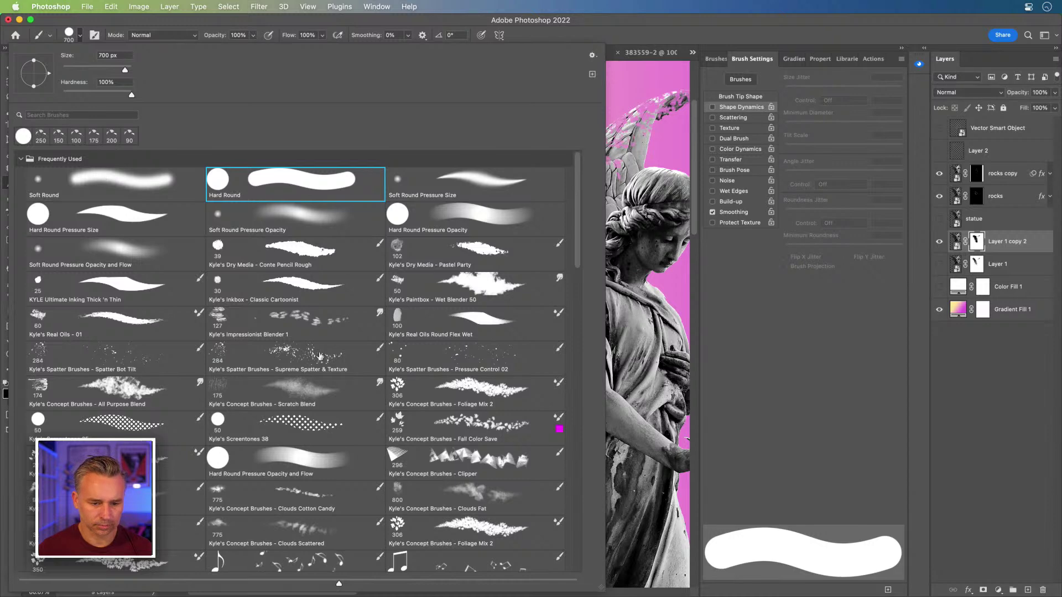
double_click(78, 179)
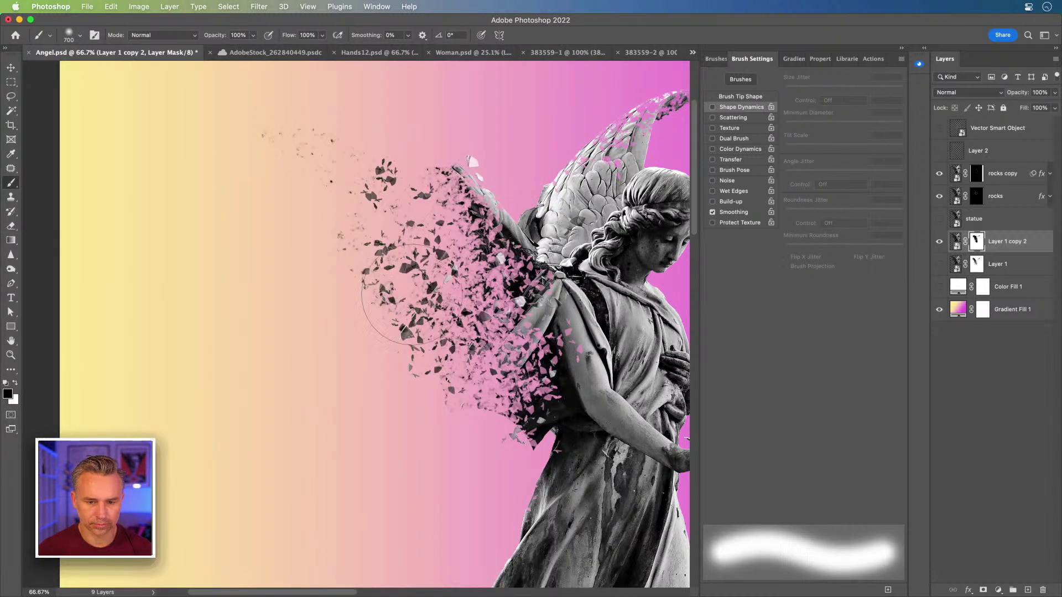
mouse_move(459, 412)
left_mouse_down()
mouse_move(463, 335)
mouse_move(422, 299)
left_mouse_up()
key("super+z")
key("super+z")
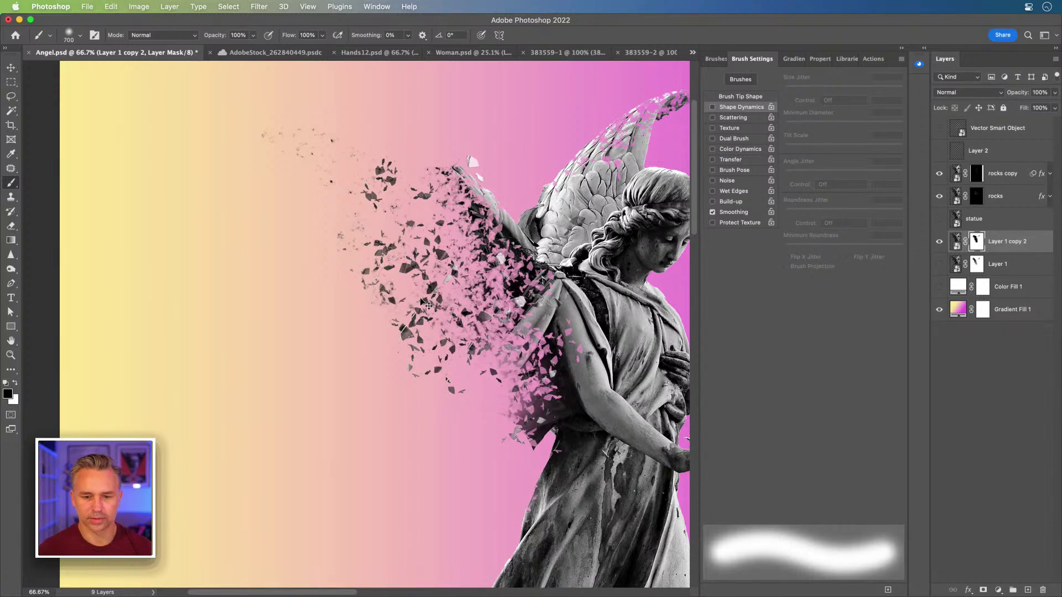
Step: With a hard round brush, hide dark fragments along the raised wing's left edge, then add empty Layer 3
right_click(214, 182)
left_click(477, 197)
key("Return")
key("bracketleft")
key("bracketleft")
key("bracketleft")
key("bracketleft")
mouse_move(494, 364)
left_mouse_down()
mouse_move(454, 283)
mouse_move(399, 220)
mouse_move(427, 307)
mouse_move(411, 374)
mouse_move(338, 193)
mouse_move(284, 167)
mouse_move(280, 141)
mouse_move(258, 149)
left_mouse_up()
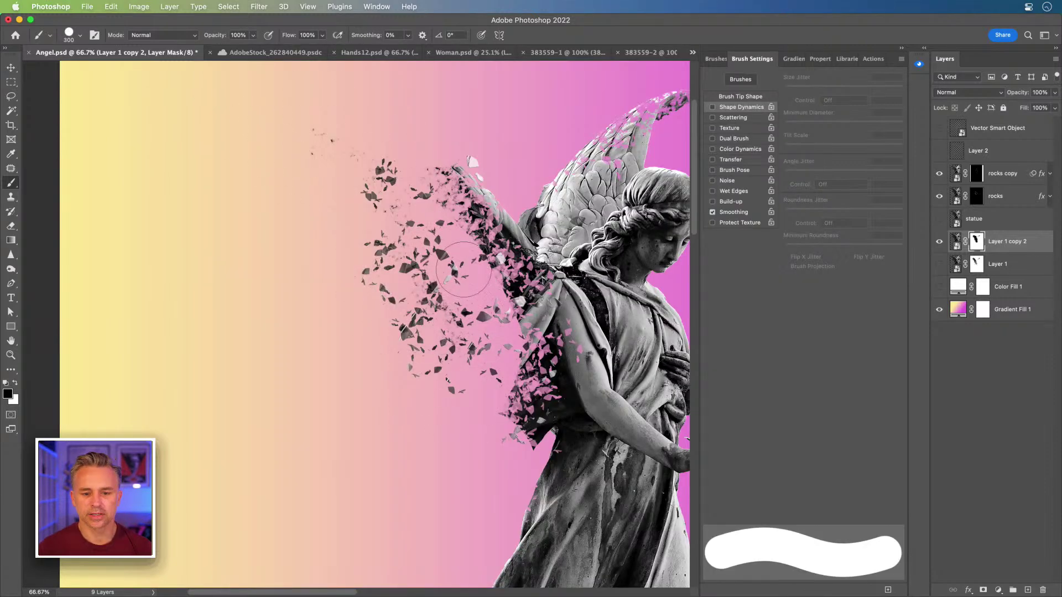
key("super+z")
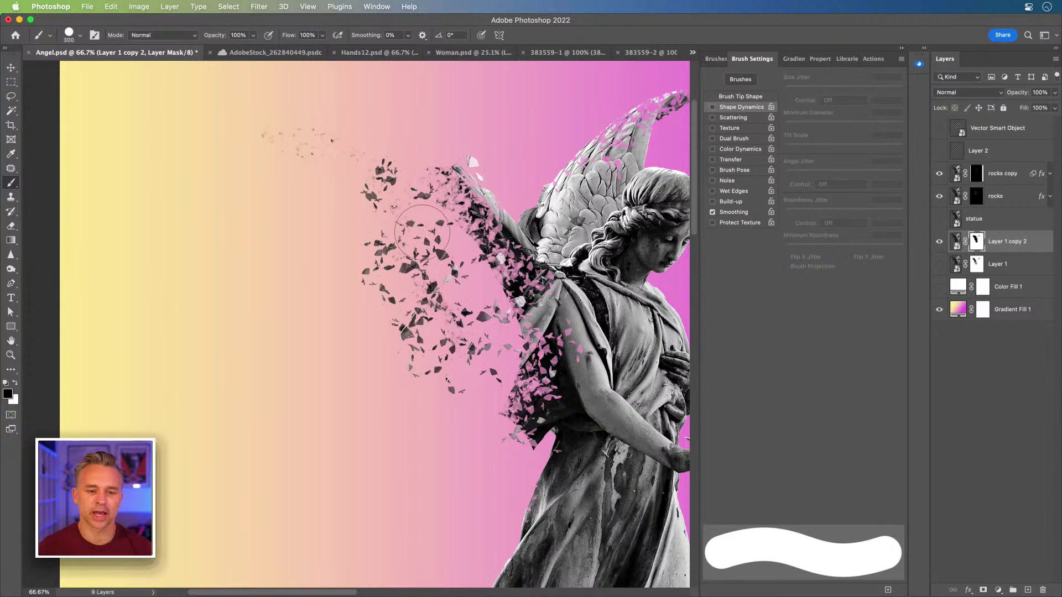
mouse_move(429, 171)
left_mouse_down()
mouse_move(467, 236)
mouse_move(475, 298)
left_mouse_up()
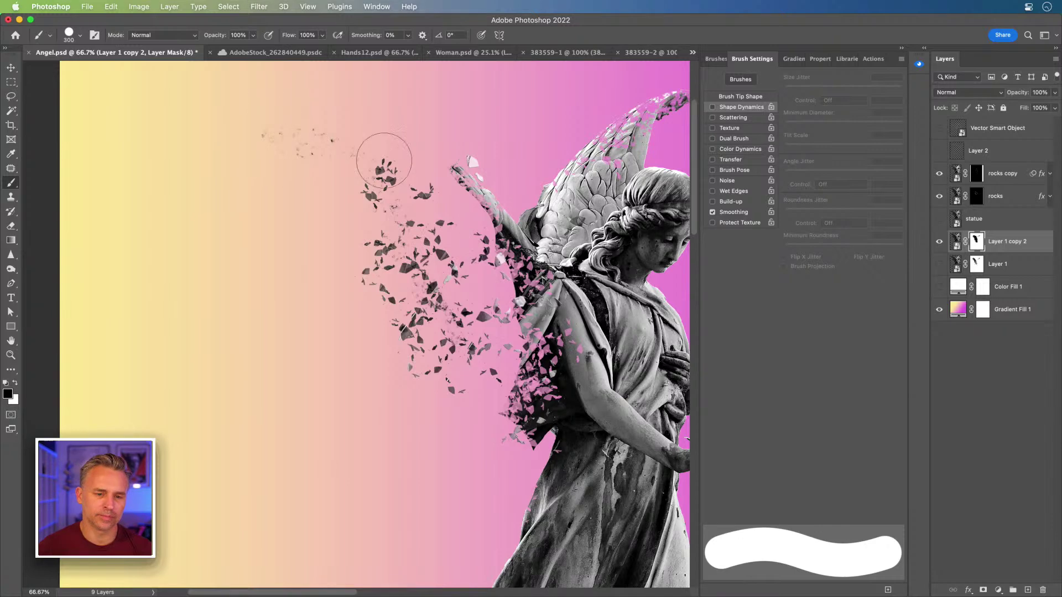
left_click(1028, 590)
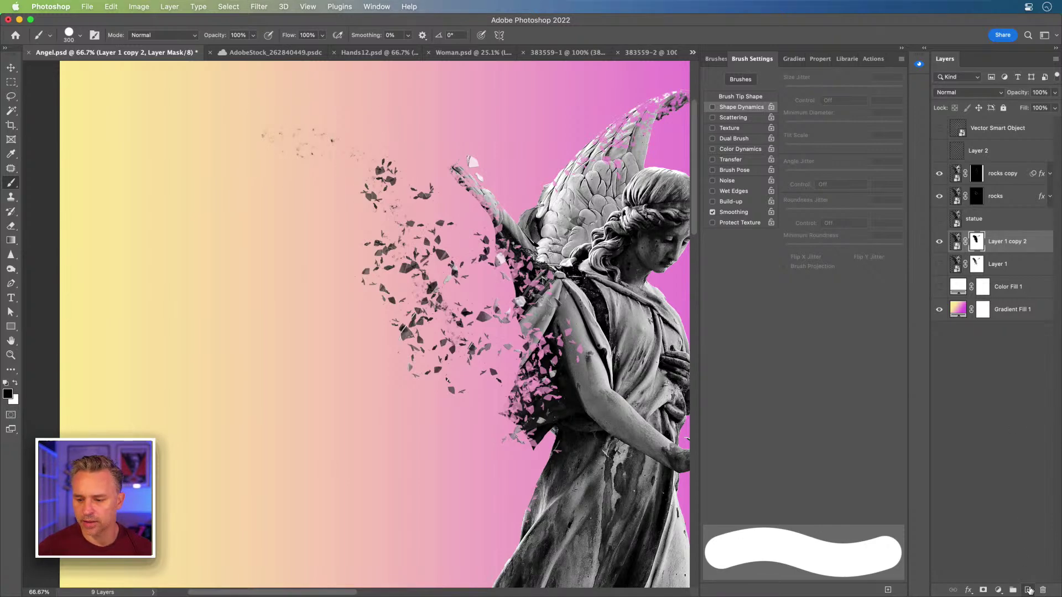
Step: Show the brush presets and frame the scattered fragments at 100% zoom
left_click(710, 59)
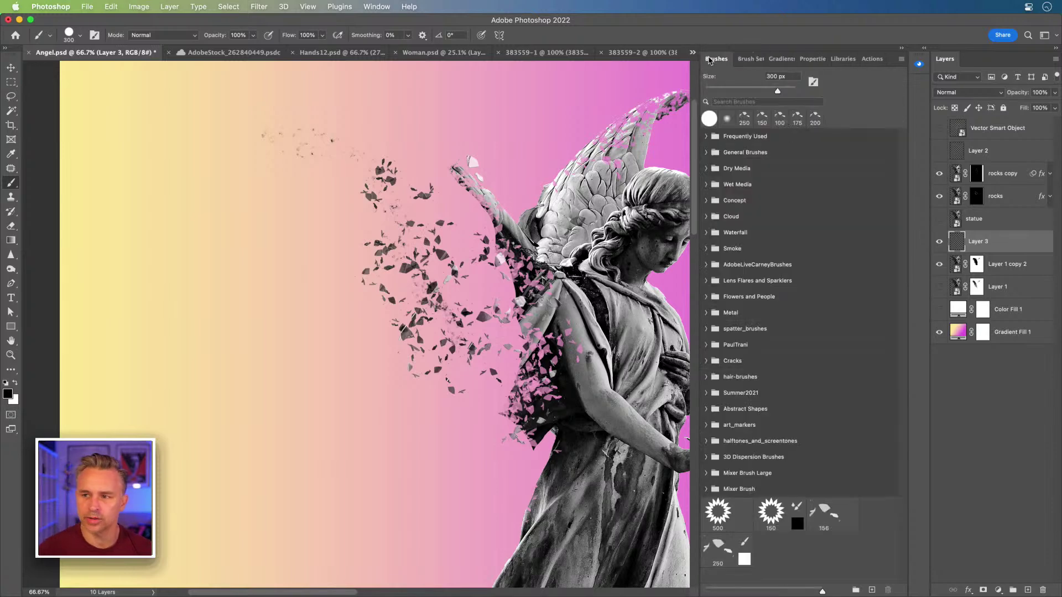
left_click(780, 119)
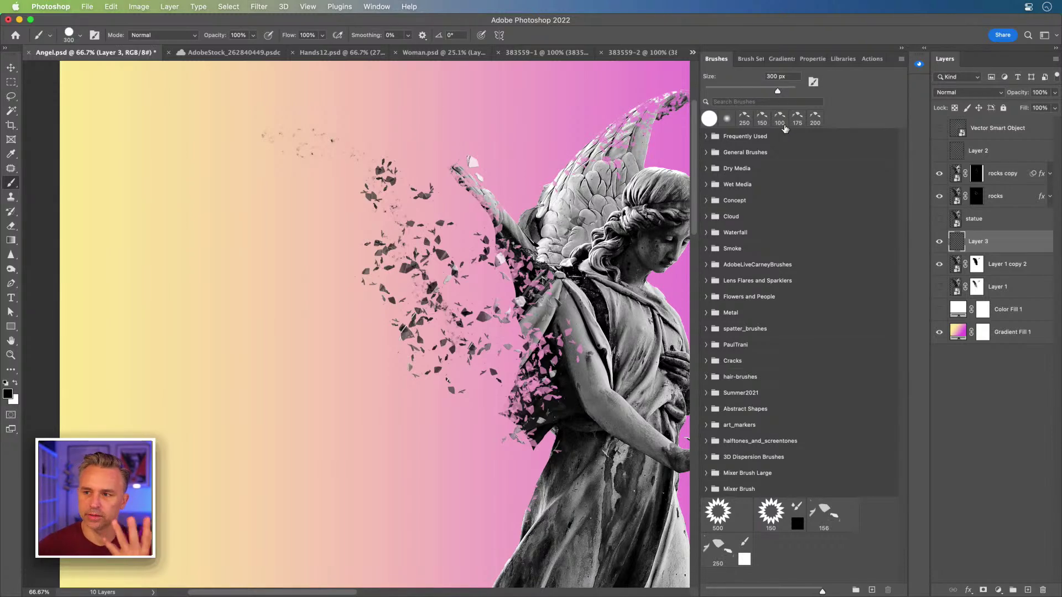
mouse_move(520, 291)
left_mouse_down()
mouse_move(373, 276)
mouse_move(400, 341)
mouse_move(391, 345)
left_mouse_up()
key("super+=")
left_click(900, 49)
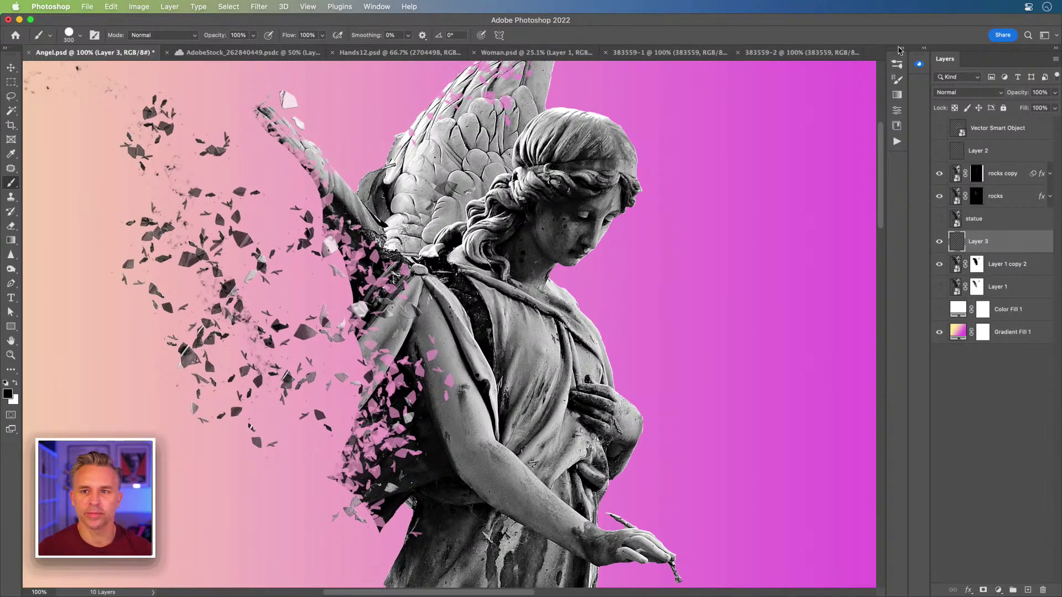
left_click_drag(460, 128, 530, 131)
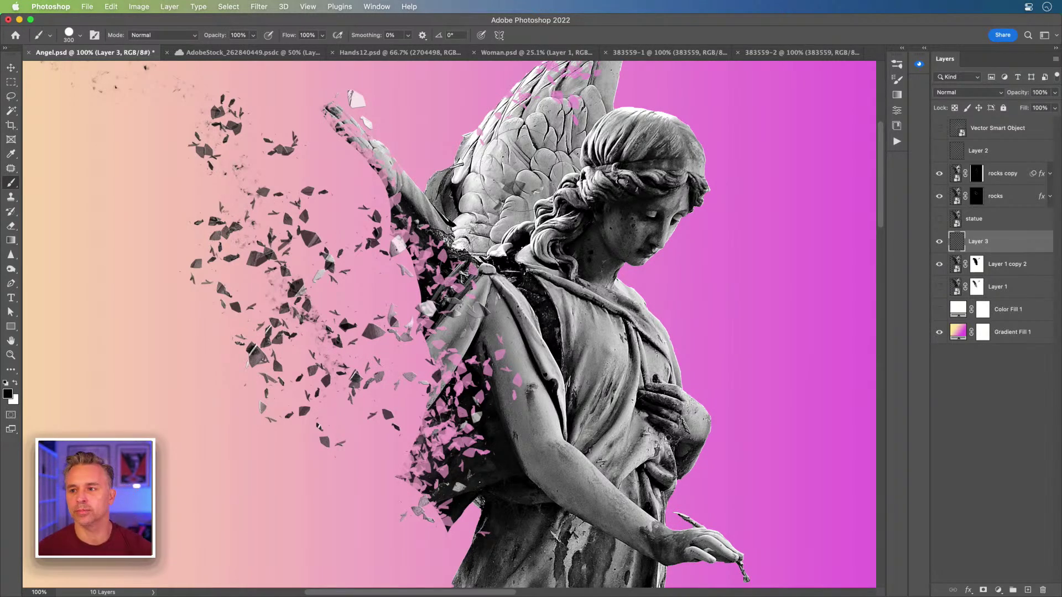
Step: Expand the Concept brush folder and compare the two 284 spatter brushes
left_click(902, 49)
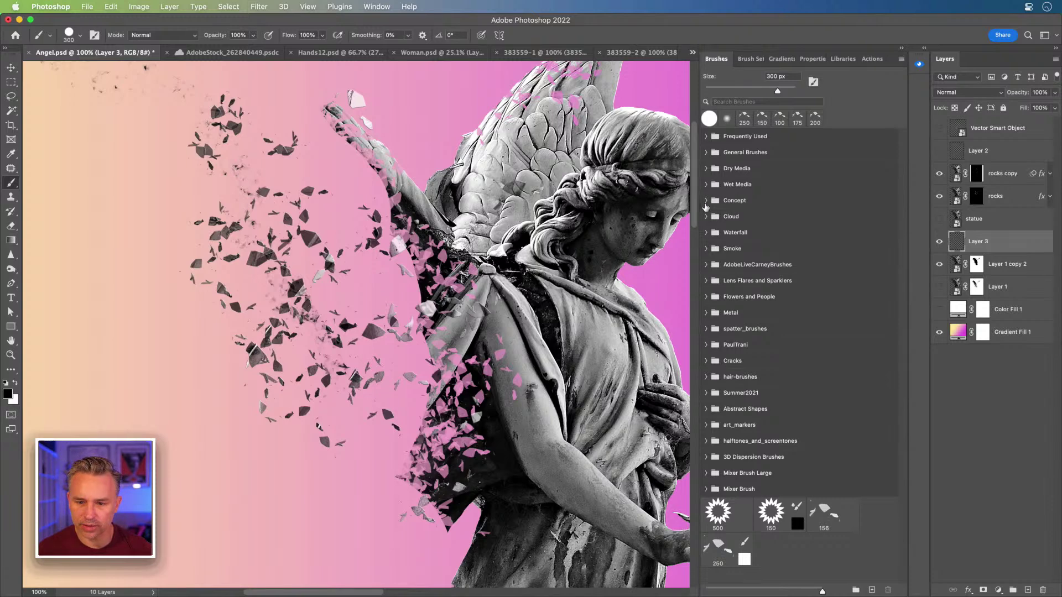
left_click(705, 201)
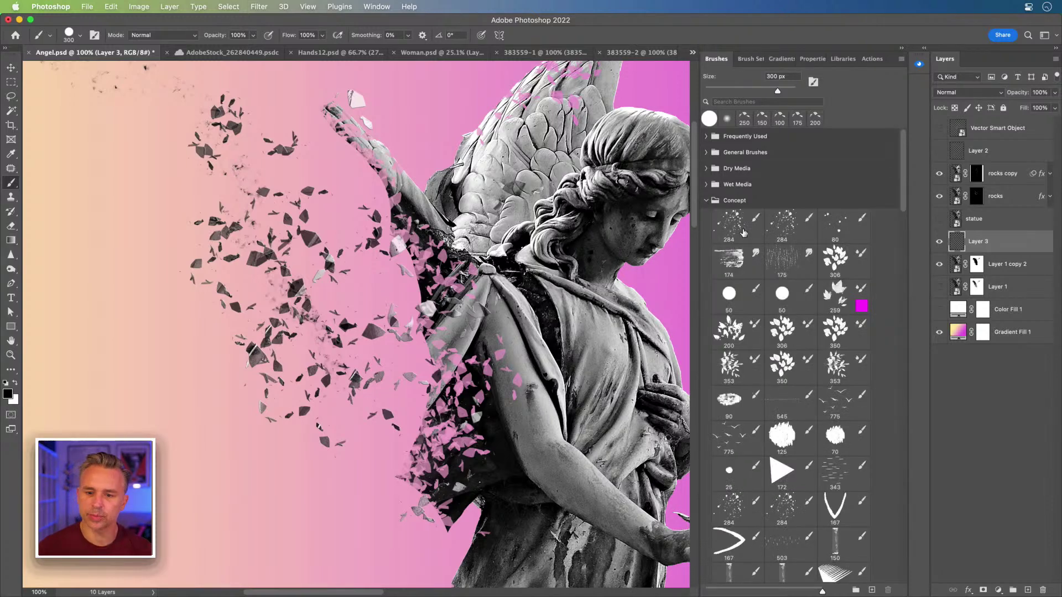
left_click(729, 224)
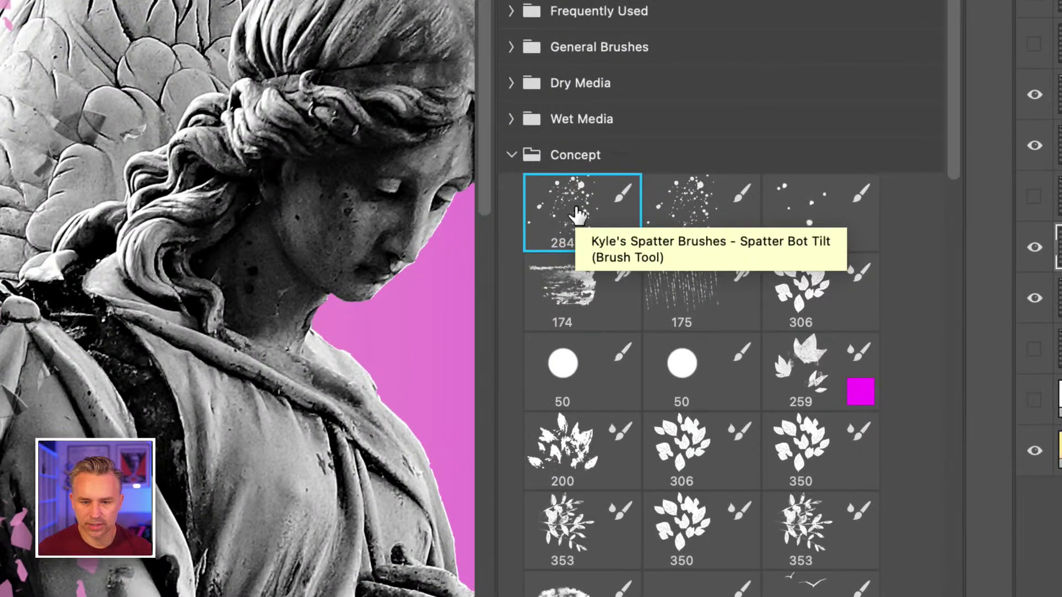
left_click(644, 208)
left_click(587, 210)
left_click(716, 198)
left_click(581, 212)
Step: Search brushes for 'dust', pick the 400 spatter brush, and stamp specks at full size and 250 px
left_click(757, 103)
type("dust")
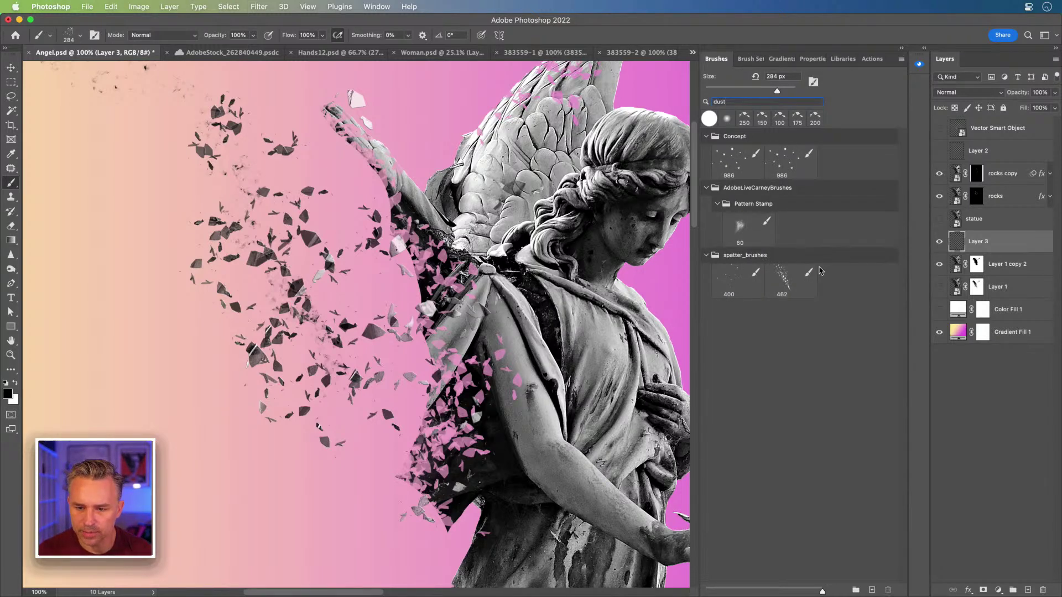
left_click(727, 283)
left_click(343, 250)
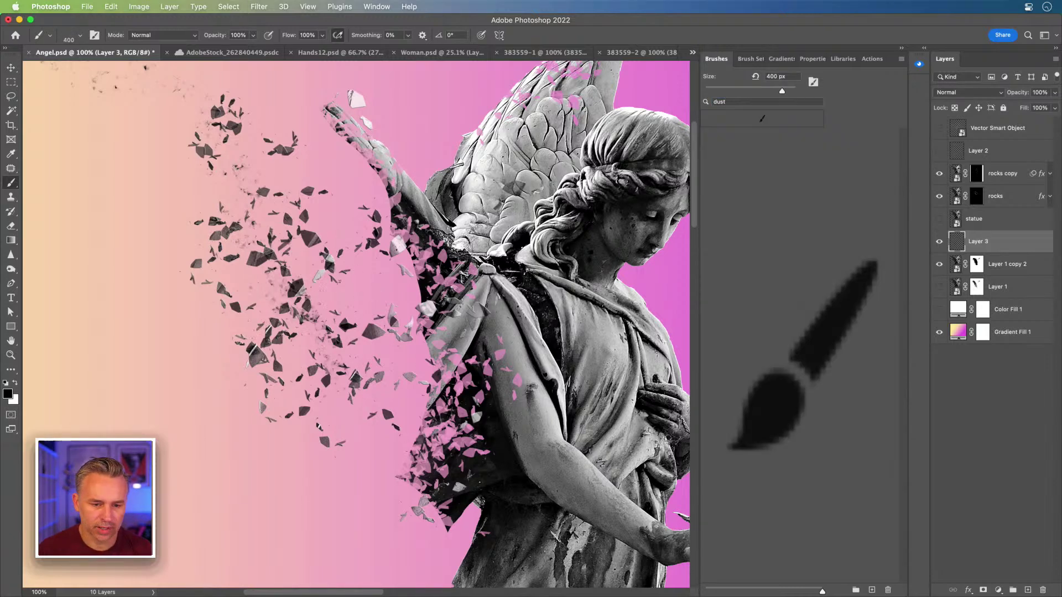
left_click(344, 221)
key("bracketleft")
key("bracketleft")
key("bracketleft")
key("bracketleft")
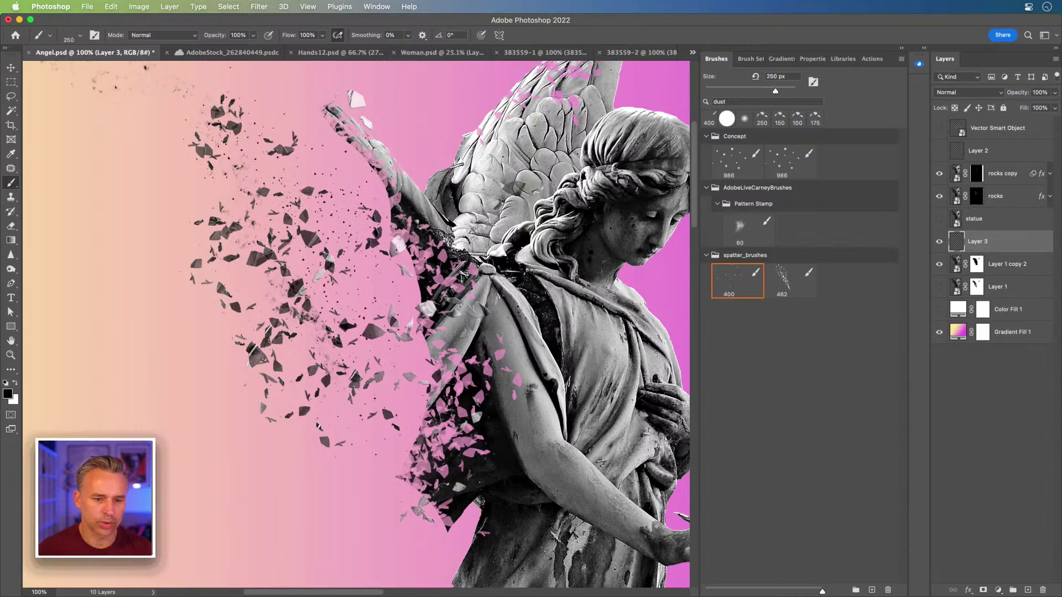
left_click(380, 476)
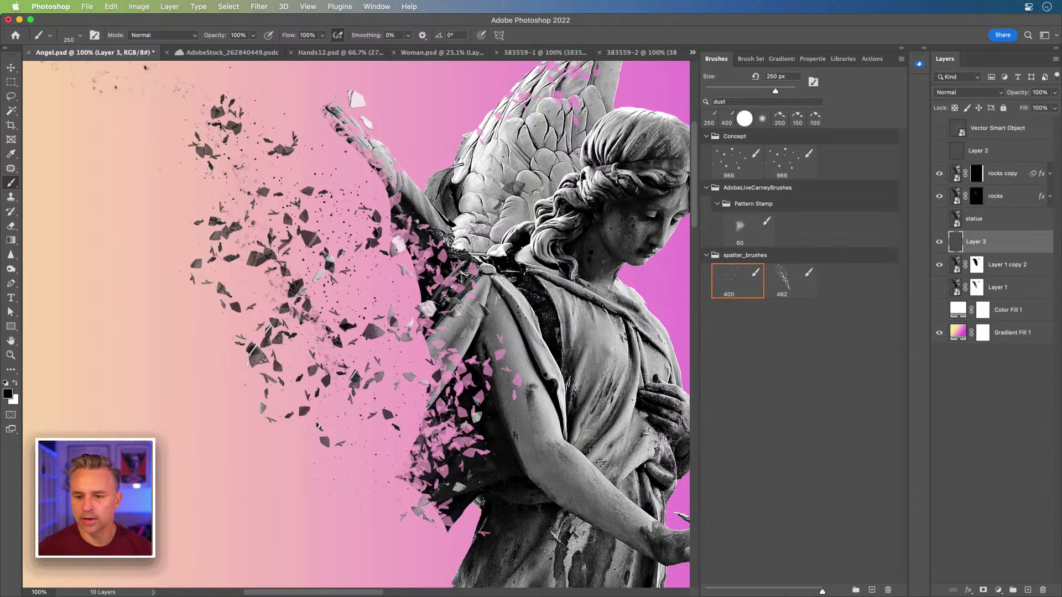
left_click(751, 59)
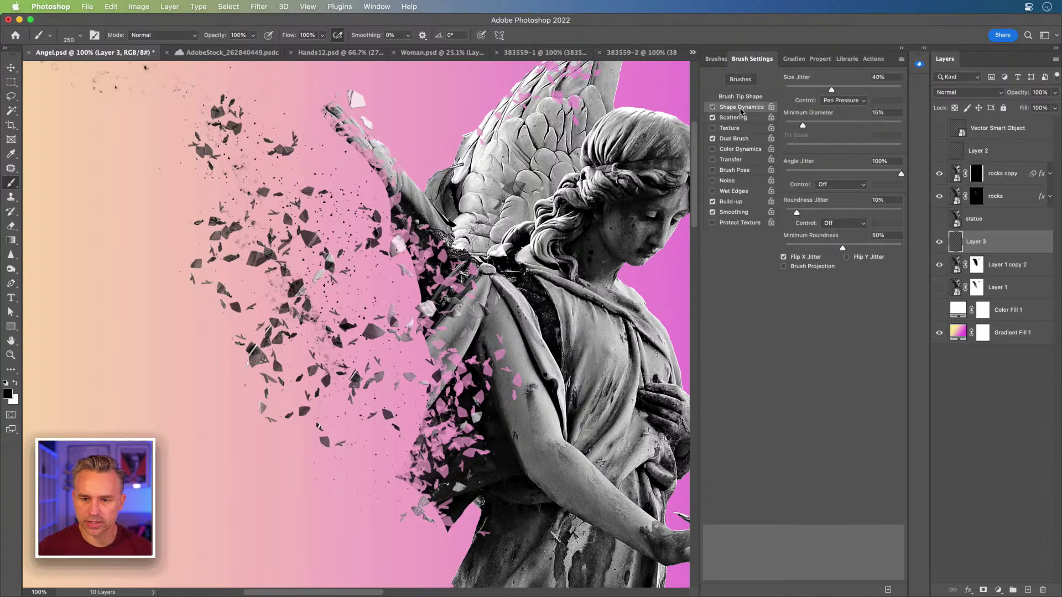
Step: Turn on Color Dynamics with 100% foreground/background jitter for the dust brush
left_click(747, 139)
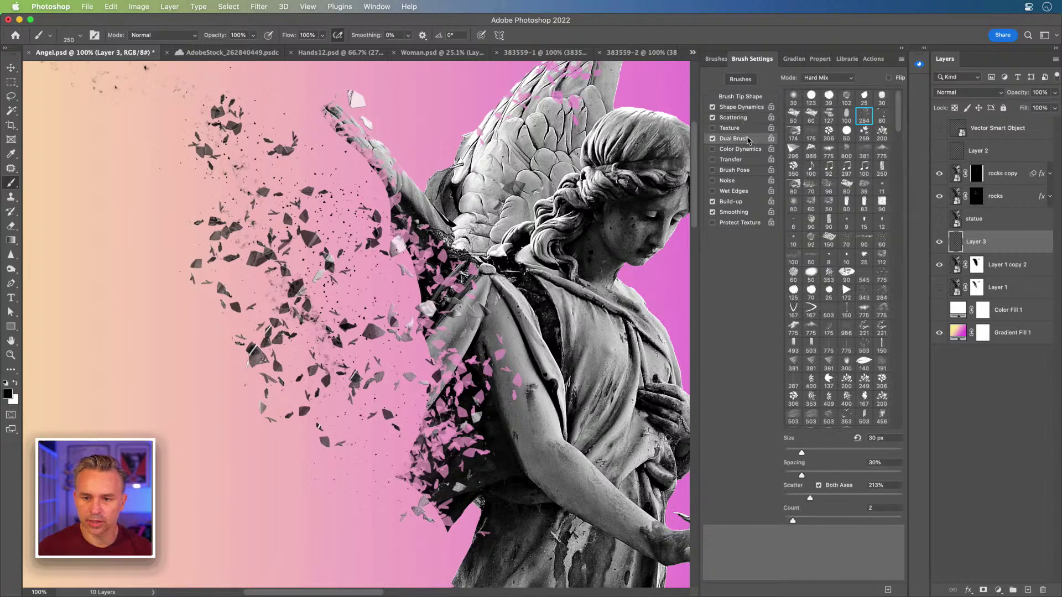
left_click(734, 118)
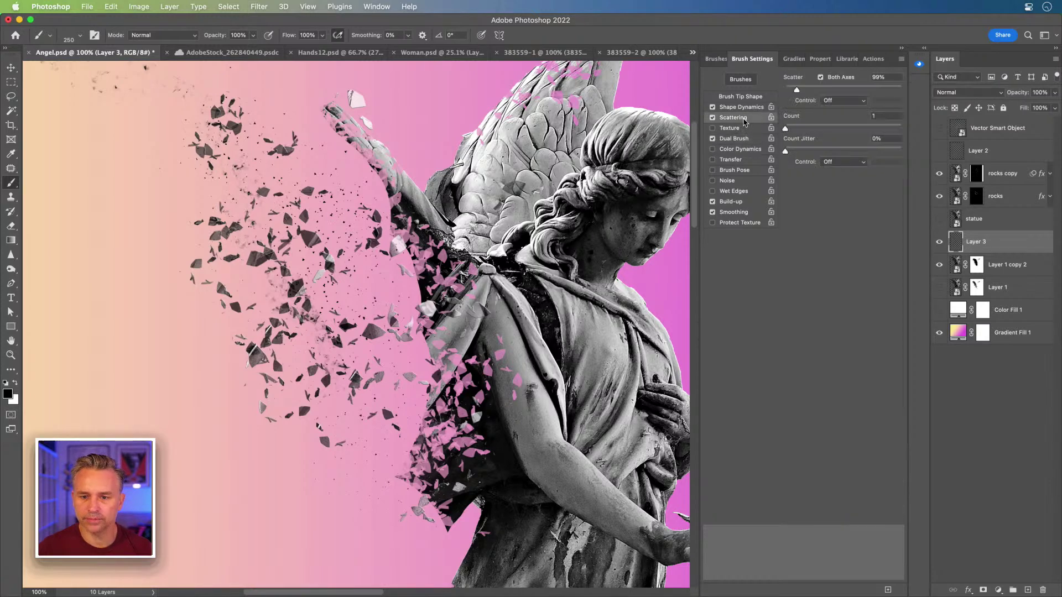
left_click(741, 149)
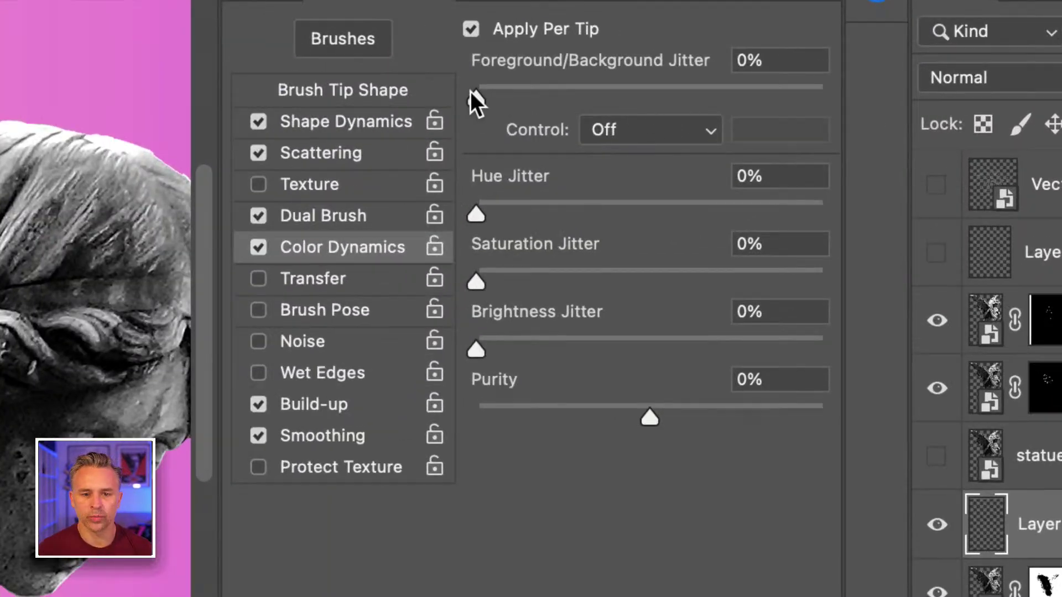
left_click_drag(471, 94, 826, 109)
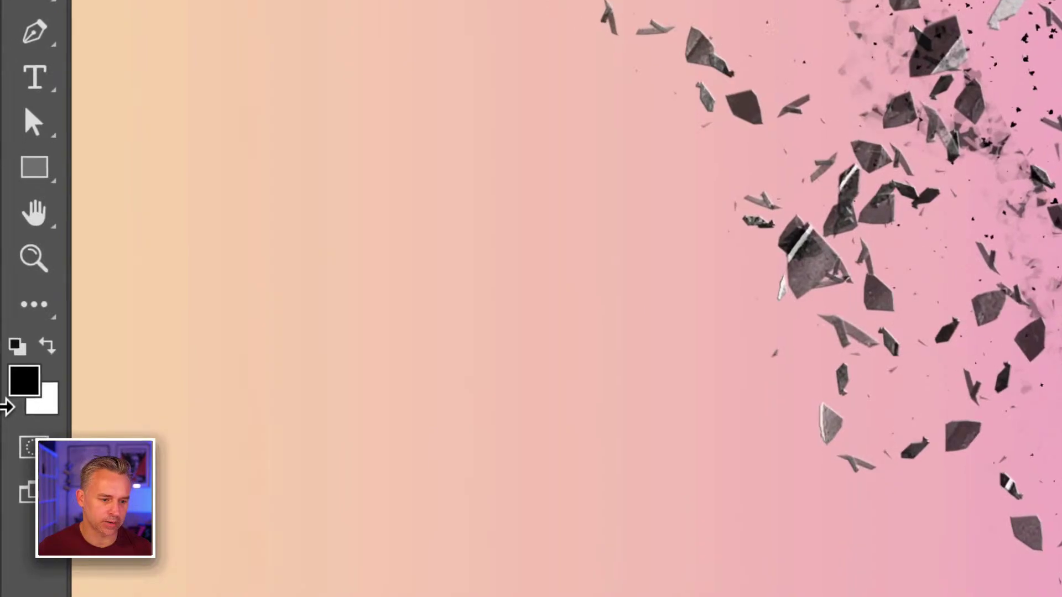
Step: Set the foreground colour to dark grey 4e4e4e
left_click(26, 381)
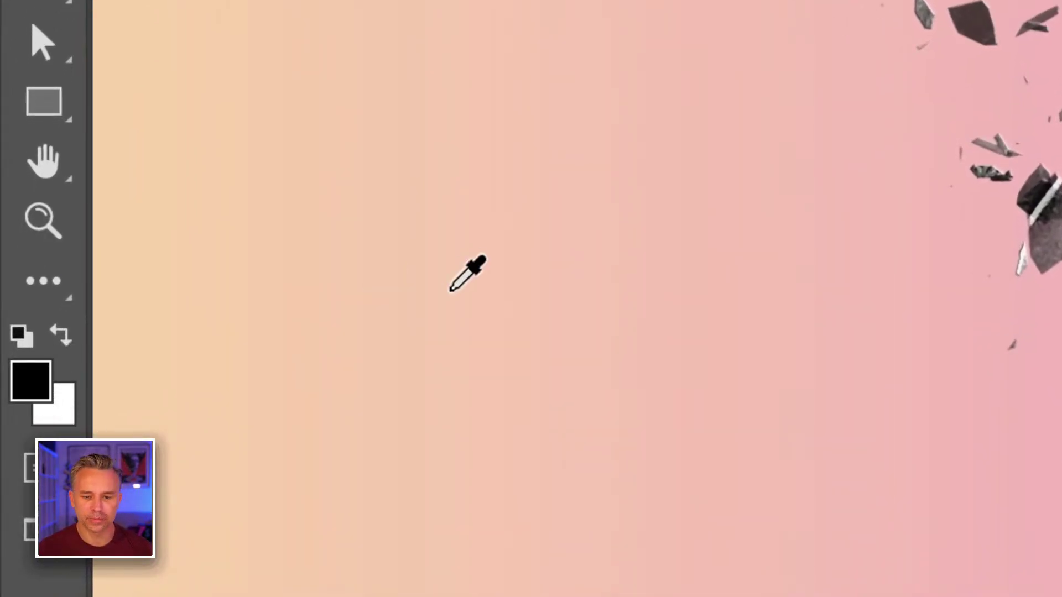
left_click_drag(333, 459, 274, 497)
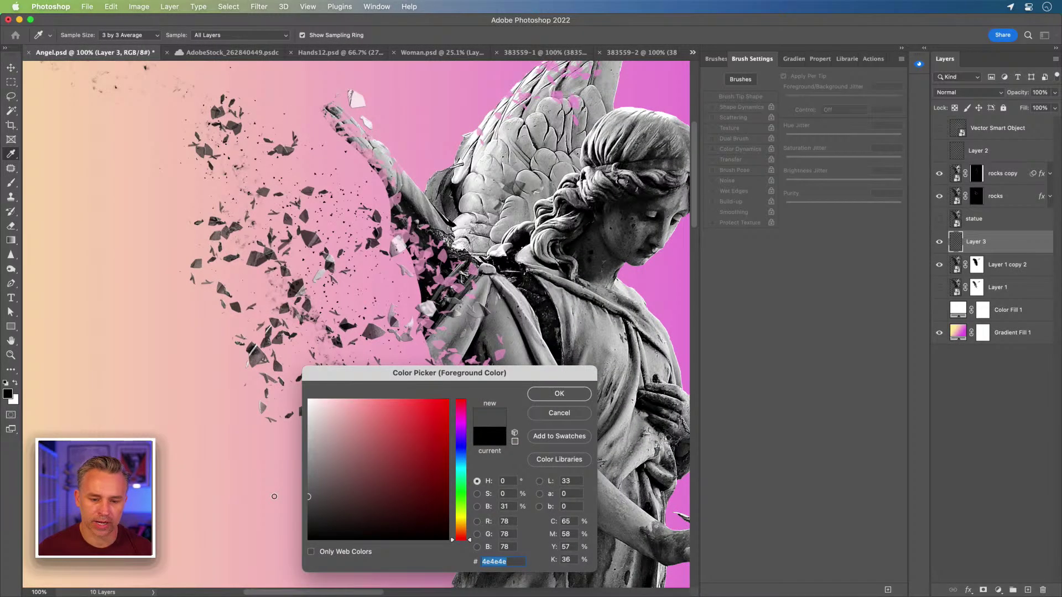
key("Return")
key("b")
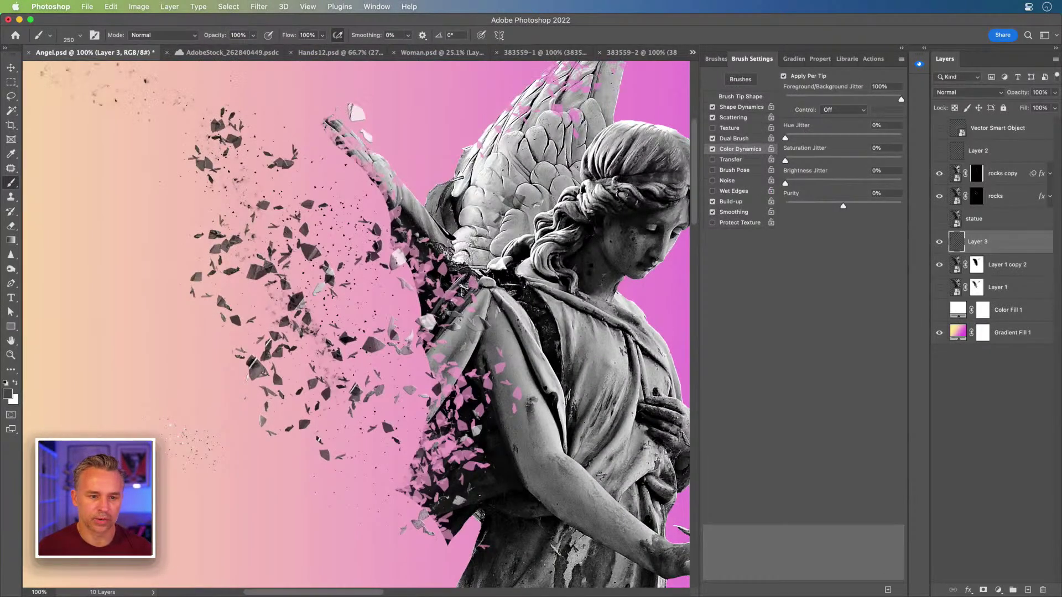
Step: Set the background colour to a light grey and return the view to 100%
left_click(14, 401)
left_click(559, 413)
key("b")
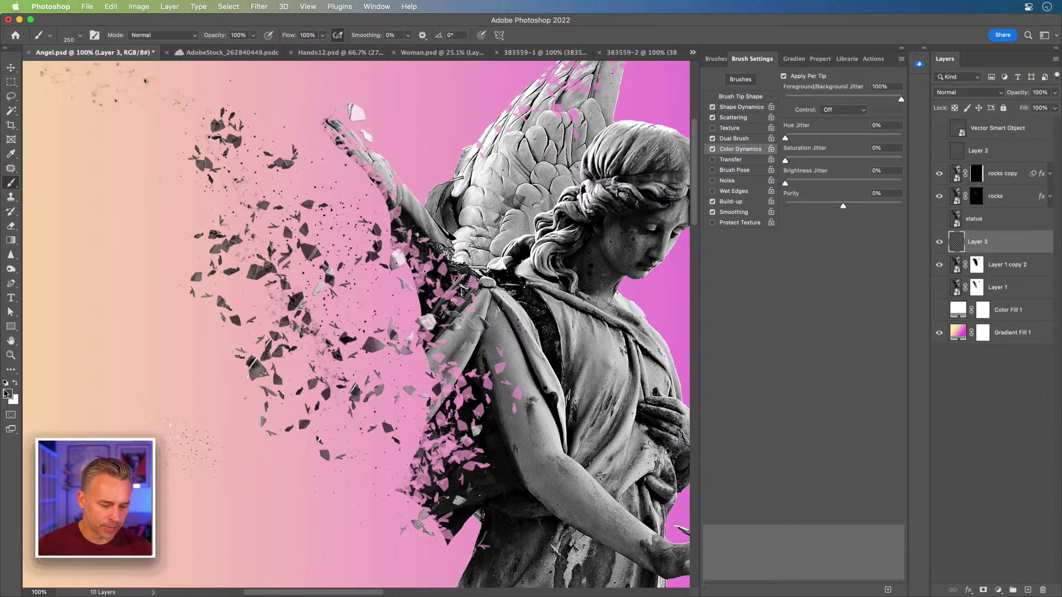
left_click(13, 401)
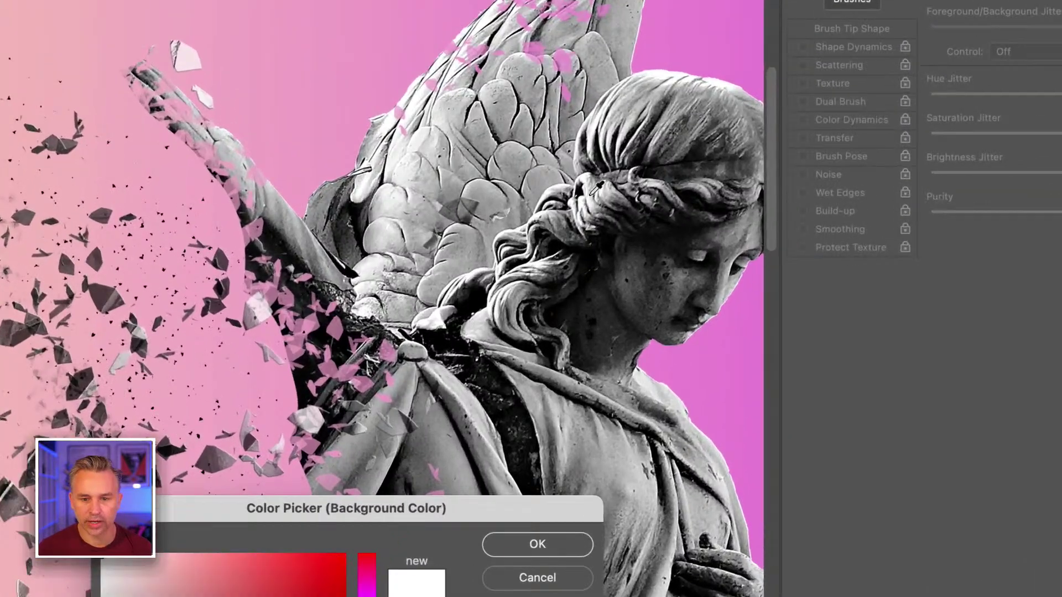
left_click(589, 193)
scroll(590, 194, "down", 15)
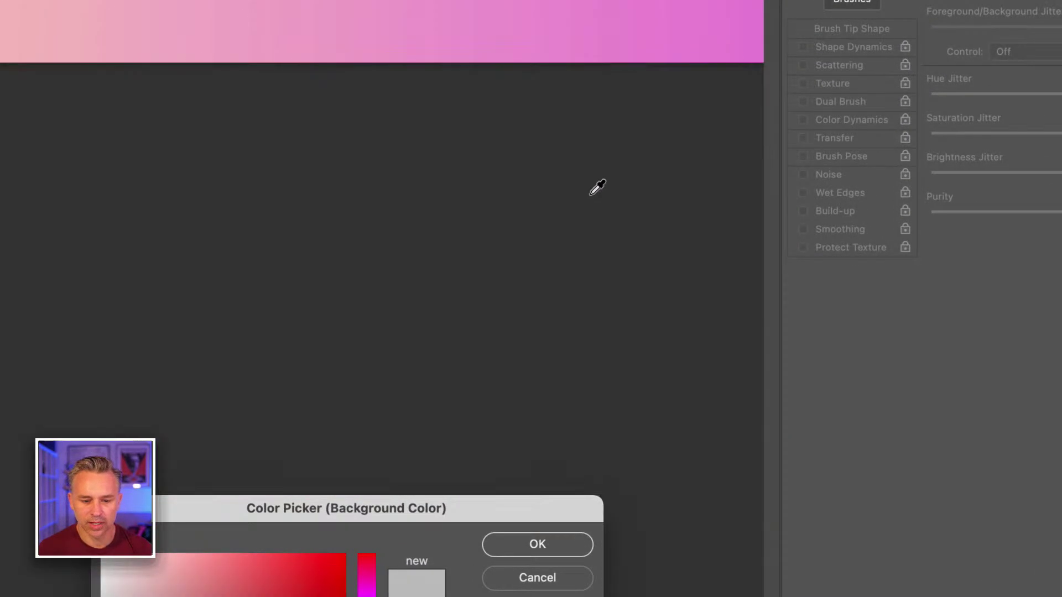
left_click(536, 539)
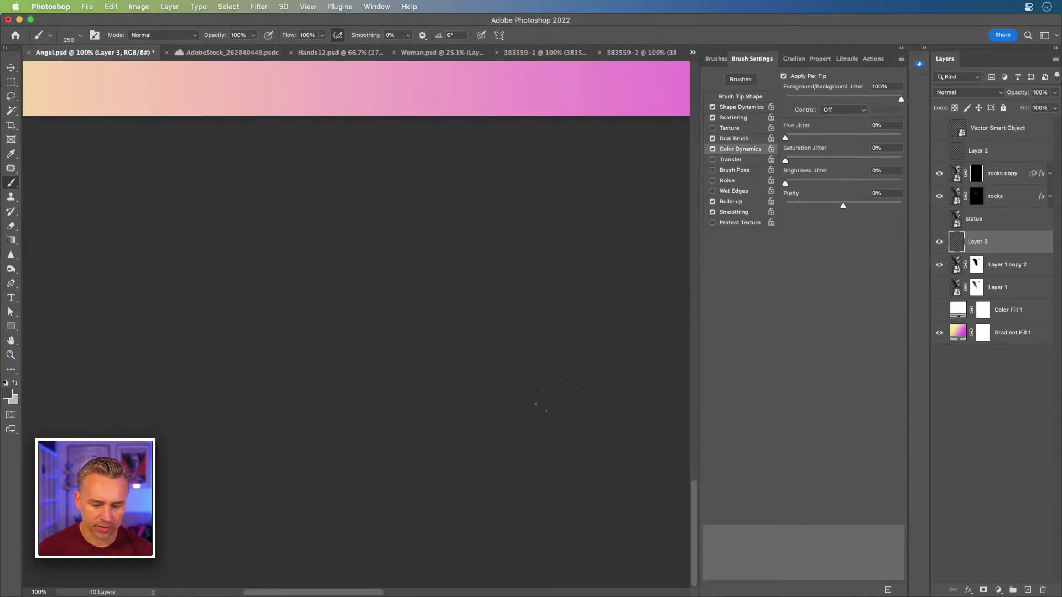
key("super+0")
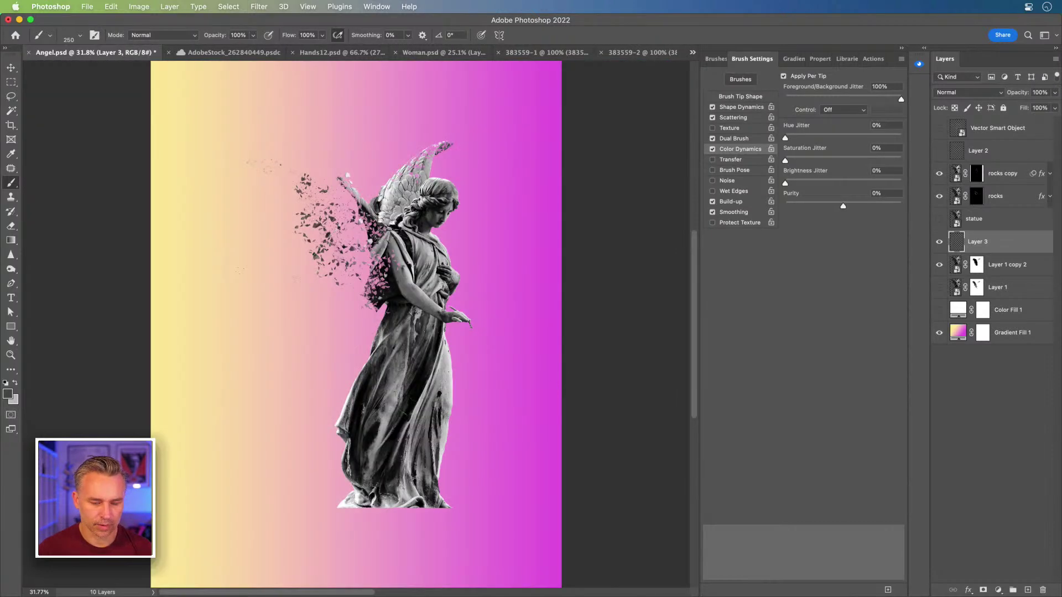
key("super+1")
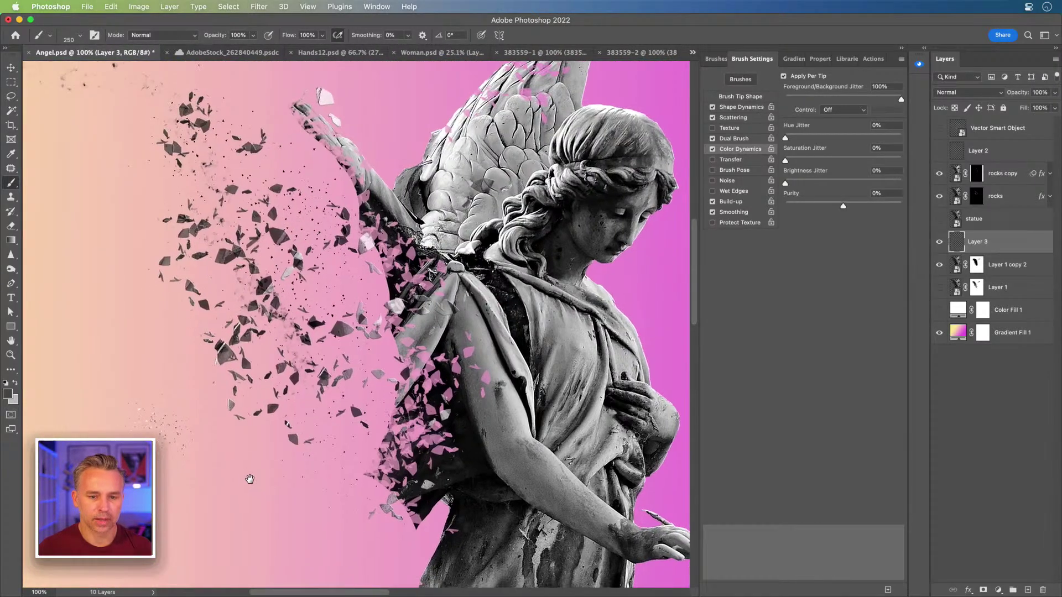
Step: Sample near-black 0a0a0a from the statue as foreground, resize the brush, and target Layer 1 copy 2's mask
left_click(7, 393)
left_click_drag(402, 379, 700, 242)
left_click(467, 439)
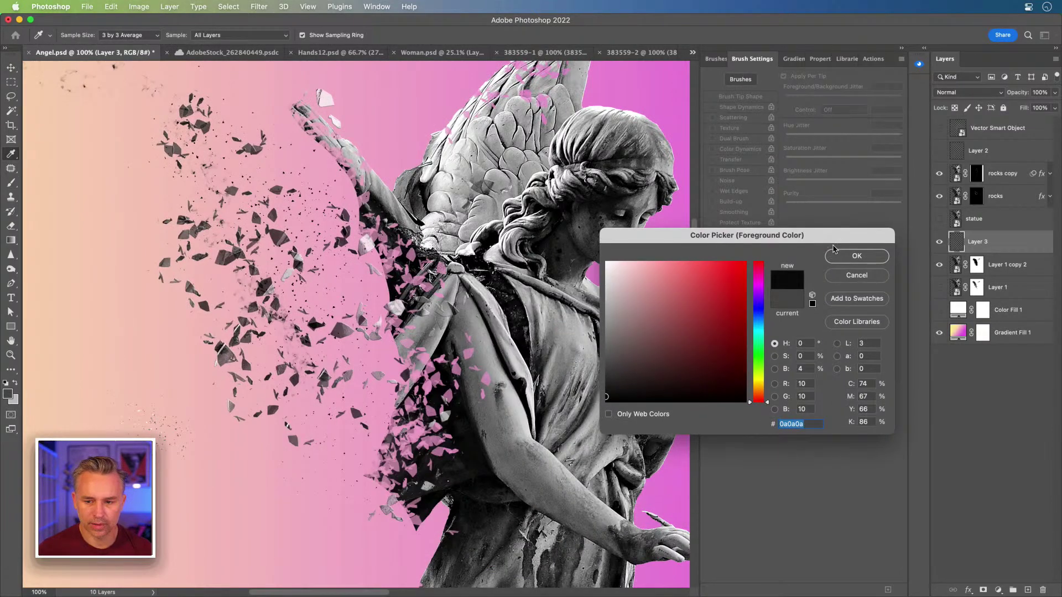
left_click(837, 257)
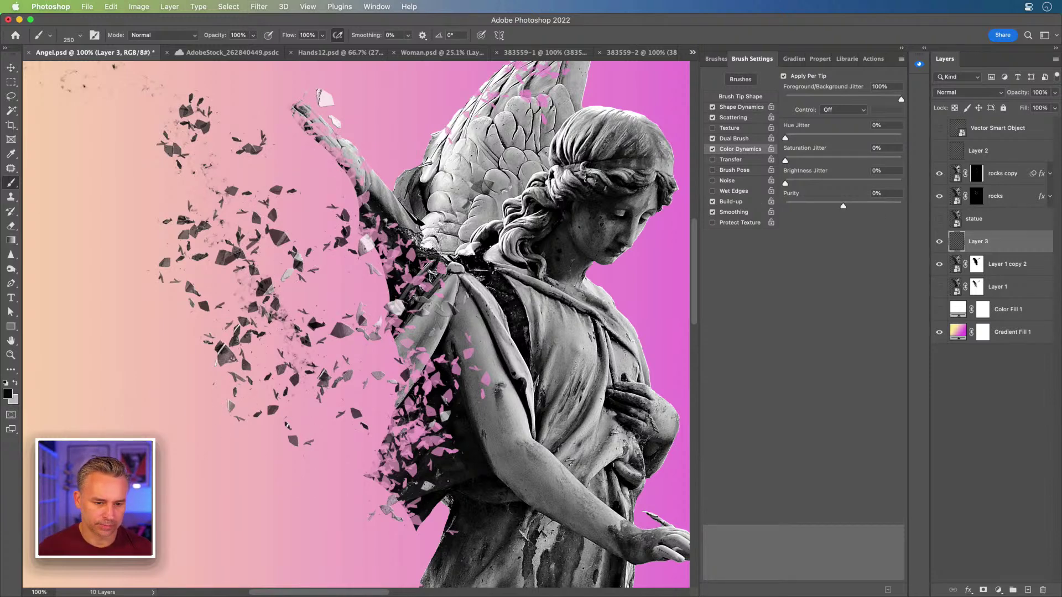
key("bracketright")
key("bracketleft")
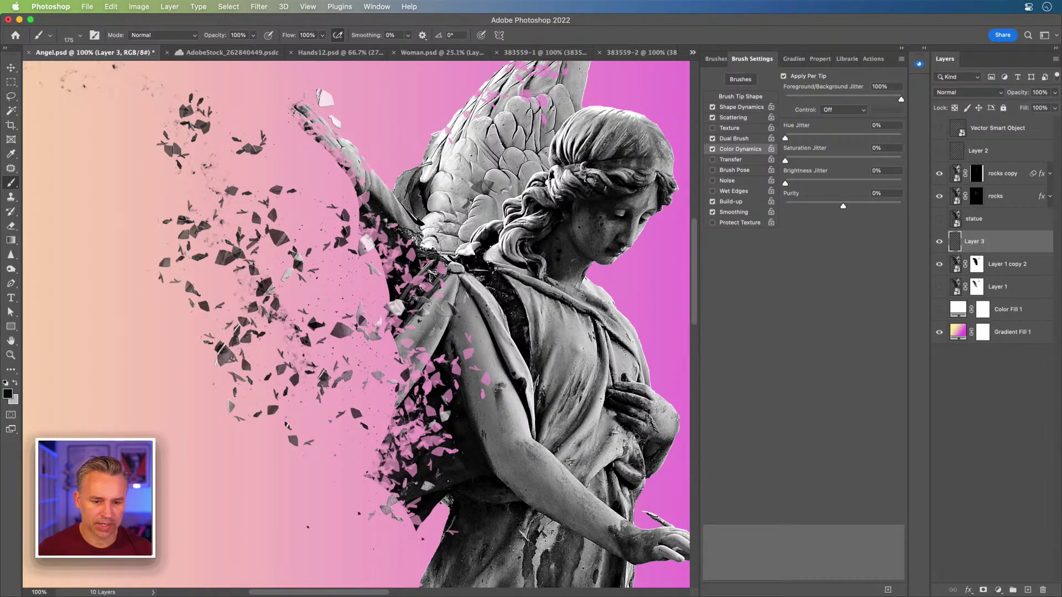
key("bracketright")
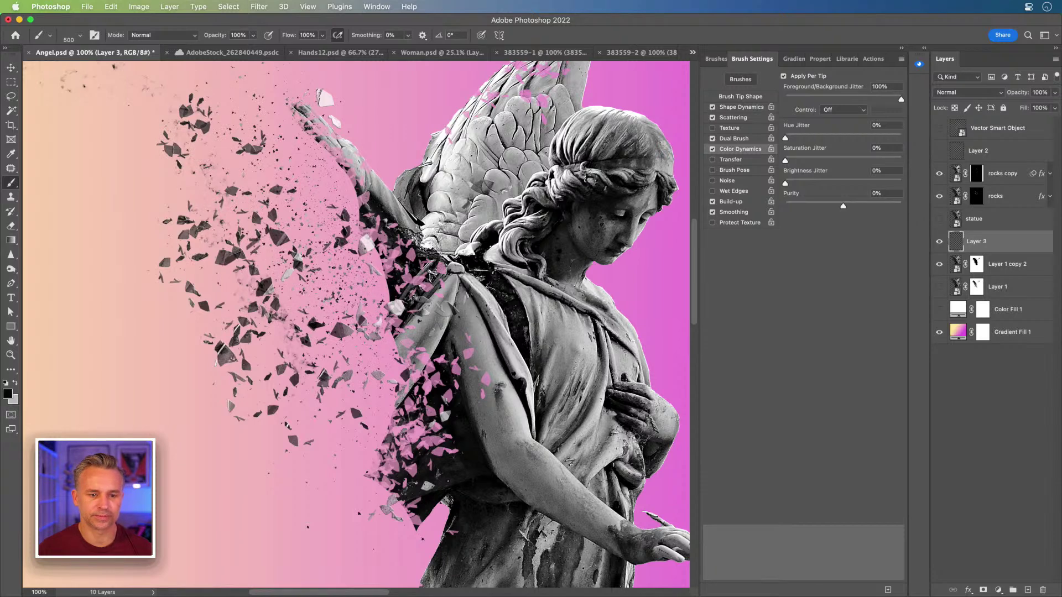
left_click(977, 264)
key("bracketleft")
key("bracketleft")
key("bracketleft")
key("bracketleft")
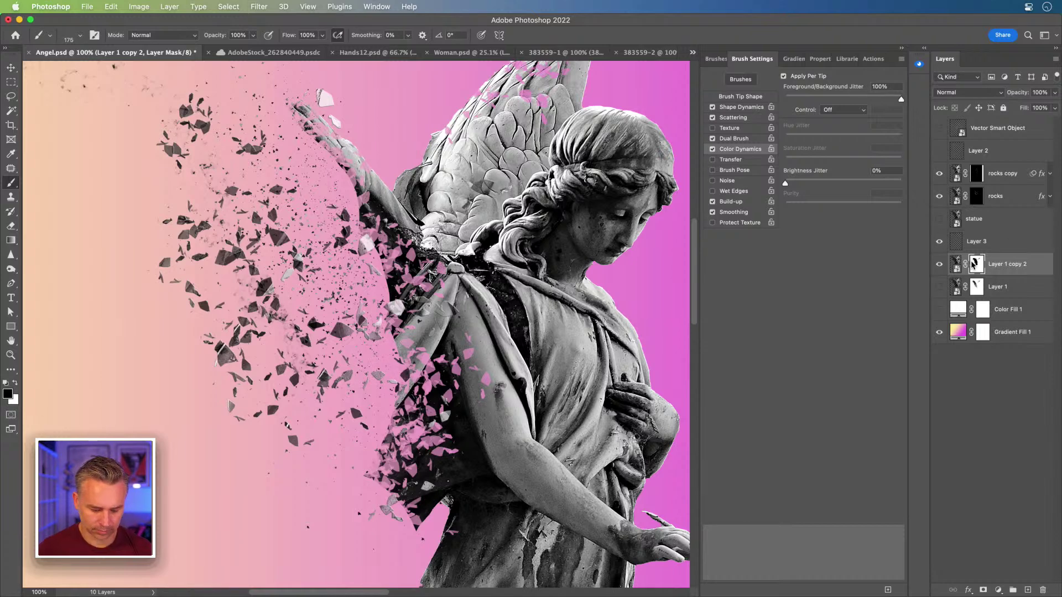
Step: Switch to white, clear the 'dust' search, and select the 284 Concept scatter brush at 175 px
key("x")
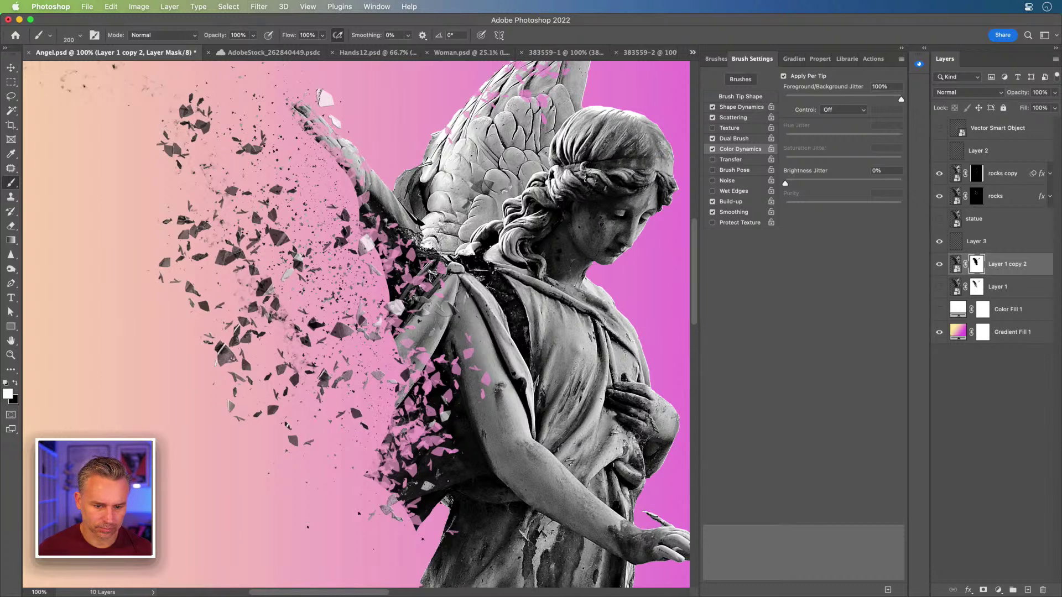
left_click(710, 63)
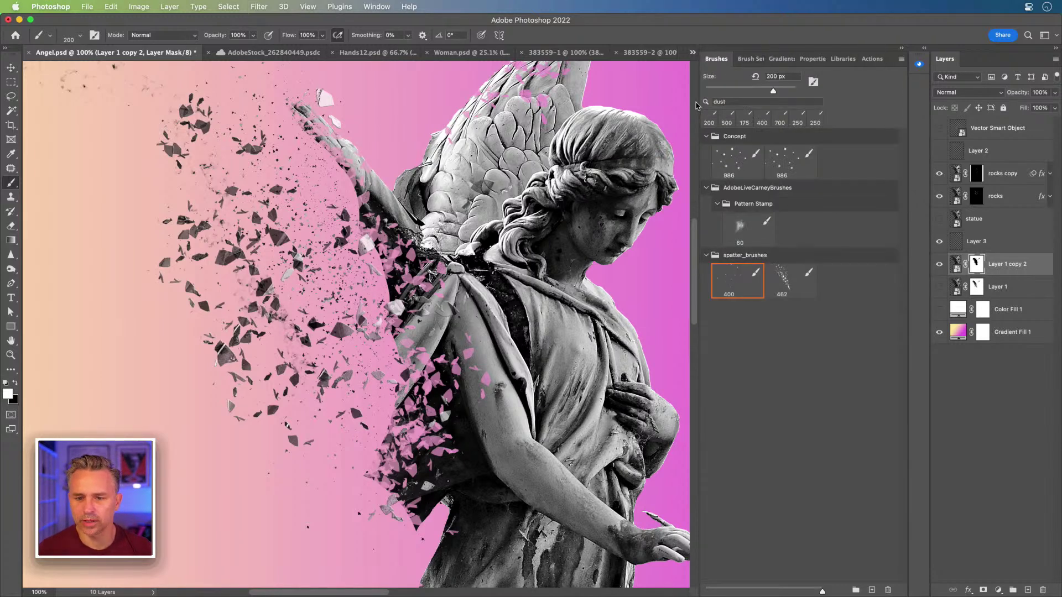
left_click(778, 104)
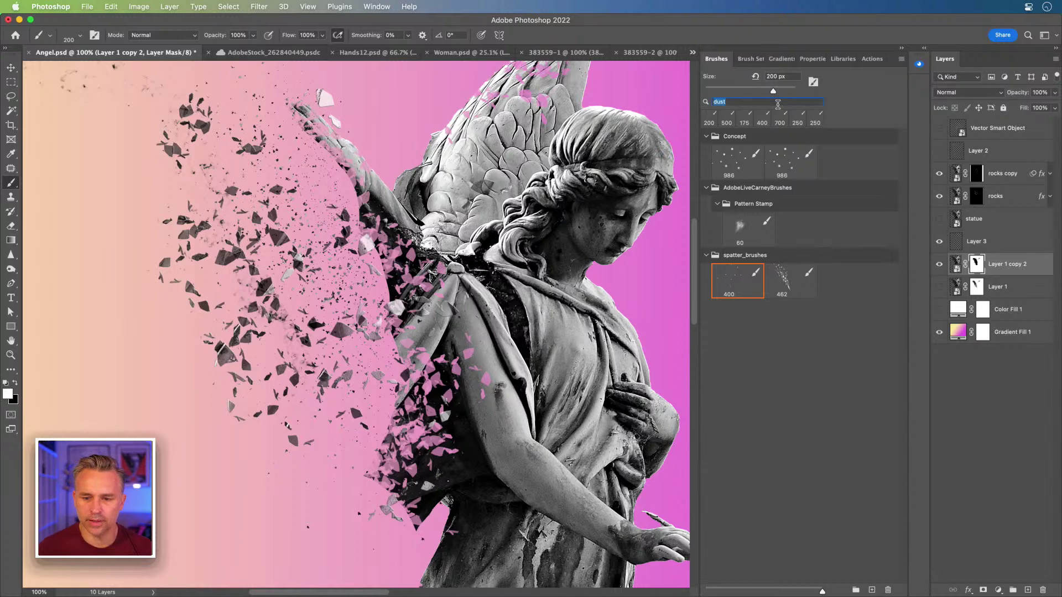
key("BackSpace")
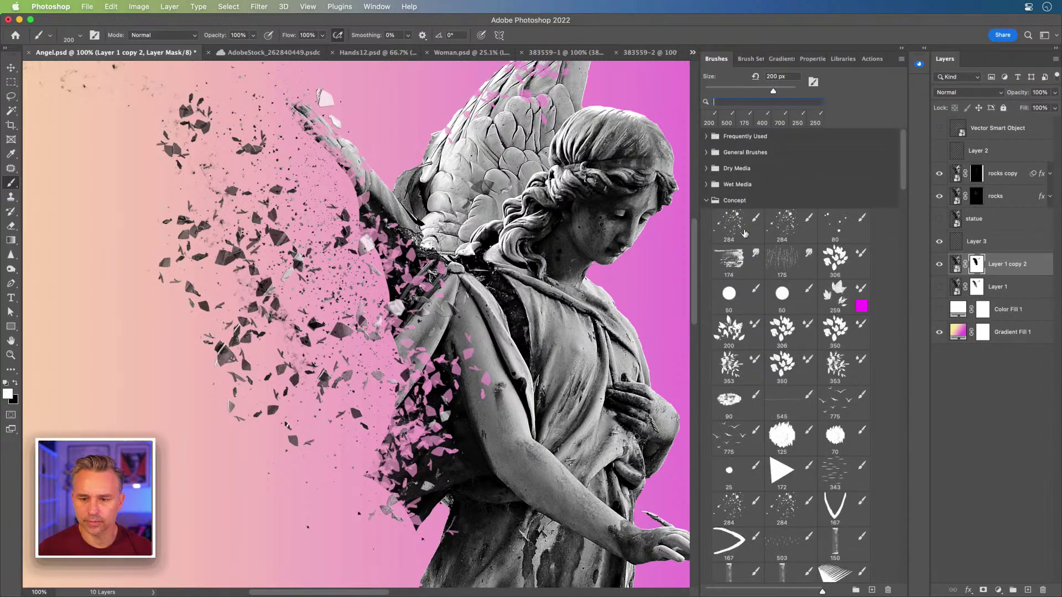
left_click(721, 222)
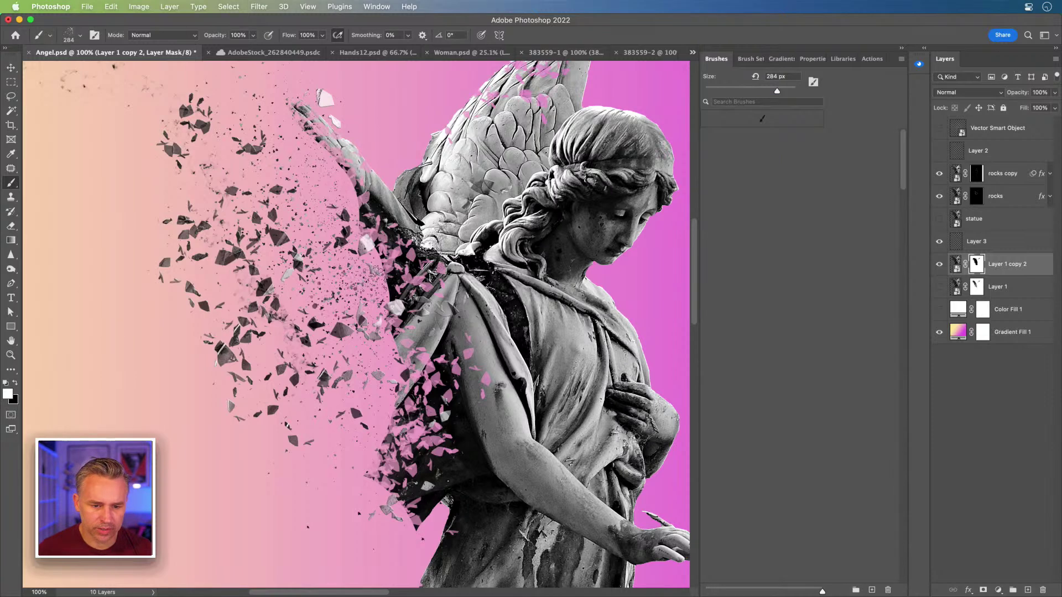
key("bracketleft")
key("bracketleft")
key("bracketleft")
key("bracketleft")
key("bracketleft")
key("bracketleft")
key("bracketleft")
key("bracketleft")
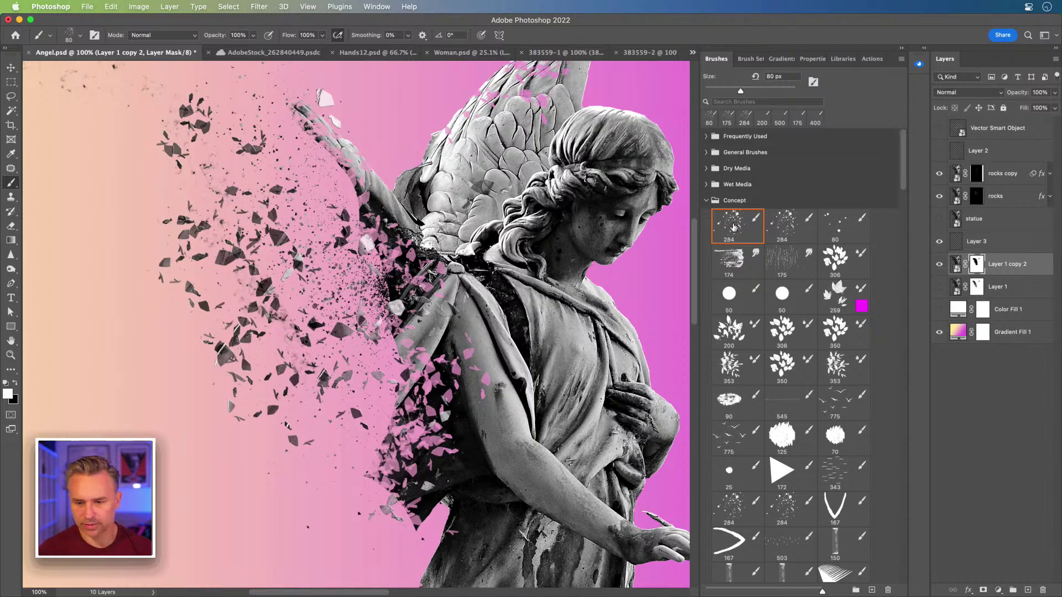
Step: Try the 127 smudge, 102 and 174 smudge presets near the wing base, undoing each stroke
left_click(706, 137)
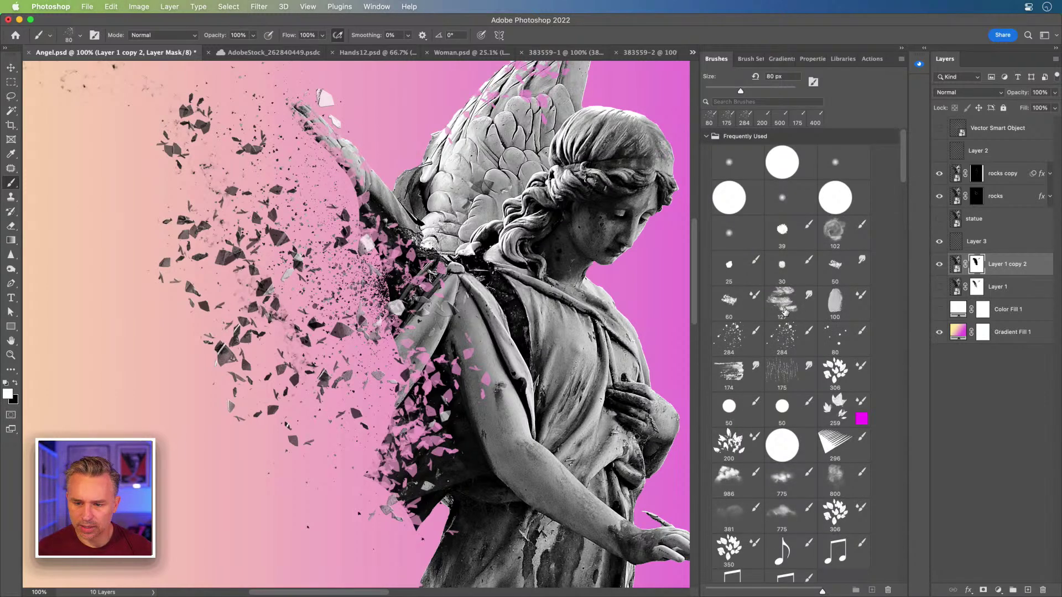
left_click(784, 309)
mouse_move(390, 273)
left_mouse_down()
mouse_move(376, 273)
mouse_move(365, 326)
left_mouse_up()
key("super+z")
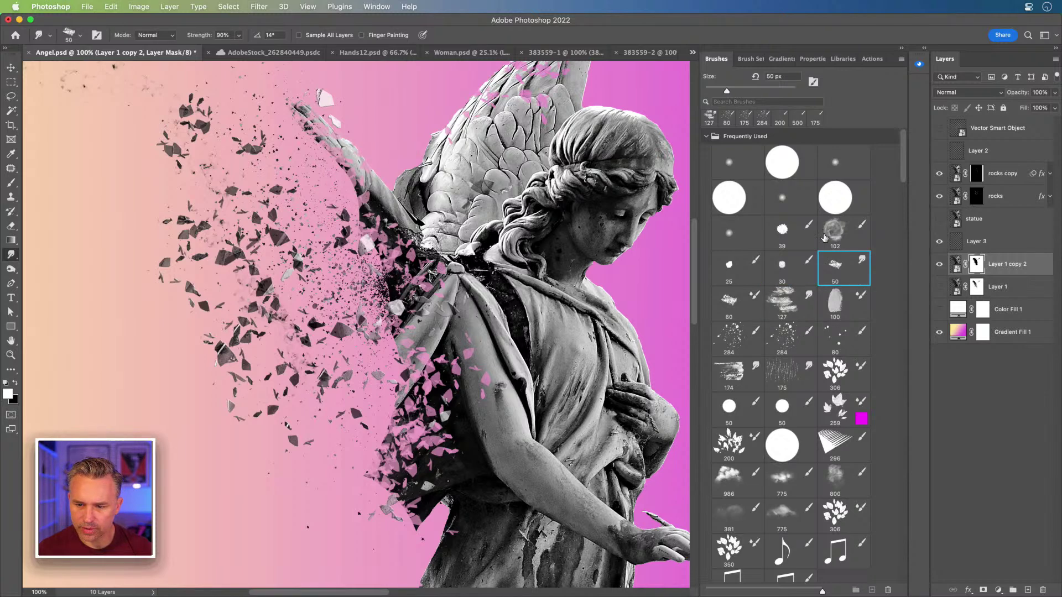
left_click(824, 233)
mouse_move(387, 285)
left_mouse_down()
mouse_move(409, 316)
mouse_move(392, 330)
mouse_move(404, 354)
left_mouse_up()
key("super+z")
left_click(729, 374)
key("super+z")
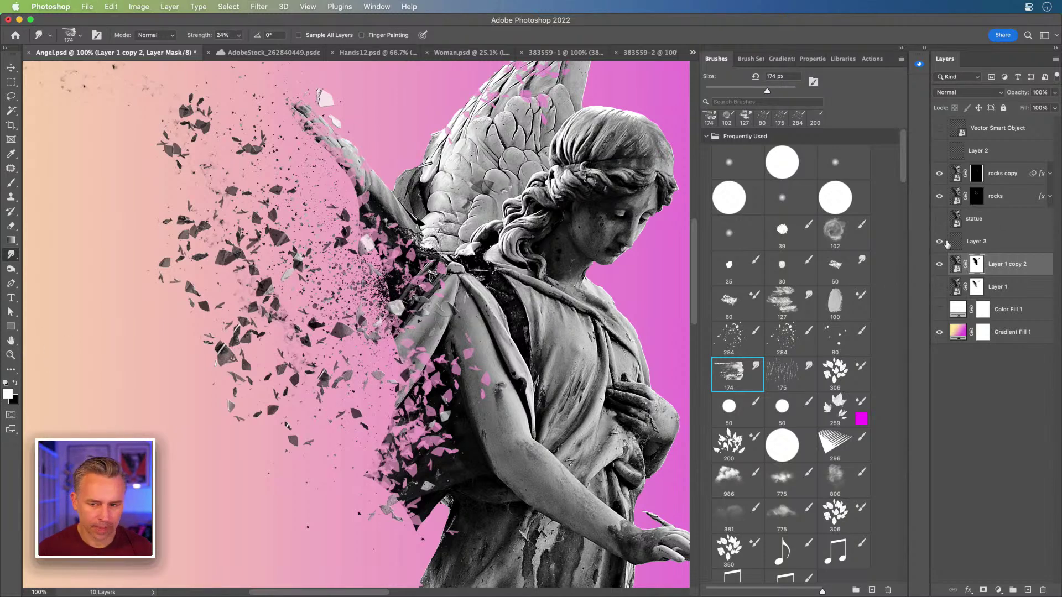
Step: Paint scattered speckles at the wing base with the 284 Concept scatter brush
scroll(782, 382, "down", 5)
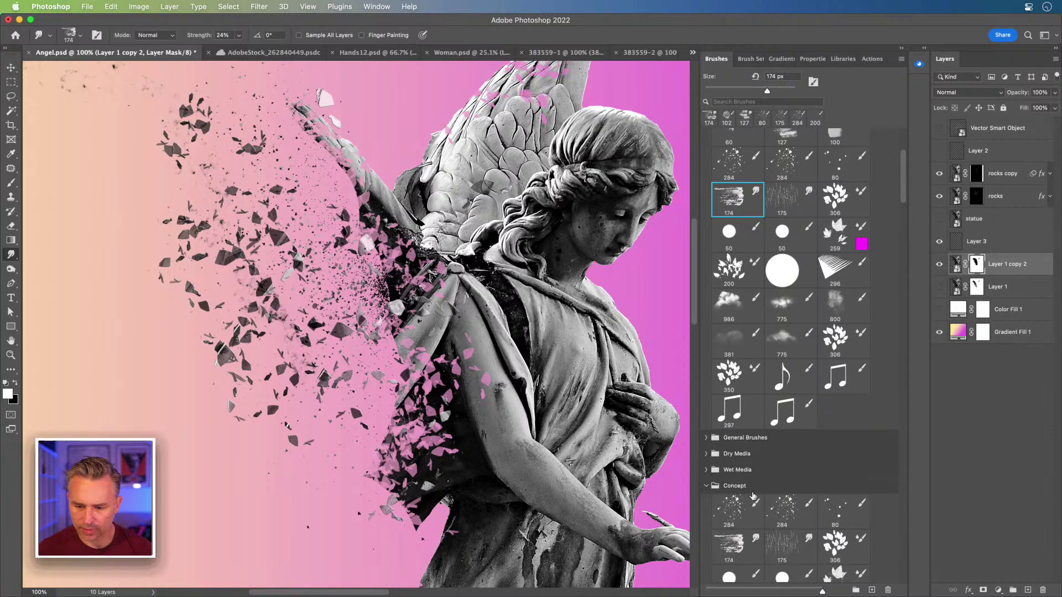
left_click(733, 522)
mouse_move(376, 311)
left_mouse_down()
mouse_move(397, 349)
mouse_move(394, 367)
left_mouse_up()
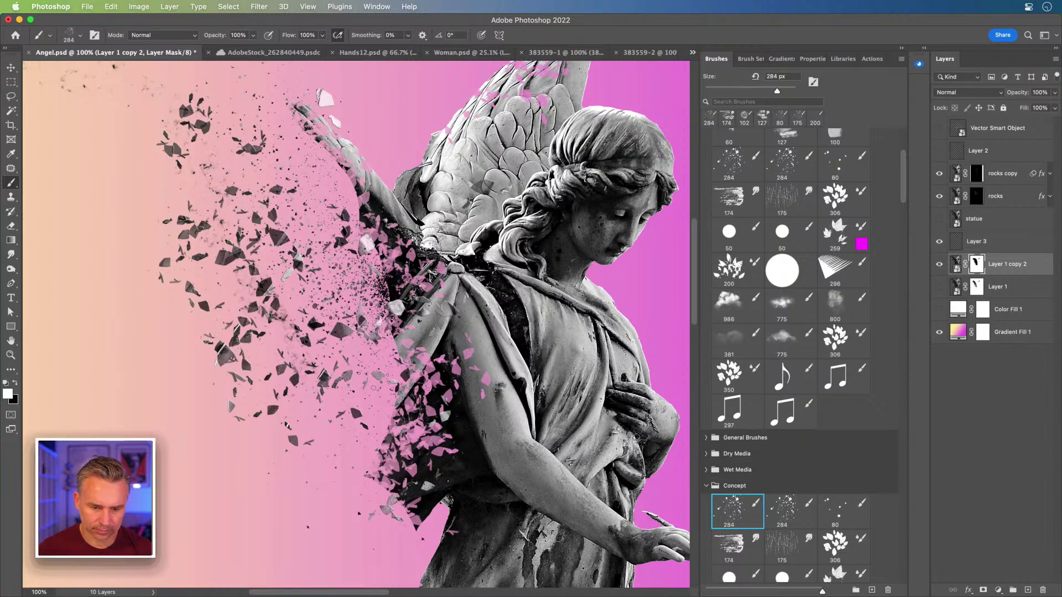
Step: Paint speckles along the left wing at 90 px, redoing one stroke, then enlarge the brush to 125 px
key("bracketleft")
key("bracketleft")
key("bracketleft")
key("bracketleft")
key("bracketleft")
key("bracketleft")
key("bracketleft")
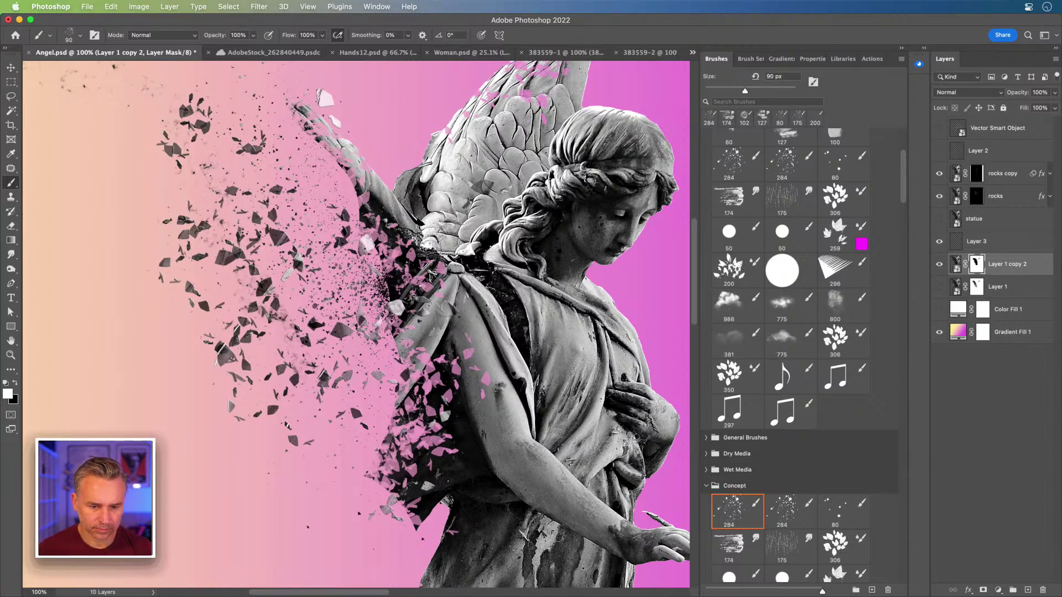
mouse_move(376, 267)
left_mouse_down()
mouse_move(377, 289)
mouse_move(327, 212)
mouse_move(409, 287)
mouse_move(406, 271)
mouse_move(321, 203)
left_mouse_up()
key("super+z")
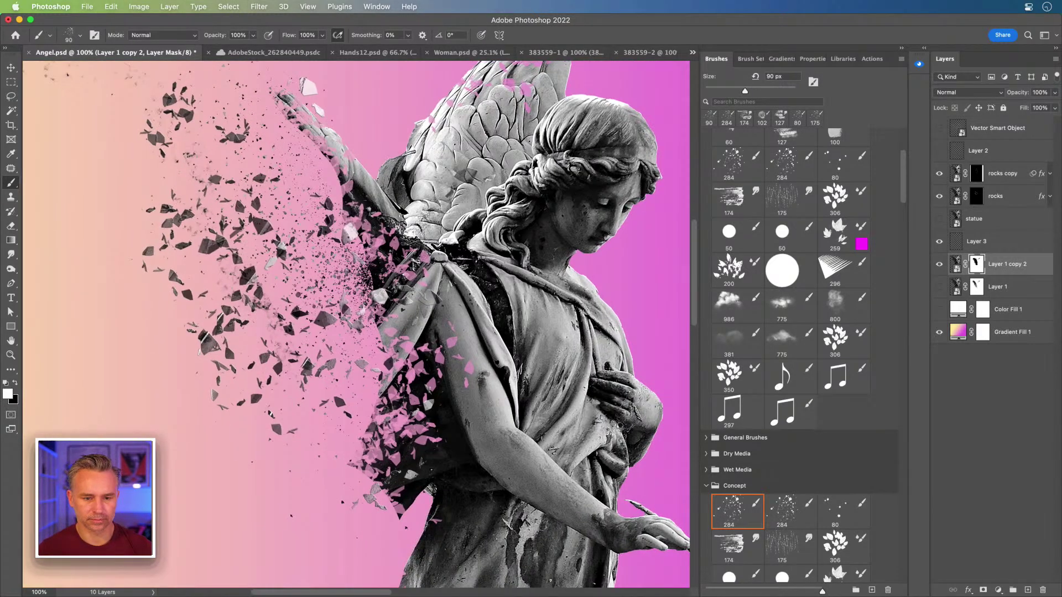
mouse_move(372, 325)
left_mouse_down()
mouse_move(313, 166)
mouse_move(284, 151)
left_mouse_up()
key("bracketright")
key("bracketright")
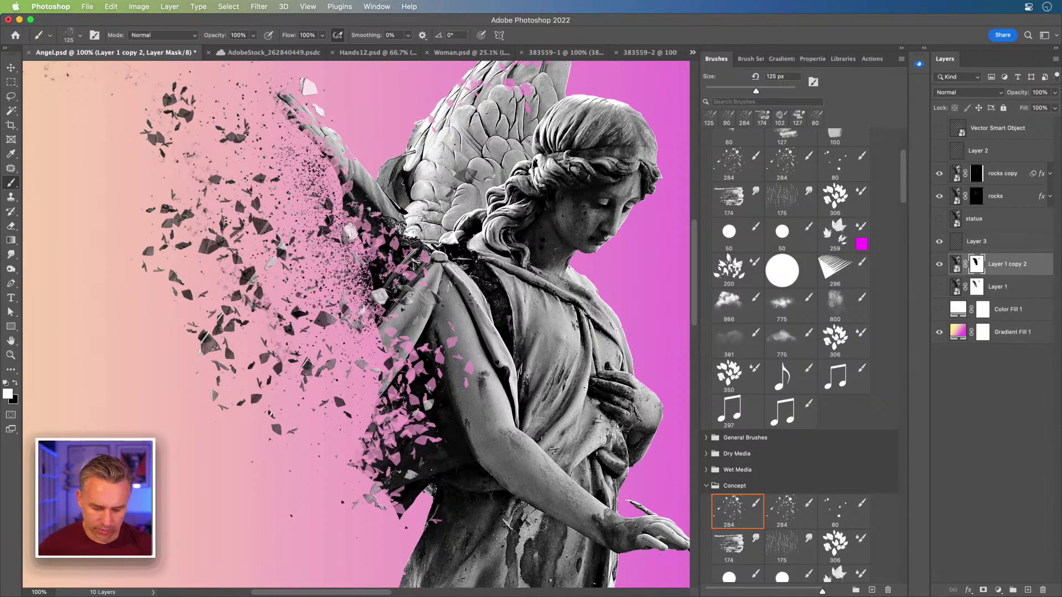
Step: Zoom to 200% on the wing base and toggle Layer 1 copy 2 off and on to compare
key("super+minus")
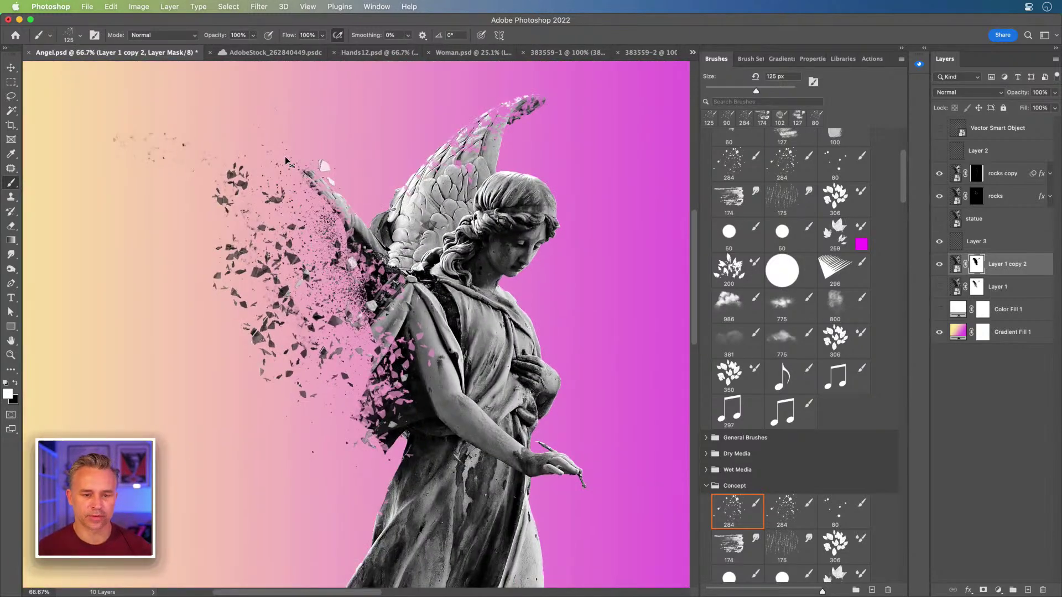
key("super+plus")
key("super+plus")
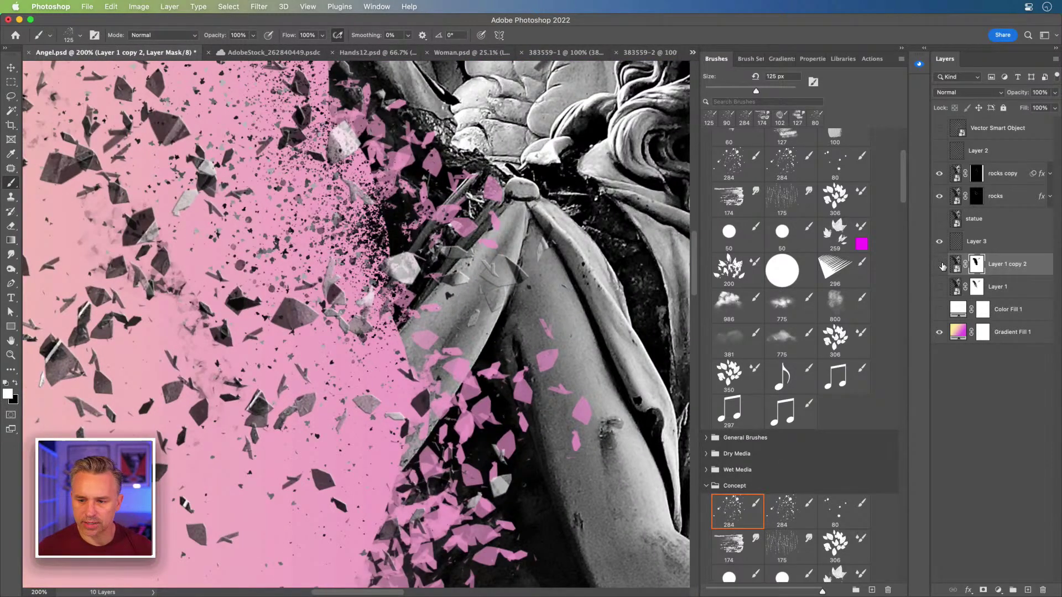
left_click(939, 265)
left_click(939, 265)
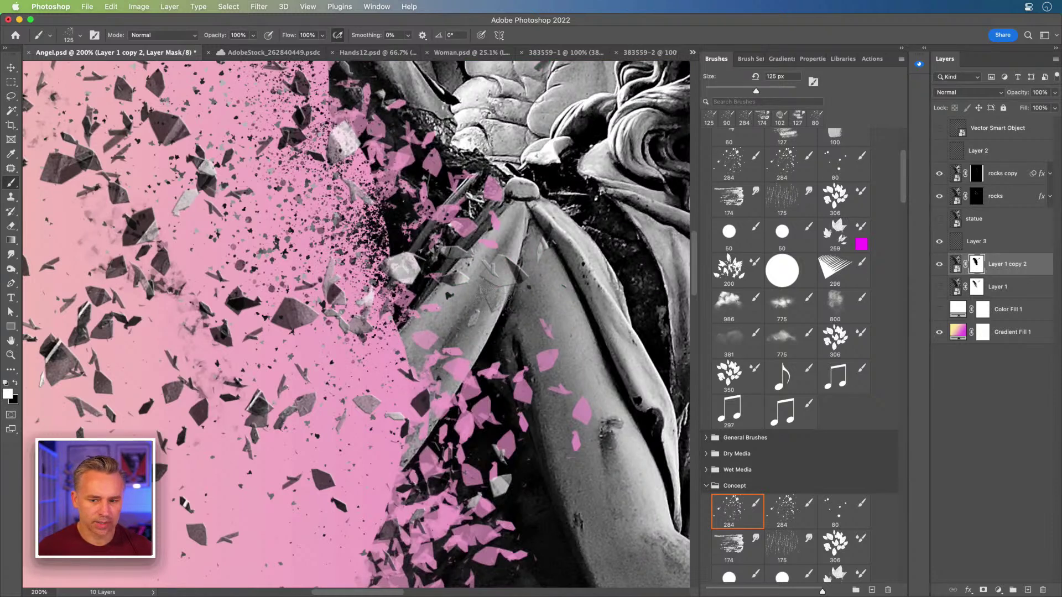
Step: Select the 250 shard-shaped brush preset and shrink it for chipping the shoulder
left_click(706, 486)
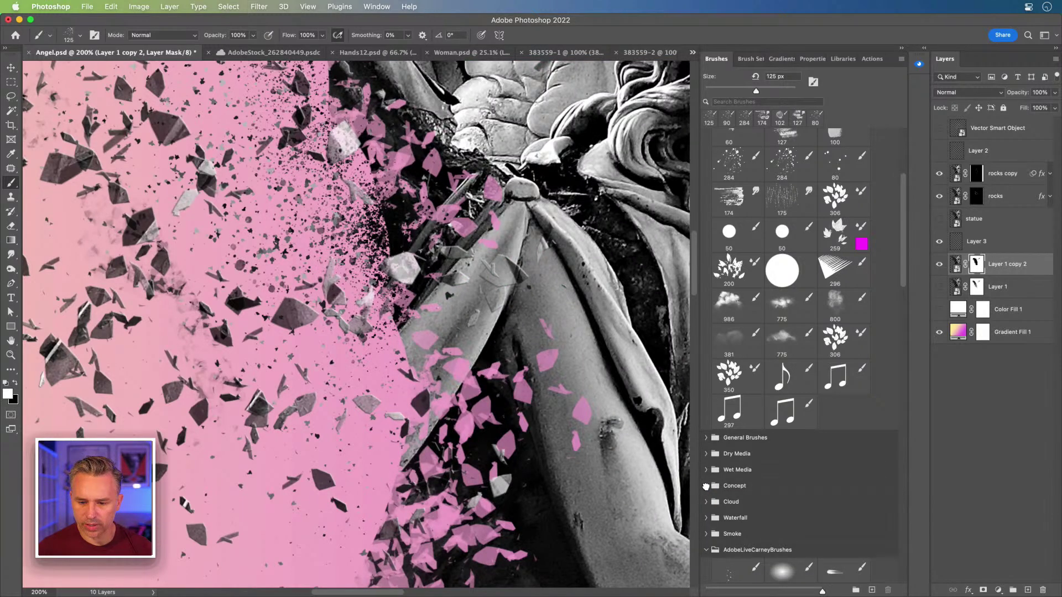
scroll(738, 188, "up", 5)
left_click(707, 137)
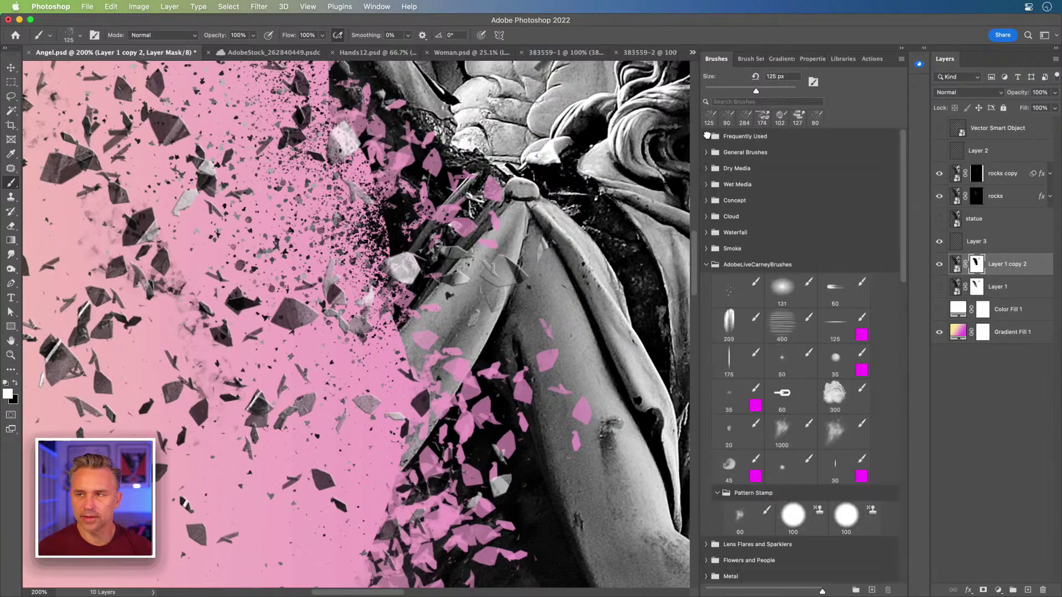
scroll(755, 387, "down", 10)
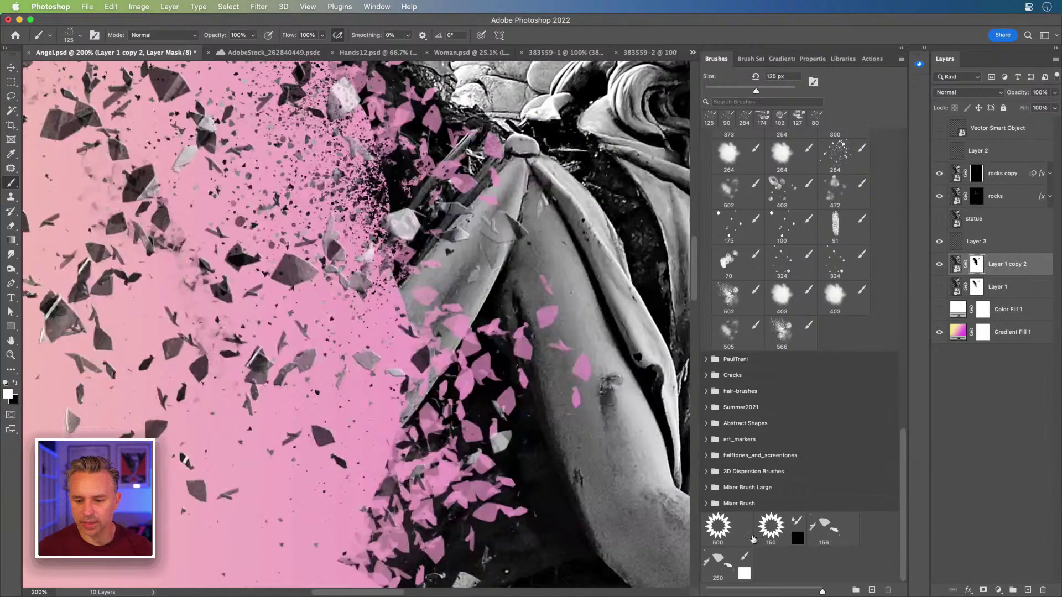
left_click(727, 564)
mouse_move(399, 223)
left_mouse_down()
mouse_move(420, 316)
mouse_move(435, 325)
left_mouse_up()
key("bracketleft")
key("bracketleft")
key("bracketleft")
key("bracketleft")
key("bracketleft")
key("bracketleft")
key("bracketleft")
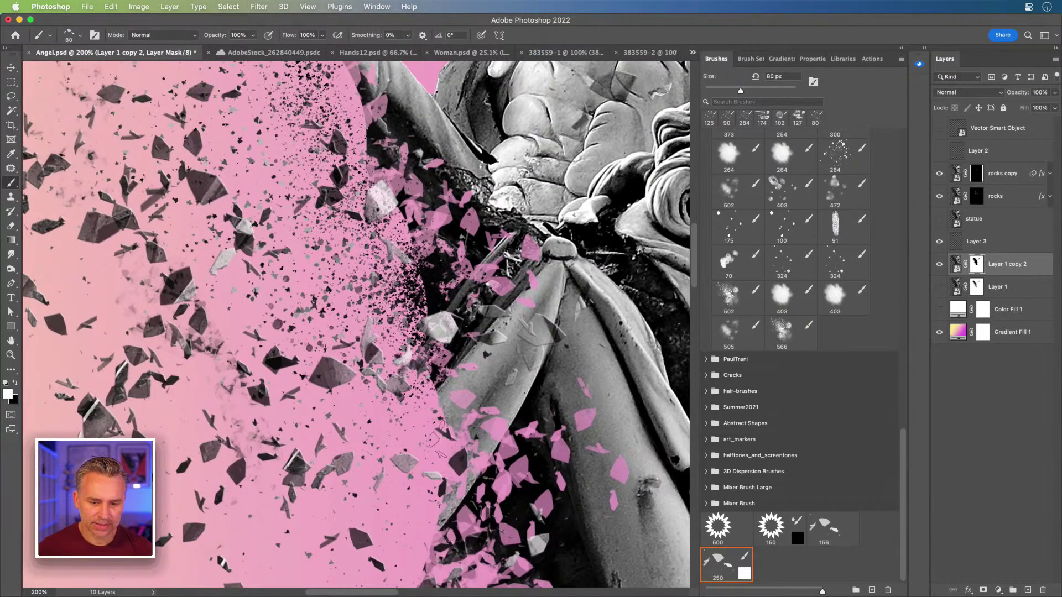
Step: Paint black shard chips at 40–70 px across the shoulder, grey fold and wing
key("bracketleft")
key("bracketleft")
key("bracketleft")
key("bracketleft")
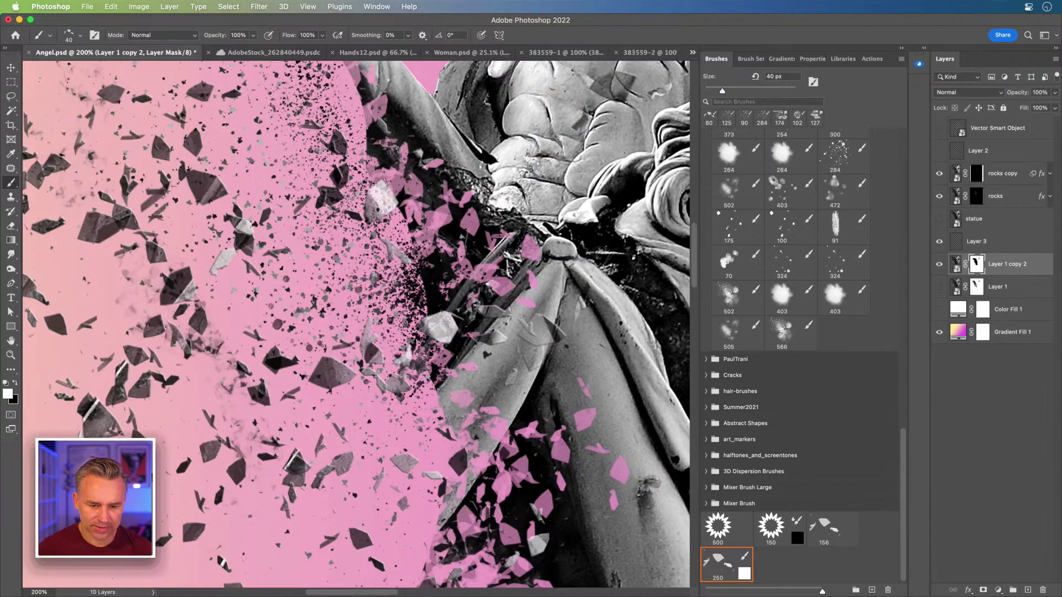
key("x")
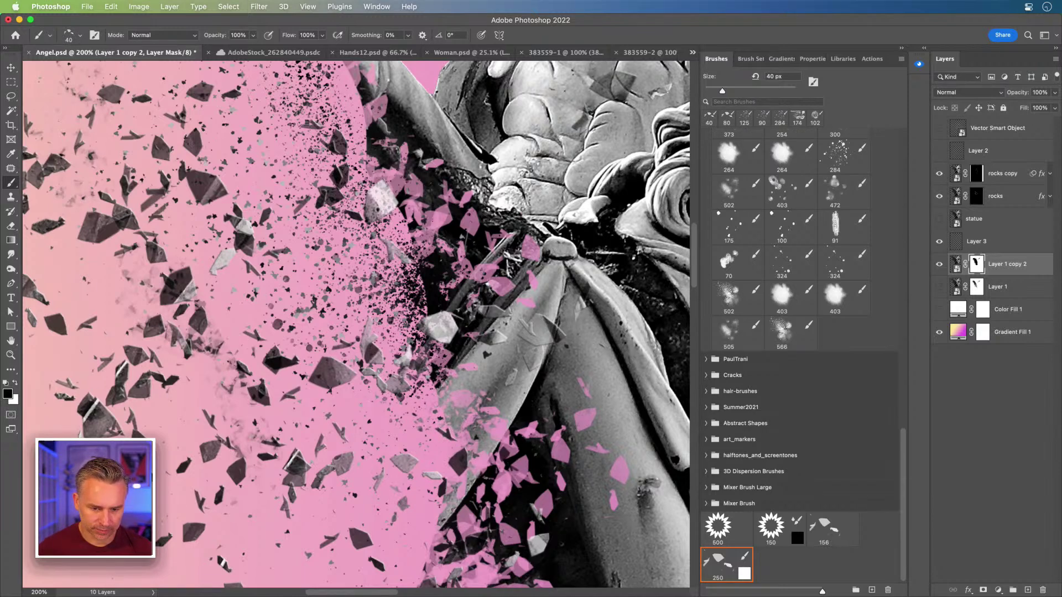
key("bracketright")
key("bracketright")
key("bracketright")
mouse_move(445, 410)
left_mouse_down()
mouse_move(466, 393)
mouse_move(442, 361)
left_mouse_up()
left_click_drag(481, 434, 456, 509)
key("bracketleft")
key("bracketleft")
key("bracketleft")
mouse_move(434, 577)
left_mouse_down()
mouse_move(488, 466)
mouse_move(482, 501)
mouse_move(481, 440)
left_mouse_up()
left_click_drag(480, 396, 459, 309)
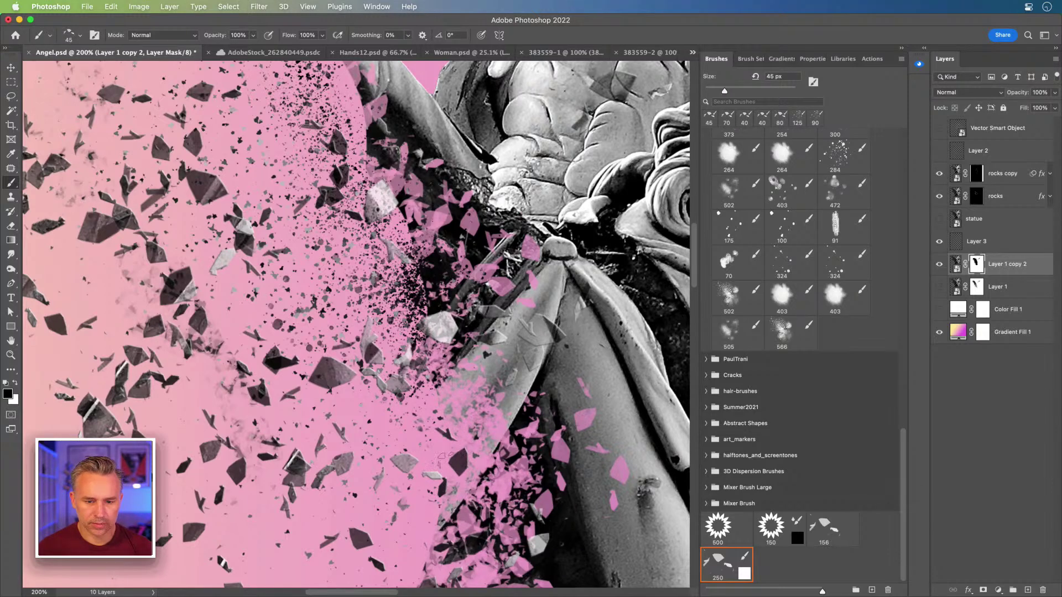
left_click_drag(431, 363, 419, 196)
left_click_drag(434, 310, 510, 426)
mouse_move(466, 492)
left_mouse_down()
mouse_move(476, 320)
mouse_move(435, 271)
left_mouse_up()
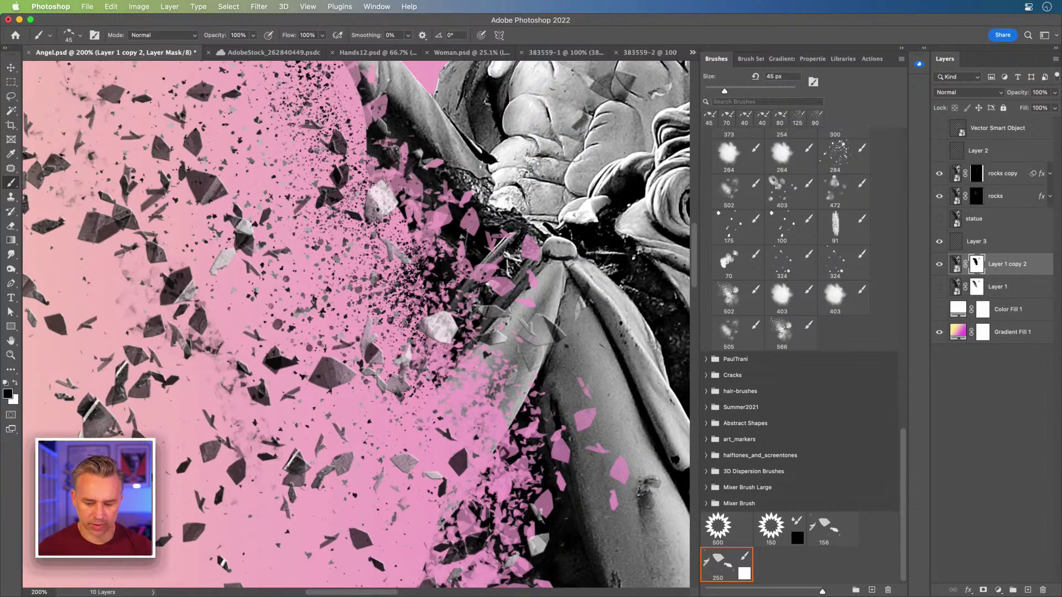
Step: Reframe the wing at 100%, set the shard brush to 80 px, and make Layer 3 active
key("super+minus")
key("super+minus")
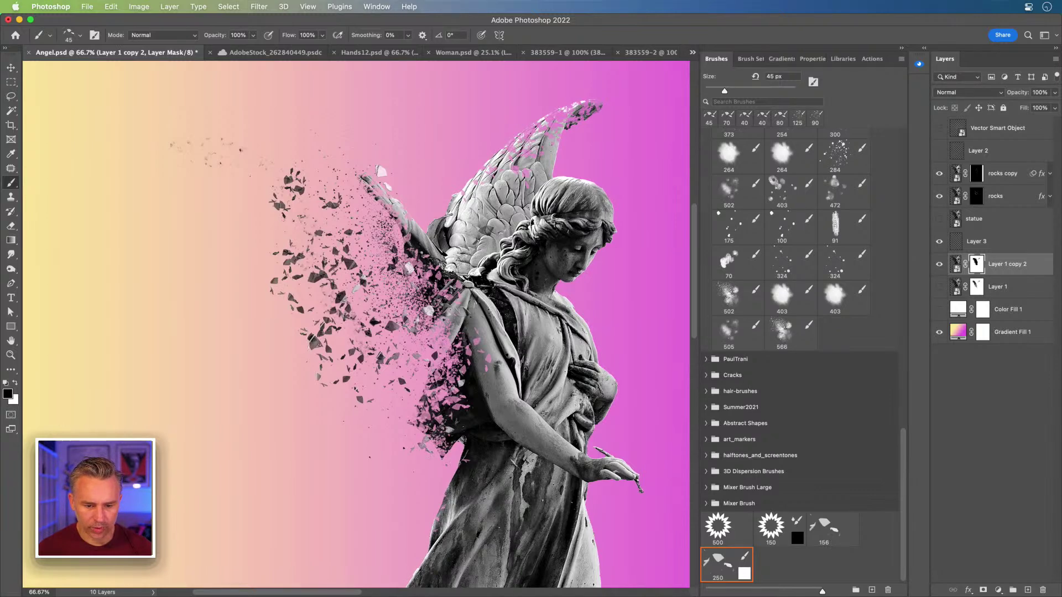
key("bracketright")
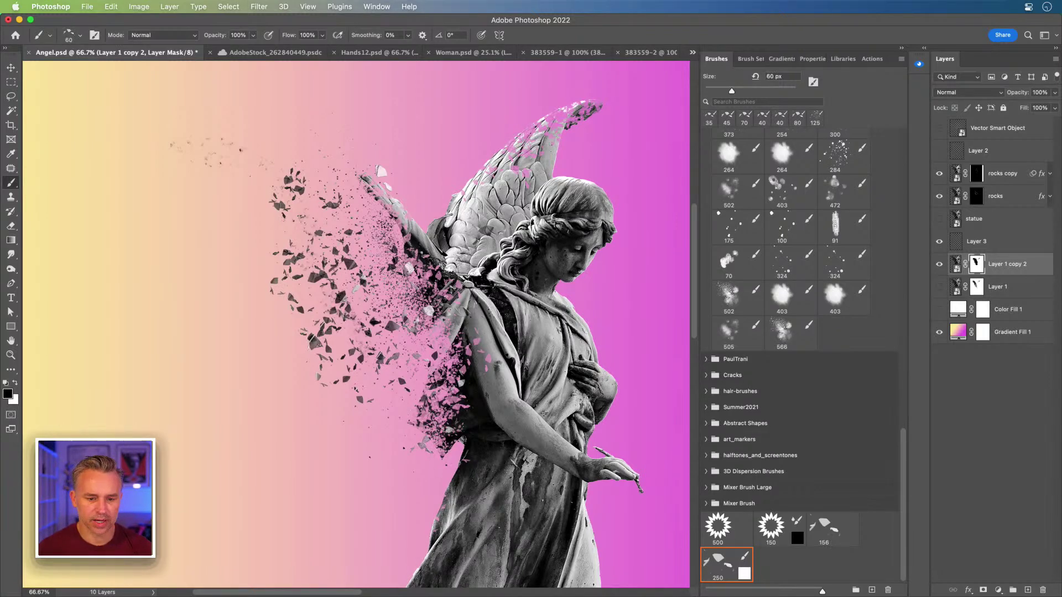
key("bracketleft")
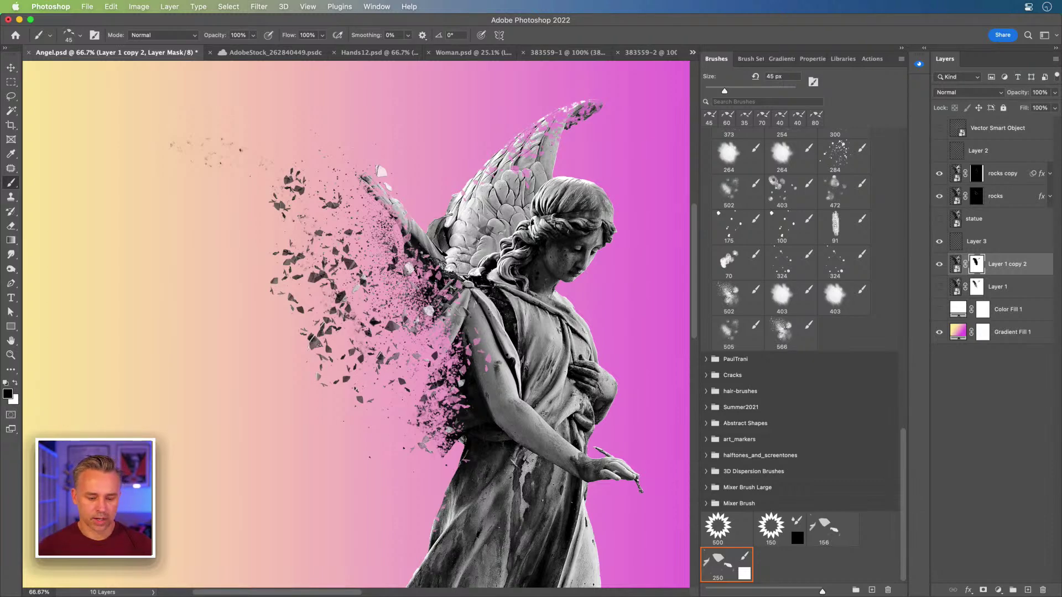
key("super+plus")
left_click_drag(452, 282, 364, 415)
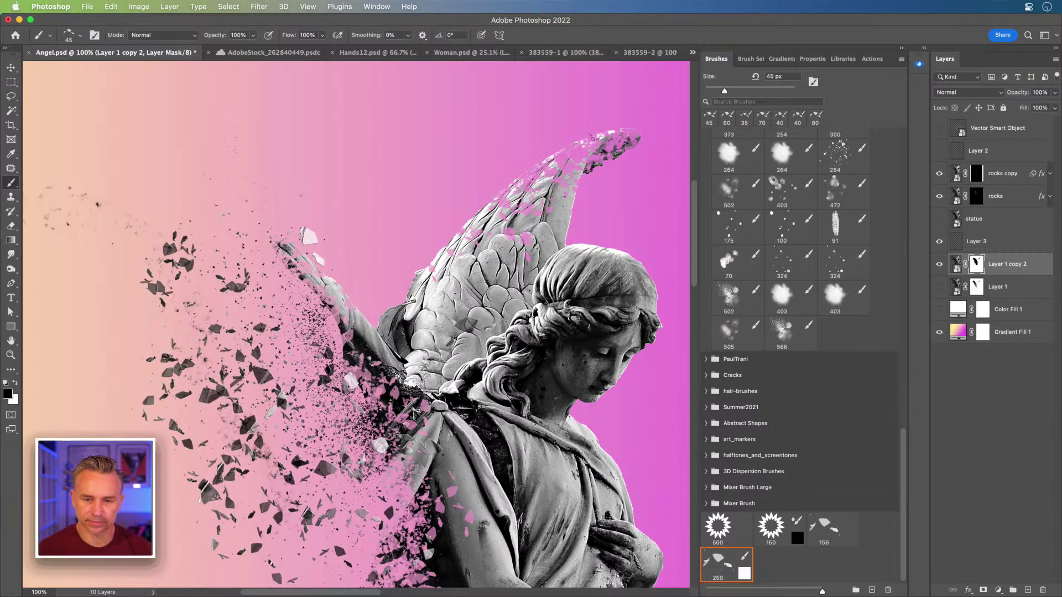
key("bracketright")
key("bracketright")
key("bracketright")
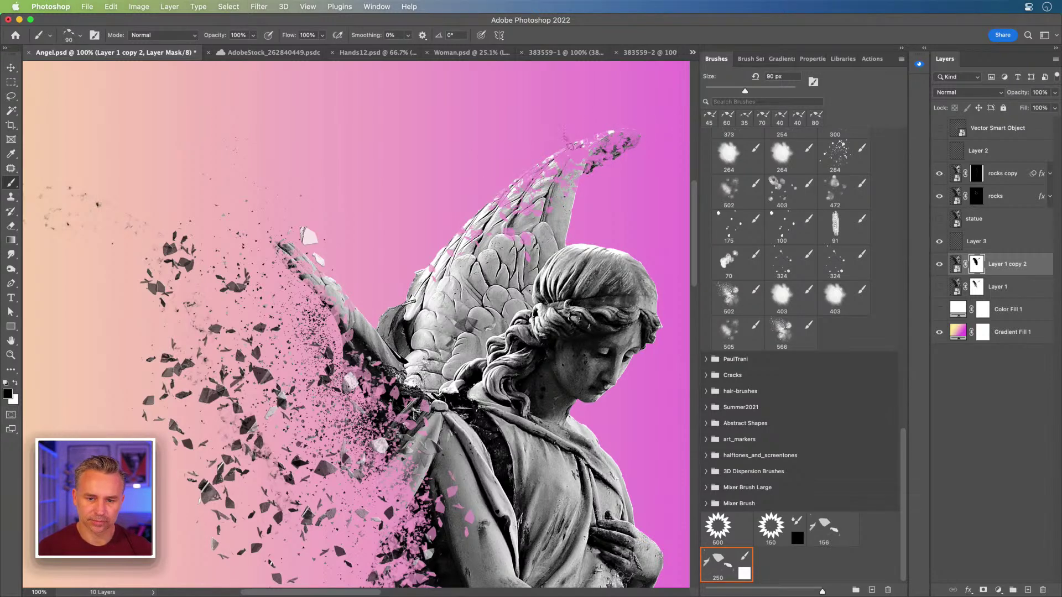
key("bracketleft")
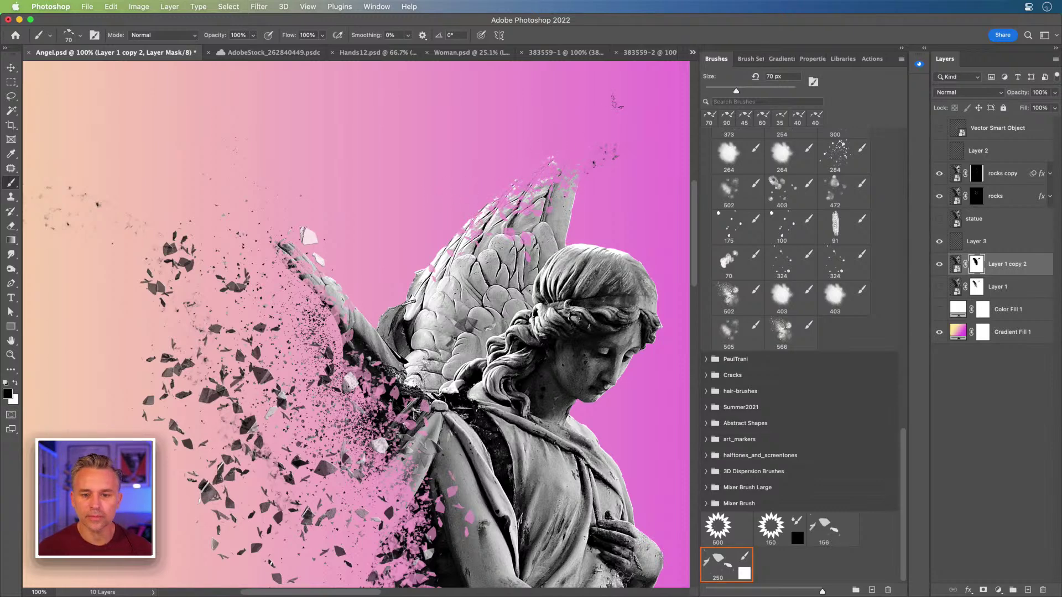
left_click_drag(265, 257, 314, 159)
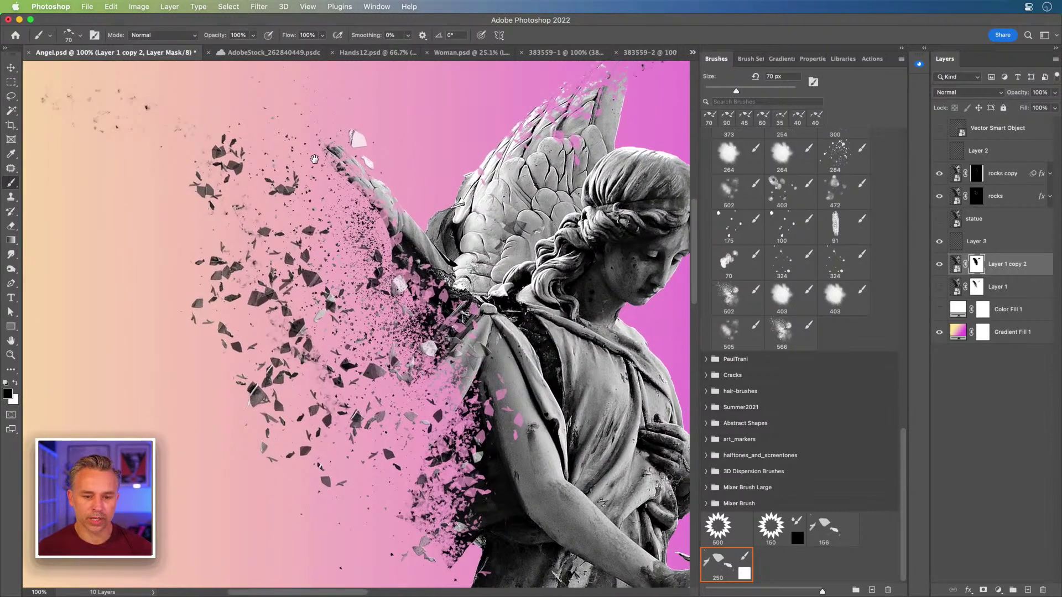
left_click(977, 244)
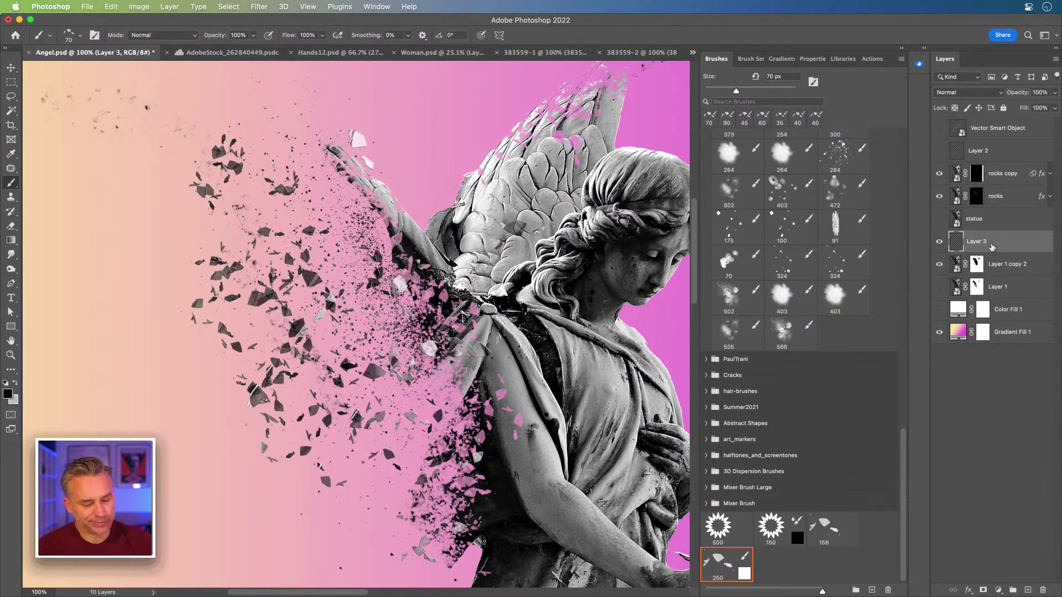
Step: Deselect and resize the canvas to 3000 × 4000 pixels
scroll(531, 573, "left", 10)
scroll(531, 573, "down", 8)
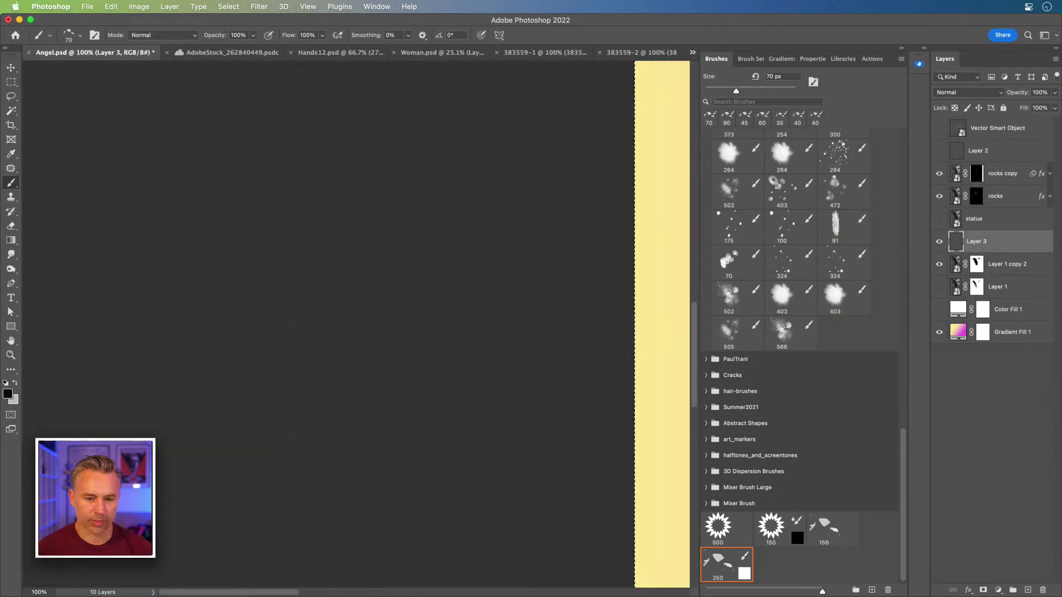
scroll(514, 290, "right", 10)
key("super+0")
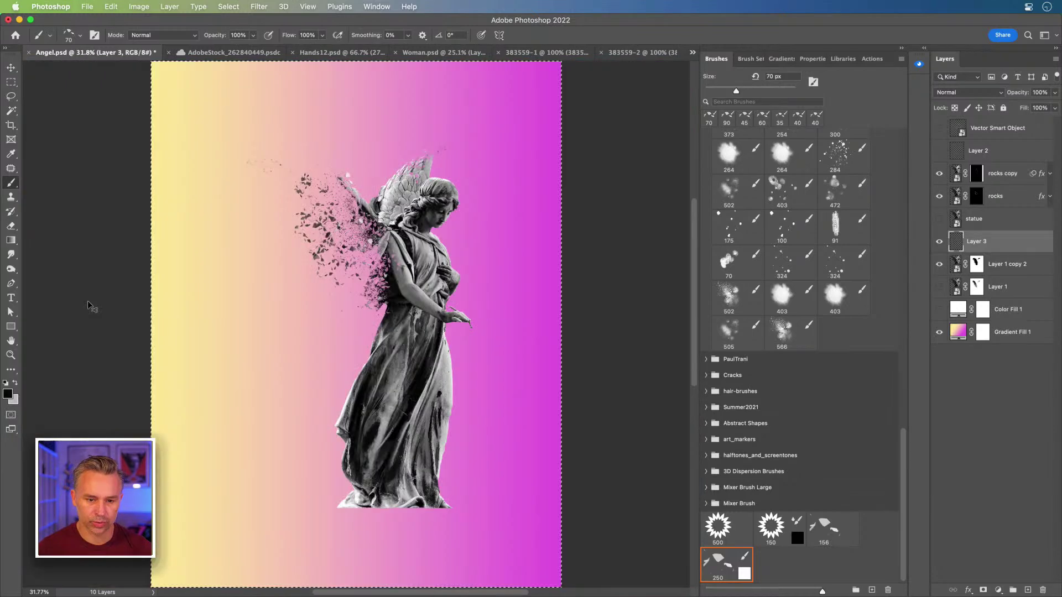
key("super+d")
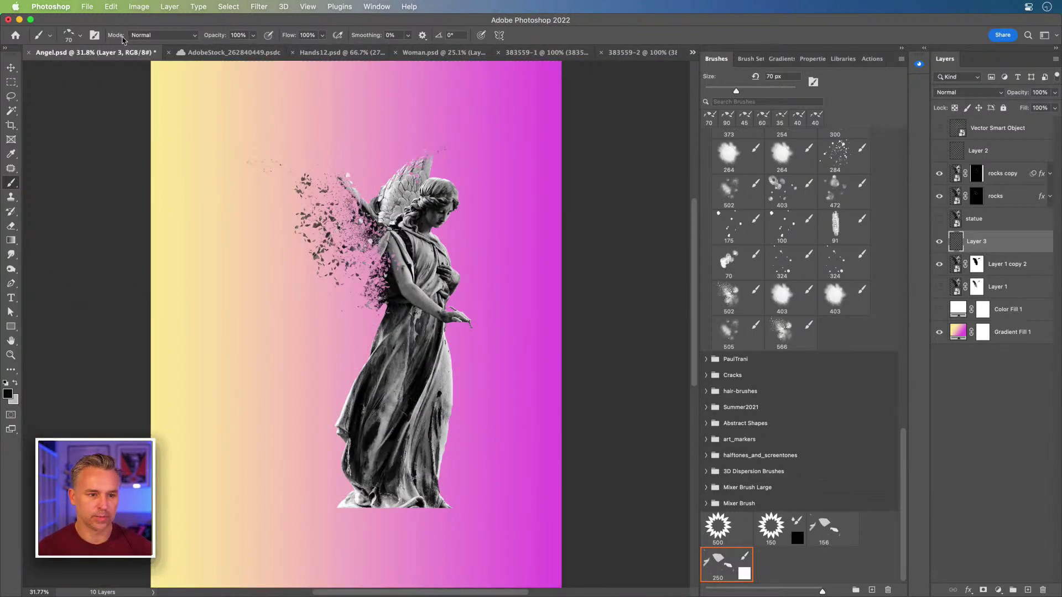
left_click(139, 6)
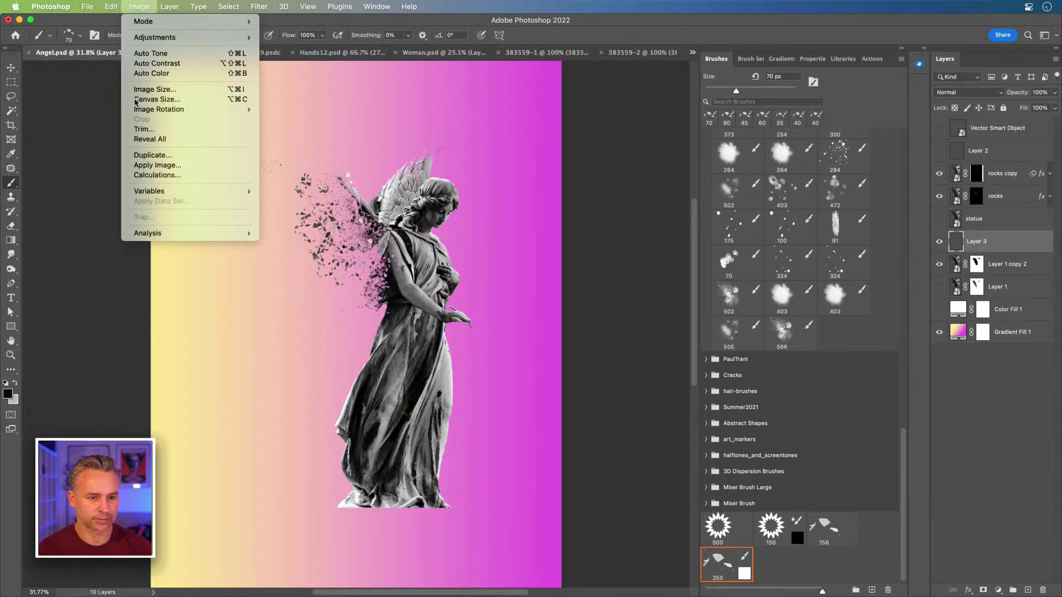
left_click(158, 97)
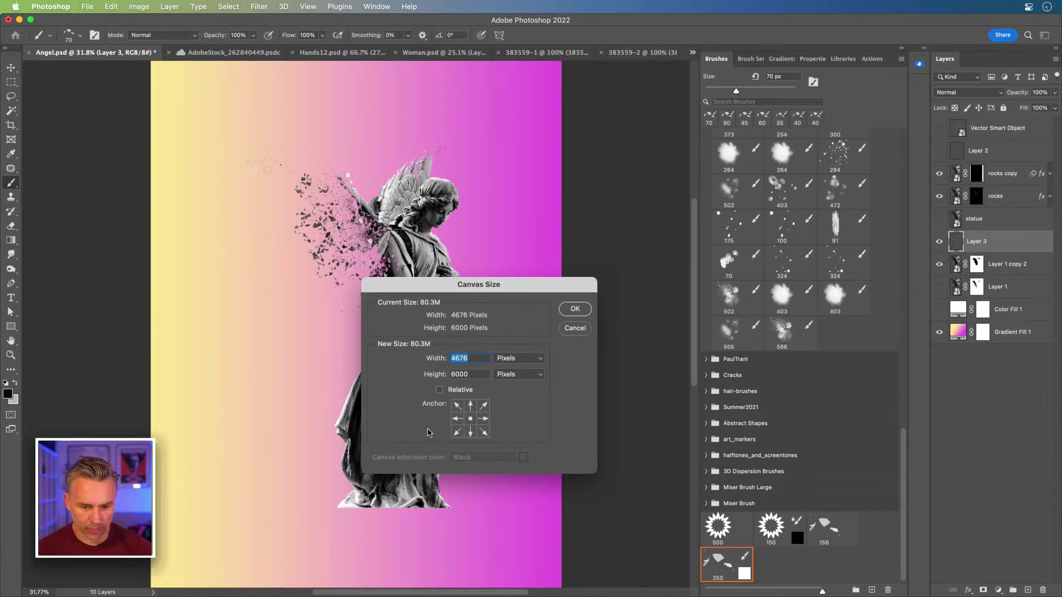
type("3000")
key("Tab")
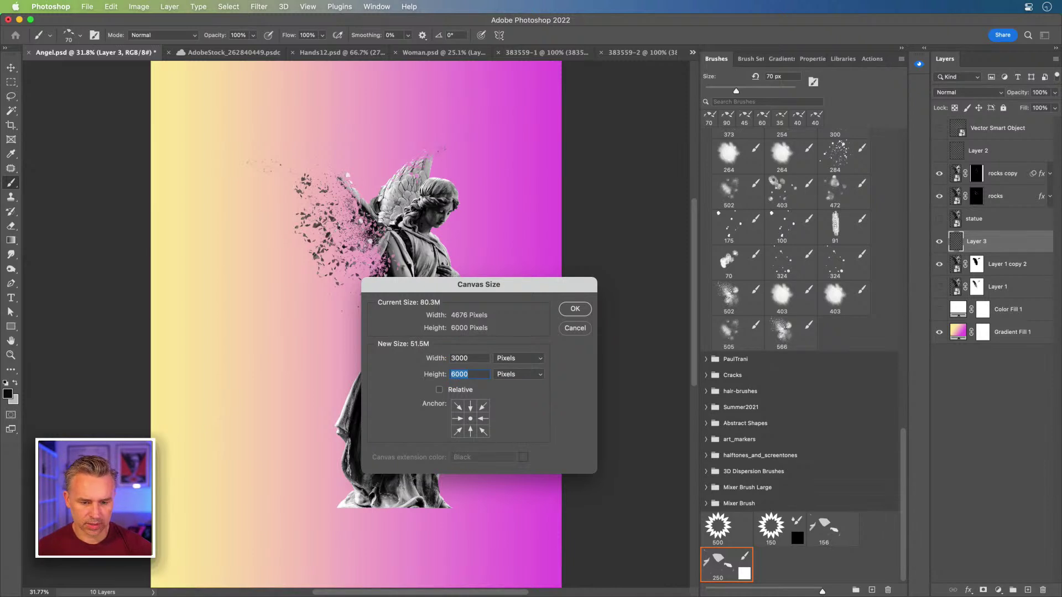
type("4")
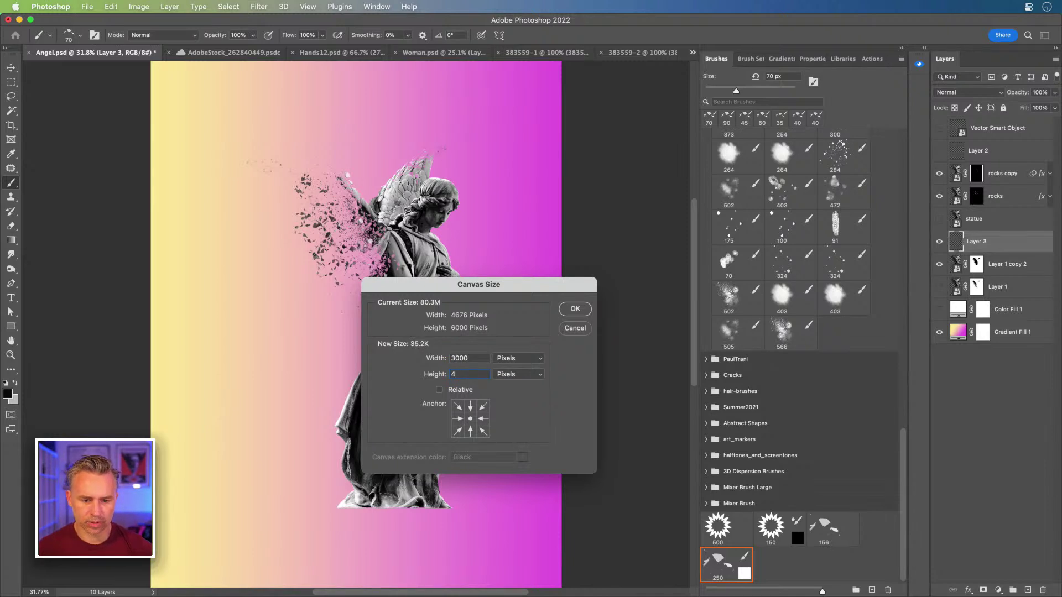
type("000")
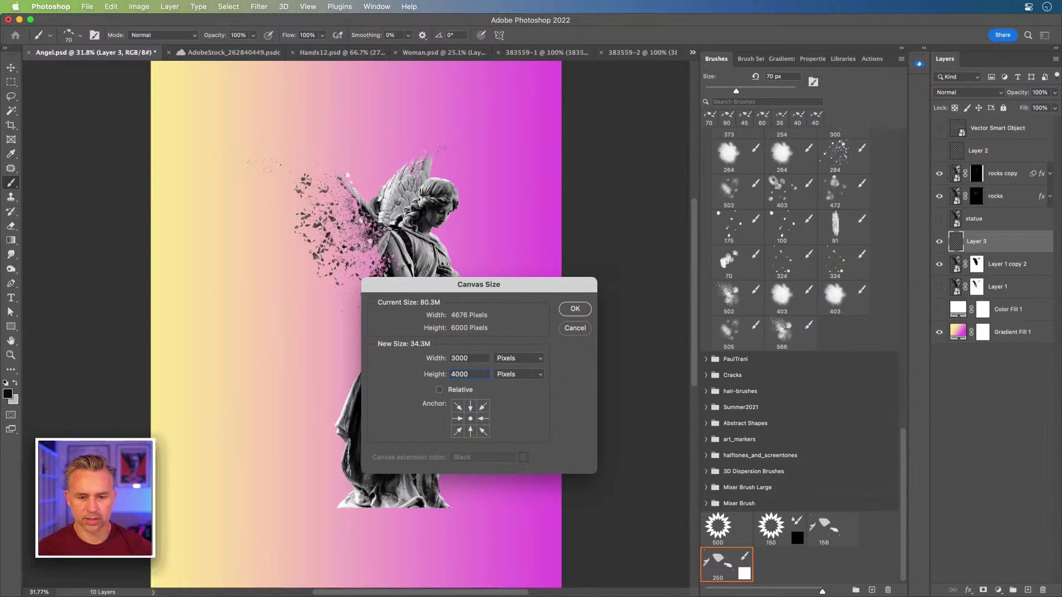
key("Return")
Step: Select the layers from rocks copy through Layer 1 and move them lower in the frame
left_click_drag(300, 253, 412, 361)
key("super+0")
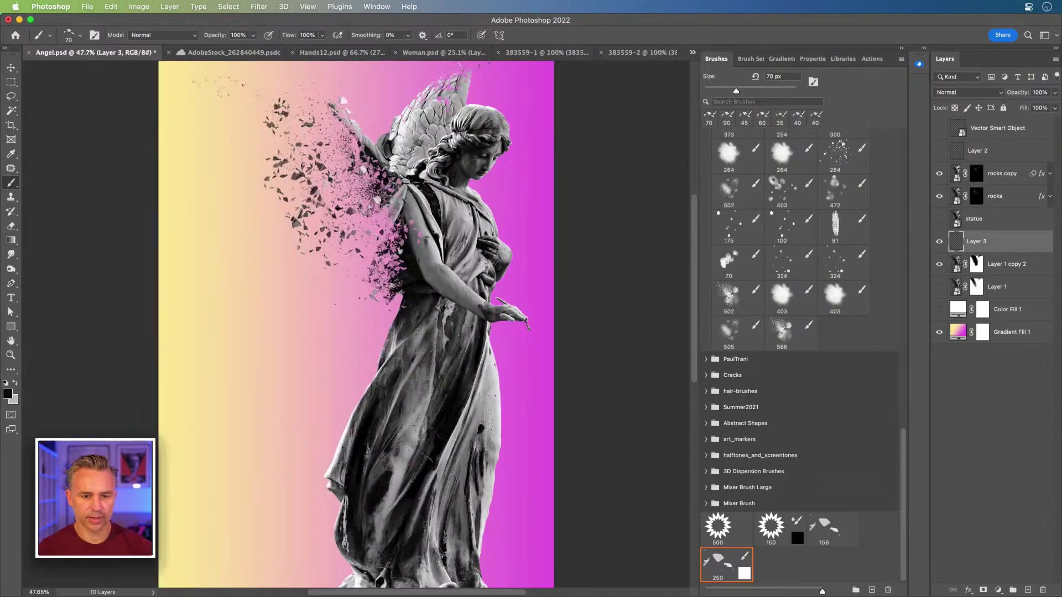
key("super+equal")
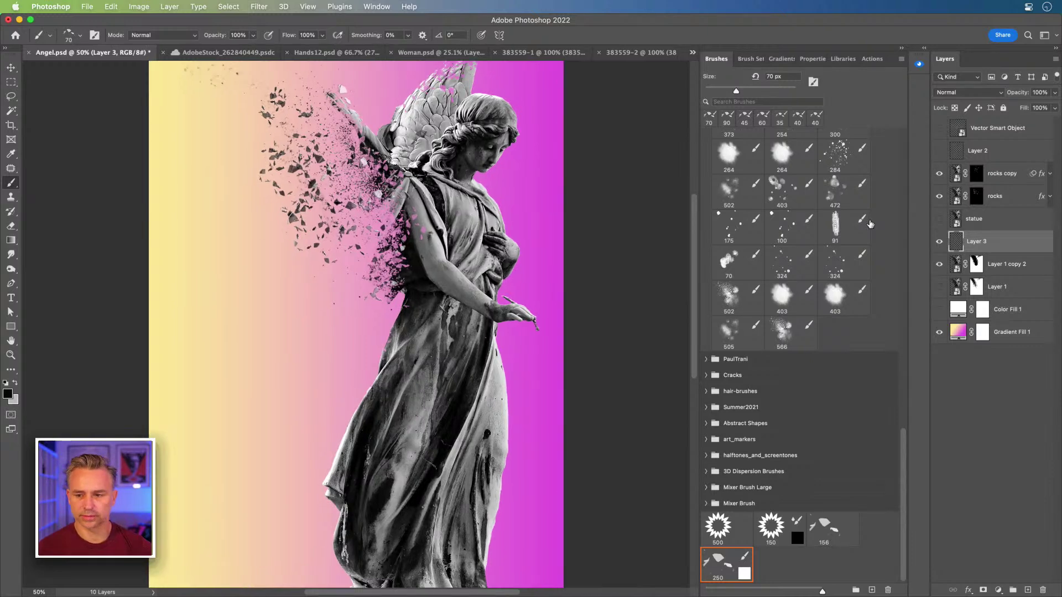
left_click(1008, 288)
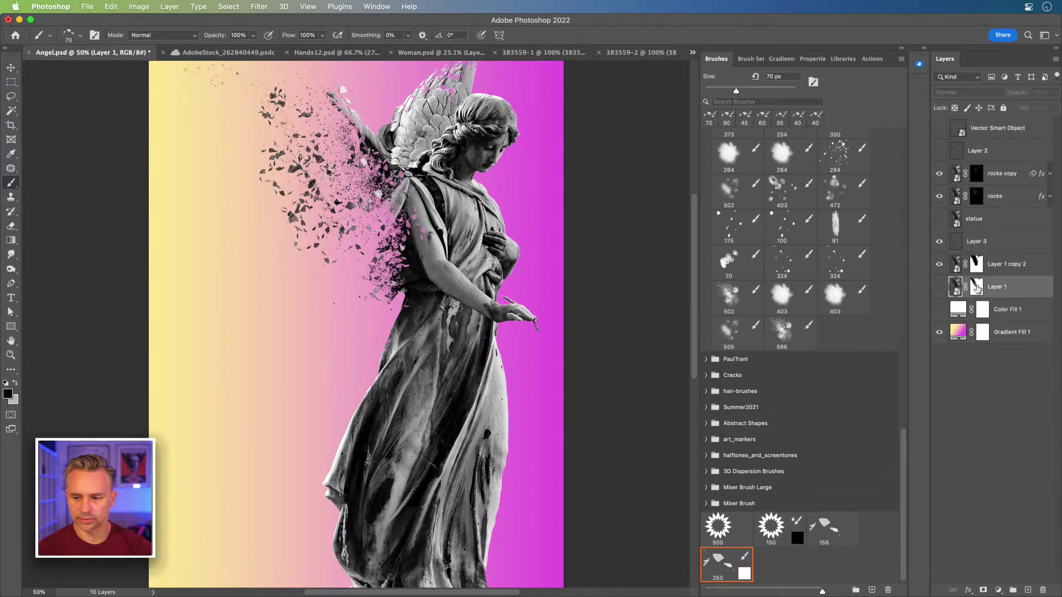
left_click(999, 182)
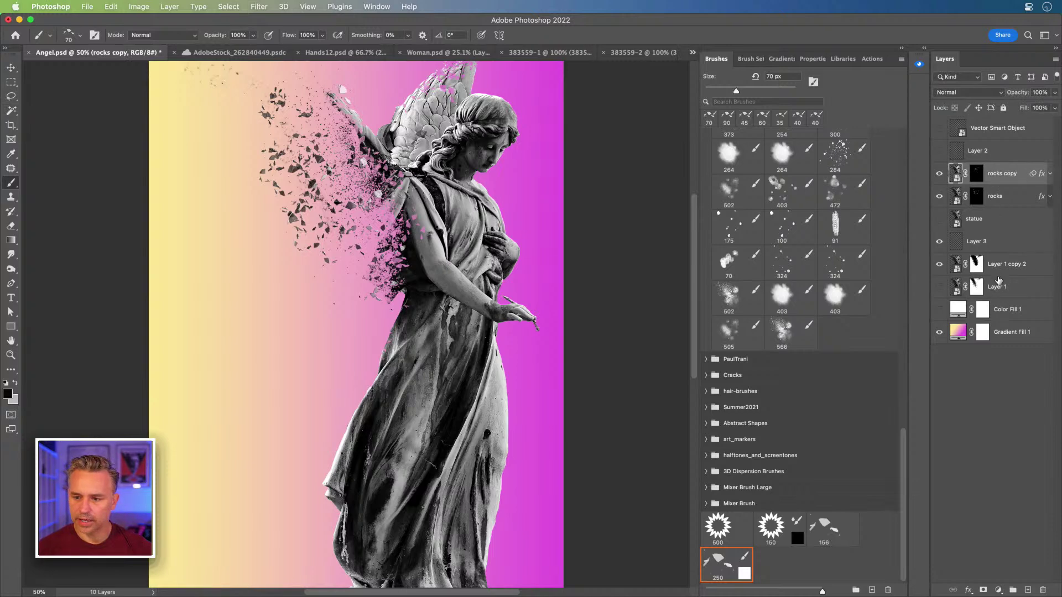
left_click(1003, 293, "shift")
left_click(9, 69)
left_click_drag(491, 241, 501, 274)
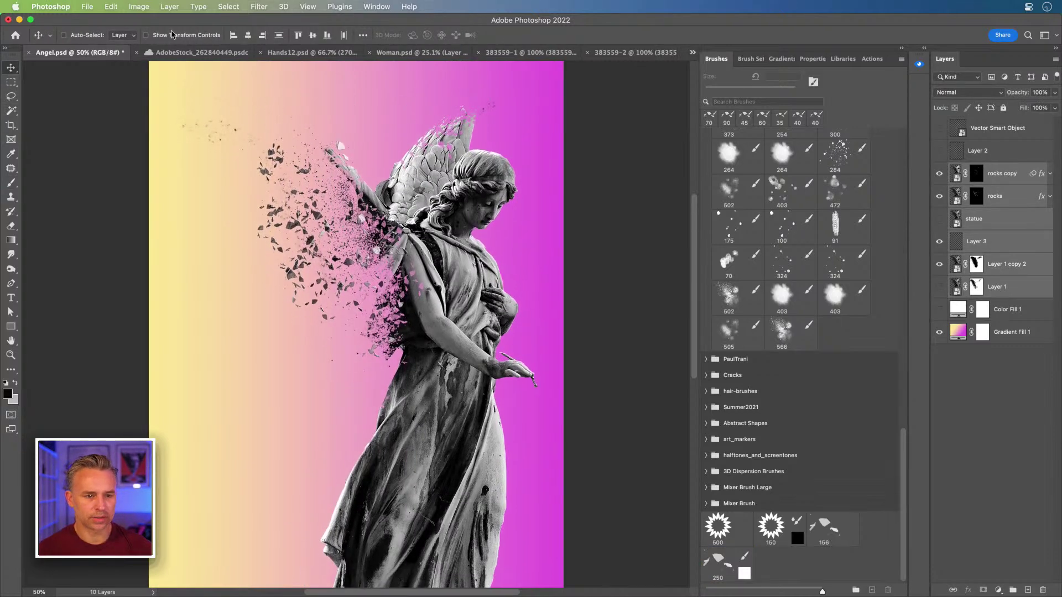
left_click(137, 6)
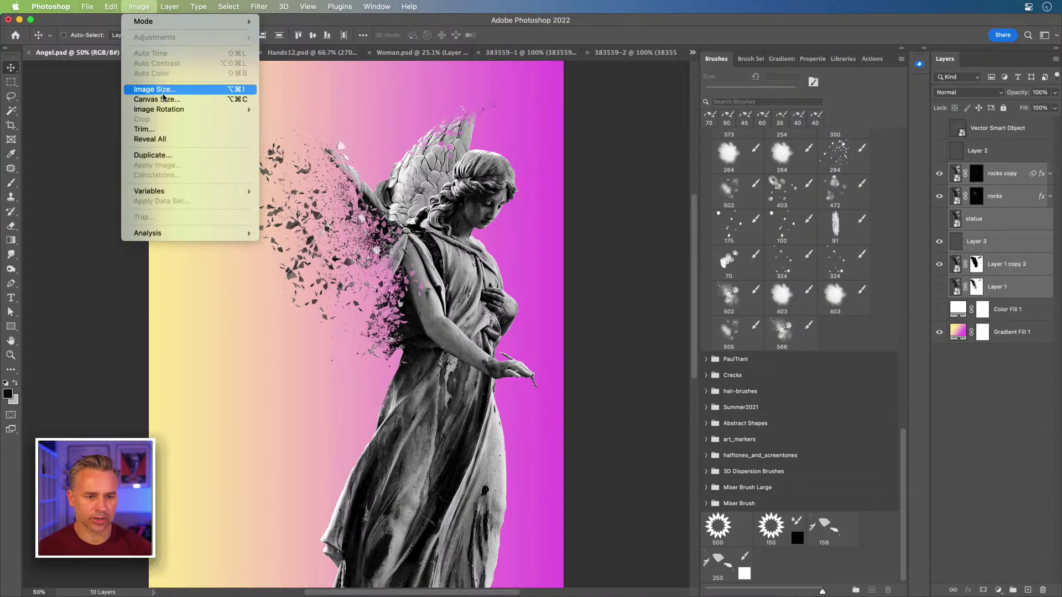
left_click(161, 99)
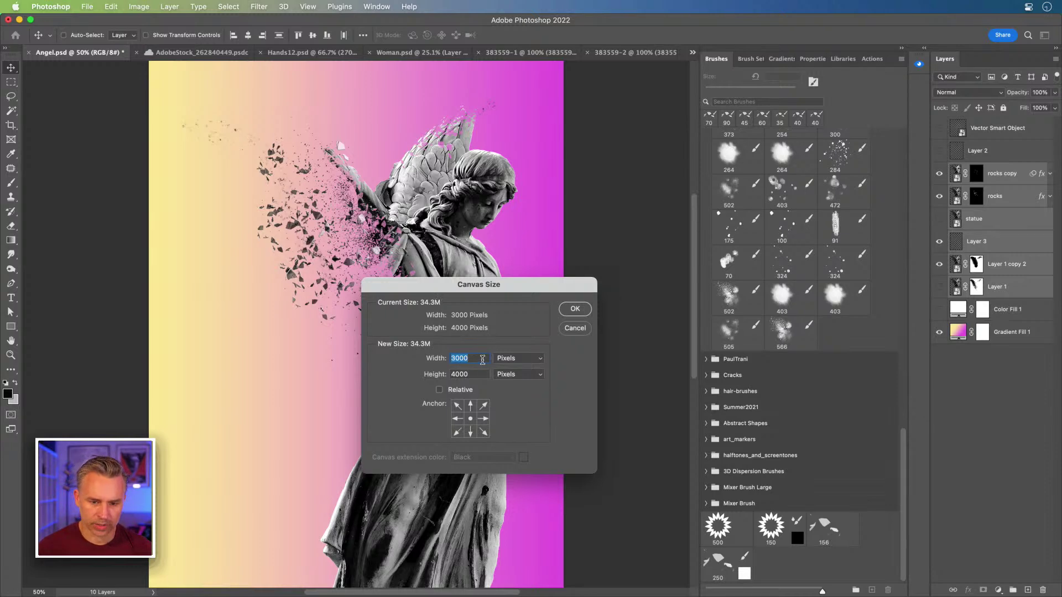
double_click(472, 375)
type("3000")
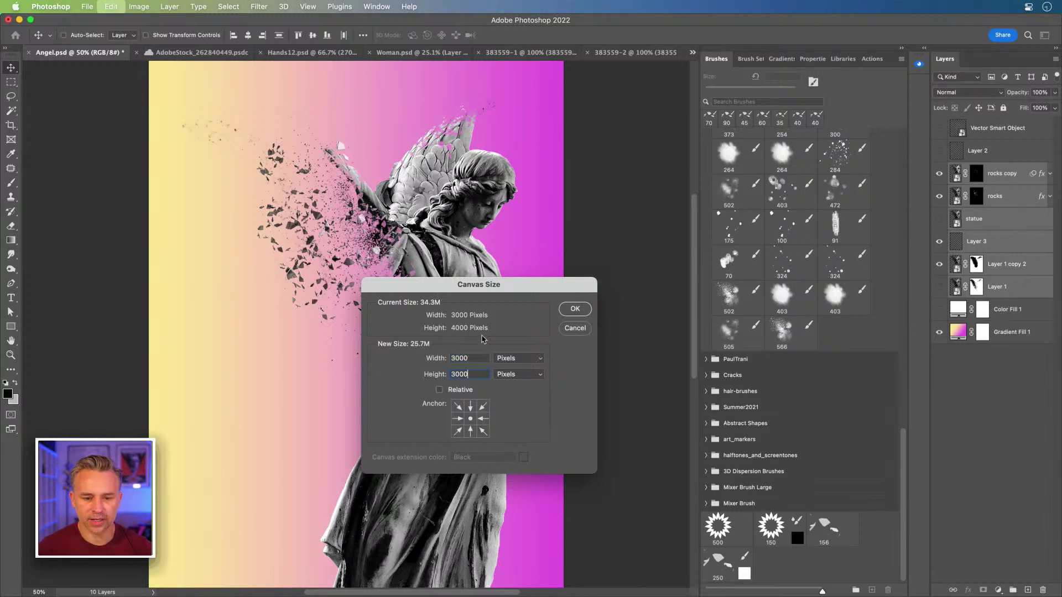
left_click(573, 309)
left_click_drag(234, 149, 283, 230)
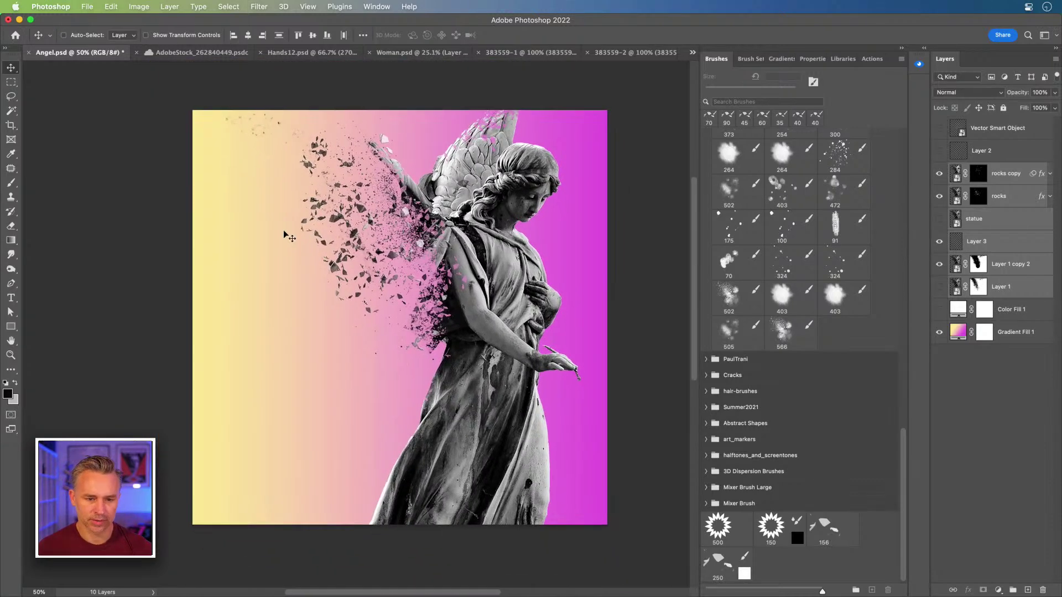
key("super+z")
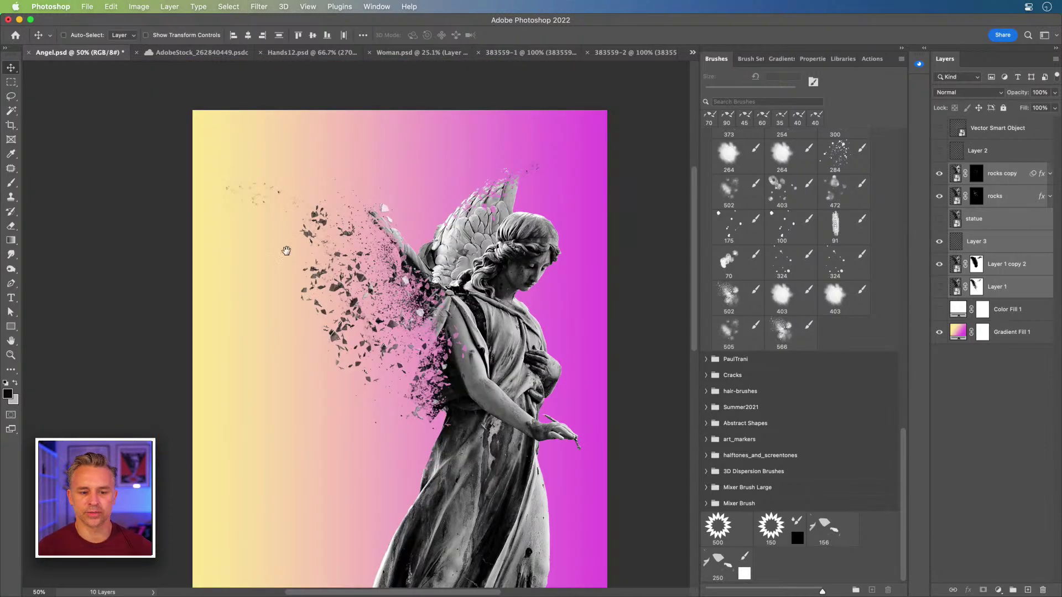
key("super+equal")
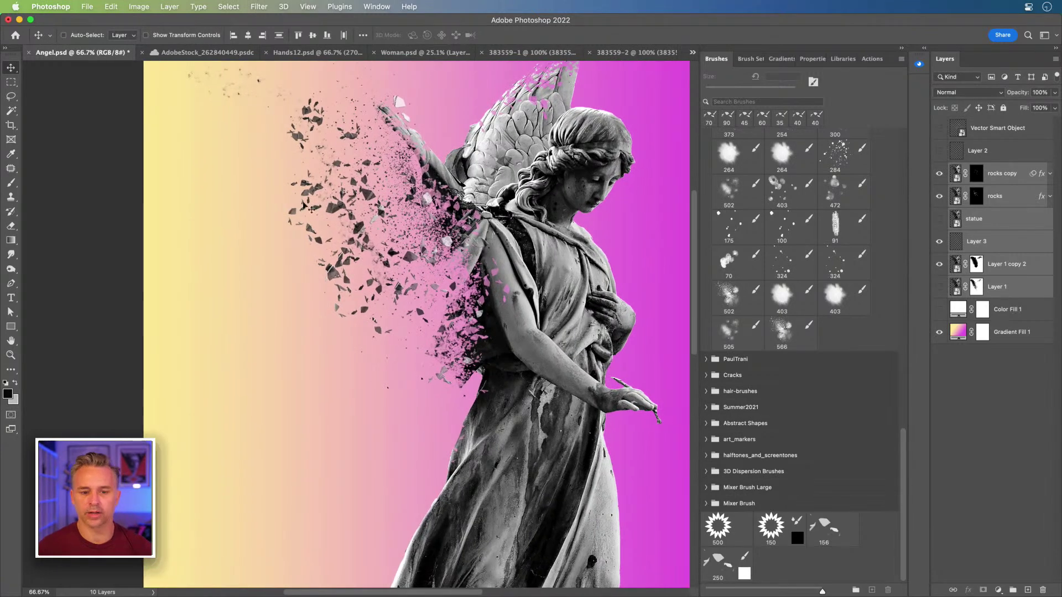
left_click_drag(221, 260, 198, 278)
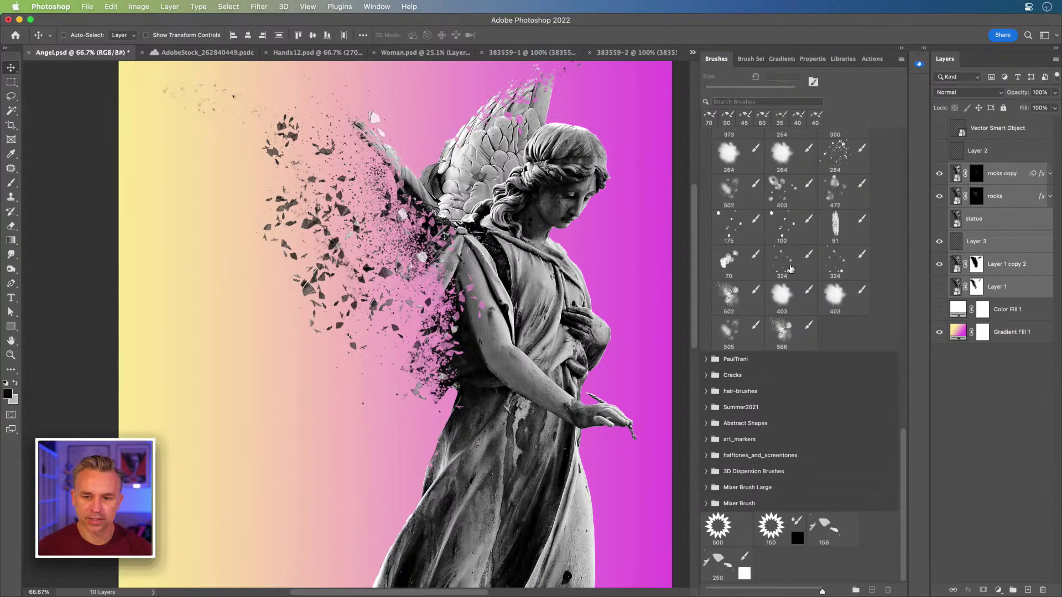
scroll(784, 296, "up", 10)
scroll(783, 296, "down", 15)
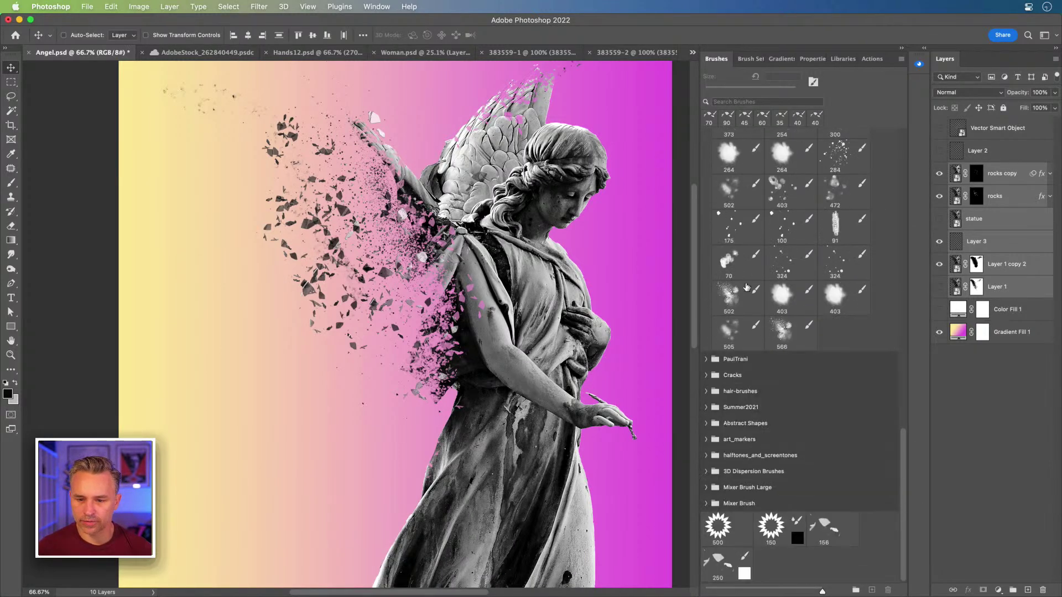
scroll(741, 412, "up", 12)
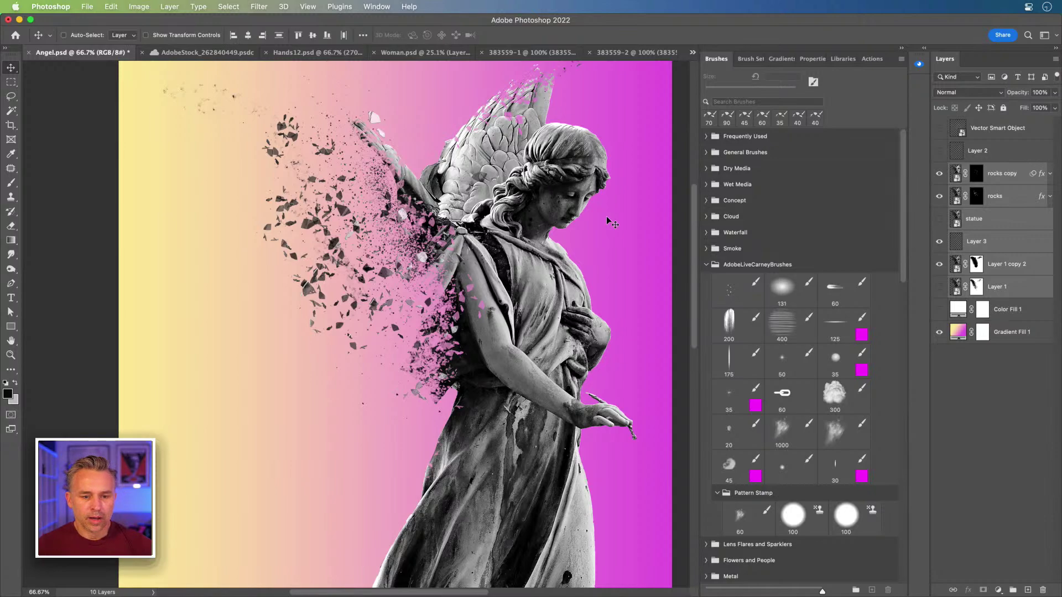
Step: Rename Layer 3 to 'dust' and Layer 1 copy 2 to 'statue'
left_click(1001, 218)
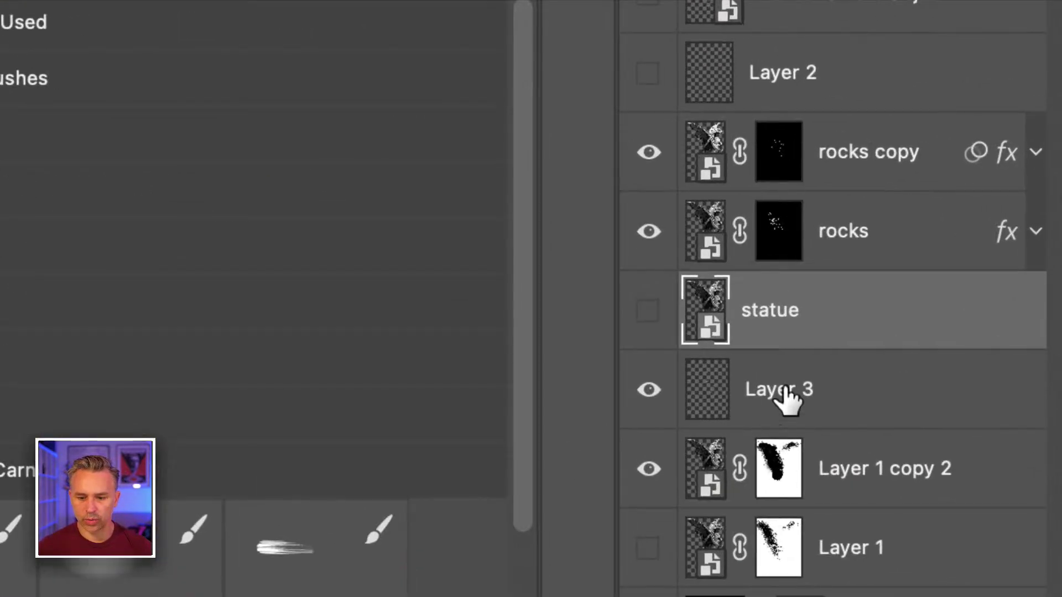
double_click(784, 390)
type("dust")
key("Return")
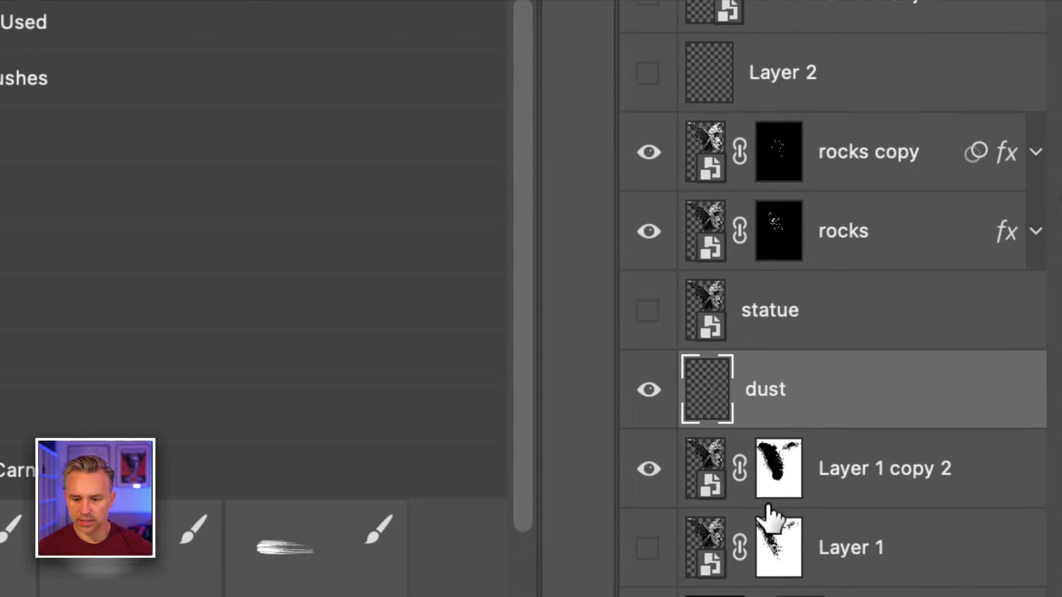
double_click(851, 467)
type("statue")
key("Return")
Step: Group the spare layers into a hidden top group named 'stuff' and show the Vector Smart Object
left_click_drag(802, 460, 811, 495)
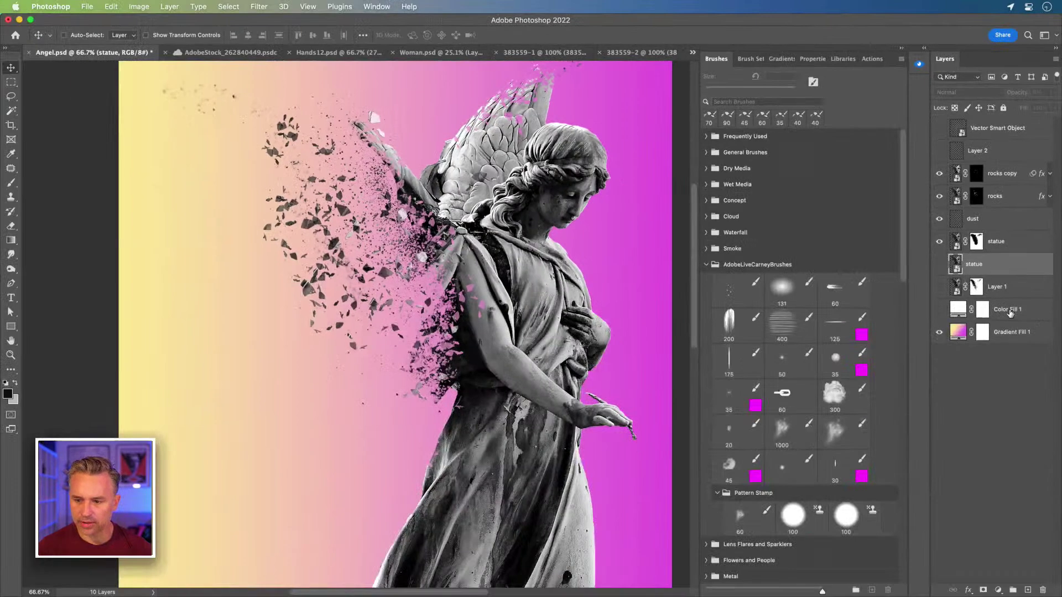
left_click(1011, 311, "shift")
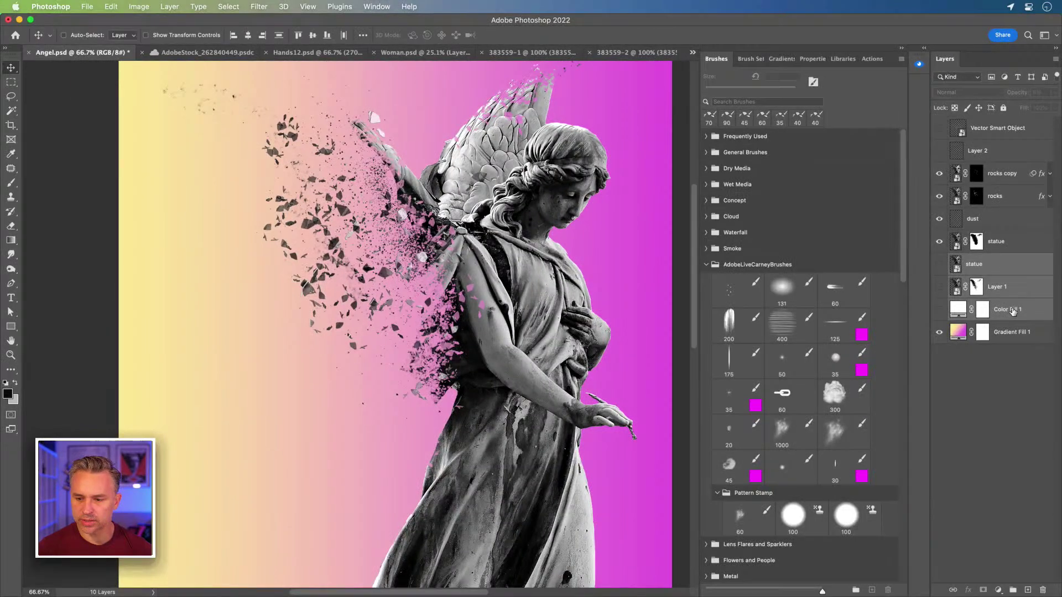
key("super+g")
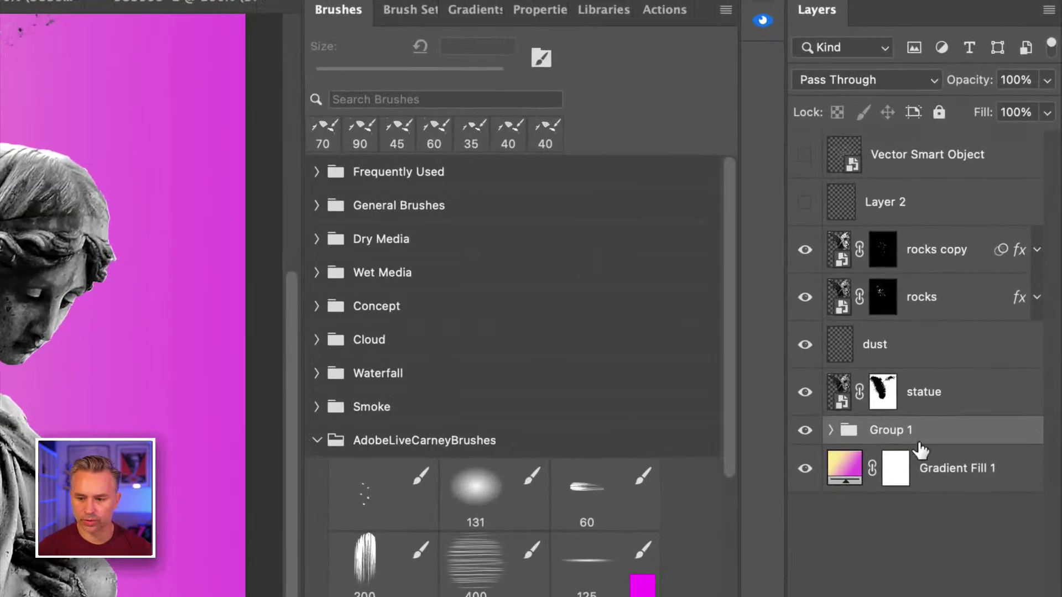
double_click(887, 430)
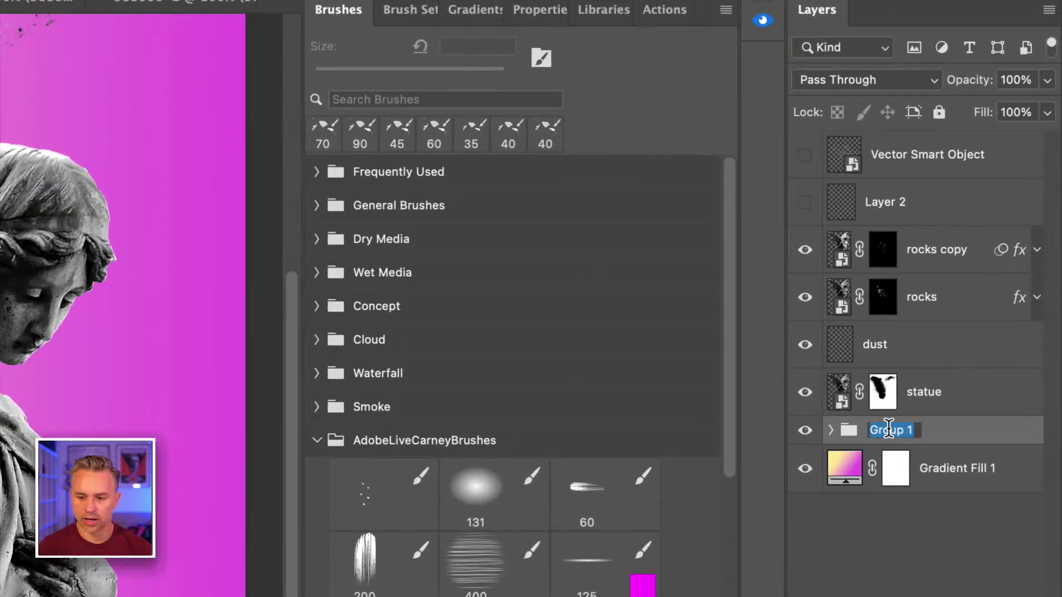
type("stuff")
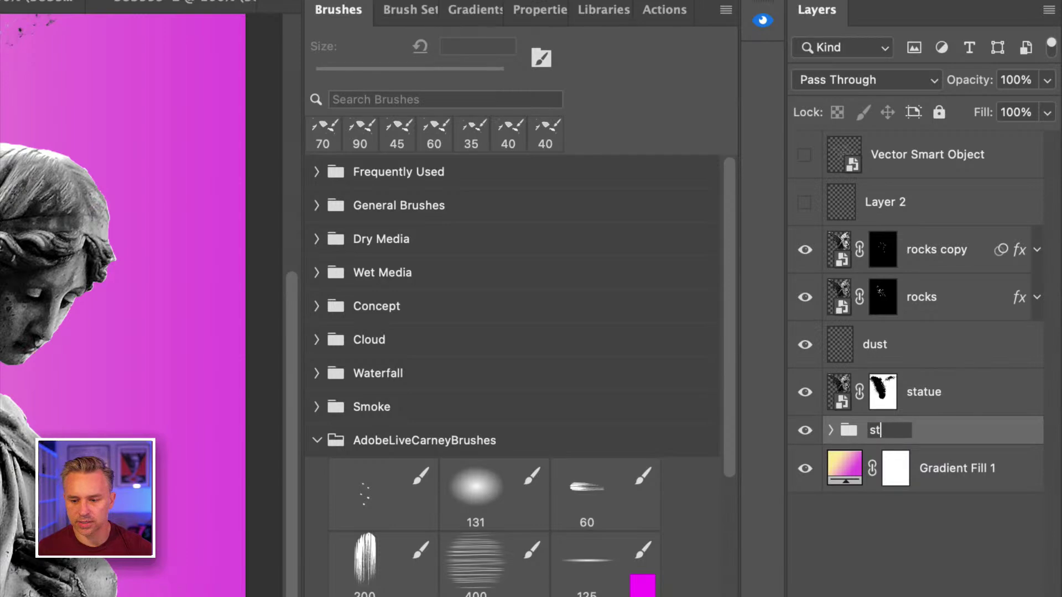
key("Return")
left_click_drag(917, 434, 908, 148)
left_click(805, 145)
left_click(803, 186)
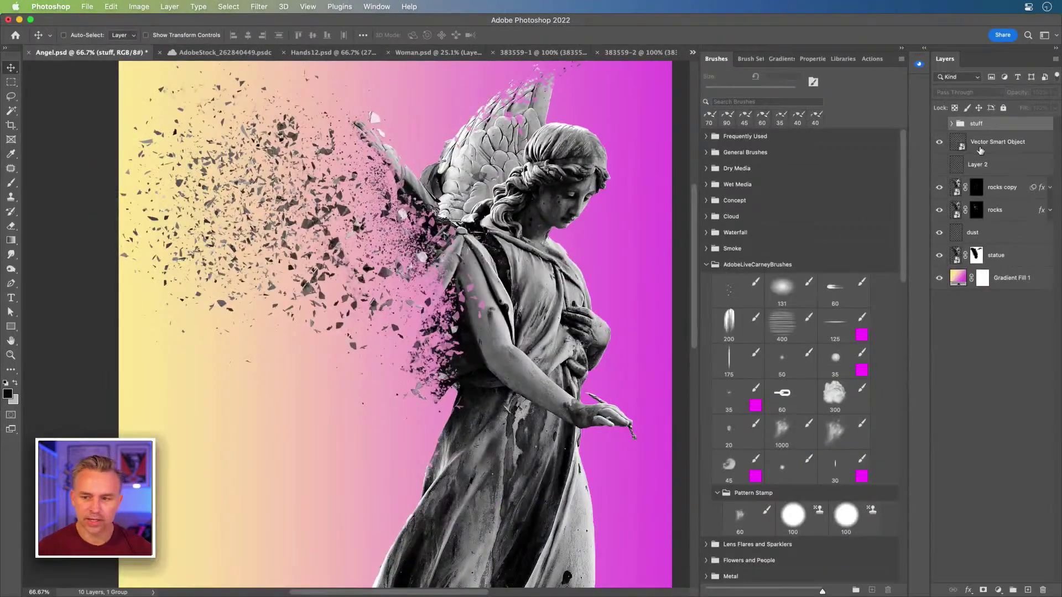
Step: Reposition the Vector Smart Object shards toward the lower left
left_click(988, 148)
left_click_drag(202, 303, 200, 405)
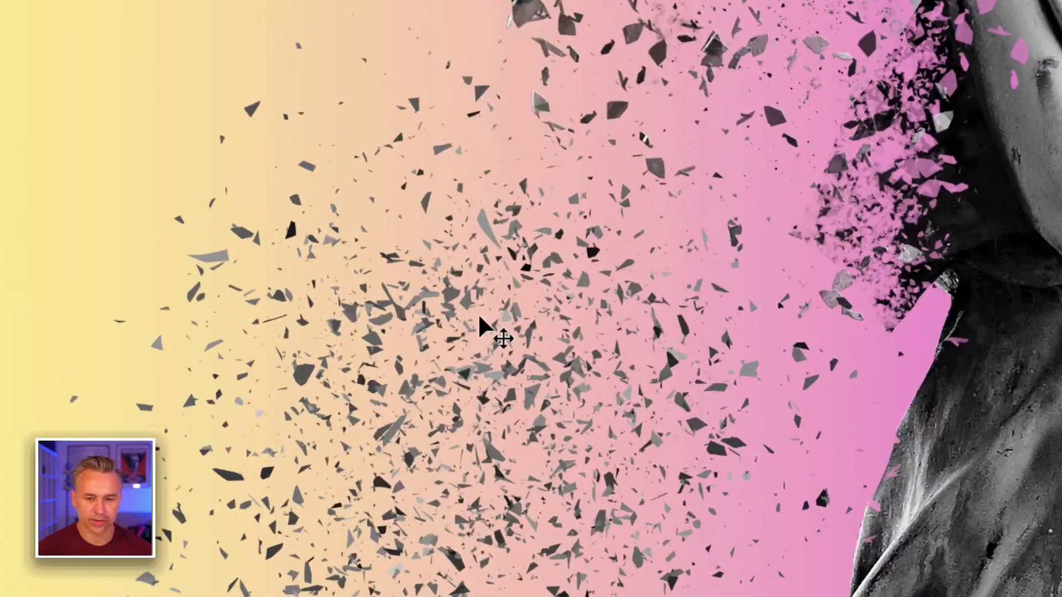
left_click_drag(293, 401, 288, 385)
left_click_drag(469, 286, 417, 260)
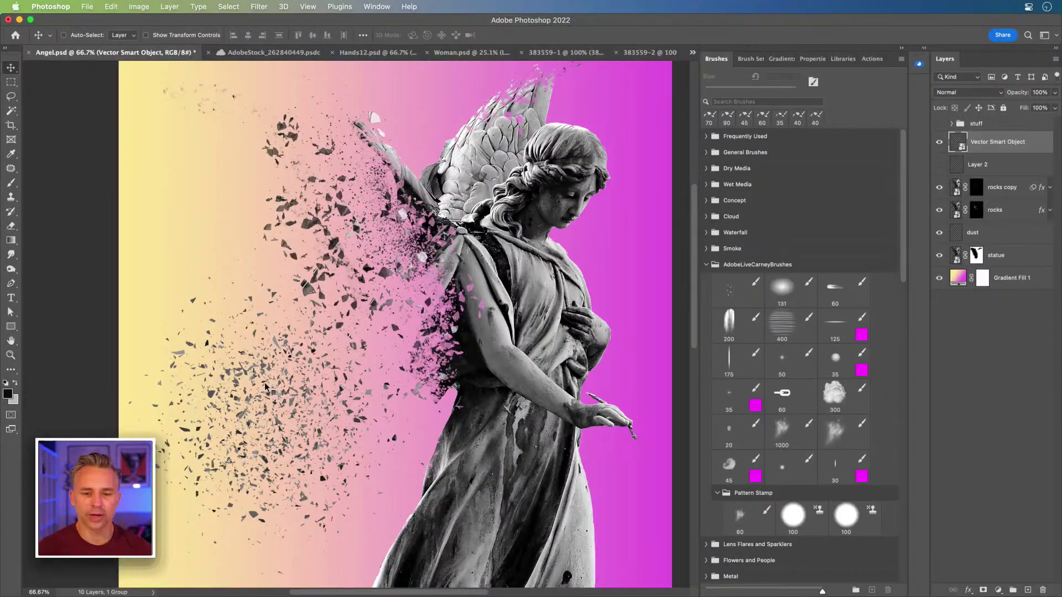
left_click_drag(266, 386, 287, 409)
left_click_drag(272, 447, 294, 369)
Step: Rename the shard layer 'broken glass' and move it into the stuff group
double_click(983, 142)
type("broken glass")
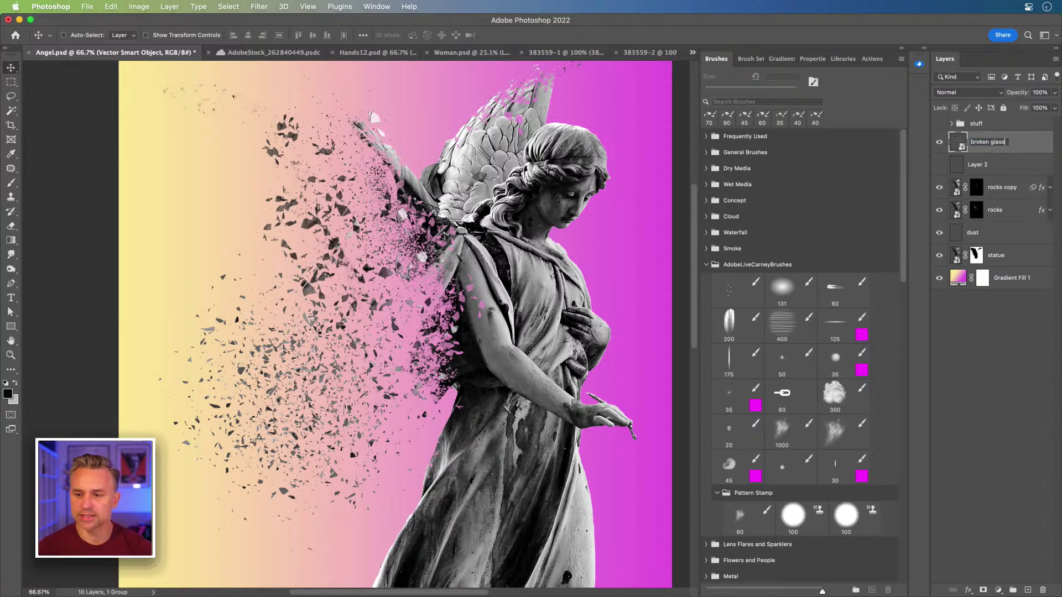
key("Return")
left_click_drag(1010, 143, 987, 124)
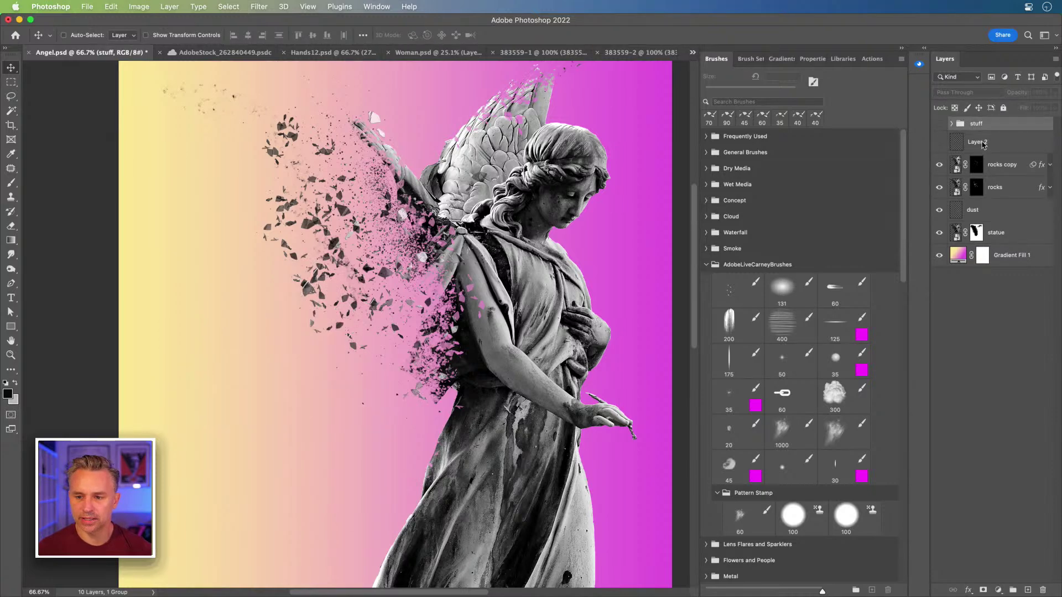
Step: Delete the empty Layer 2, then switch to the 383559-2 rocks photo
left_click(983, 145)
key("Delete")
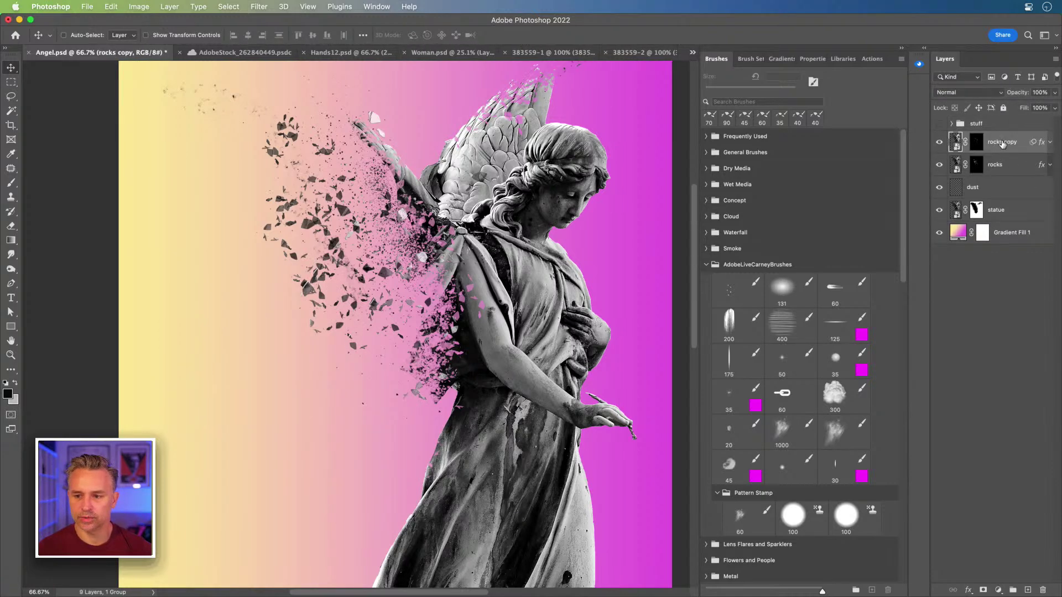
left_click(938, 144)
left_click(938, 144)
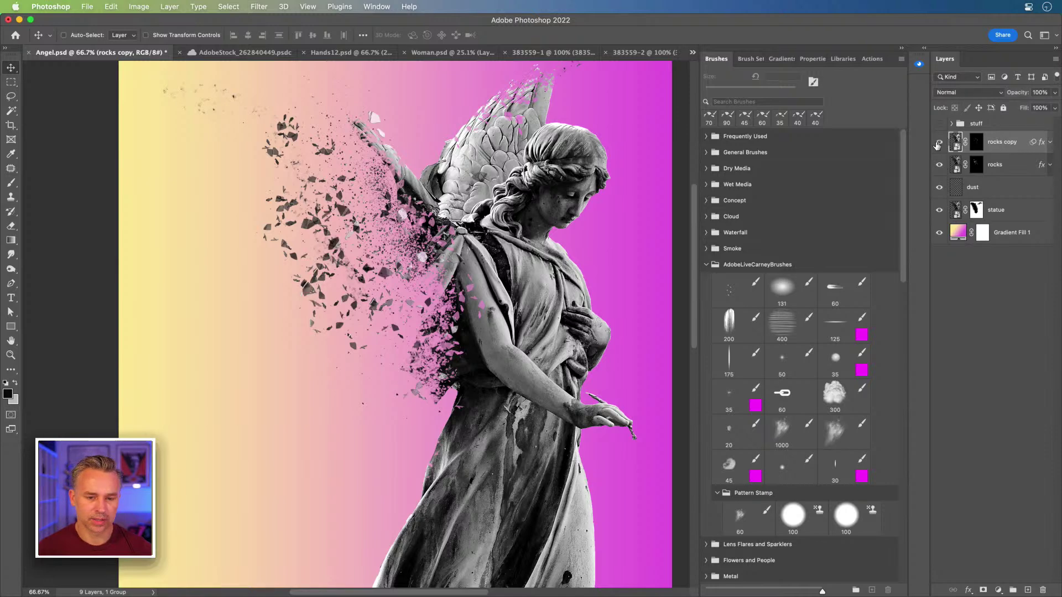
left_click(1000, 163)
left_click(998, 146)
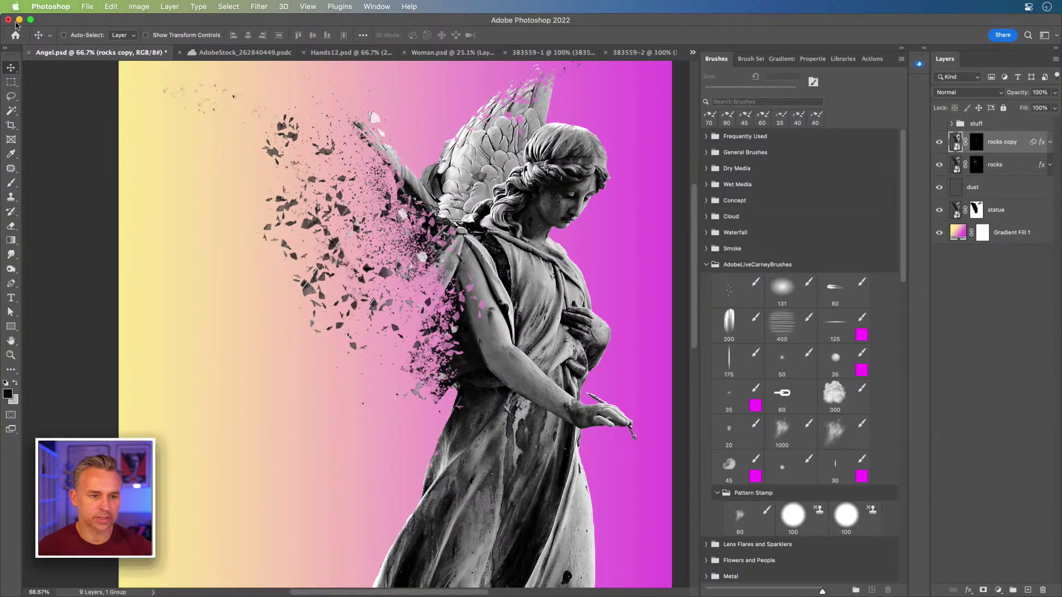
left_click(629, 53)
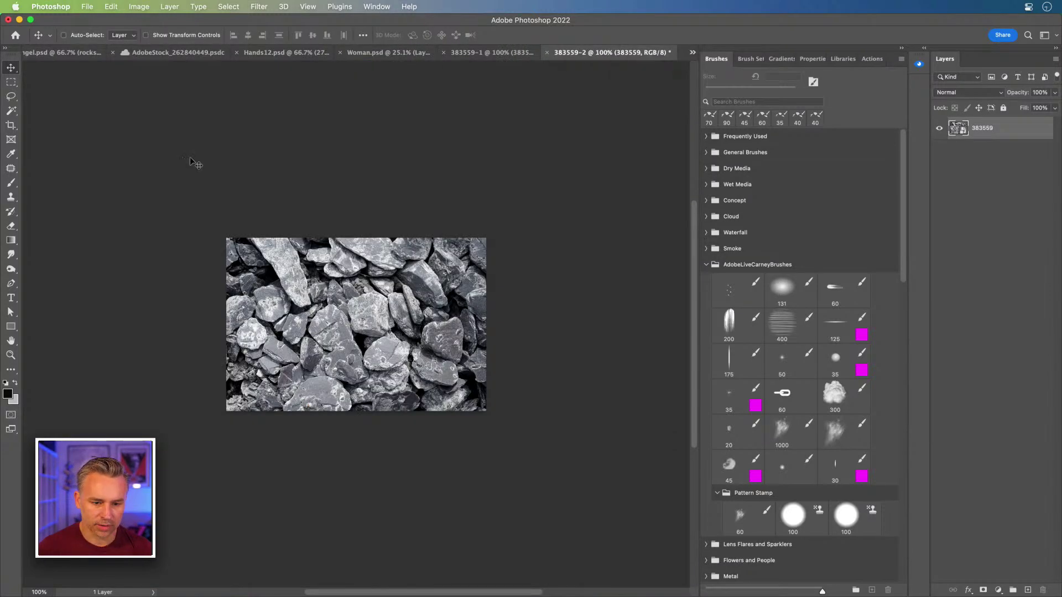
Step: Lasso-select three individual rocks, including the large central stone, in the 383559-2 photo
left_click(10, 96)
mouse_move(352, 305)
left_mouse_down()
mouse_move(373, 298)
mouse_move(398, 322)
mouse_move(386, 339)
mouse_move(362, 338)
mouse_move(352, 307)
left_mouse_up()
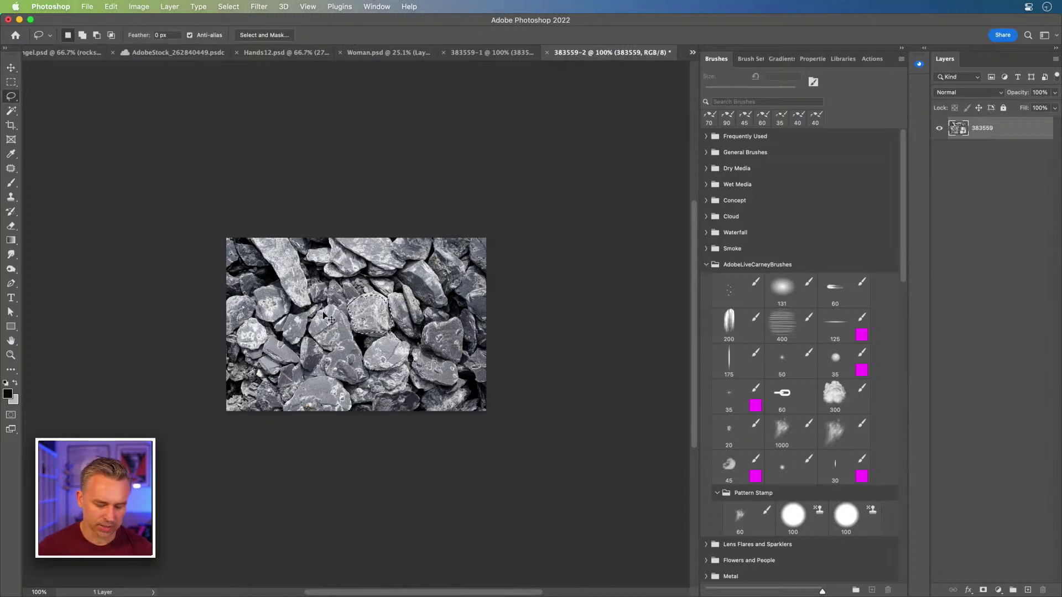
key("super+plus")
key("super+plus")
key("super+plus")
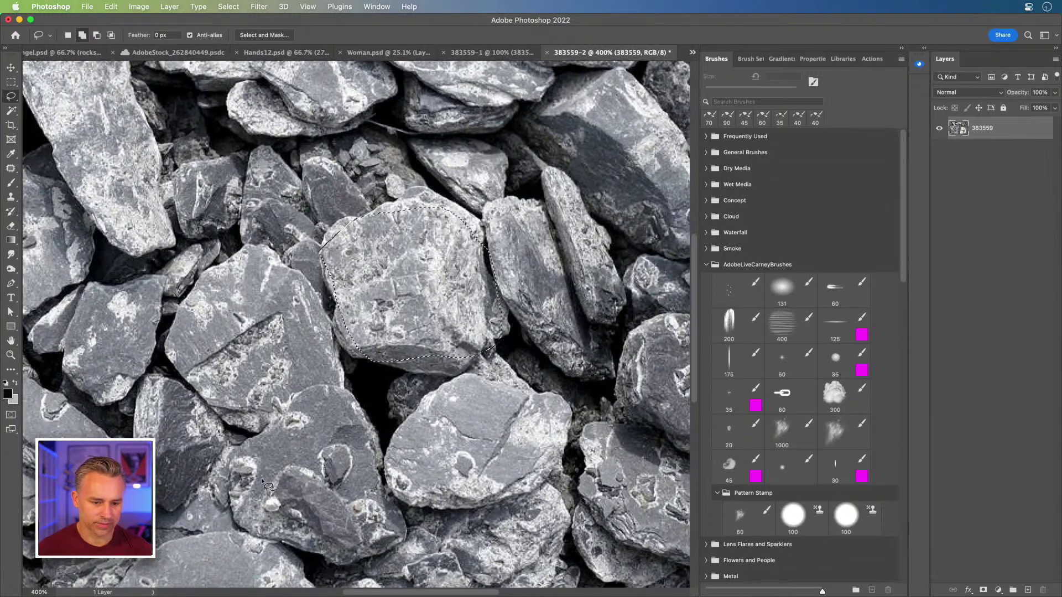
mouse_move(540, 115)
left_mouse_down()
mouse_move(643, 116)
mouse_move(646, 186)
mouse_move(622, 210)
mouse_move(606, 204)
mouse_move(526, 136)
left_mouse_up()
mouse_move(175, 188)
left_mouse_down()
mouse_move(221, 161)
mouse_move(239, 204)
mouse_move(195, 234)
mouse_move(176, 193)
left_mouse_up()
left_click_drag(632, 251, 704, 226)
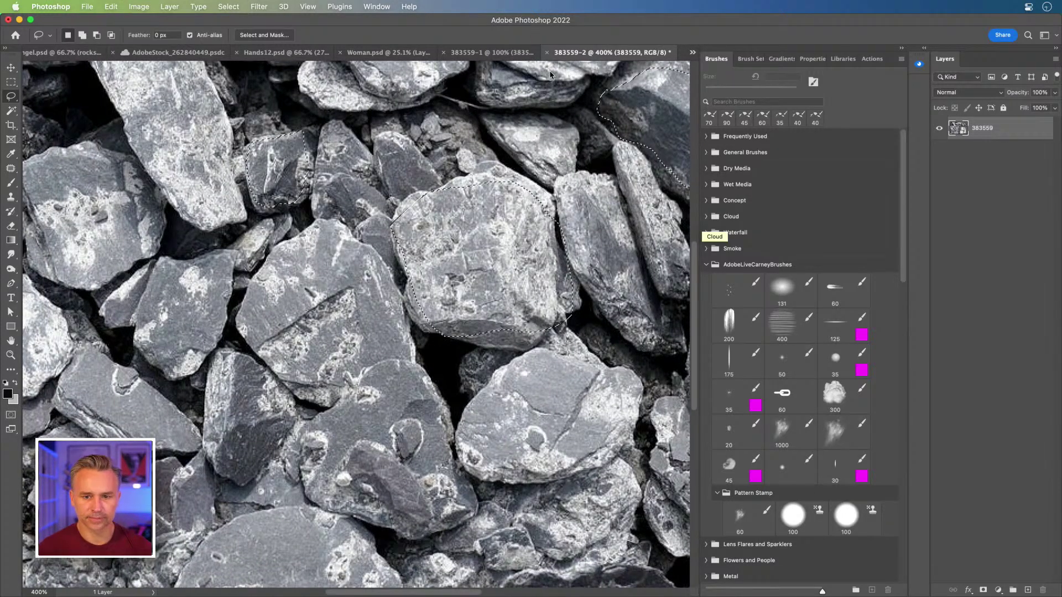
left_click(903, 50)
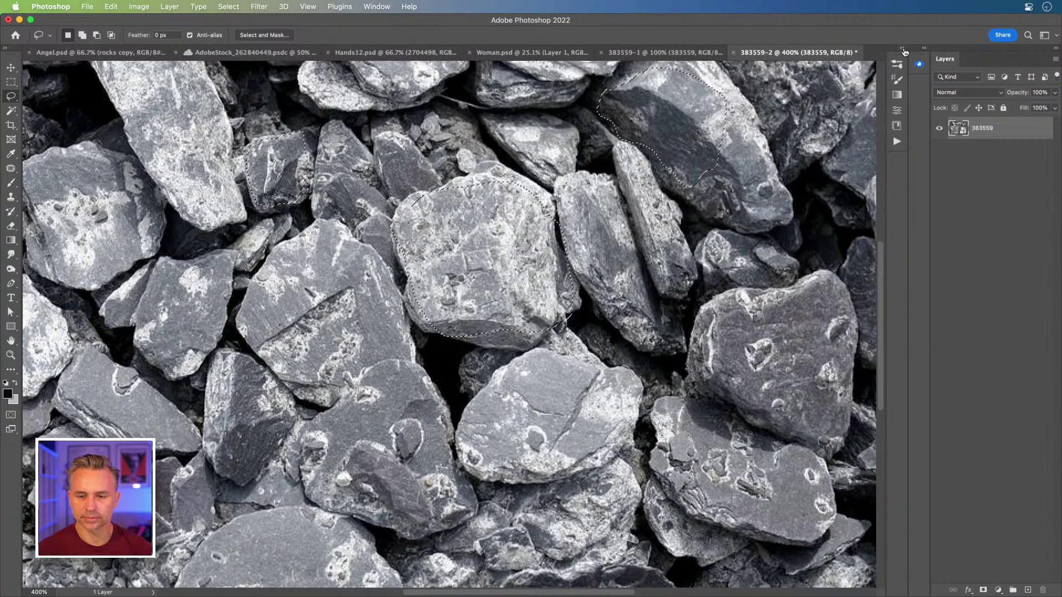
Step: Close the 383559-1 document with Don't Save and go back to Angel.psd
left_click(658, 52)
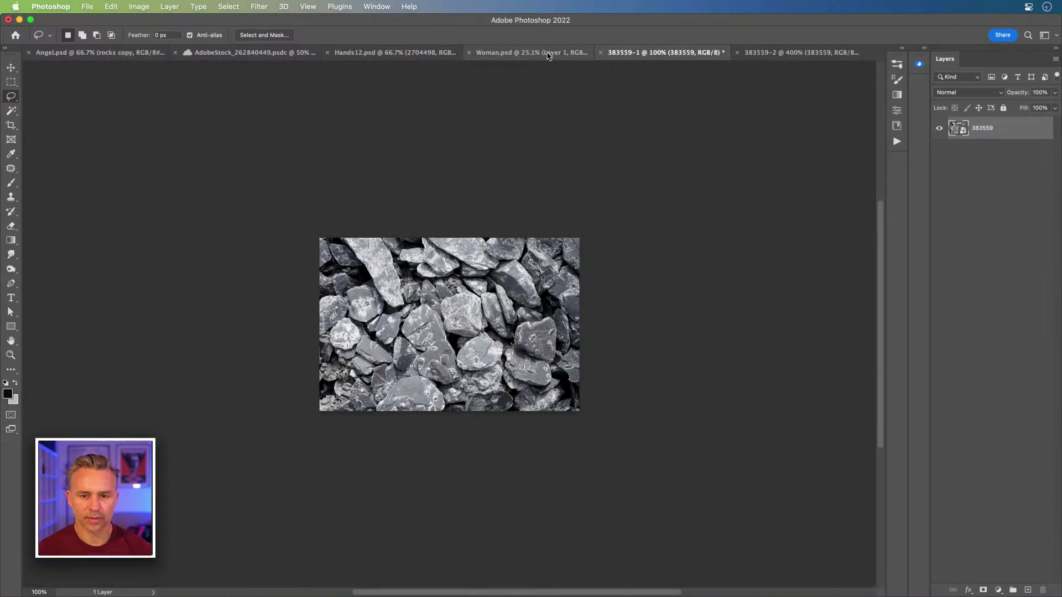
left_click(802, 52)
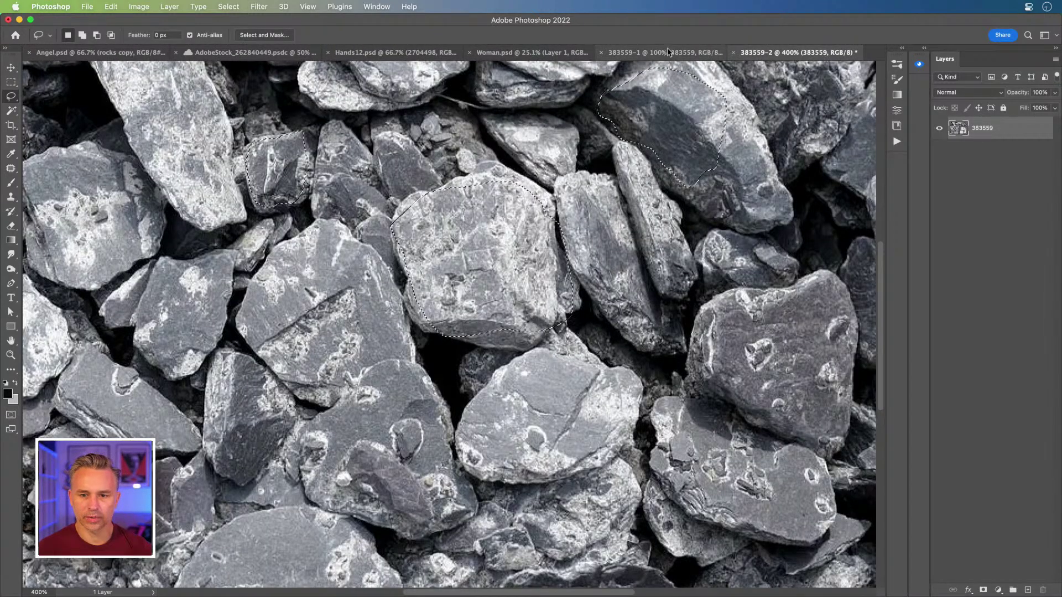
left_click(668, 52)
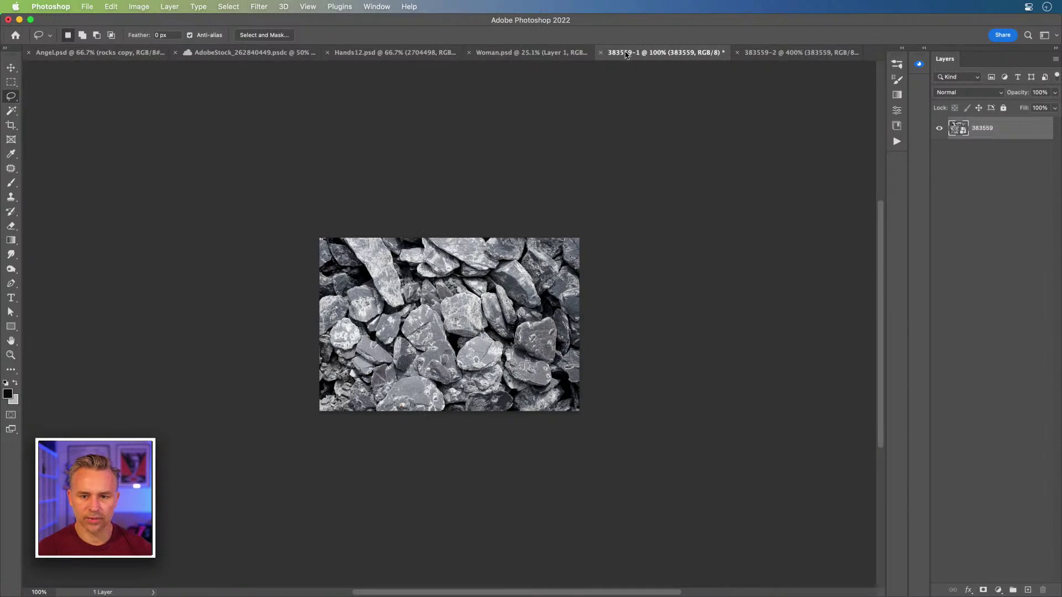
left_click(600, 53)
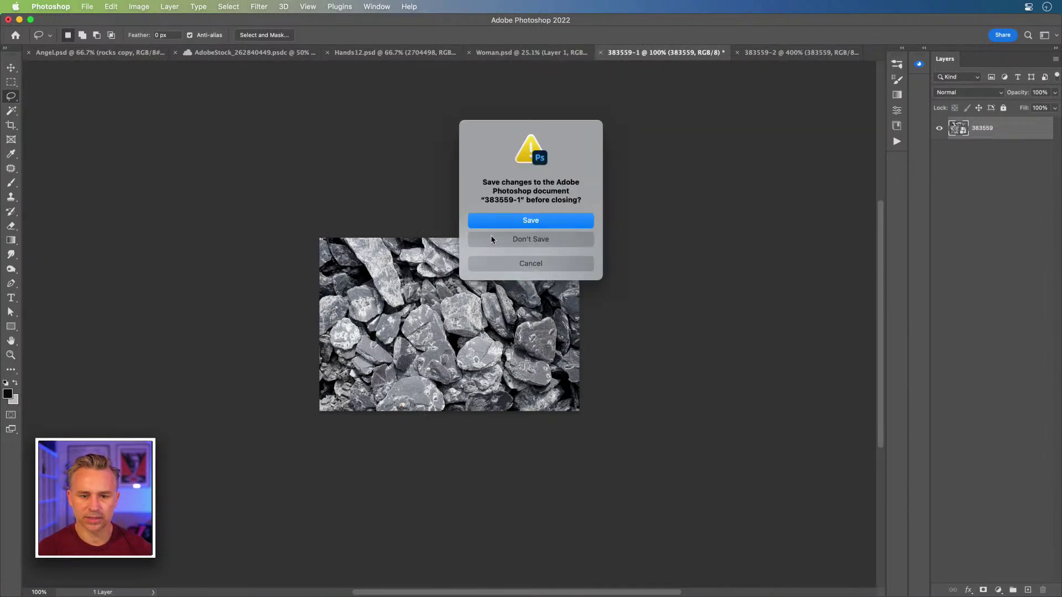
left_click(483, 244)
left_click(541, 55)
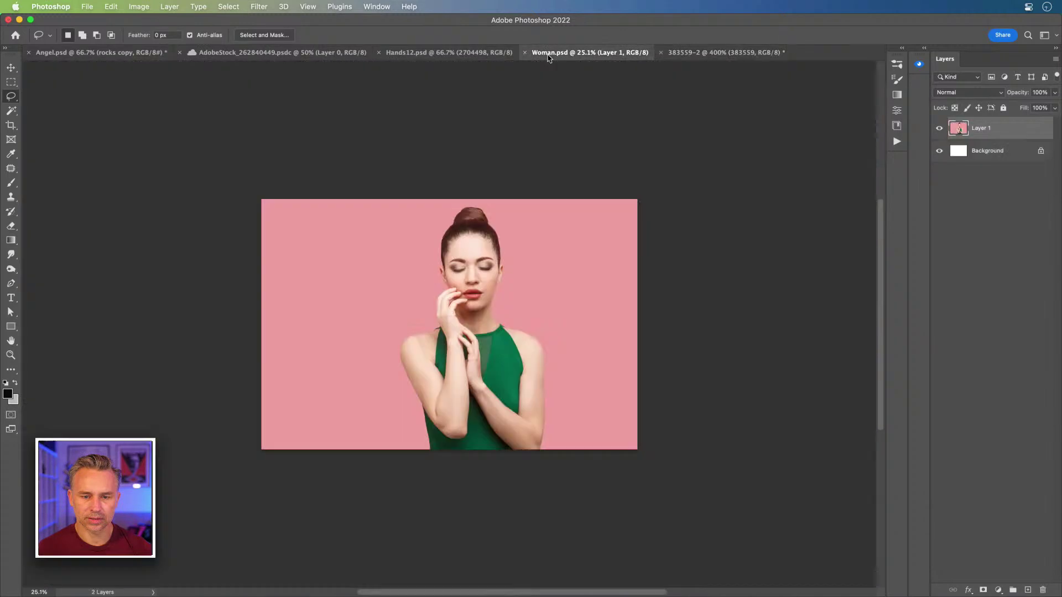
left_click(476, 52)
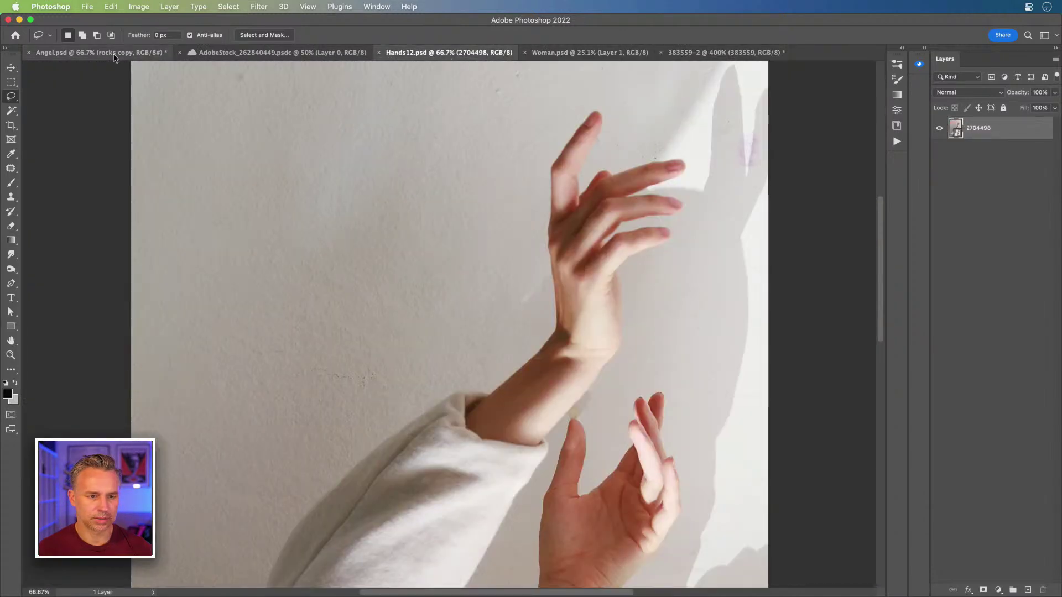
left_click(64, 53)
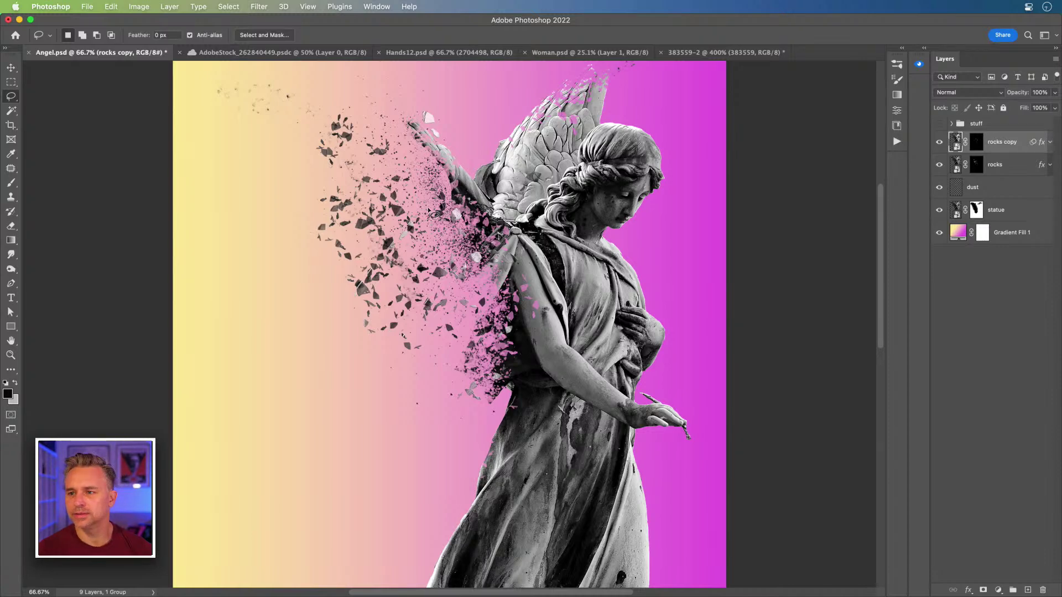
Step: Paste the cut-out rocks as Layer 2 and move them onto the statue's upper arm
key("super+v")
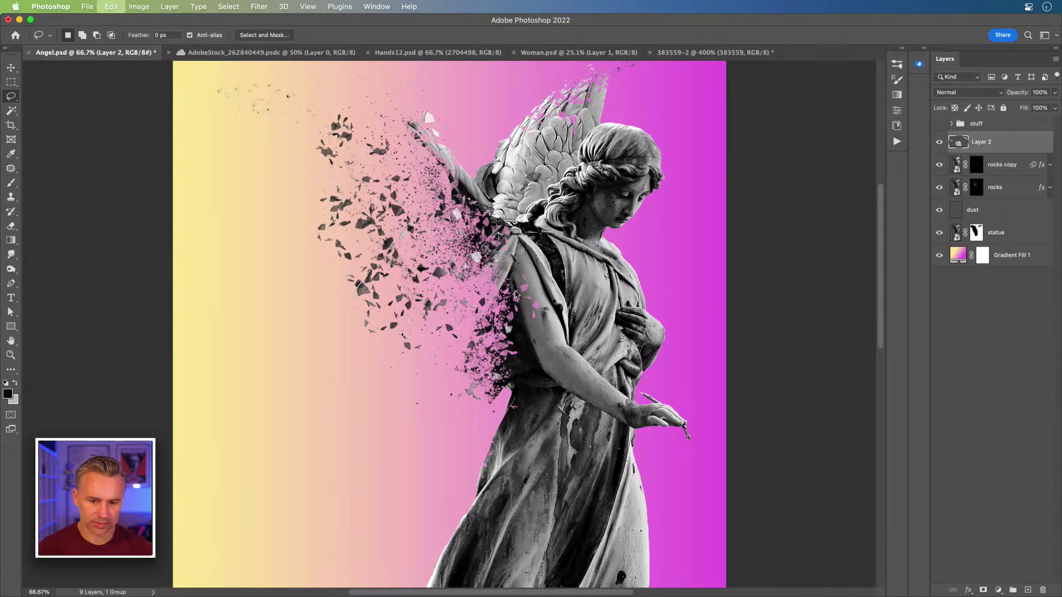
key("super+plus")
key("super+plus")
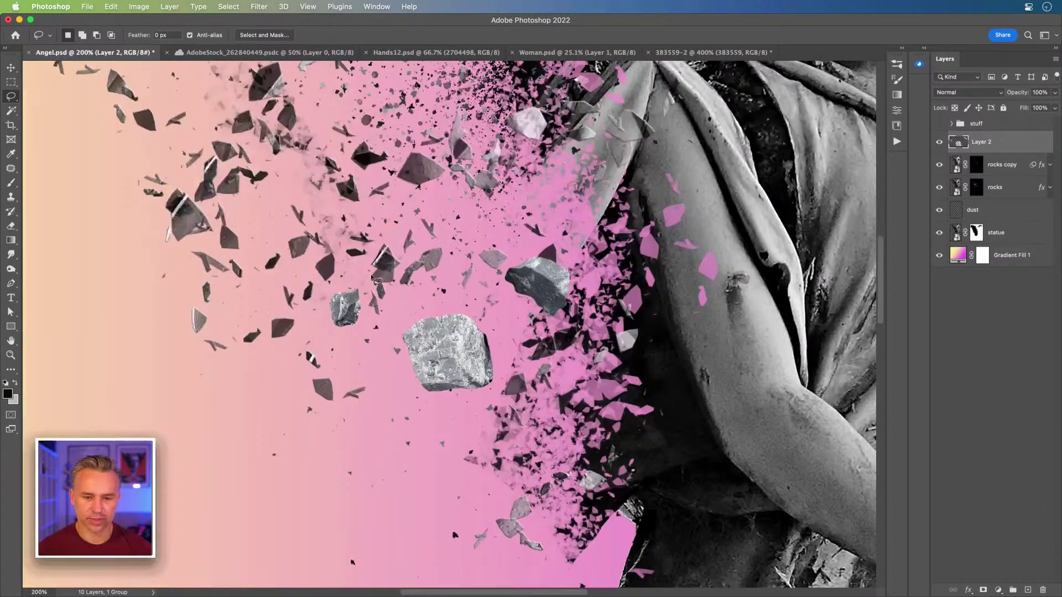
left_click_drag(476, 326, 339, 330)
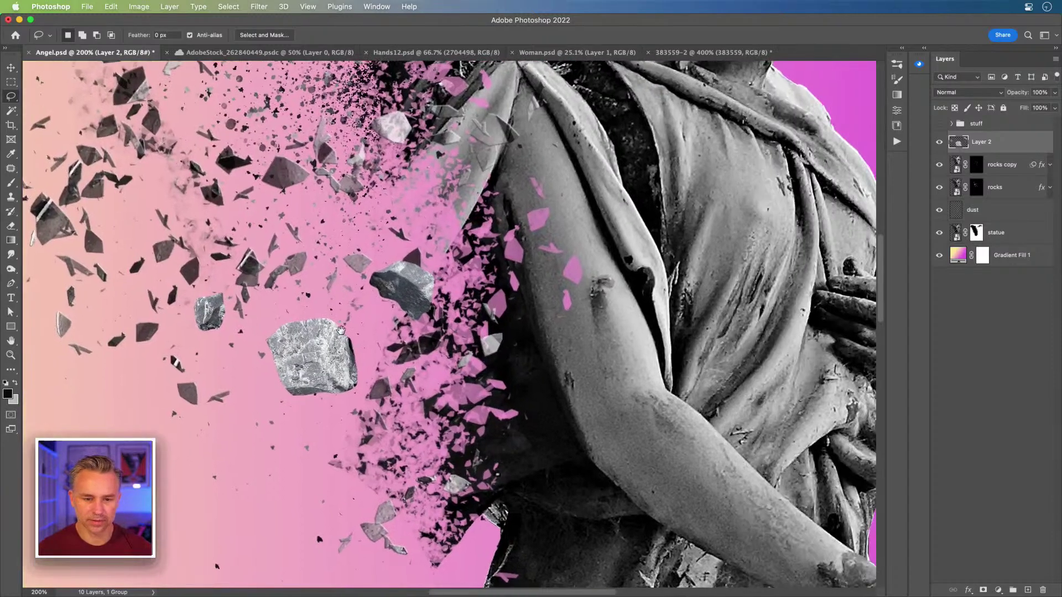
left_click(11, 67)
left_click_drag(348, 371, 558, 328)
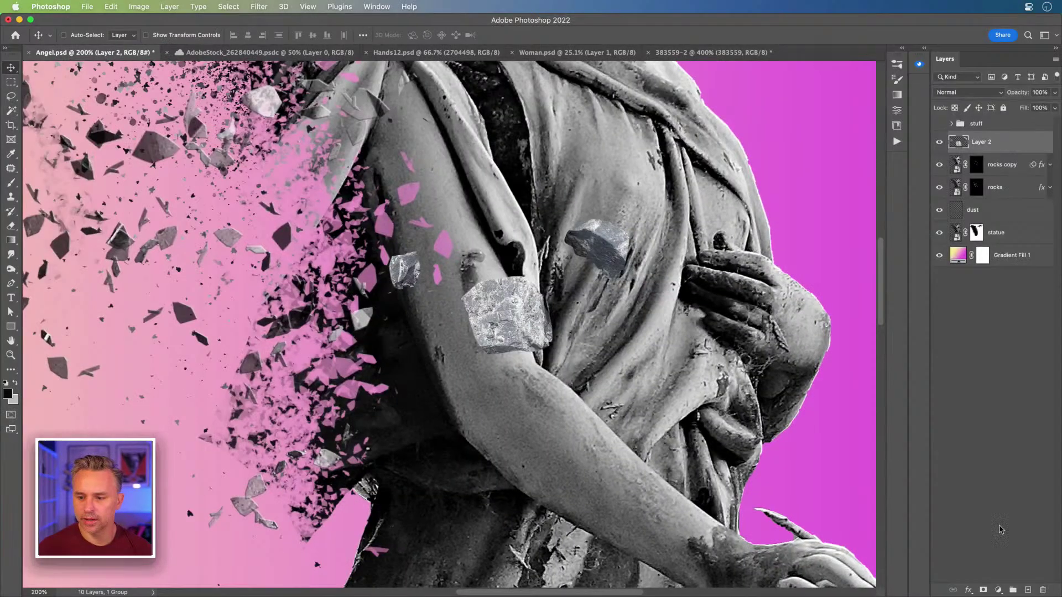
left_click(999, 590)
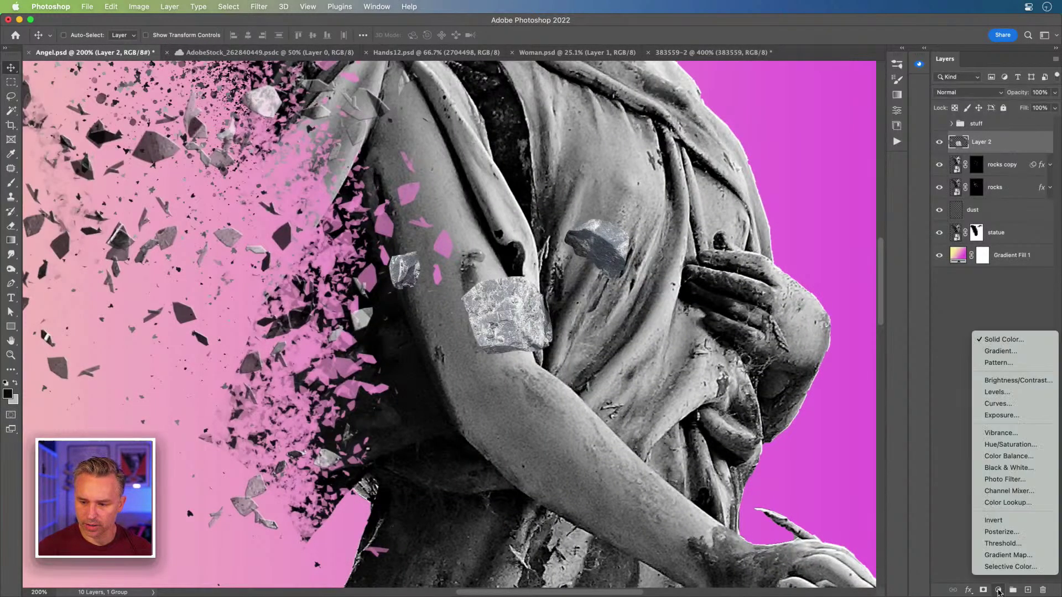
Step: Add a Hue/Saturation adjustment and test it at +100 saturation, toggling its visibility
left_click(1022, 445)
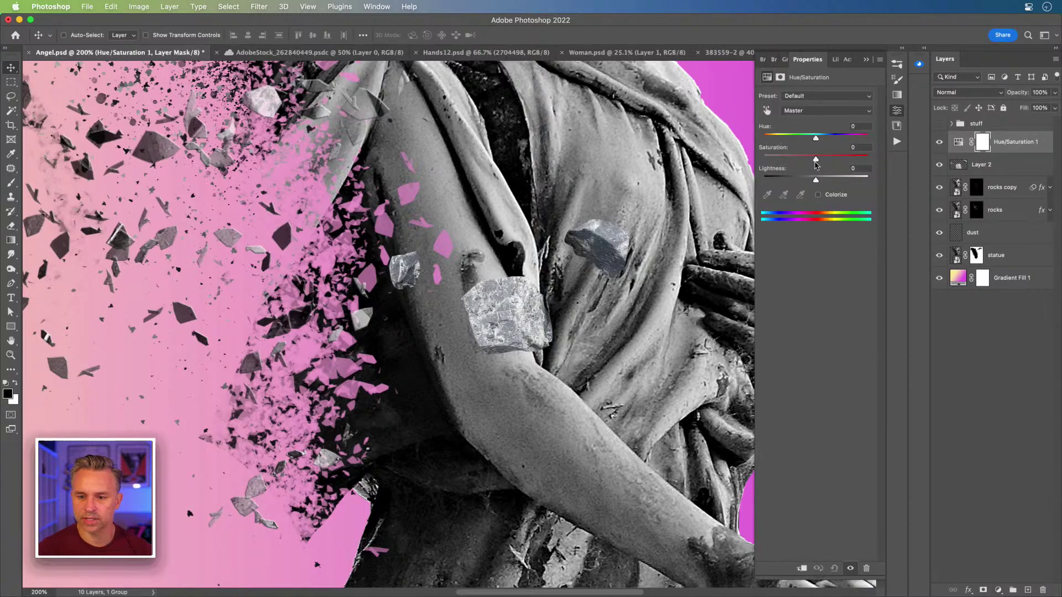
left_click_drag(816, 161, 915, 160)
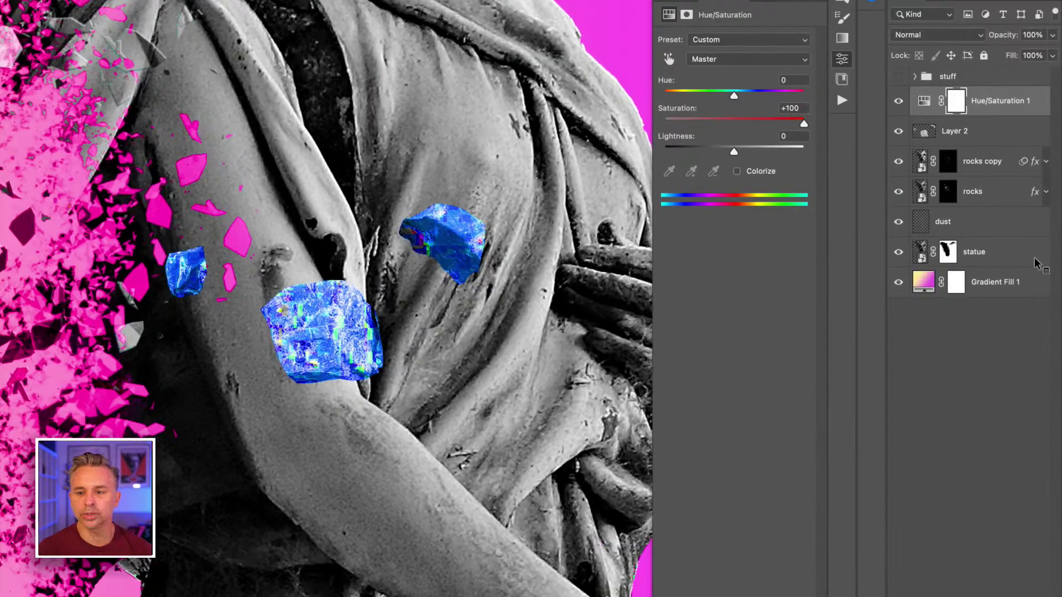
left_click(898, 101)
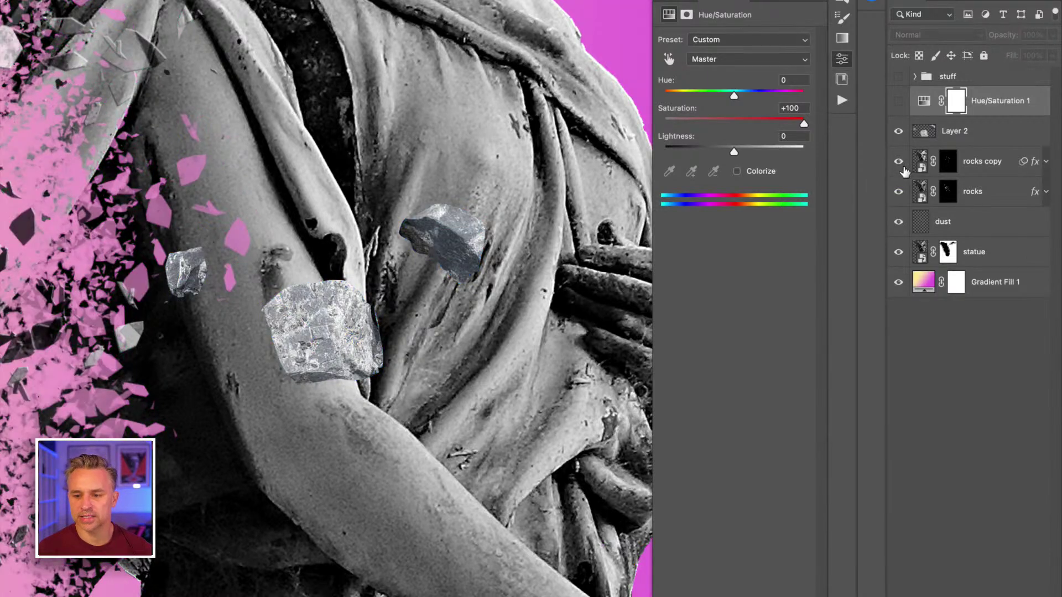
left_click(898, 102)
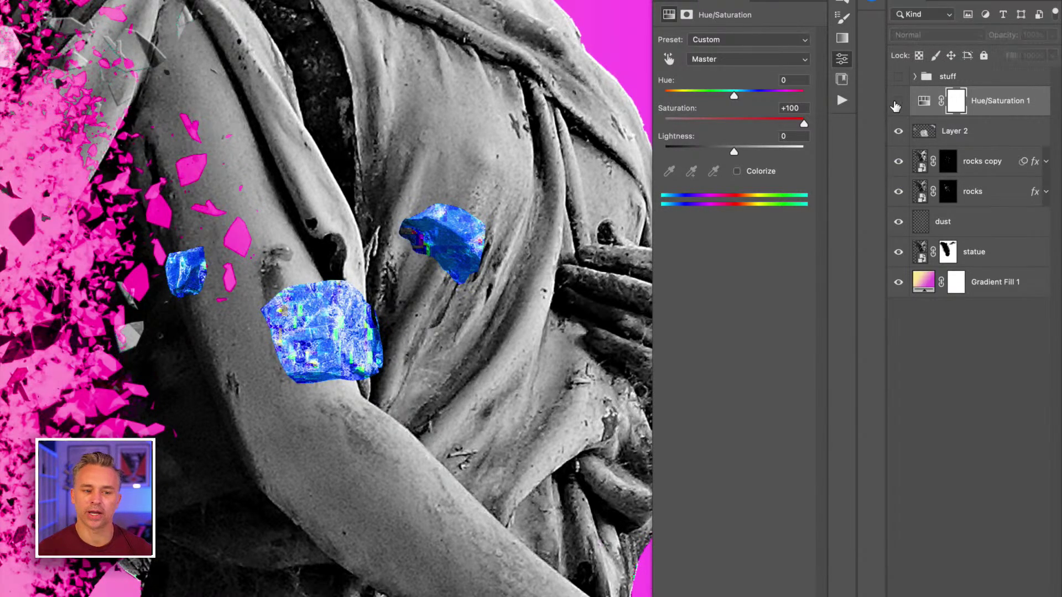
left_click(897, 104)
left_click(952, 134)
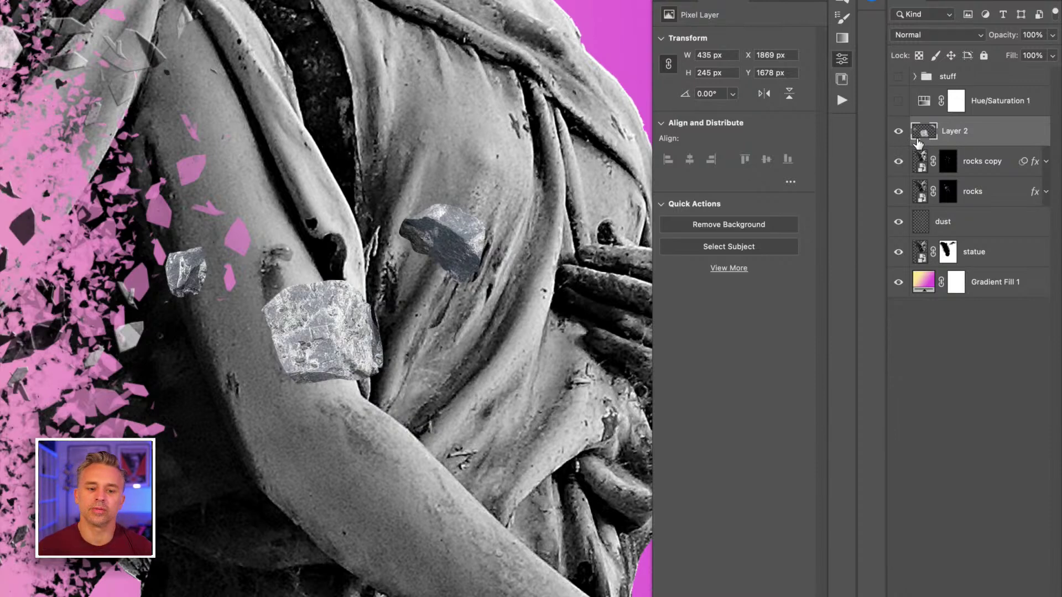
Step: Set Hue/Saturation 1 to -100 saturation and clip it to Layer 2
left_click(898, 101)
left_click(996, 108)
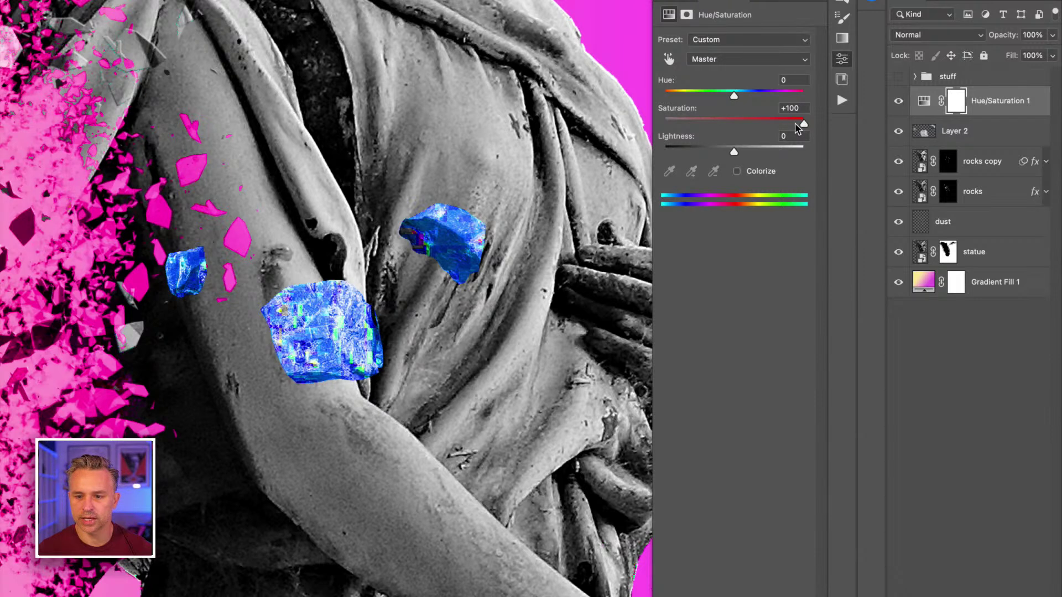
left_click_drag(804, 124, 606, 126)
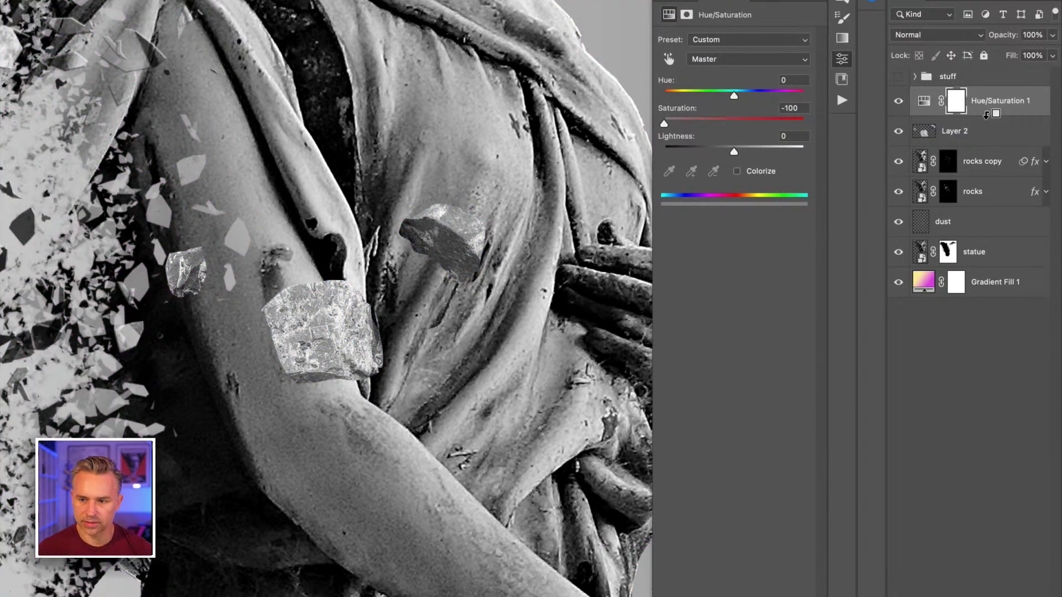
left_click(987, 123, "alt")
key("super+minus")
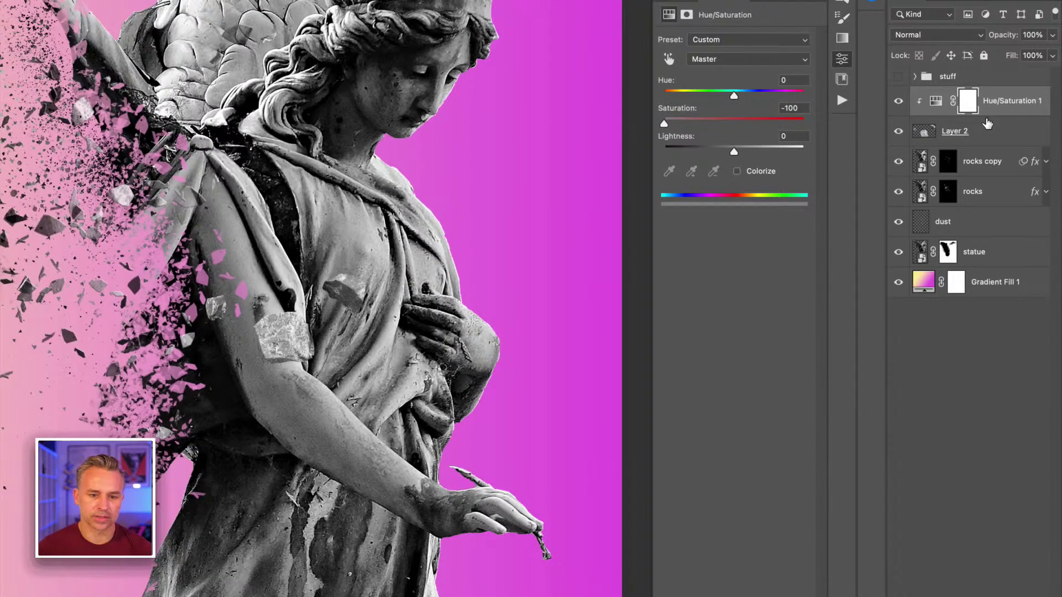
key("super+equal")
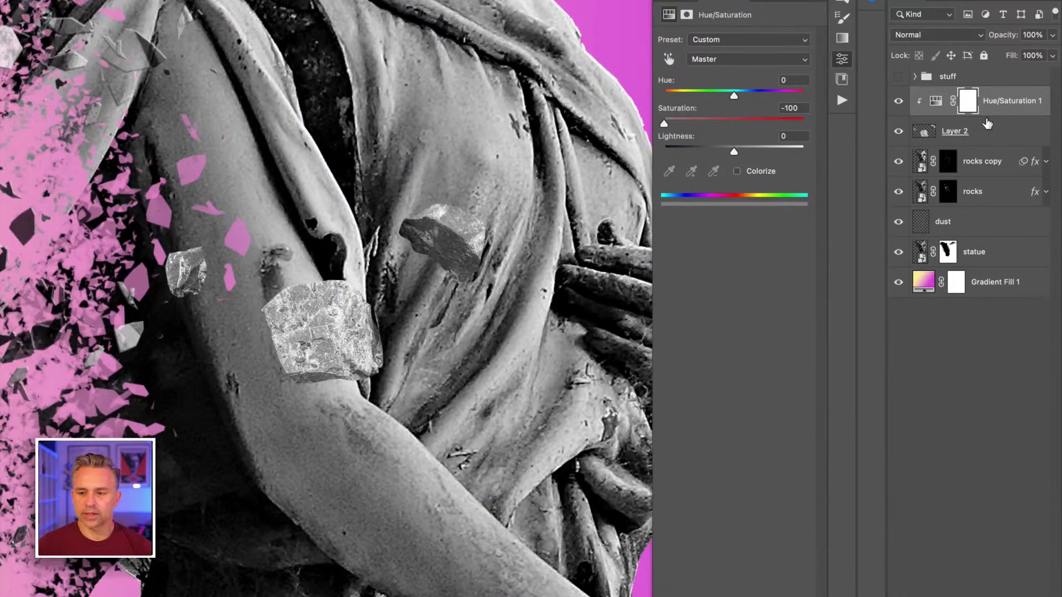
left_click(985, 131)
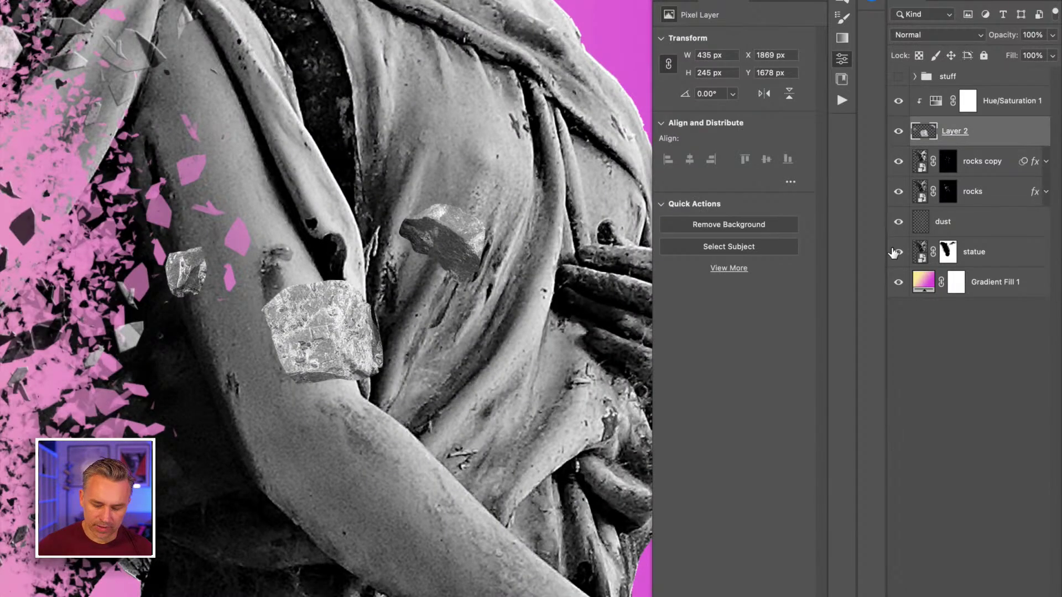
Step: Try a Levels midtone adjustment on the rocks, then cancel it
key("super+l")
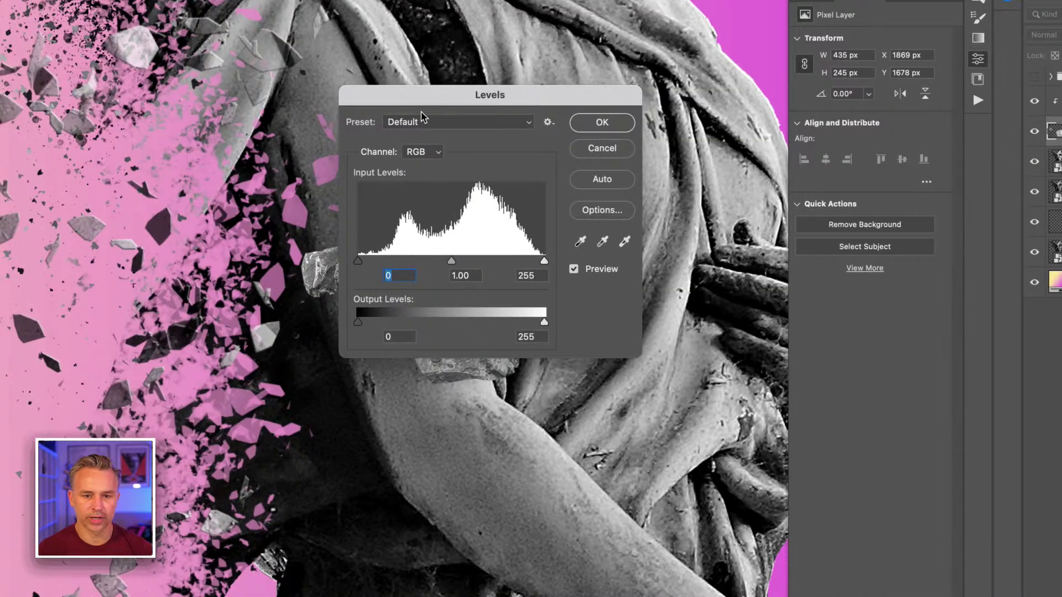
left_click_drag(516, 126, 546, 129)
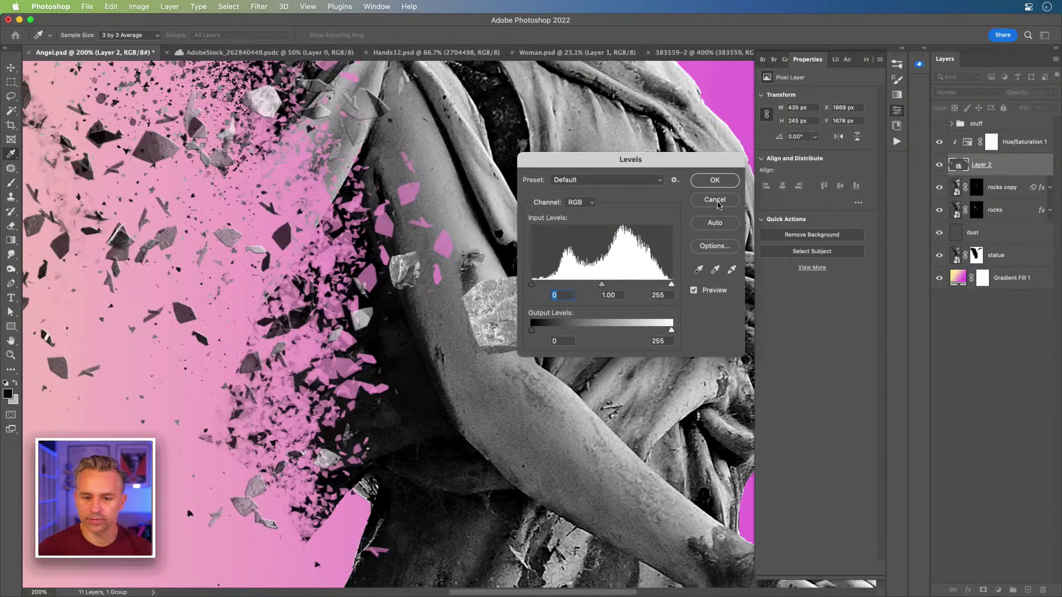
left_click_drag(610, 167, 757, 242)
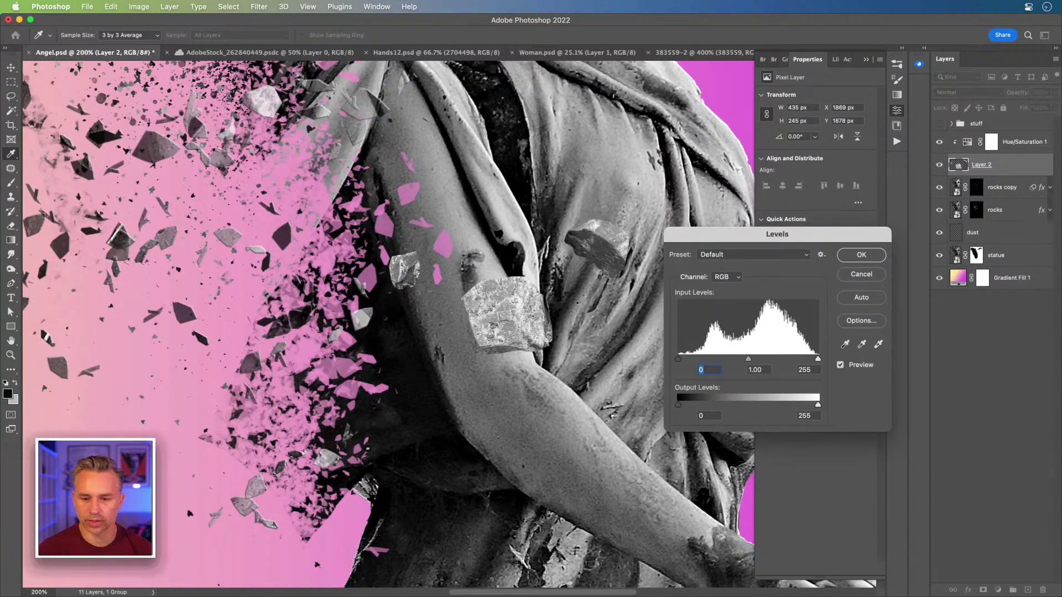
mouse_move(746, 361)
left_mouse_down()
mouse_move(736, 362)
mouse_move(749, 362)
left_mouse_up()
key("Tab")
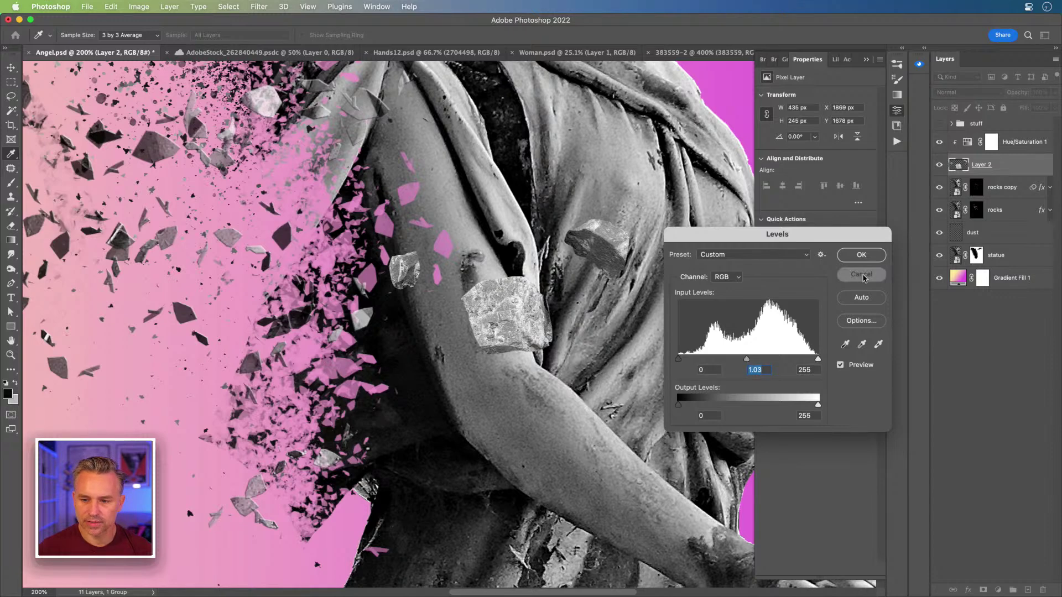
left_click(862, 275)
left_click(998, 590)
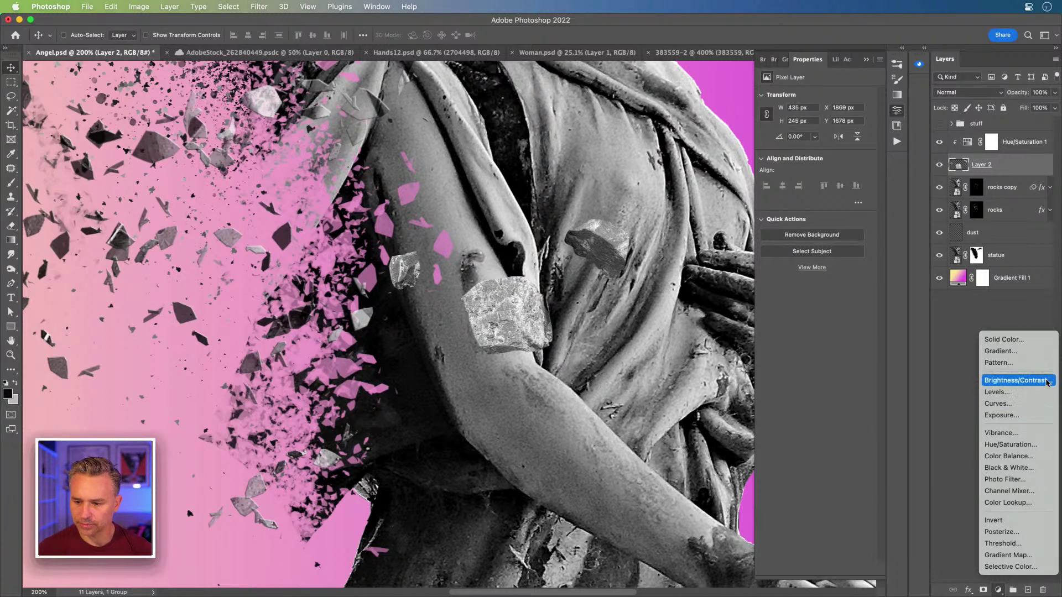
Step: Add a Brightness/Contrast adjustment with contrast set to -23
left_click(1046, 382)
left_click(788, 150)
left_click_drag(786, 150, 792, 151)
left_click(968, 165)
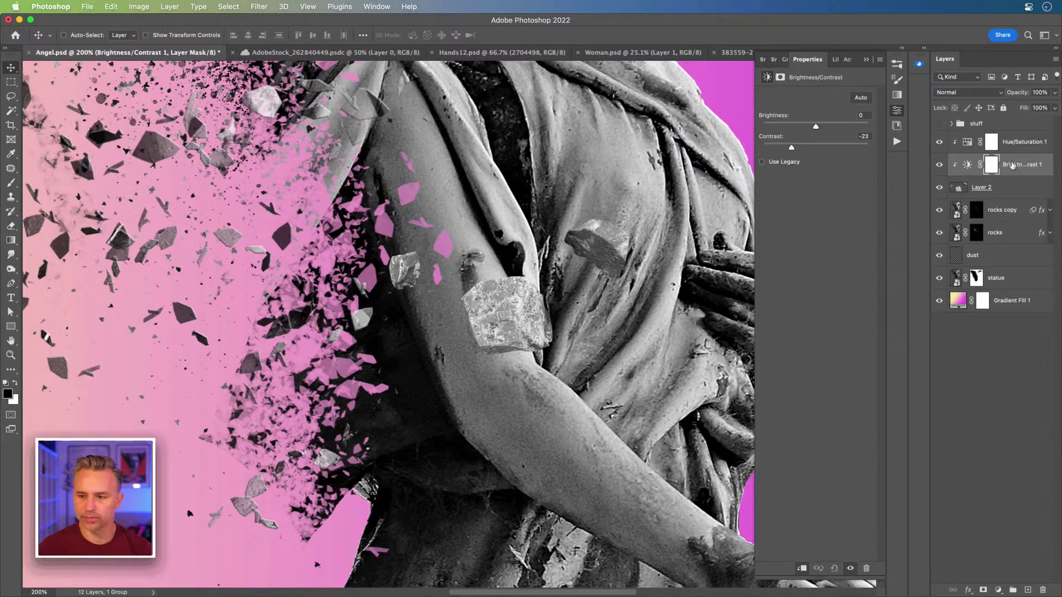
Step: Hide Hue/Saturation 1 and merge the Brightness/Contrast adjustment down into Layer 2
right_click(1020, 188)
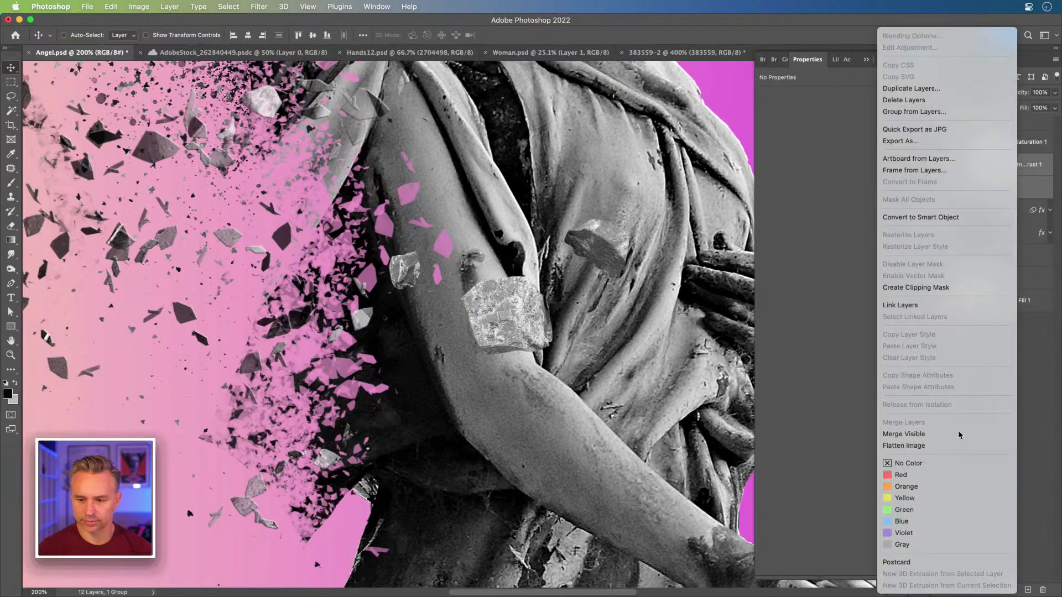
left_click(1035, 343)
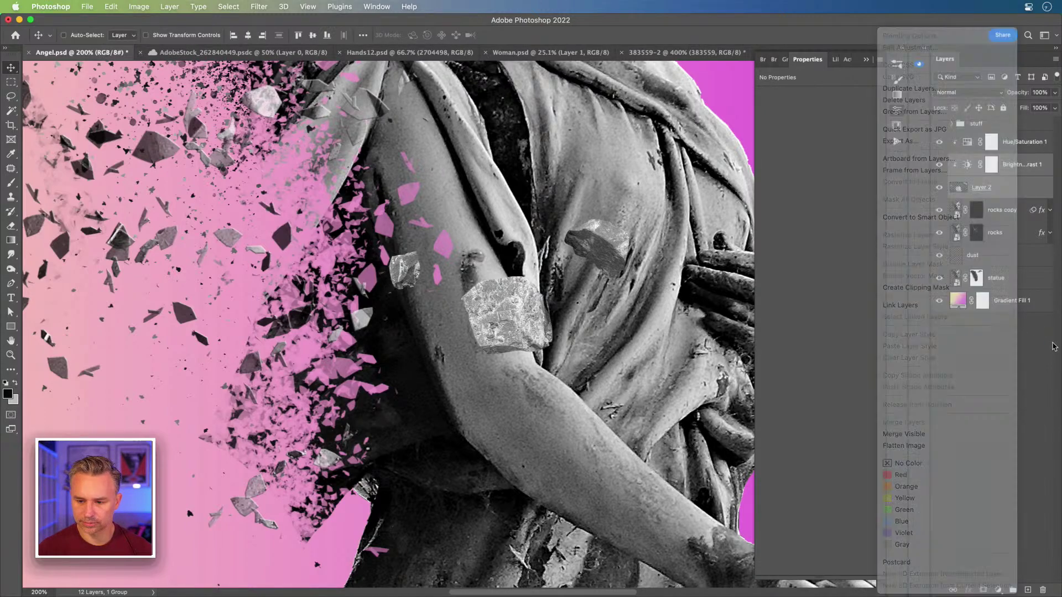
right_click(1013, 187)
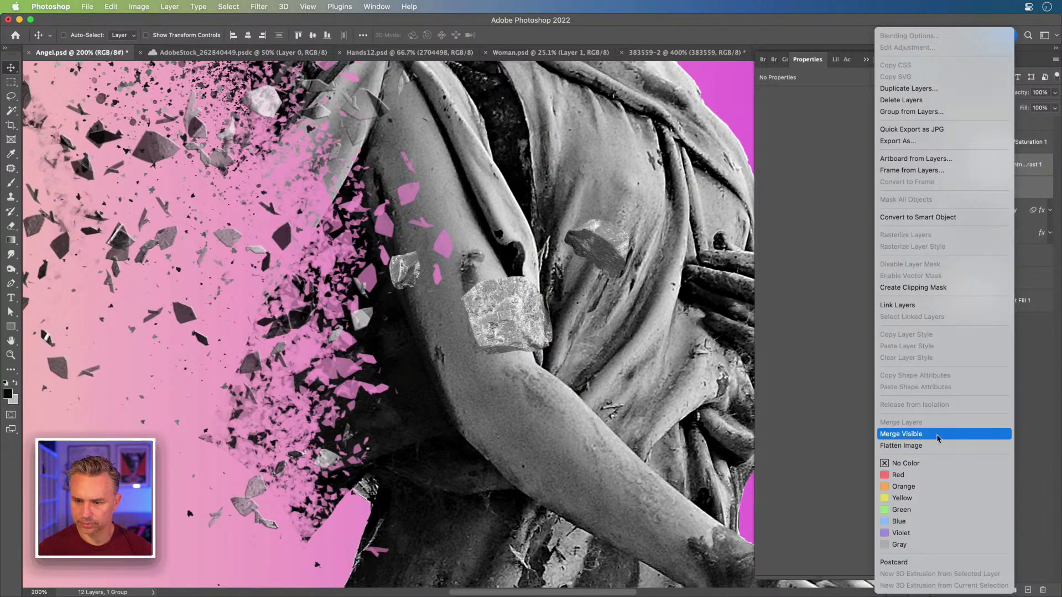
left_click(1036, 427)
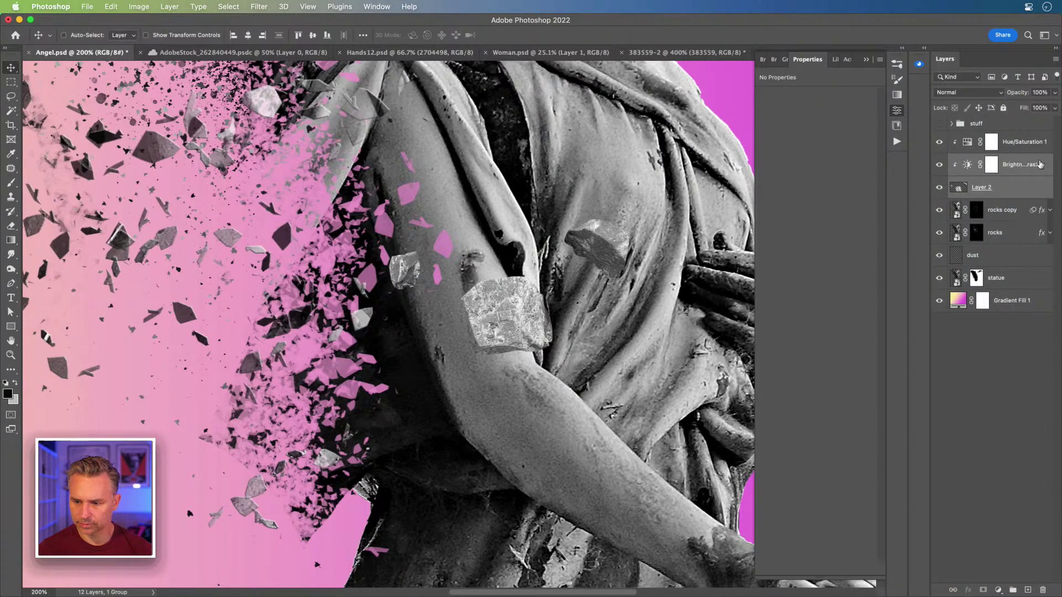
left_click(1032, 166)
left_click(939, 142)
right_click(1032, 171)
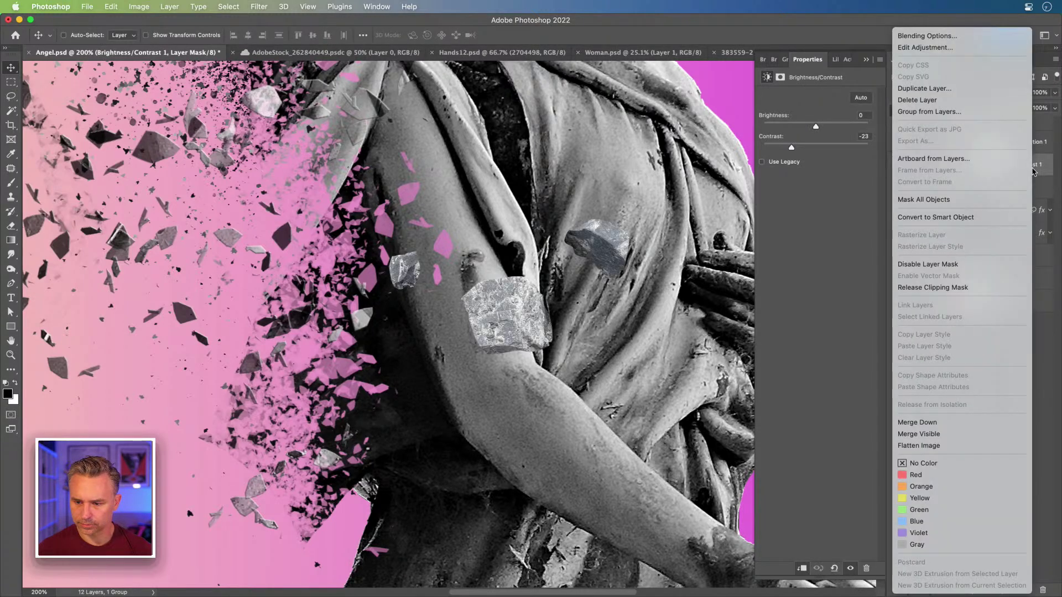
left_click(978, 423)
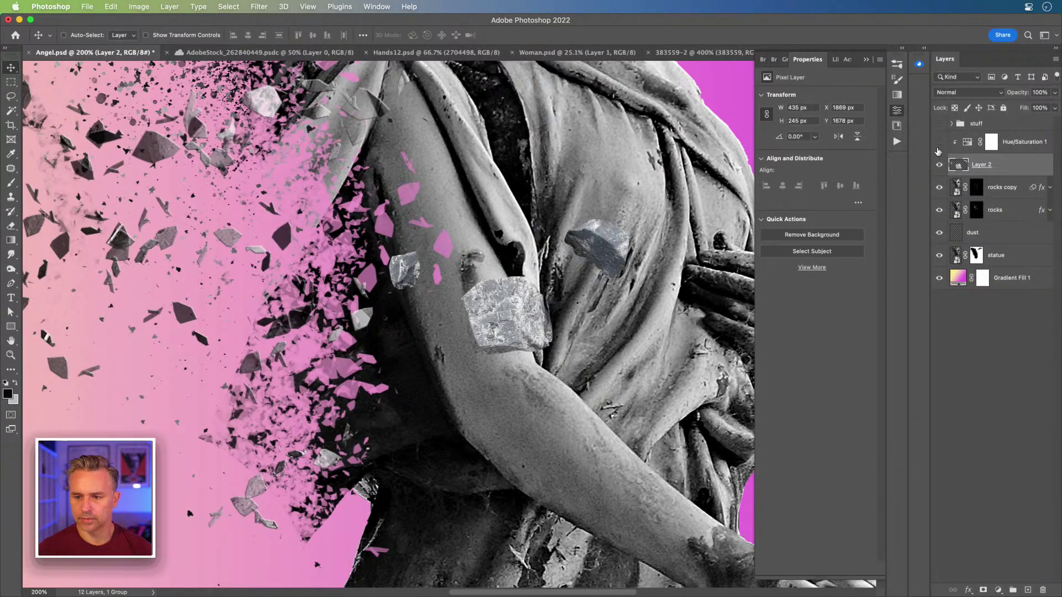
Step: Shift the pasted rocks left off the angel's arm
key("super+1")
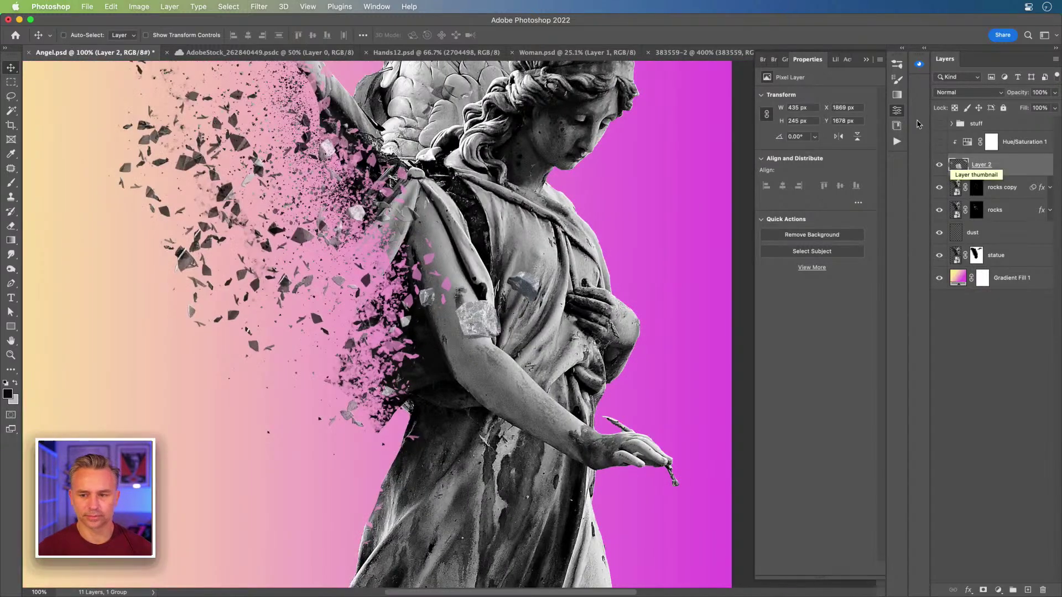
left_click_drag(84, 164, 126, 216)
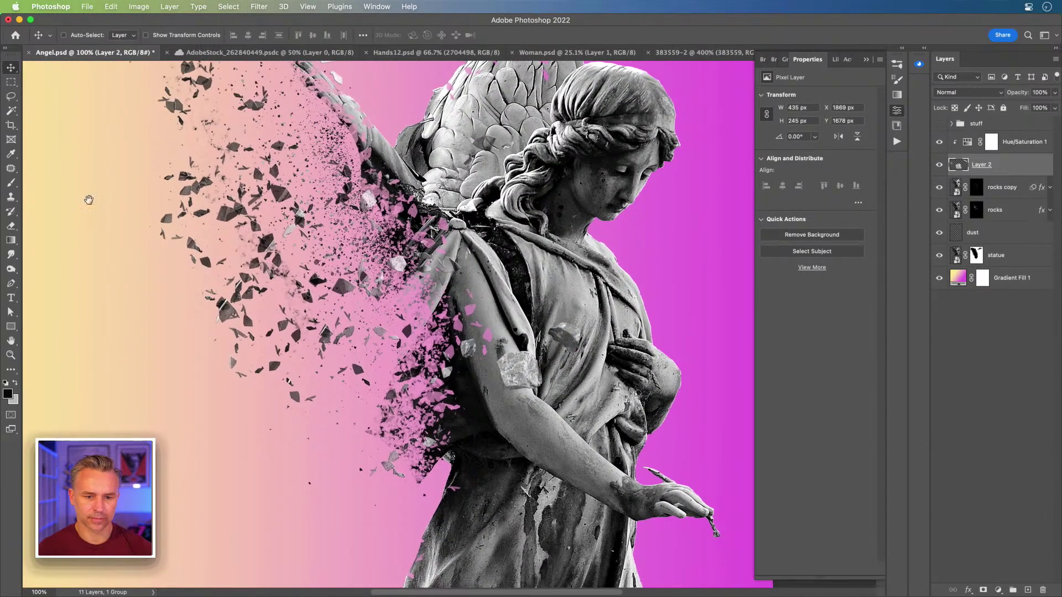
left_click_drag(425, 269, 298, 223)
Step: Switch to the 383559-2 rock photo document
key("super+plus")
left_click_drag(271, 330, 298, 332)
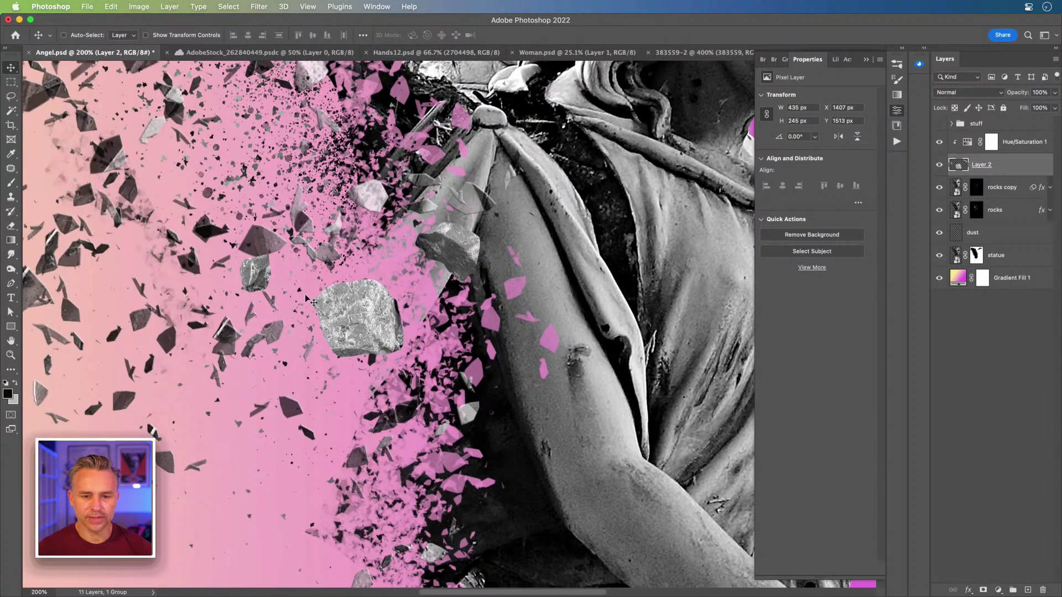
left_click(684, 52)
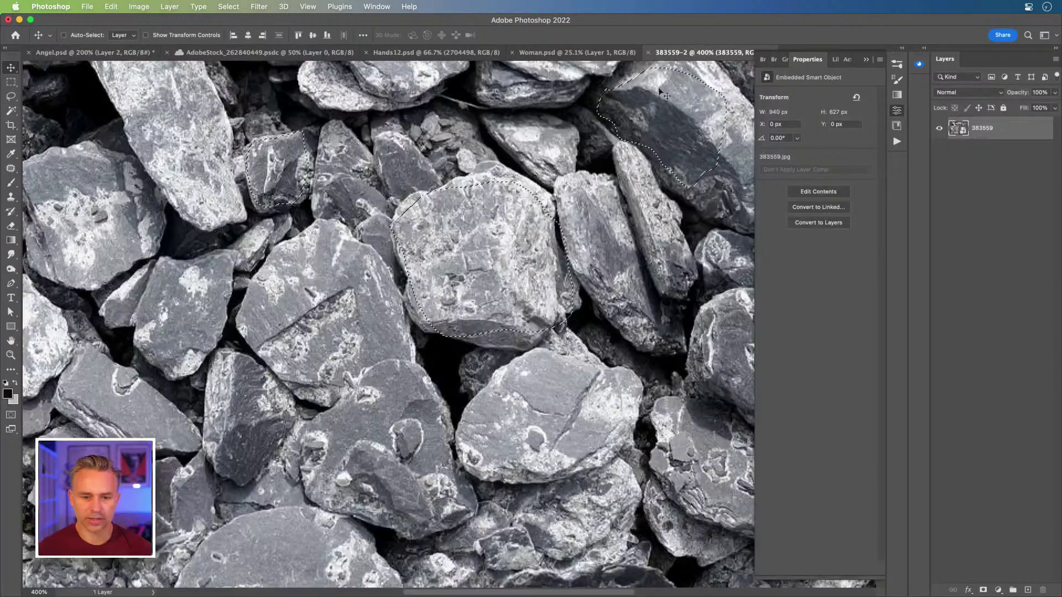
Step: Lasso-select the dark rock in the 383559-2 stone photo
left_click_drag(322, 393, 554, 352)
key("l")
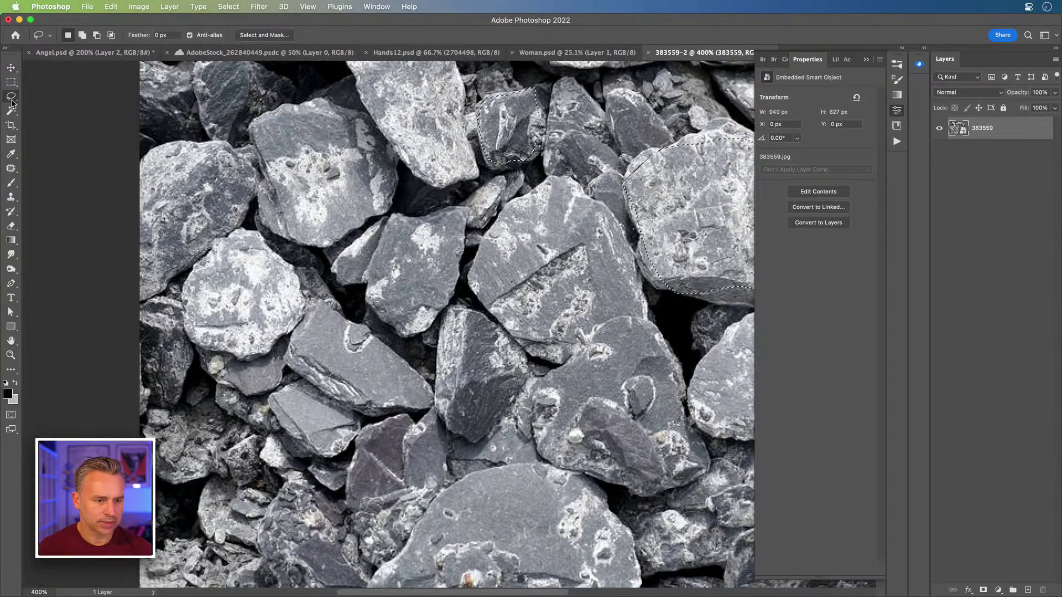
mouse_move(313, 429)
left_mouse_down()
mouse_move(297, 415)
mouse_move(203, 427)
left_mouse_up()
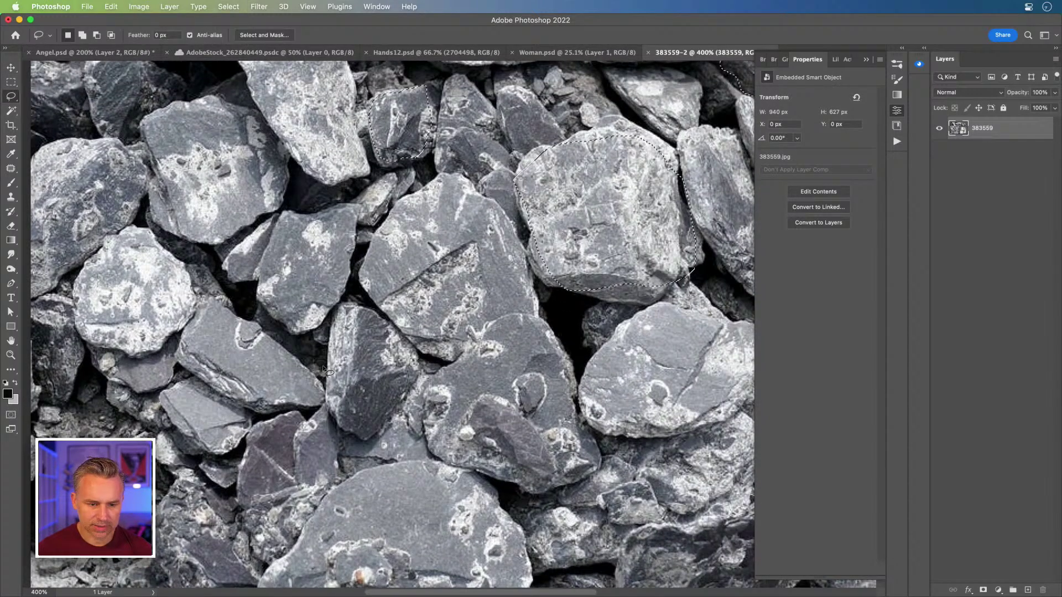
left_click_drag(336, 316, 362, 308)
mouse_move(402, 344)
left_mouse_down()
mouse_move(390, 401)
mouse_move(330, 382)
mouse_move(337, 307)
mouse_move(361, 315)
left_mouse_up()
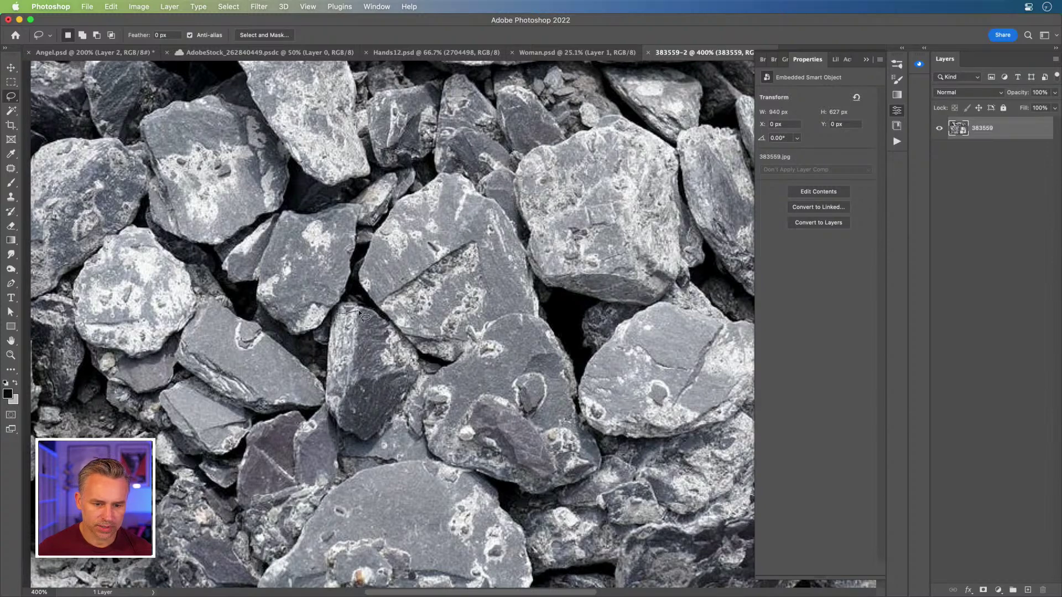
mouse_move(419, 366)
left_mouse_down()
mouse_move(383, 416)
mouse_move(359, 432)
mouse_move(331, 398)
mouse_move(340, 313)
left_mouse_up()
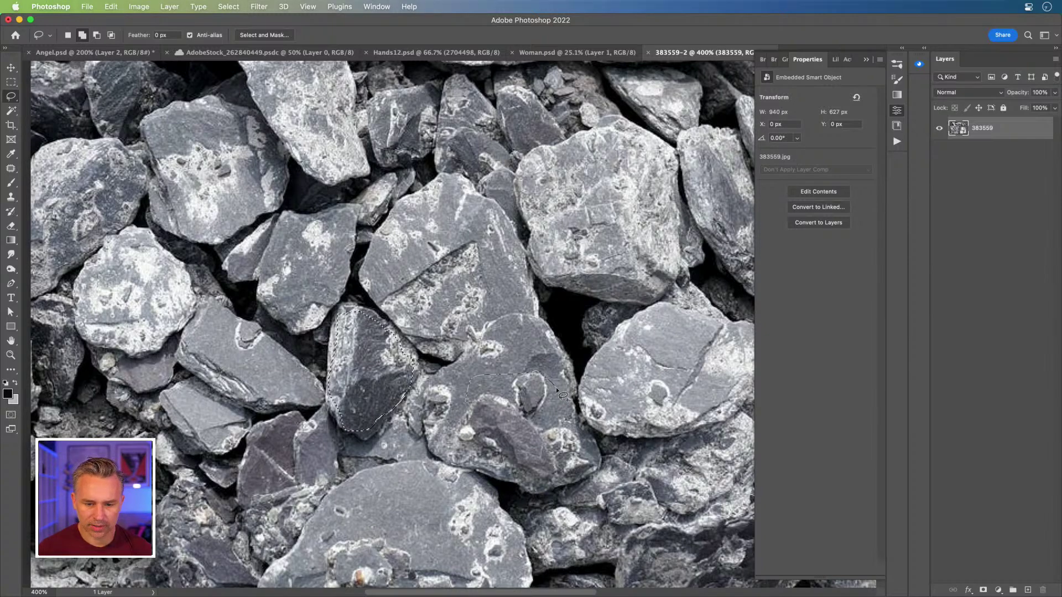
Step: Add two more rocks to the selection and paste them into Angel.psd as Layer 3
mouse_move(581, 436)
left_mouse_down()
mouse_move(593, 458)
mouse_move(564, 482)
left_mouse_up()
left_click_drag(452, 412, 464, 408)
mouse_move(547, 255)
left_mouse_down()
mouse_move(577, 216)
mouse_move(614, 216)
mouse_move(663, 279)
mouse_move(626, 301)
mouse_move(534, 279)
left_mouse_up()
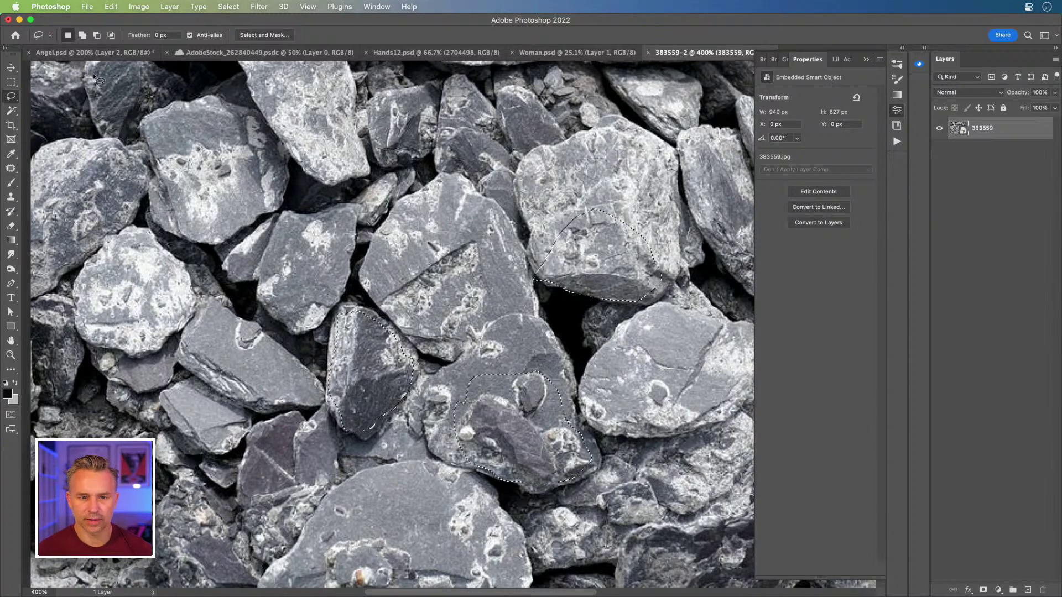
left_click(71, 53)
key("super+v")
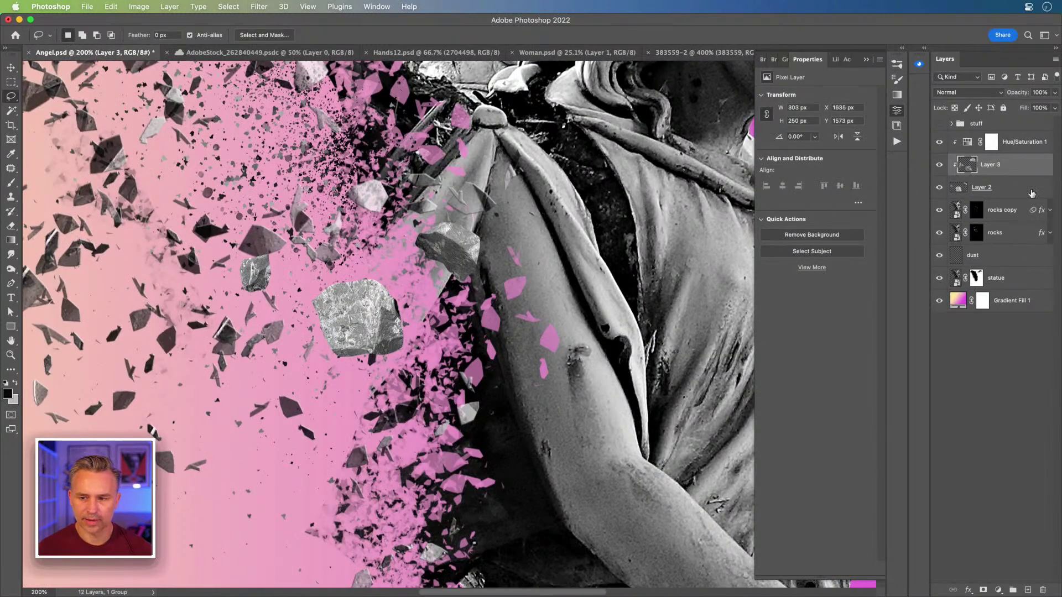
Step: Unclip Hue/Saturation, move Layer 3 rocks to the shoulder (X 1910, Y 1601), then open Levels
left_click(1004, 175, "alt")
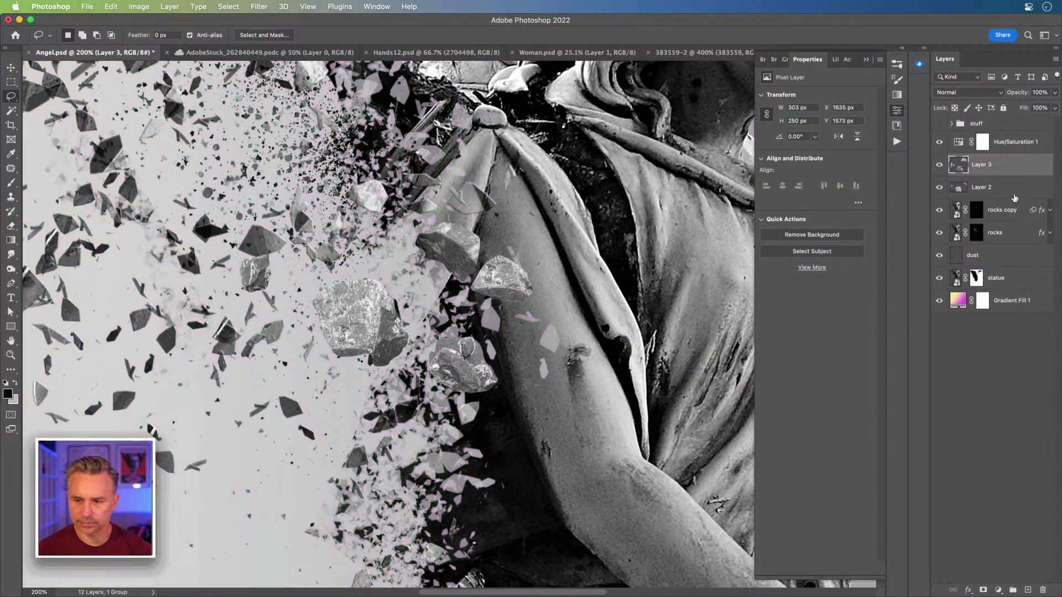
left_click(11, 67)
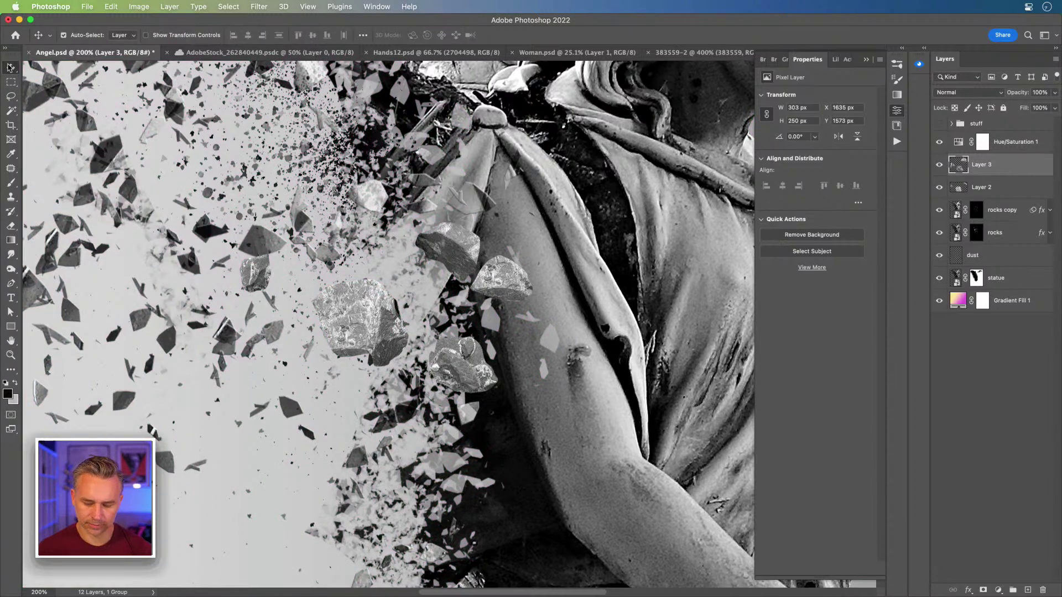
key("super+minus")
key("super+minus")
left_click_drag(302, 276, 403, 287)
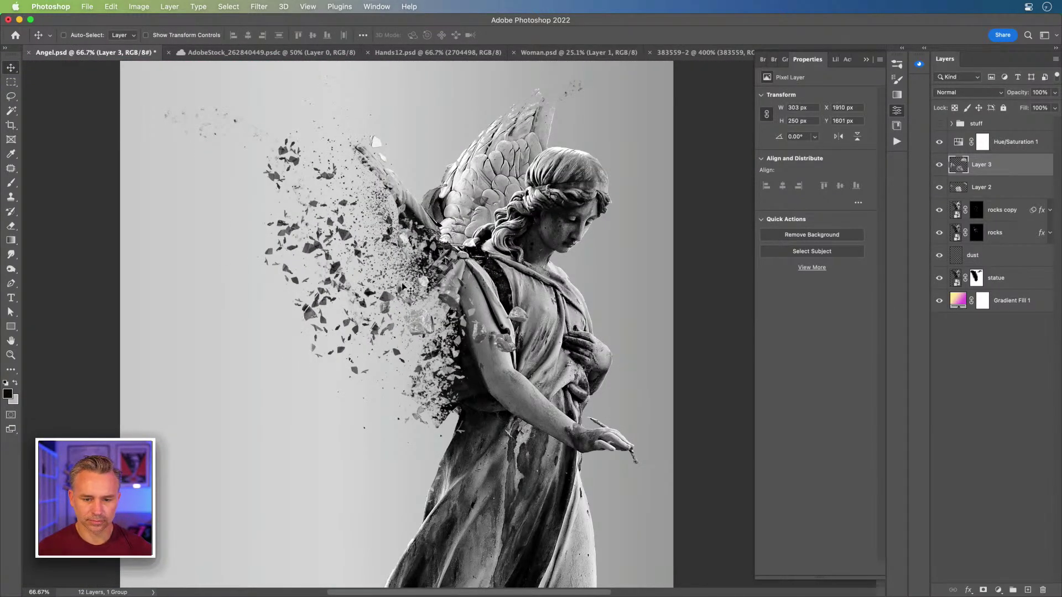
key("super+plus")
key("super+plus")
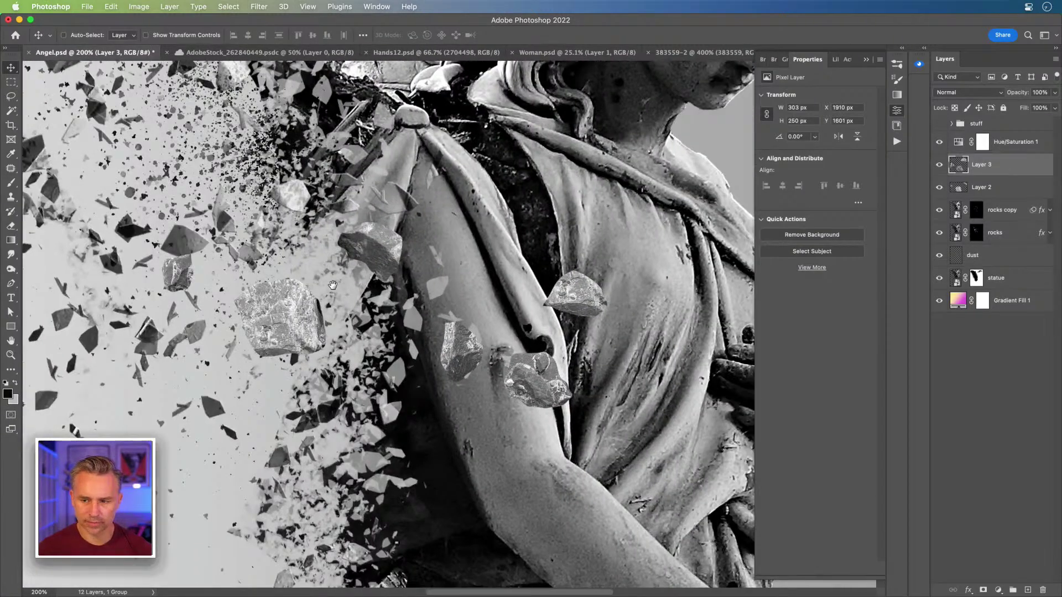
key("super+l")
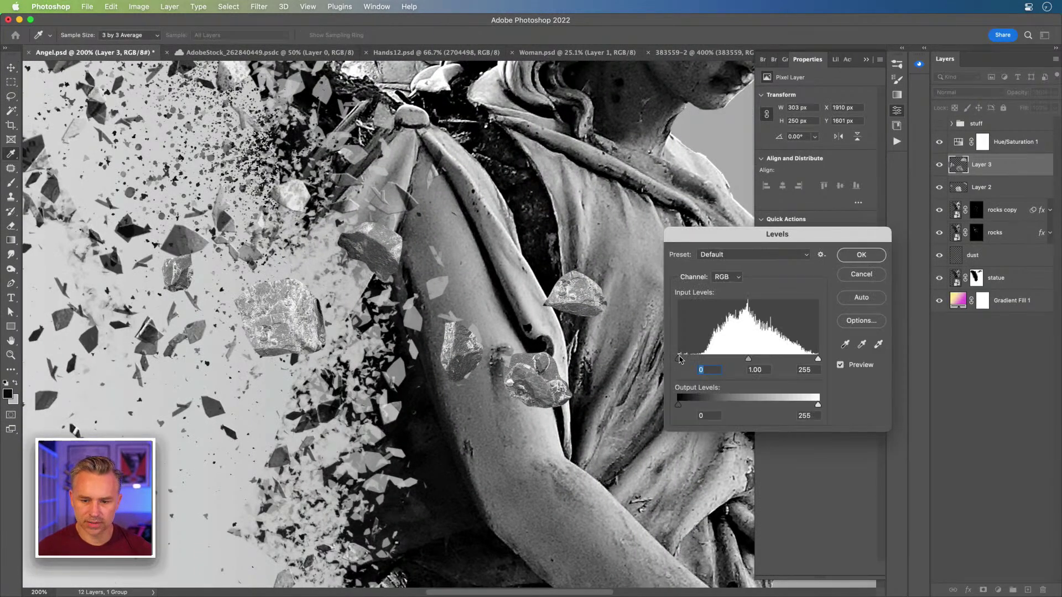
Step: Darken the rocks with Levels black input 48, comparing with desaturation toggled off and on
left_click_drag(704, 360, 693, 360)
key("Return")
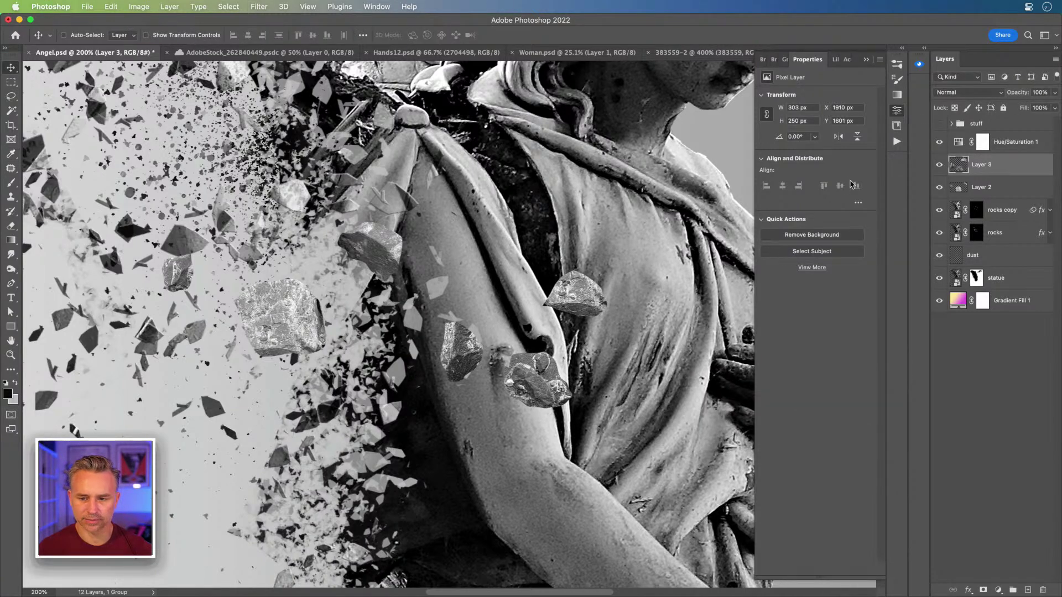
left_click(939, 143)
left_click(938, 142)
left_click(938, 143)
left_click(939, 143)
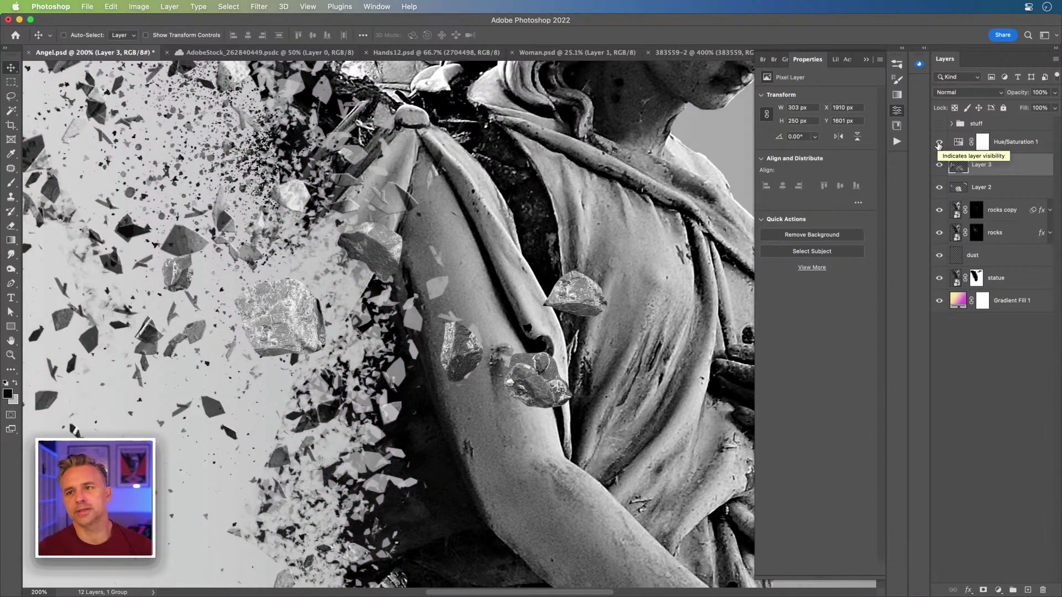
Step: Temporarily boost Hue/Saturation 1 saturation to check colours, then return it to -100
left_click(1043, 141)
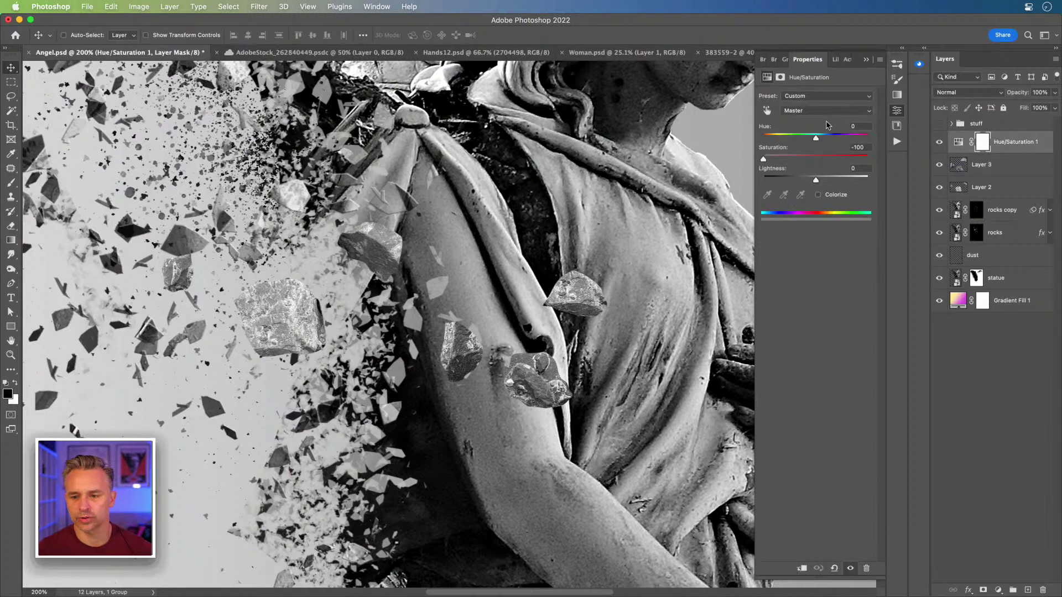
left_click_drag(852, 163, 931, 164)
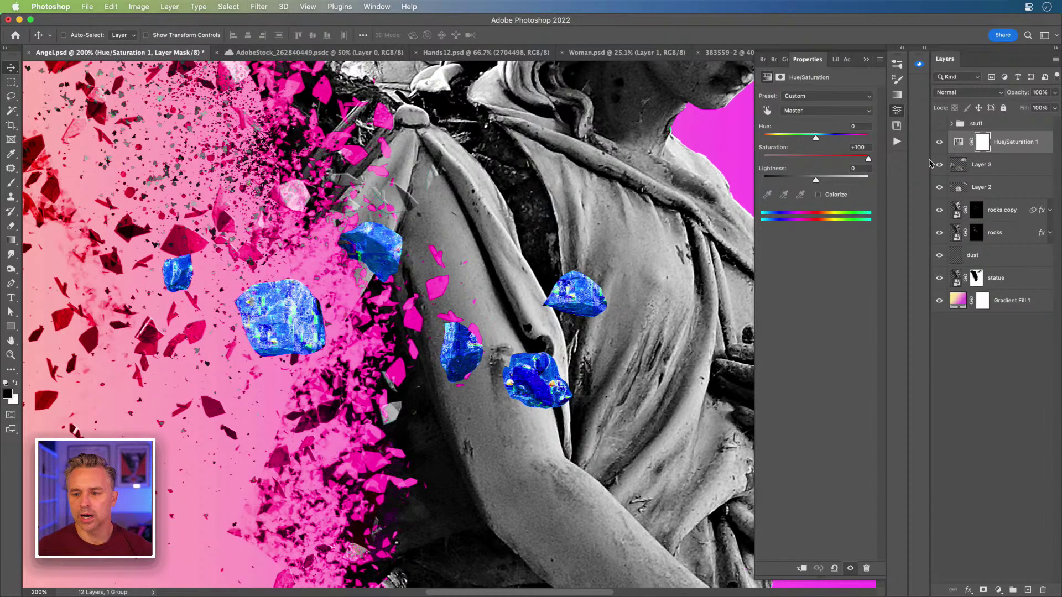
left_click_drag(868, 160, 459, 154)
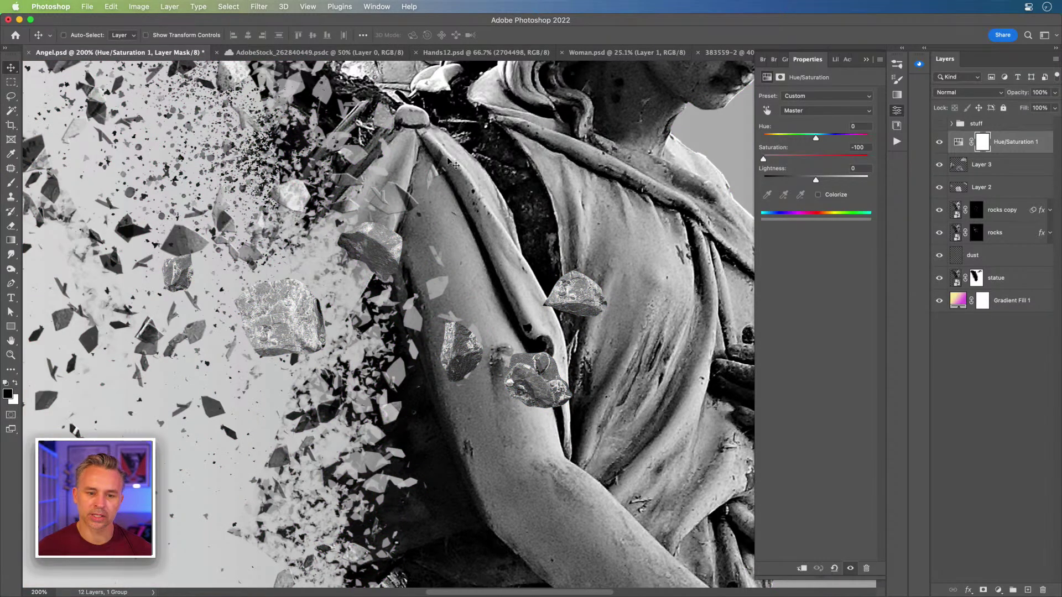
left_click_drag(494, 261, 445, 230)
key("super+minus")
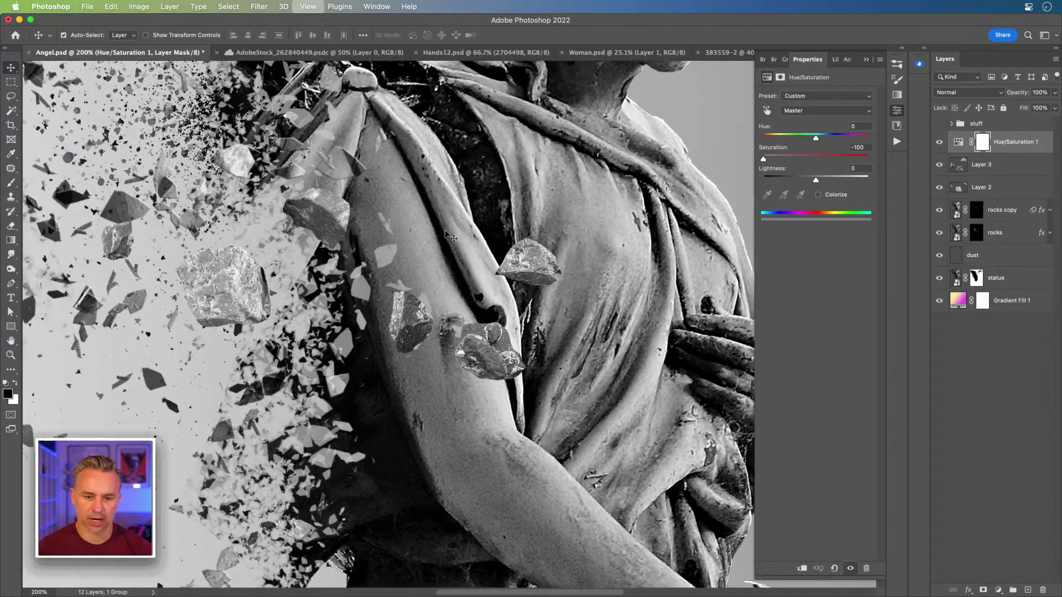
key("super+minus")
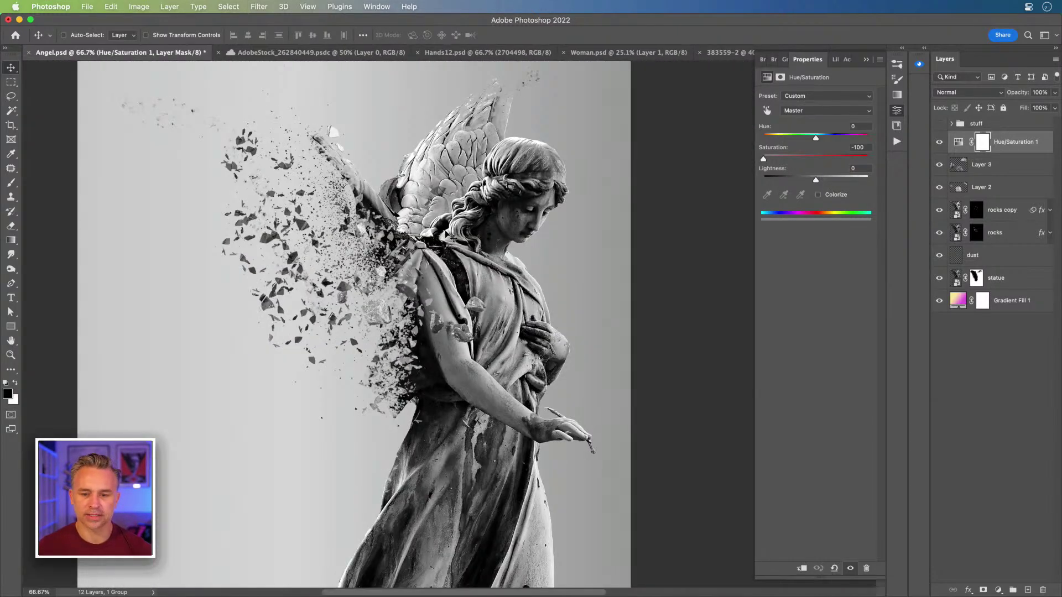
Step: Move the Layer 2 rock chunk up-left into the wing debris
left_click(991, 190)
left_click(365, 316, "super")
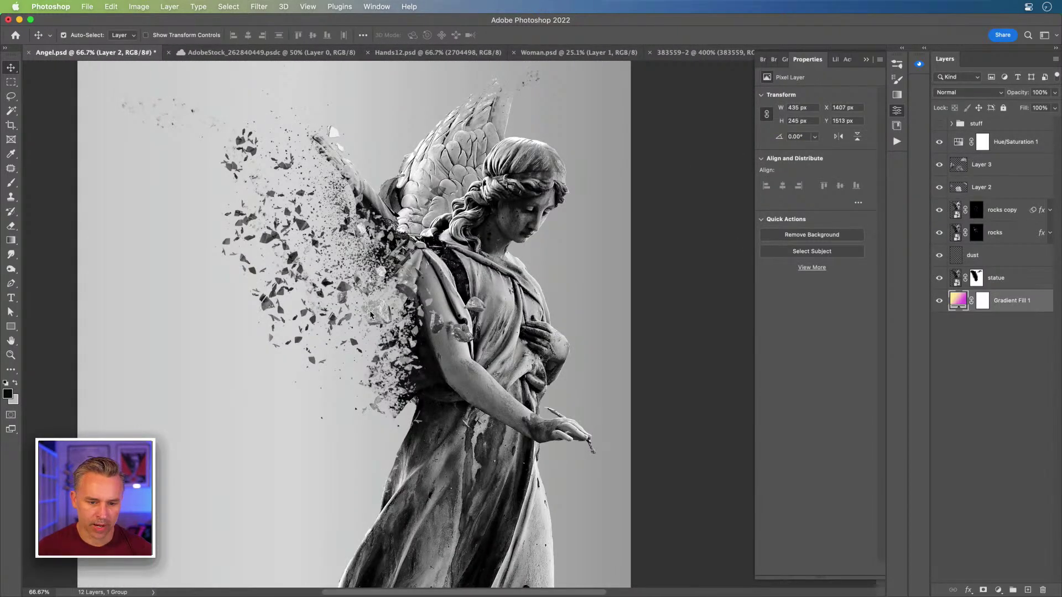
left_click(370, 310, "super")
left_click_drag(372, 310, 316, 193)
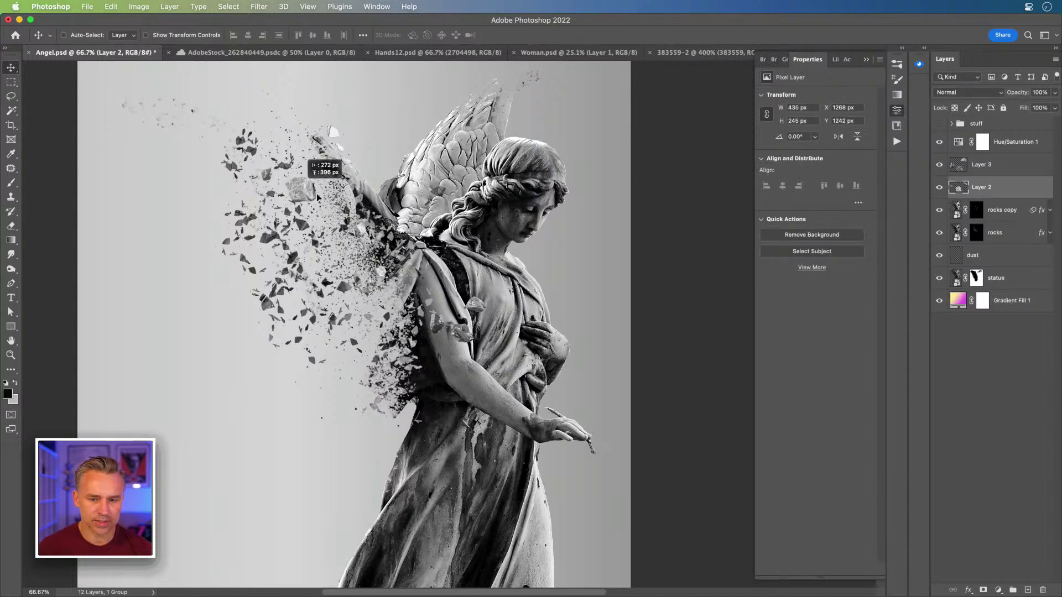
Step: Duplicate Layer 3 and place both the original and the copy in the wing debris
left_click(1002, 176)
key("i")
key("super+k")
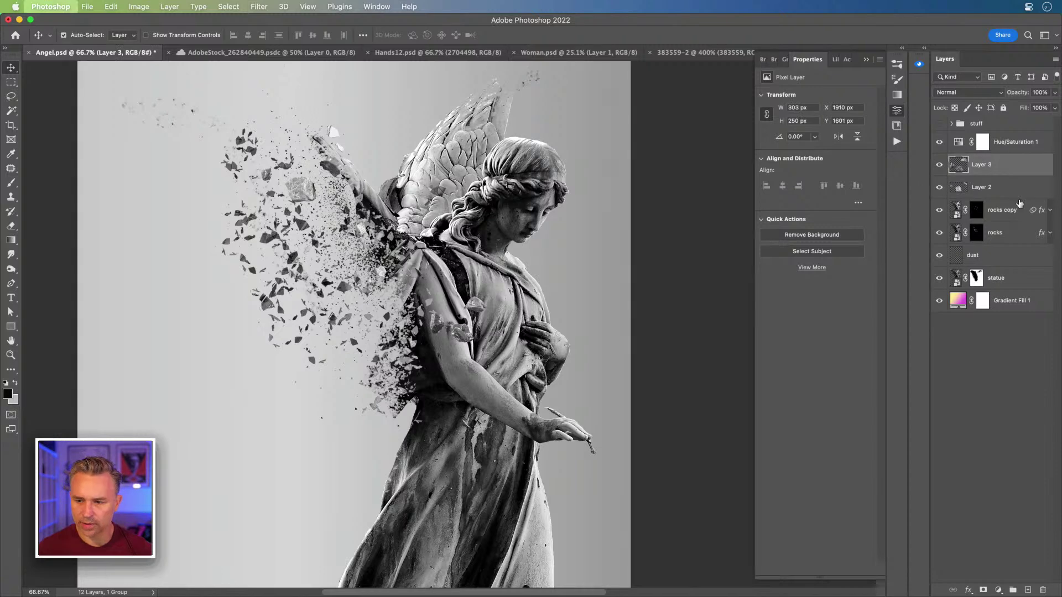
left_click(562, 152)
key("v")
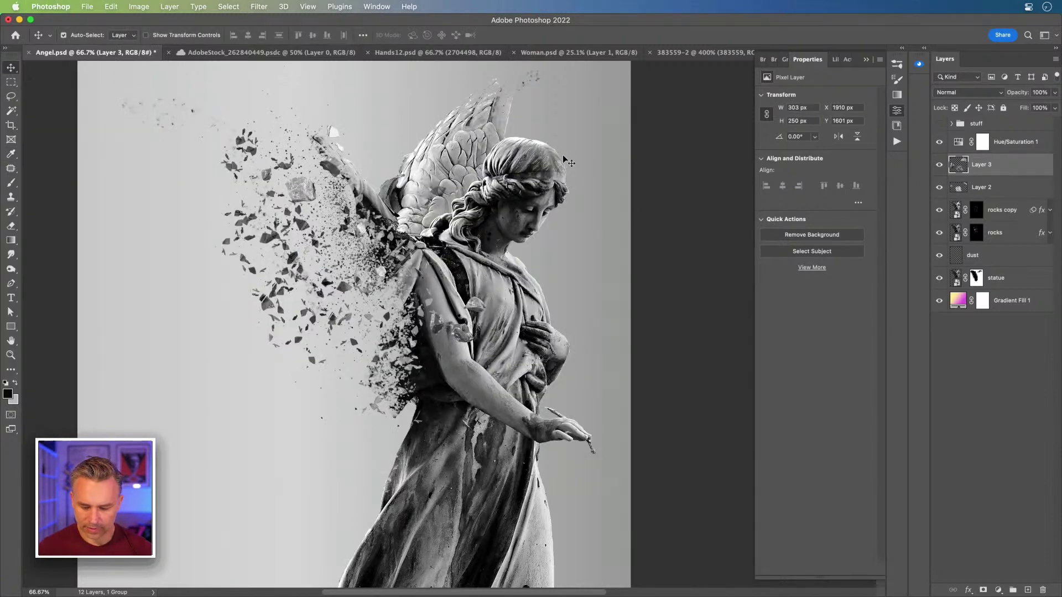
key("super+j")
left_click_drag(464, 239, 313, 165)
left_click(473, 308, "super")
left_click_drag(473, 308, 378, 250)
Step: Create Layer 3 copy 2, place it in the shoulder debris, and rotate it clockwise
left_click(986, 175)
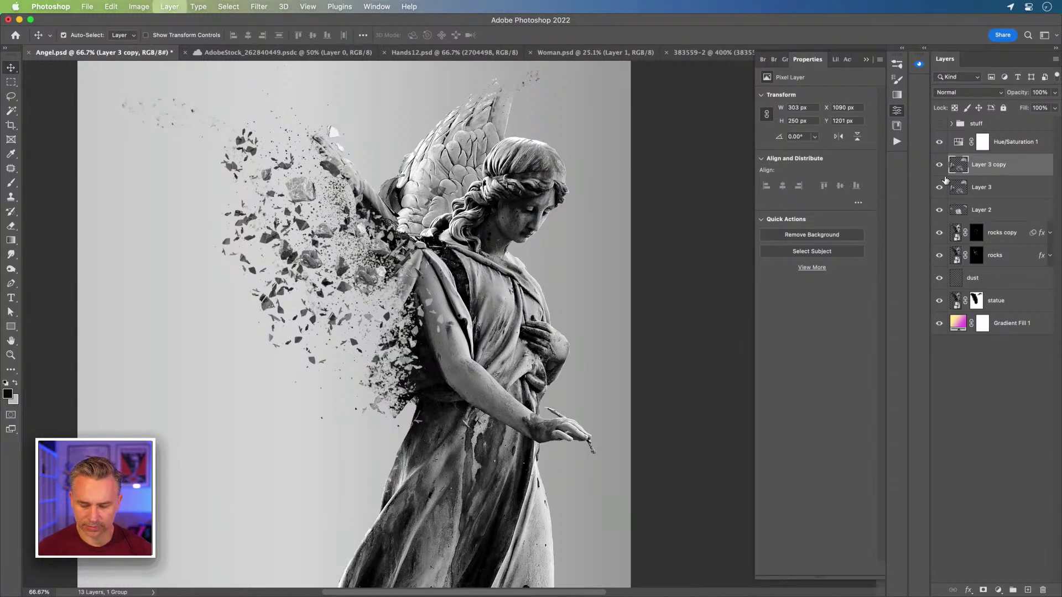
key("super+j")
left_click_drag(313, 190, 516, 342)
key("super+t")
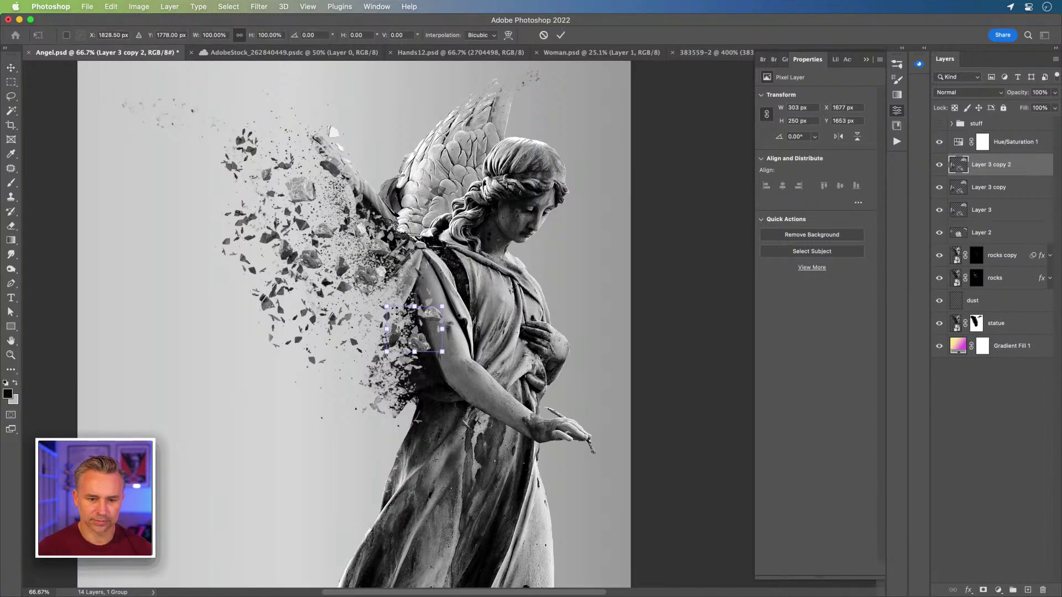
left_click_drag(398, 288, 468, 357)
key("Return")
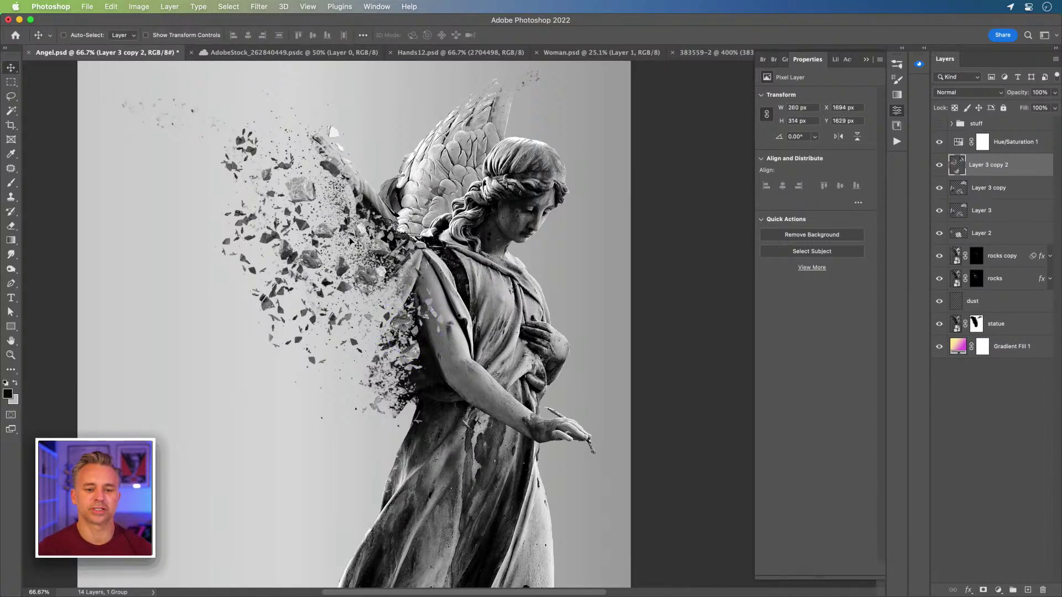
Step: Duplicate the statue layer and move the statue copy above Hue/Saturation 1
left_click(1002, 260)
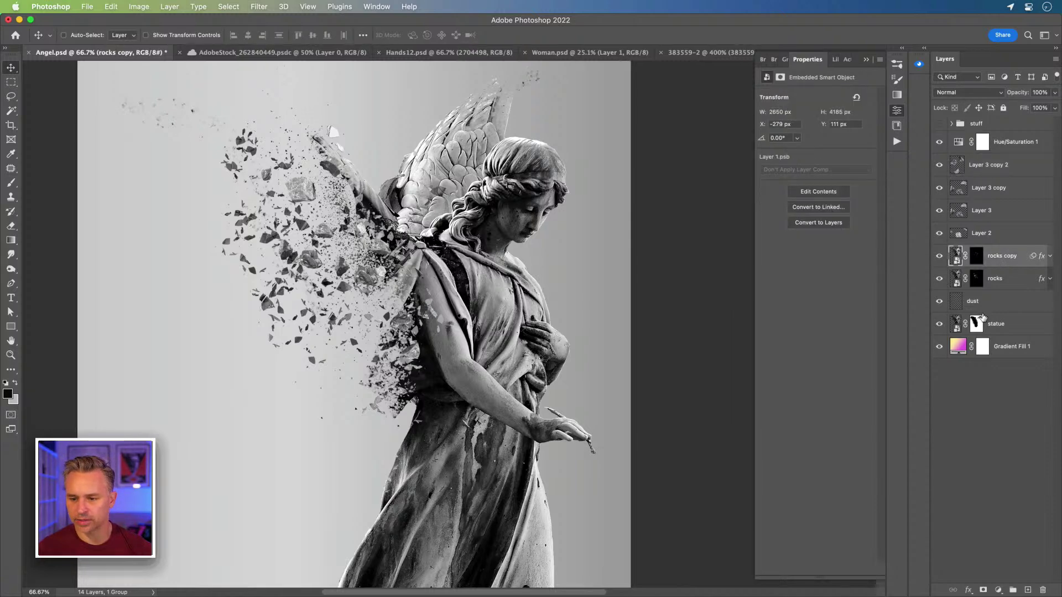
left_click(1003, 330)
key("super+j")
left_click_drag(997, 328, 977, 135)
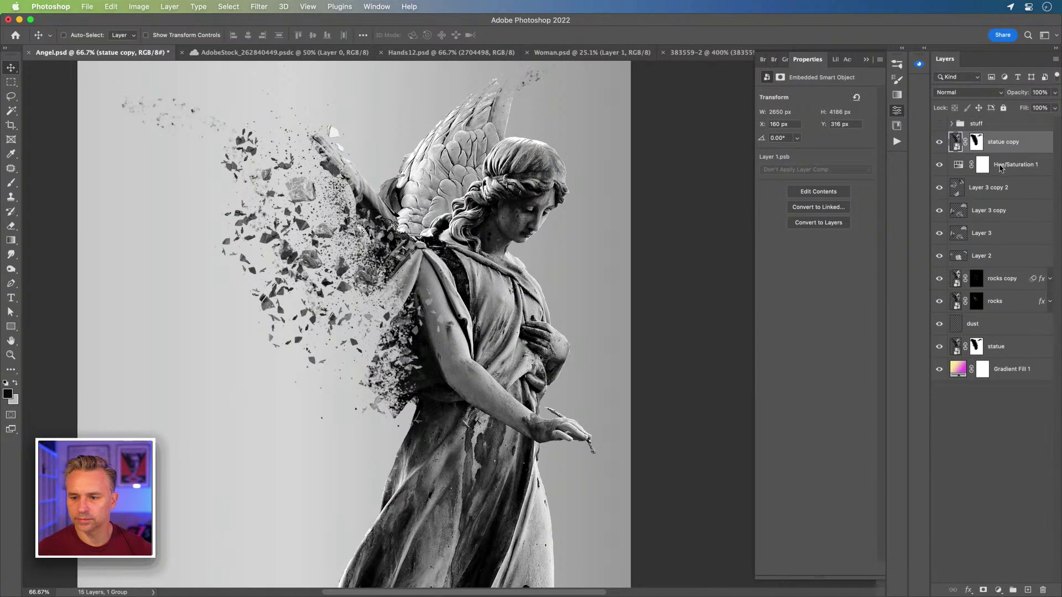
Step: Group the rock layers into a group named rocks
left_click(1002, 166)
left_click(993, 304, "shift")
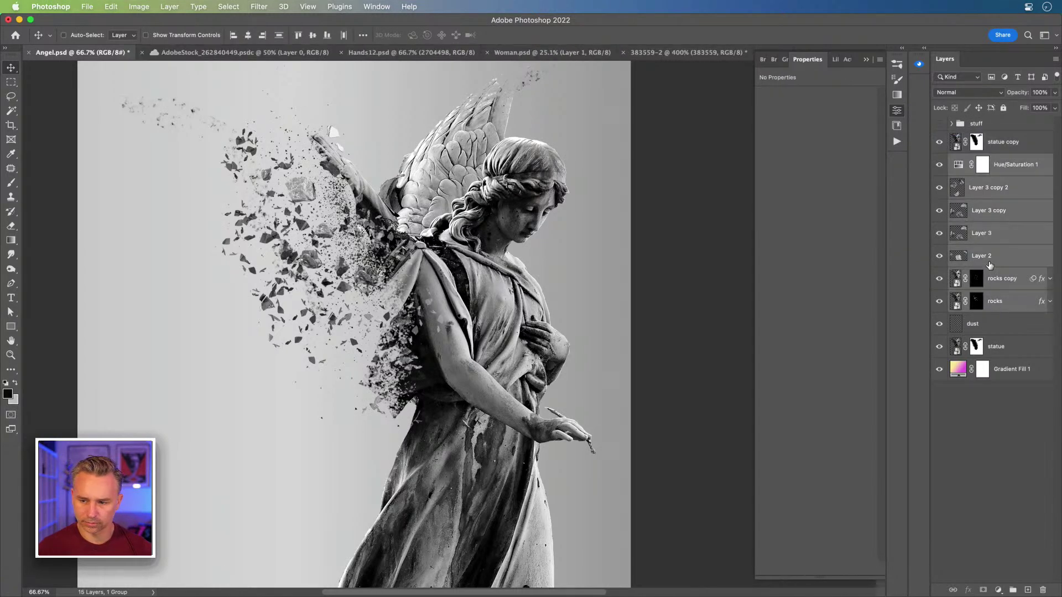
left_click(989, 266)
left_click(1002, 301)
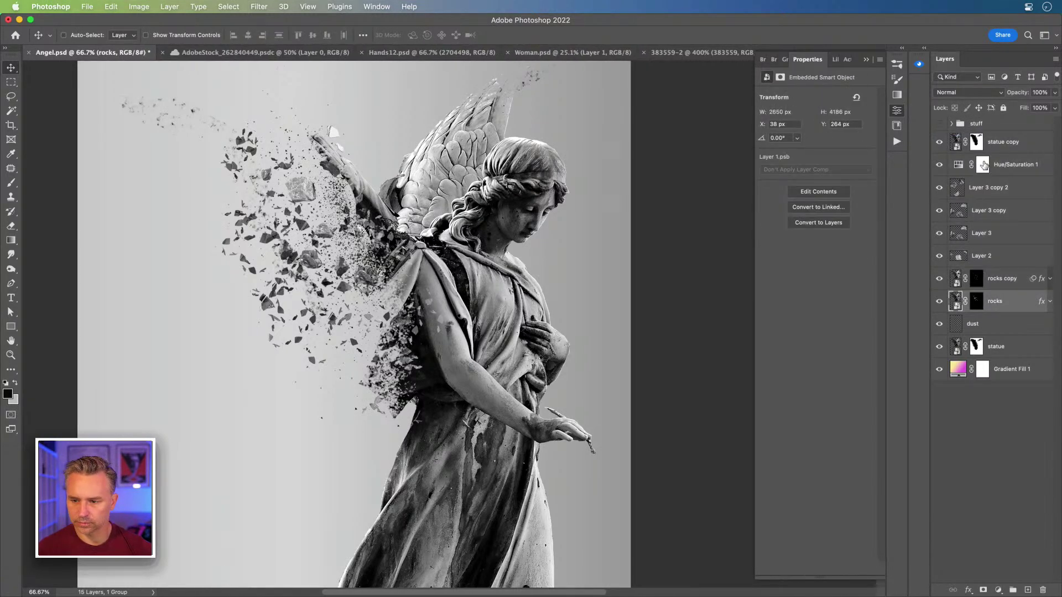
left_click(1010, 167, "shift")
key("super+g")
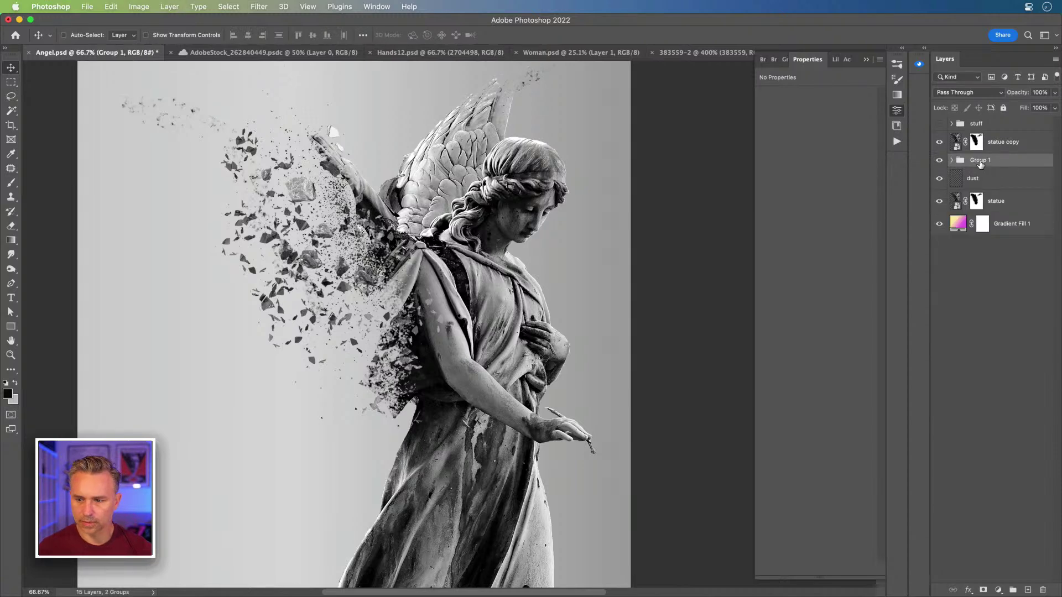
type("tocks")
key("Return")
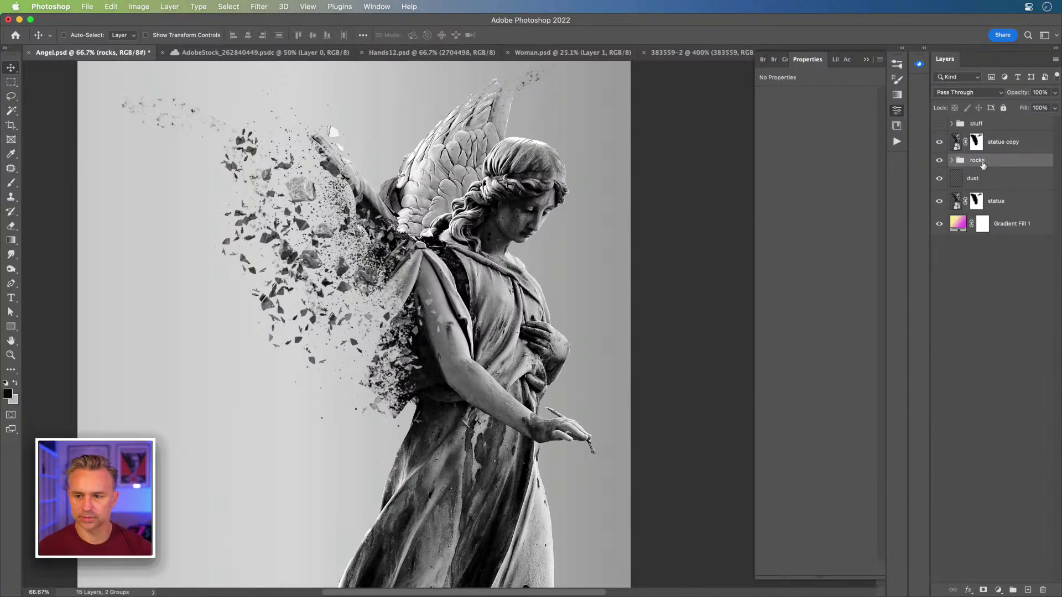
Step: Hide the rocks group and the dust and statue layers
left_click(993, 148)
left_click(939, 161)
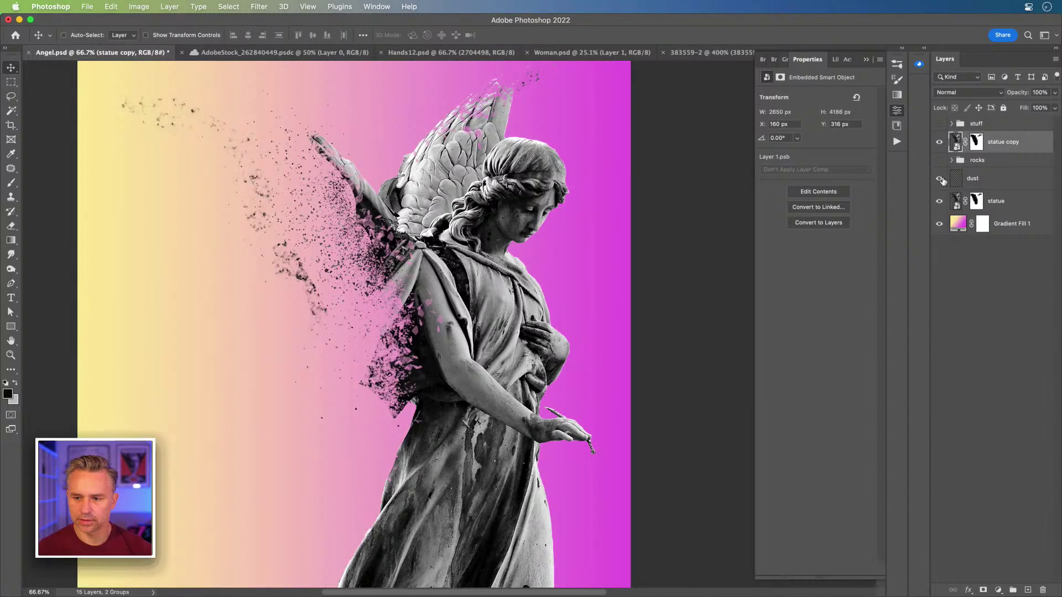
left_click(939, 179)
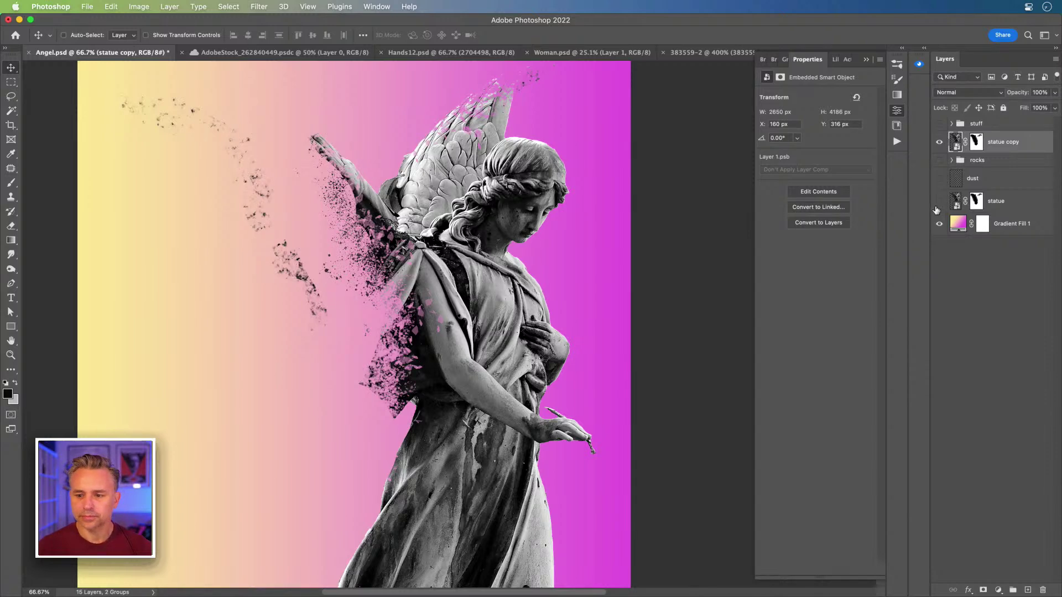
Step: Delete the statue copy's layer mask to reveal the full wing
left_click(976, 145)
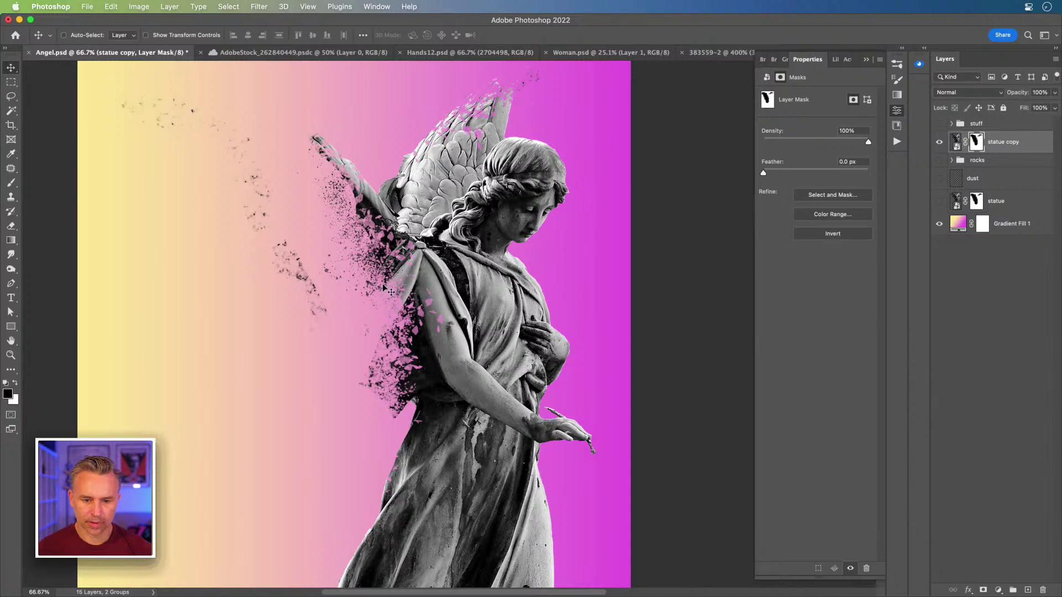
right_click(975, 146)
left_click(891, 166)
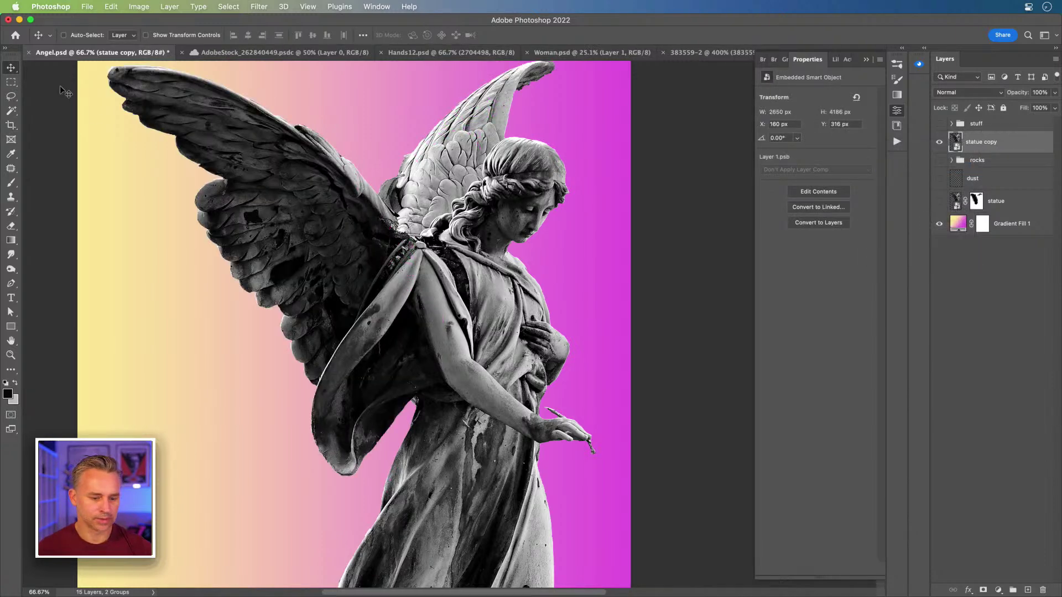
key("super+plus")
left_click_drag(217, 188, 338, 309)
Step: Zoom to 200% on the wing and begin lassoing pieces of the upper wing
key("super+plus")
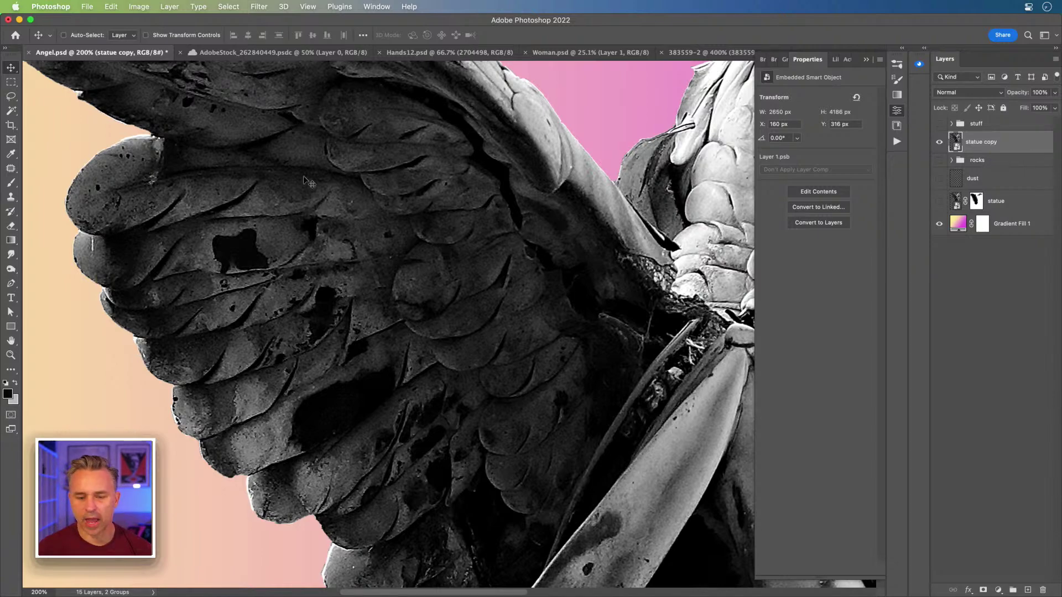
left_click(9, 98)
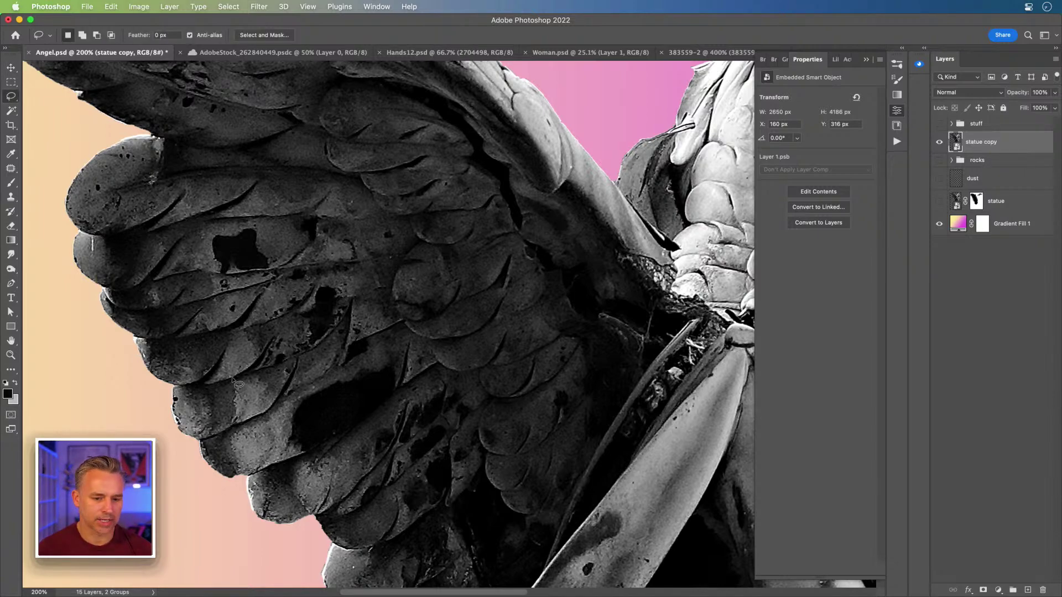
key("ctrl+Up")
left_click(324, 397)
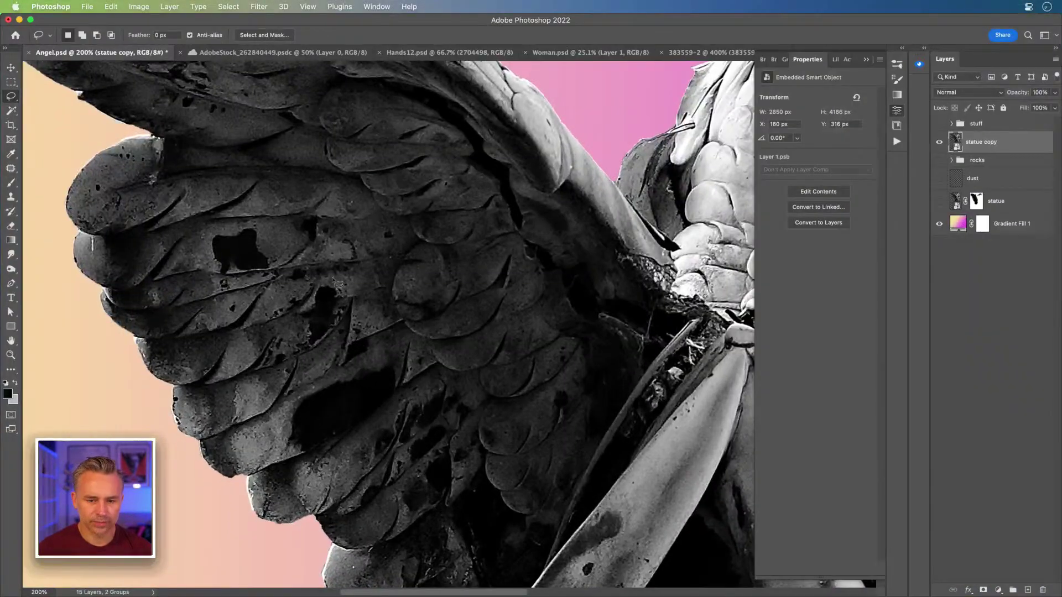
left_click_drag(446, 232, 327, 316)
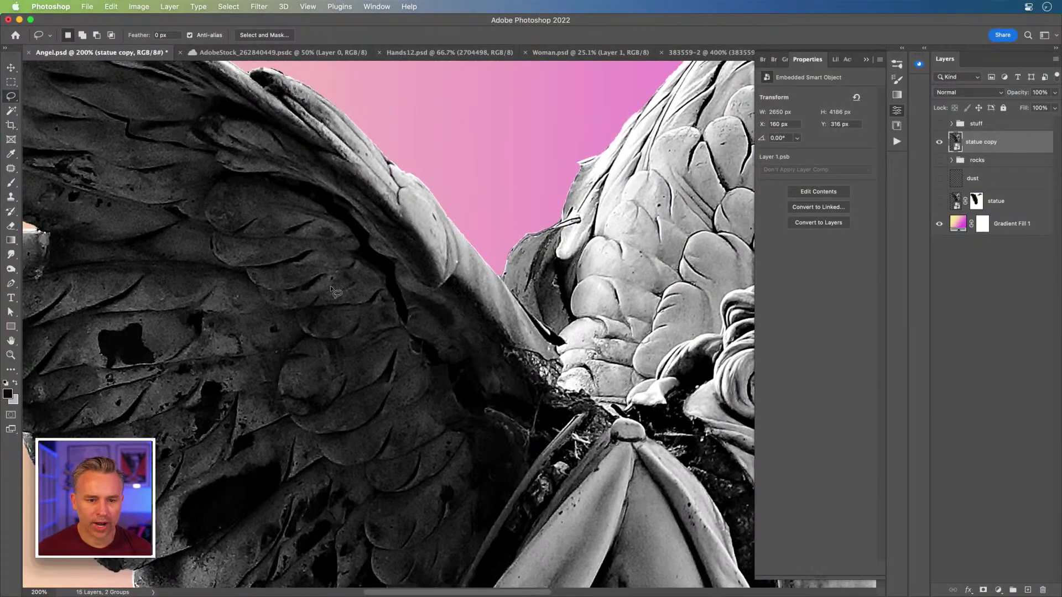
mouse_move(387, 218)
left_mouse_down()
mouse_move(427, 210)
mouse_move(448, 224)
mouse_move(393, 288)
mouse_move(353, 228)
mouse_move(362, 211)
mouse_move(388, 210)
mouse_move(382, 227)
mouse_move(412, 186)
mouse_move(450, 233)
mouse_move(443, 261)
mouse_move(384, 256)
mouse_move(381, 244)
left_mouse_up()
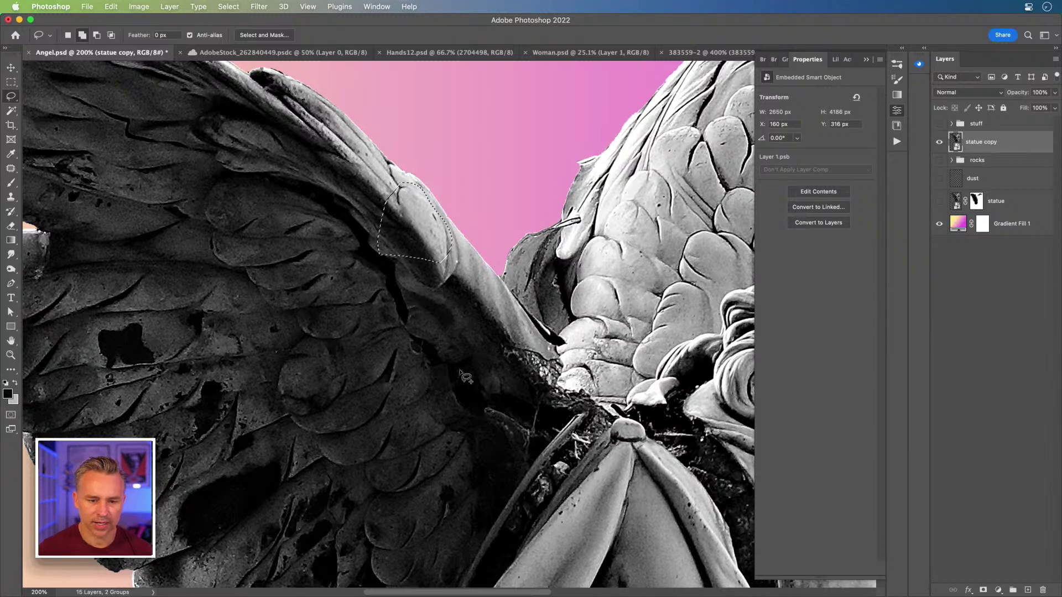
mouse_move(491, 371)
left_mouse_down()
mouse_move(542, 352)
mouse_move(603, 419)
mouse_move(540, 428)
mouse_move(510, 446)
mouse_move(484, 382)
left_mouse_up()
mouse_move(206, 276)
left_mouse_down()
mouse_move(245, 261)
mouse_move(260, 283)
mouse_move(242, 322)
mouse_move(205, 280)
left_mouse_up()
Step: Finish the lasso along the wing's upper edge and mask statue copy to that chunk
mouse_move(232, 317)
left_mouse_down()
mouse_move(247, 248)
mouse_move(275, 243)
left_mouse_up()
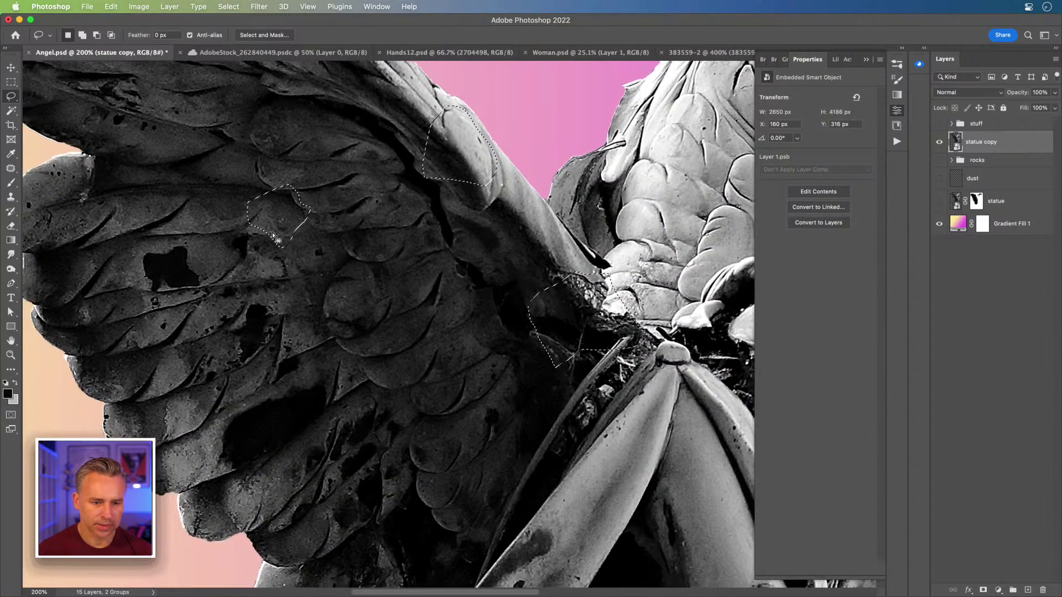
mouse_move(416, 446)
left_mouse_down()
mouse_move(439, 430)
mouse_move(451, 445)
mouse_move(449, 465)
mouse_move(419, 455)
left_mouse_up()
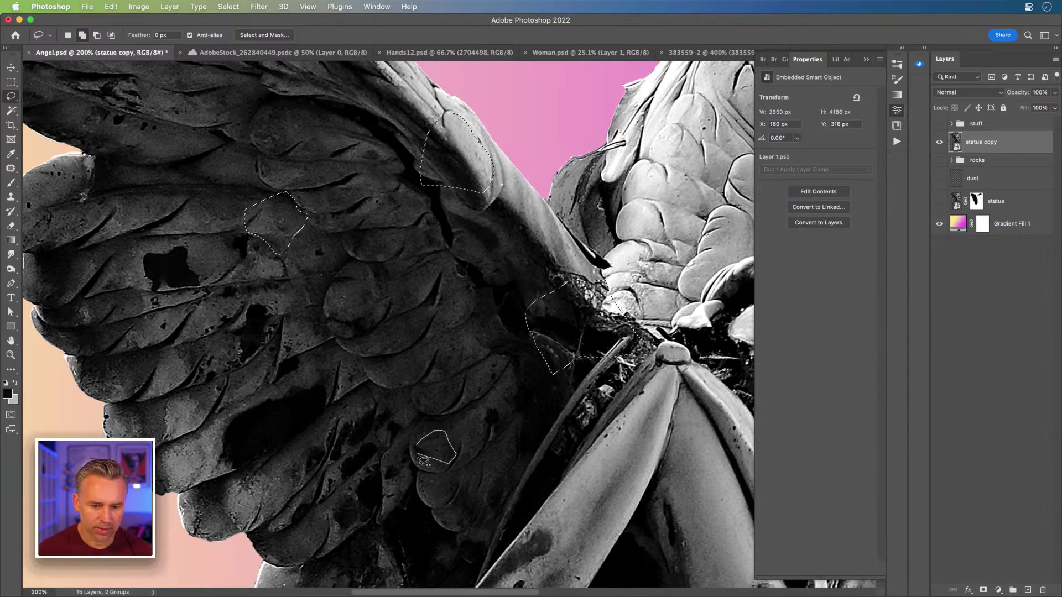
mouse_move(450, 305)
left_mouse_down()
mouse_move(469, 307)
mouse_move(468, 319)
mouse_move(451, 305)
left_mouse_up()
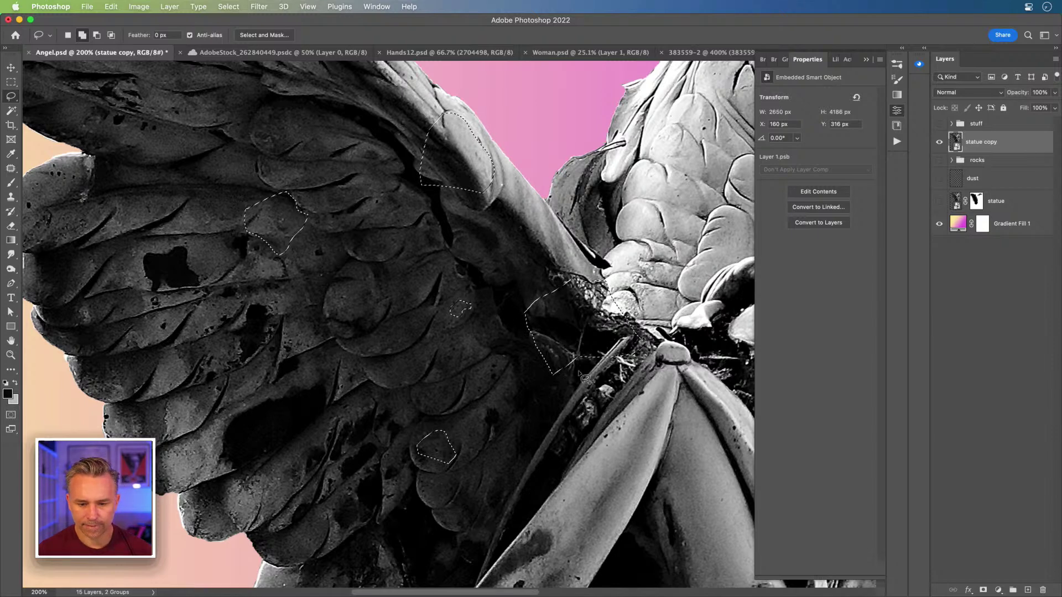
mouse_move(590, 393)
left_mouse_down()
mouse_move(597, 383)
mouse_move(625, 400)
mouse_move(606, 412)
mouse_move(589, 402)
left_mouse_up()
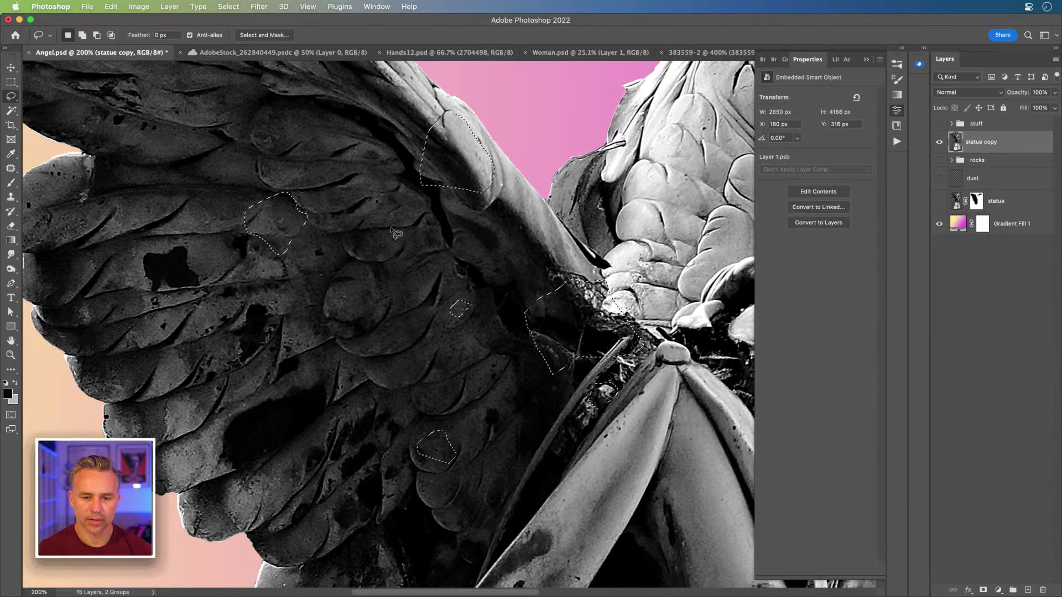
left_click_drag(323, 217, 400, 399)
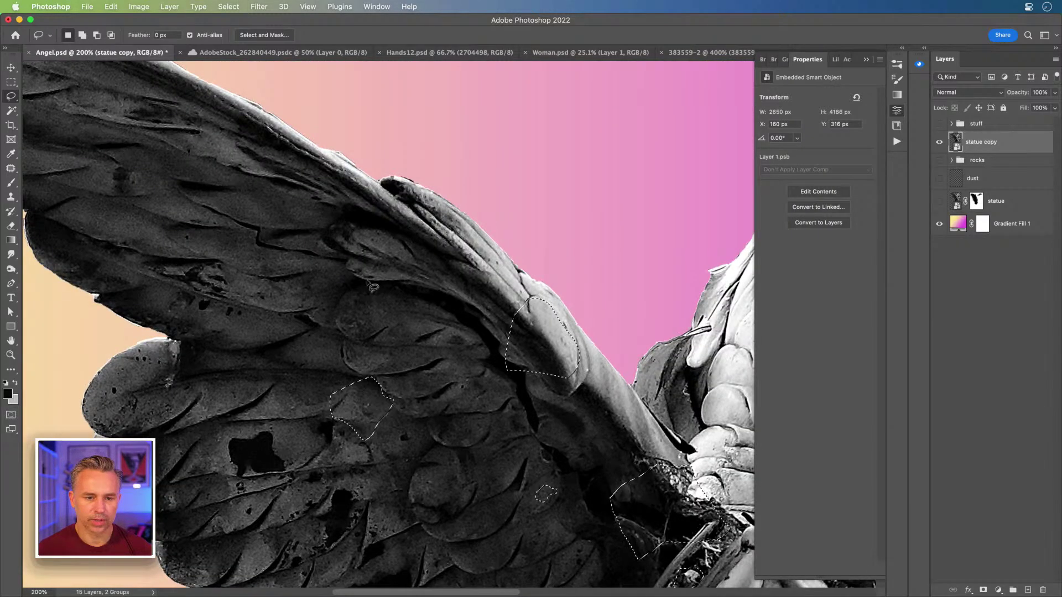
mouse_move(303, 120)
left_mouse_down()
mouse_move(478, 218)
mouse_move(530, 267)
mouse_move(552, 323)
mouse_move(550, 364)
mouse_move(488, 366)
mouse_move(458, 337)
mouse_move(381, 309)
mouse_move(296, 242)
mouse_move(270, 132)
mouse_move(303, 120)
left_mouse_up()
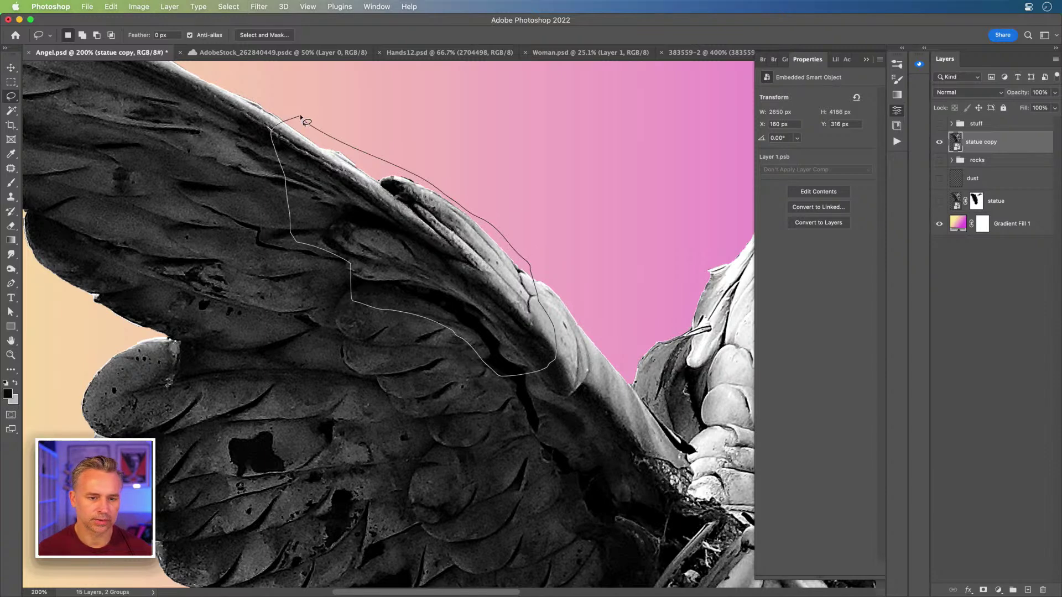
left_click(983, 590)
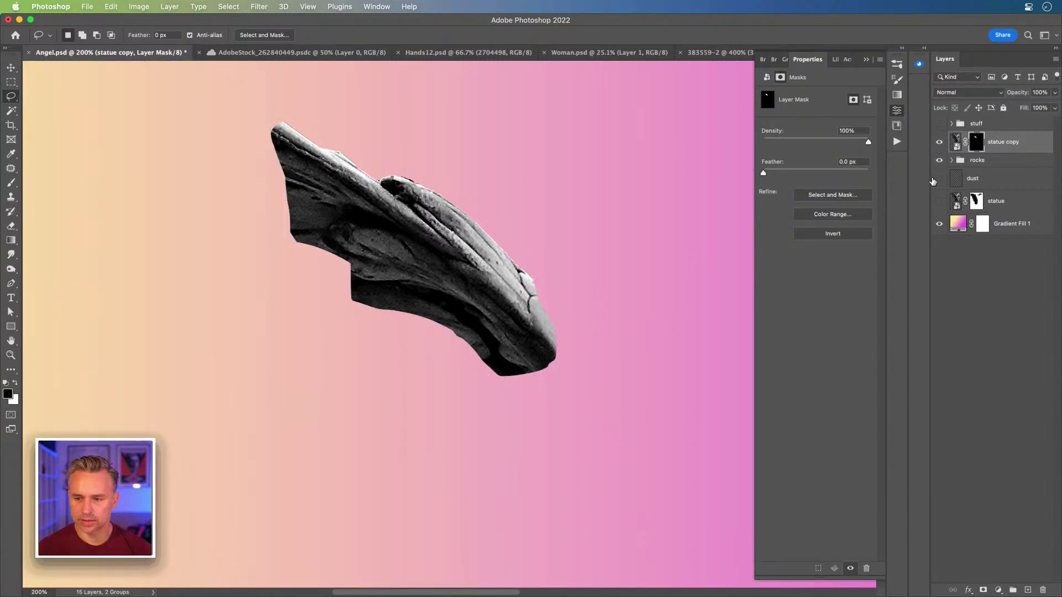
Step: Show the statue and dust layers again and touch up the mask with a 60 px brush
left_click(938, 200)
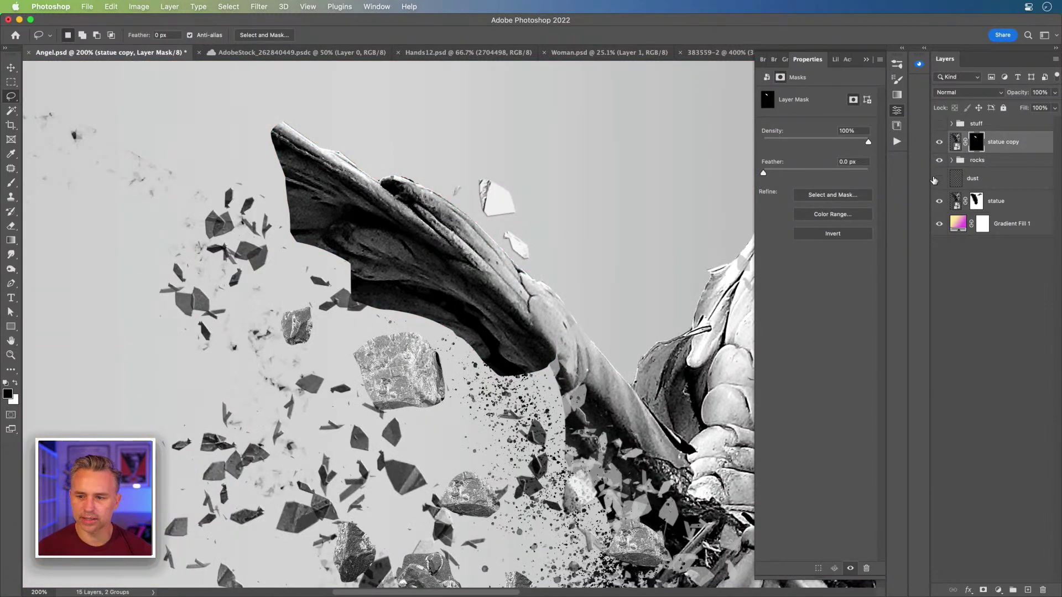
left_click(938, 179)
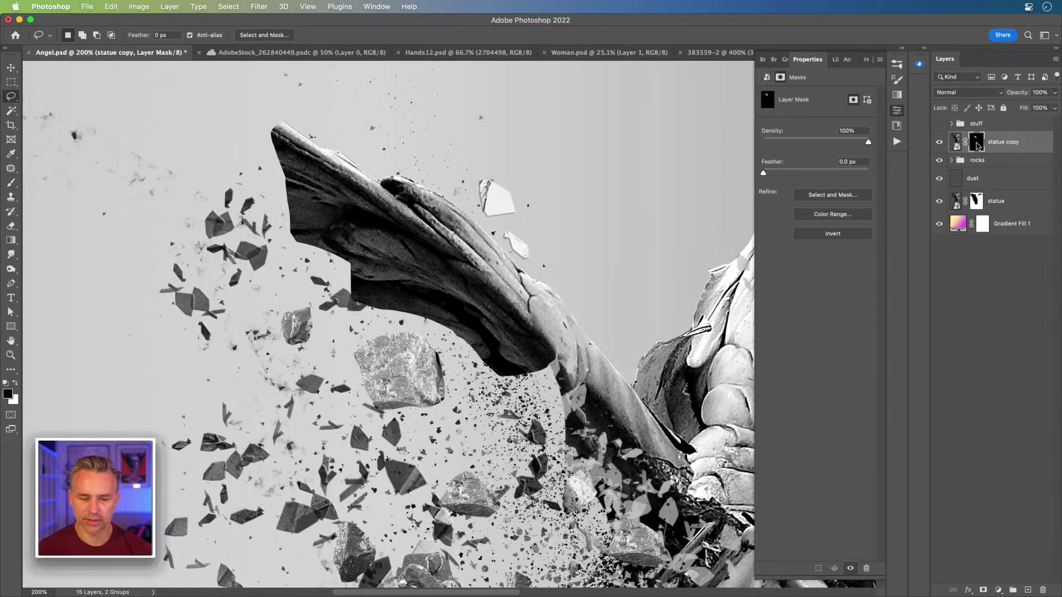
key("b")
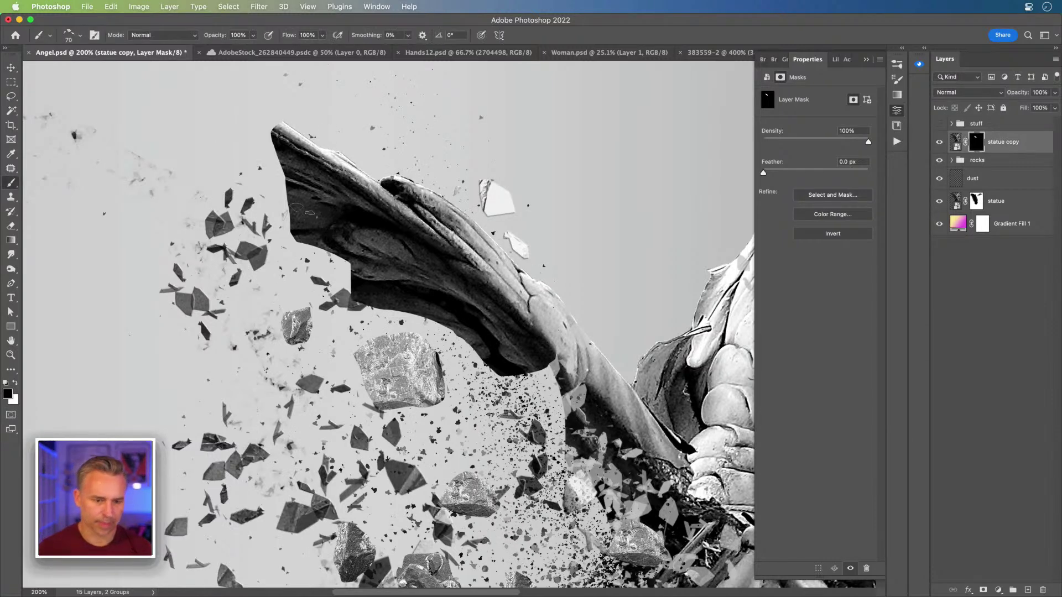
left_click_drag(307, 232, 304, 234)
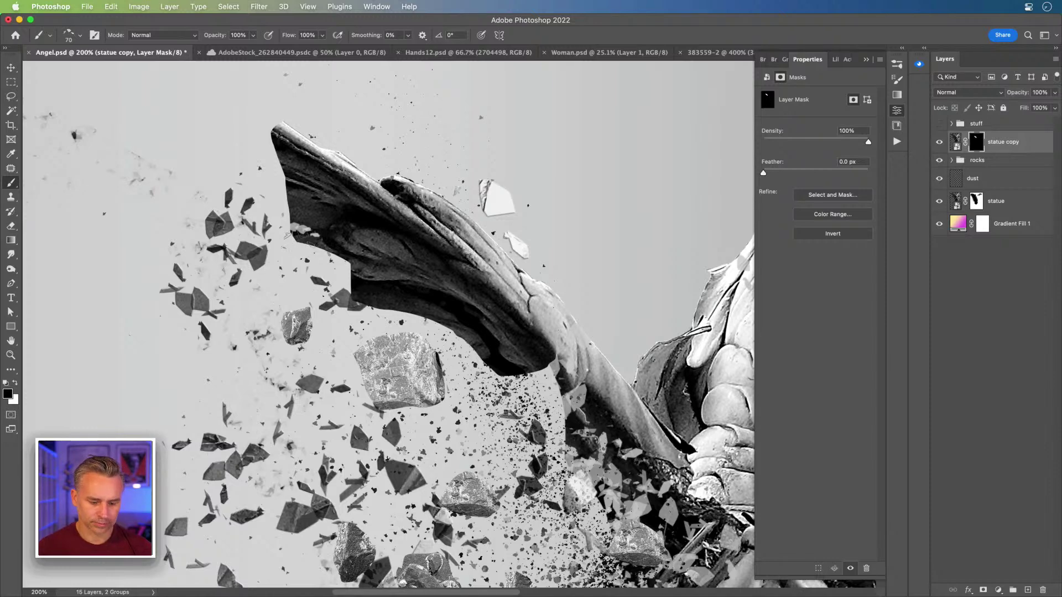
mouse_move(288, 235)
left_mouse_down()
mouse_move(327, 244)
mouse_move(362, 271)
left_mouse_up()
key("x")
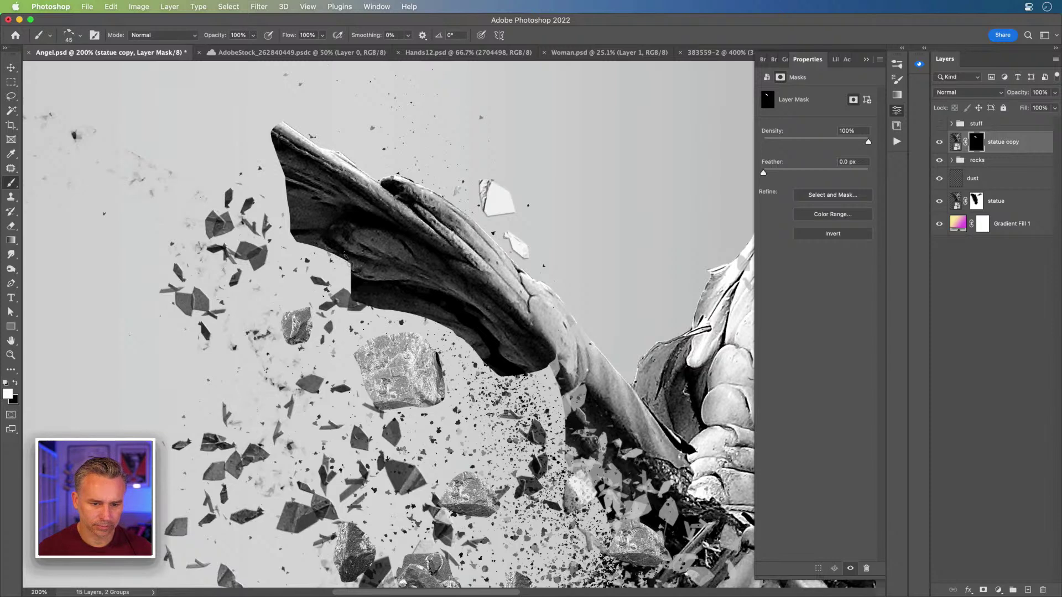
key("bracketright")
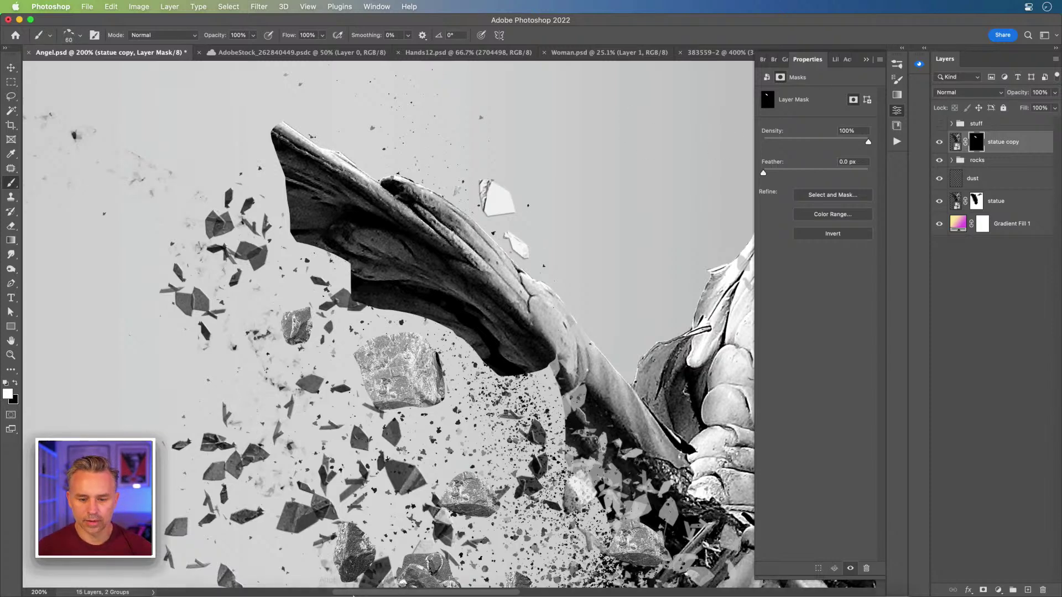
left_click(11, 67)
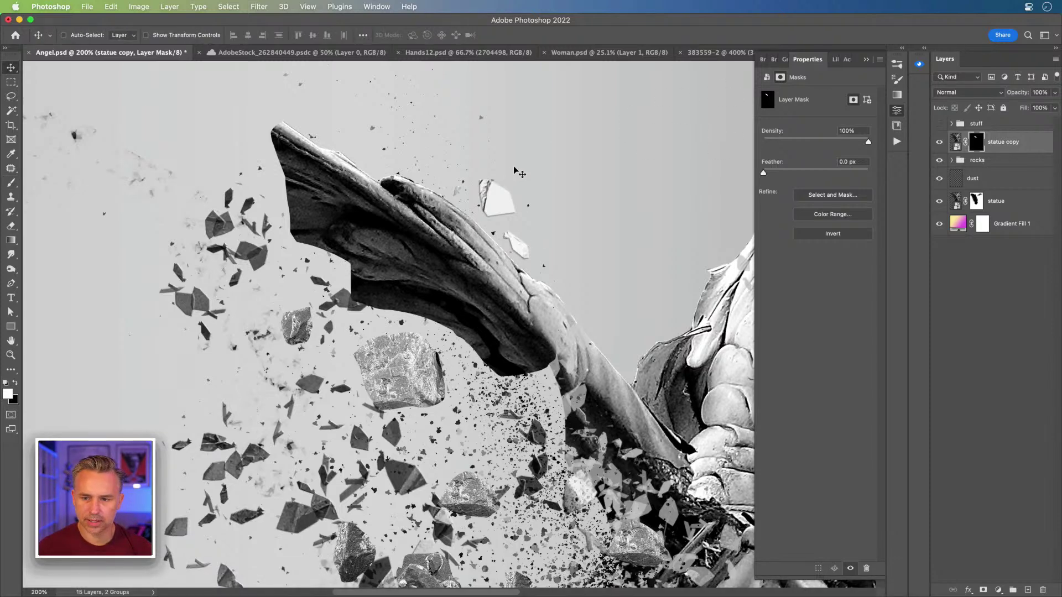
Step: Open the rock stock photo from Finder's Downloads folder
left_click(19, 20)
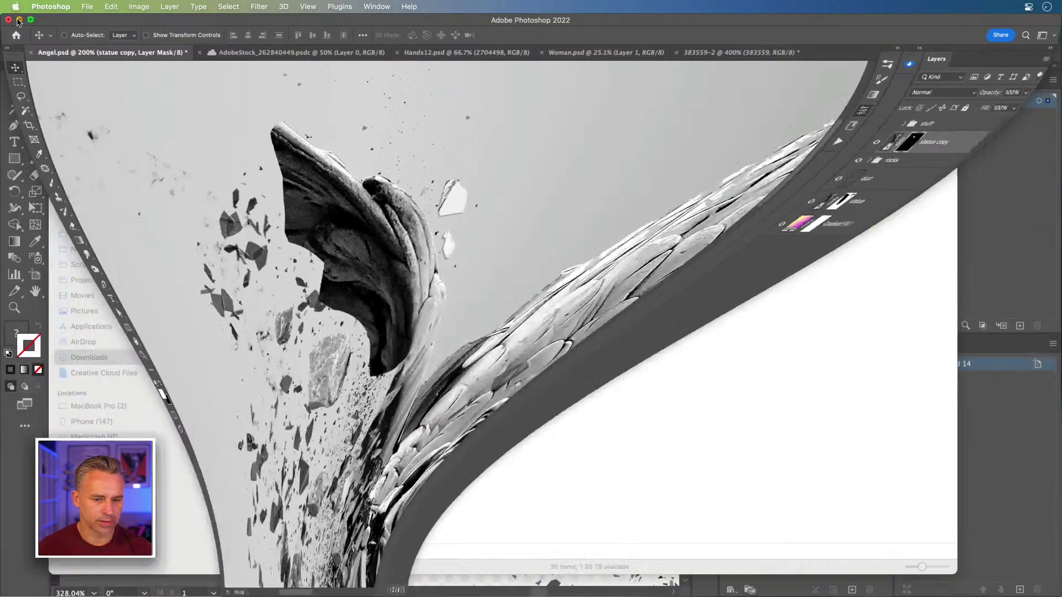
left_click(530, 395)
double_click(781, 201)
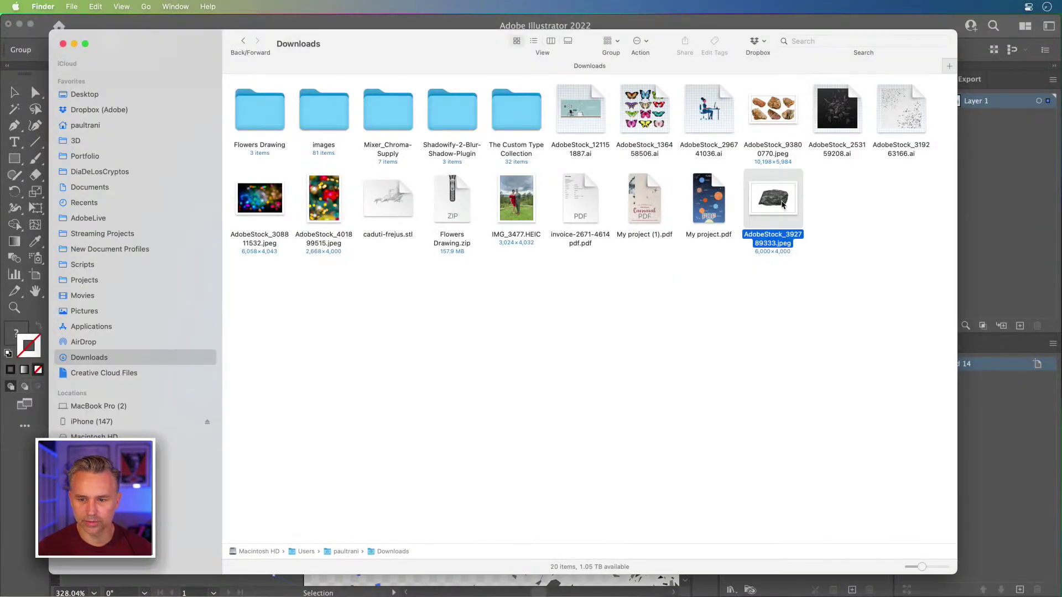
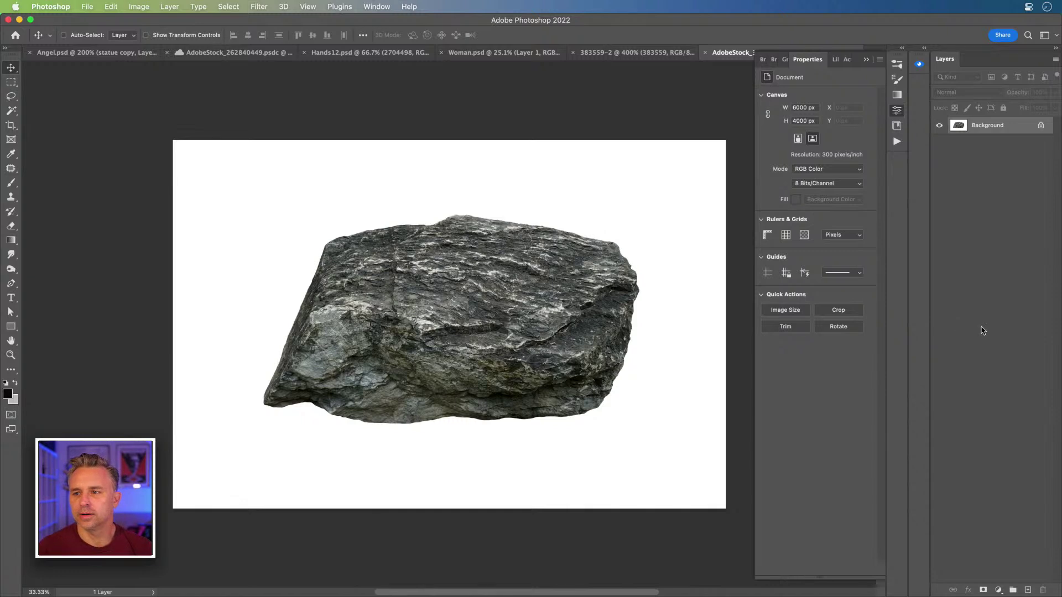
Step: Look over the lasso and automatic selection tools and the stock image search, then return to Move
scroll(225, 205, "down", 1)
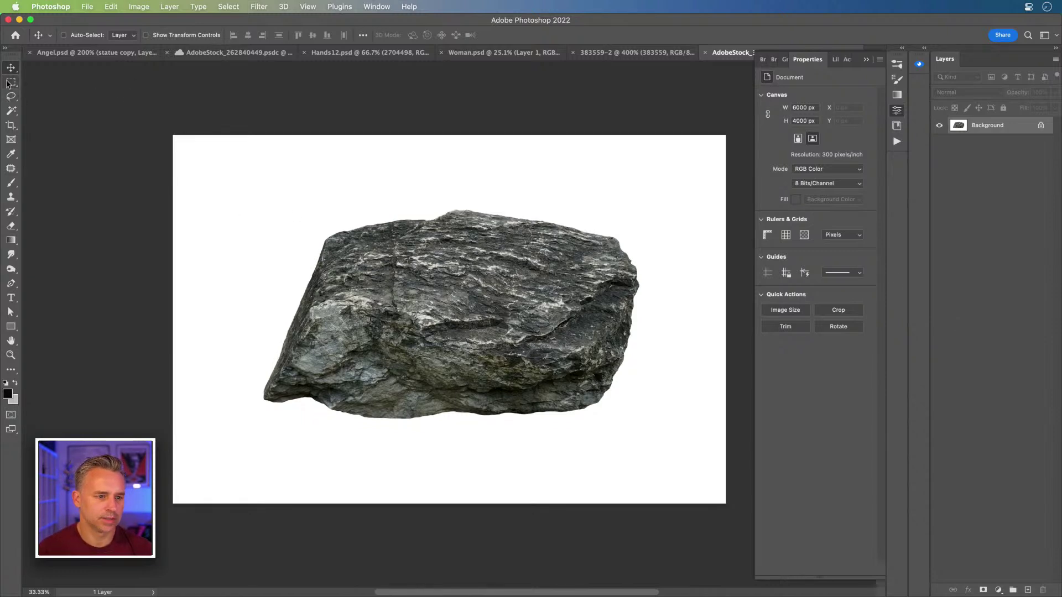
scroll(10, 99, "right", 1)
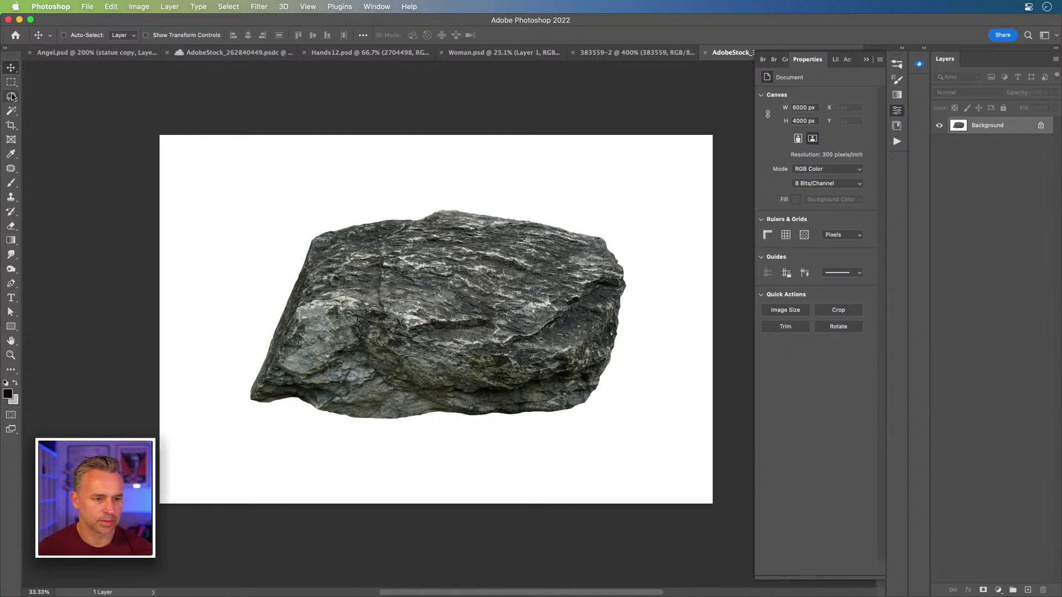
left_click(12, 99)
scroll(12, 99, "down", 1)
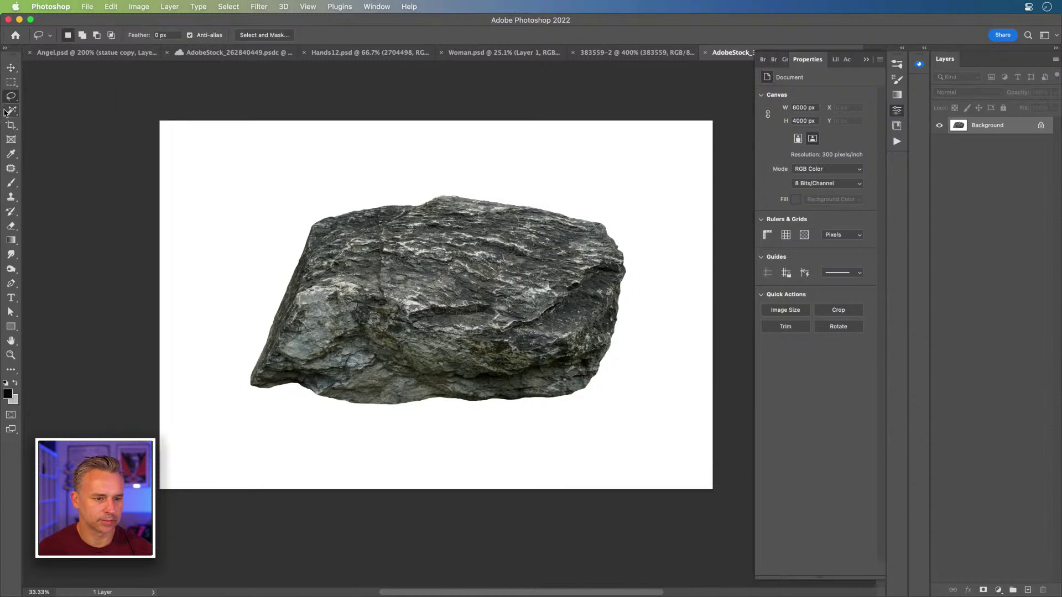
left_click(10, 111)
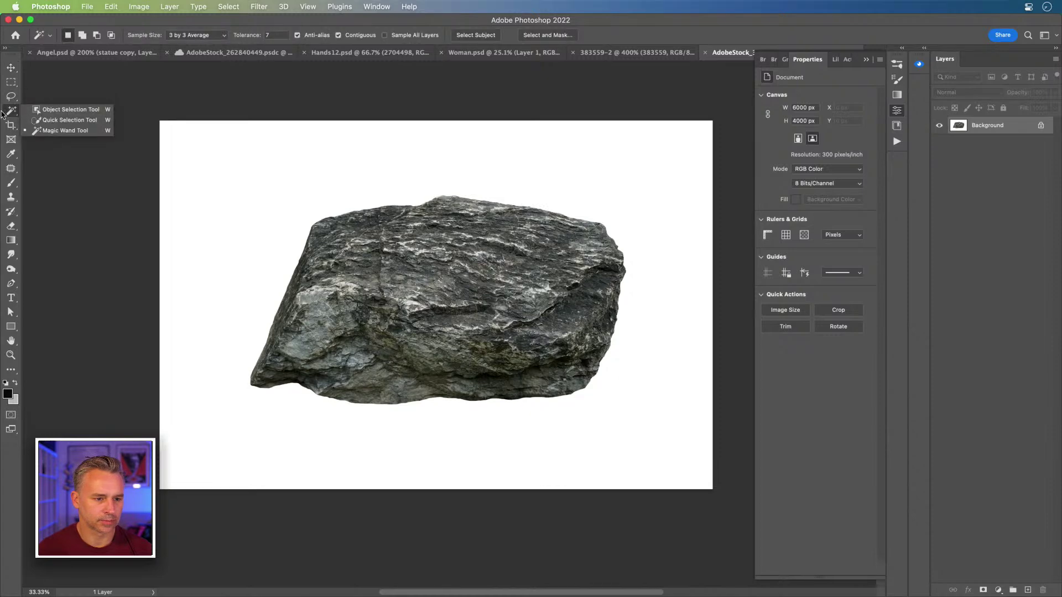
left_click(11, 67)
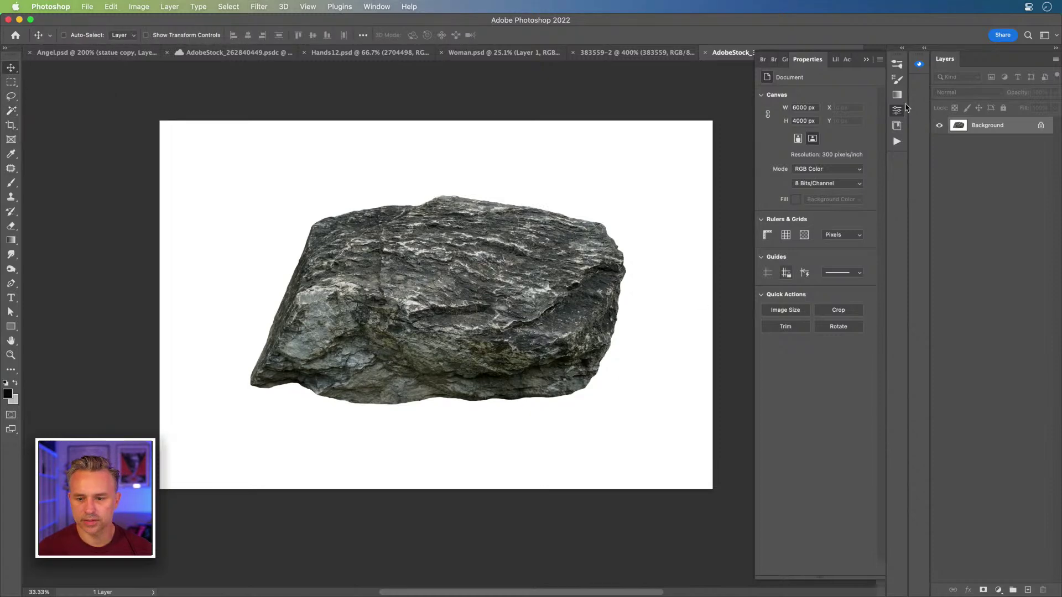
left_click(926, 49)
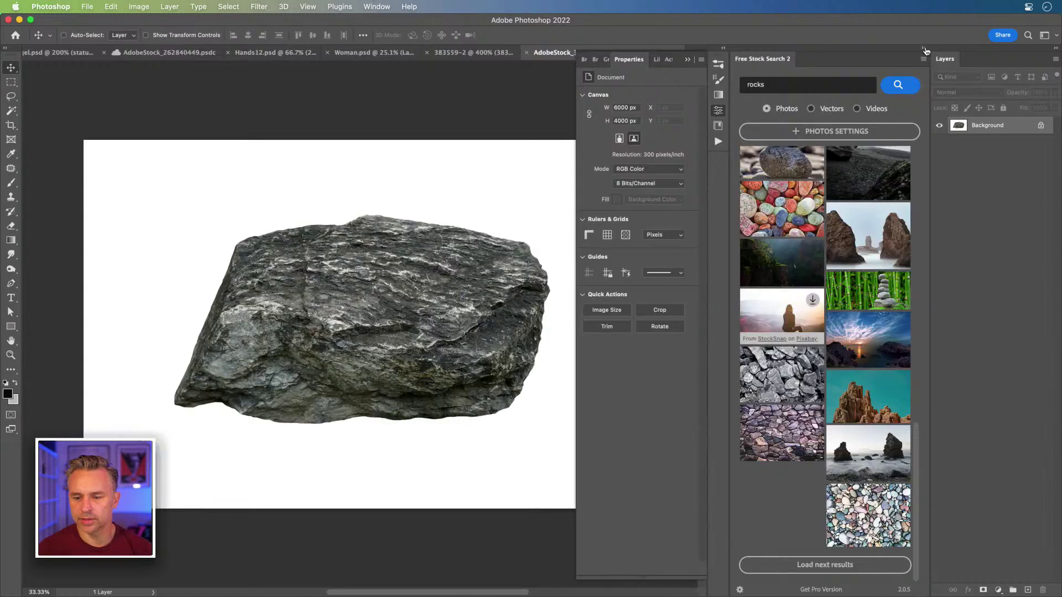
left_click(924, 49)
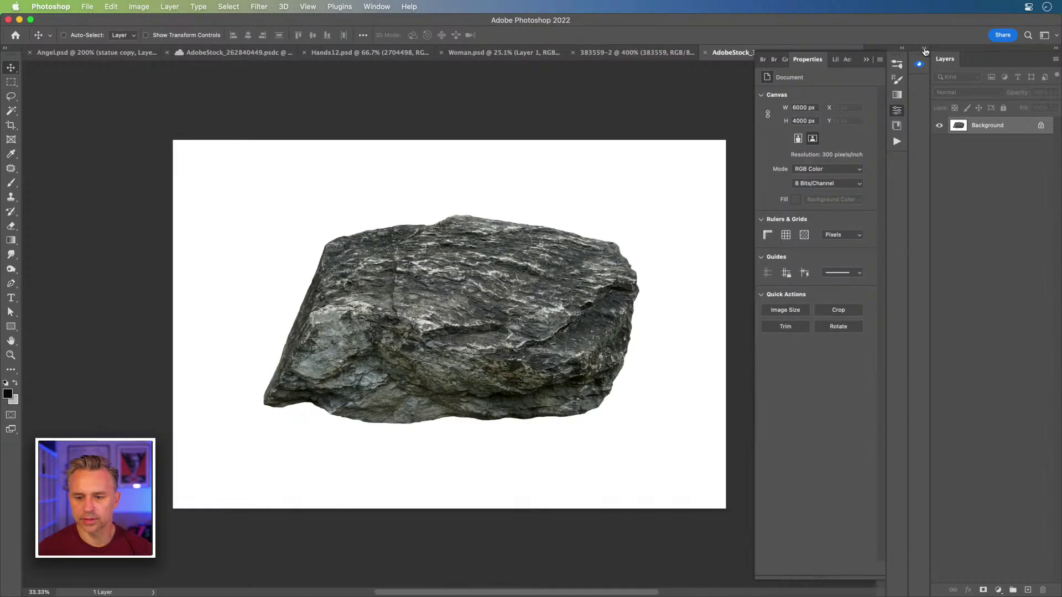
Step: Unlock the rock's Background layer, remove its white background, and copy the cut-out rock
left_click(1039, 126)
left_click(806, 238)
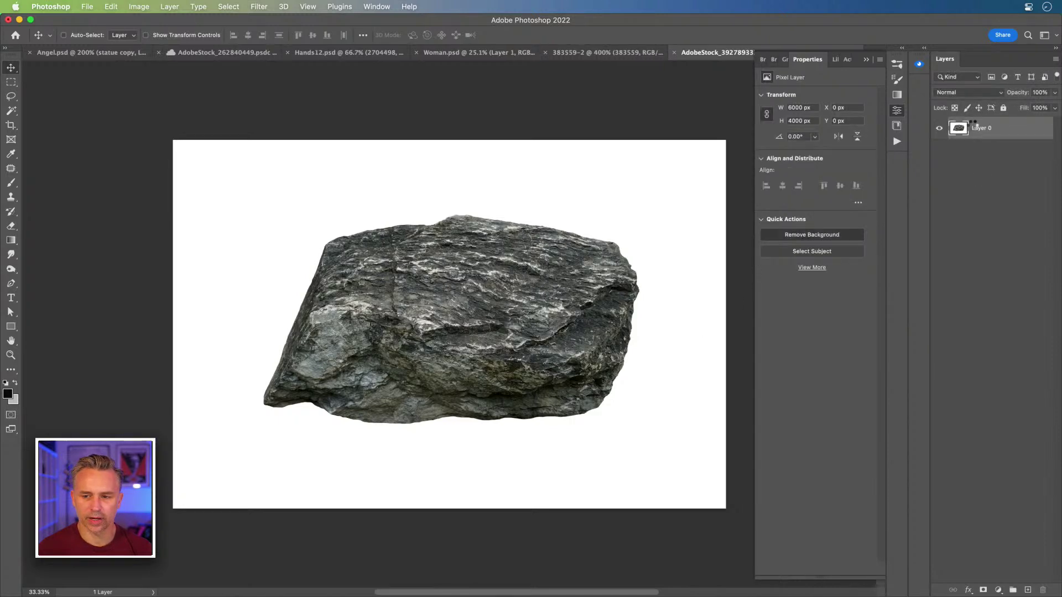
right_click(986, 130)
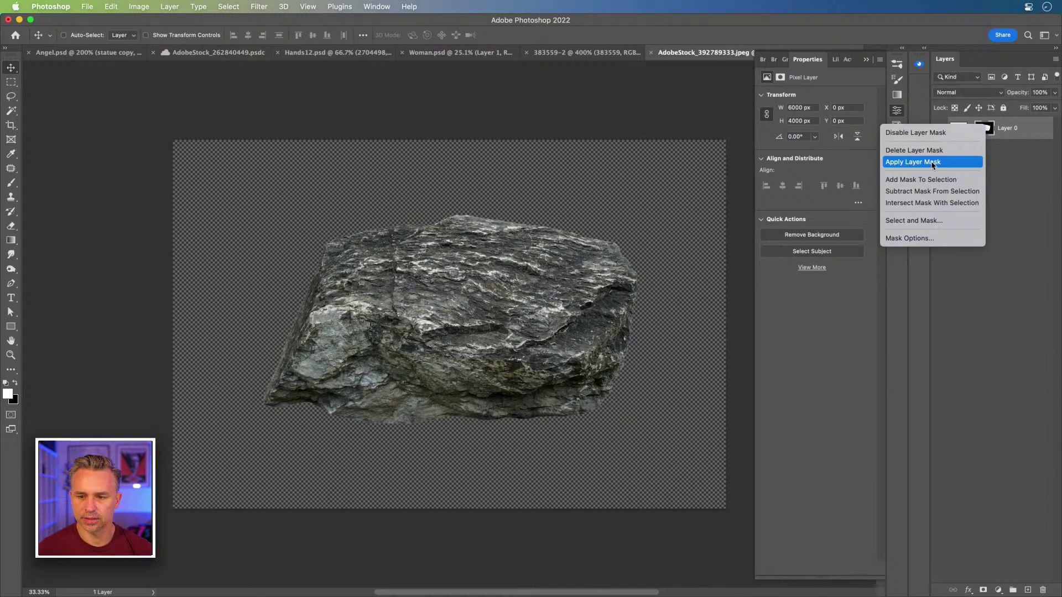
key("super+a")
key("super+w")
Step: Paste the rock into Angel.psd as a smart object scaled to about 39% over the wing
left_click(515, 246)
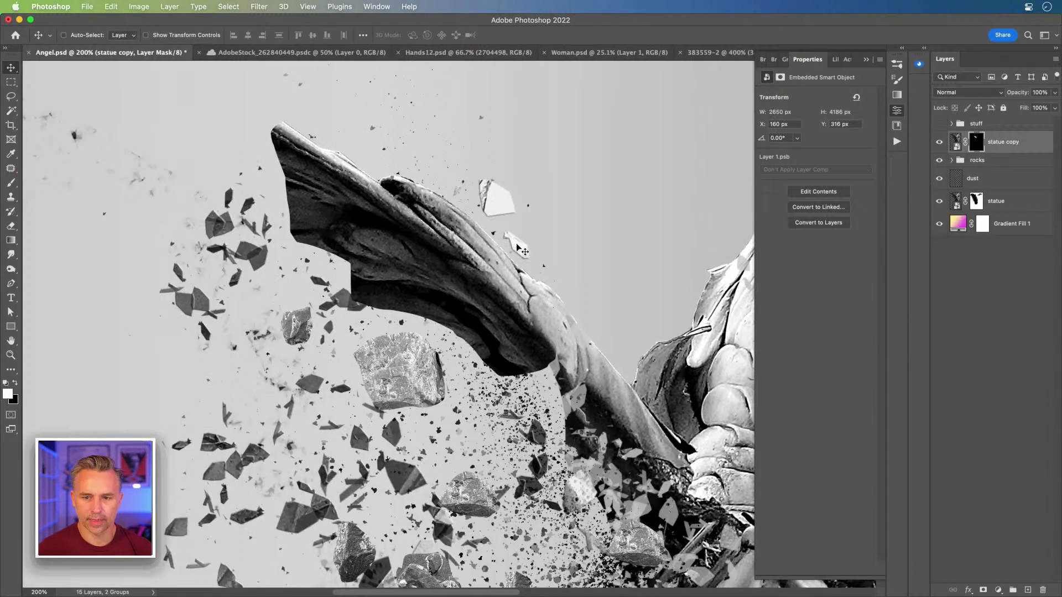
key("super+v")
key("super+minus")
key("super+minus")
key("super+minus")
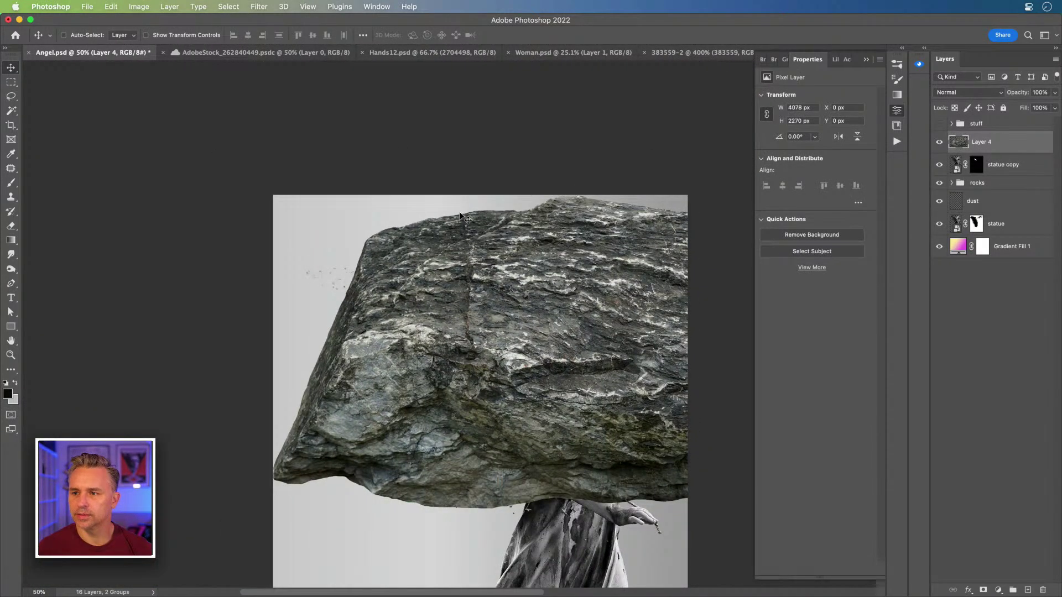
key("F2")
key("super+t")
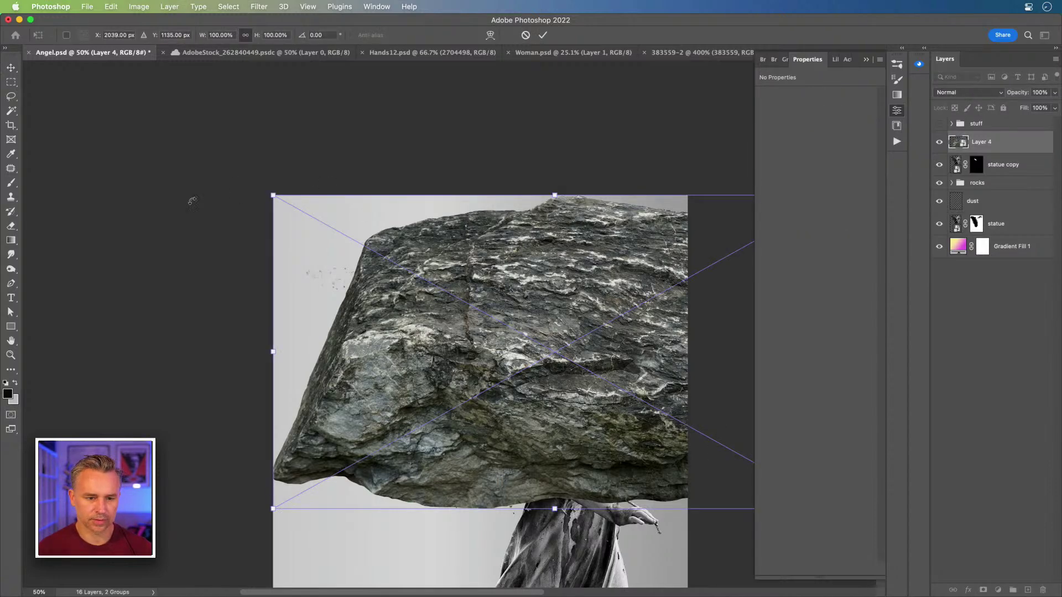
left_click_drag(266, 193, 608, 382)
left_click_drag(673, 446, 354, 360)
key("Return")
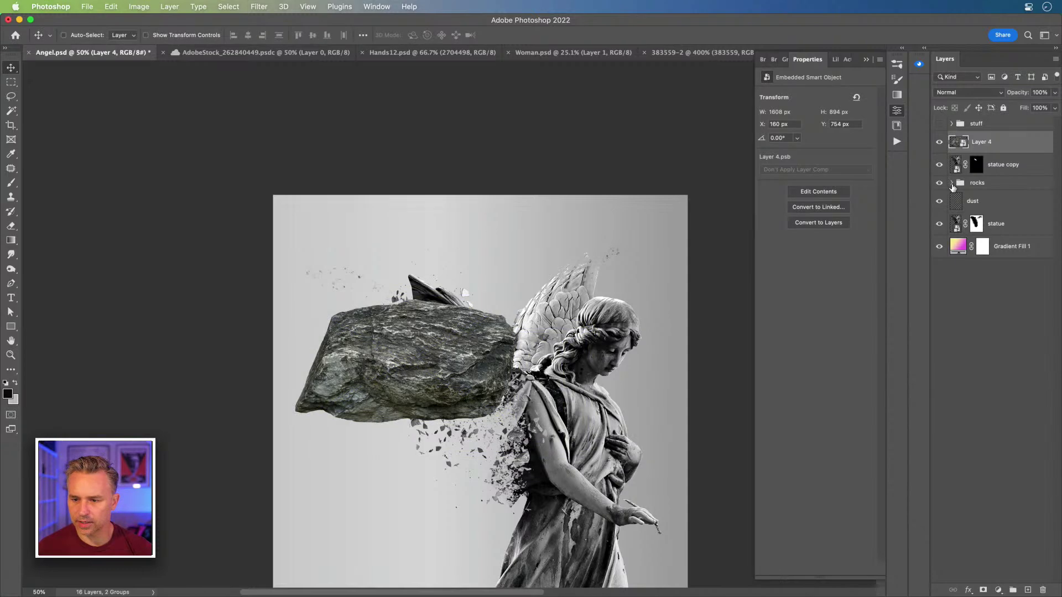
Step: Move Hue/Saturation 1 out of the rocks group, directly beneath the rock
left_click(951, 184)
left_click(963, 201)
left_click_drag(966, 203, 951, 151)
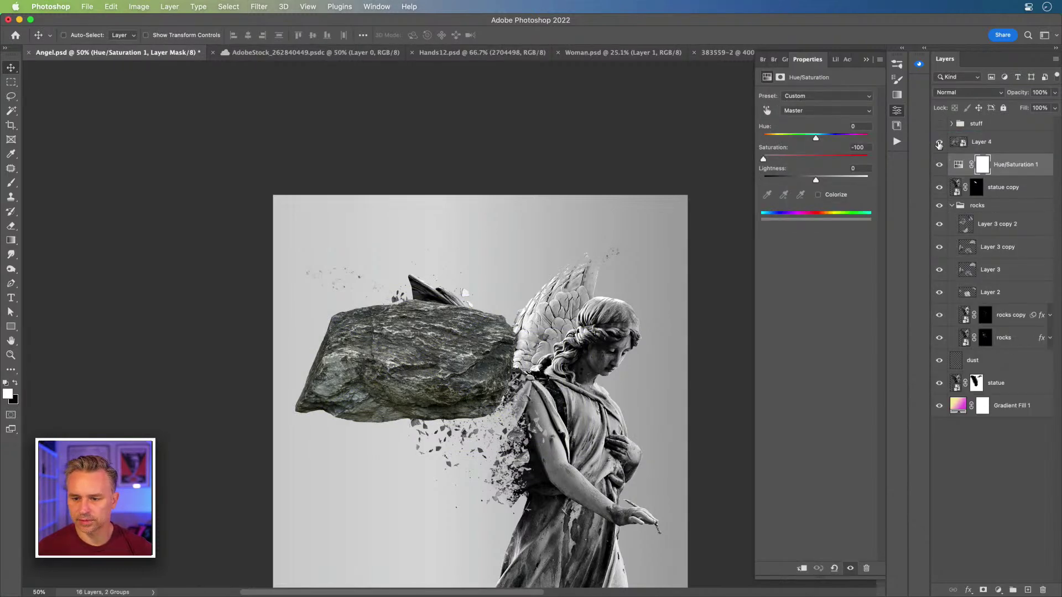
Step: Hide Hue/Saturation 1 and move the rock layer over the statue at 100% zoom
left_click(939, 165)
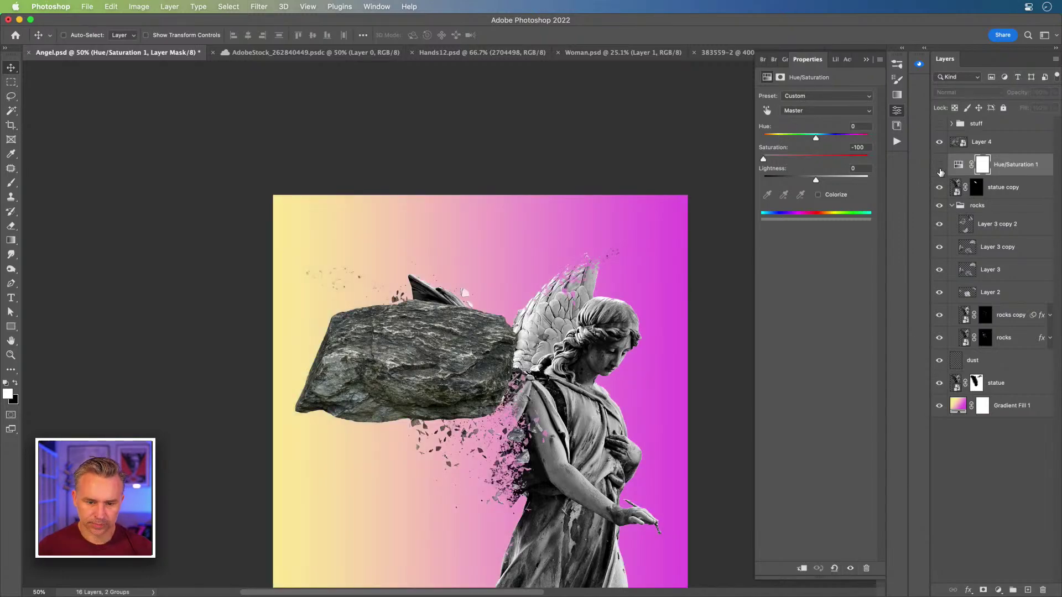
key("super+1")
left_click_drag(449, 329, 304, 166)
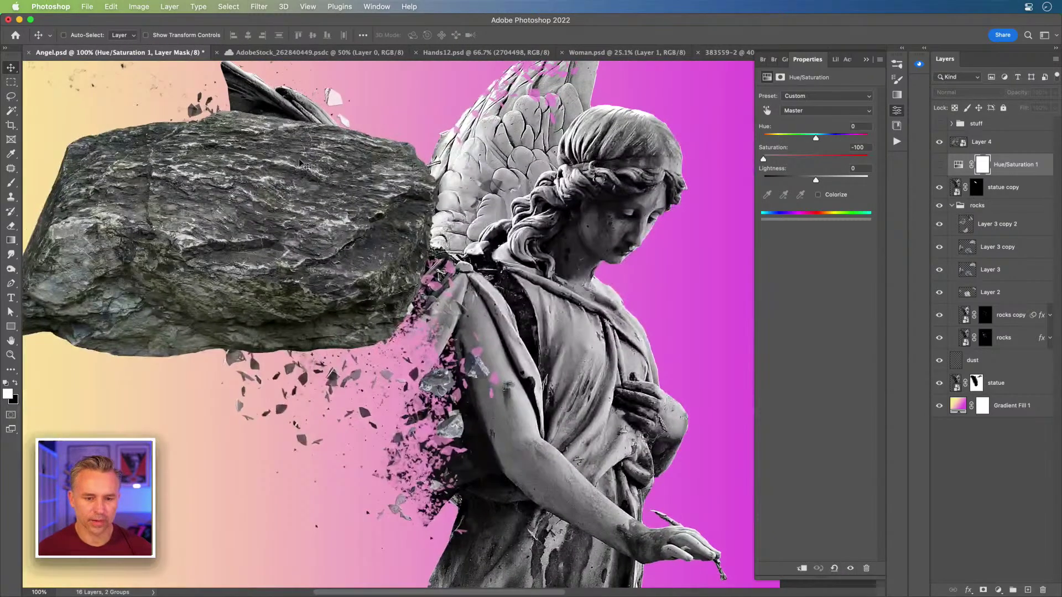
left_click(182, 201, "super")
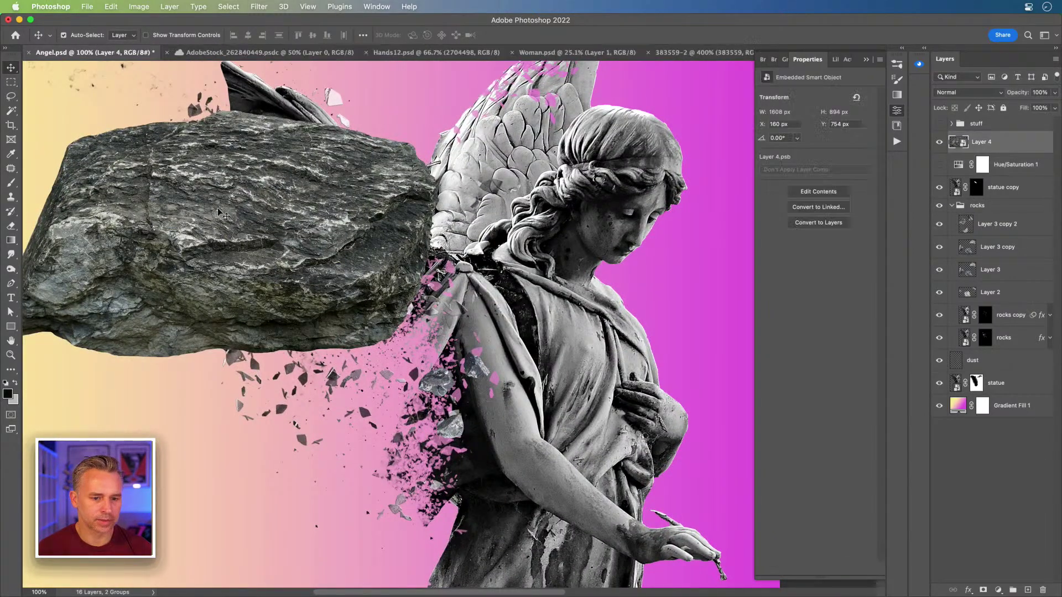
left_click_drag(168, 198, 268, 239)
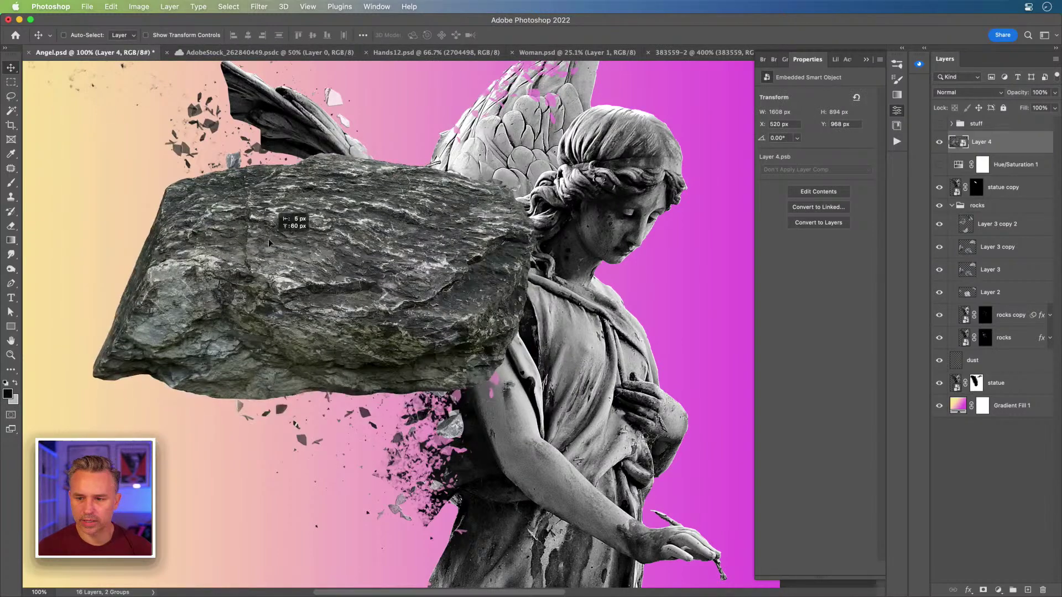
Step: Shrink the rock to a 169×93 px fragment and place it left of the wing
key("super+t")
left_click_drag(92, 151, 466, 412)
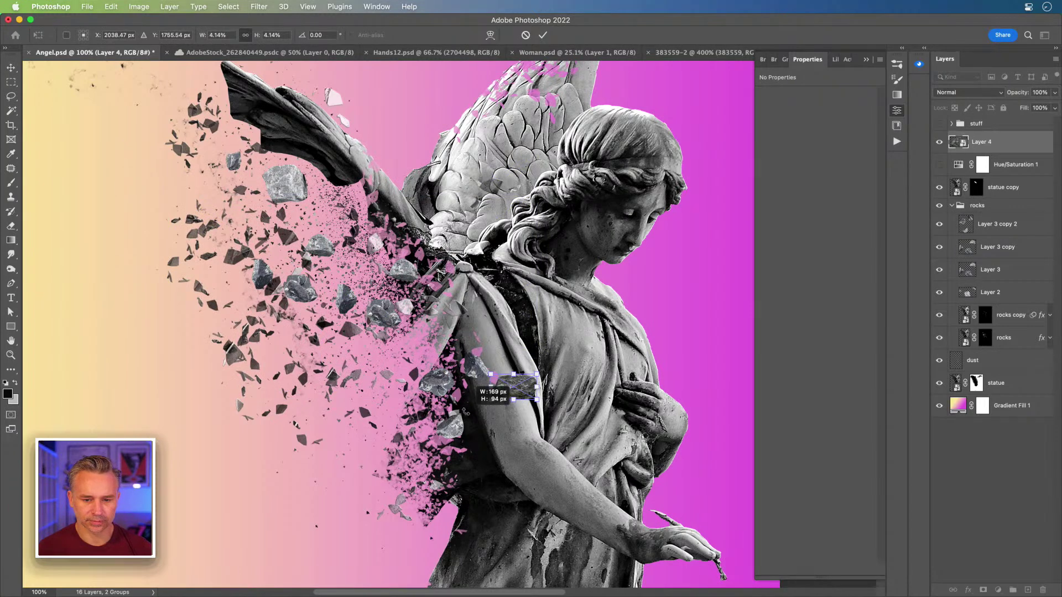
key("Return")
left_click_drag(515, 387, 332, 204)
left_click_drag(235, 154, 338, 249)
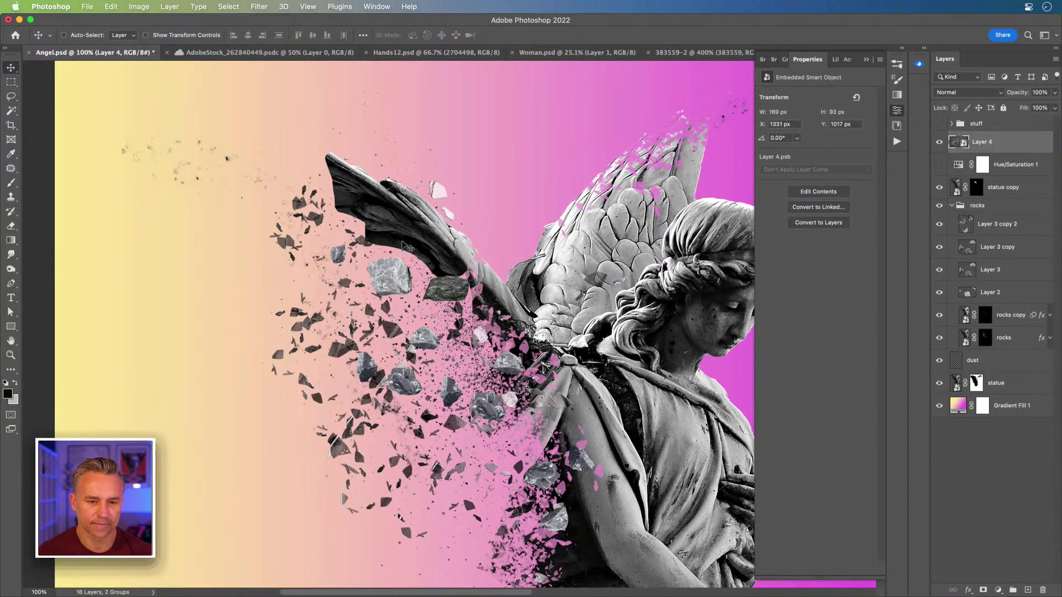
left_click_drag(445, 293, 195, 331)
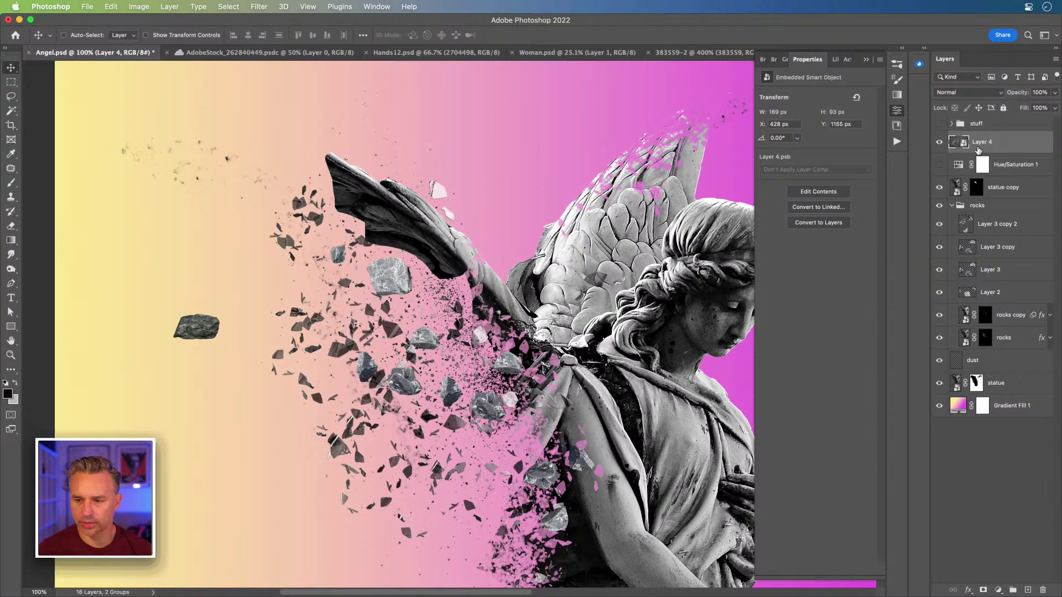
Step: Add a #ffffff Solid Color fill layer above Gradient Fill 1, then zoom to 200% on the rock
left_click(1029, 403)
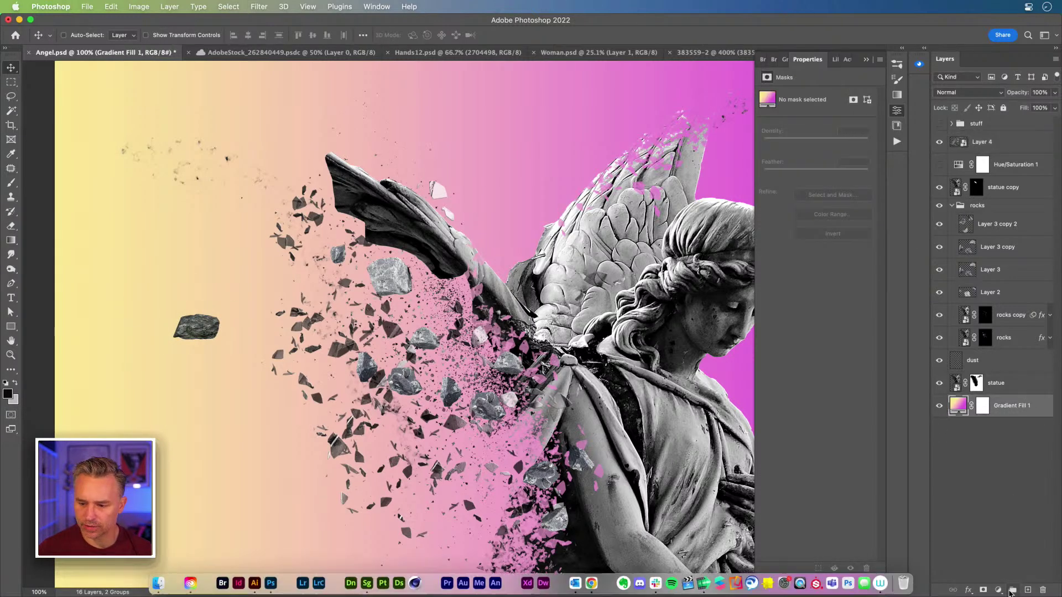
left_click(998, 590)
left_click(934, 529)
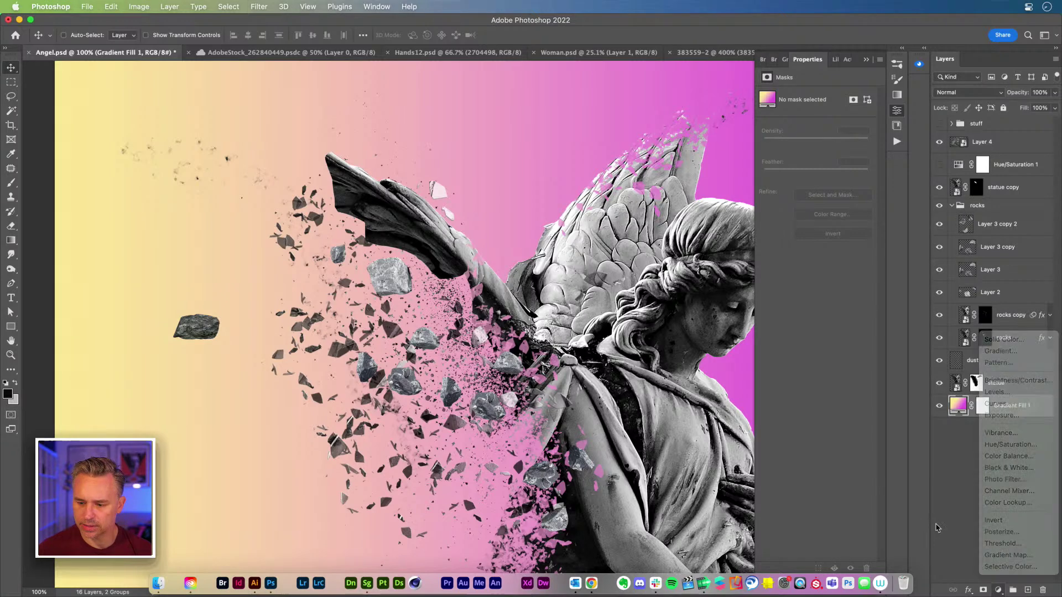
left_click(1028, 590)
left_click(998, 590)
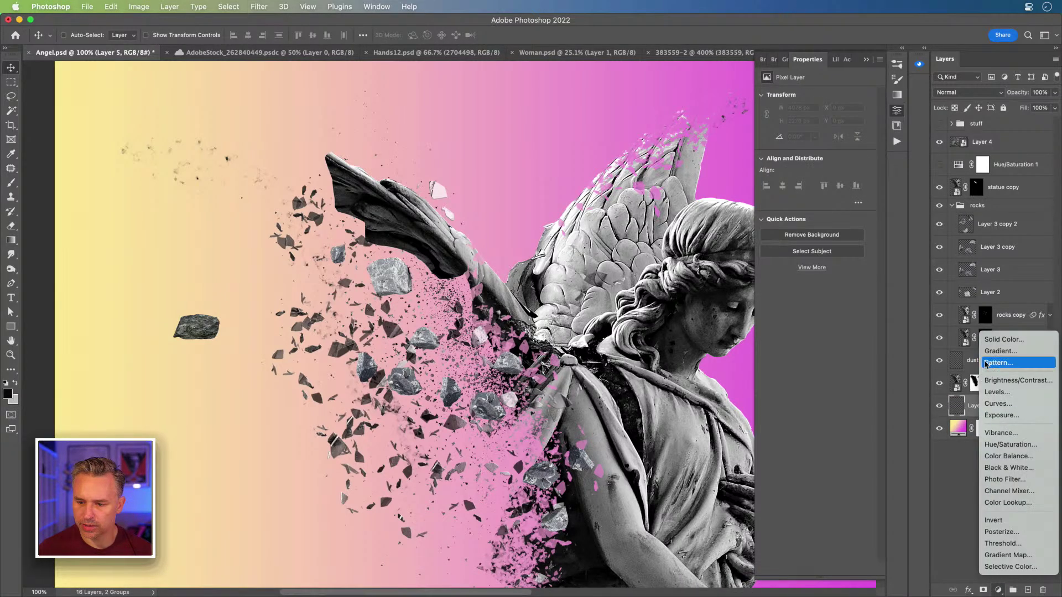
left_click(1006, 339)
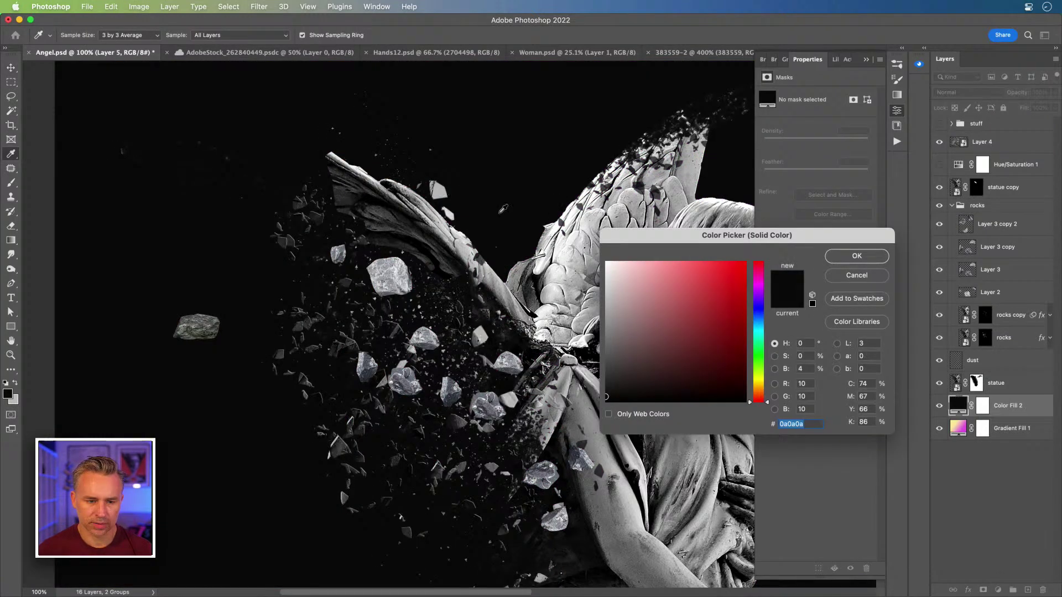
type("ffffff")
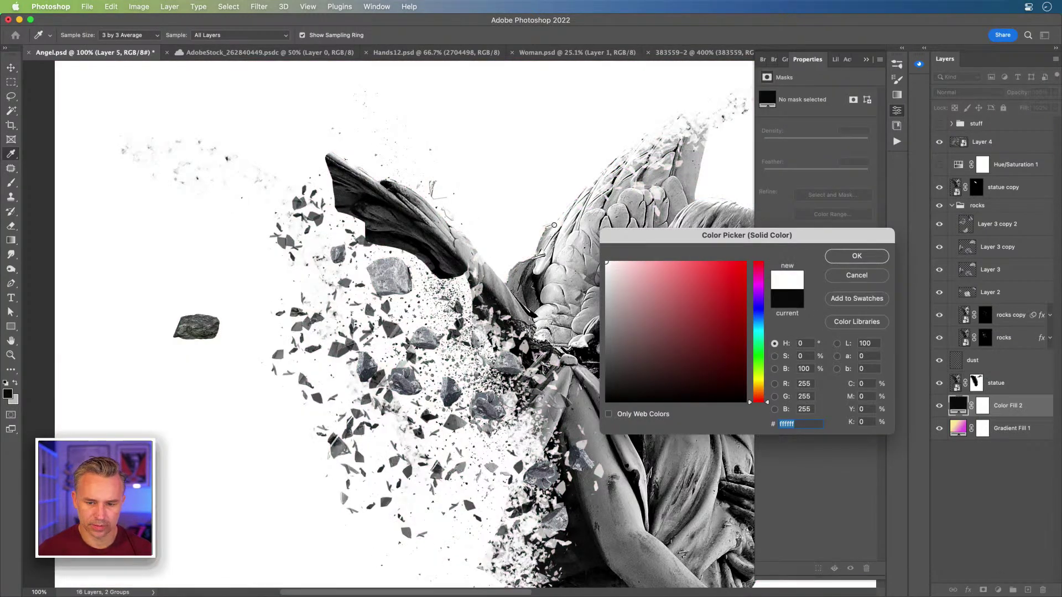
key("Return")
key("super+plus")
left_click_drag(267, 393, 658, 363)
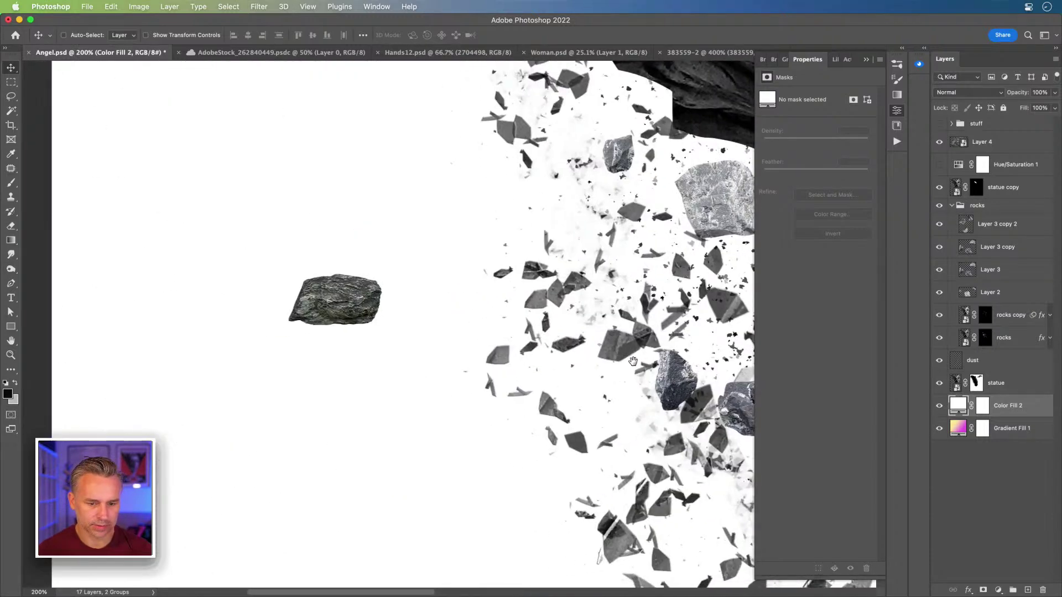
Step: Define a brush preset named 'Rock' from a rectangle around the rock, rasterizing the fill layer
key("m")
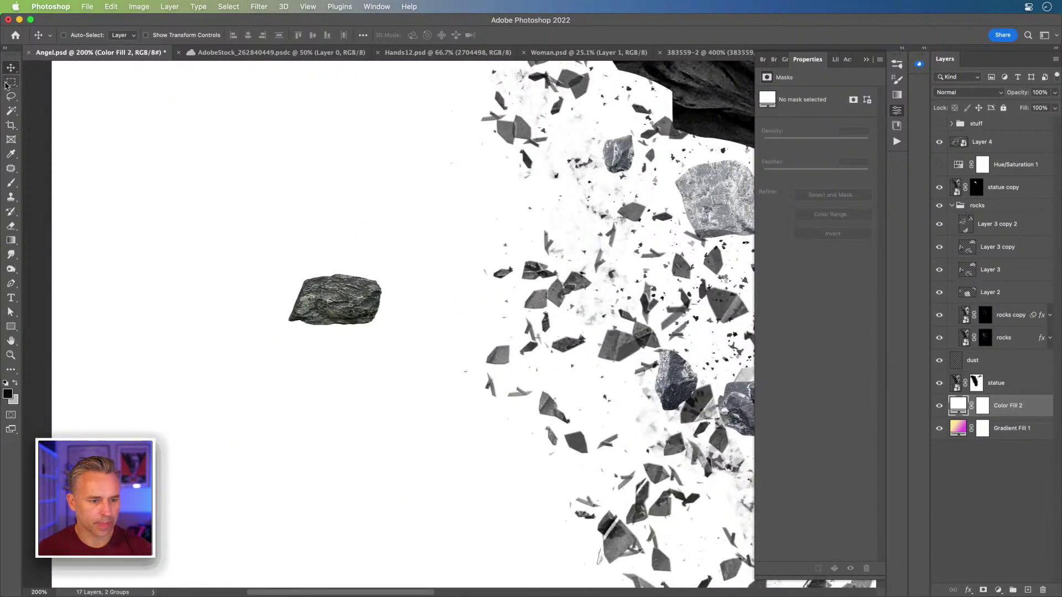
left_click_drag(274, 266, 390, 340)
left_click(111, 7)
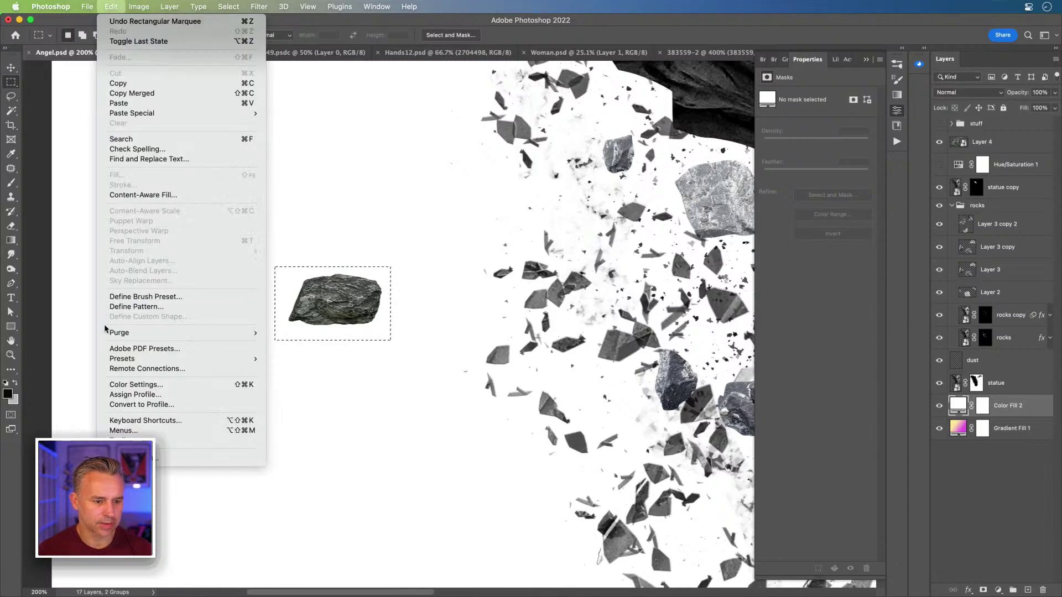
left_click(115, 297)
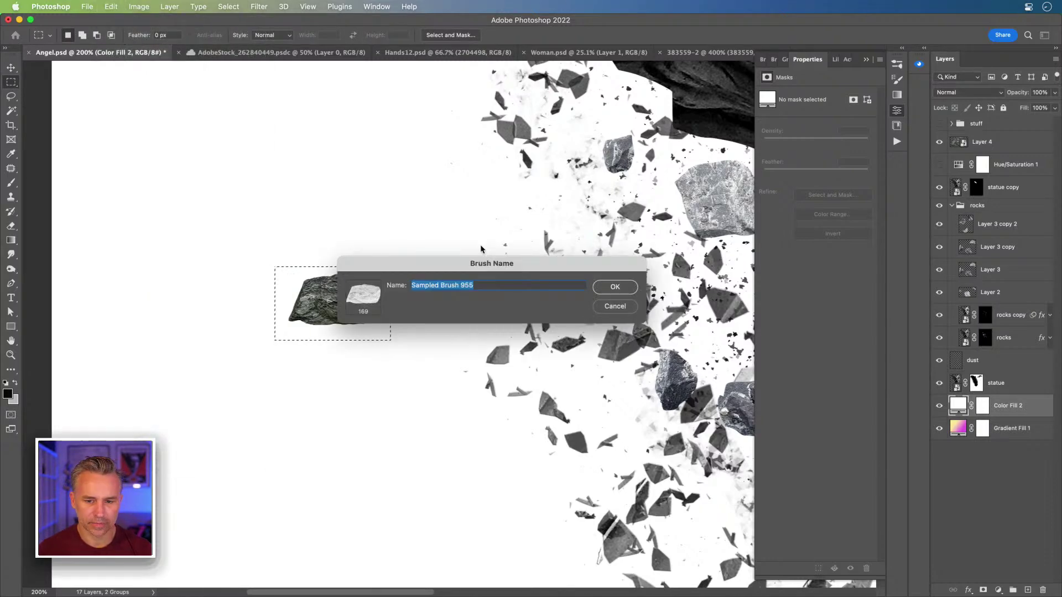
type("Rock it")
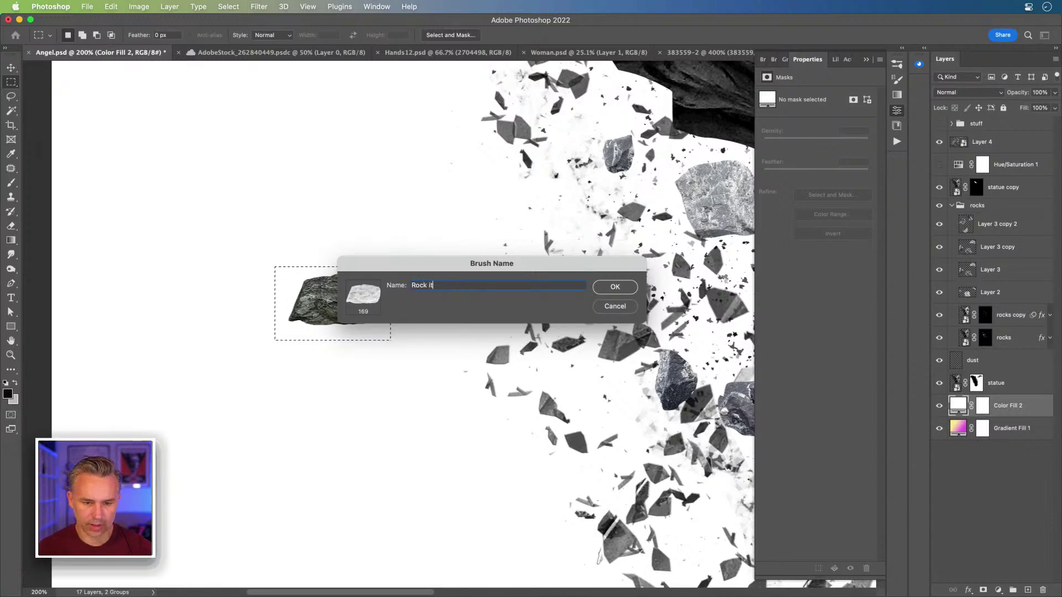
key("Return")
left_click(433, 214)
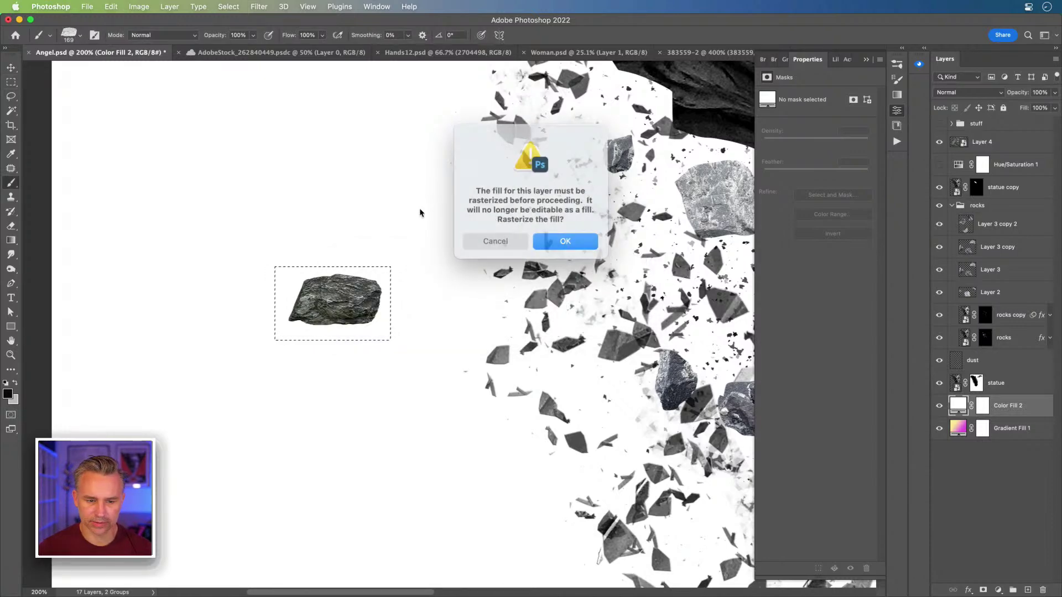
left_click(563, 237)
Step: Deselect, select Layer 4 holding the rock, and hide it
key("super+d")
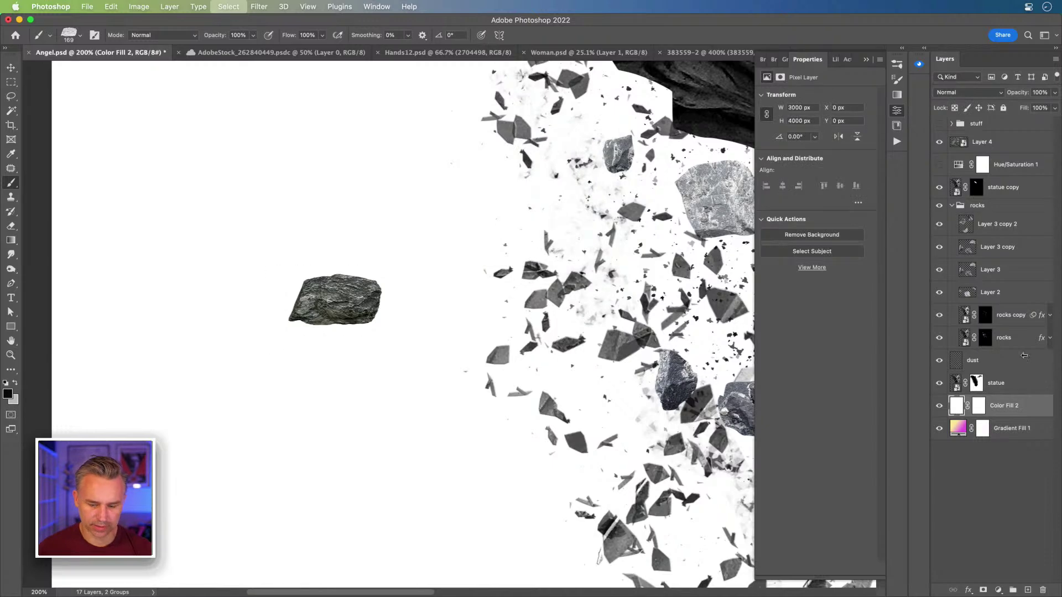
left_click(1002, 364)
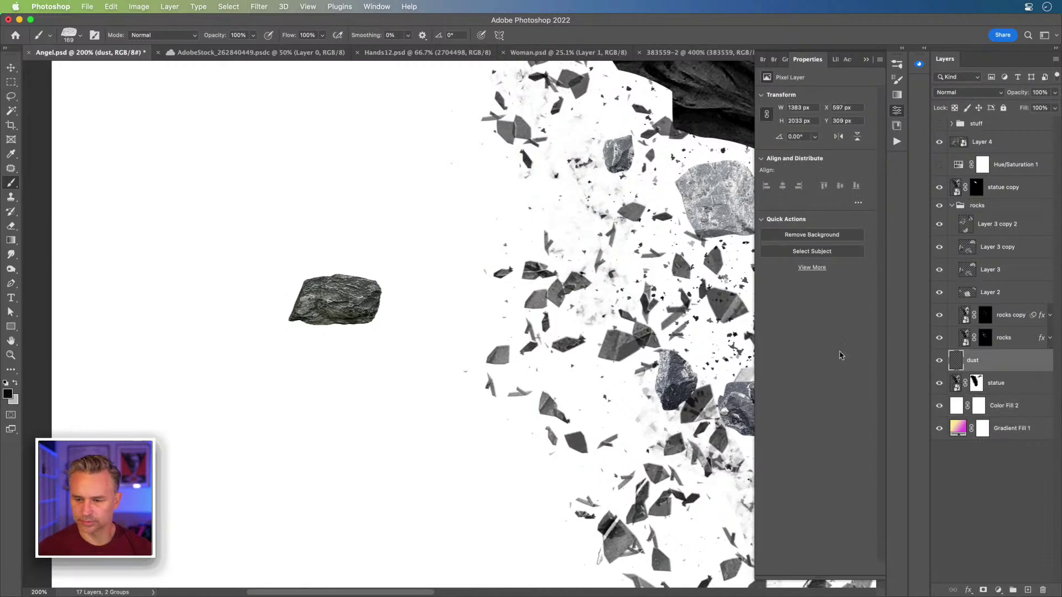
key("v")
left_click(308, 293)
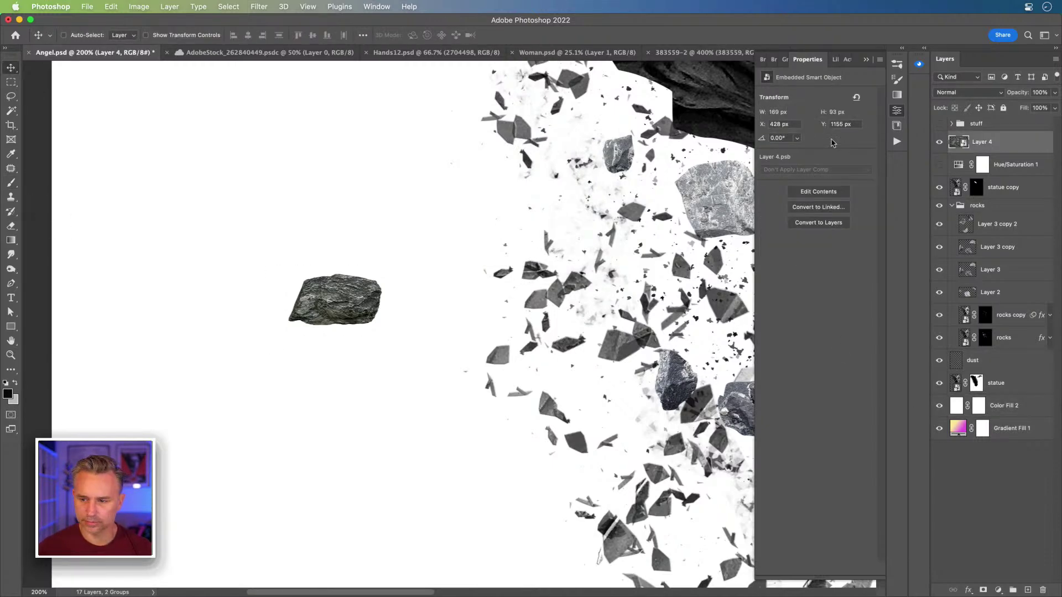
left_click(943, 144)
left_click_drag(278, 199, 239, 471)
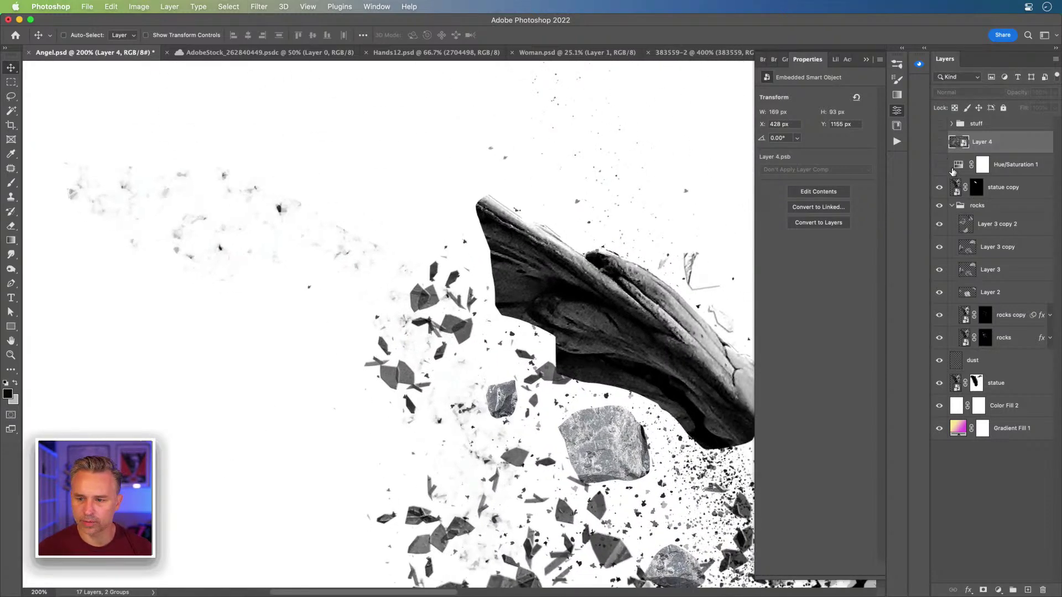
Step: Paint black rock shapes on the statue copy mask with a 100 px Rock brush
left_click(975, 186)
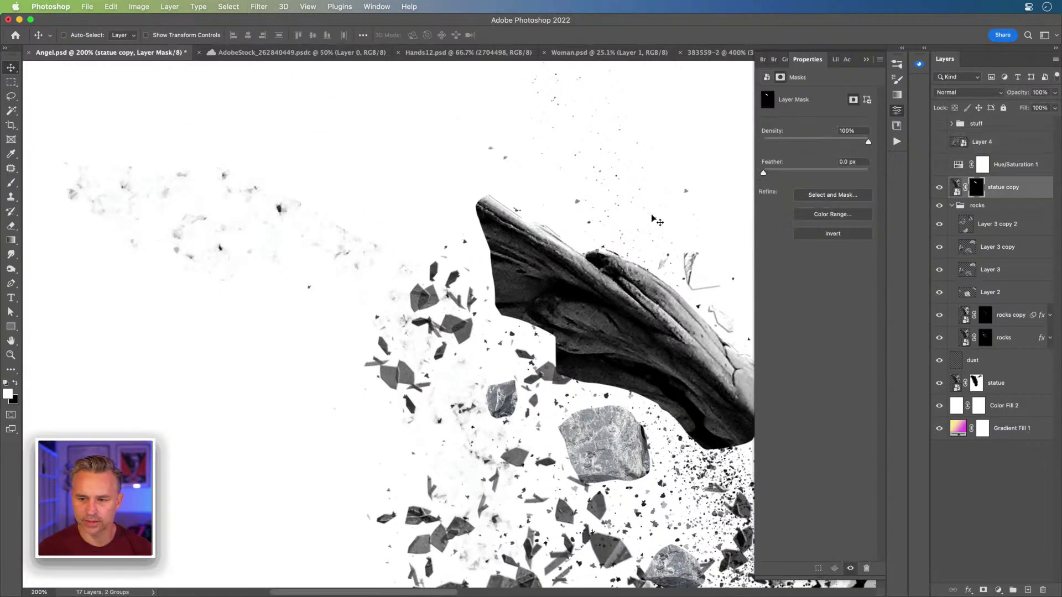
left_click(939, 187)
left_click(939, 187)
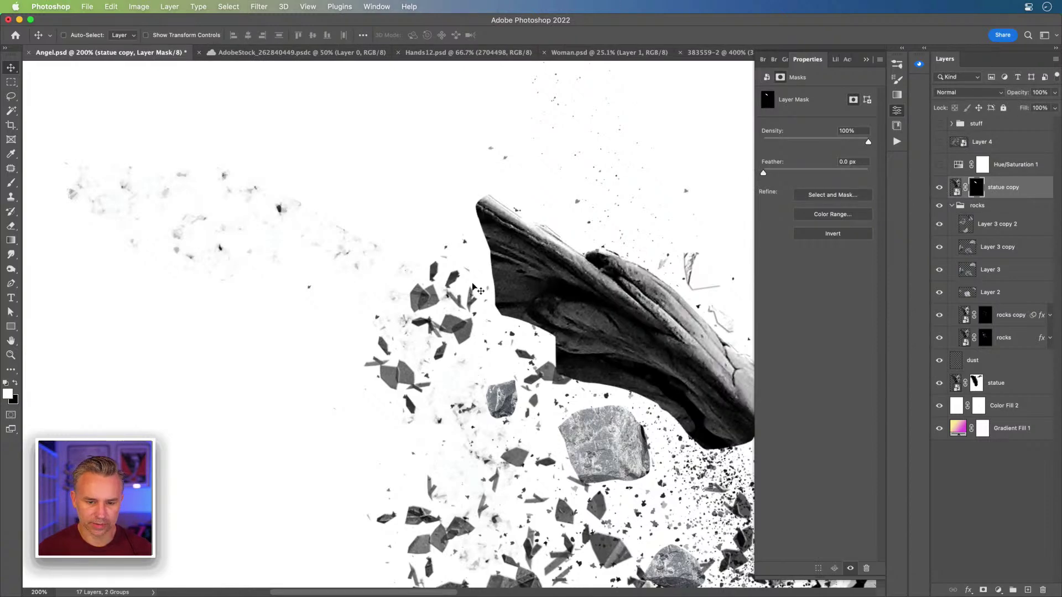
key("b")
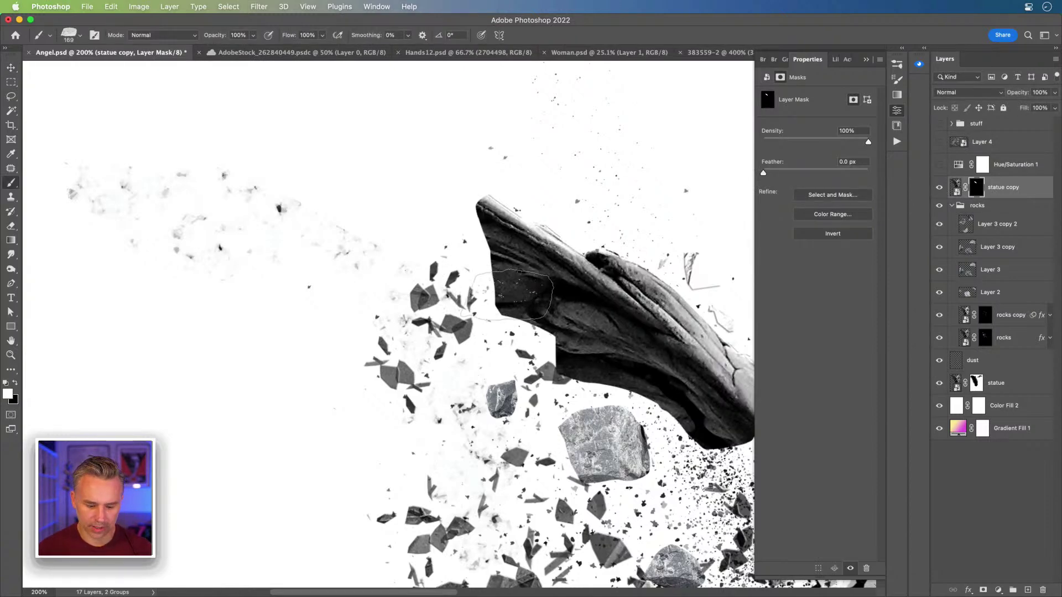
key("x")
key("bracketleft")
key("bracketleft")
key("bracketleft")
left_click_drag(513, 294, 519, 301)
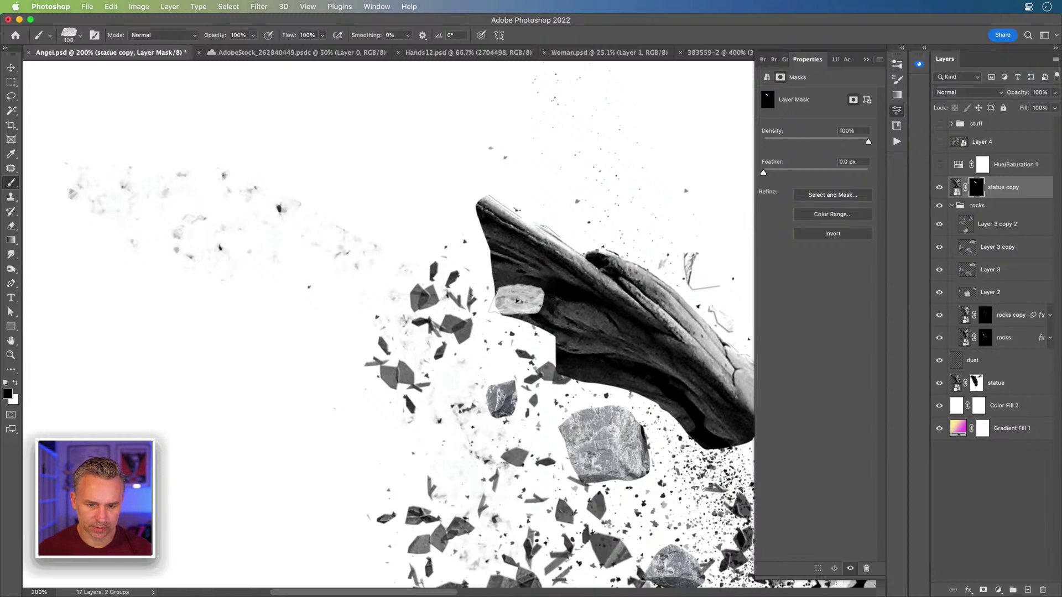
Step: Undo the black stroke, dab white on the mask, and widen the dock to the brush presets
key("ctrl+z")
key("x")
left_click(510, 301)
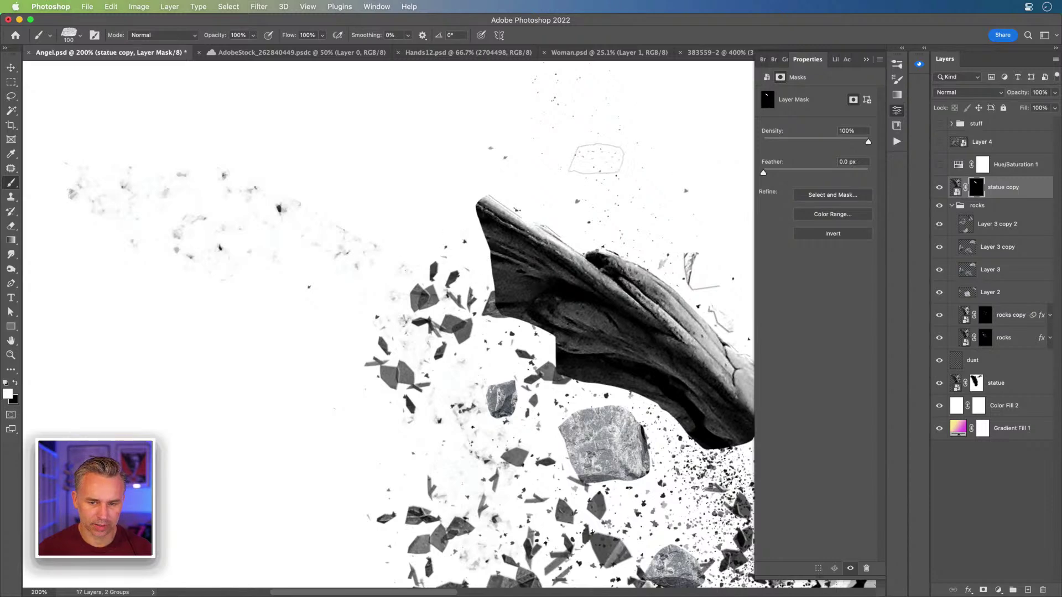
left_click(902, 50)
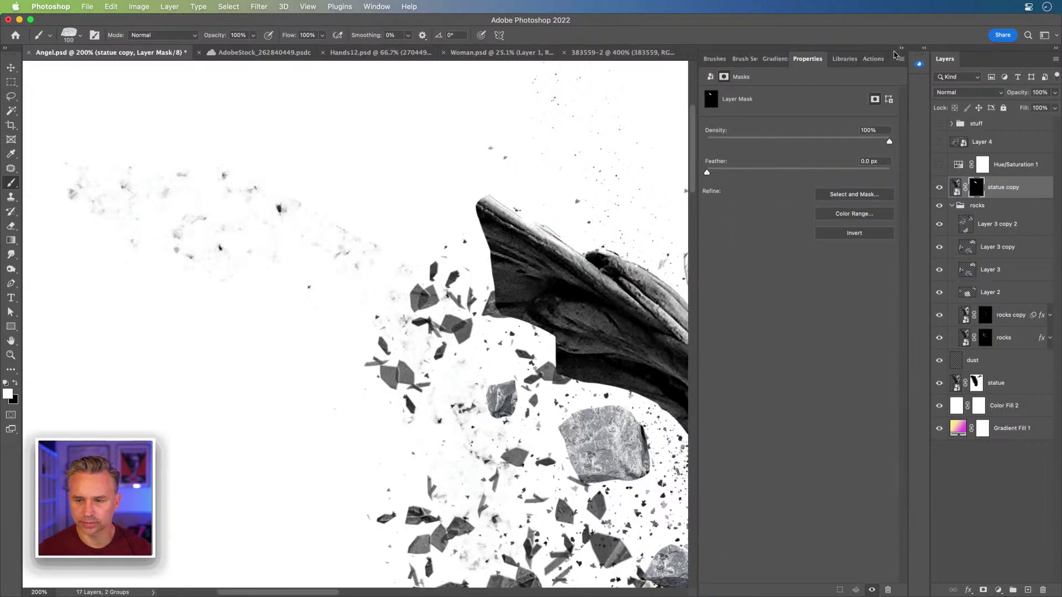
left_click(713, 59)
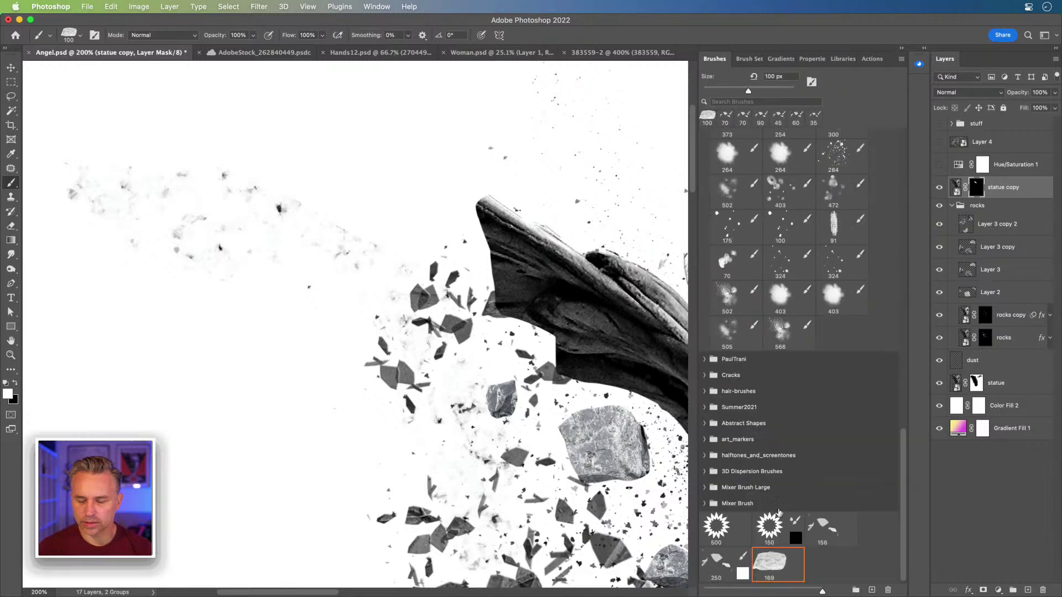
Step: Give the Rock brush 100% size jitter and 1000% scatter on both axes
left_click(748, 59)
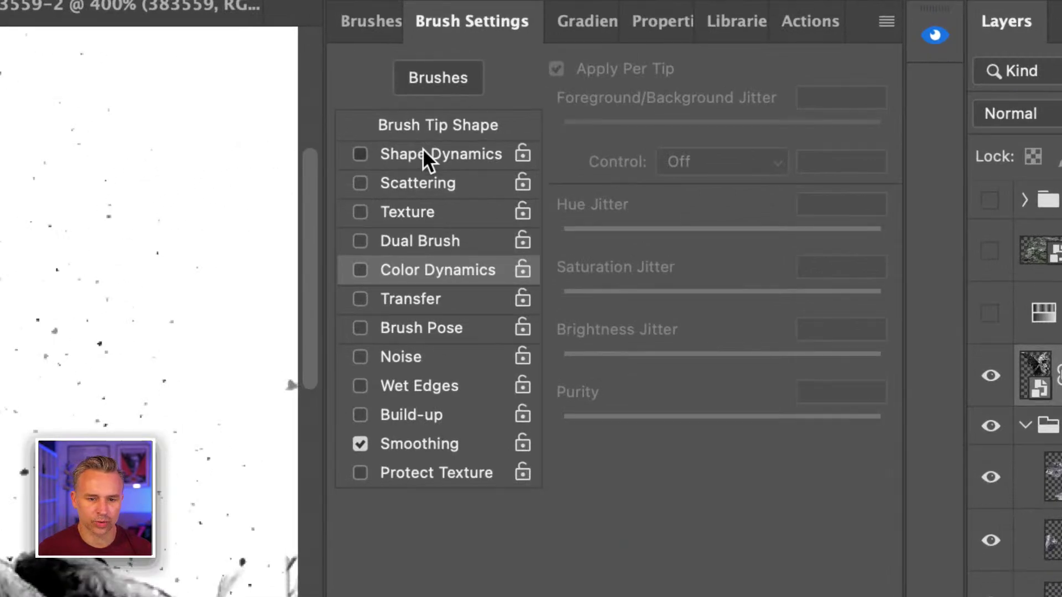
left_click(739, 107)
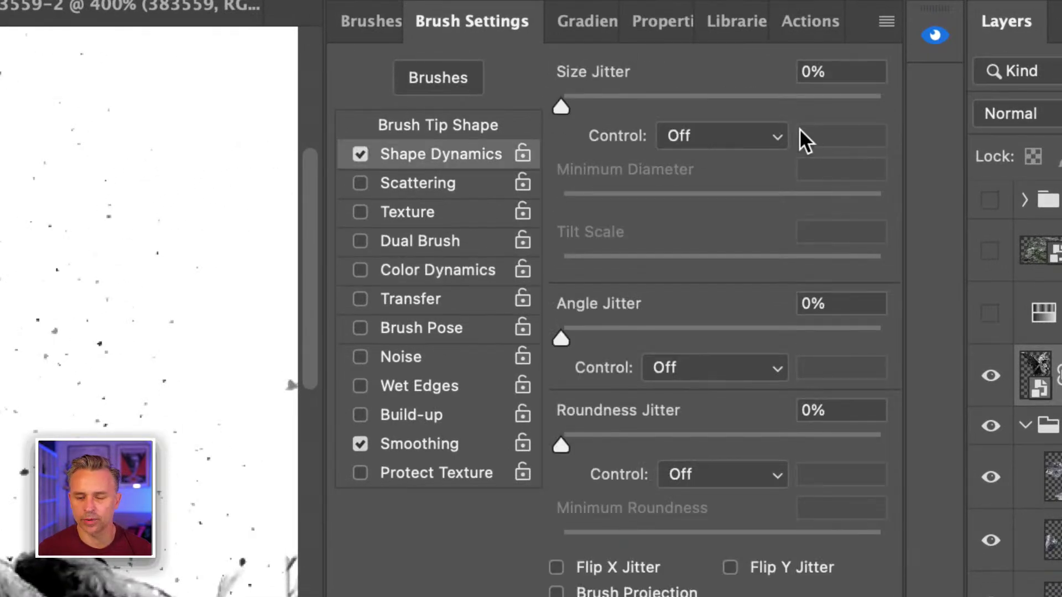
left_click_drag(561, 106, 884, 106)
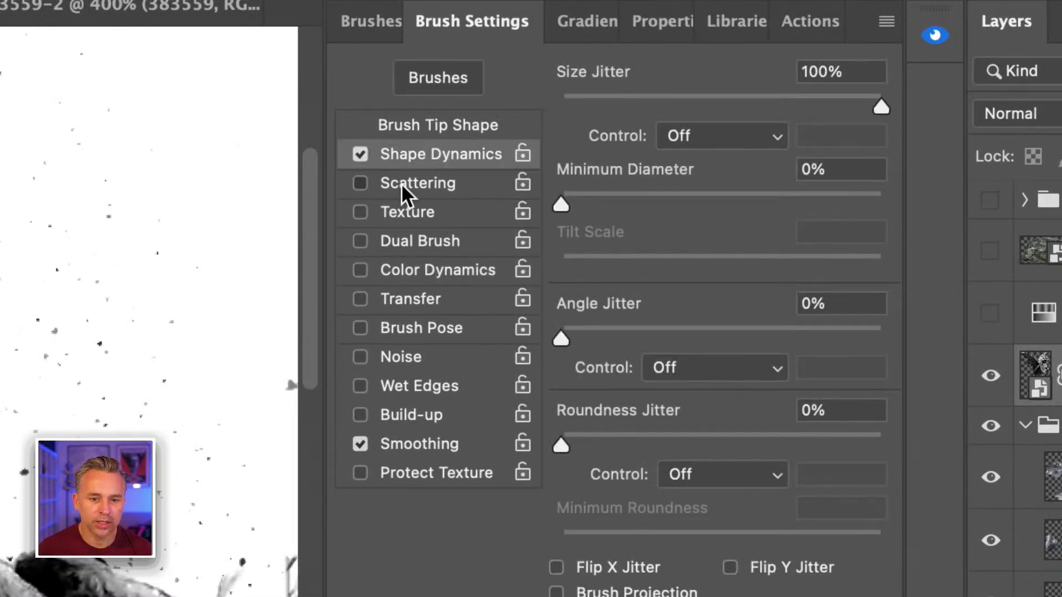
left_click(401, 183)
left_click_drag(561, 106, 882, 107)
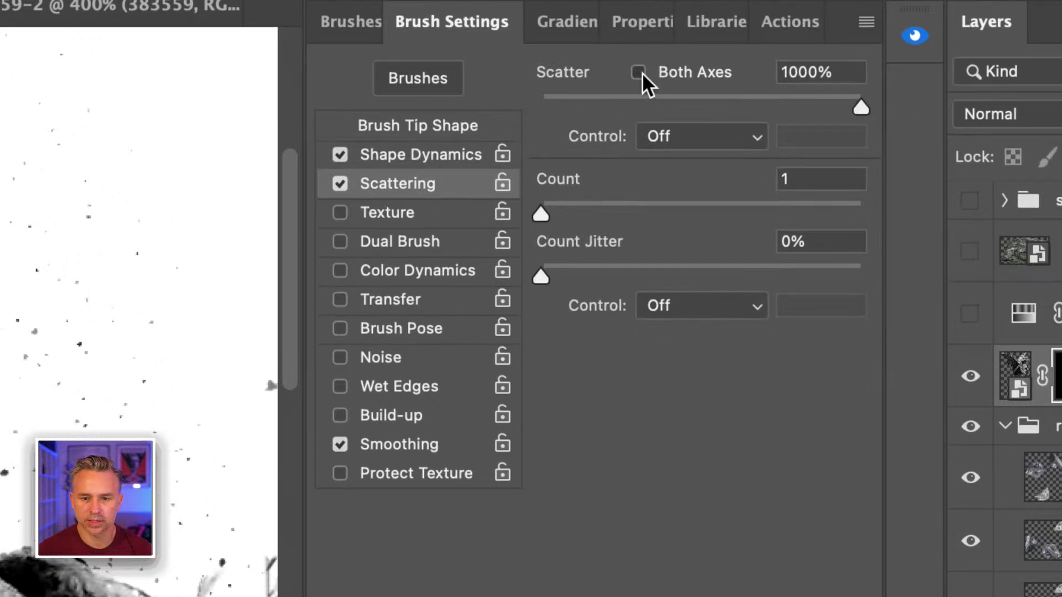
left_click(638, 72)
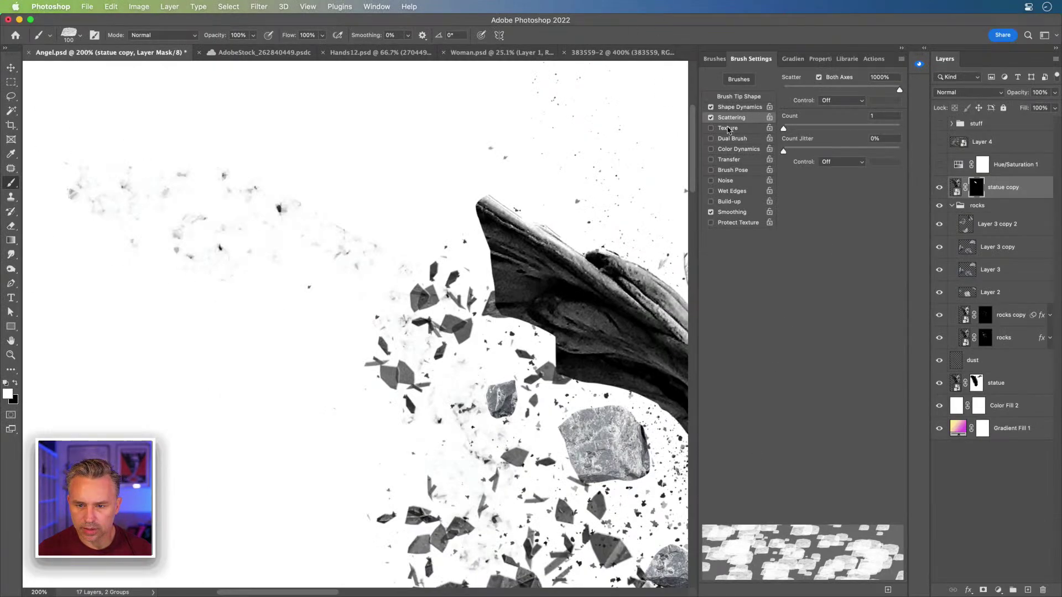
left_click(735, 107)
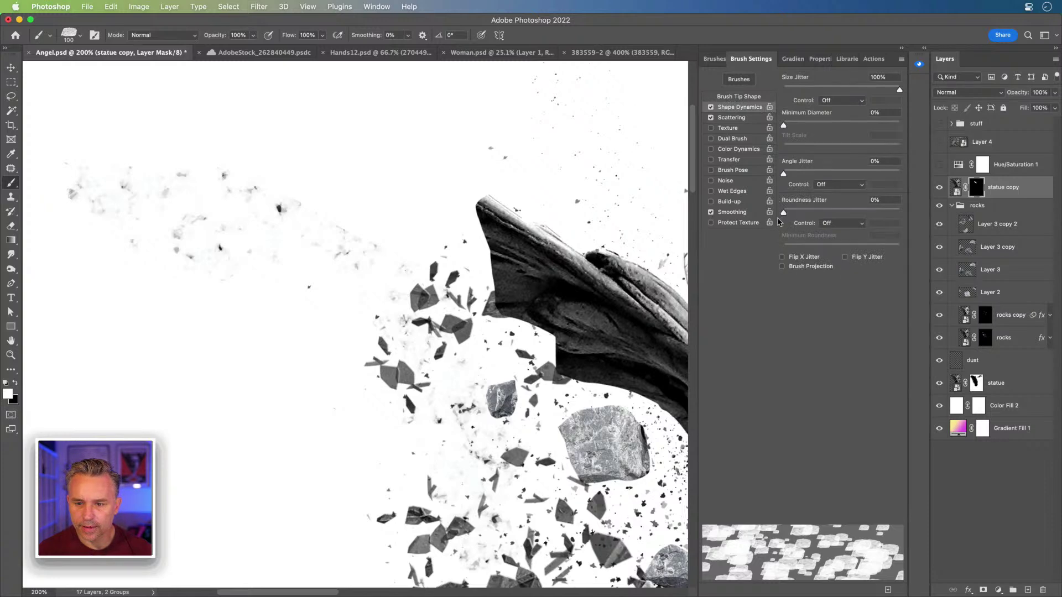
Step: Select Layer 3 copy 2 and set angle jitter and minimum diameter to 100%, brush size 40
left_click(990, 224)
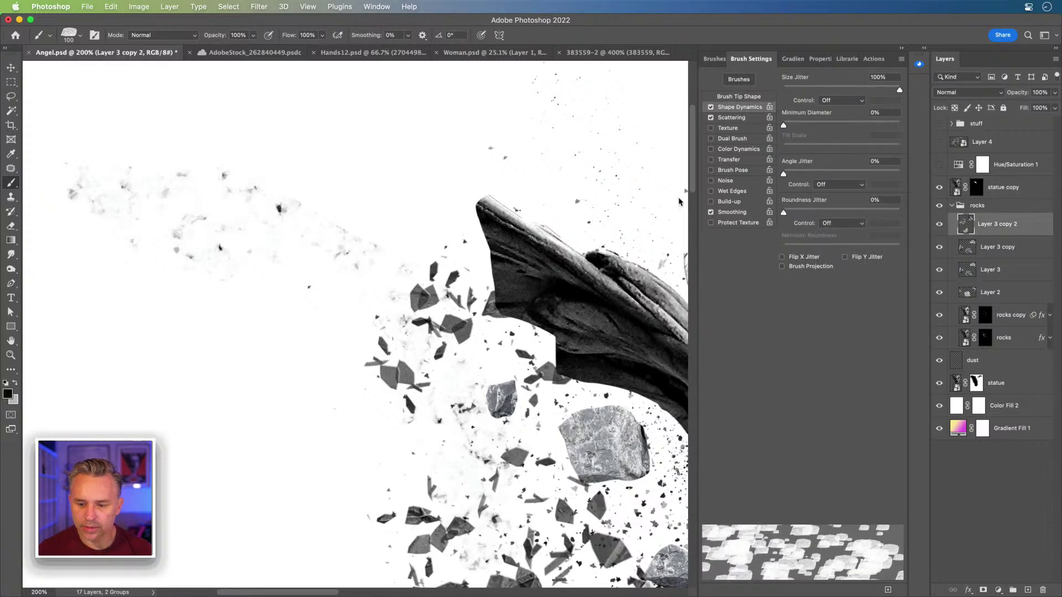
left_click_drag(783, 172, 899, 173)
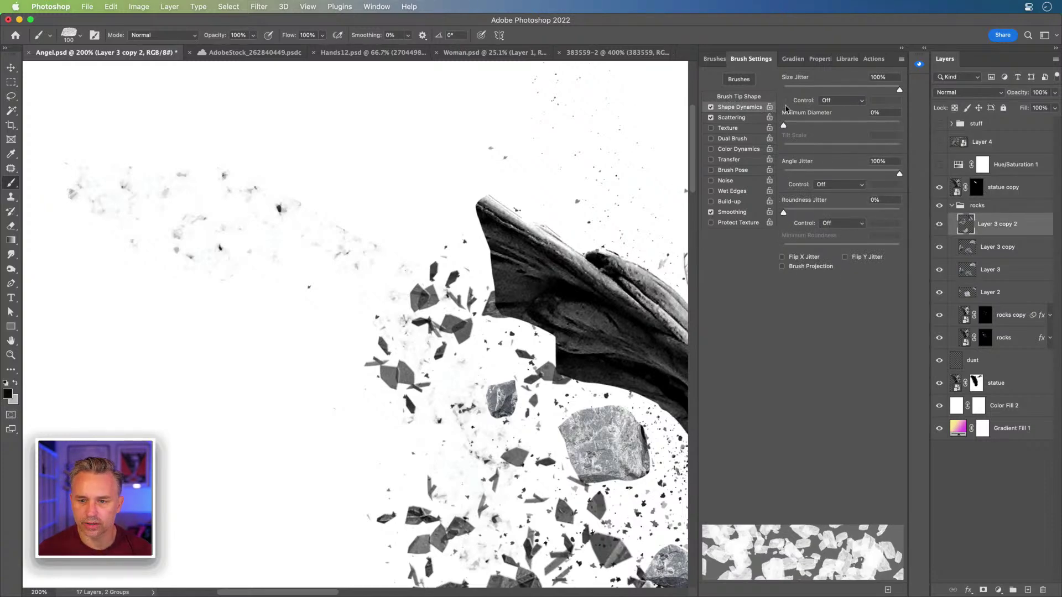
left_click_drag(785, 127, 899, 125)
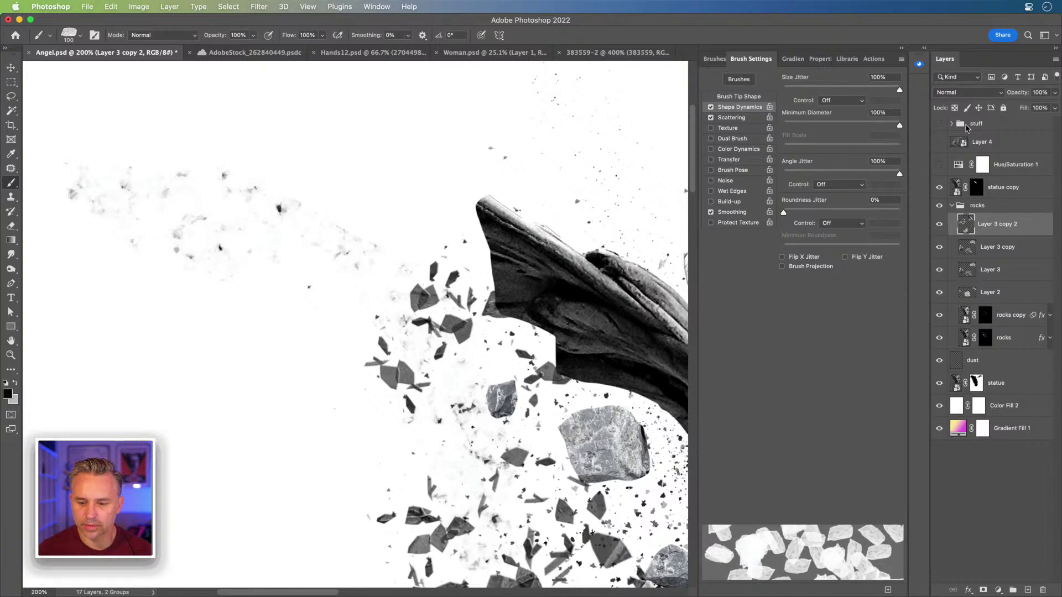
key("bracketleft")
key("bracketleft")
key("bracketleft")
key("bracketleft")
key("bracketleft")
key("bracketleft")
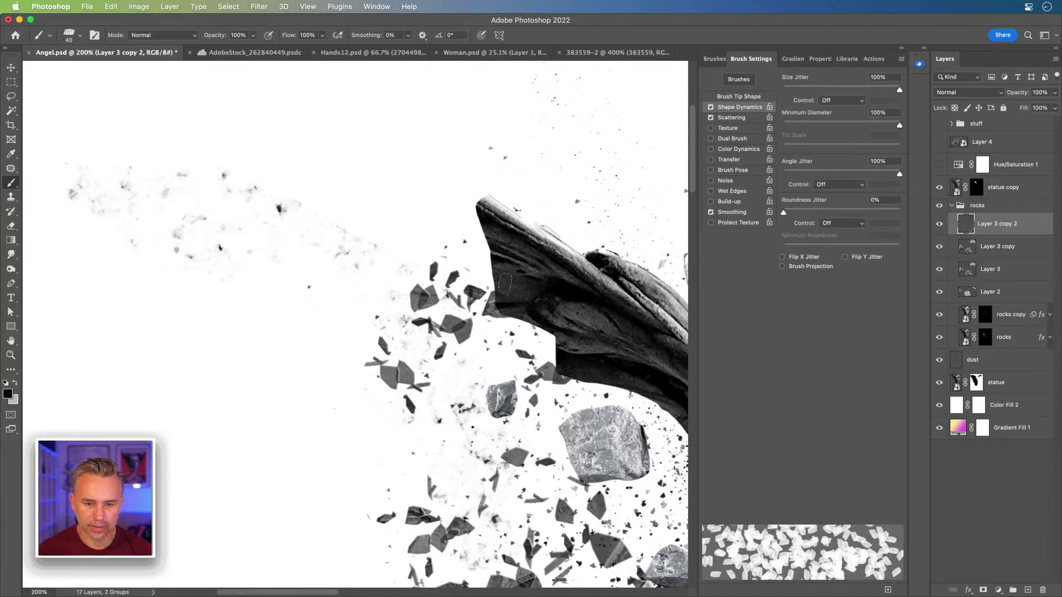
Step: Stamp rock fragments beside the wing, then paint more along its left edge at 362% scatter, size 90
left_click(486, 243)
left_click(507, 285)
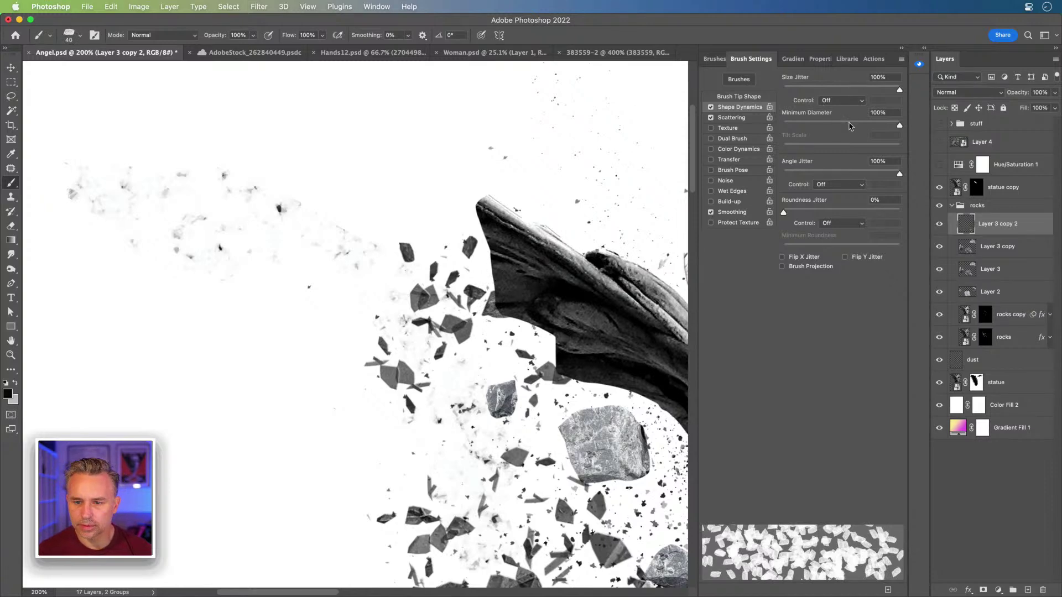
left_click(731, 117)
mouse_move(806, 91)
left_mouse_down()
mouse_move(758, 91)
mouse_move(821, 94)
mouse_move(783, 91)
left_mouse_up()
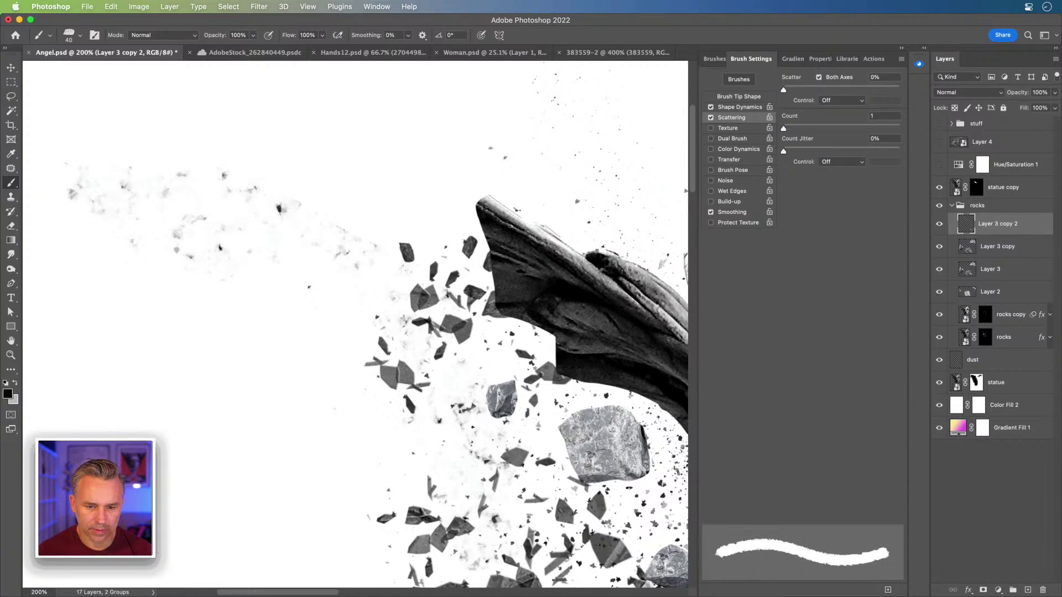
key("bracketright")
key("bracketright")
key("bracketright")
key("bracketright")
key("bracketright")
mouse_move(554, 337)
left_mouse_down()
mouse_move(527, 318)
mouse_move(487, 252)
mouse_move(474, 215)
left_mouse_up()
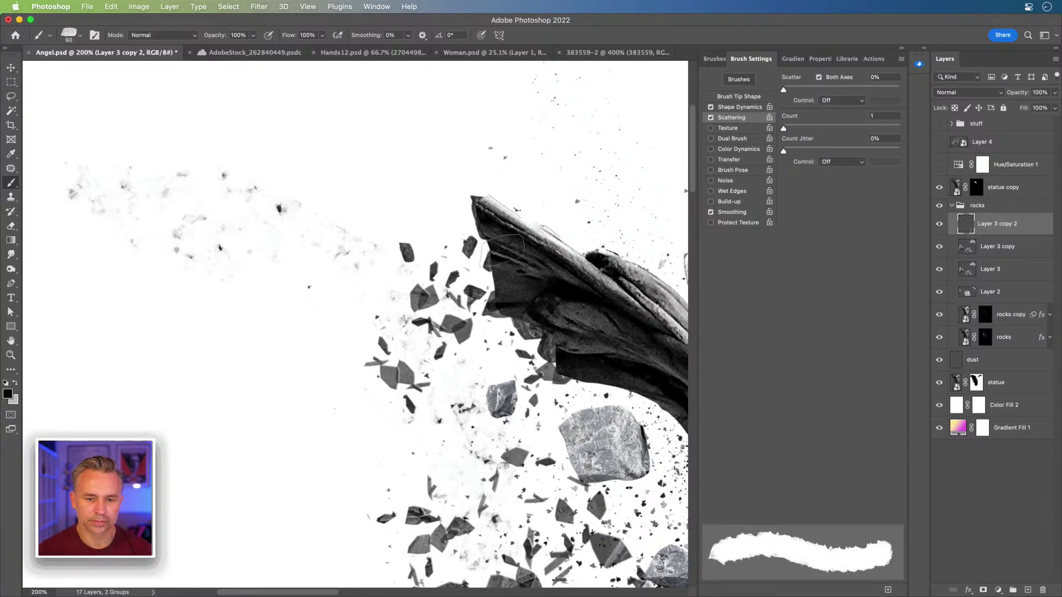
Step: Add fragments at the upper-left edge (size 70) and underside (size 45), then zoom out to the whole angel
key("bracketleft")
key("bracketleft")
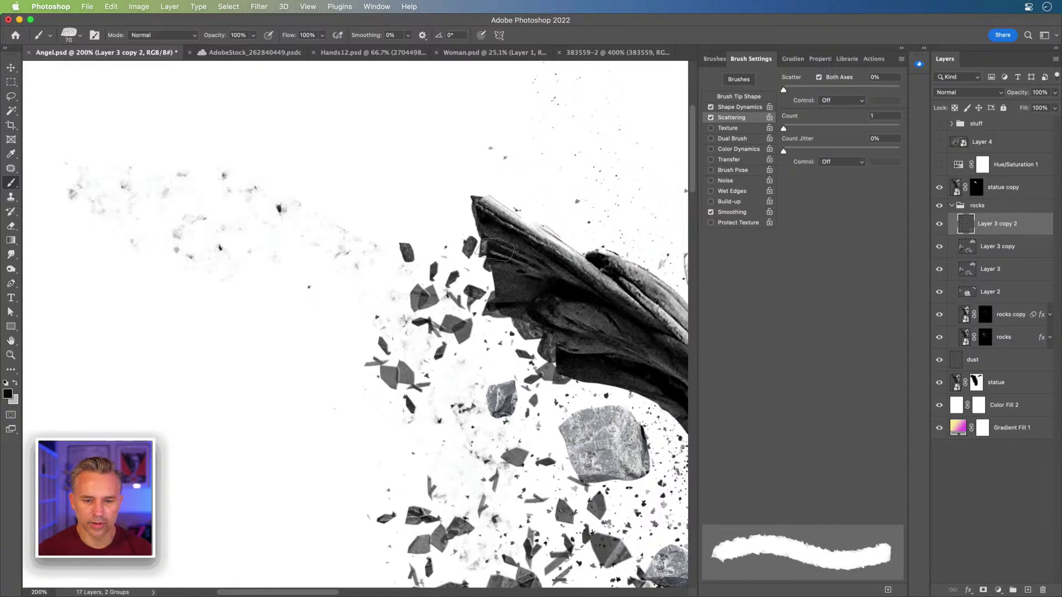
left_click(459, 227)
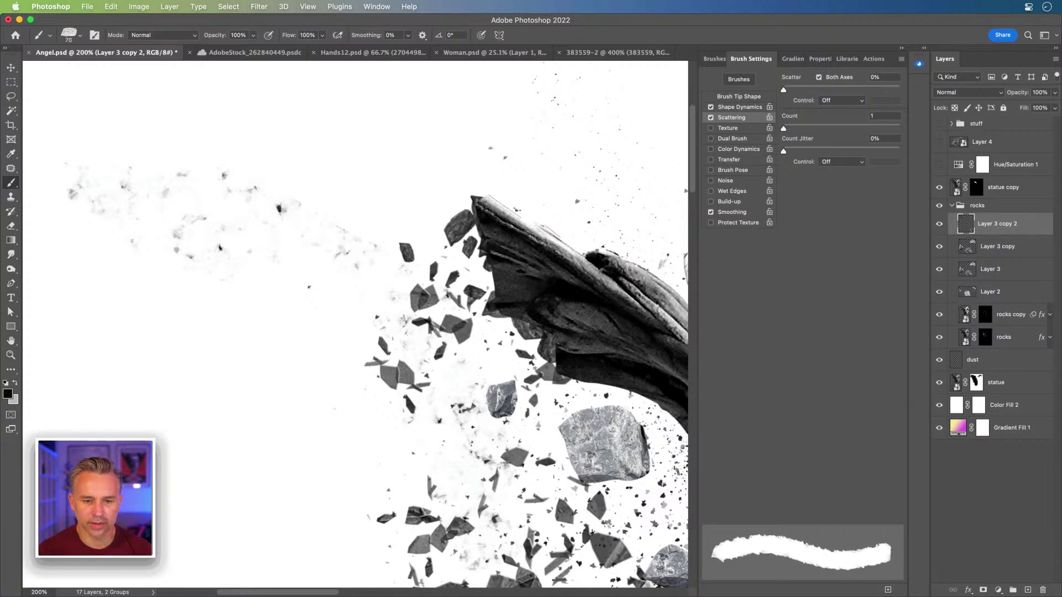
scroll(405, 222, "right", 5)
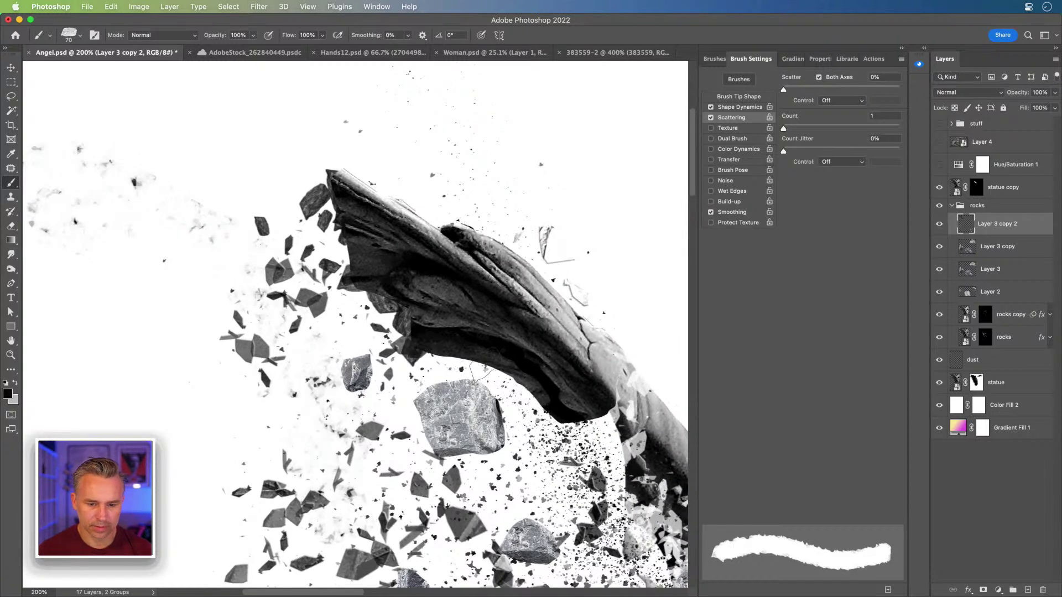
key("bracketleft")
key("bracketleft")
key("bracketleft")
mouse_move(508, 363)
left_mouse_down()
mouse_move(564, 423)
mouse_move(611, 414)
mouse_move(603, 422)
left_mouse_up()
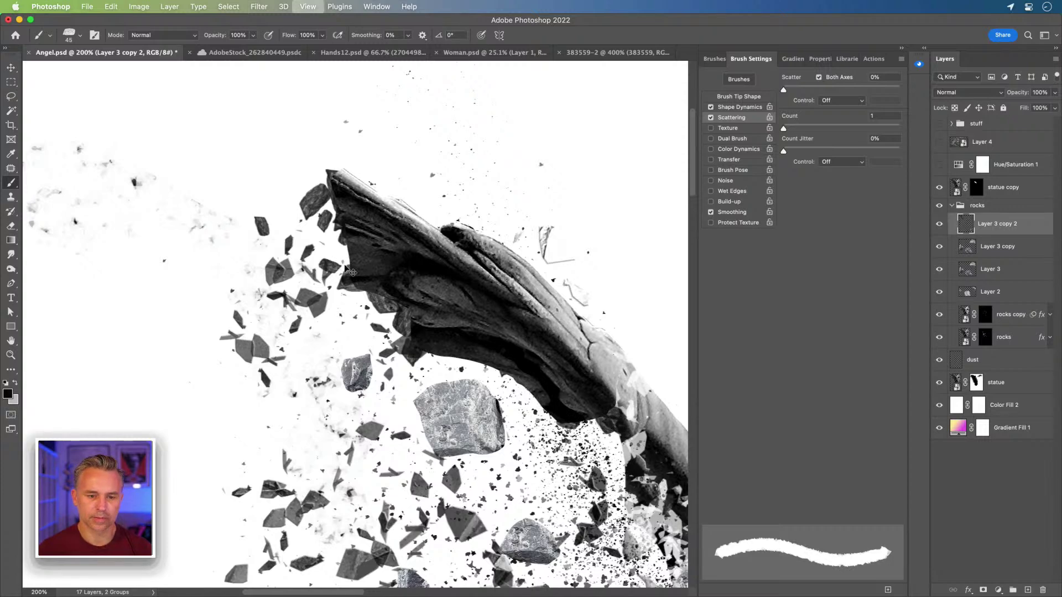
key("super+minus")
key("super+minus")
left_click_drag(343, 269, 413, 214)
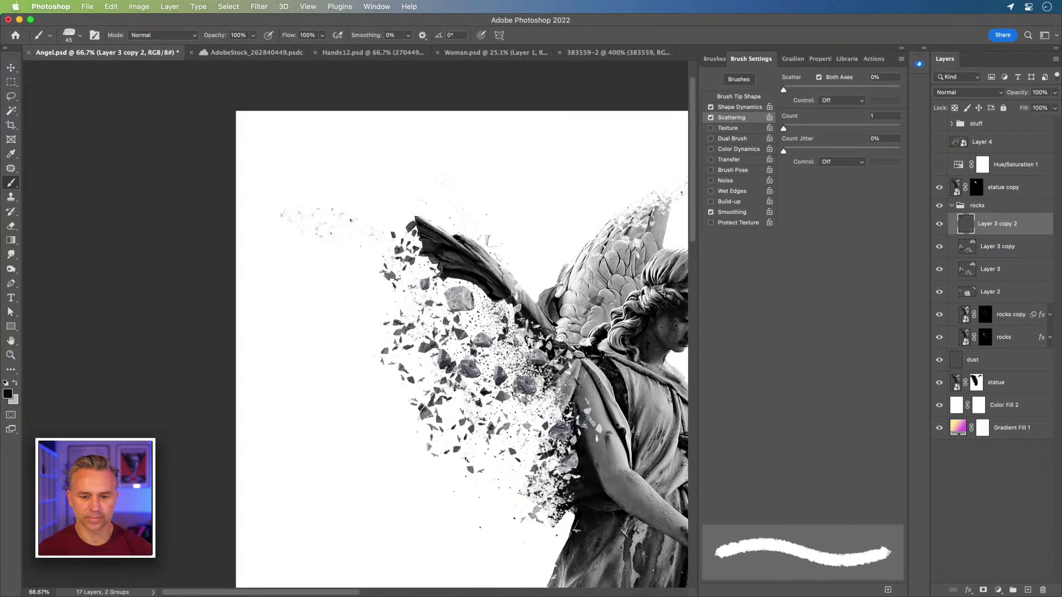
Step: Move statue copy below dust and Layer 2 to the top of the rocks group
left_click_drag(1005, 189, 990, 374)
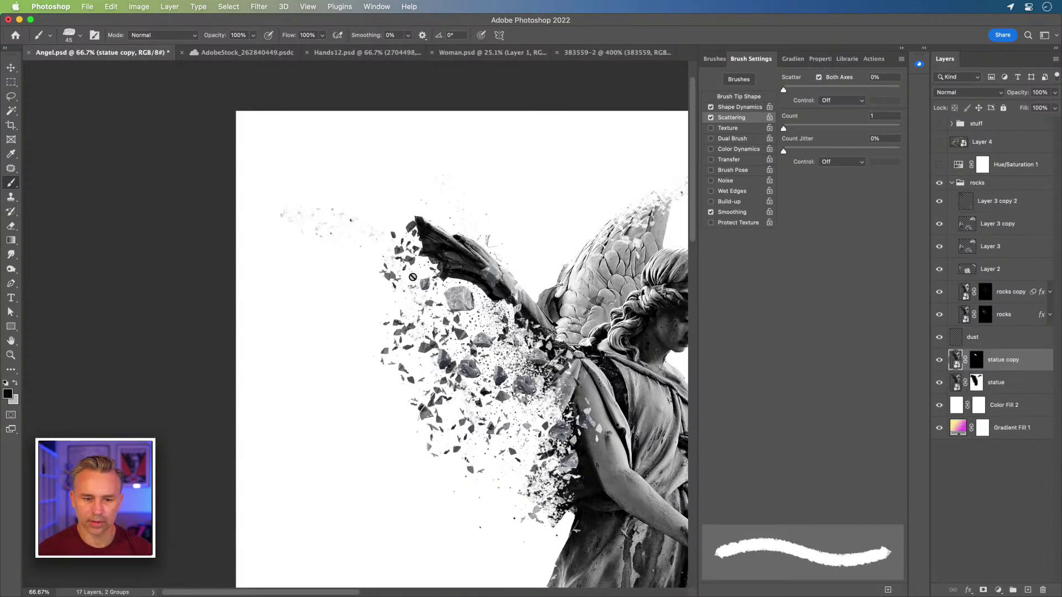
left_click(11, 67)
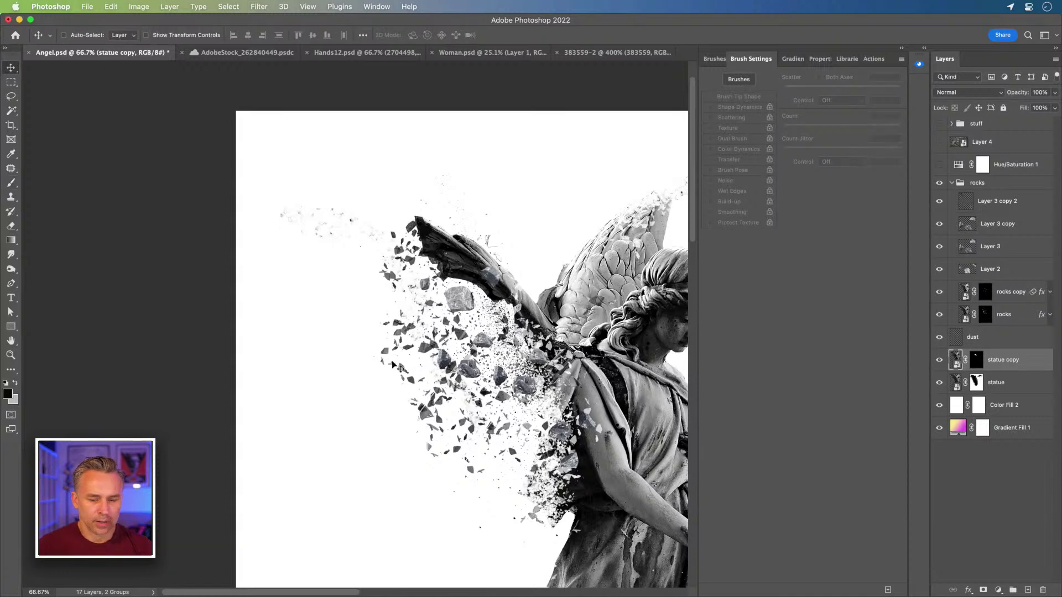
left_click(483, 392, "super")
left_click_drag(424, 259, 477, 257)
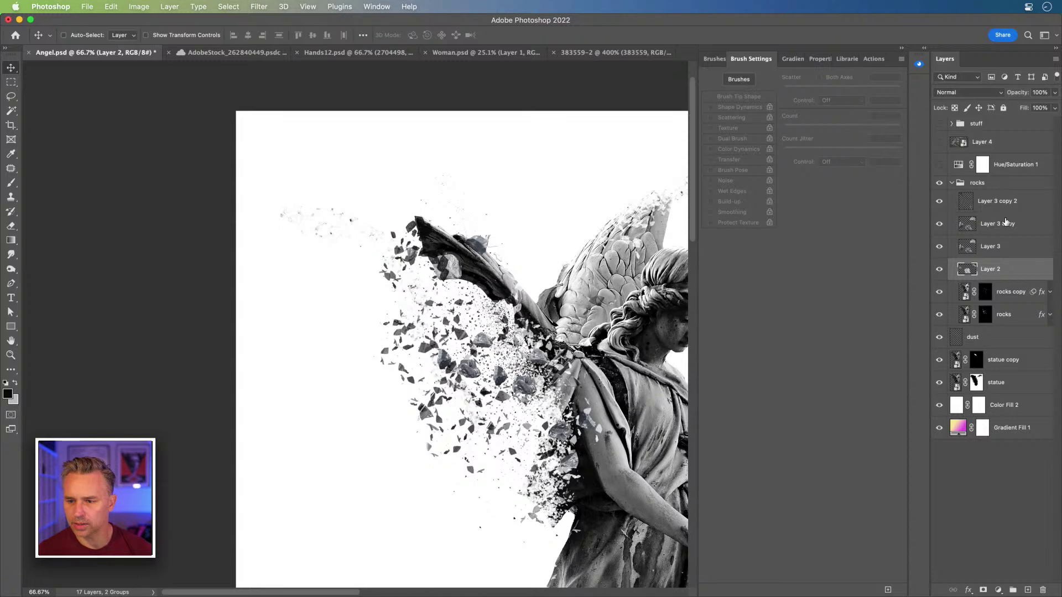
left_click_drag(1003, 269, 995, 191)
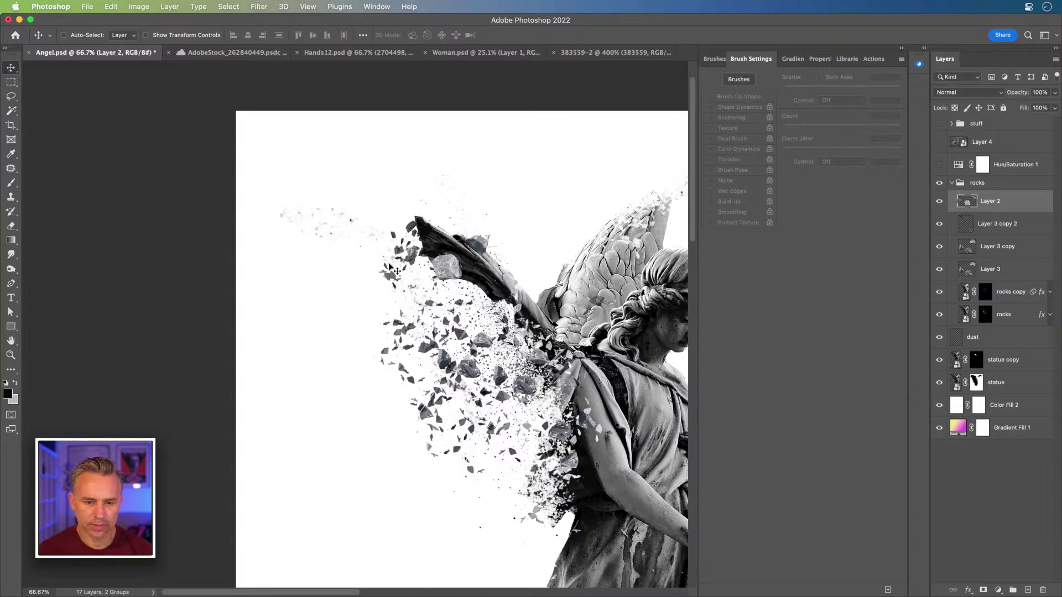
Step: Rotate Layer 2's rock about -92° and position it at the wing tip
left_click_drag(447, 273, 412, 241)
key("super+t")
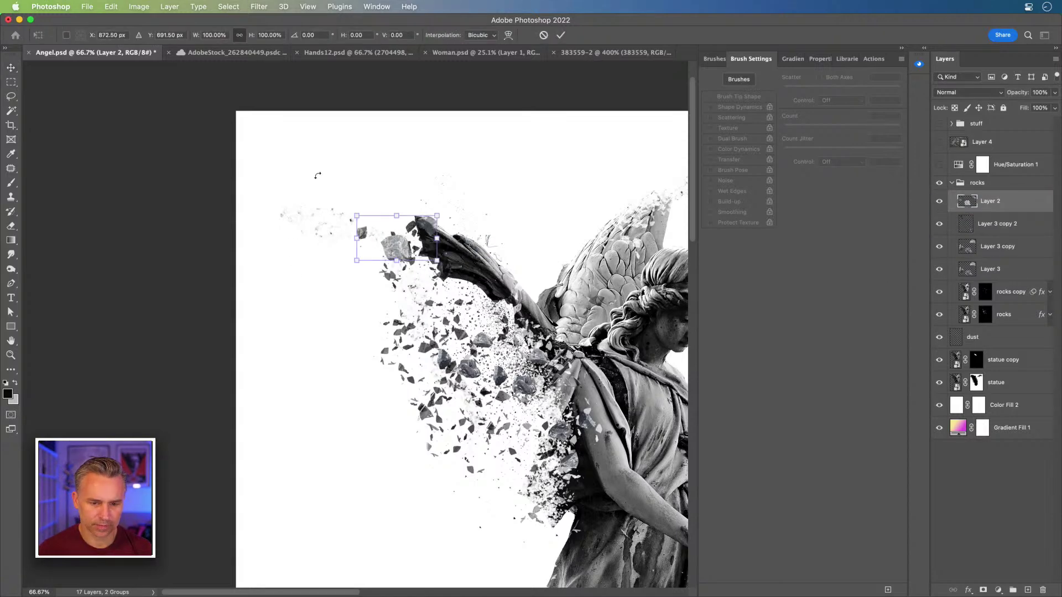
left_click_drag(318, 178, 383, 312)
key("Return")
left_click_drag(406, 235, 446, 248)
left_click_drag(534, 324, 439, 221)
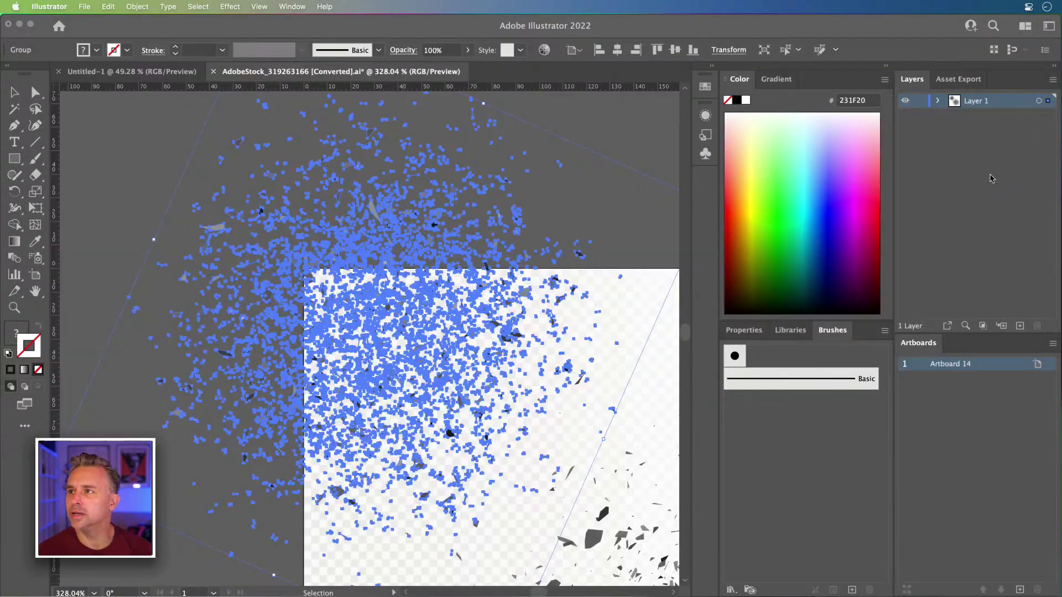
Step: Minimize Illustrator and open Rocks.psd from the desktop in Photoshop
left_click(19, 24)
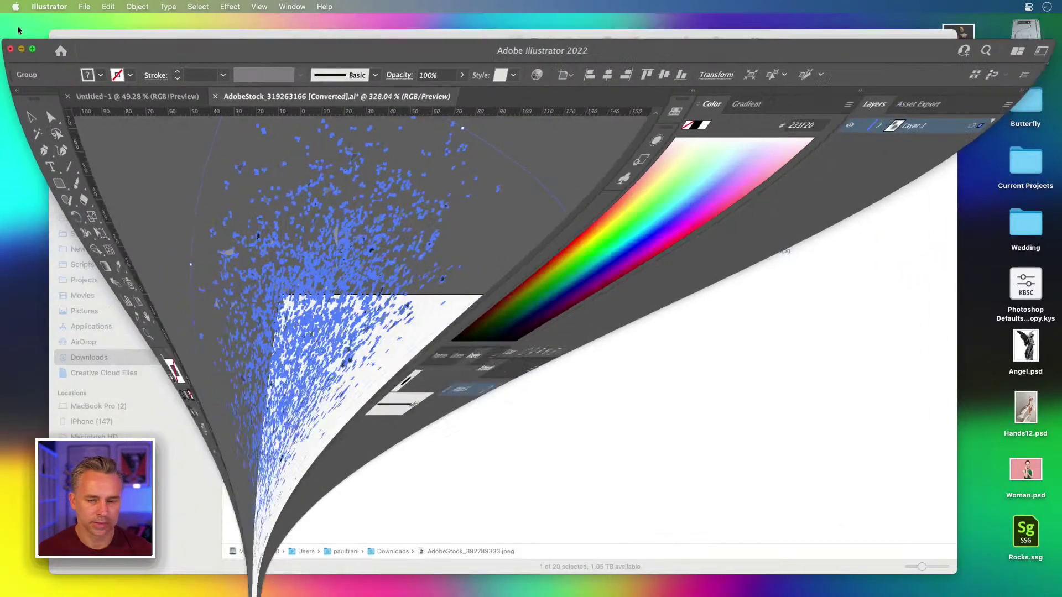
left_click_drag(429, 40, 405, 35)
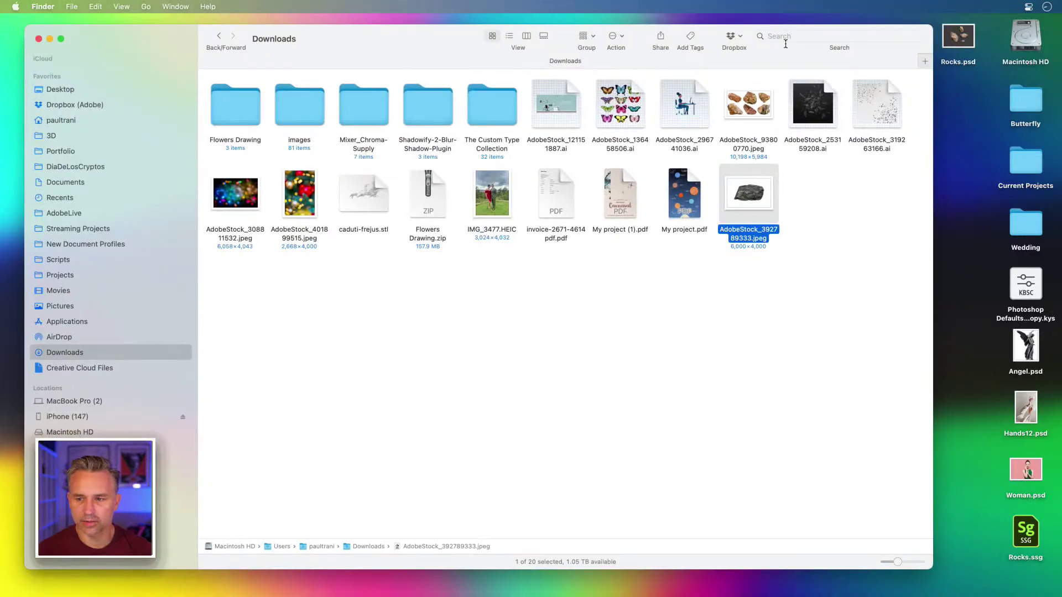
double_click(959, 36)
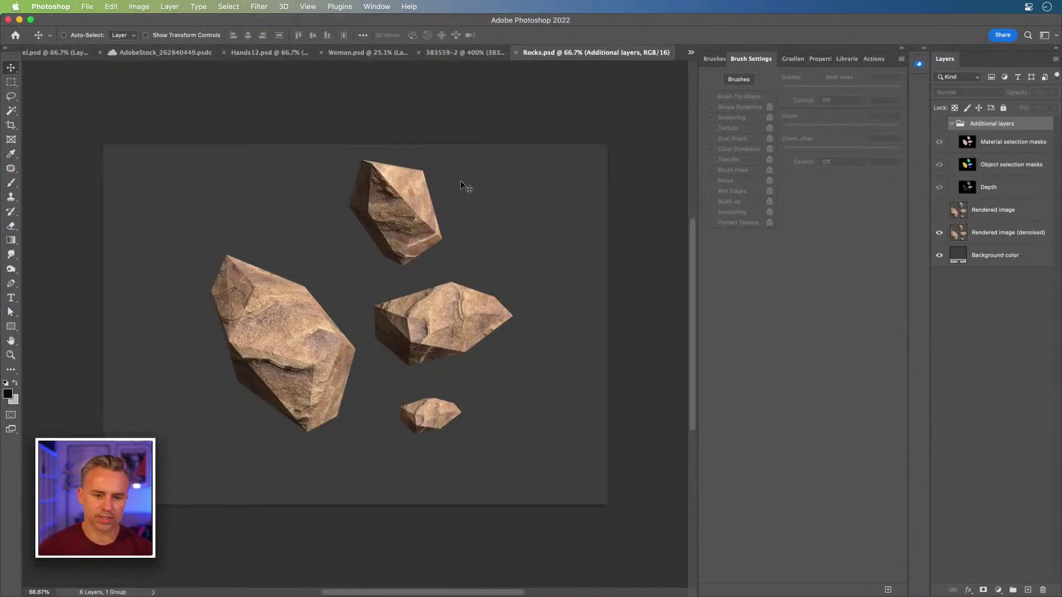
Step: Delete the Background color layer in Rocks.psd, leaving the rocks on transparency
key("super+1")
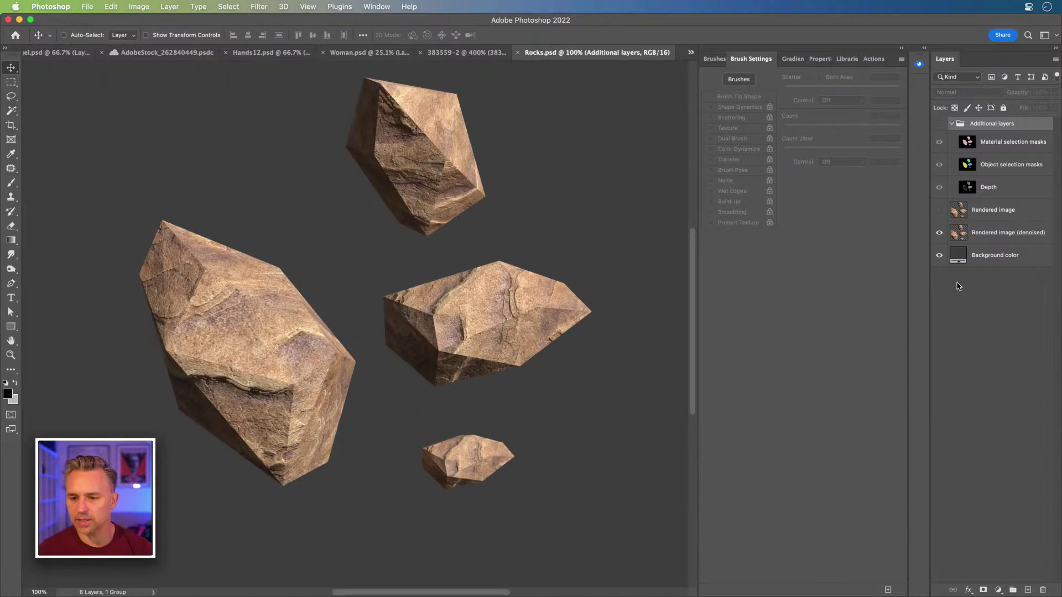
left_click(995, 234)
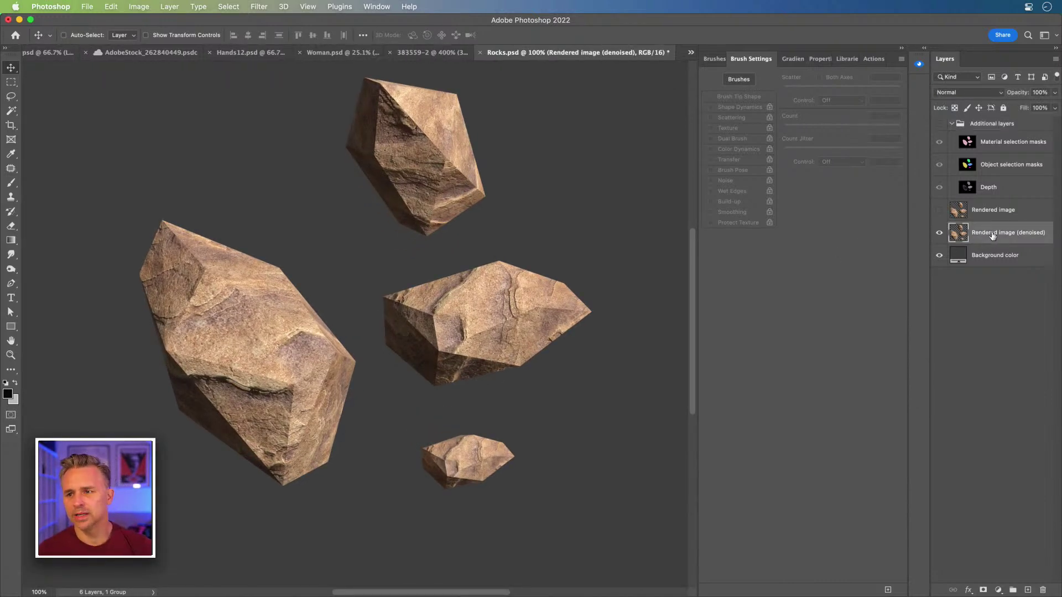
left_click(986, 253)
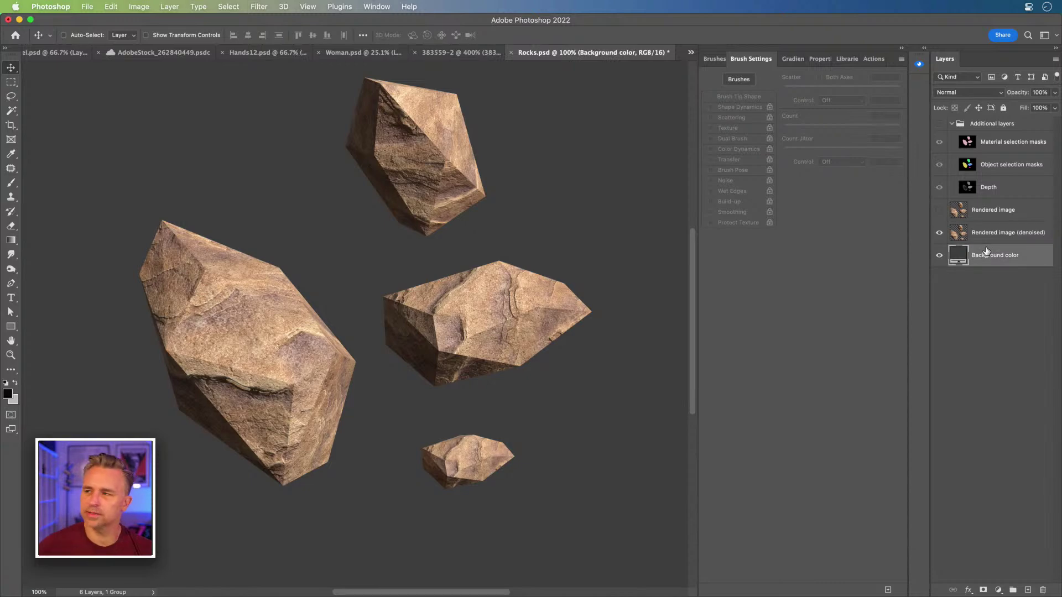
key("Delete")
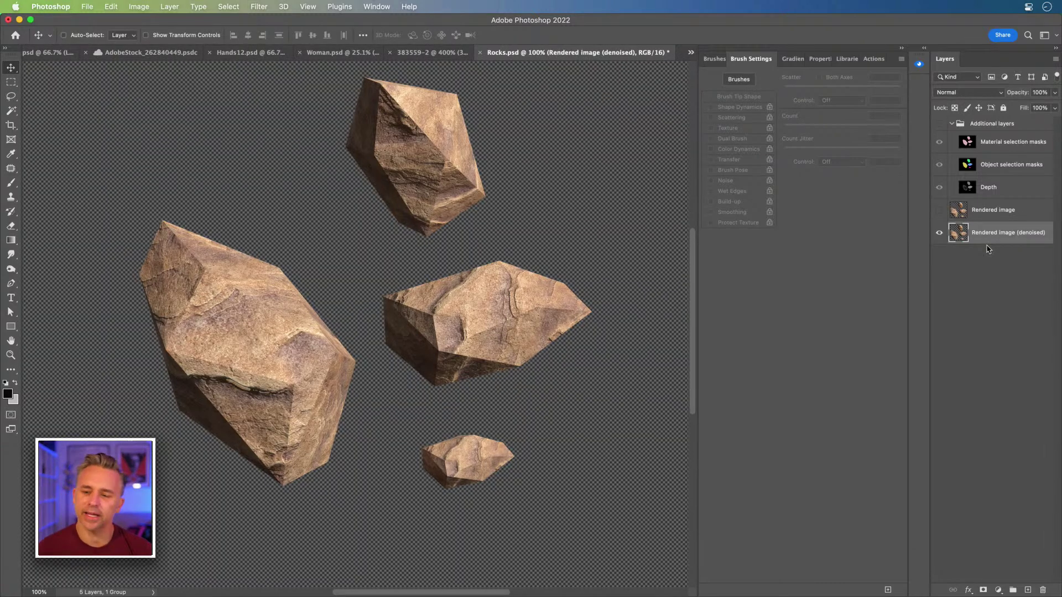
Step: Copy the whole rocks canvas and paste it into Angel.psd as Layer 5
left_click_drag(219, 212, 188, 205)
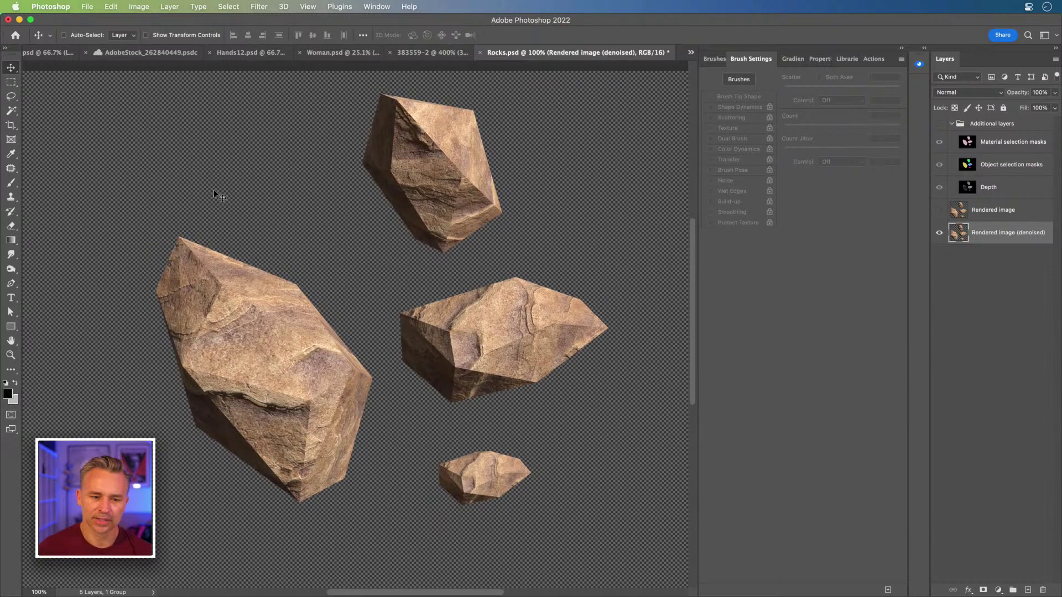
key("super+a")
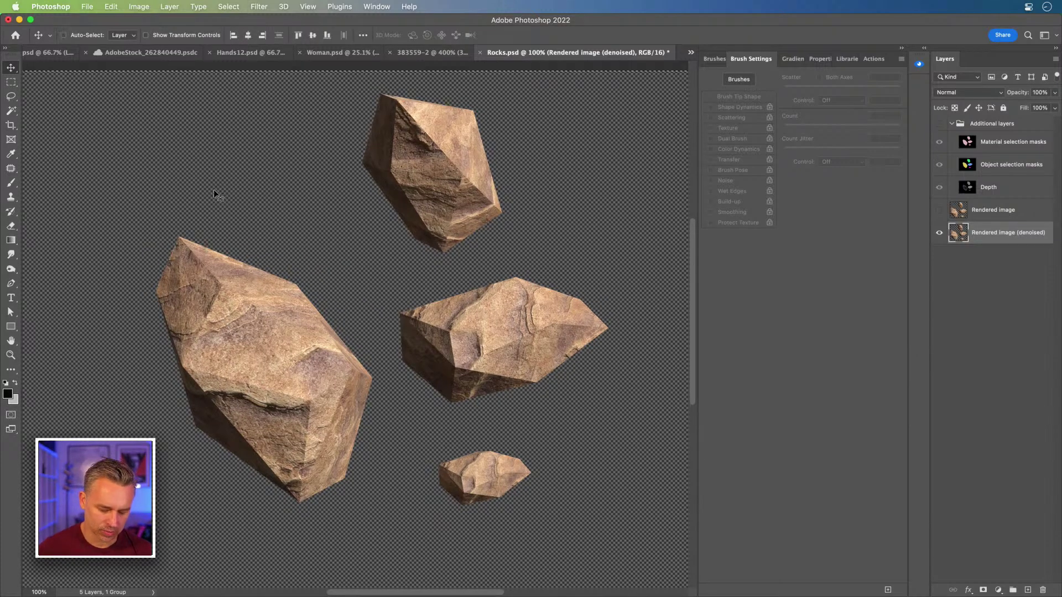
key("super+c")
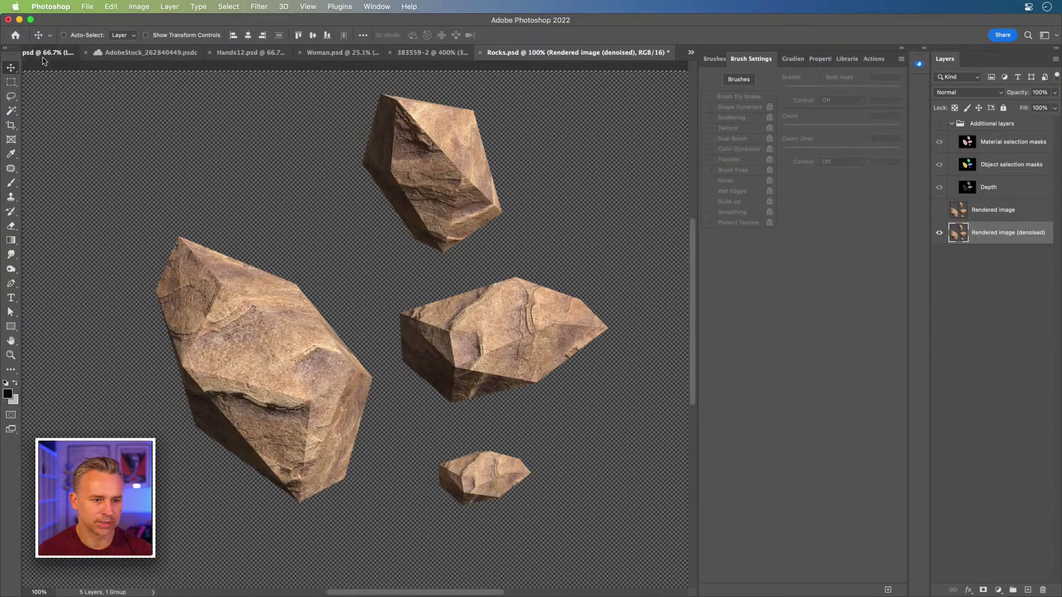
left_click(60, 53)
key("super+v")
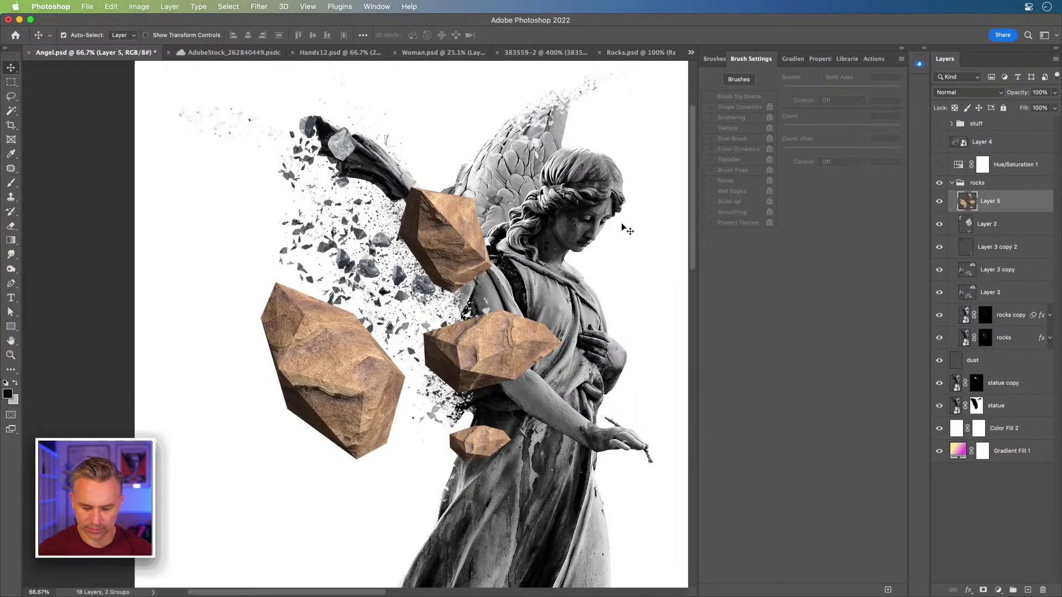
Step: Fully desaturate the pasted rocks with Hue/Saturation at Saturation -100
key("super+u")
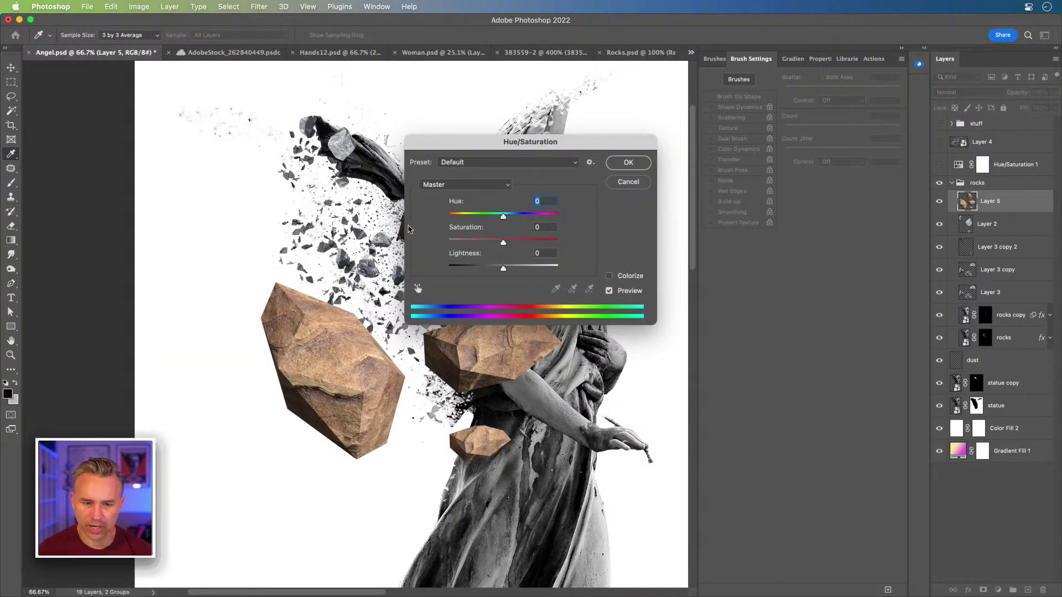
left_click_drag(502, 242, 229, 235)
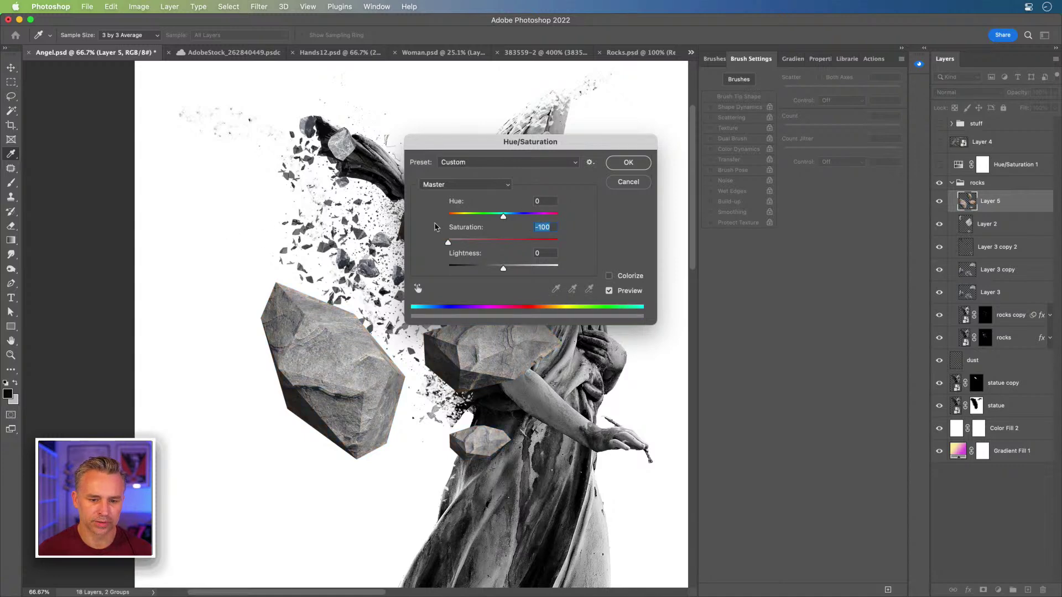
key("Return")
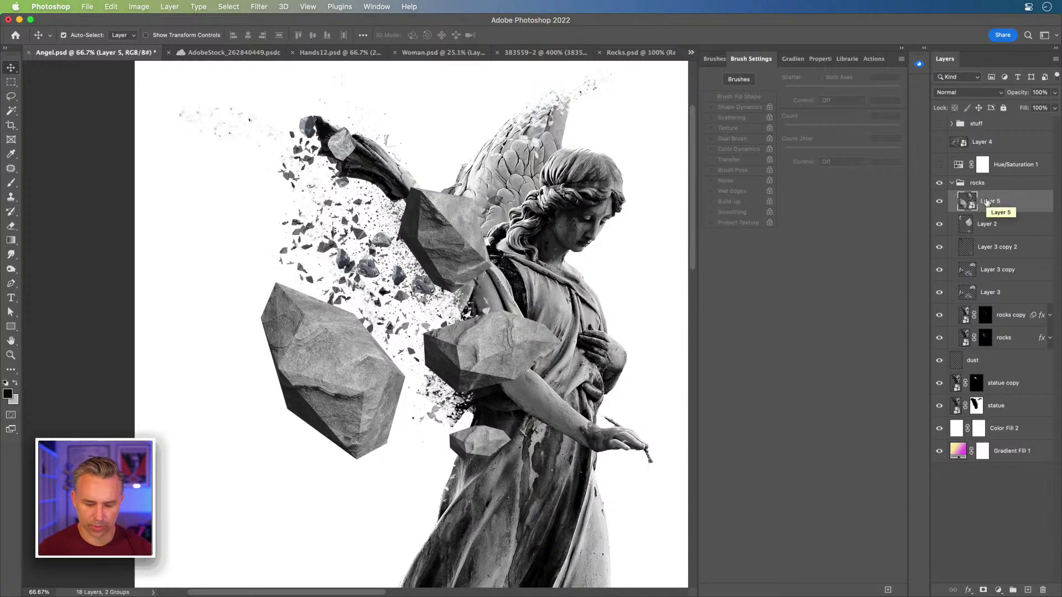
Step: Scale the pasted rocks down to about 16% with Free Transform
key("super+t")
left_click_drag(260, 461, 347, 239)
key("Return")
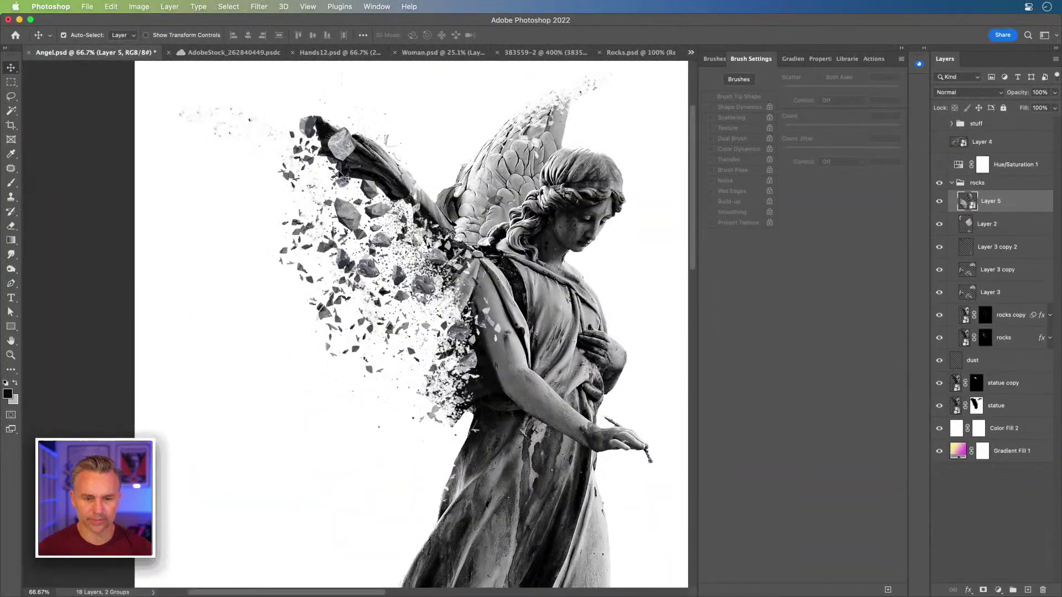
Step: Hide Color Fill 2 so the yellow-to-magenta gradient shows
key("super+plus")
key("super+plus")
left_click_drag(338, 172, 343, 315)
key("super+minus")
key("super+minus")
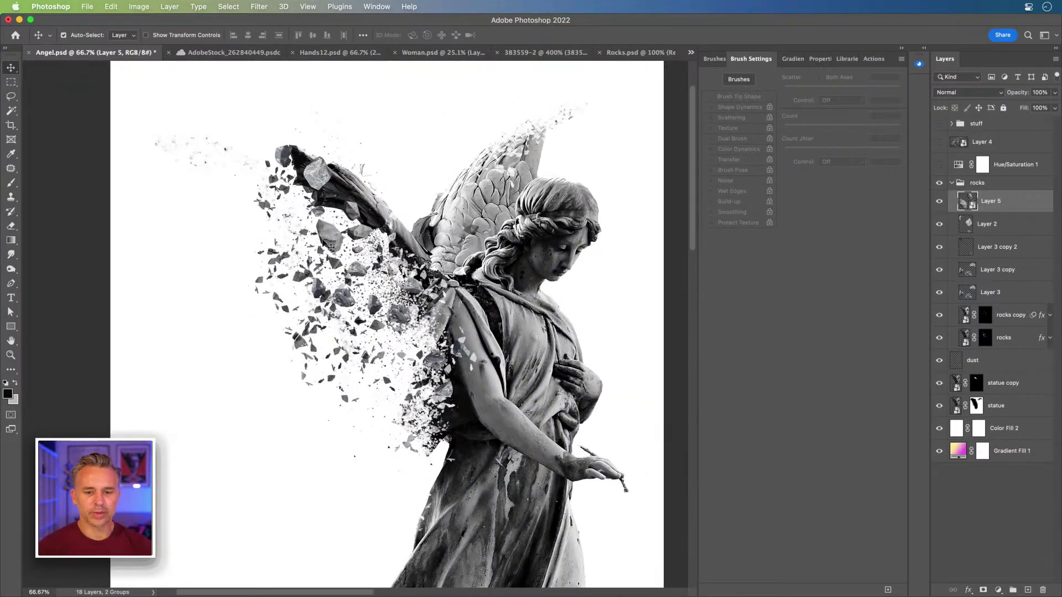
scroll(365, 251, "left", 1)
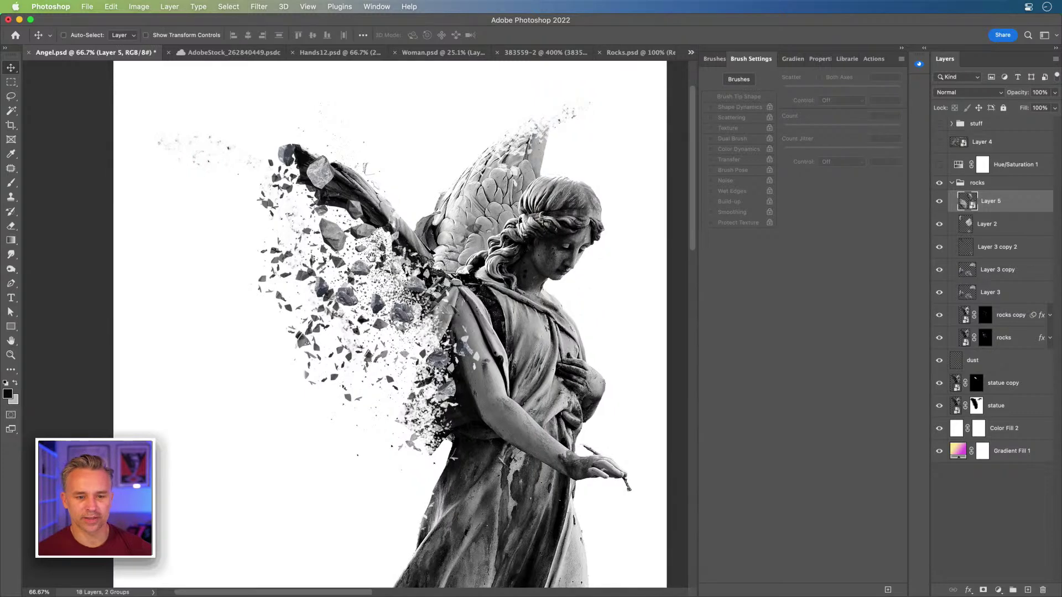
left_click(989, 255)
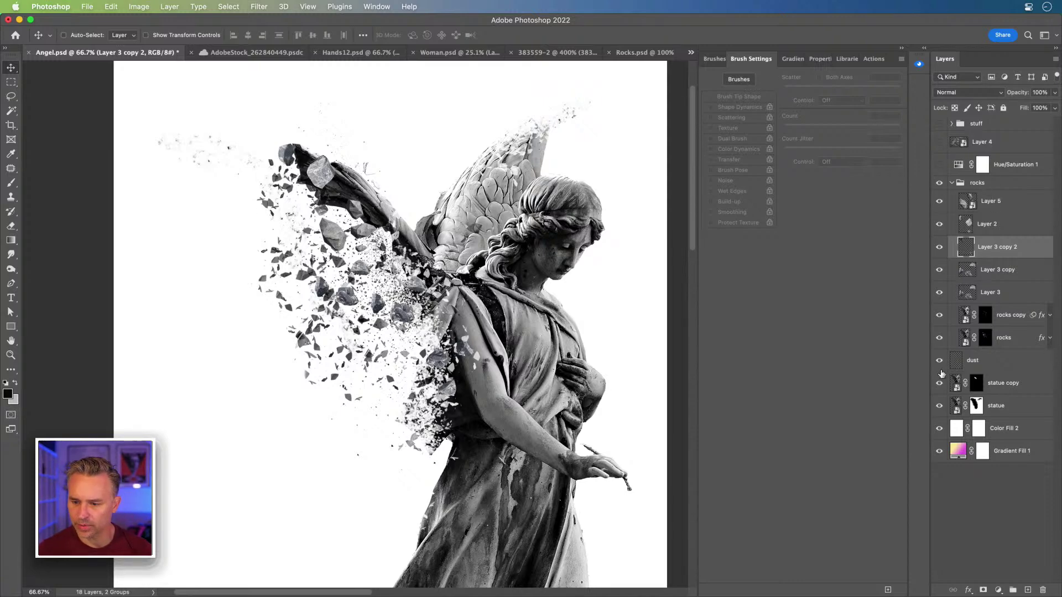
left_click(939, 430)
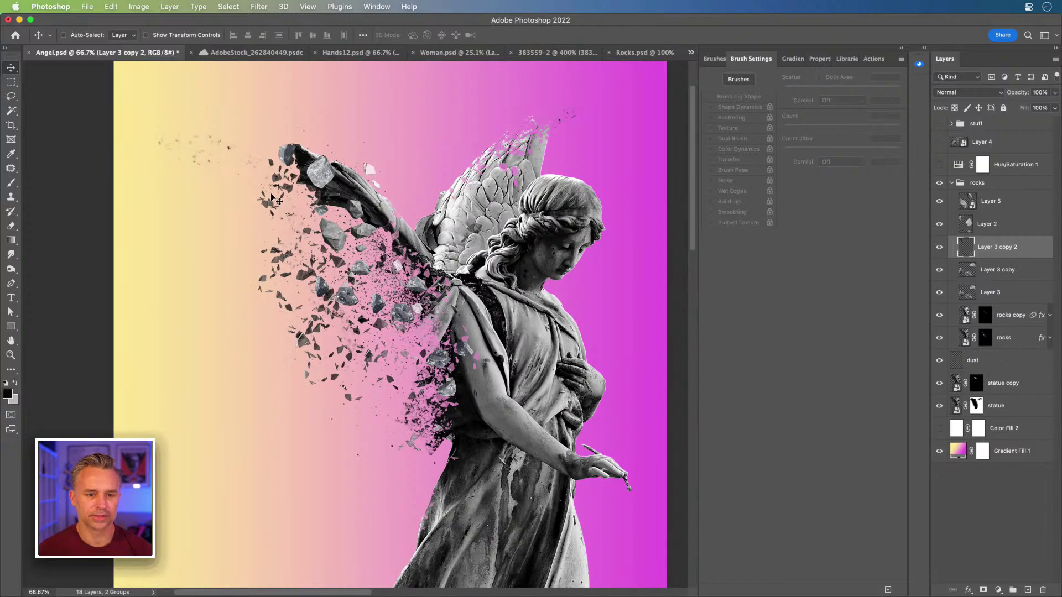
Step: Duplicate the Layer 3 copy rock cluster to the wing tip, placed below the statue layers
key("super")
left_click(357, 268, "super")
left_click_drag(357, 269, 572, 89)
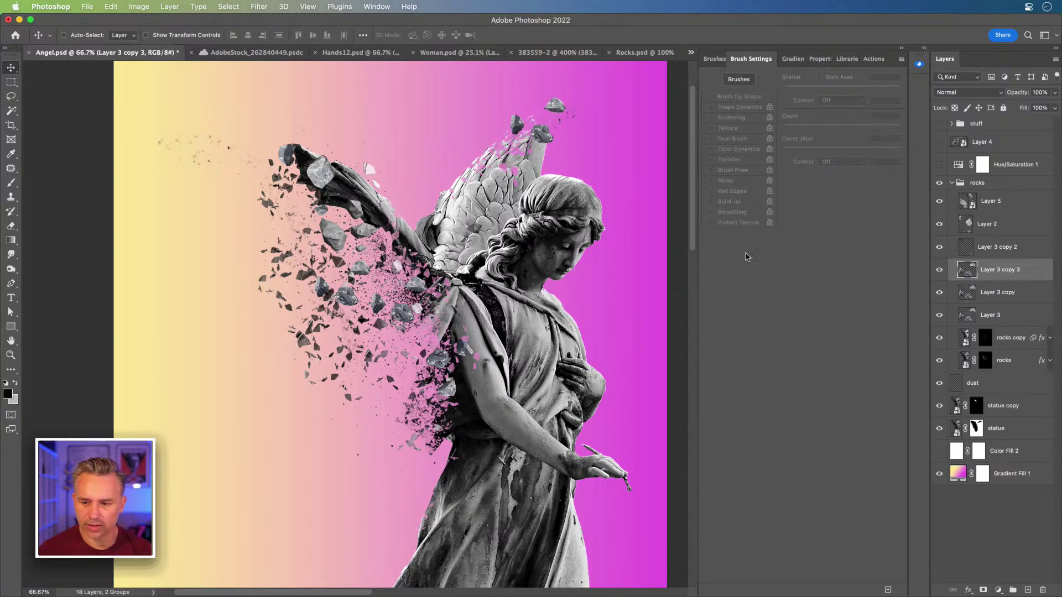
left_click_drag(1034, 282, 1001, 439)
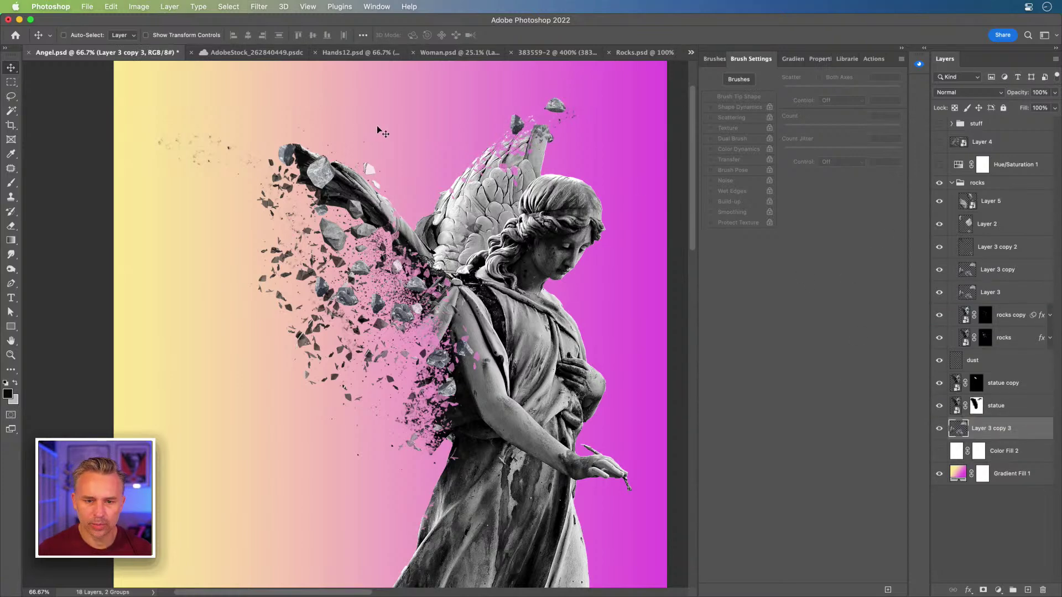
left_click_drag(496, 141, 490, 139)
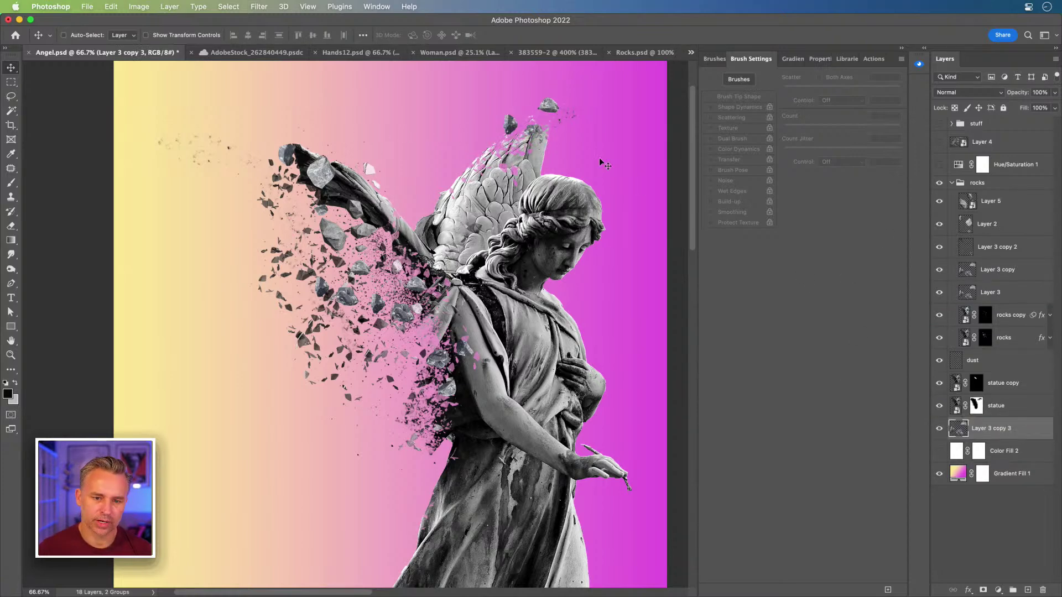
left_click(1010, 321)
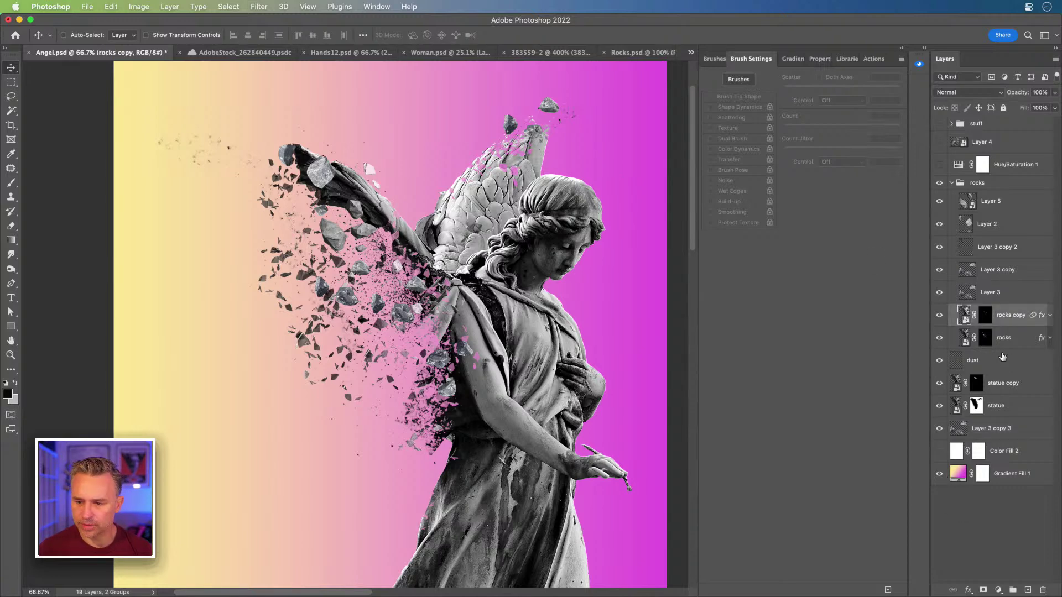
Step: Duplicate the rocks copy fragments, shrink the copy, and move it up toward the wing
key("super+j")
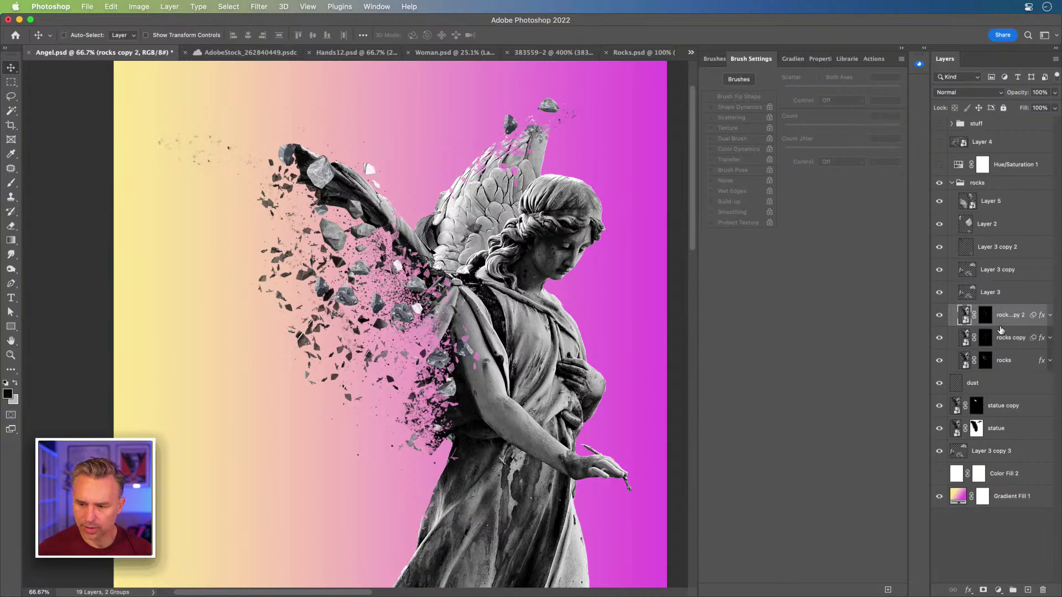
left_click_drag(378, 242, 224, 343)
key("super+t")
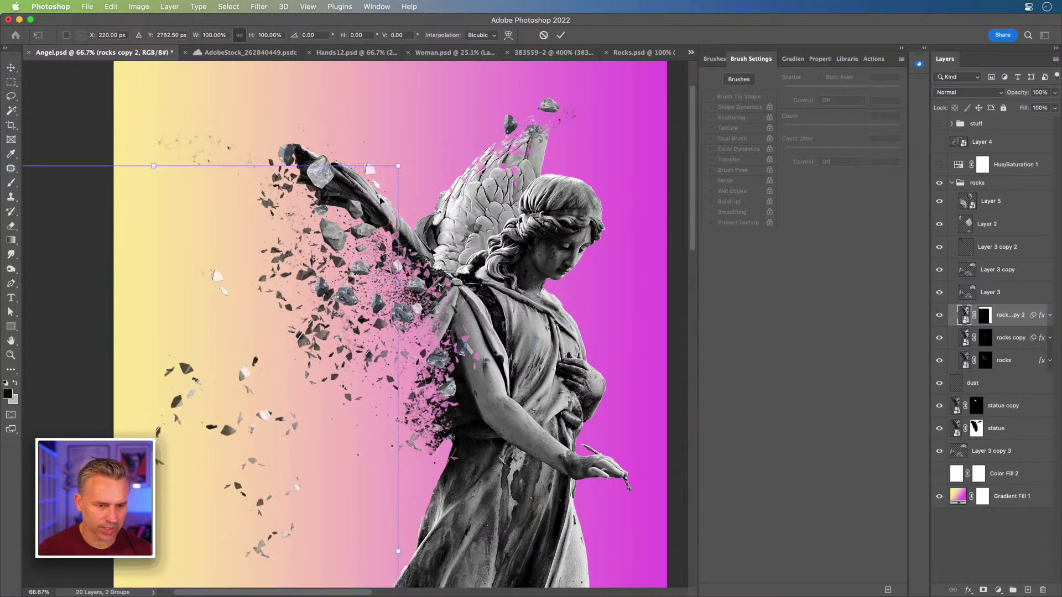
left_click_drag(398, 166, 253, 352)
key("Return")
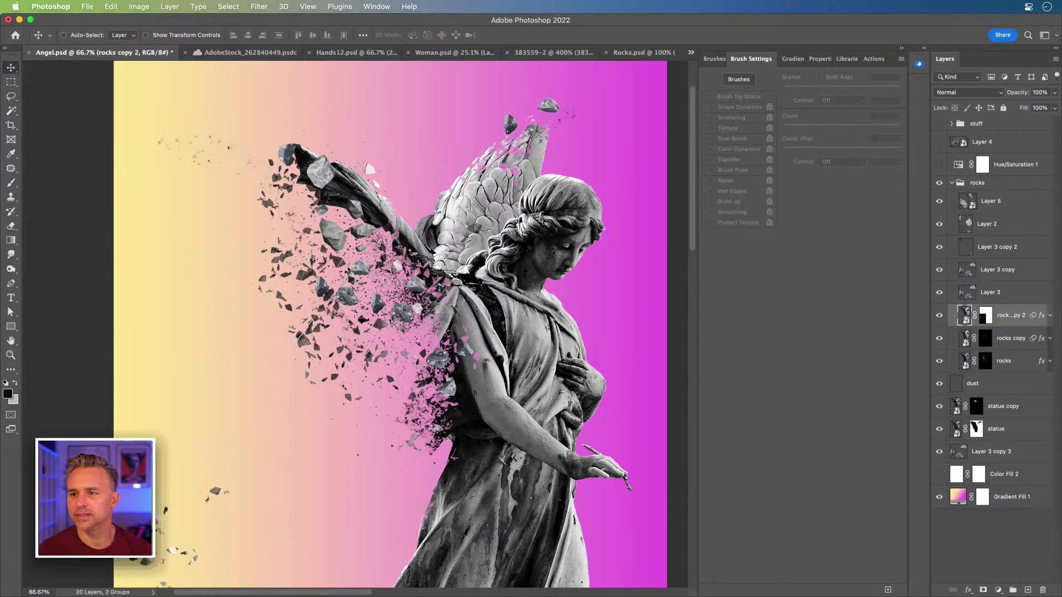
left_click_drag(123, 504, 479, 137)
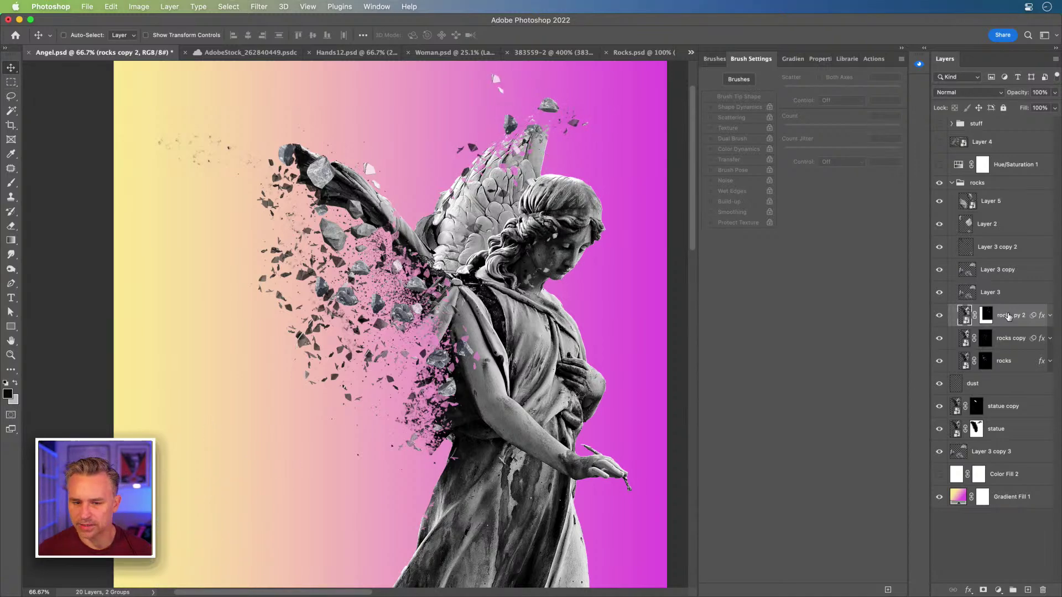
Step: Nudge the rocks copy 2 fragments slightly up and left over the wing
scroll(481, 310, "up", 3)
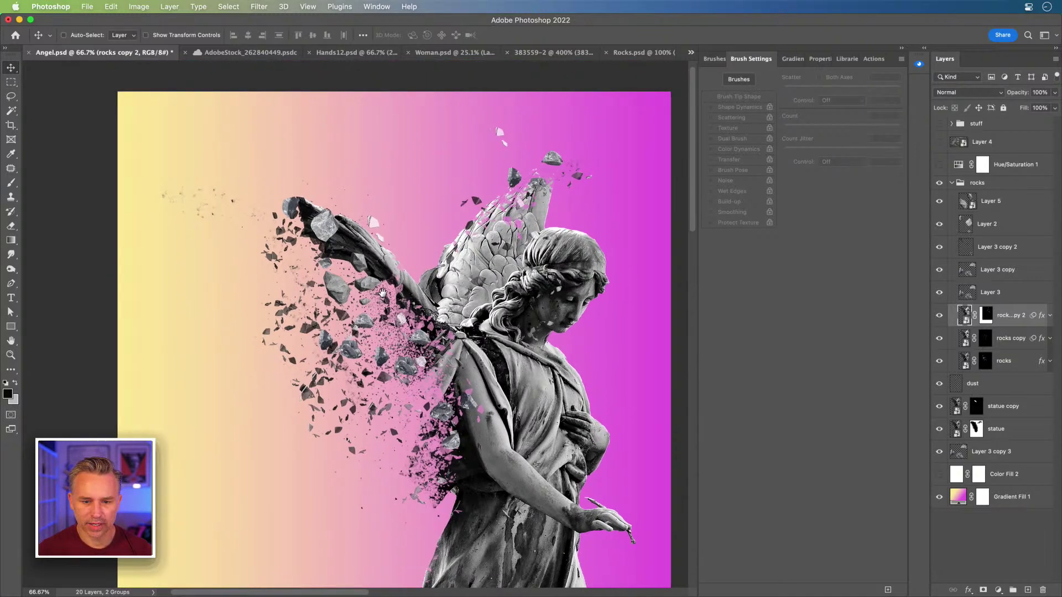
key("super+equal")
key("super+minus")
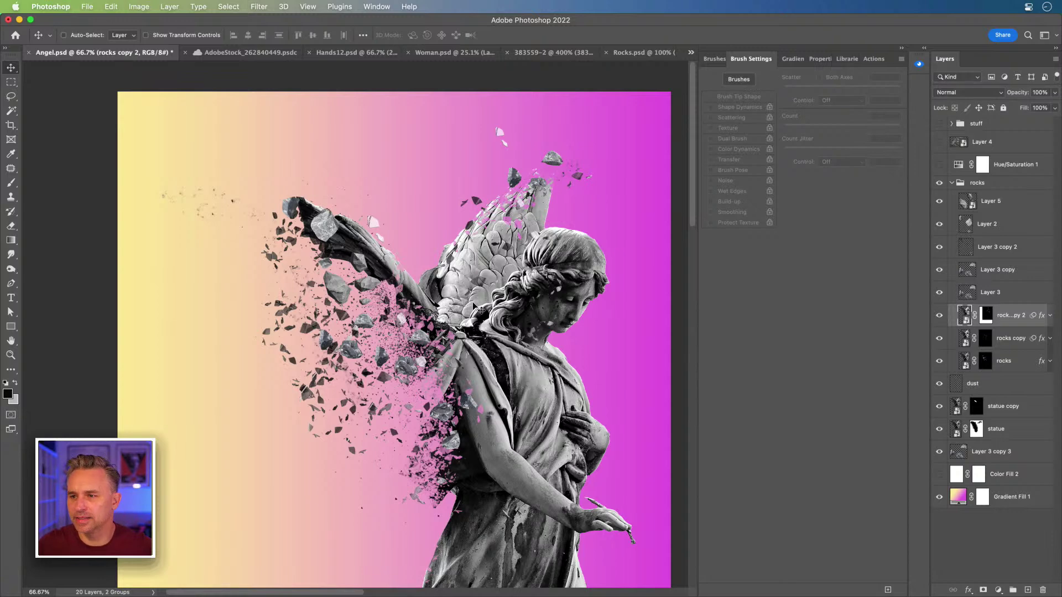
left_click_drag(484, 323, 474, 299)
scroll(442, 295, "right", 3)
scroll(443, 296, "down", 1)
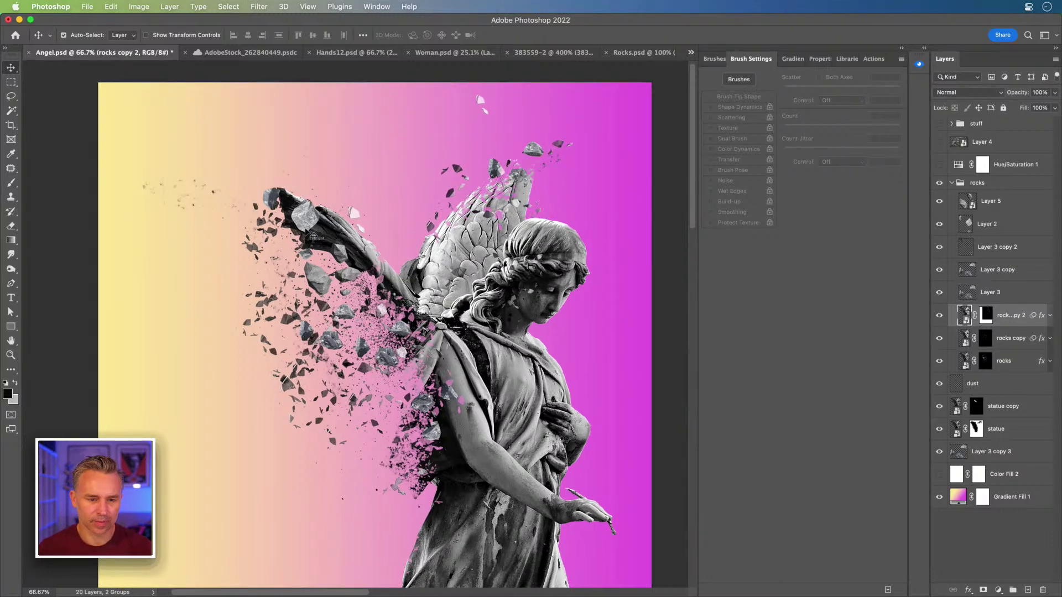
left_click(313, 274, "super")
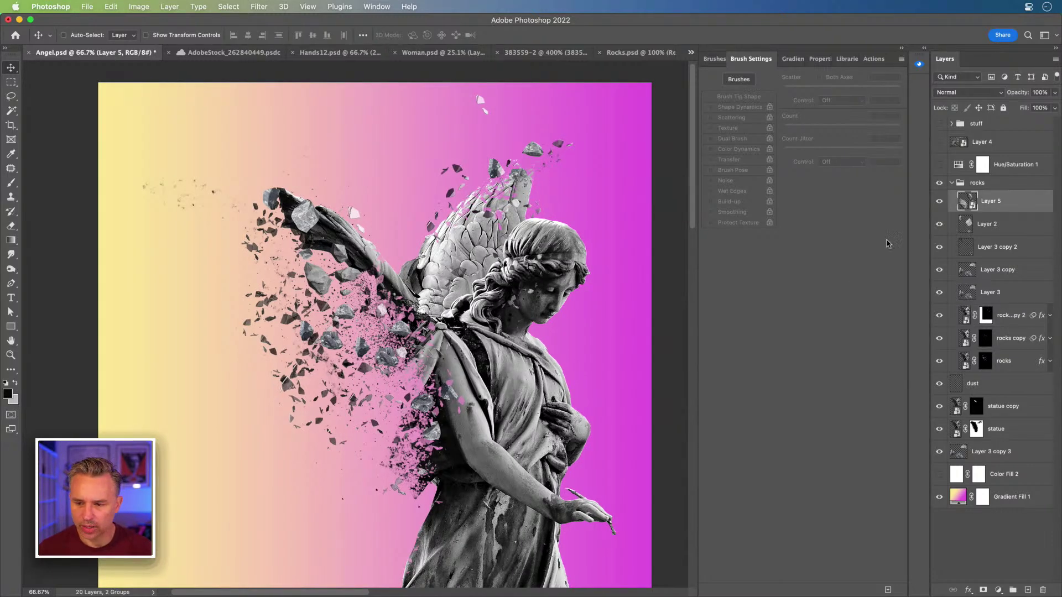
Step: Duplicate the Layer 2 rock and move the copy over the angel's wings
left_click(976, 230)
key("super+j")
left_click_drag(304, 300, 469, 228)
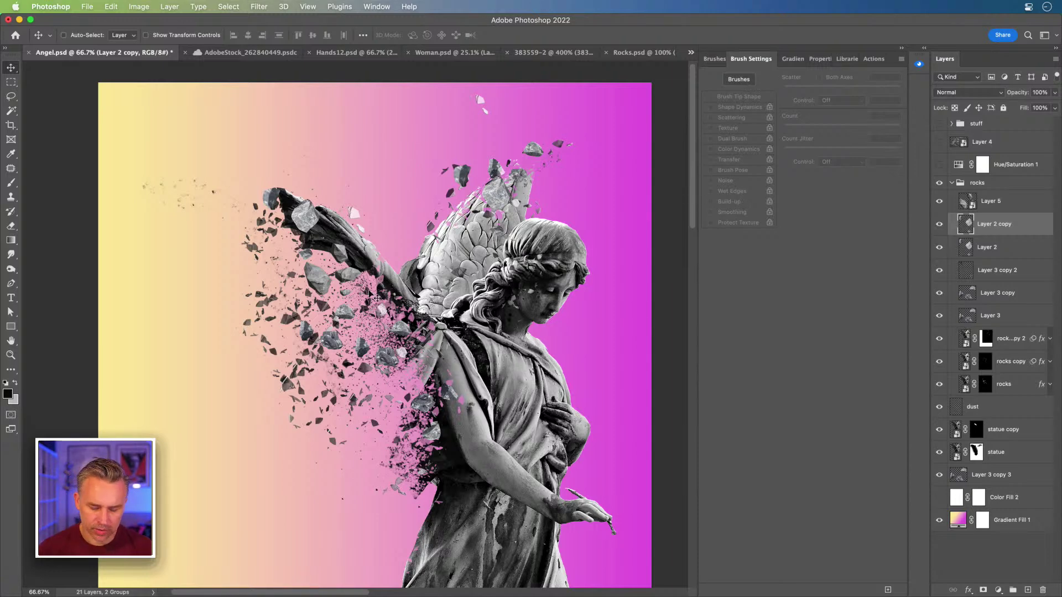
Step: Identify which layers hold the wing debris and select the dust layer
left_click(389, 335, "super")
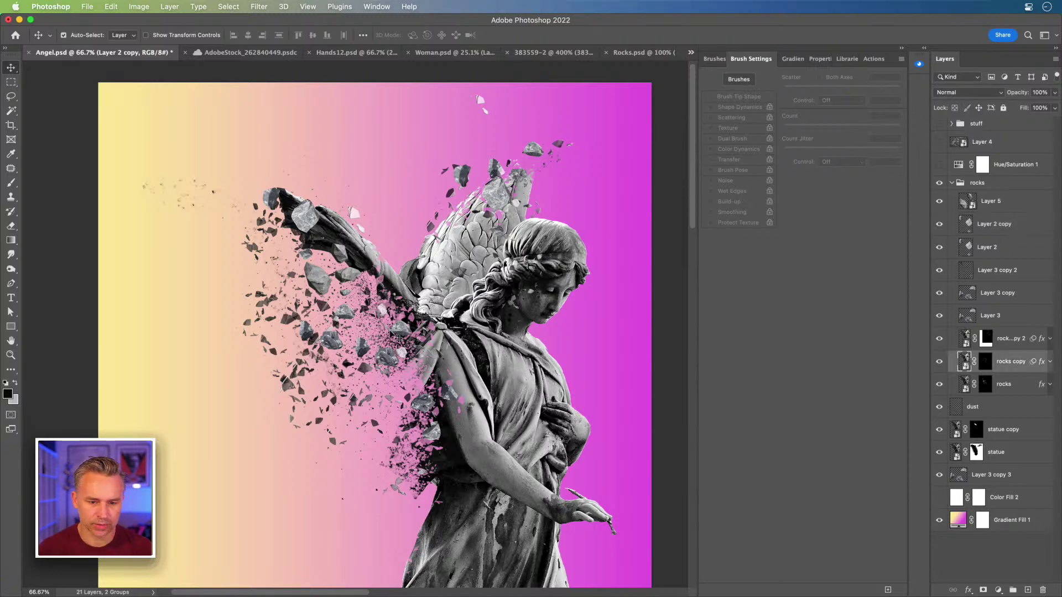
left_click(396, 361, "super")
left_click(343, 277, "super")
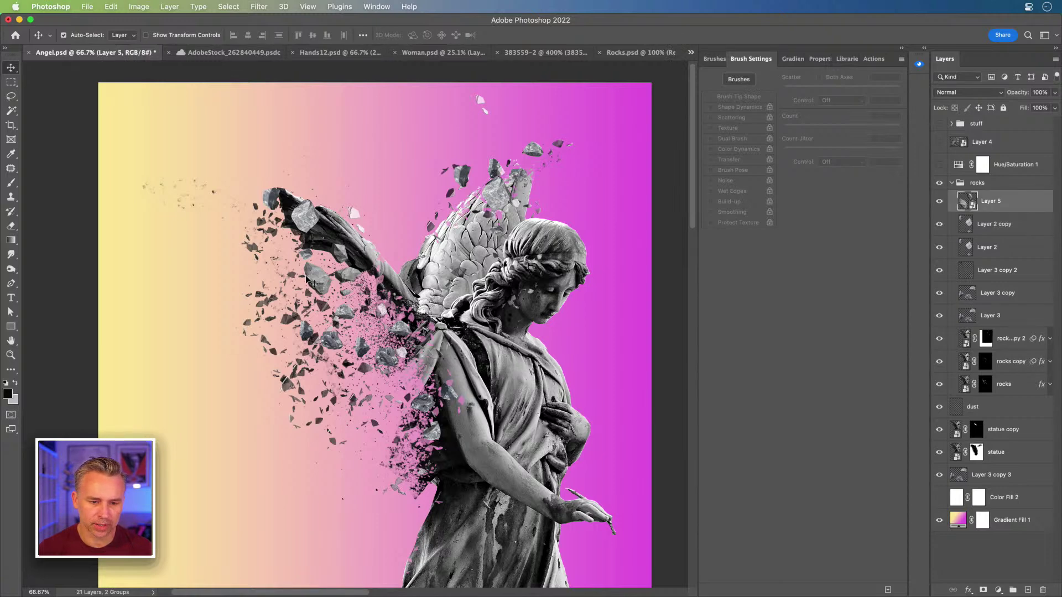
left_click(295, 325, "super")
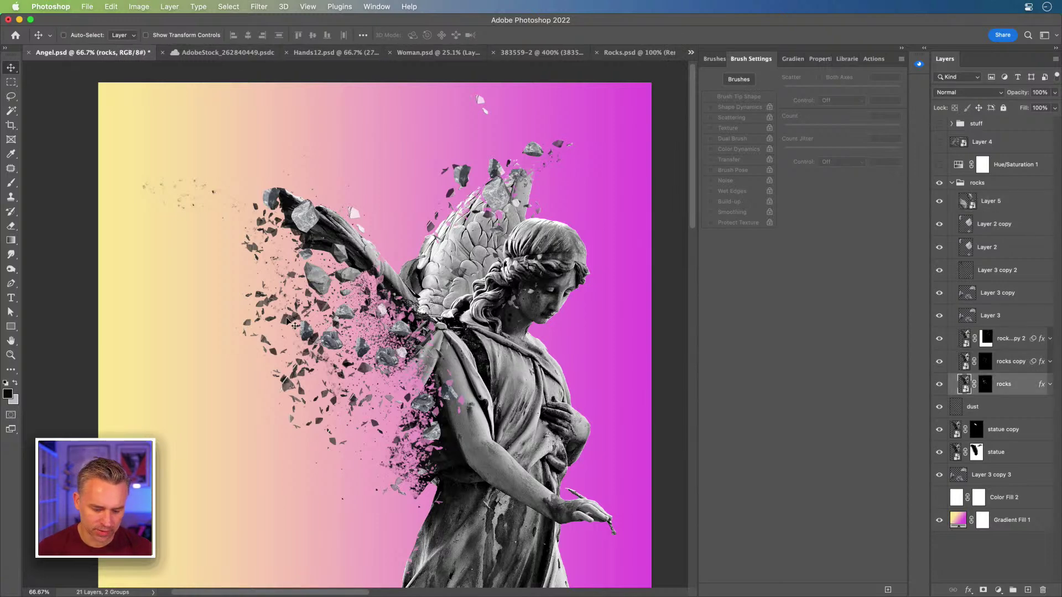
left_click(317, 330, "super")
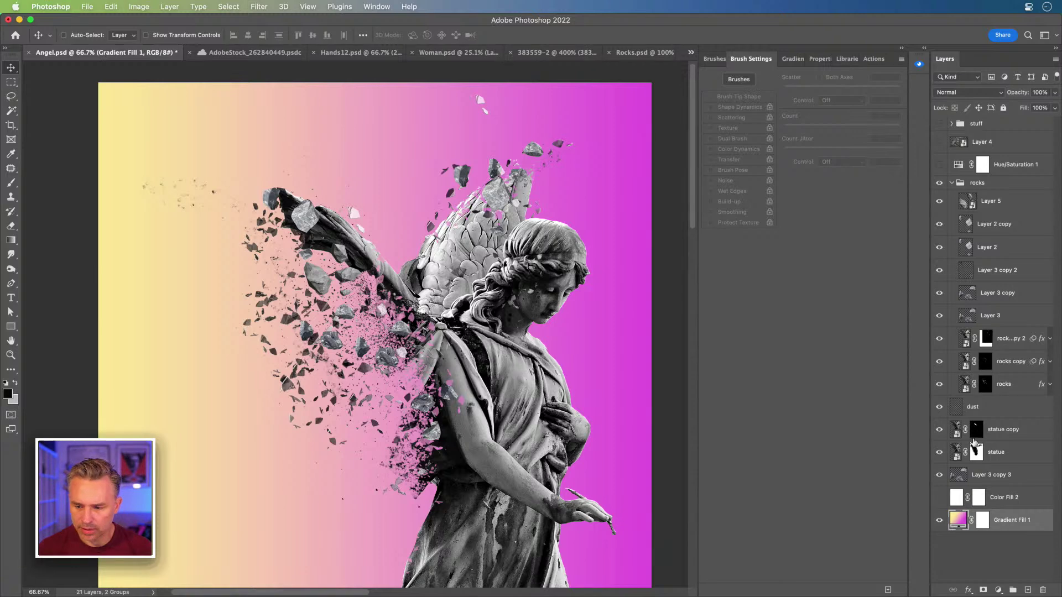
left_click(967, 474)
left_click(961, 408)
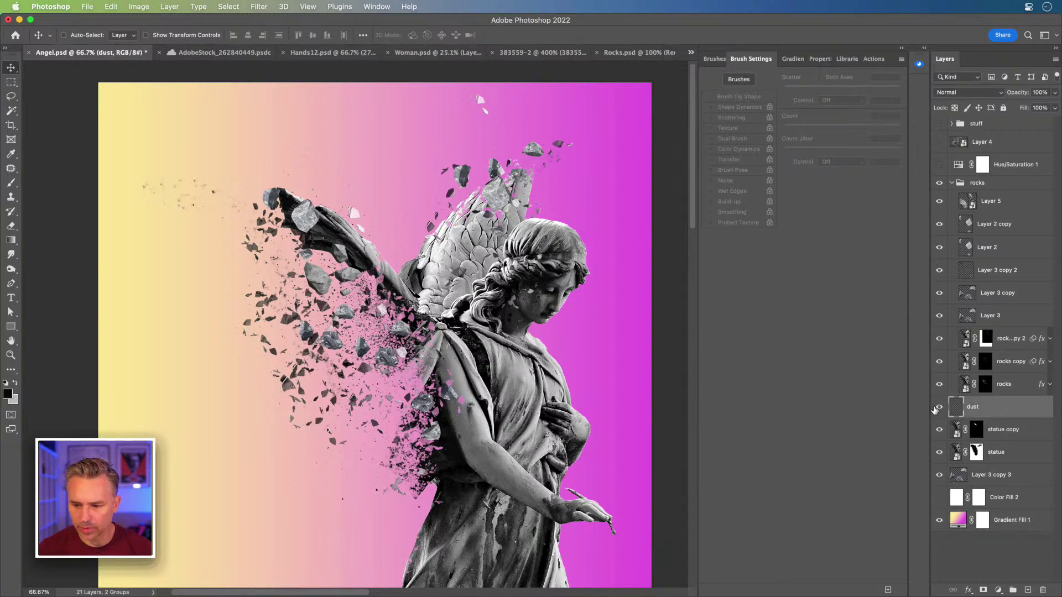
left_click(937, 408)
left_click(938, 408)
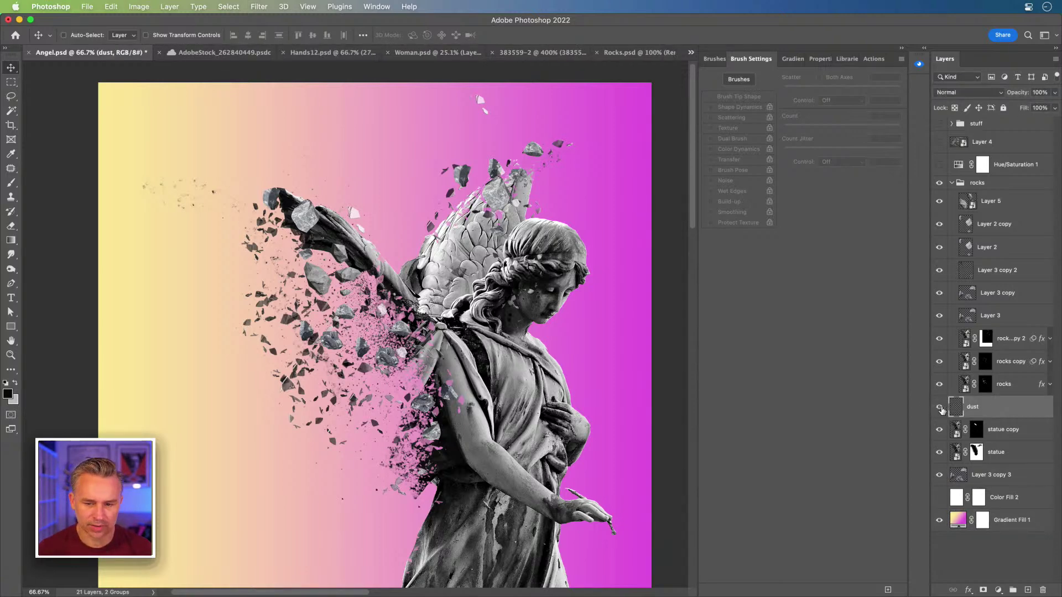
Step: Duplicate the dust layer, shift it up-right over the wings, and scale it to 80.88%
key("super+j")
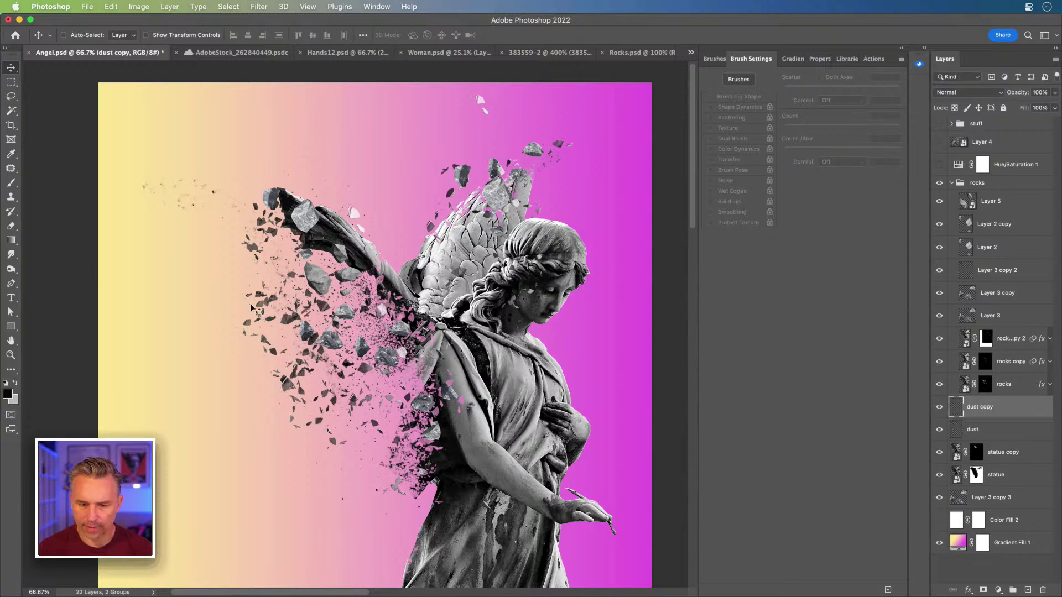
left_click_drag(370, 220, 431, 224)
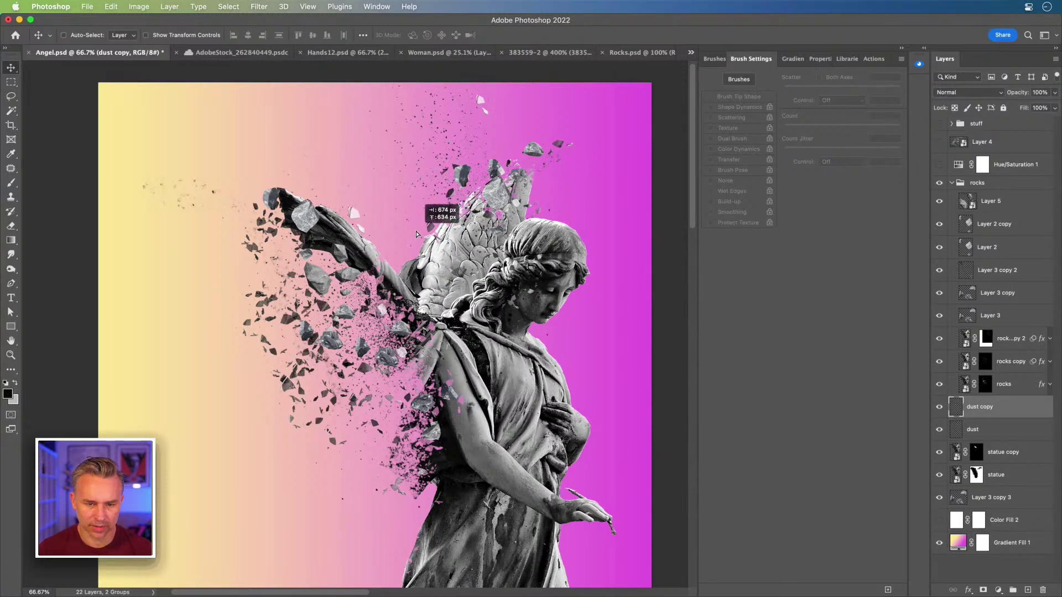
key("super+t")
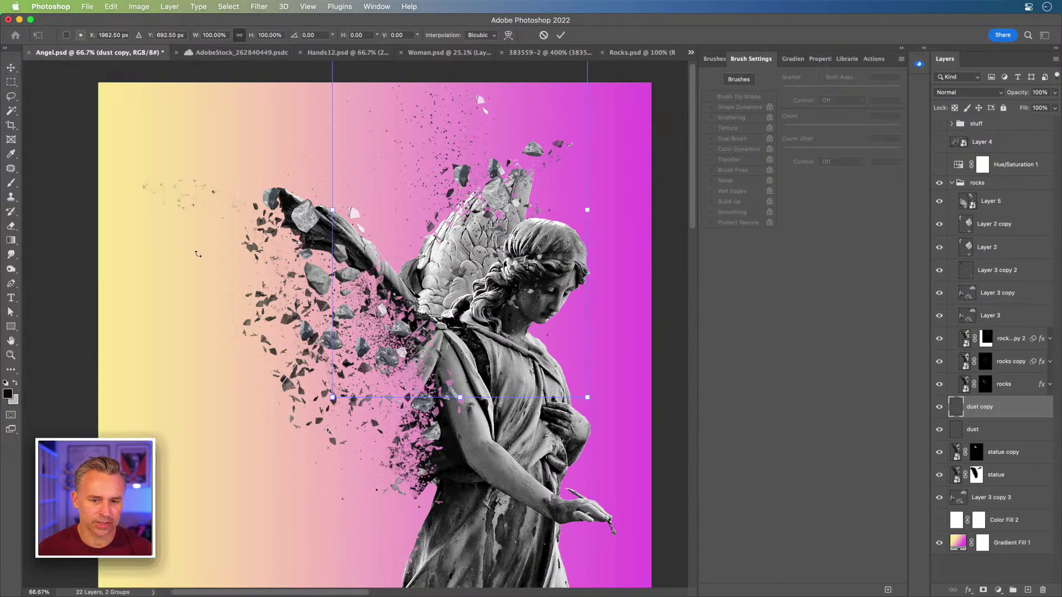
left_click_drag(333, 397, 381, 325)
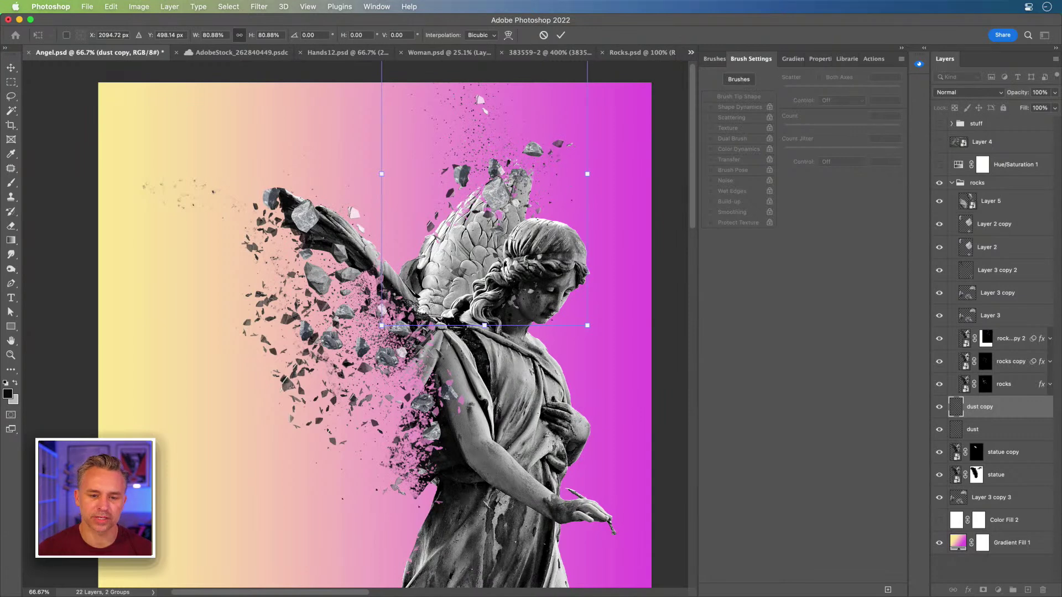
key("Return")
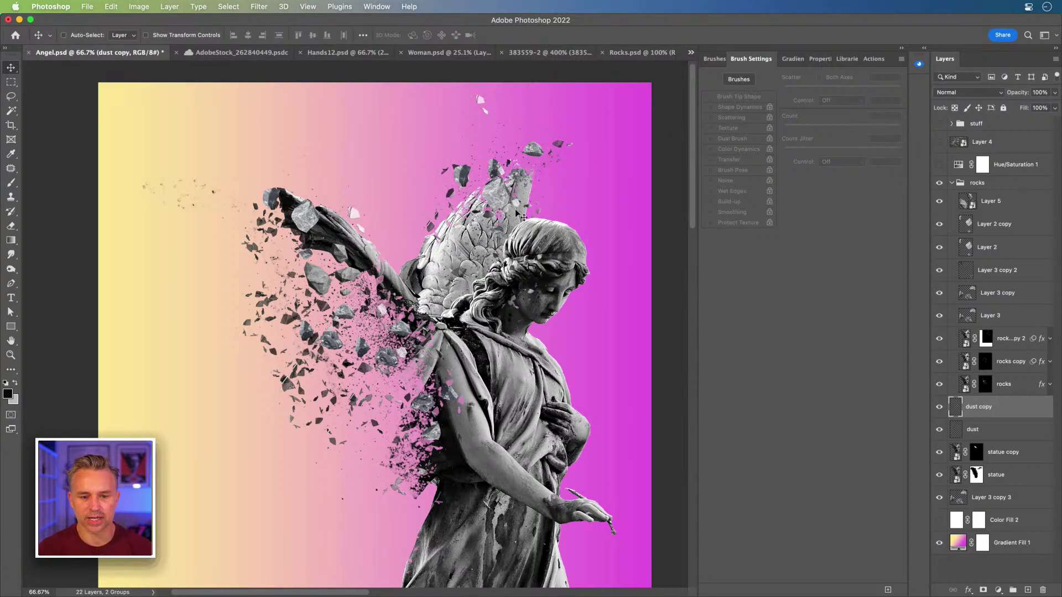
scroll(516, 208, "down", 5)
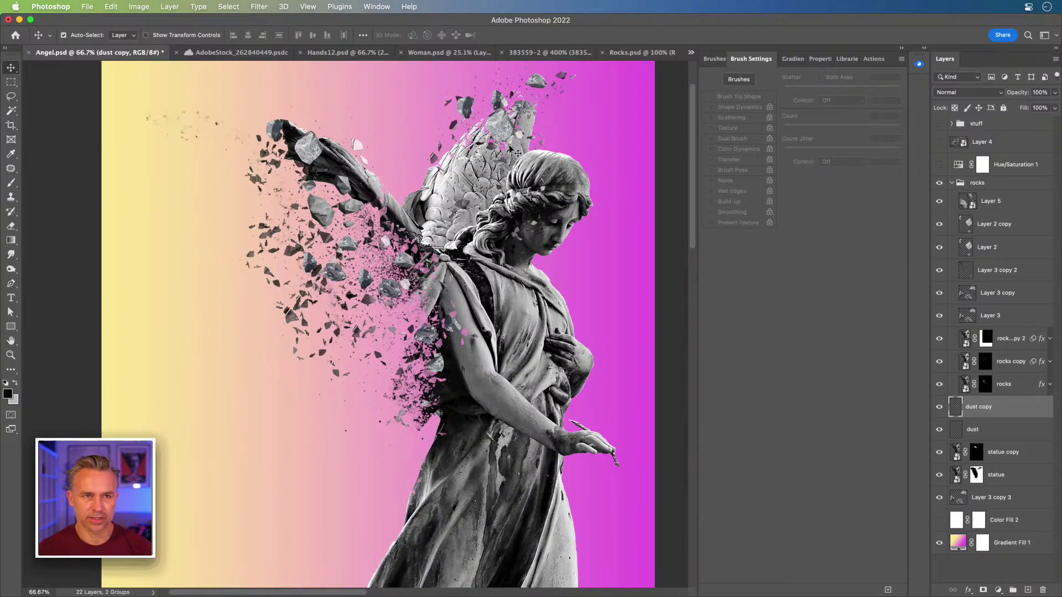
key("super+equal")
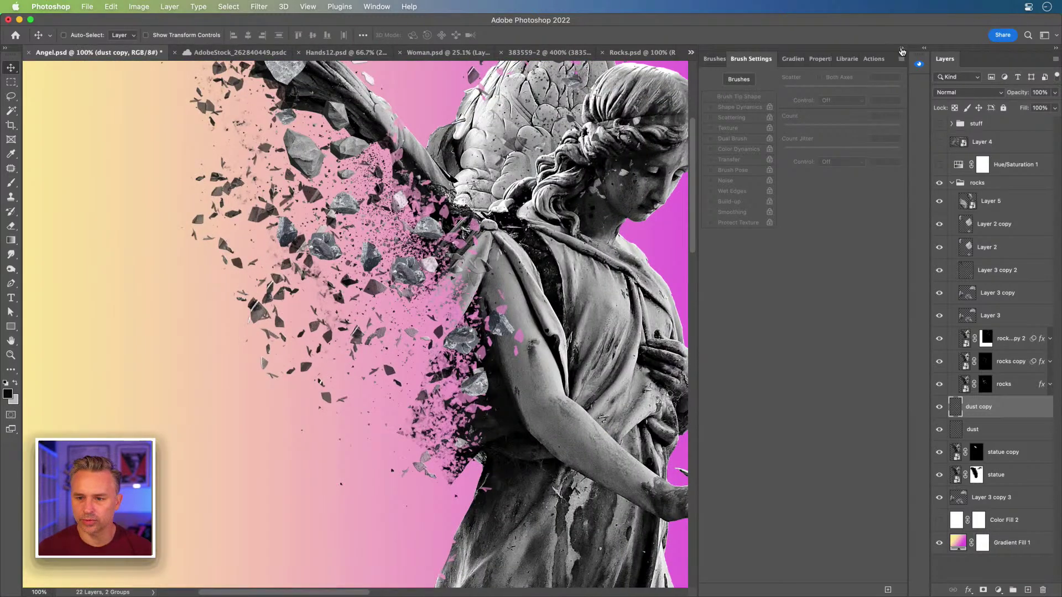
Step: Collapse Brush Settings and select Layer 5, checking which rocks it holds
left_click(902, 49)
mouse_move(567, 295)
left_mouse_down()
mouse_move(496, 383)
mouse_move(542, 381)
left_mouse_up()
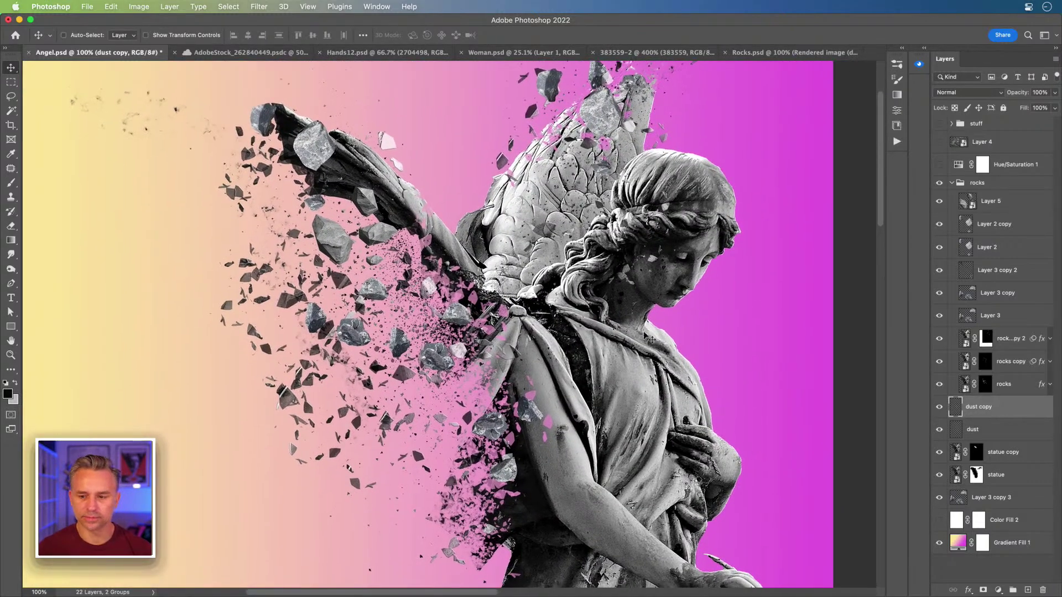
left_click(1005, 208)
left_click(938, 202)
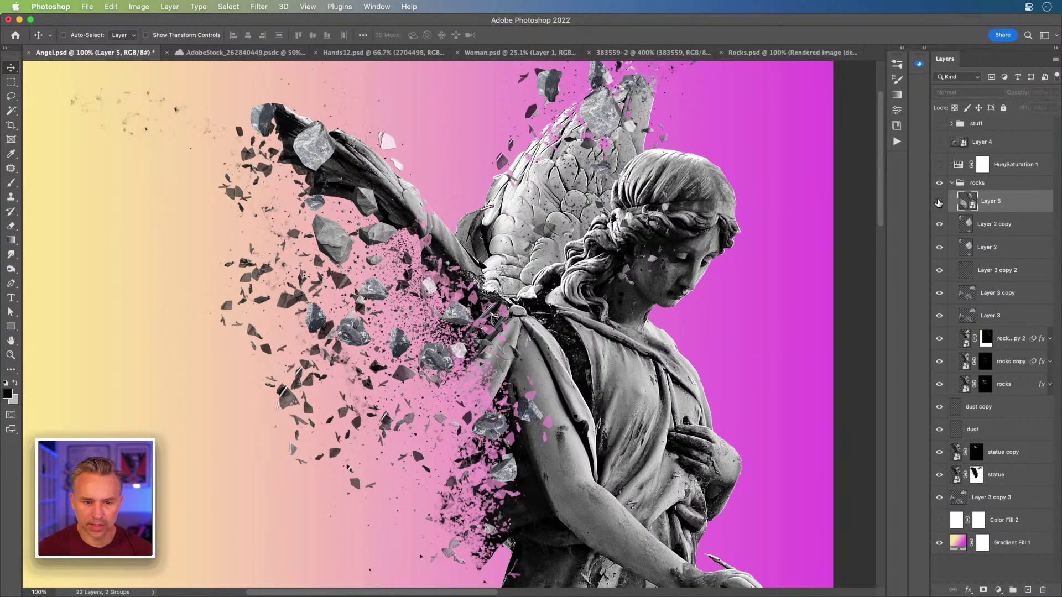
left_click(939, 202)
Step: Duplicate Layer 5 and rotate the copy's rocks to -68.32°
key("super")
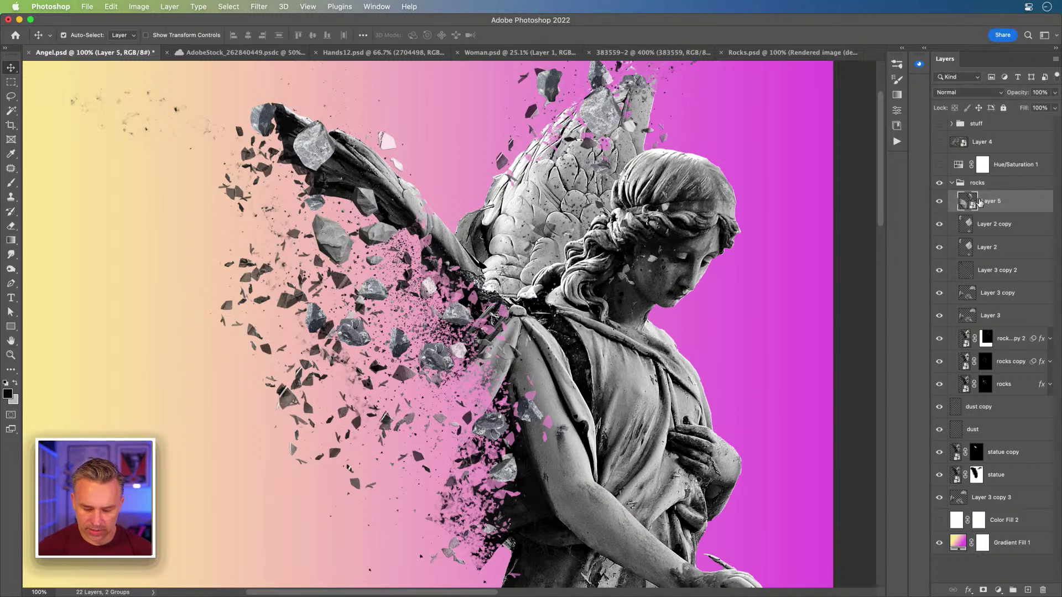
key("super+j")
key("super+t")
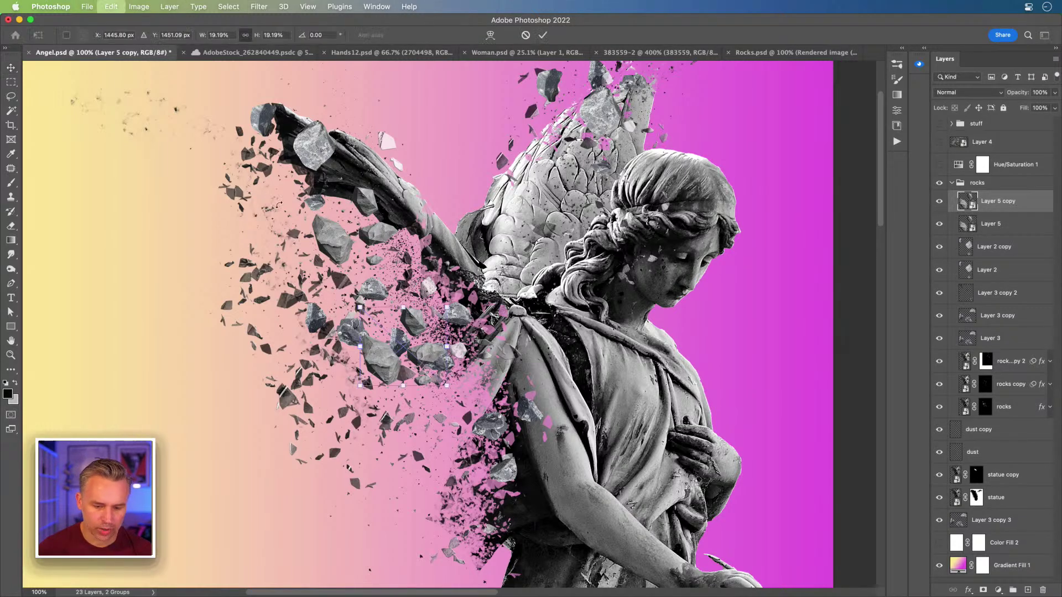
left_click_drag(451, 301, 144, 194)
key("Return")
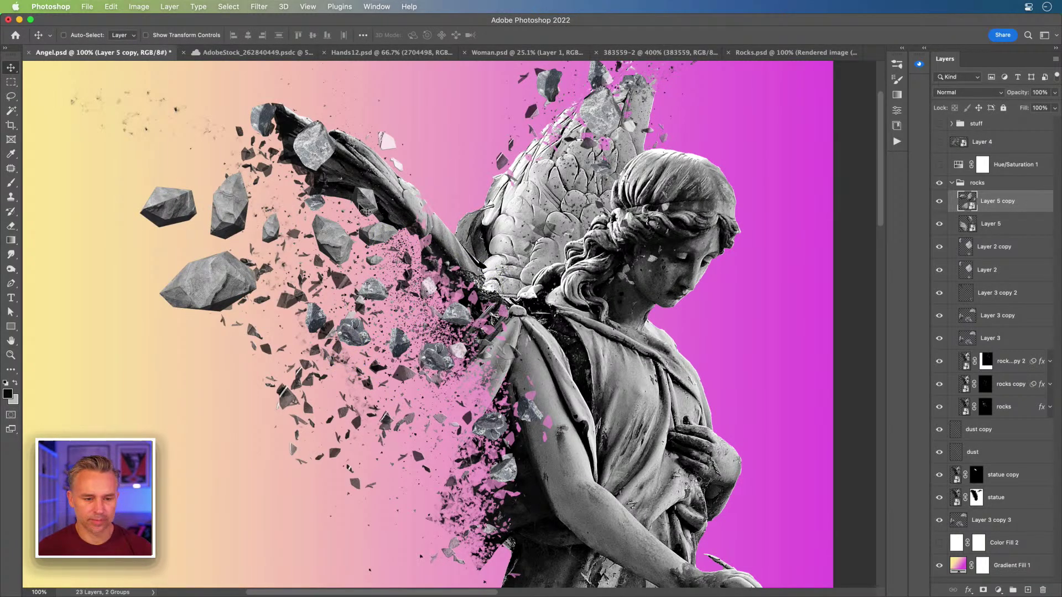
Step: Enlarge the Layer 5 copy rocks to about 82%, then view the Rocks.psd render
key("ctrl+t")
left_click_drag(236, 340, 343, 538)
left_click_drag(435, 247, 500, 215)
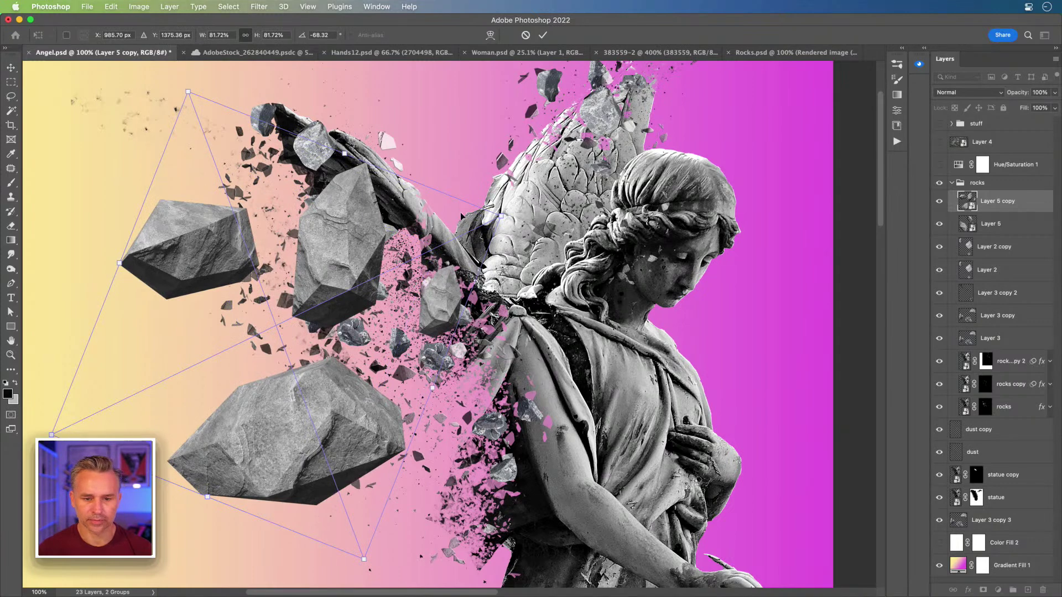
key("Return")
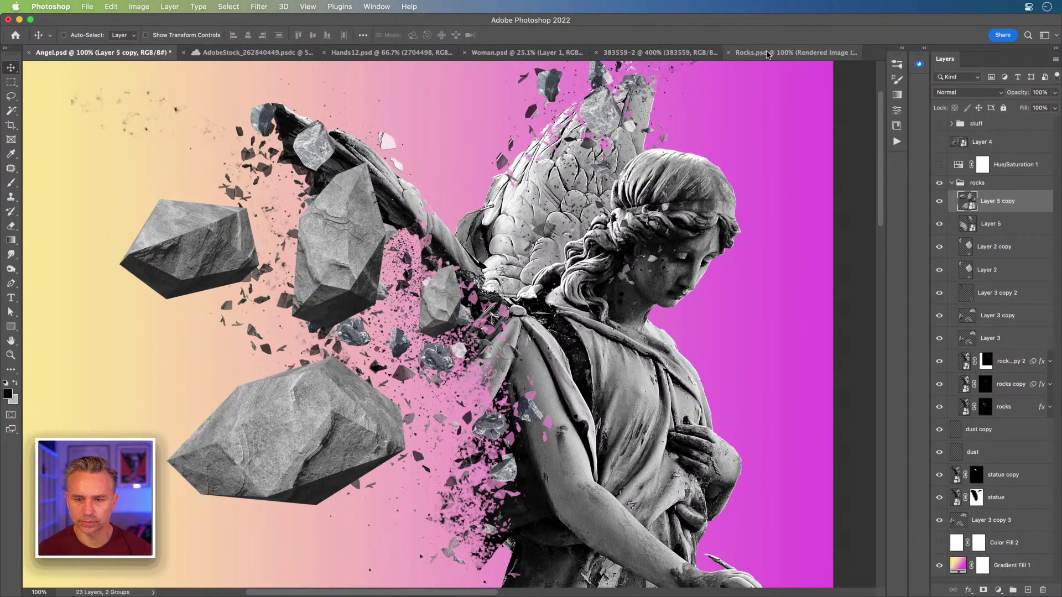
left_click(785, 53)
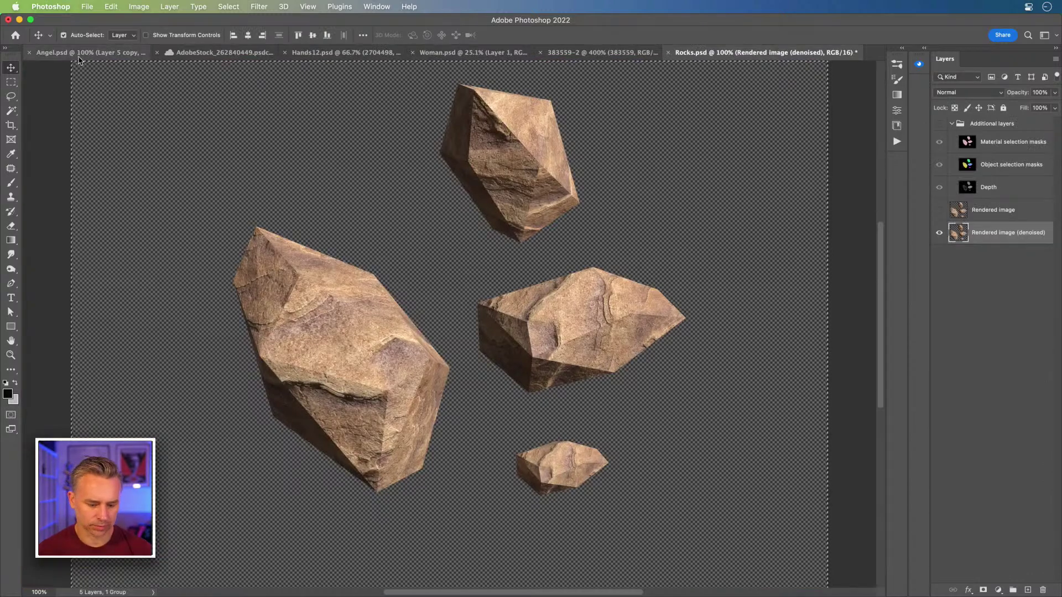
Step: Close Rocks.psd without saving and select Layer 5 copy with Layer 5 hidden
key("super+w")
left_click(497, 242)
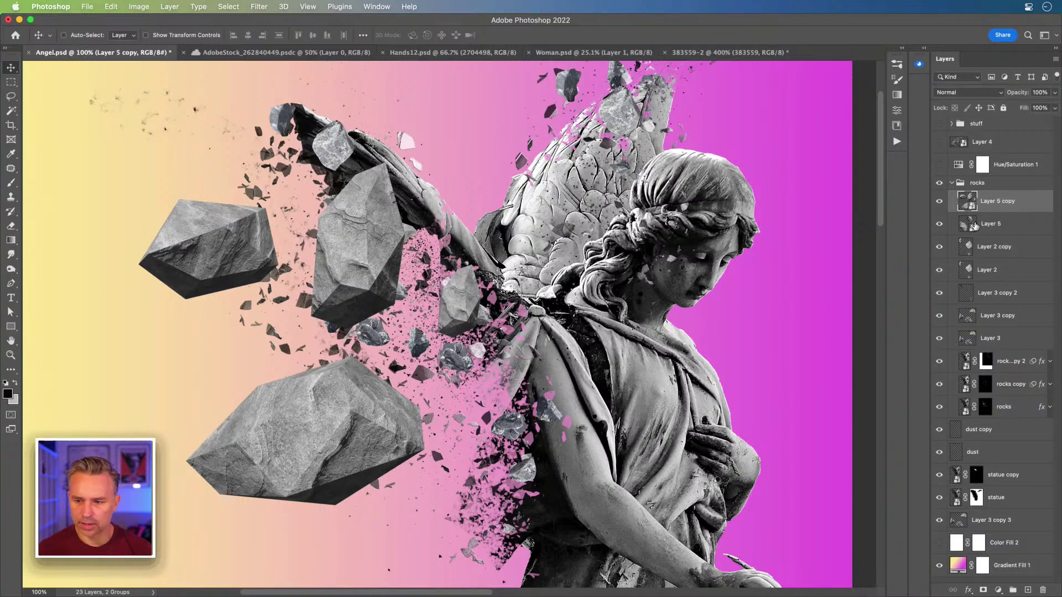
left_click_drag(938, 226, 939, 205)
left_click(964, 247)
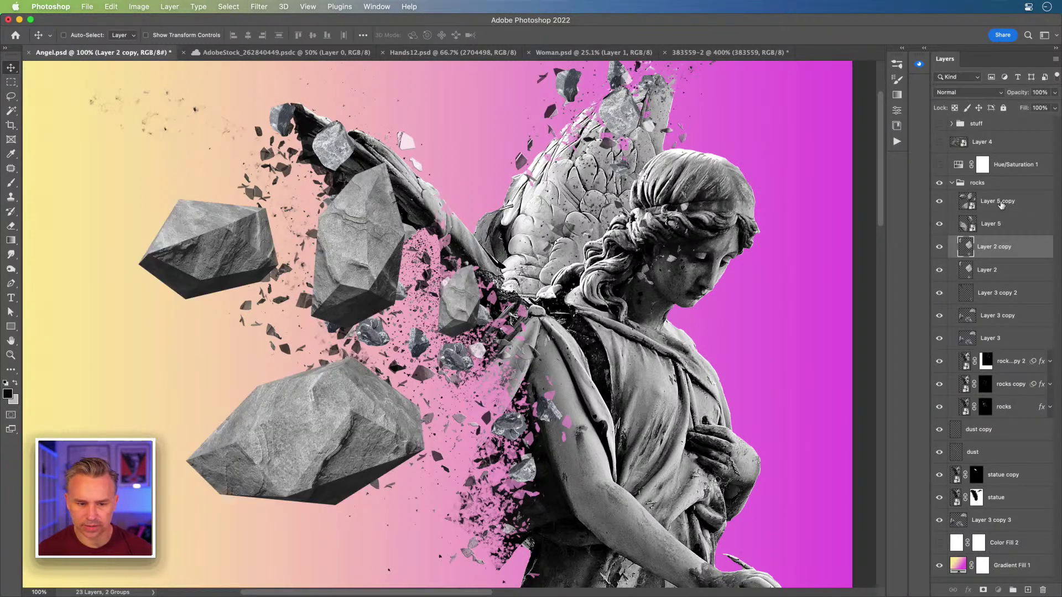
left_click(997, 202)
left_click(938, 224)
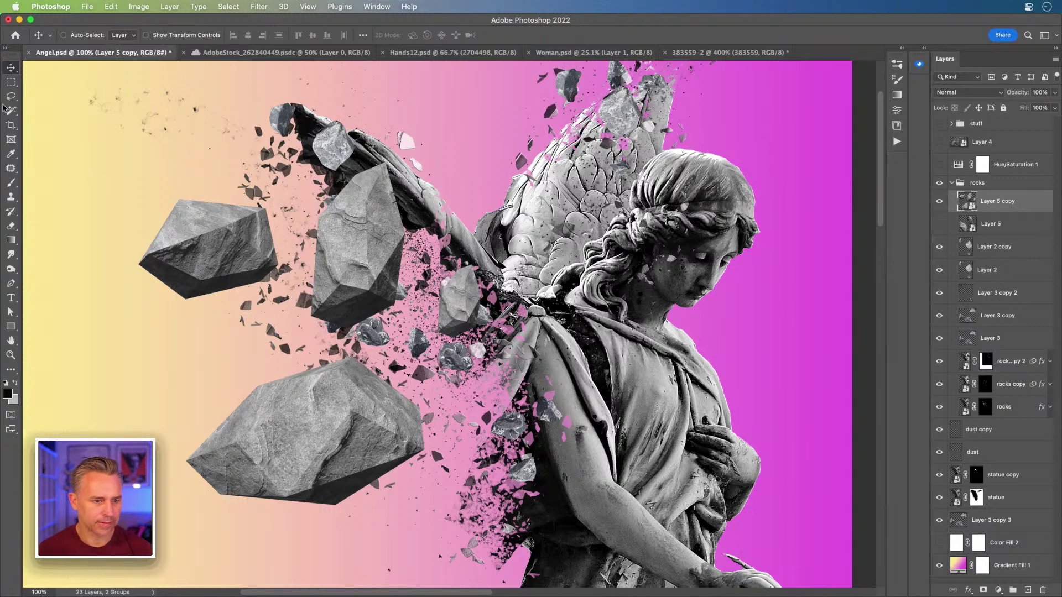
Step: Rasterize Layer 5 copy and lasso the small rock near the wing onto its own layer
key("l")
right_click(999, 199)
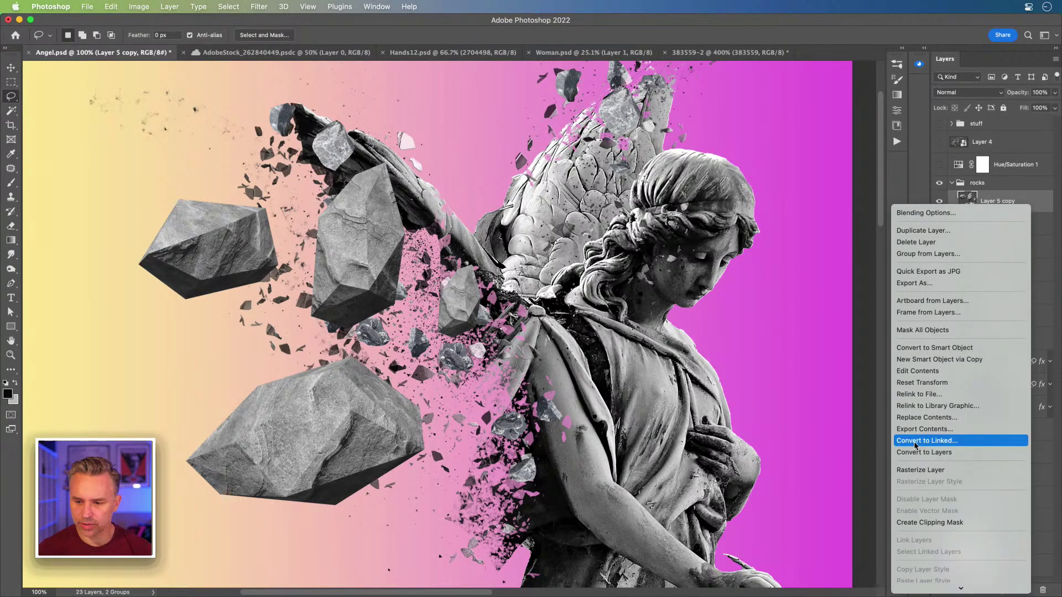
left_click(934, 471)
mouse_move(444, 256)
left_mouse_down()
mouse_move(500, 267)
mouse_move(503, 360)
mouse_move(428, 351)
mouse_move(417, 296)
left_mouse_up()
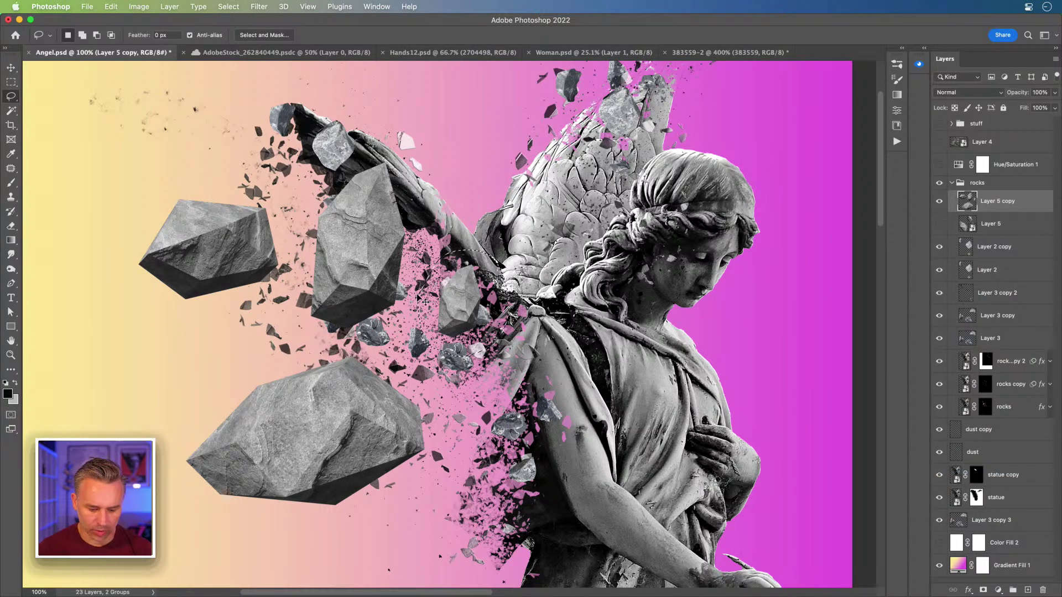
key("Delete")
key("super+d")
key("super+v")
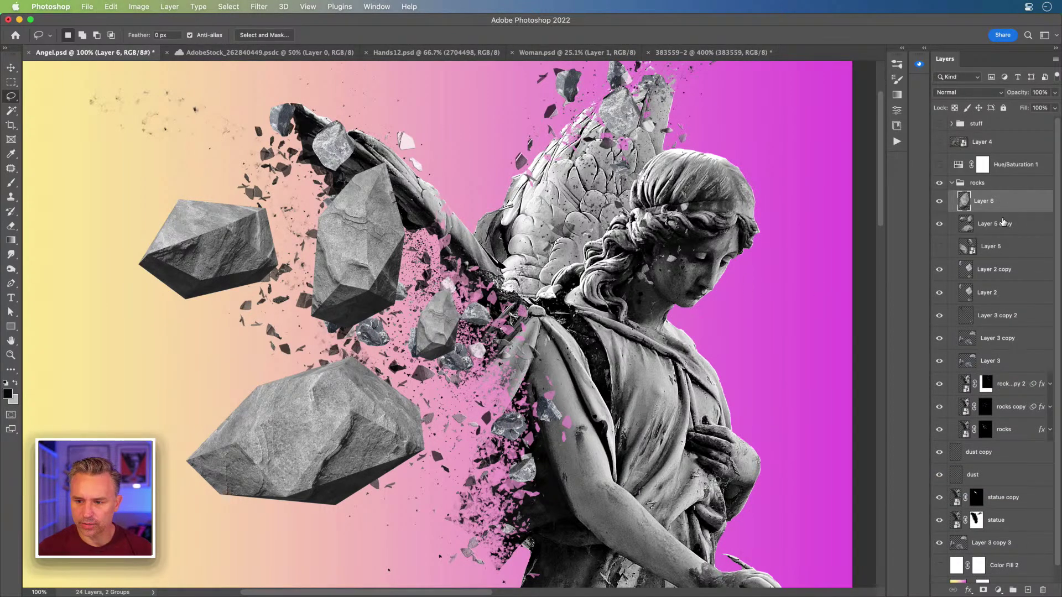
Step: Cut the rock near the upper wing from Layer 5 copy onto new Layer 7
left_click(1001, 222)
left_click_drag(288, 152, 415, 143)
mouse_move(436, 282)
left_mouse_down()
mouse_move(387, 329)
mouse_move(302, 326)
mouse_move(314, 197)
left_mouse_up()
key("super+x")
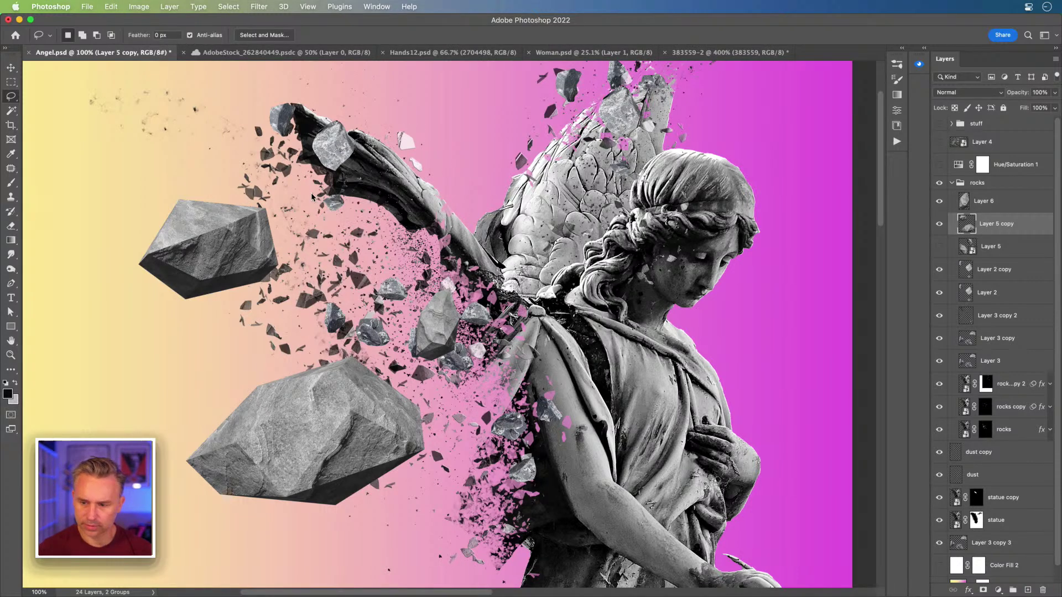
key("super+v")
Step: Convert Layer 5 copy and Layer 7 to smart objects, keeping Layers 6 and 7 visible
left_click(994, 247)
left_click(939, 223)
left_click(939, 201)
mouse_move(177, 322)
left_mouse_down()
mouse_move(198, 128)
mouse_move(120, 331)
mouse_move(172, 333)
left_mouse_up()
key("super+x")
key("super+shift+o")
left_click(938, 201)
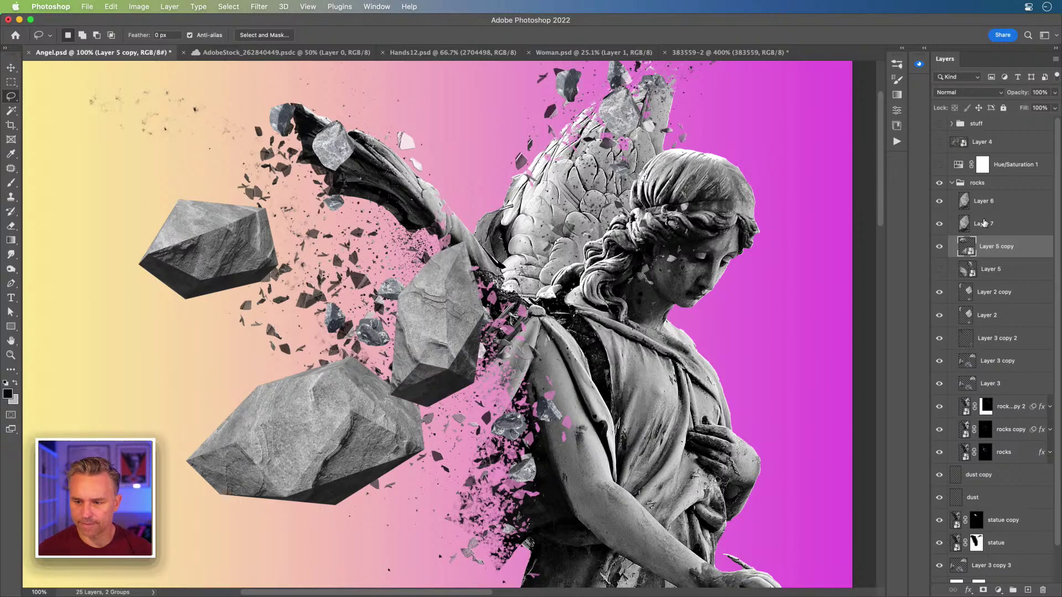
left_click(984, 224)
key("super+shift+o")
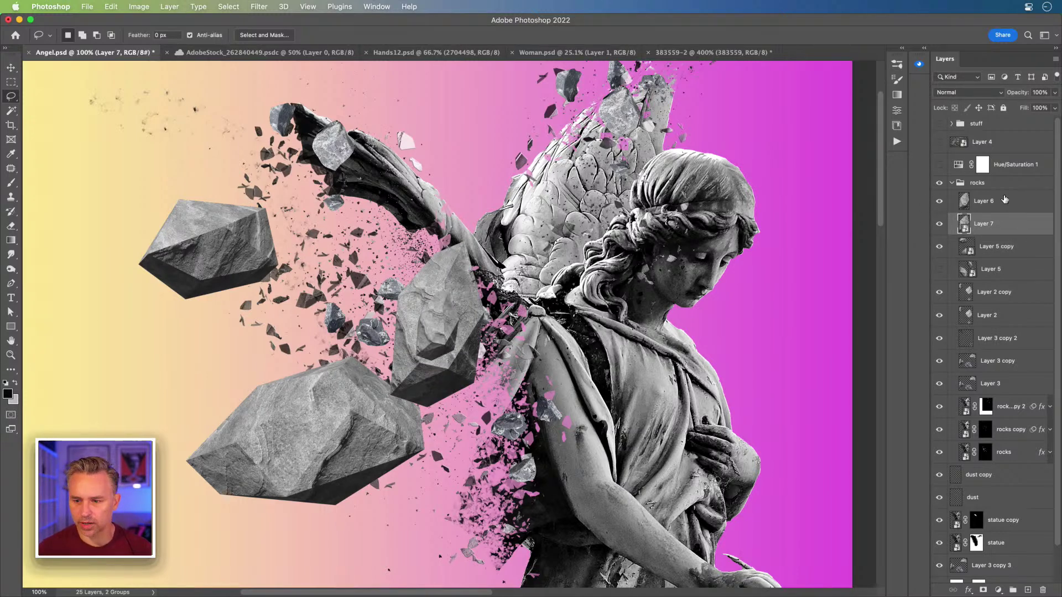
Step: Move Layer 5 copy to the top of the rocks group, shift its rocks up, and rotate them counter-clockwise
left_click(1011, 246)
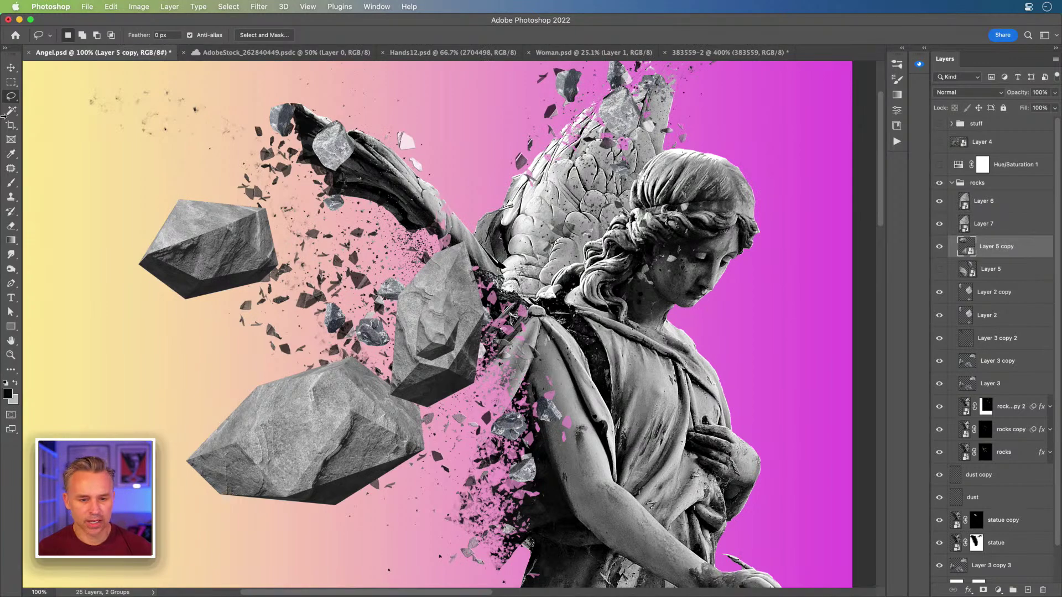
left_click(10, 68)
left_click_drag(978, 245, 979, 191)
left_click_drag(314, 447, 268, 370)
key("ctrl+t")
left_click_drag(86, 117, 44, 240)
key("Return")
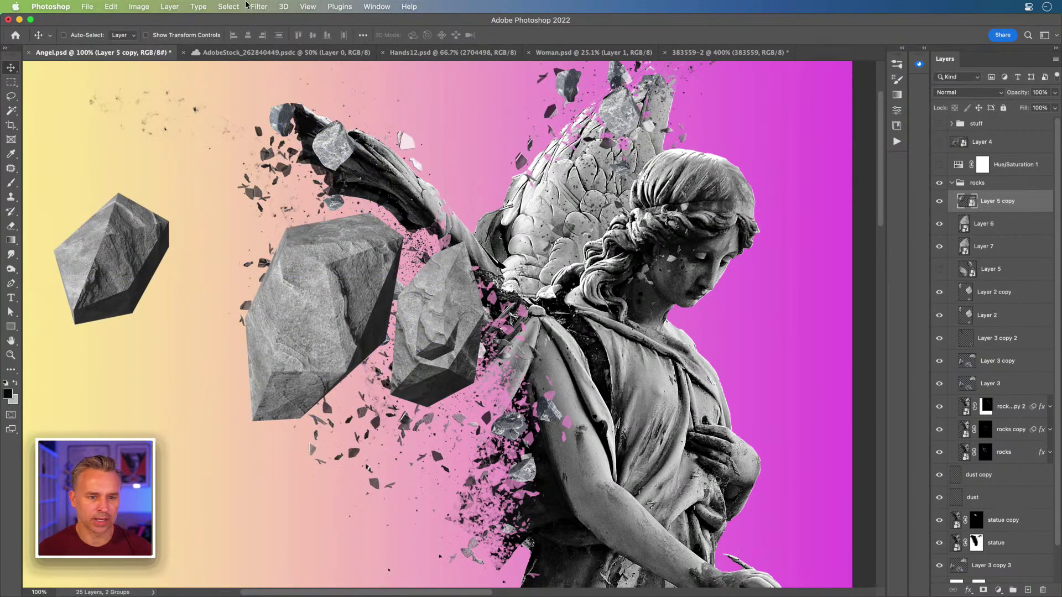
left_click(258, 6)
Step: Apply a 31.7 px Gaussian Blur smart filter to the Layer 5 copy rocks
mouse_move(273, 149)
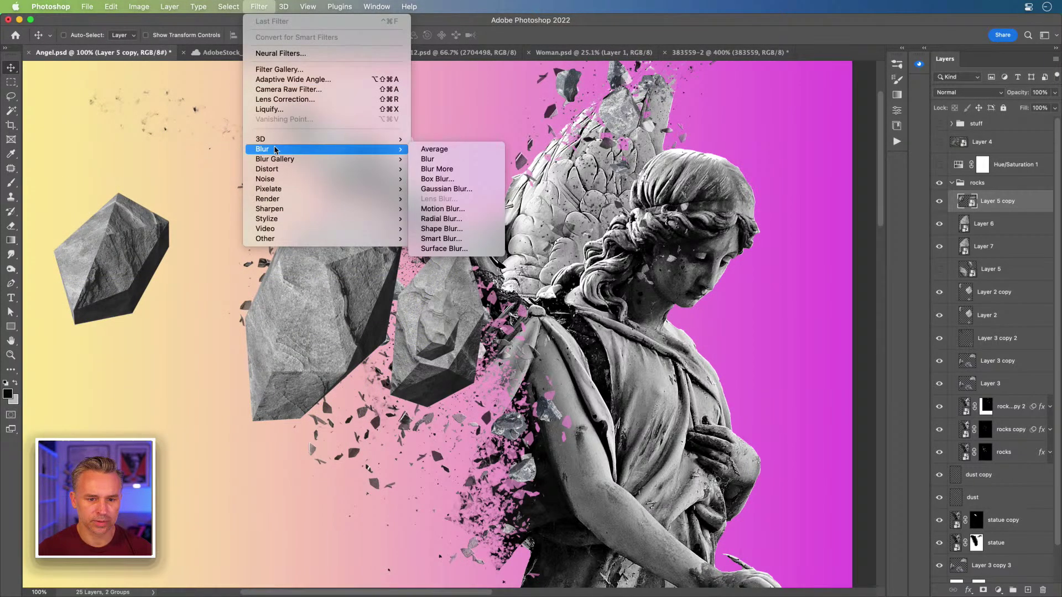
left_click(446, 189)
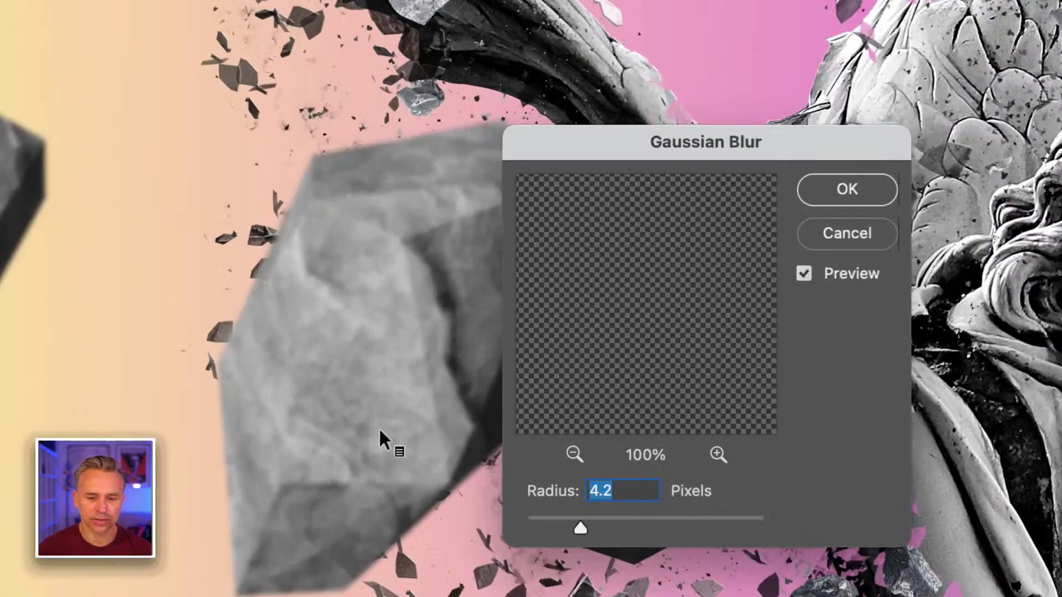
left_click(620, 520)
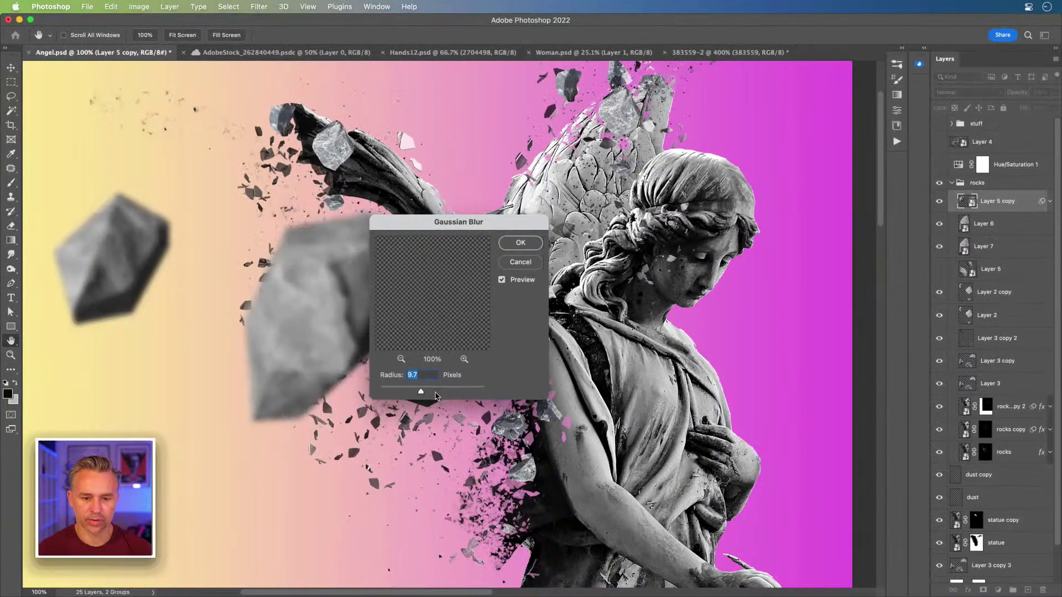
left_click(436, 396)
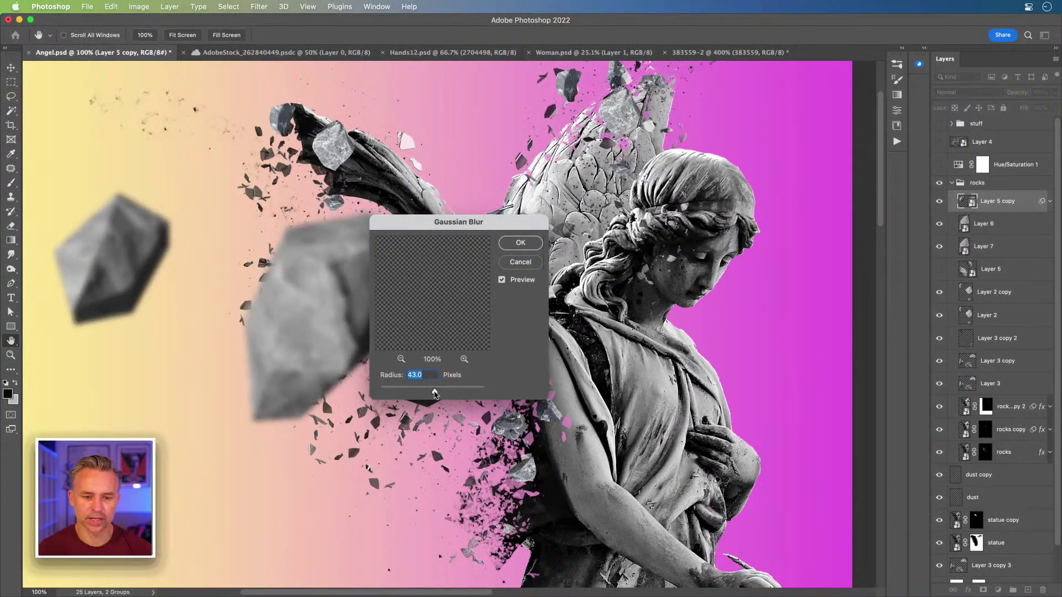
left_click_drag(419, 224, 618, 239)
left_click_drag(618, 410, 622, 407)
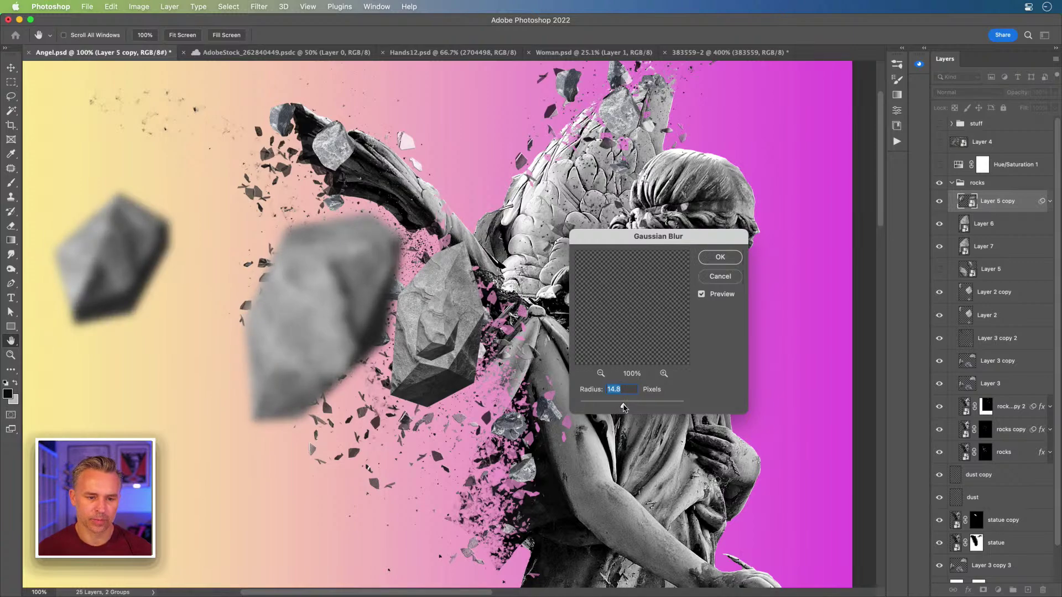
key("Return")
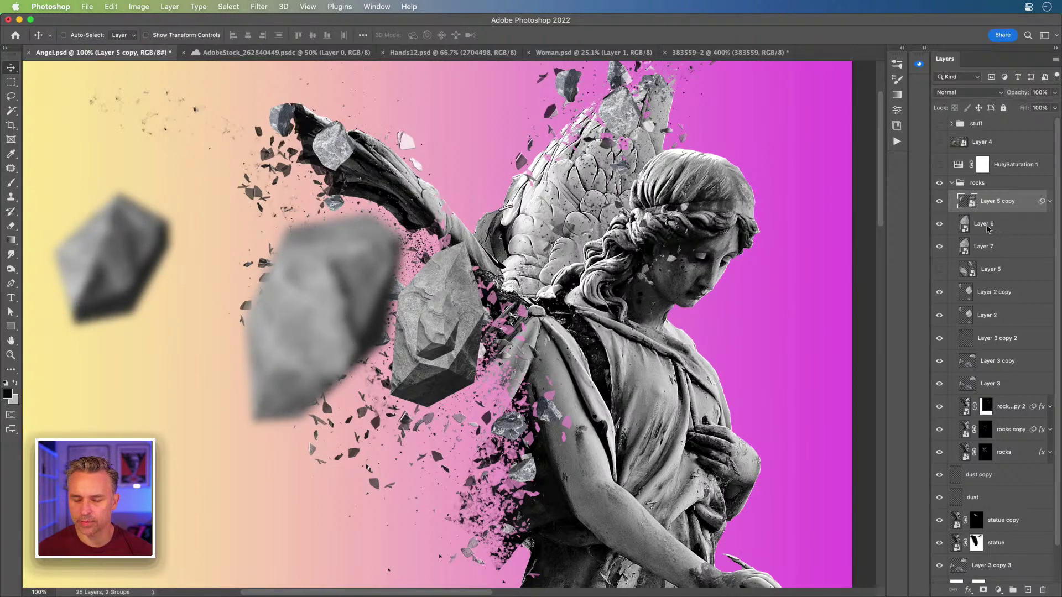
Step: Copy the Gaussian Blur smart filter onto Layer 6 and review its settings
left_click(986, 229)
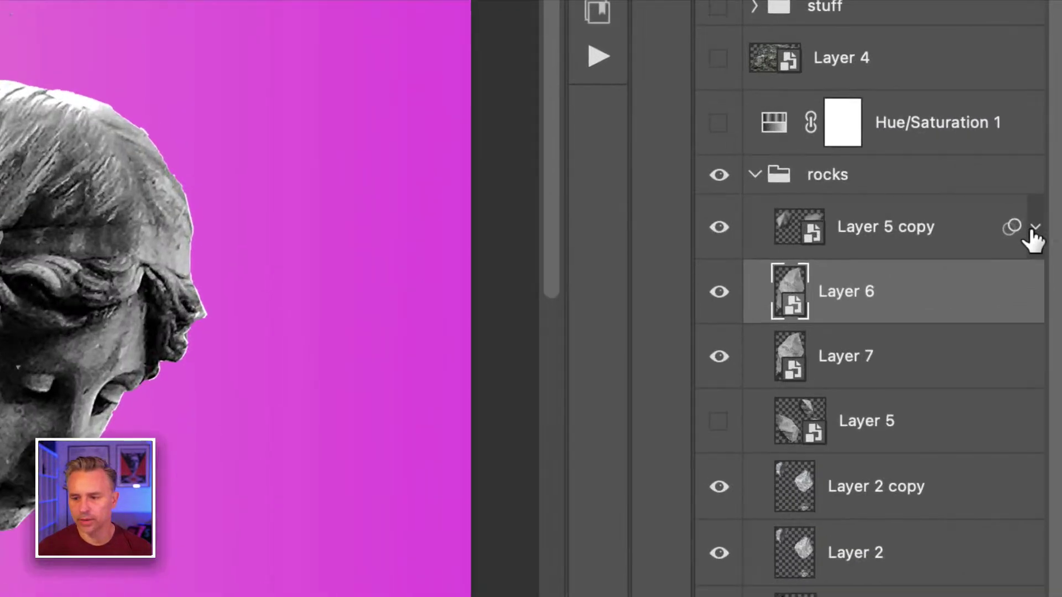
left_click(1049, 202)
left_click_drag(896, 340, 899, 396)
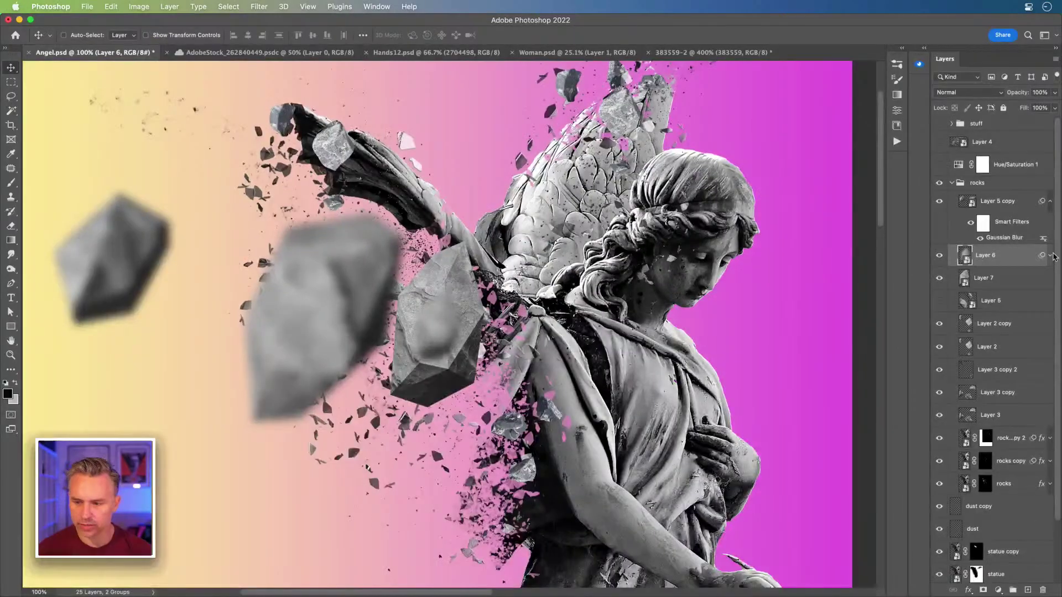
left_click(1050, 256)
double_click(1004, 292)
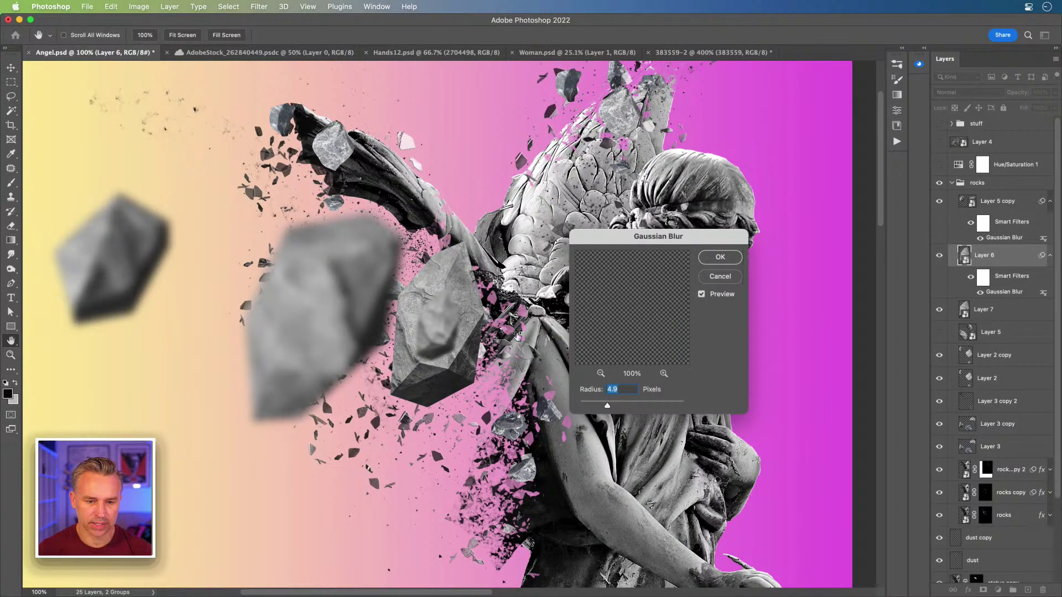
key("Return")
Step: Move the small Layer 6 rock up beside the wing and rotate it
left_click_drag(446, 322, 267, 238)
key("super+t")
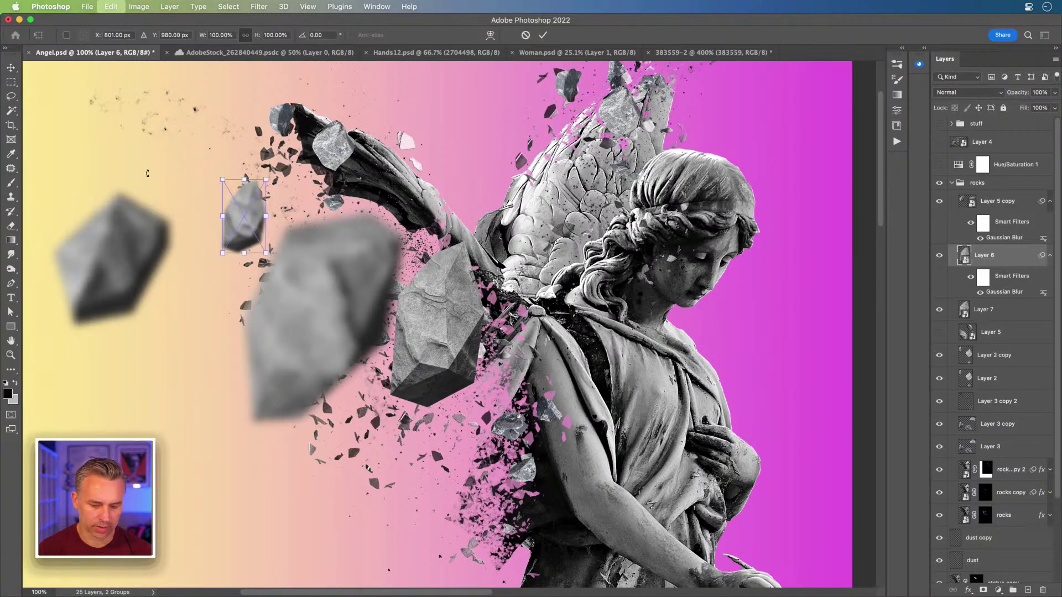
left_click_drag(170, 166, 319, 167)
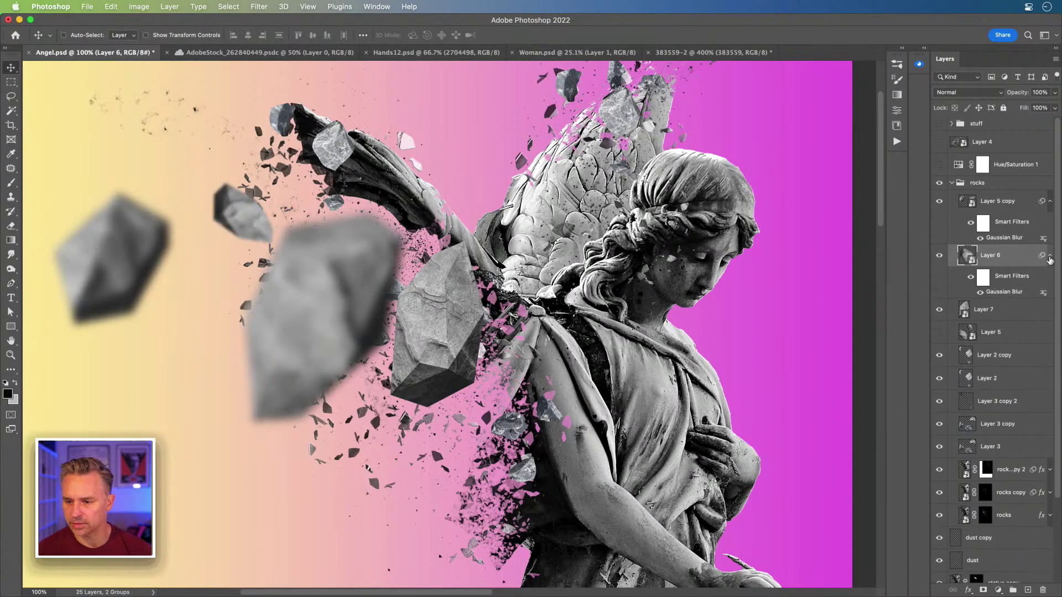
left_click(1049, 257)
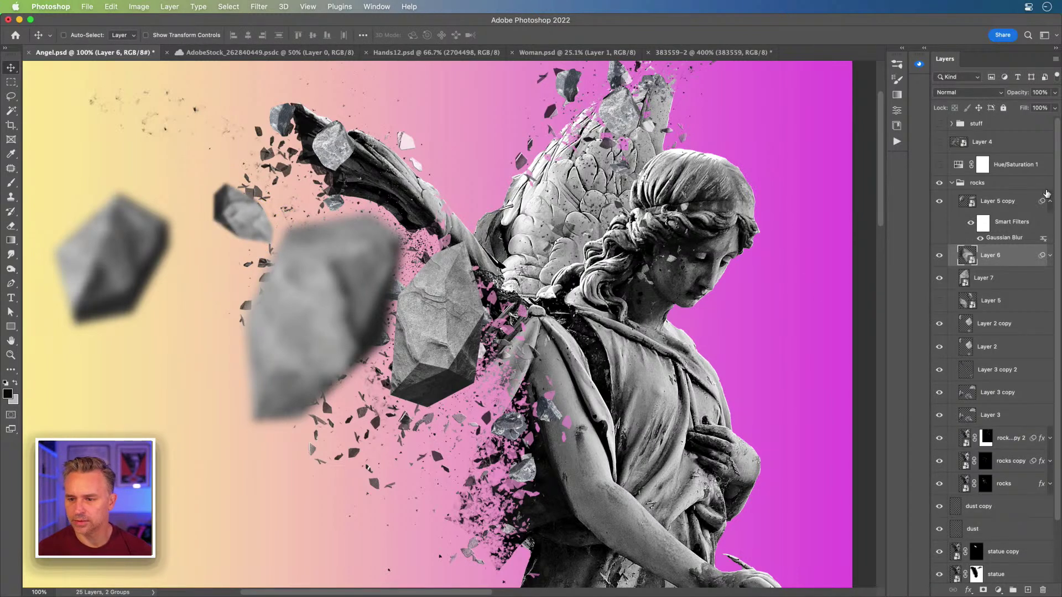
left_click(1050, 202)
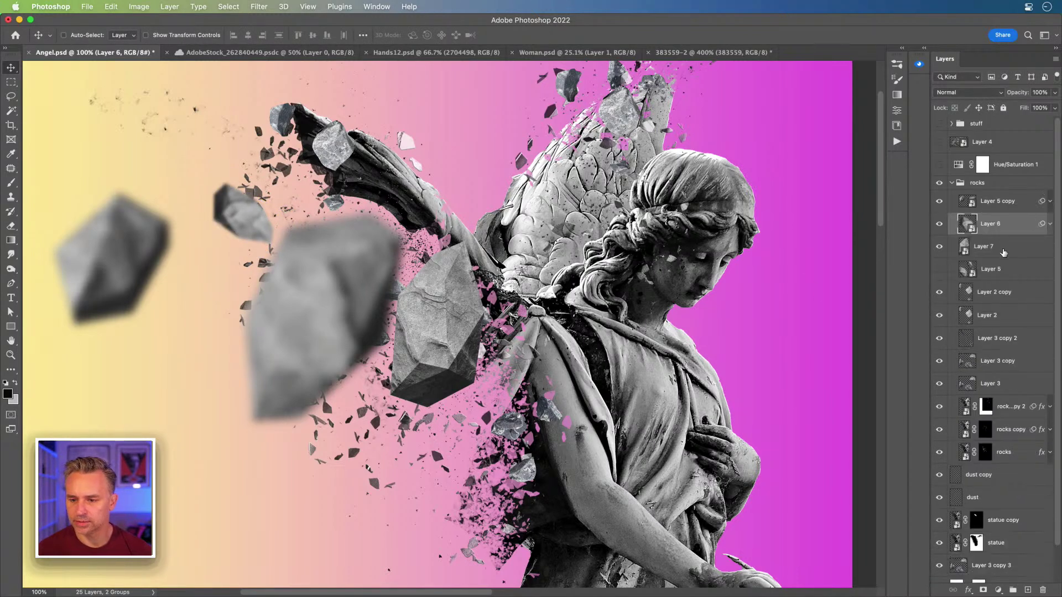
Step: Move the Gaussian Blur smart filter from Layer 6 onto Layer 7
left_click(1049, 225)
left_click_drag(1000, 265, 1003, 282)
left_click(1050, 247)
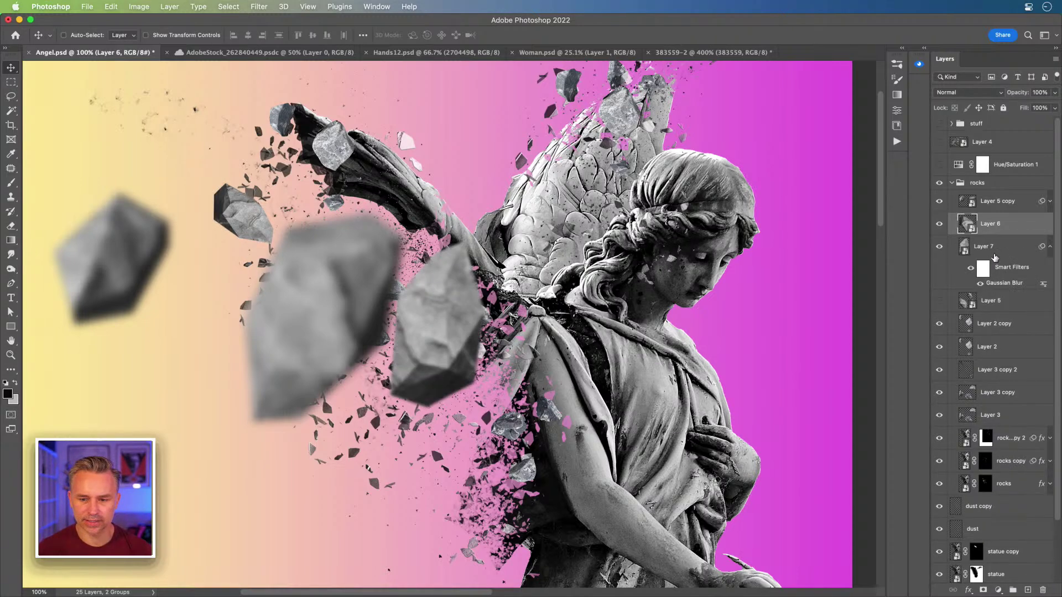
left_click(990, 247)
left_click(939, 247)
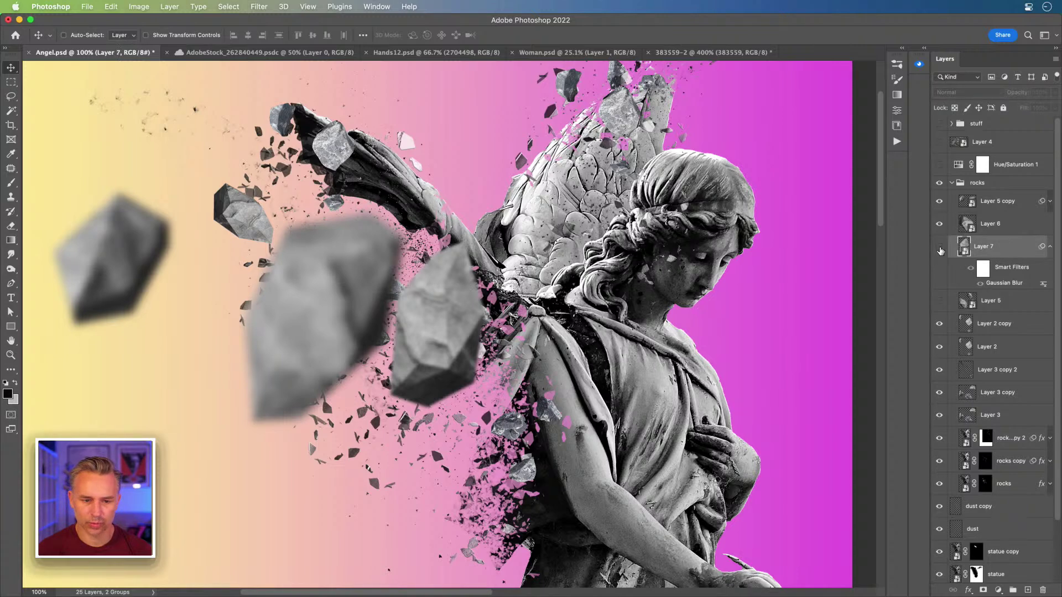
left_click(939, 247)
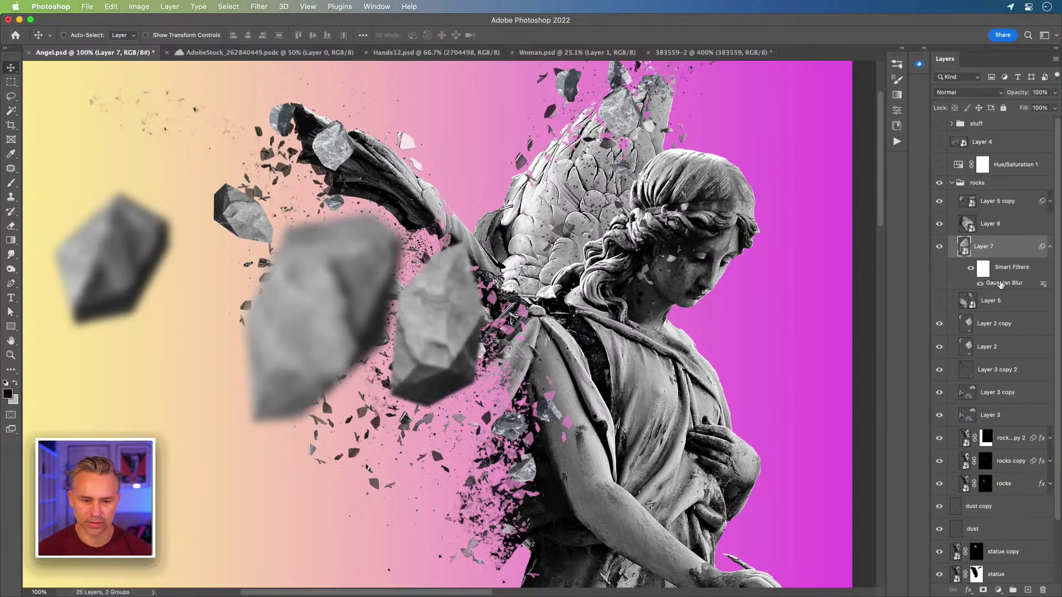
Step: Rotate the Layer 7 rock about 57°, move it up-left, and set its blur to 3.7 px
key("ctrl+t")
left_click_drag(362, 227, 474, 220)
left_click_drag(459, 310, 435, 276)
key("Return")
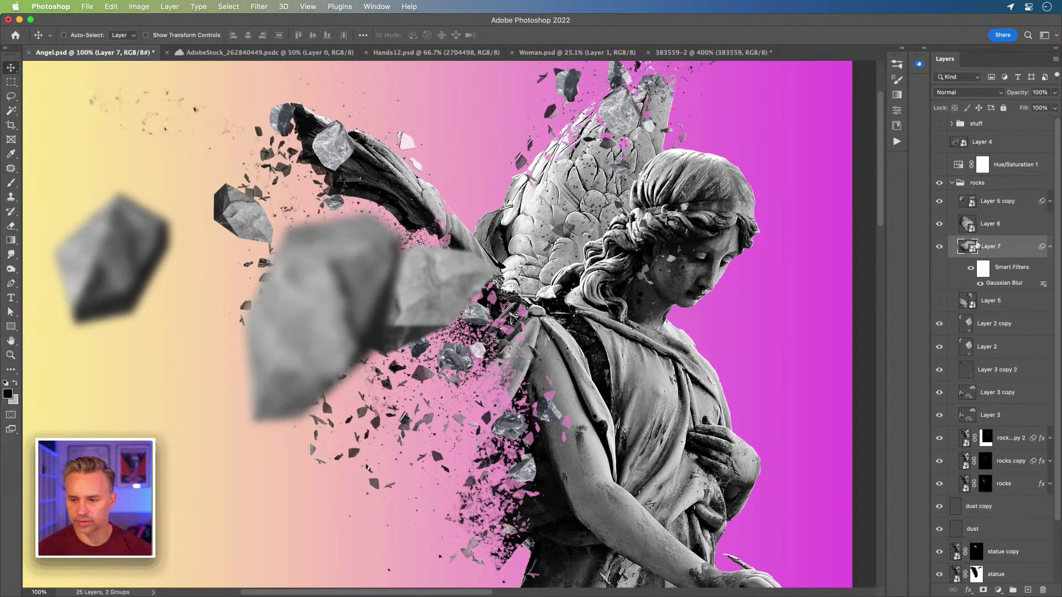
double_click(1000, 283)
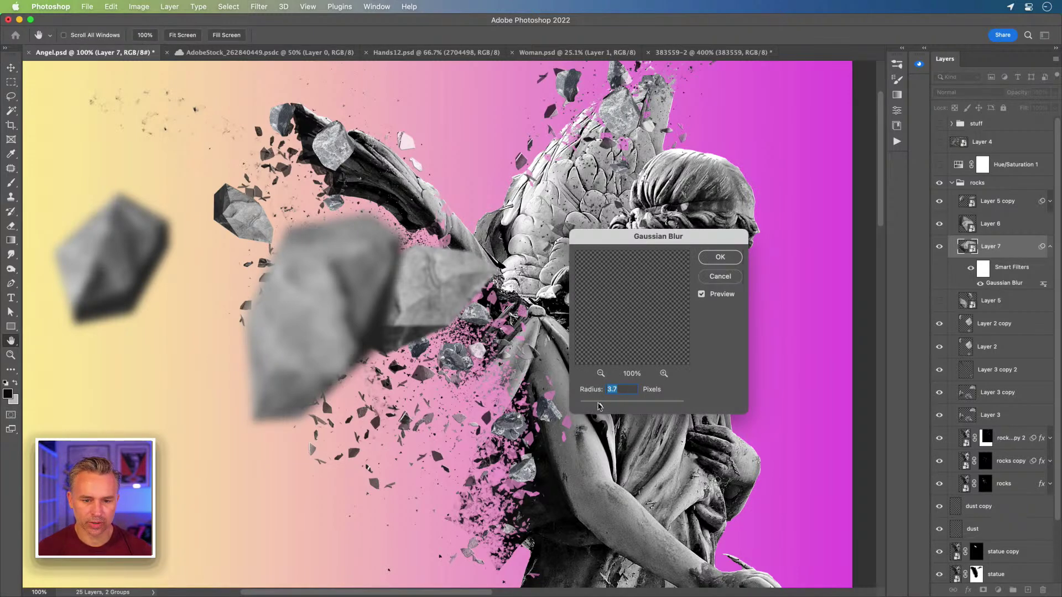
key("Return")
left_click(329, 295, "super")
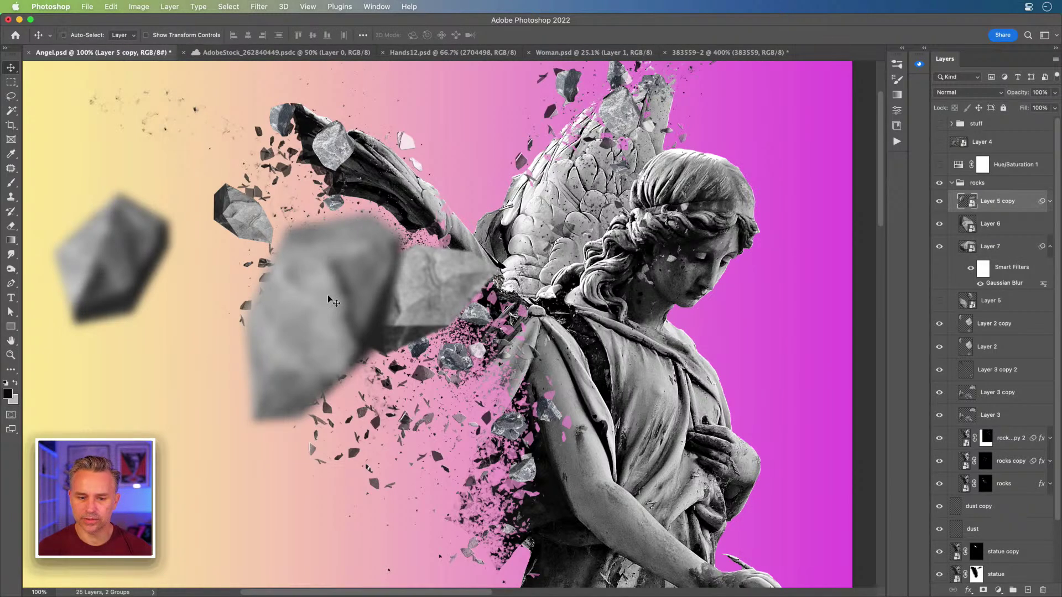
Step: Rotate the blurred foreground rocks of Layer 5 copy clockwise with Free Transform
key("super+t")
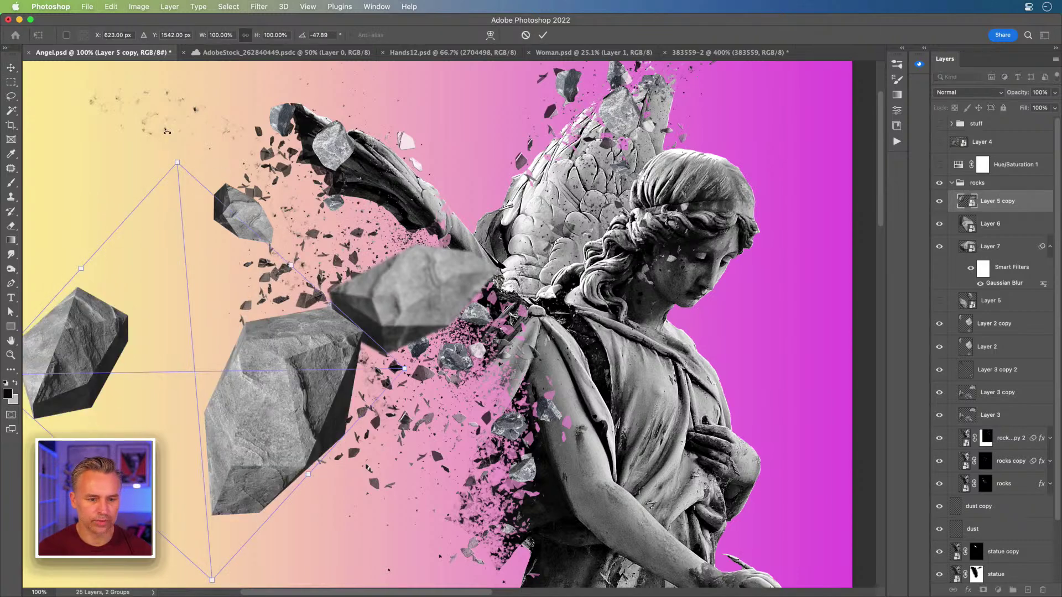
left_click_drag(190, 135, 304, 150)
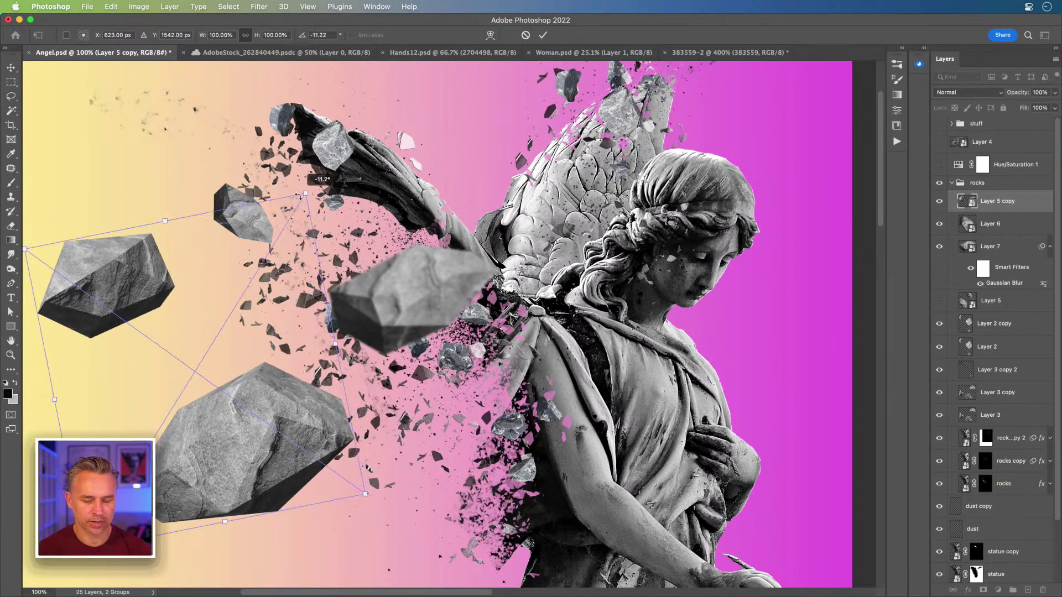
key("Return")
scroll(312, 366, "down", 1)
left_click_drag(293, 396, 252, 387)
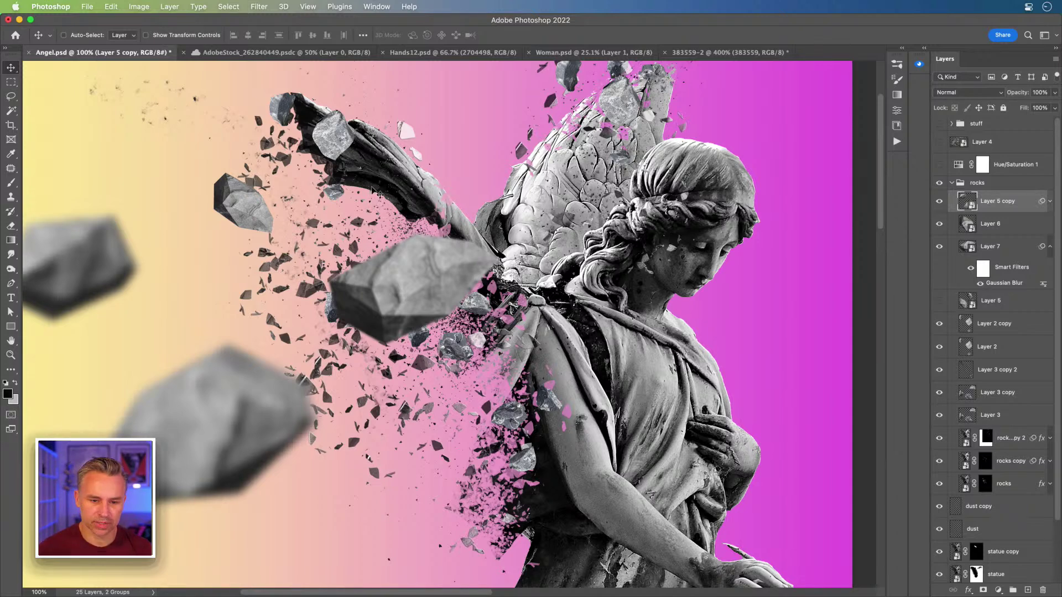
Step: Identify the small rocks in Layer 2 and Layer 2 copy, then move Layer 2 above Layer 2 copy
left_click(1050, 246)
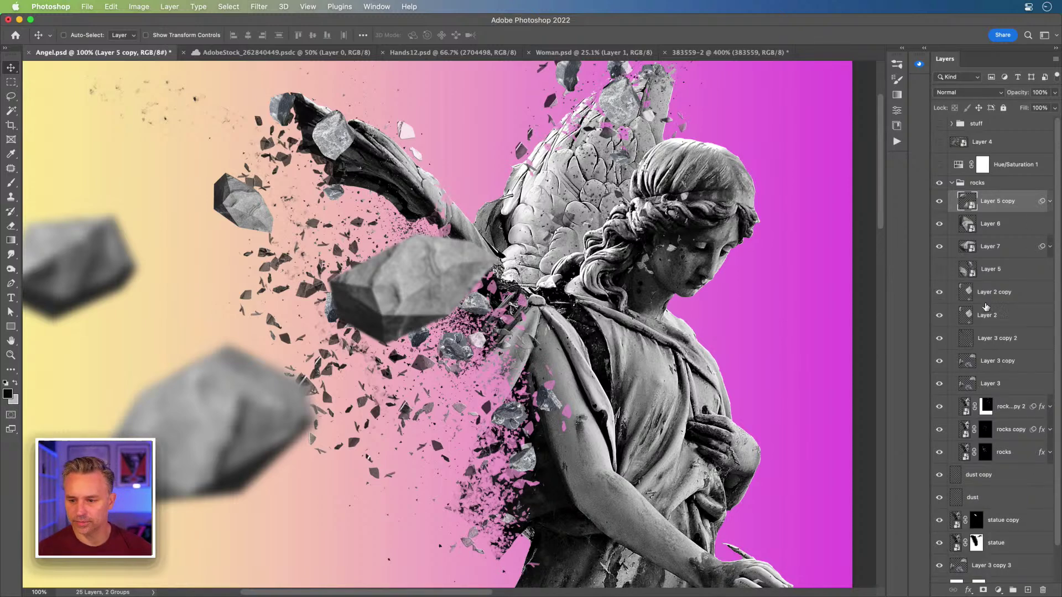
left_click(989, 298)
left_click(940, 293)
left_click(939, 296)
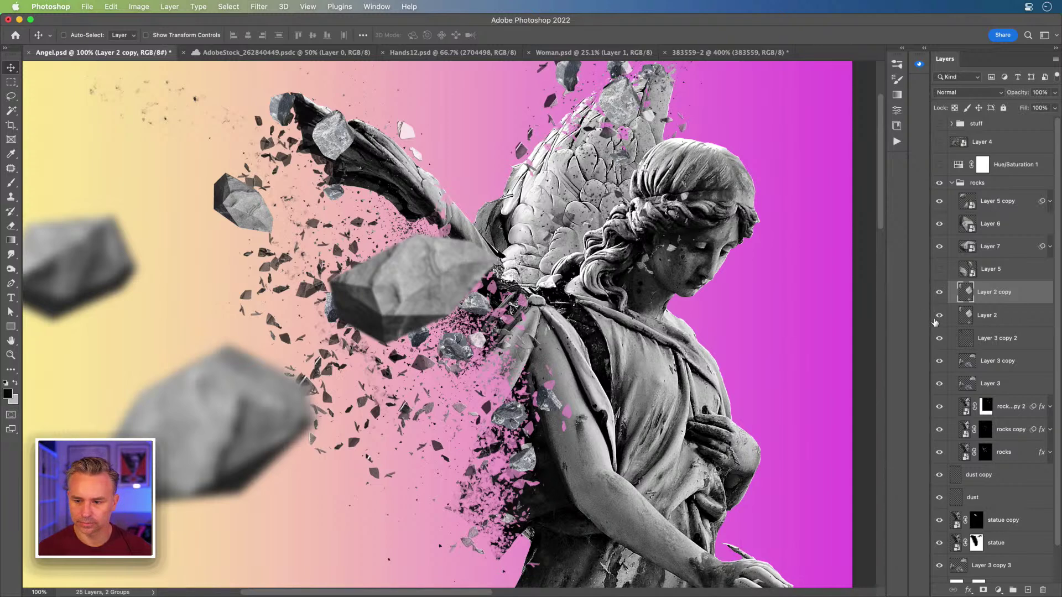
left_click(939, 319)
left_click_drag(1000, 323, 999, 292)
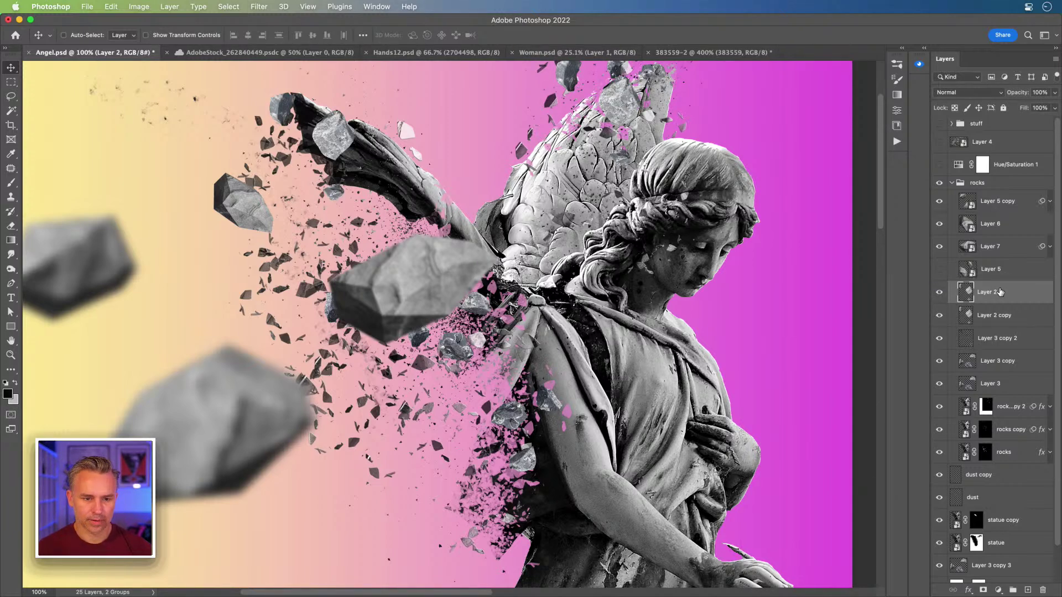
Step: Duplicate Layer 2, move the copy down-left, rotate it about -125° and convert it to a Smart Object
key("super+j")
left_click_drag(250, 150, 247, 283)
key("super+t")
key("Escape")
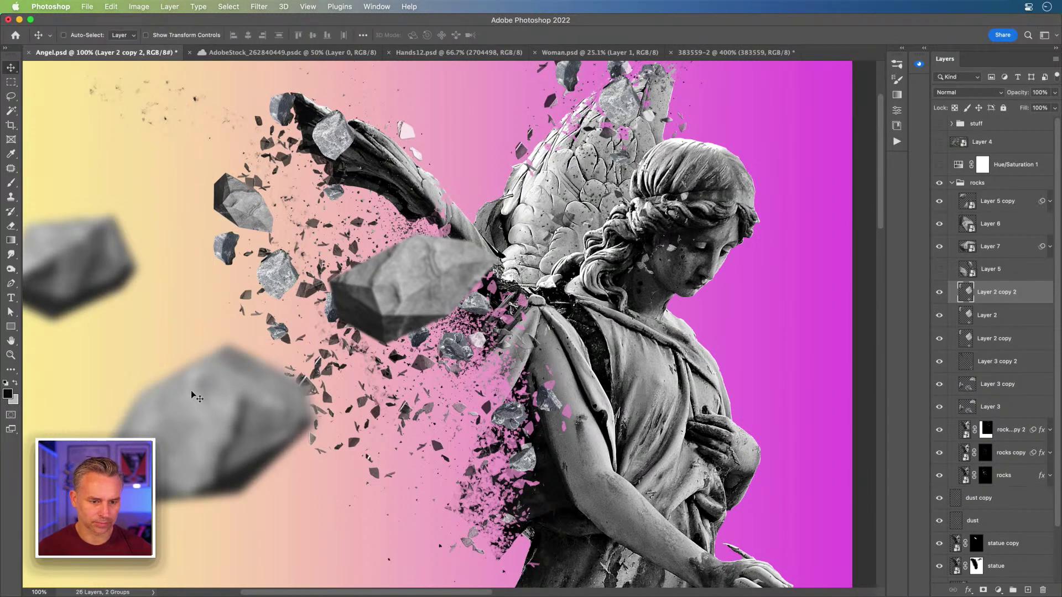
key("super+t")
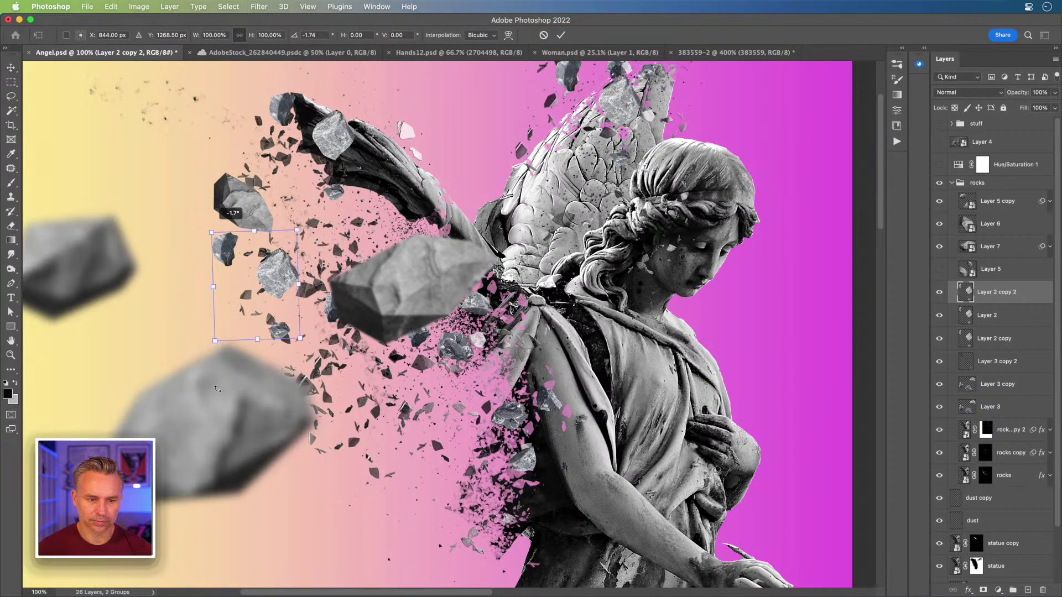
left_click_drag(206, 313, 217, 388)
left_click_drag(214, 292, 355, 430)
key("Return")
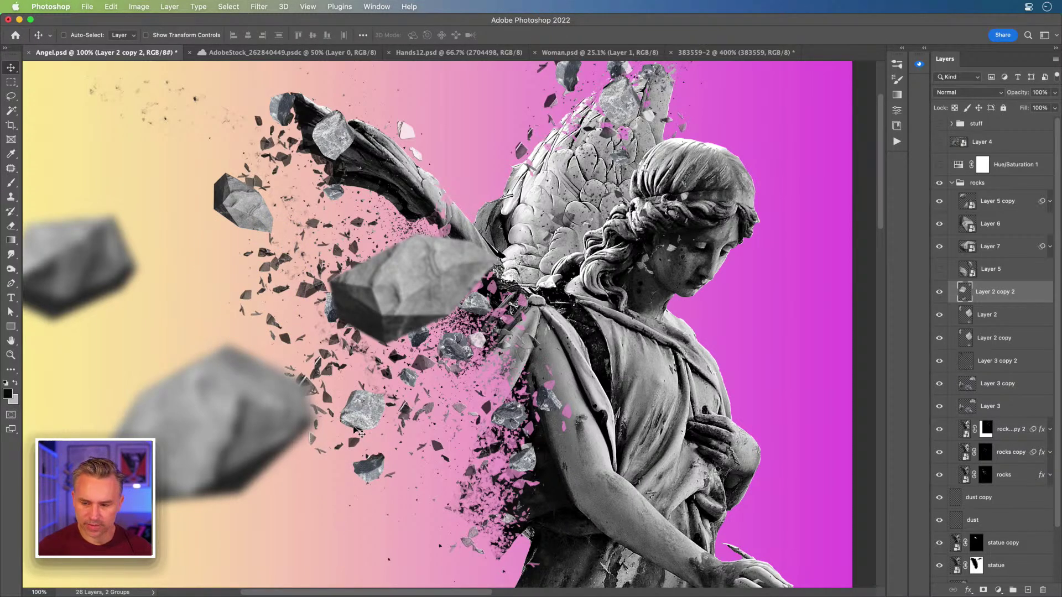
key("ctrl+super+s")
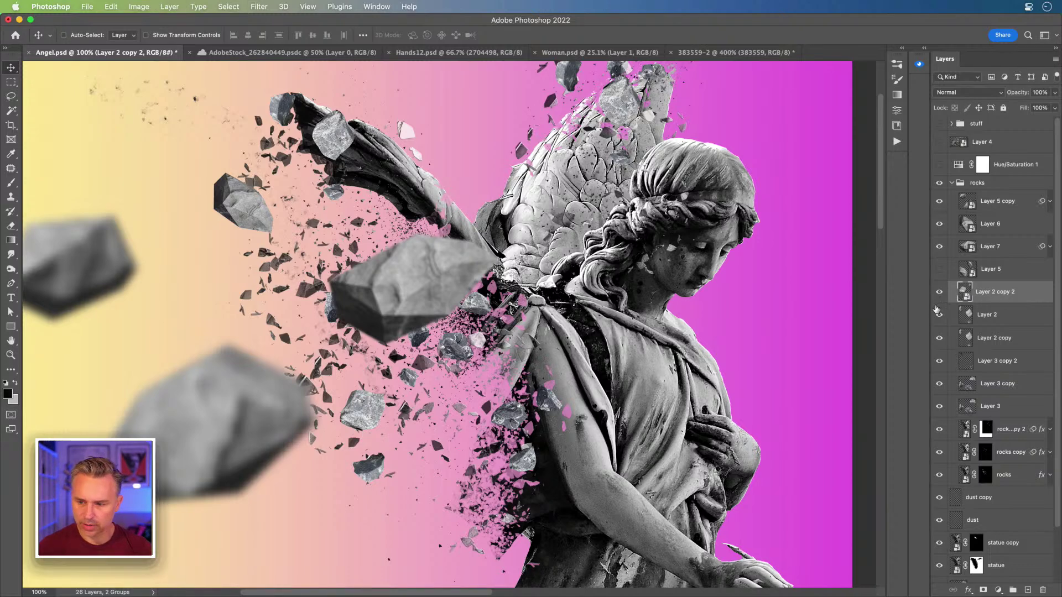
left_click(1050, 249)
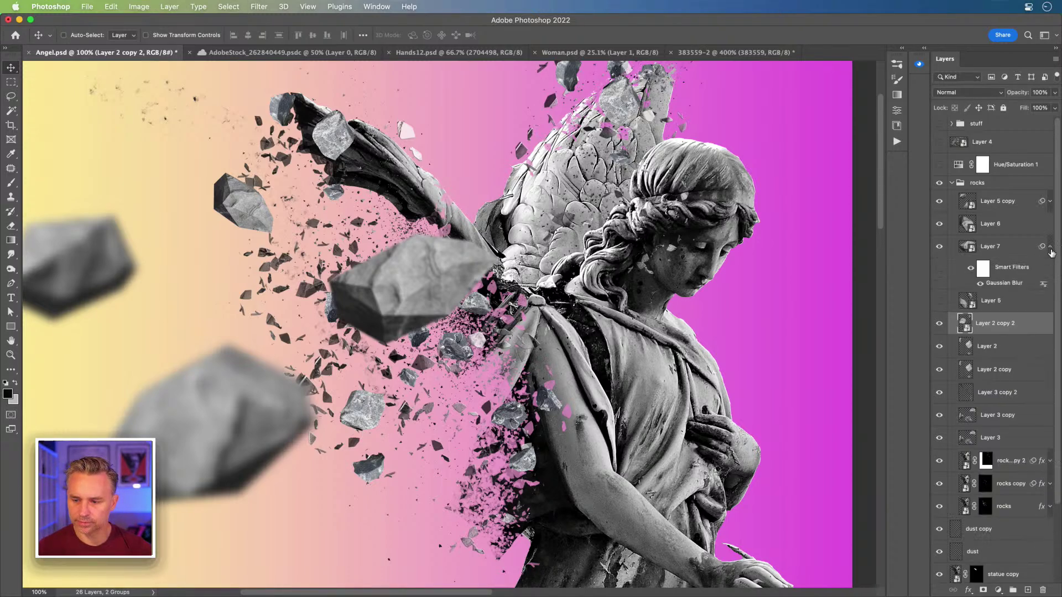
Step: Copy Layer 7's Gaussian Blur onto Layer 2 copy 2 and set its radius to 4.8 px
left_click_drag(1007, 285, 1016, 325)
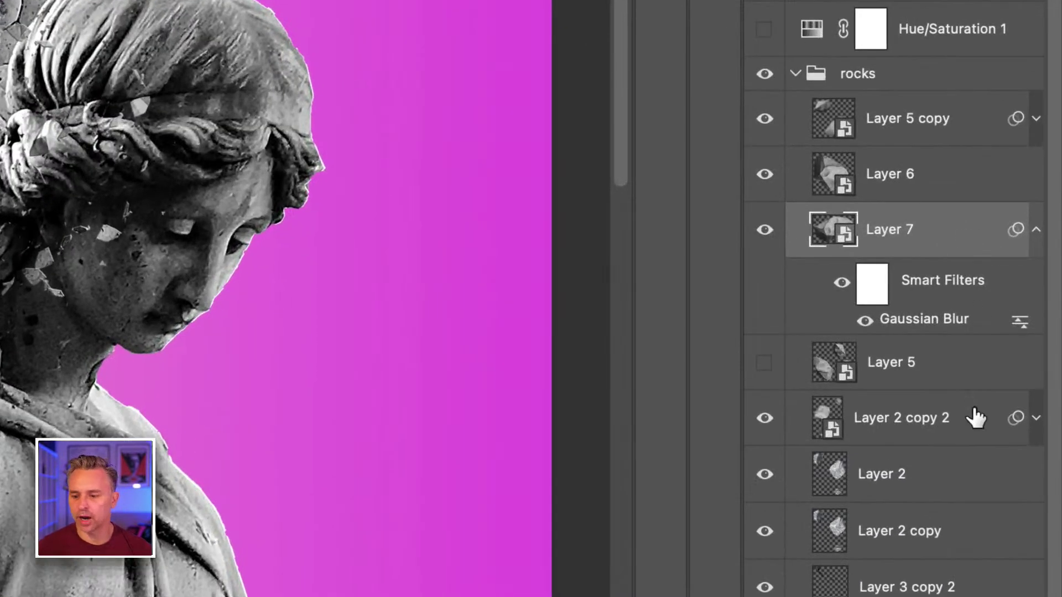
left_click(1037, 419)
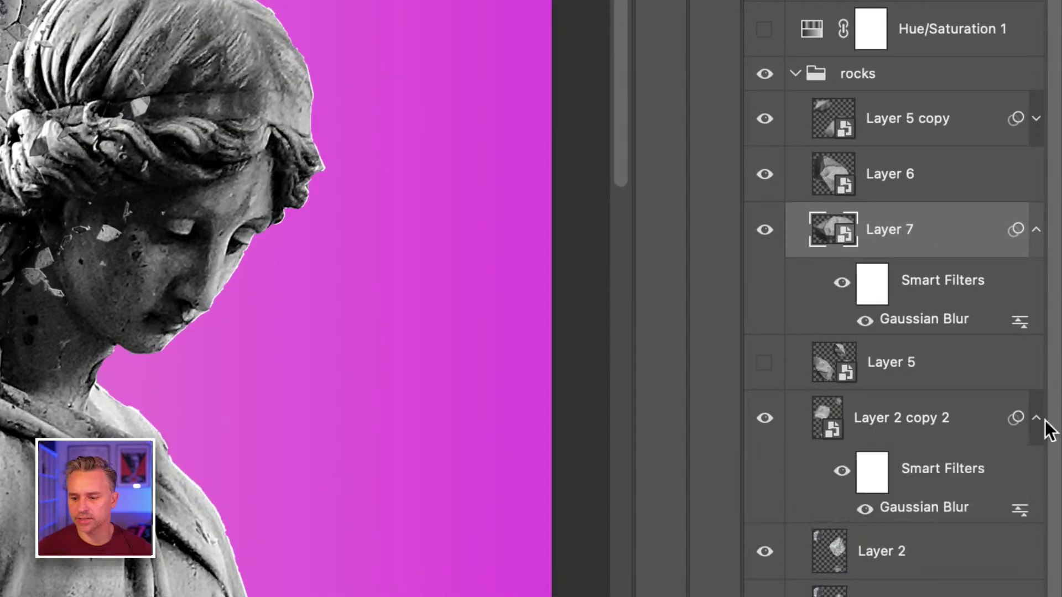
double_click(912, 508)
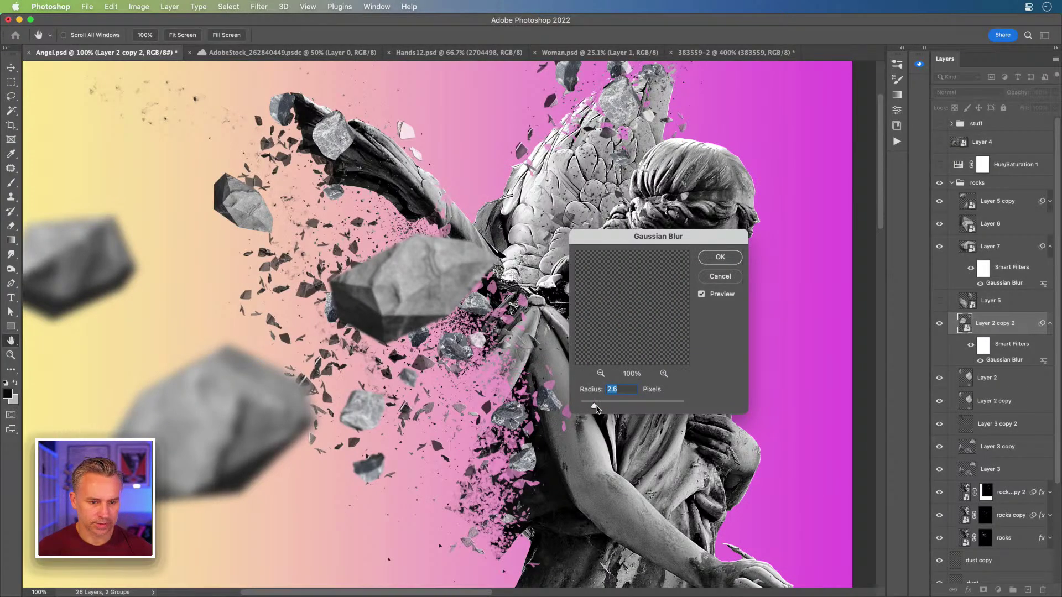
mouse_move(606, 408)
left_mouse_down()
mouse_move(623, 410)
mouse_move(608, 408)
left_mouse_up()
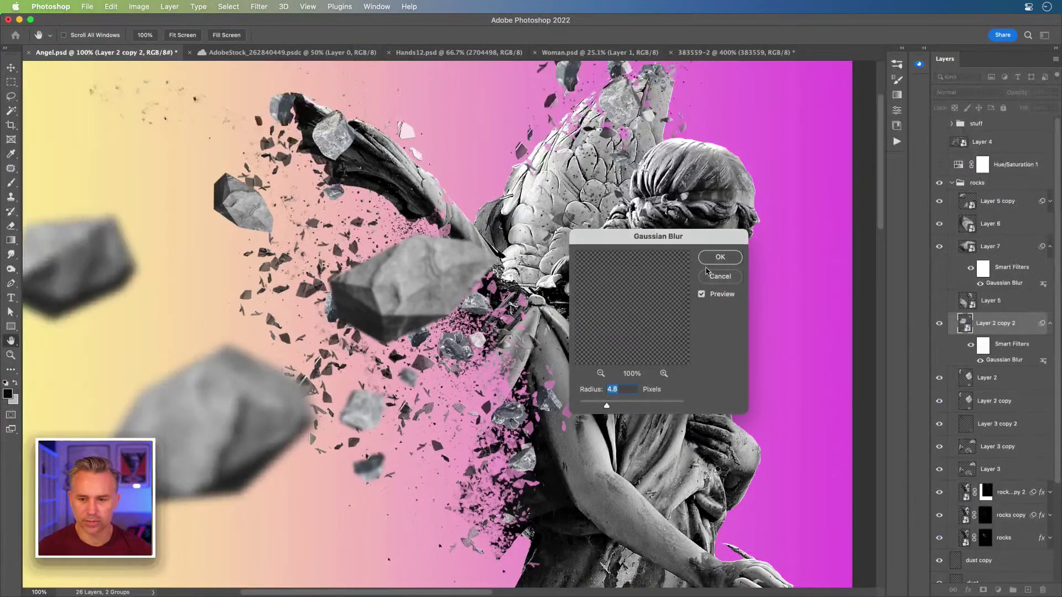
left_click(717, 258)
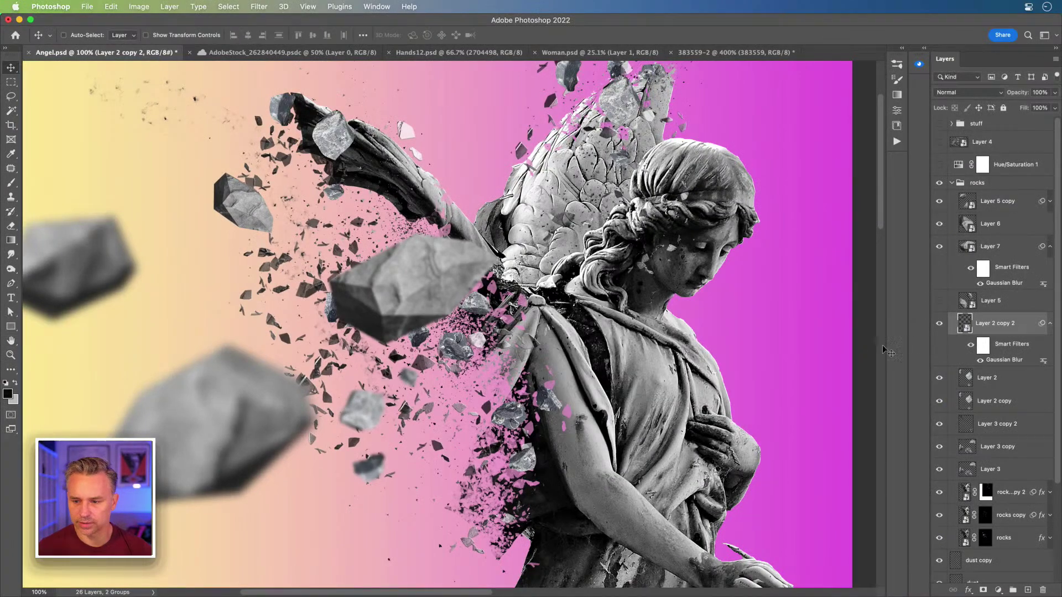
left_click(1049, 323)
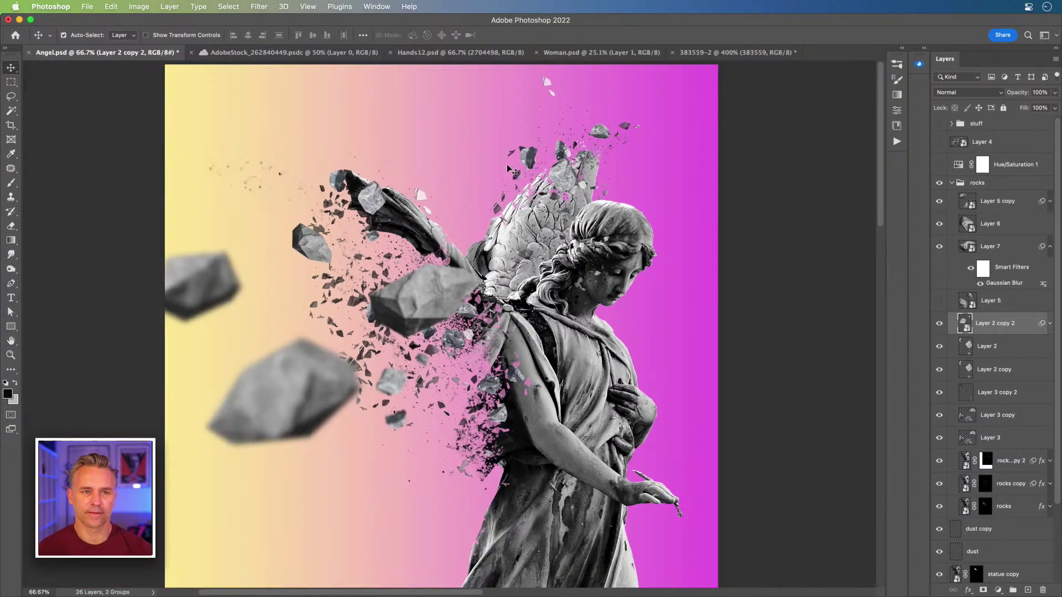
Step: Move Layer 7's large blurred rock further left and narrow it to 62.5%
key("super+minus")
left_click_drag(420, 307, 293, 308)
key("super+t")
key("Return")
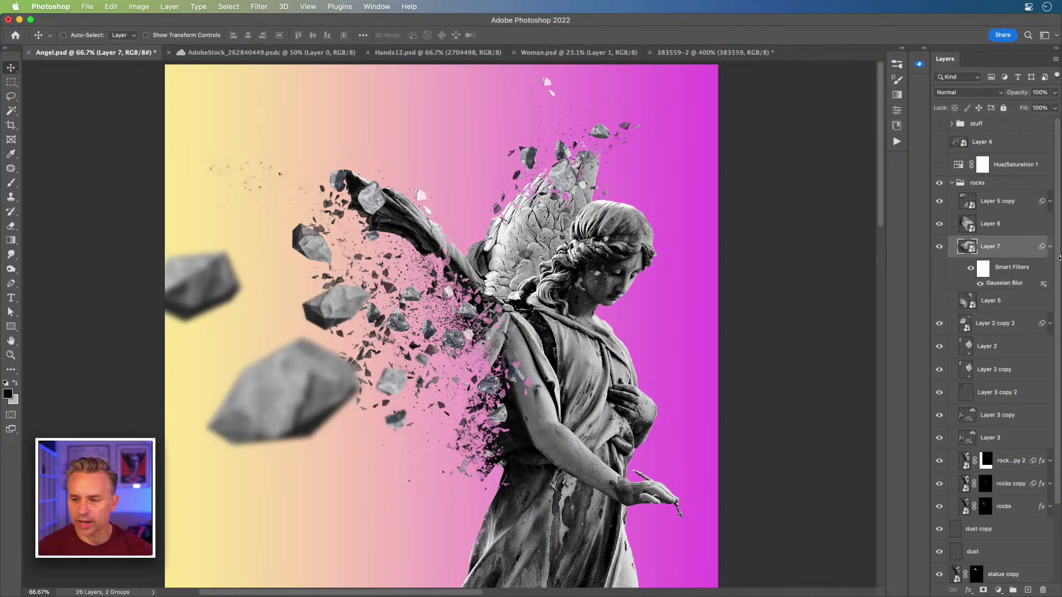
Step: Duplicate the dust layer, move dust copy 2 up-left above the wing, and make it a Smart Object
left_click(1050, 247)
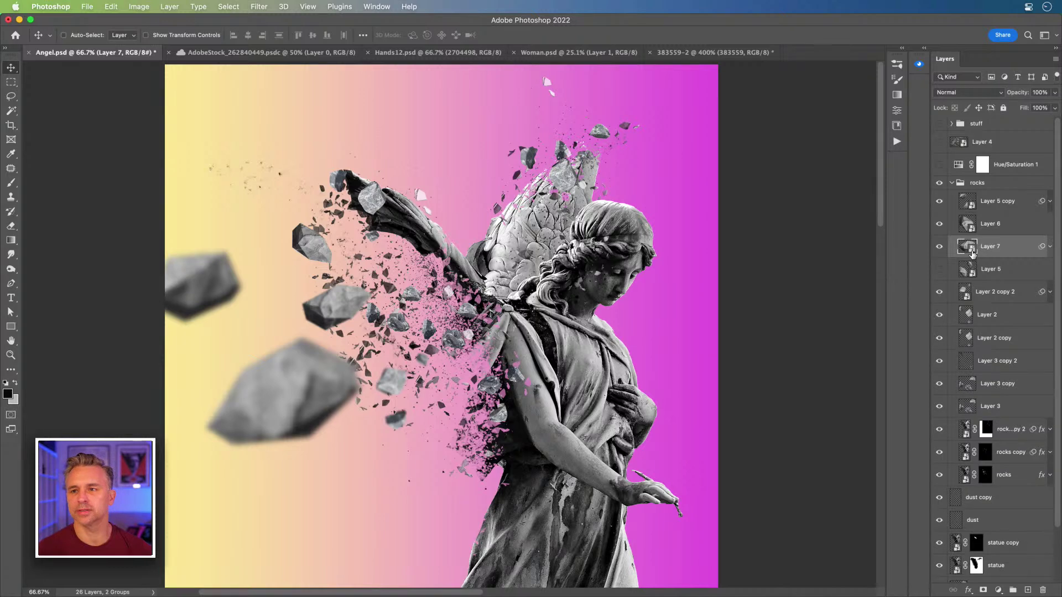
scroll(971, 441, "down", 3)
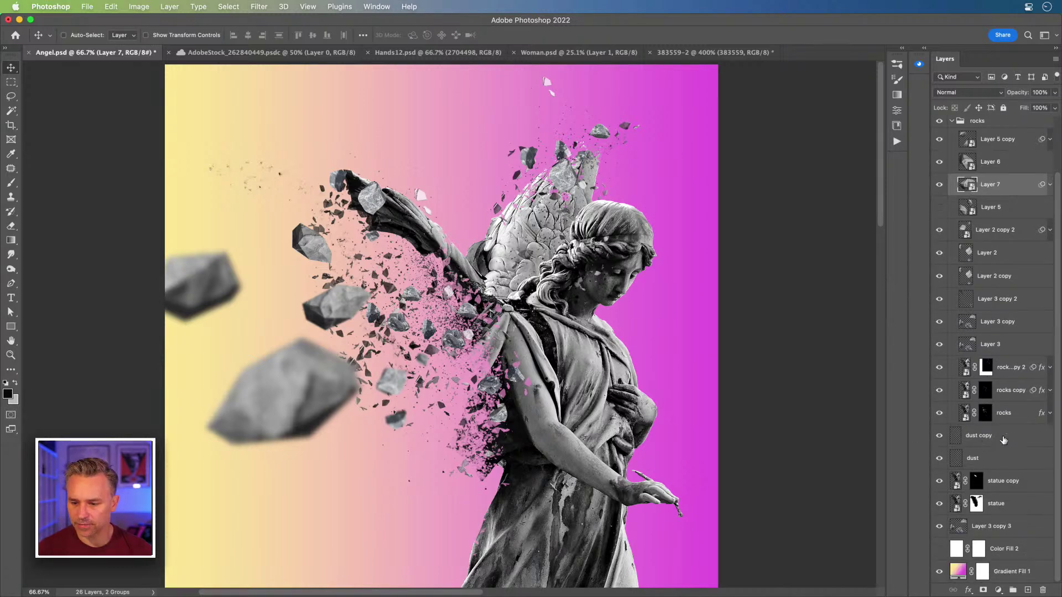
left_click(955, 439)
left_click(938, 437)
left_click(938, 436)
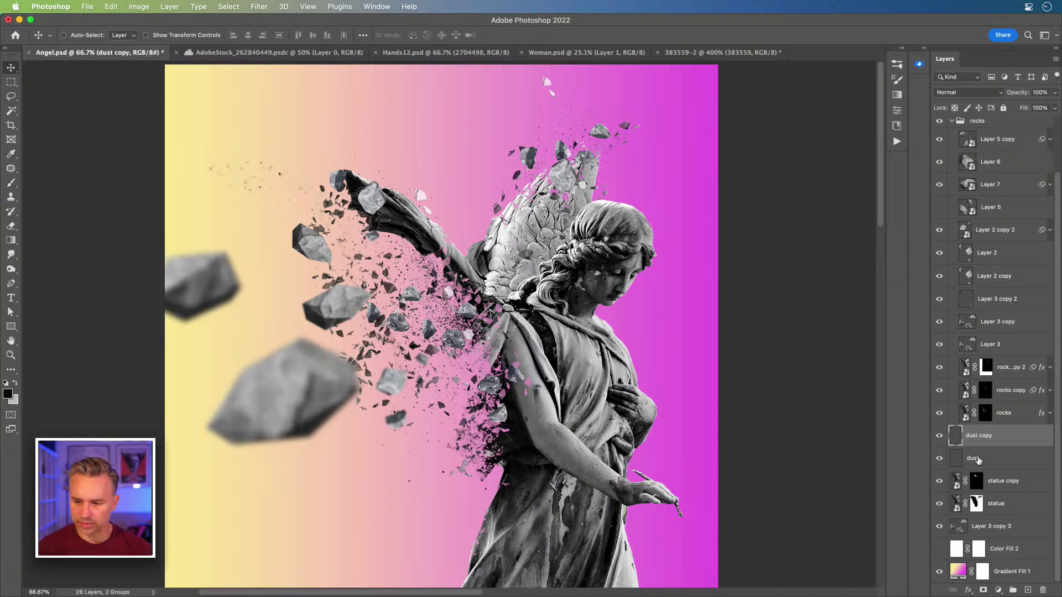
key("super+j")
left_click_drag(533, 161, 431, 110)
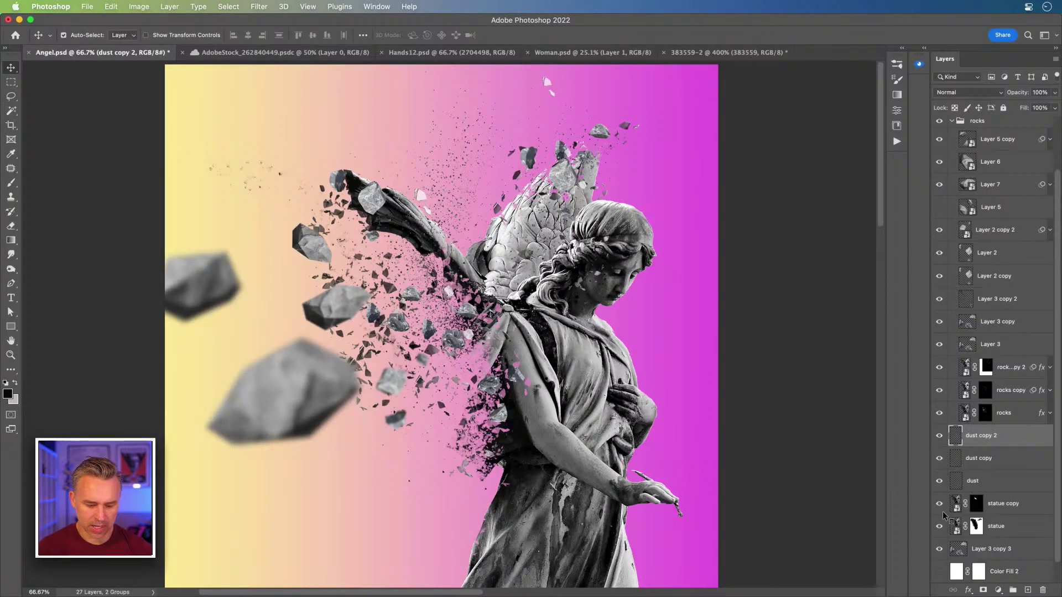
key("ctrl+super+s")
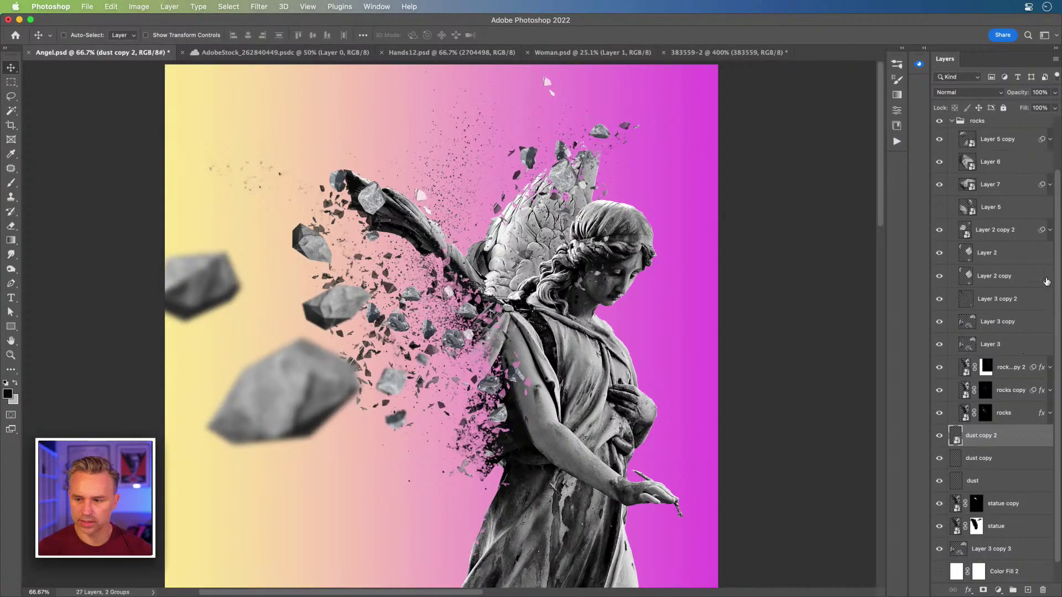
Step: Give dust copy 2 the Gaussian Blur, shift it off the upper wing, and place it behind the statue
scroll(1055, 236, "down", 1)
left_click(1049, 222)
left_click_drag(1001, 262, 1002, 464)
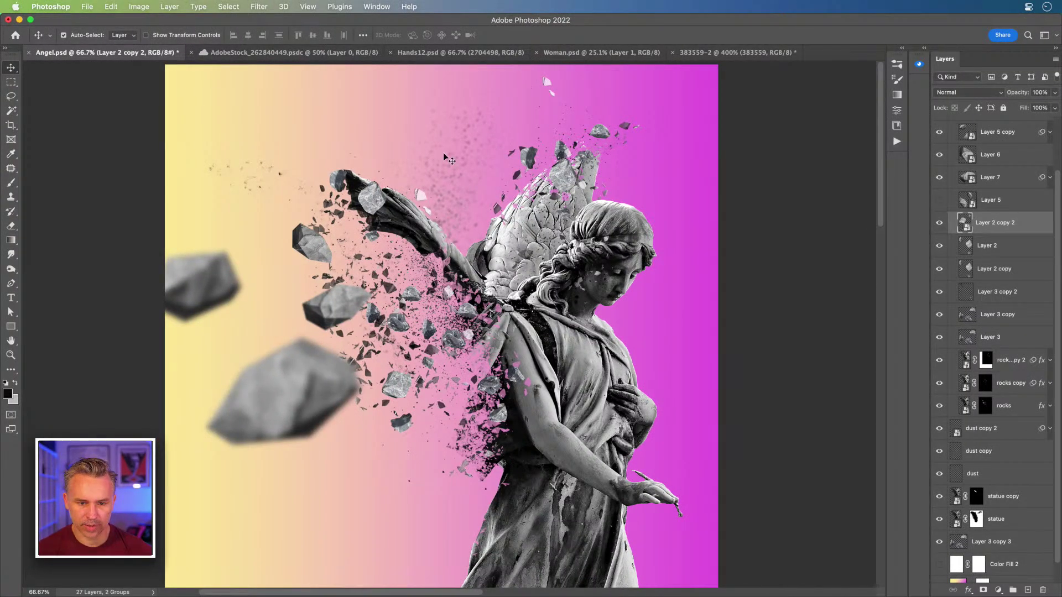
left_click(443, 154)
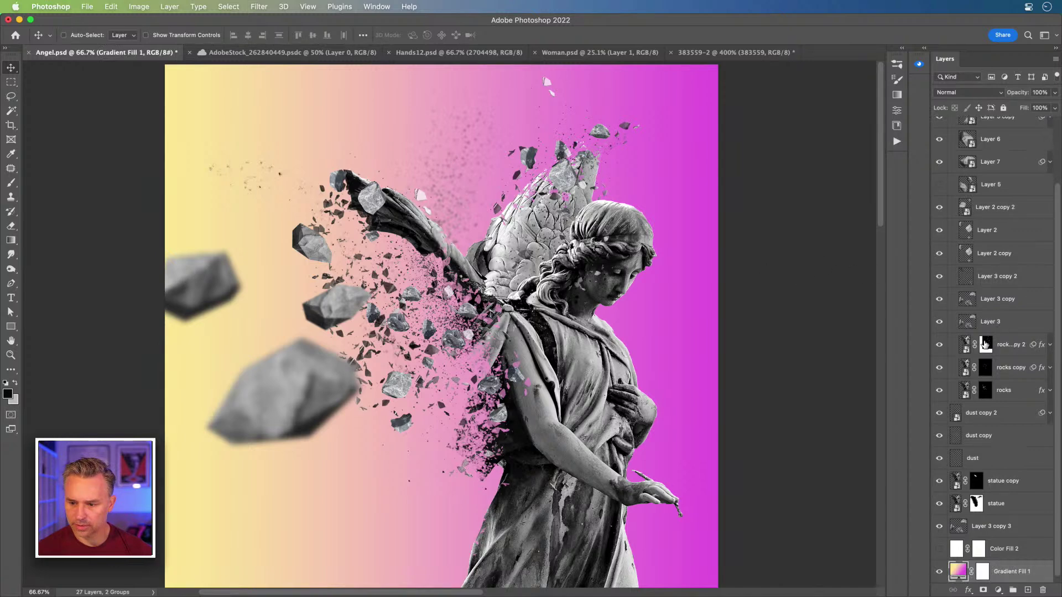
left_click(997, 231)
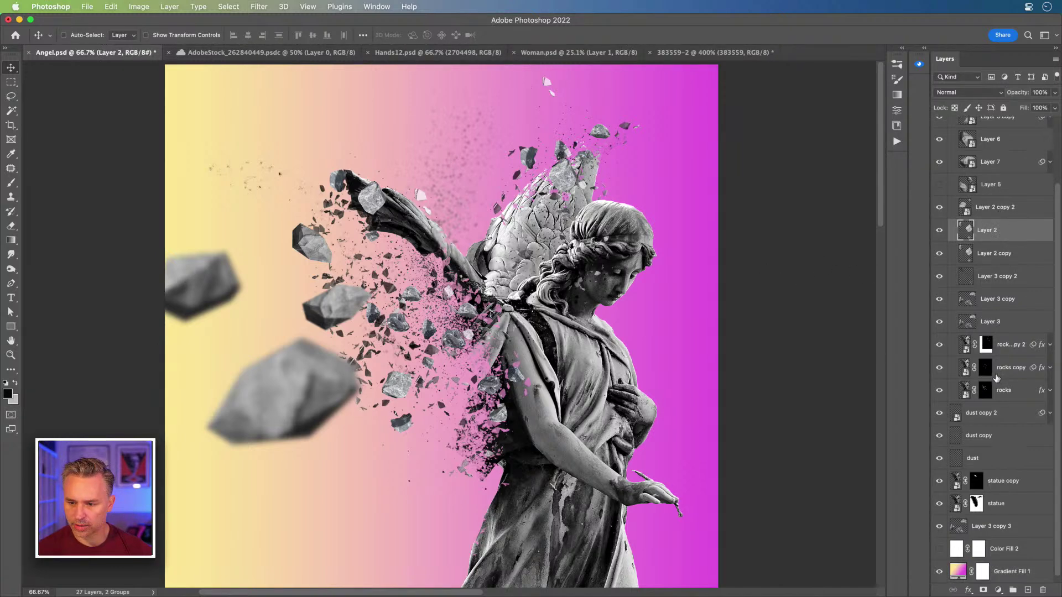
left_click(980, 416)
left_click_drag(488, 192, 532, 176)
left_click_drag(942, 424, 974, 515)
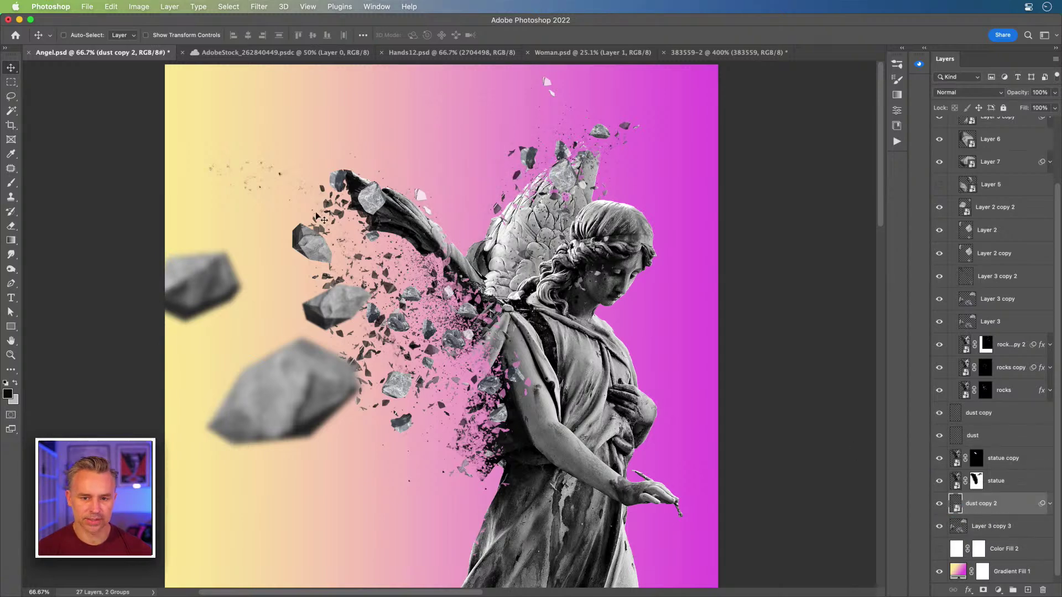
Step: Duplicate the blurred dust as dust copy 3 down-left, then save Angel.psd
key("super+j")
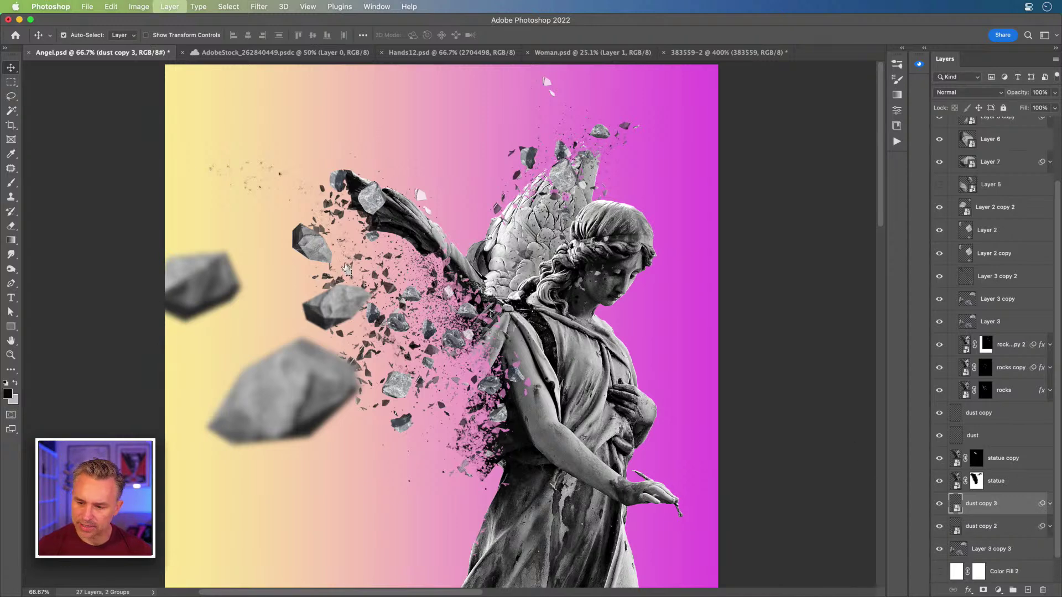
left_click_drag(297, 254, 204, 308)
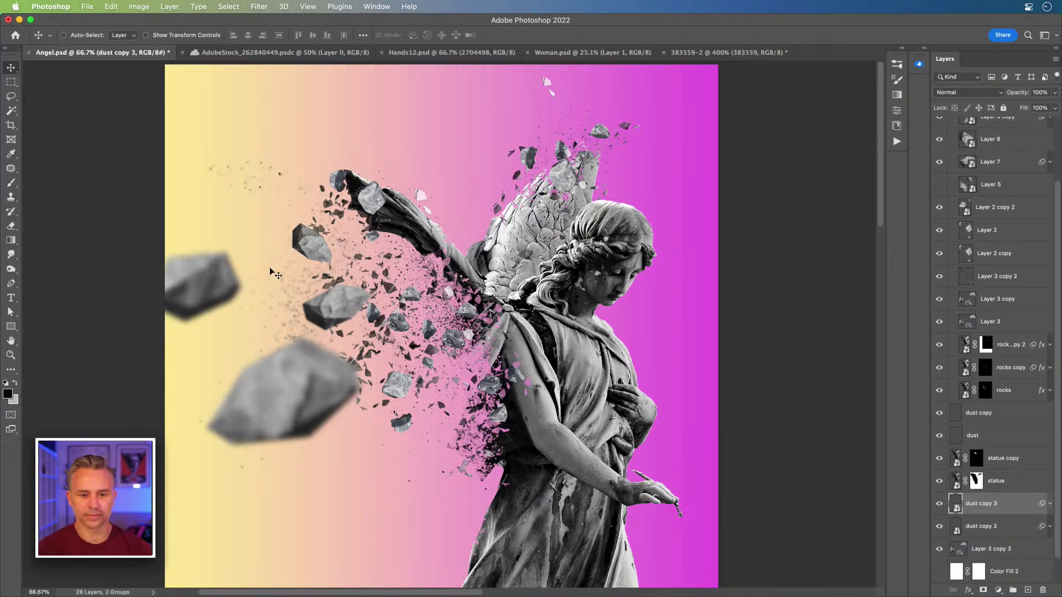
key("super+minus")
key("super+equal")
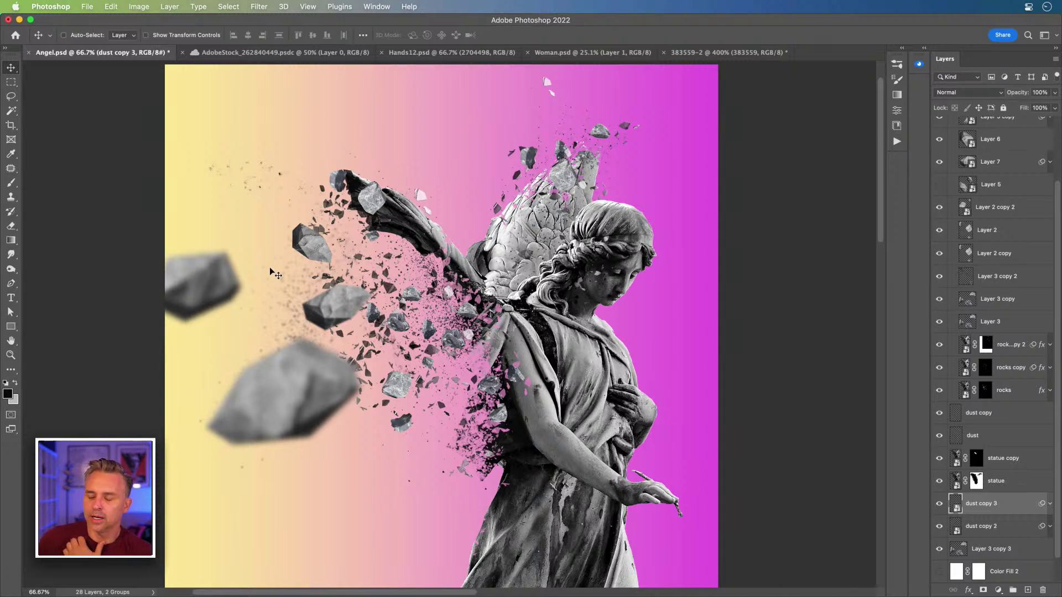
key("cmd+s")
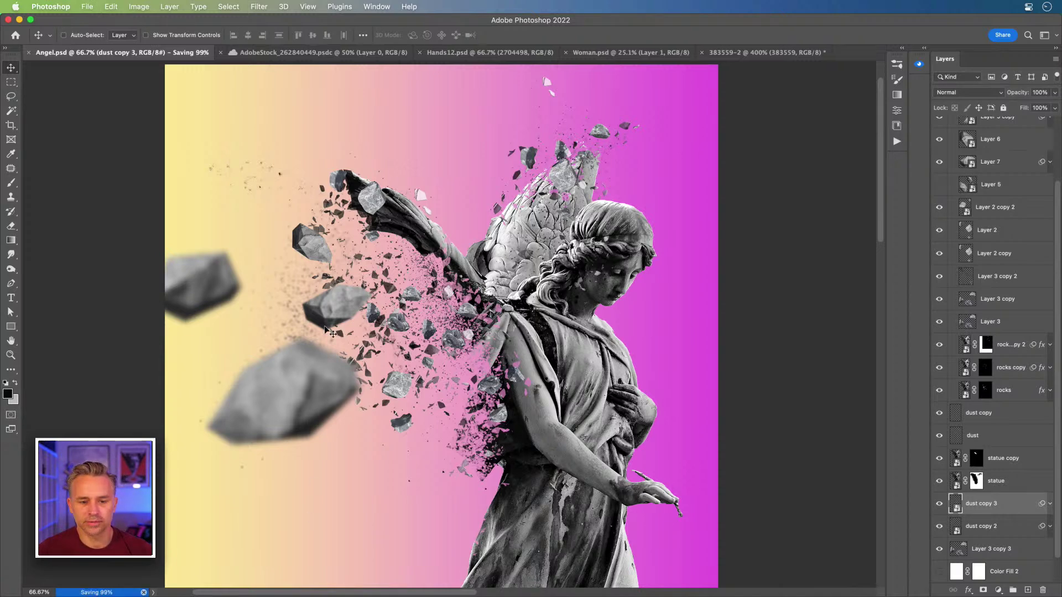
Step: Switch to the Stager Rocks scene, select the large left rock, and orbit to a top-down view
left_click(367, 584)
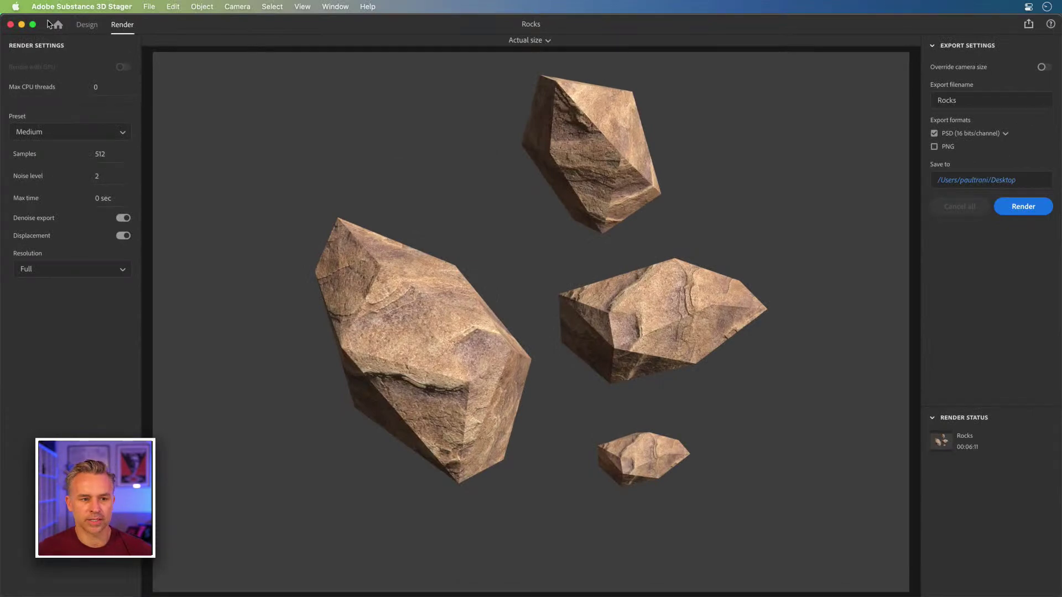
left_click(86, 25)
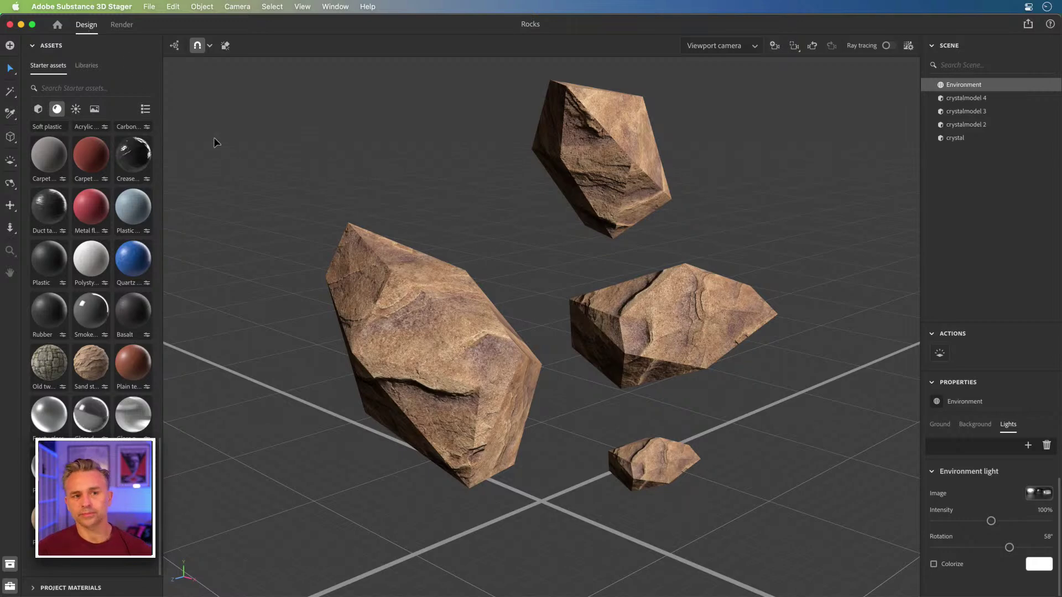
left_click(475, 345)
key("1")
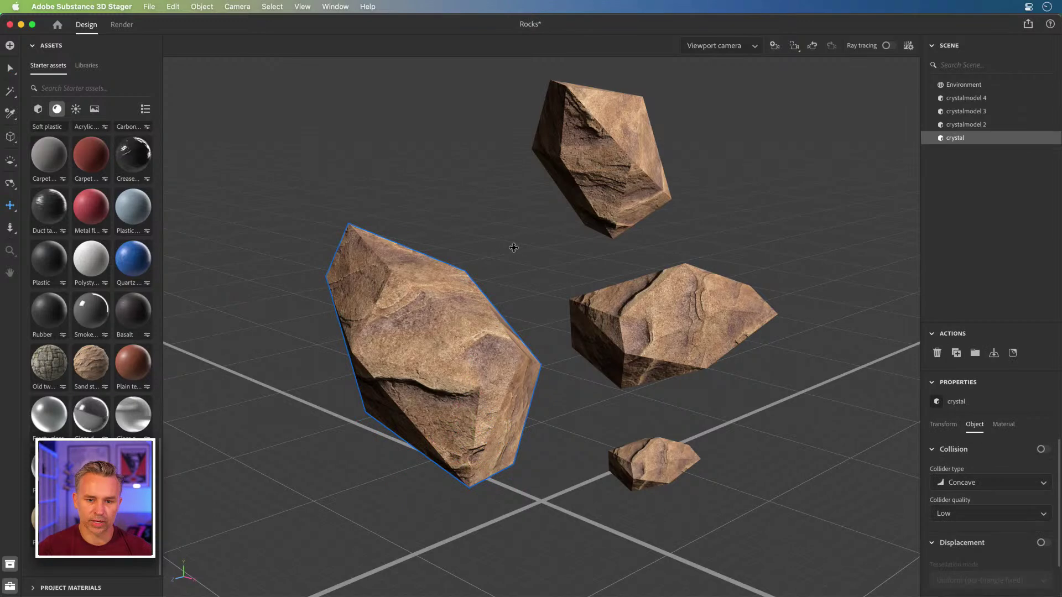
left_click_drag(512, 256, 532, 391)
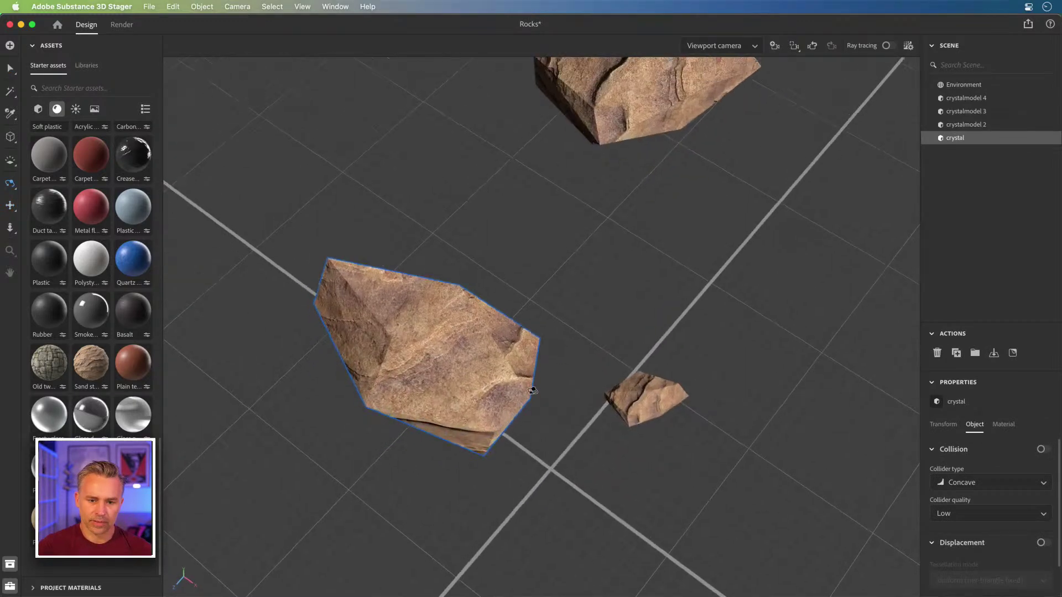
left_click_drag(515, 262, 507, 480)
left_click_drag(518, 365, 533, 310)
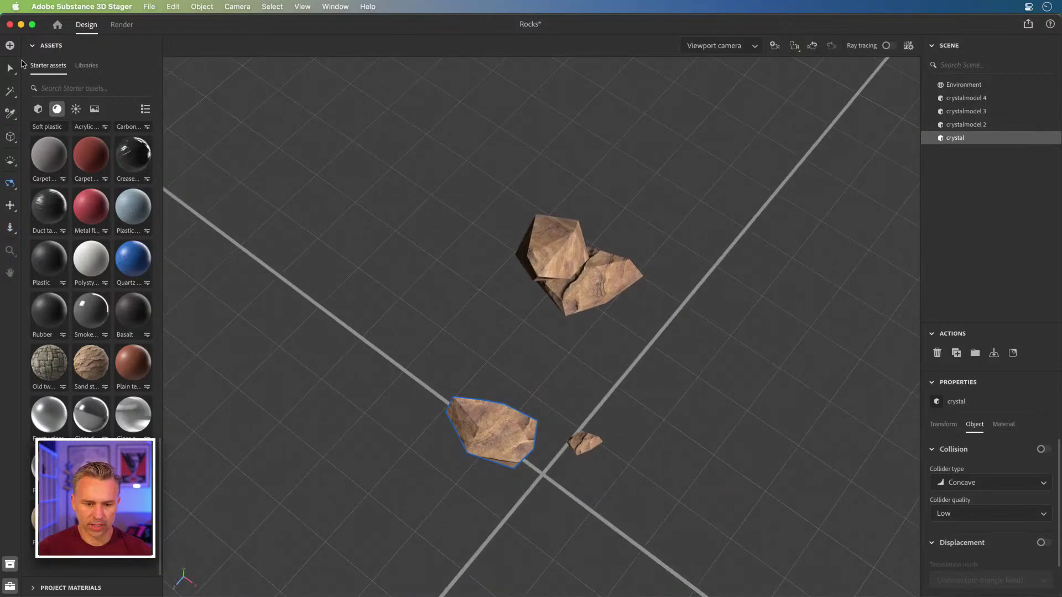
Step: Move the crystal rock down beside the others and orbit to a low side view
left_click(9, 68)
left_click_drag(461, 446, 418, 554)
key("1")
left_click_drag(486, 368, 489, 234)
key("v")
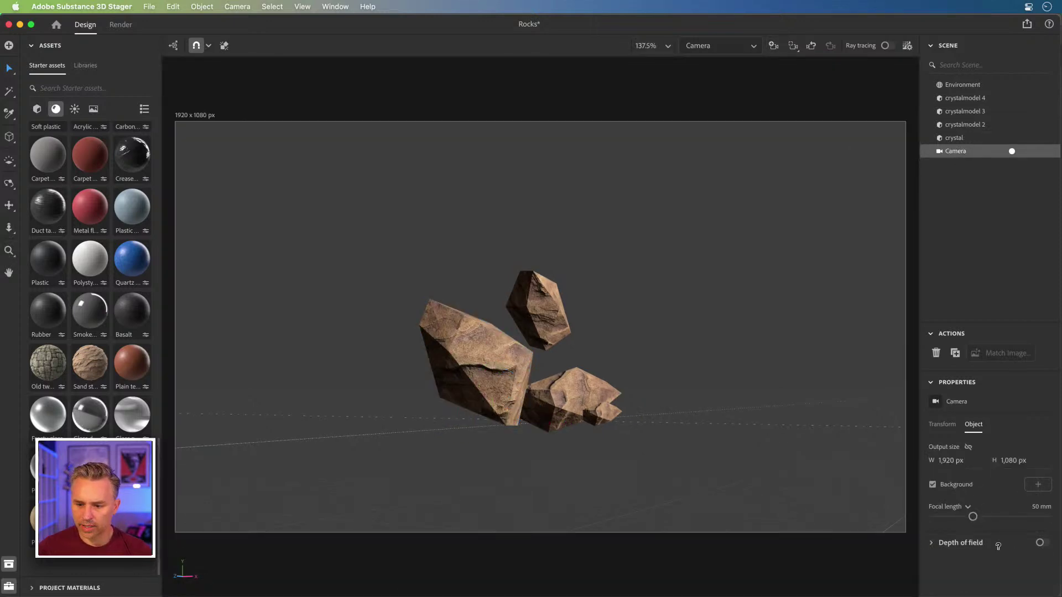
Step: Turn on the camera's depth of field with a blur amount of 24.8
left_click(1039, 542)
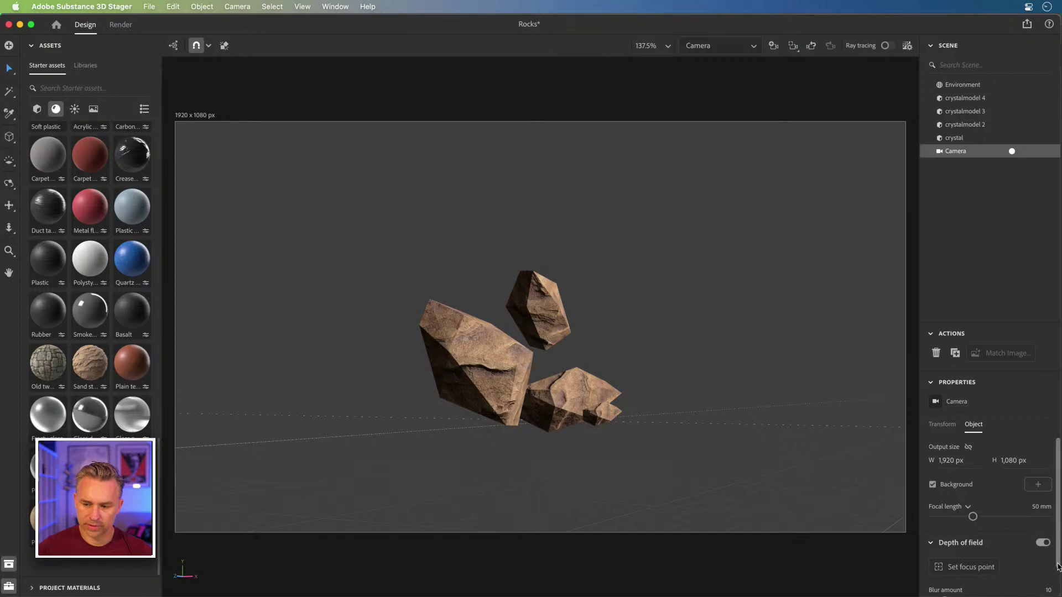
scroll(1051, 553, "down", 2)
key("super+equal")
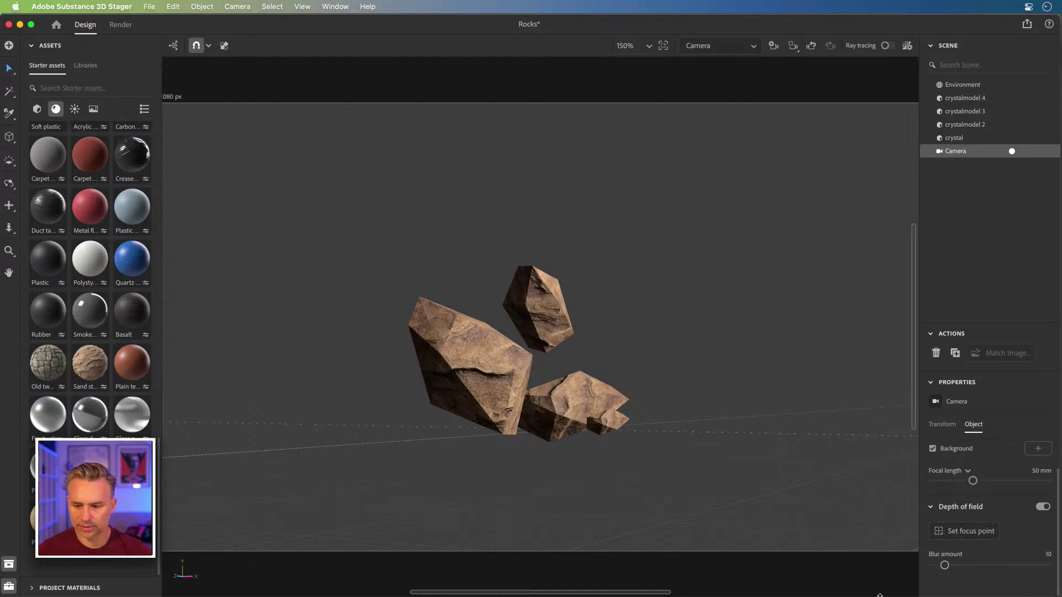
left_click_drag(962, 565, 961, 564)
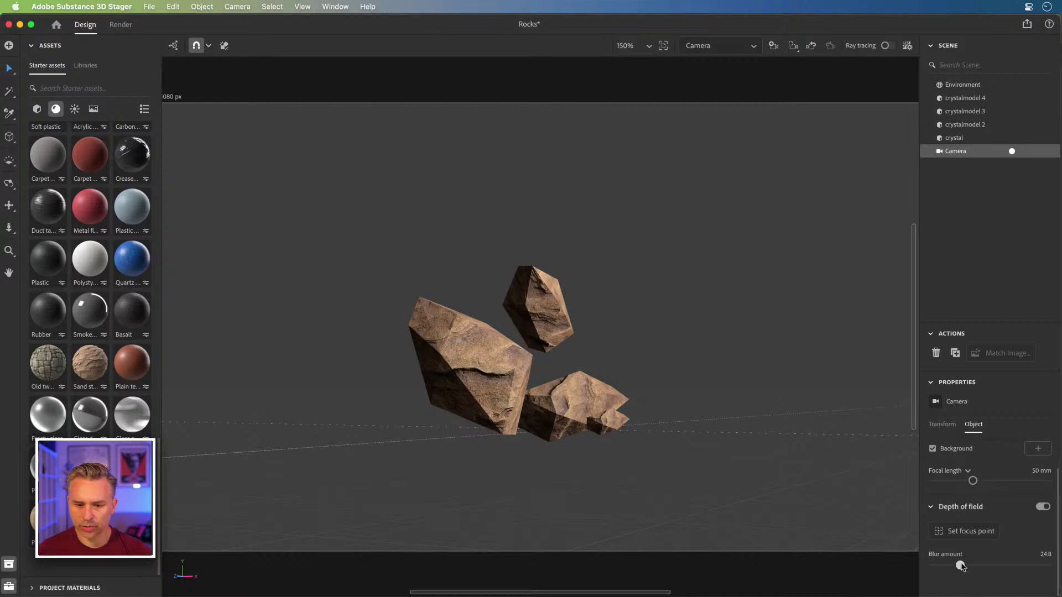
Step: Enable ray tracing and set the focus point on the large front rock
left_click(882, 46)
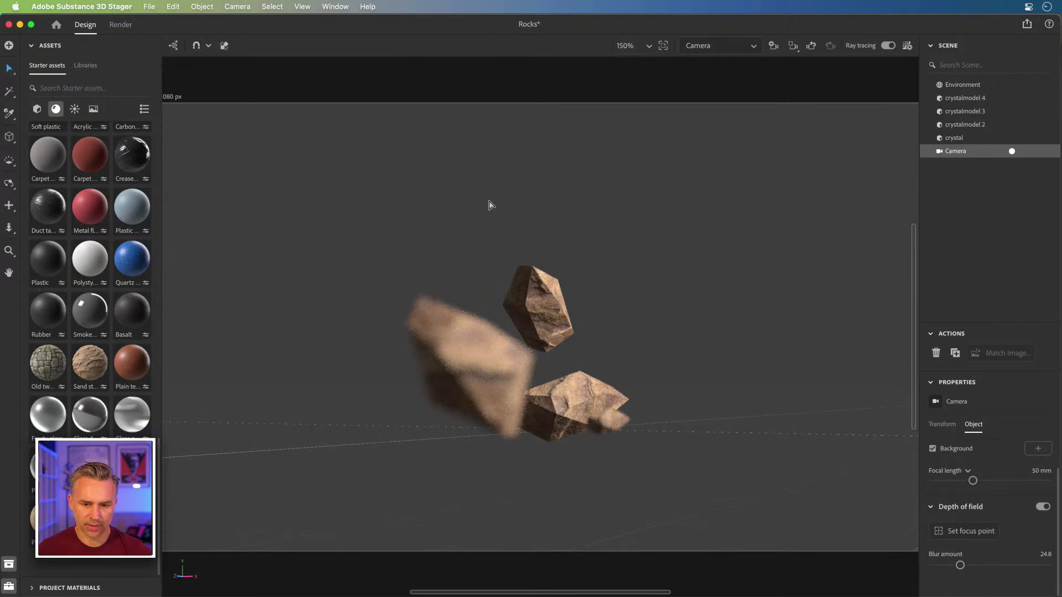
key("super+equal")
key("super+equal")
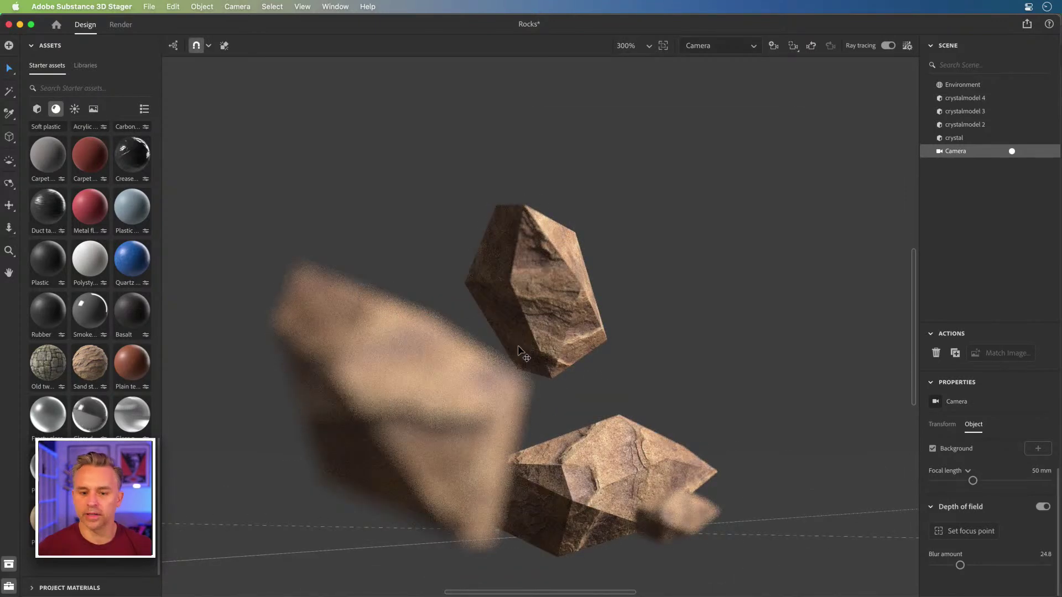
left_click_drag(506, 343, 540, 276)
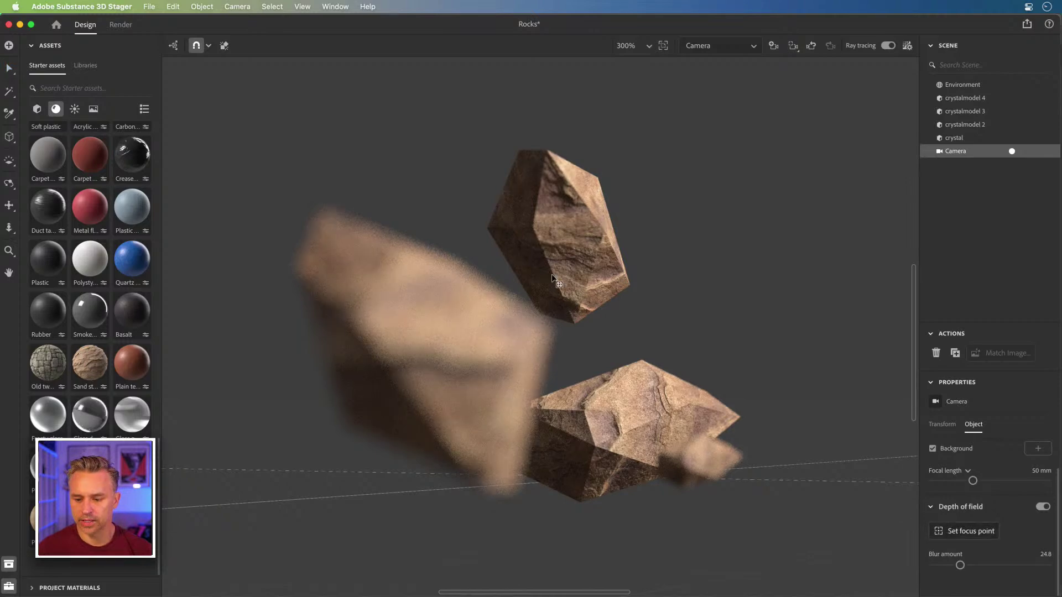
left_click(397, 329)
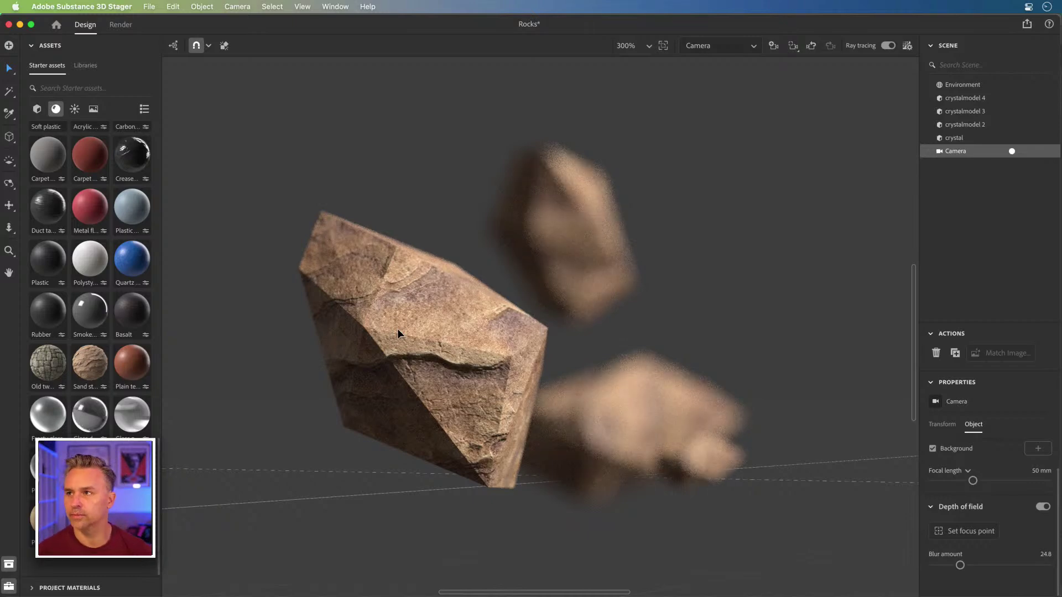
Step: Search Finder for 'galss', open the Glass folder and preview CryptosGlass.c4d
left_click(20, 24)
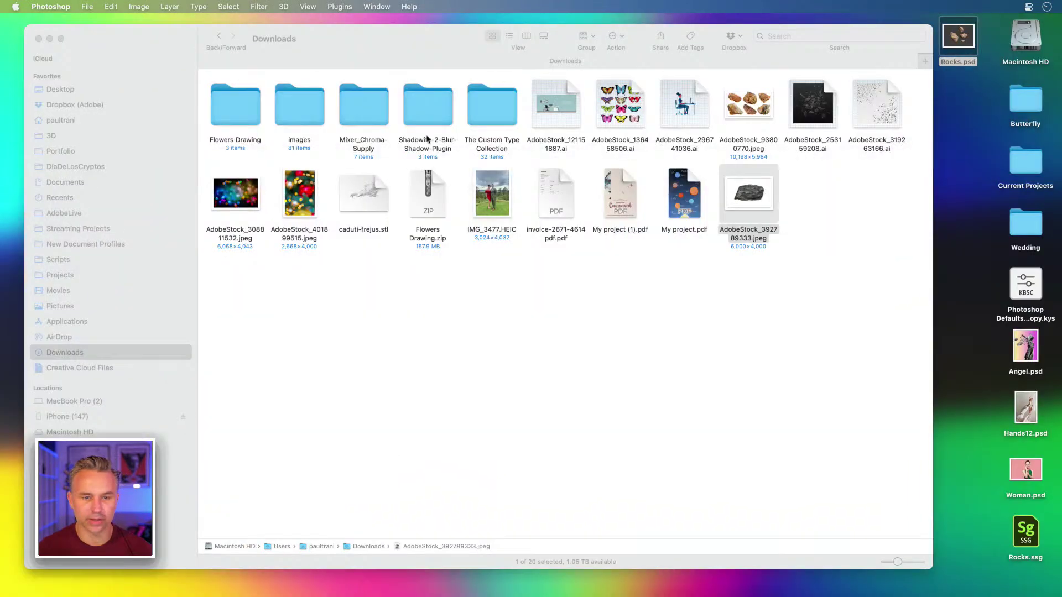
left_click(496, 425)
left_click(796, 36)
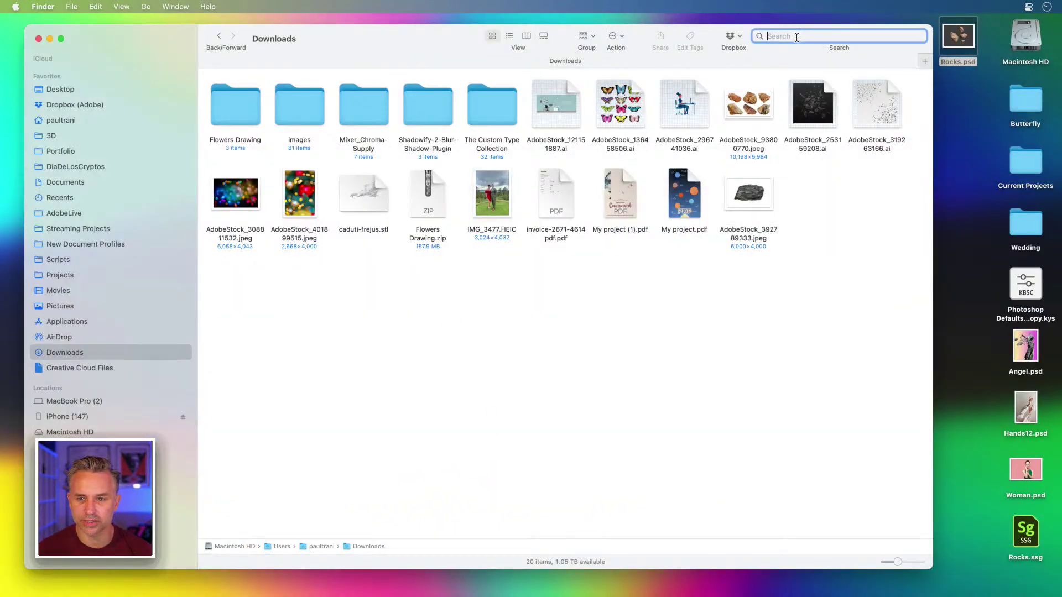
type("gal")
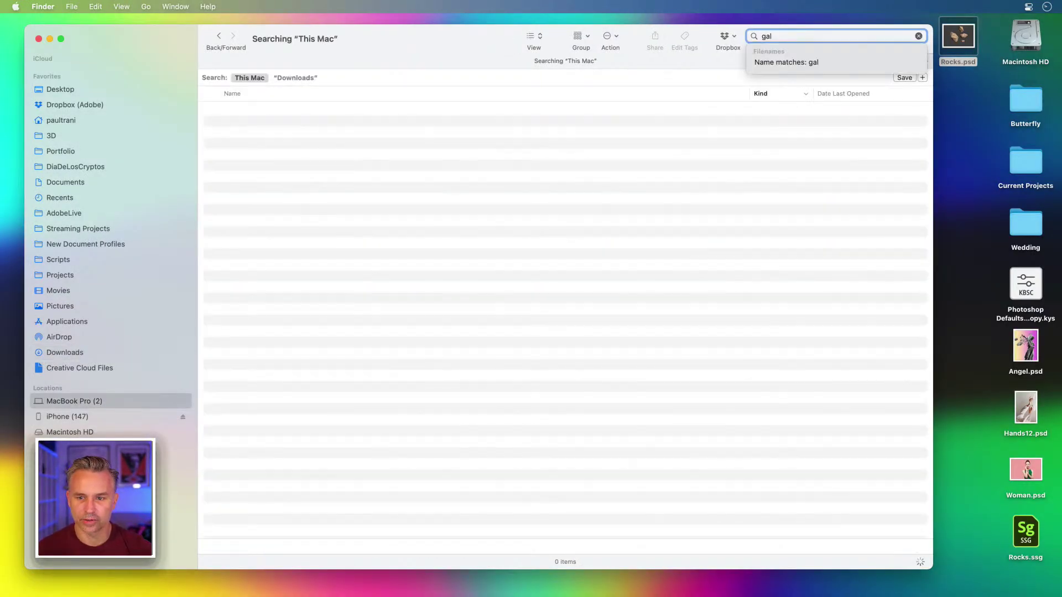
type("ss")
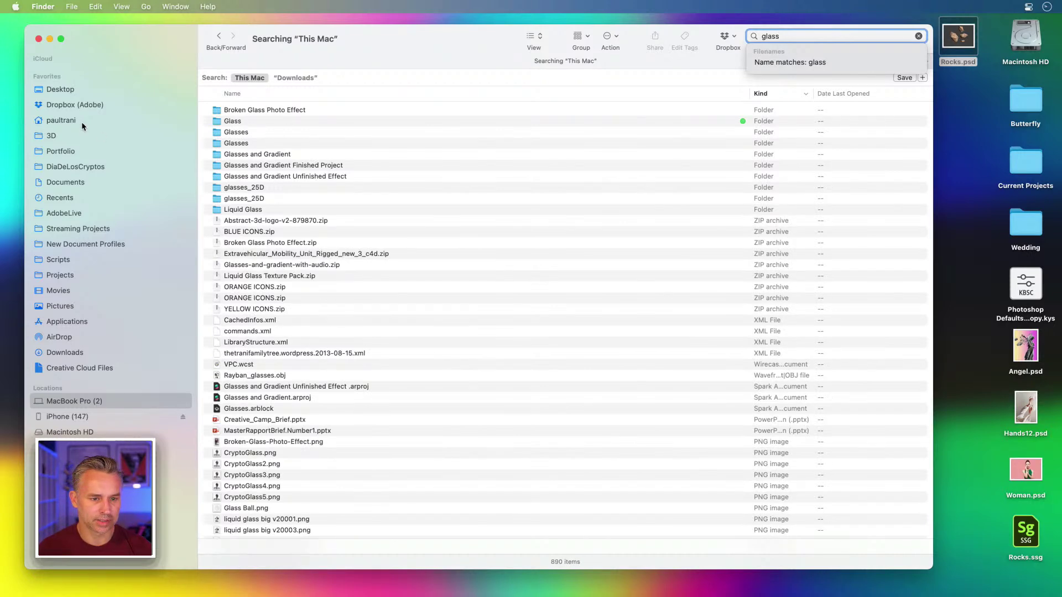
double_click(225, 121)
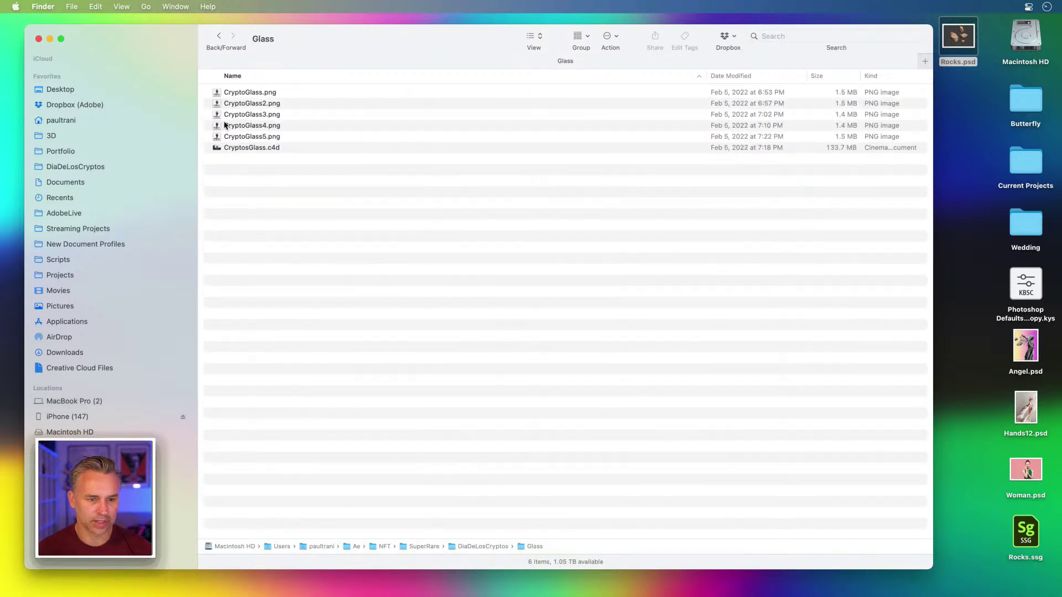
left_click(223, 148)
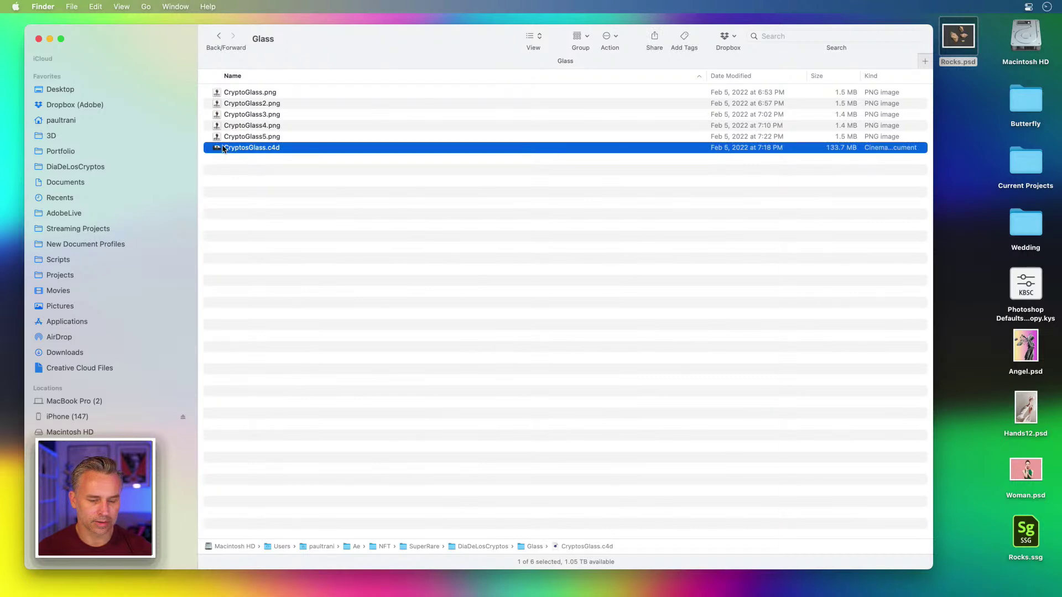
key("space")
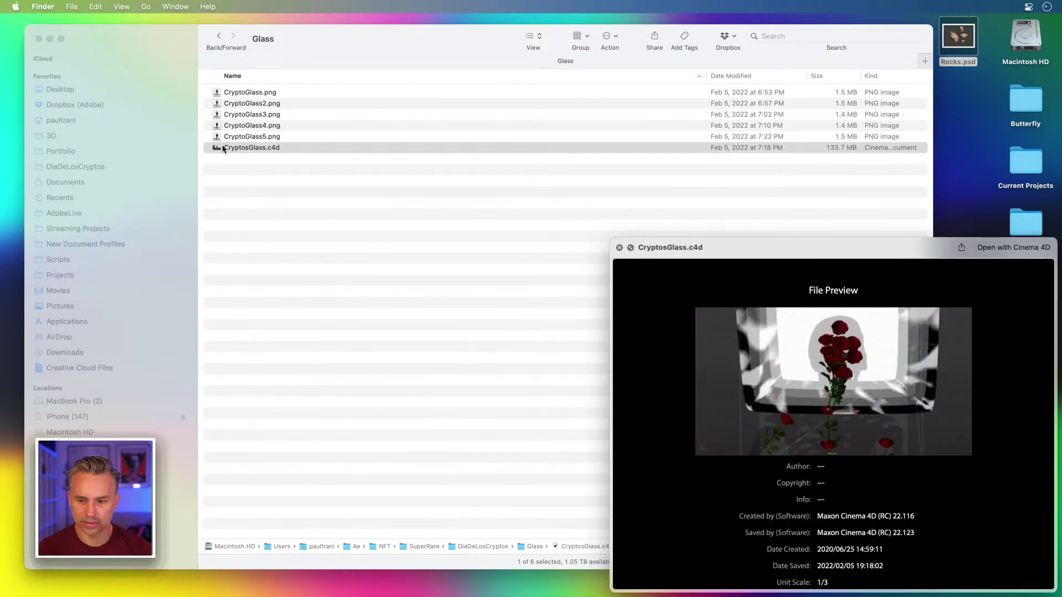
key("space")
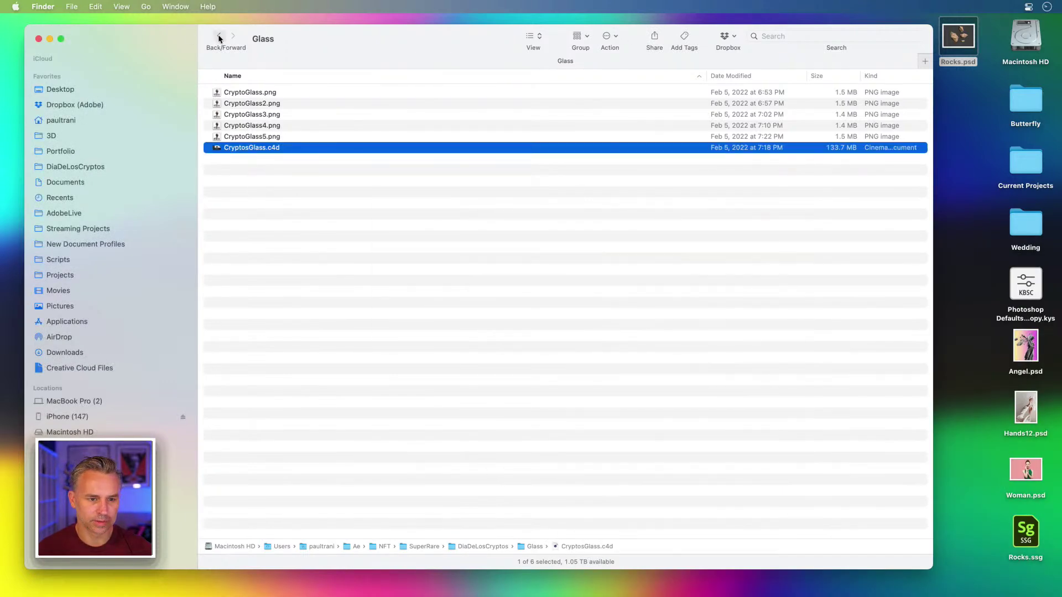
Step: Check where the Broken Glass Photo Effect, Glasses and Gradient and glasses_25D folders are stored
left_click(219, 37)
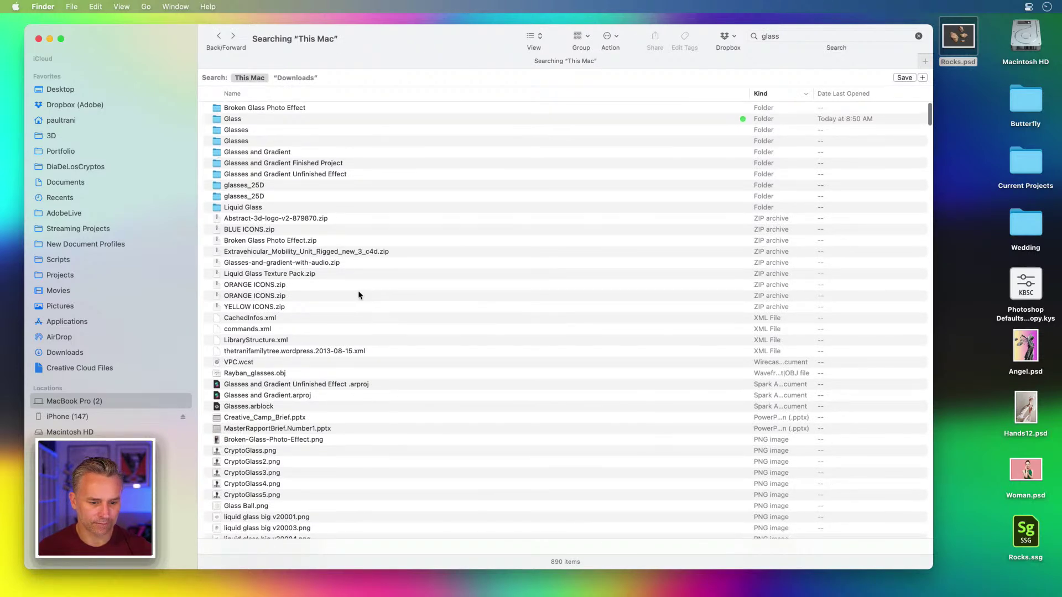
scroll(358, 295, "down", 5)
scroll(359, 295, "up", 5)
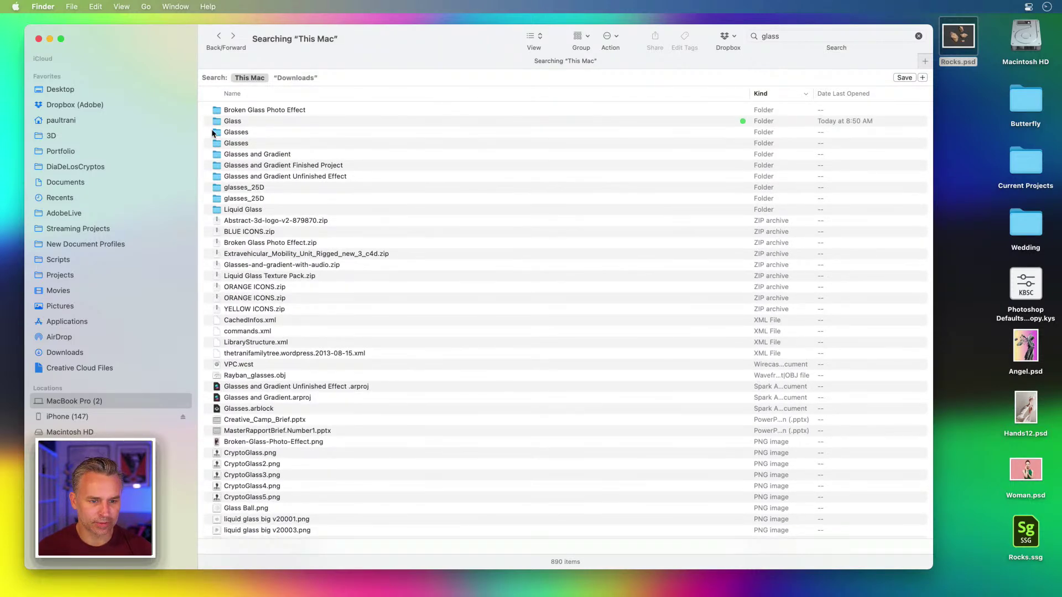
left_click(219, 110)
left_click(267, 156)
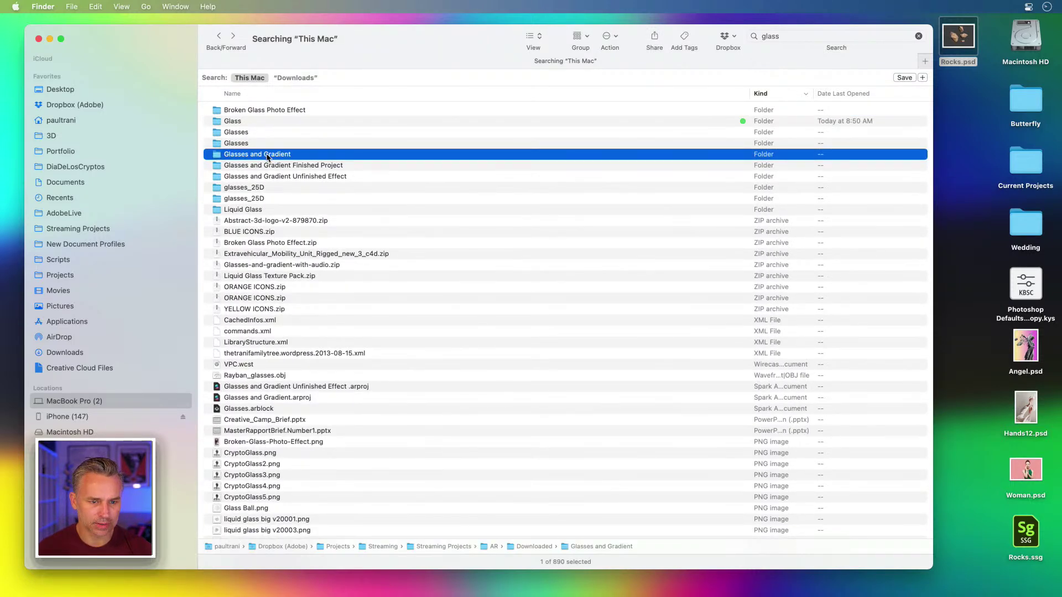
left_click(251, 110)
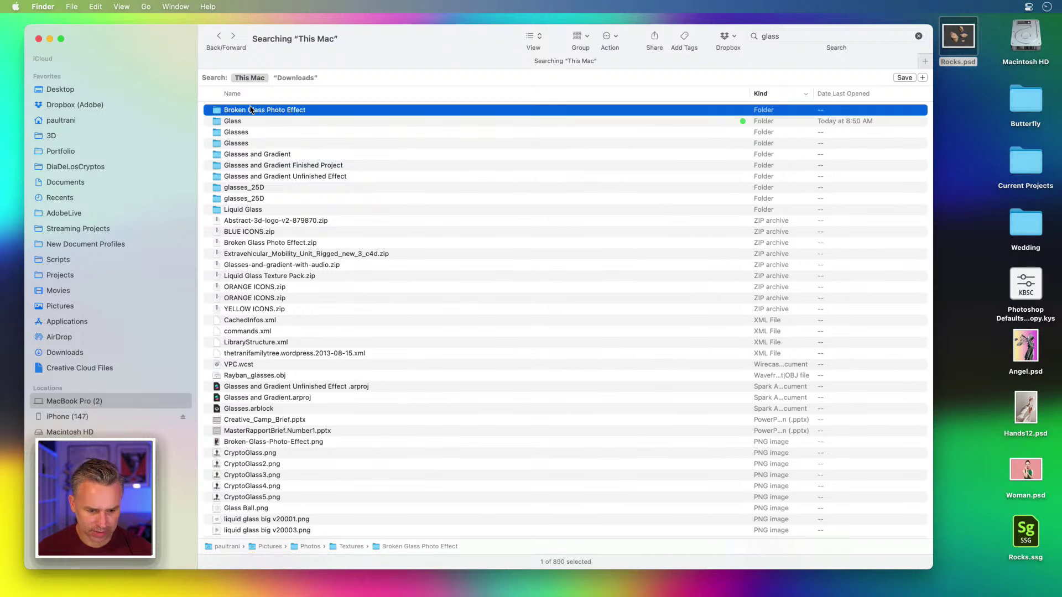
left_click(236, 157)
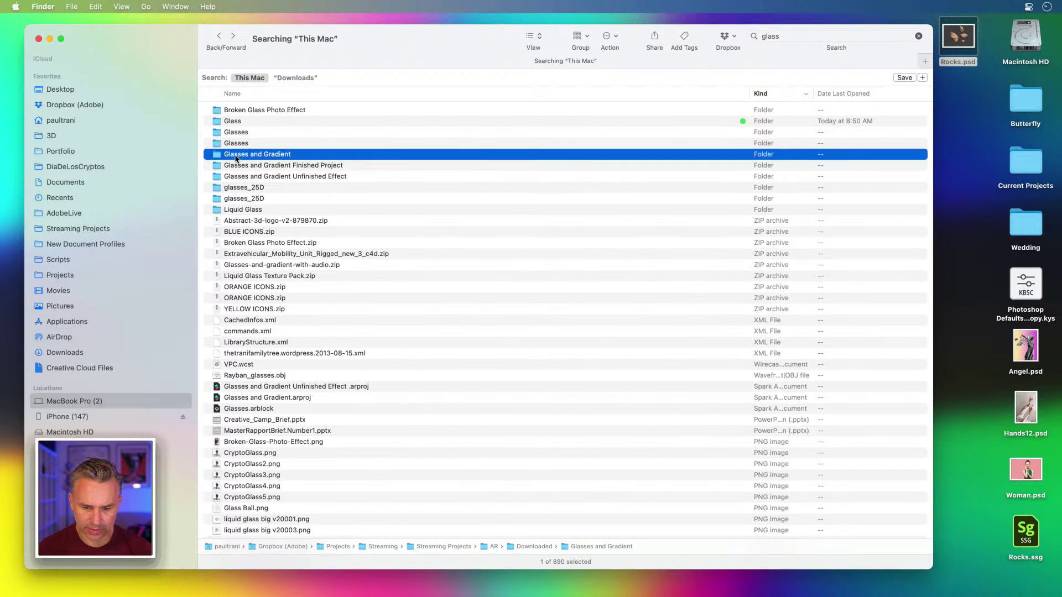
left_click(283, 167)
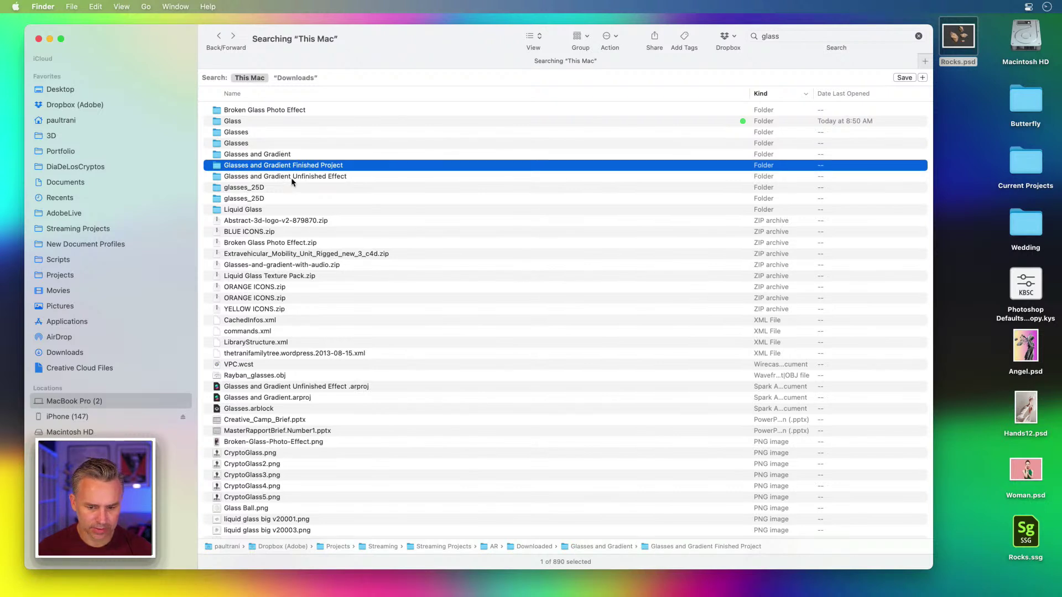
left_click(292, 178)
left_click(254, 189)
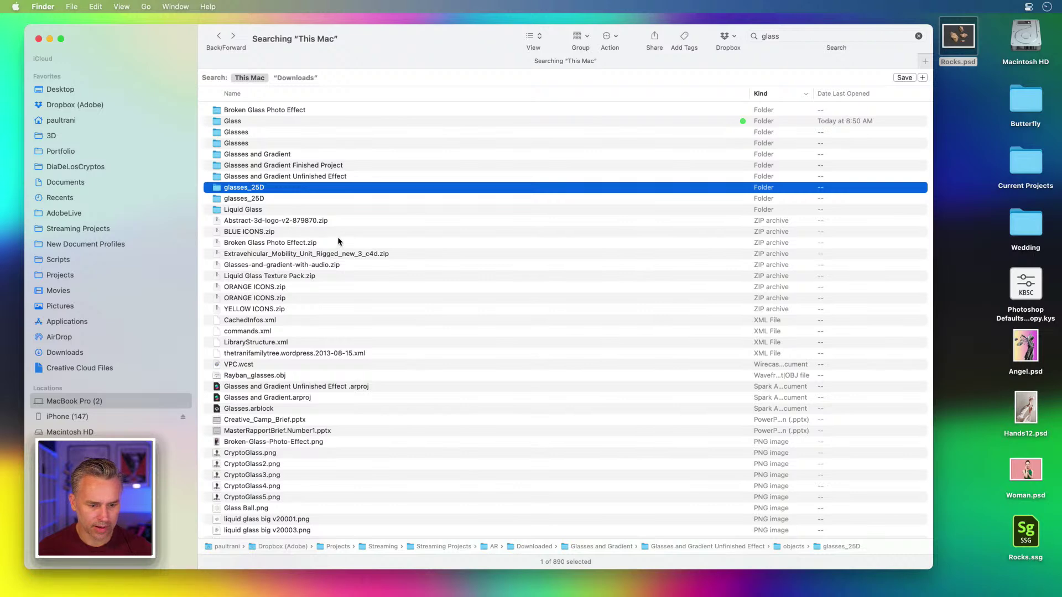
scroll(339, 241, "down", 2)
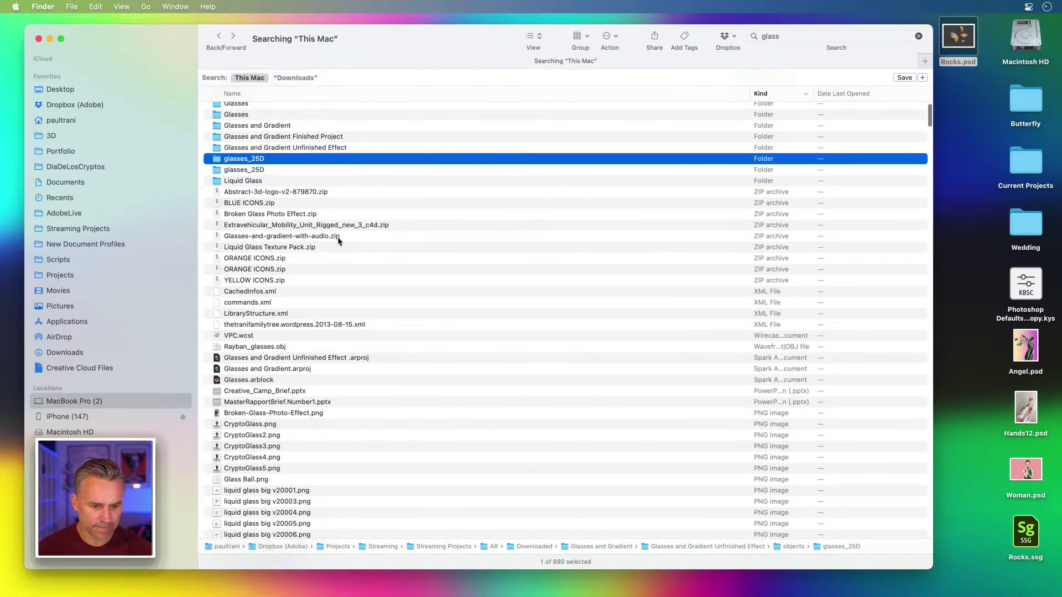
Step: Open Shatter.psd from the desktop's Current Projects folder in Photoshop
double_click(1011, 174)
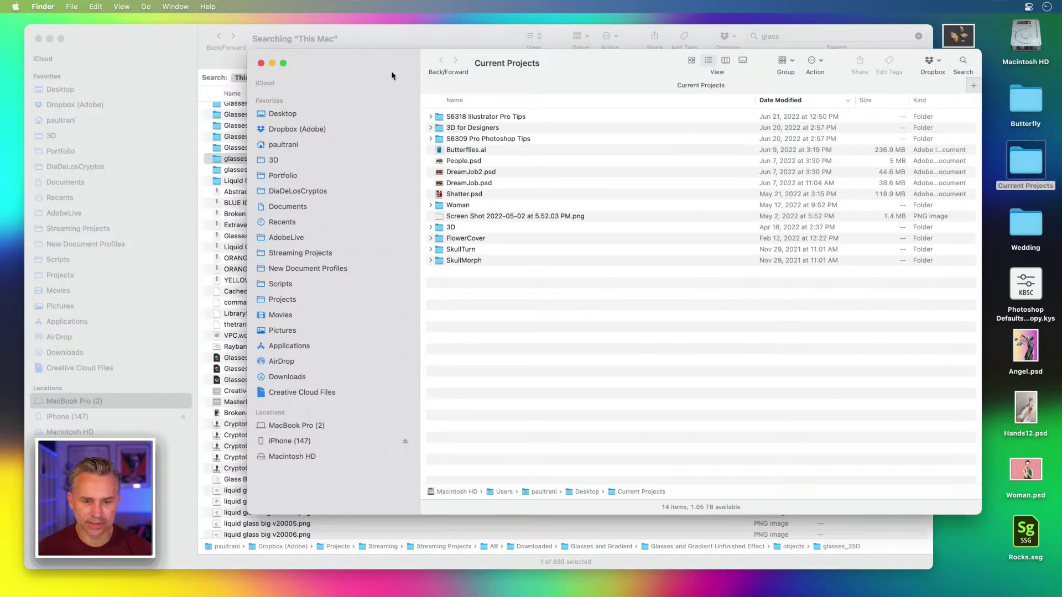
left_click(444, 195)
left_click_drag(444, 199, 432, 191)
key("super+Tab")
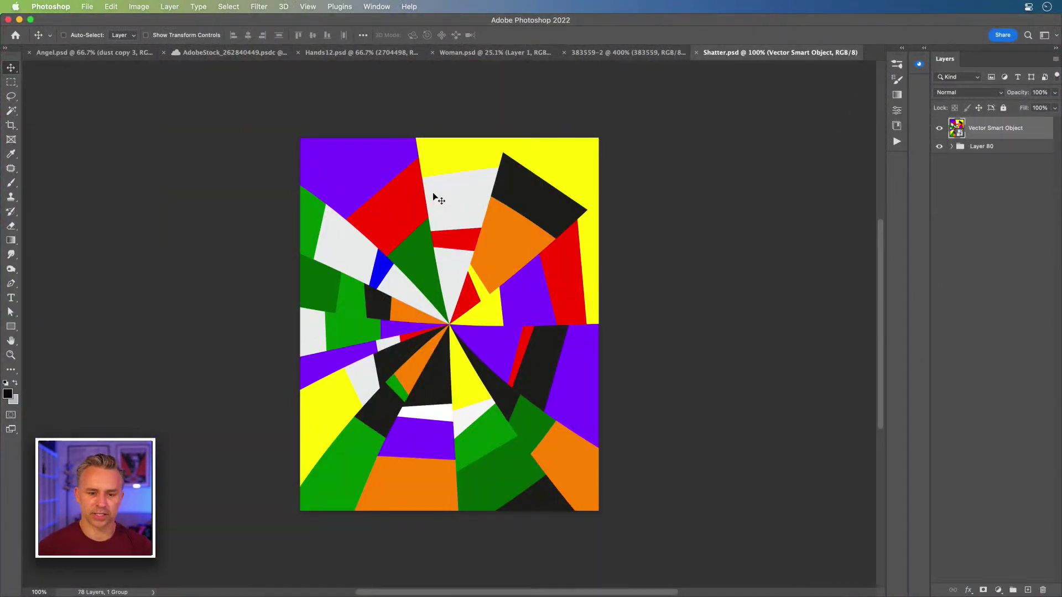
Step: Hide the vector smart object and Alt-drag a copy of the image layer above the Layer 80 group
left_click(938, 128)
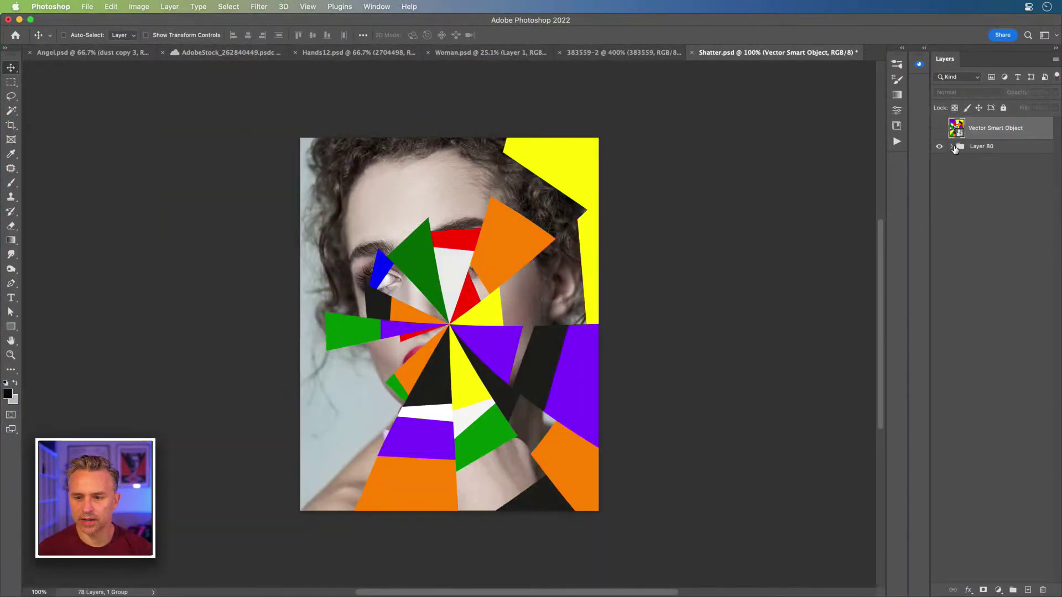
left_click(952, 147)
left_click(952, 147)
left_click(953, 147)
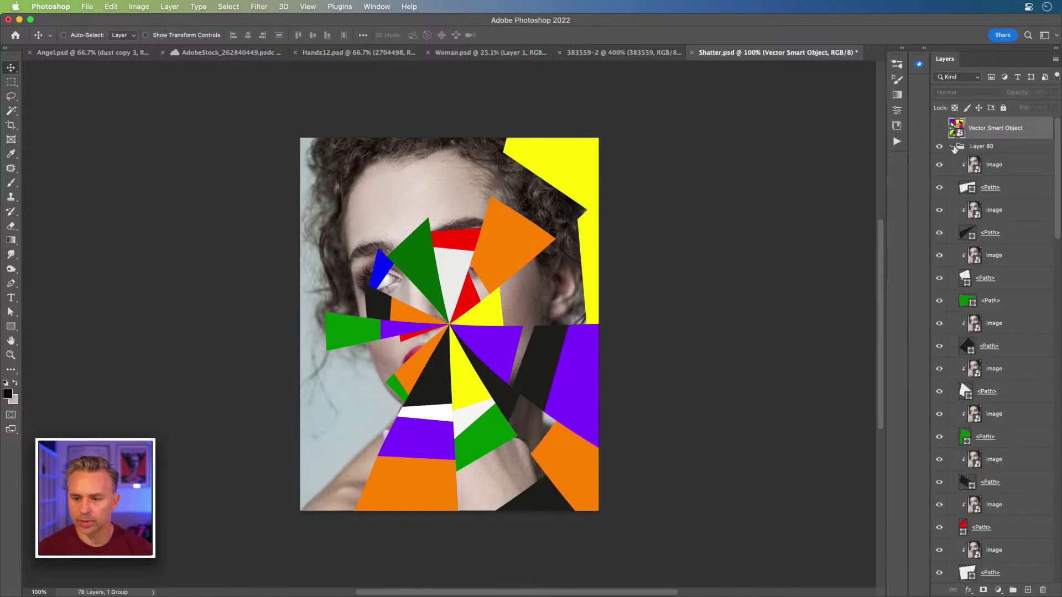
left_click_drag(1002, 167, 979, 145)
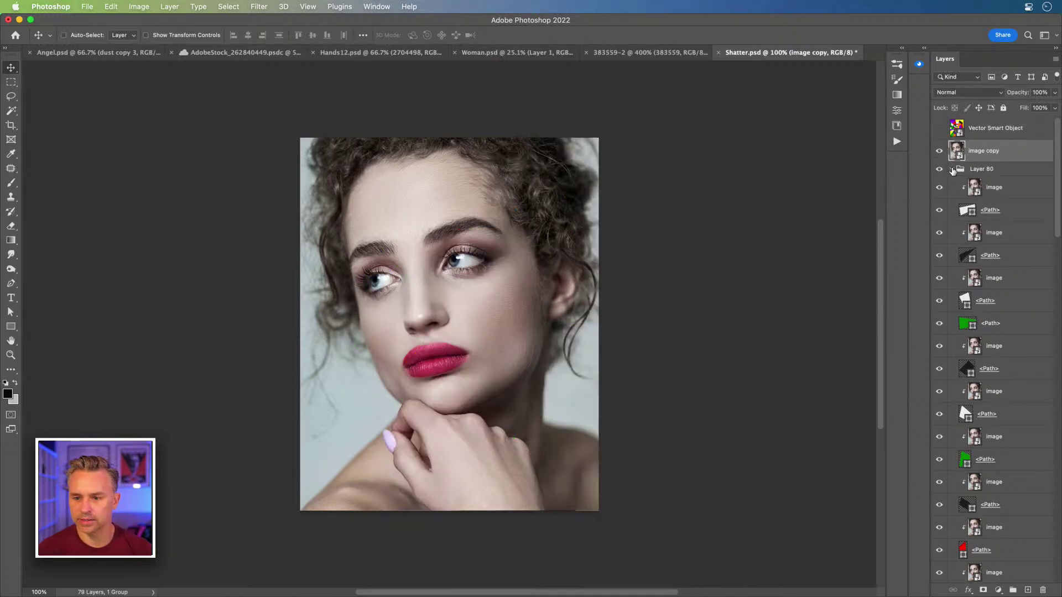
Step: Show the vector smart object again and open its contents in Illustrator
left_click(952, 169)
left_click(939, 128)
double_click(956, 128)
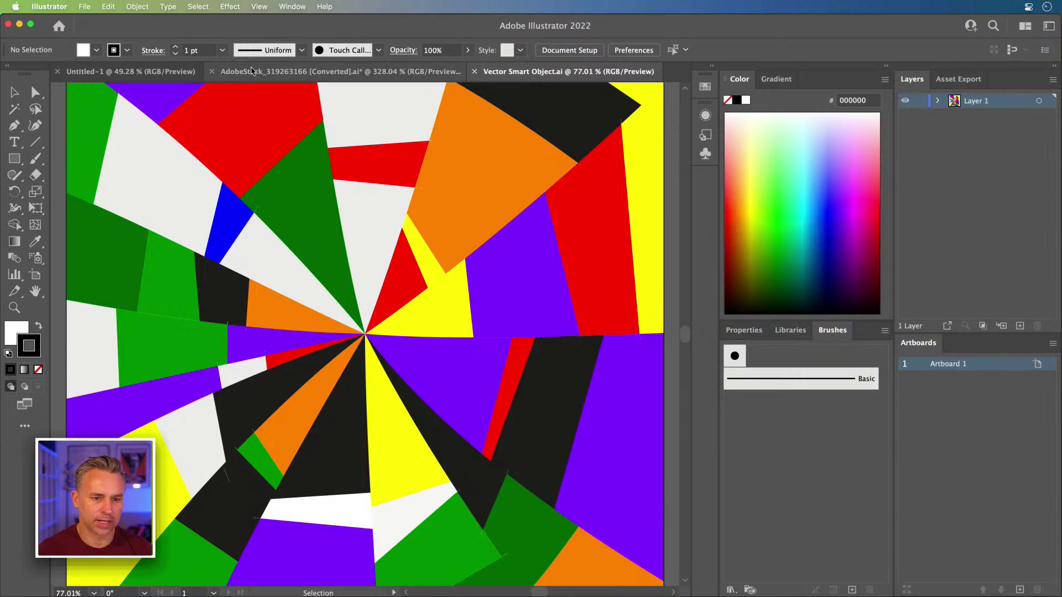
Step: Deselect the particle group in the AdobeStock document, then expand Layer 1 in Vector Smart Object.ai
left_click(257, 73)
left_click(154, 166)
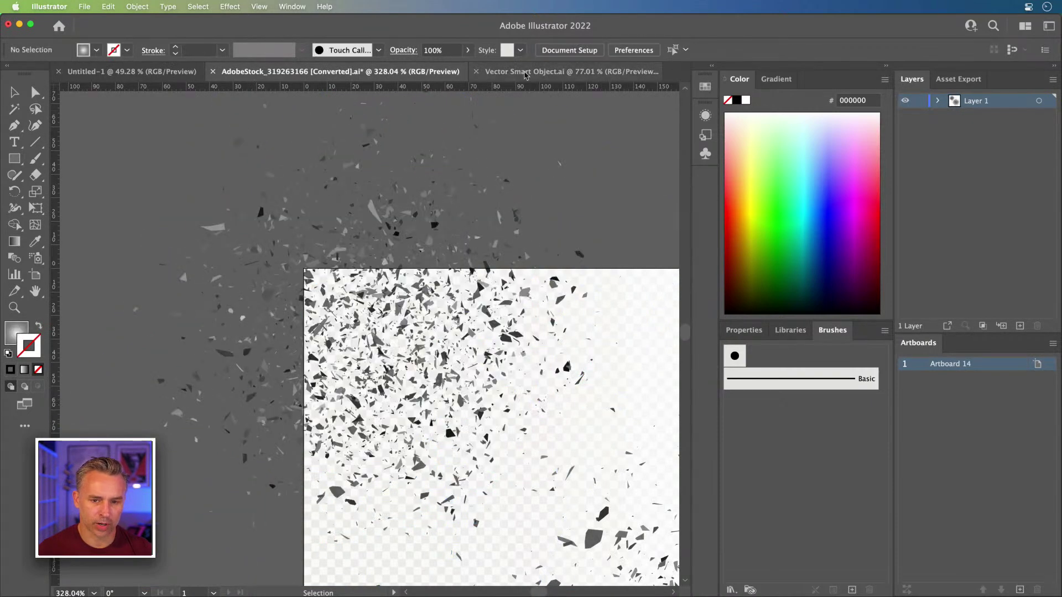
left_click(536, 76)
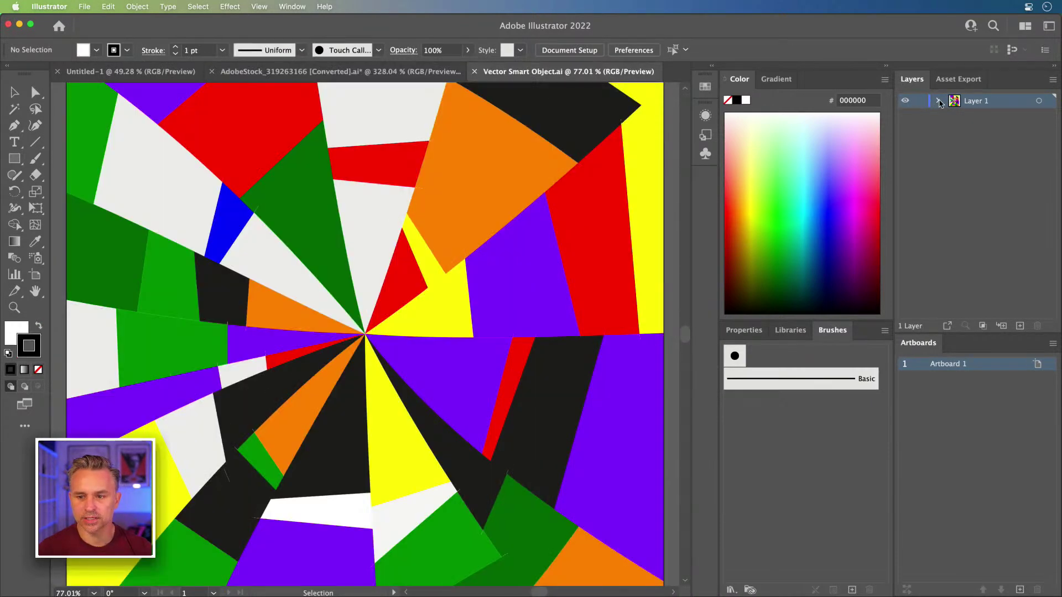
left_click(938, 101)
Step: Inspect the orange, purple, yellow, green and white shards, then select all paths with Direct Selection
left_click(479, 225)
left_click(518, 295)
left_click(417, 310)
left_click(334, 247)
left_click(268, 267)
key("a")
left_click(156, 286)
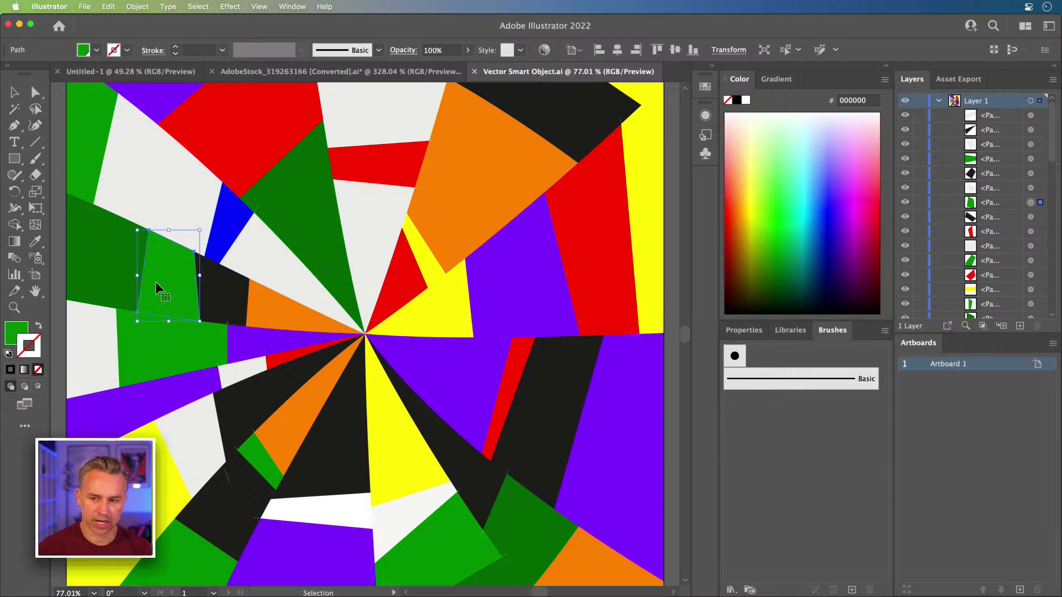
key("super+a")
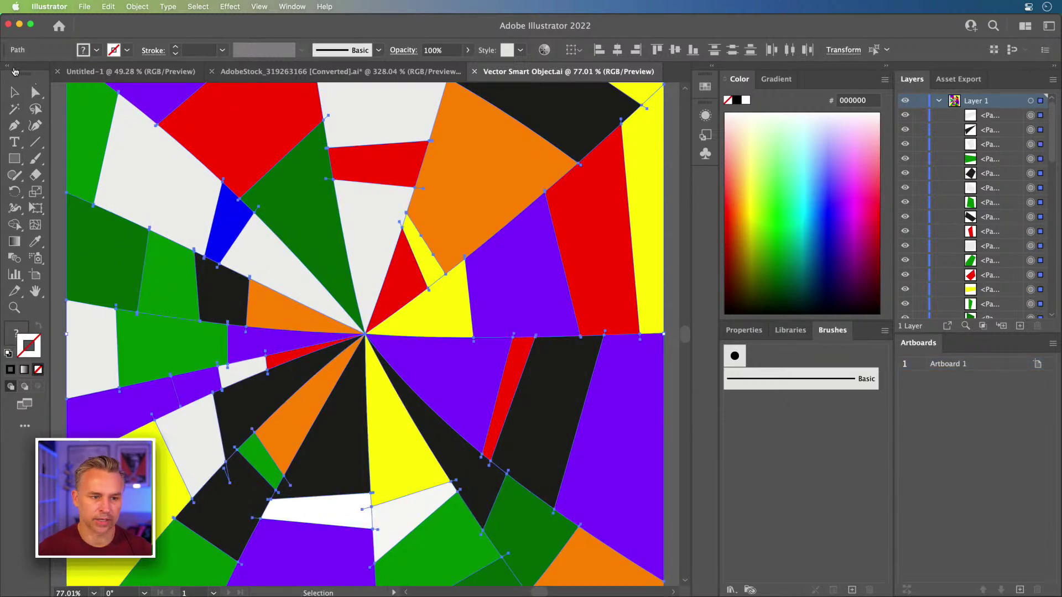
Step: Back in Photoshop, hide the vector smart object, select image copy and zoom to 200%
left_click(19, 24)
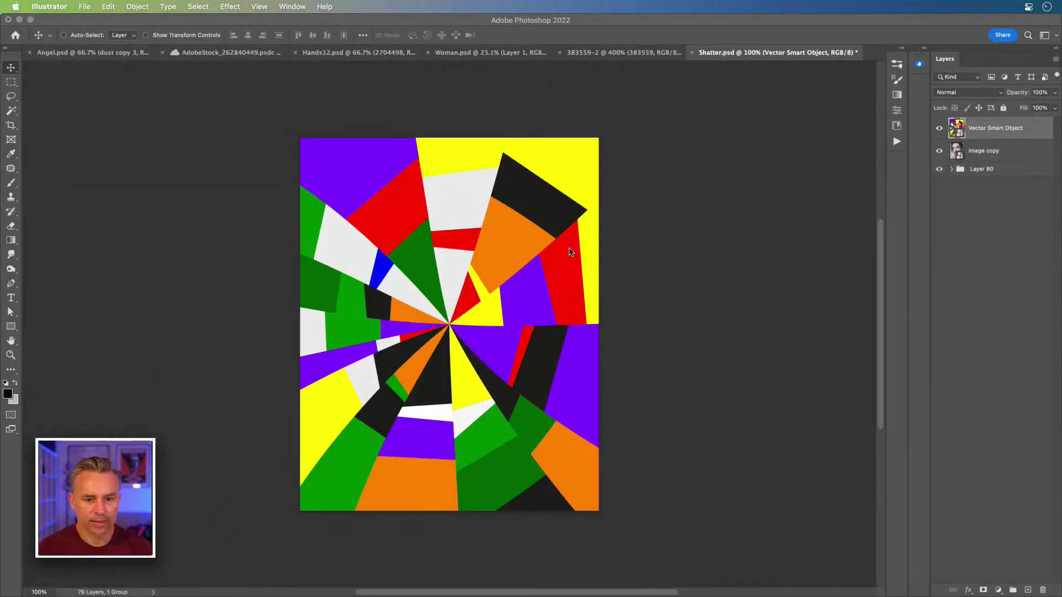
left_click_drag(989, 133, 957, 139)
left_click(939, 128)
left_click(996, 159)
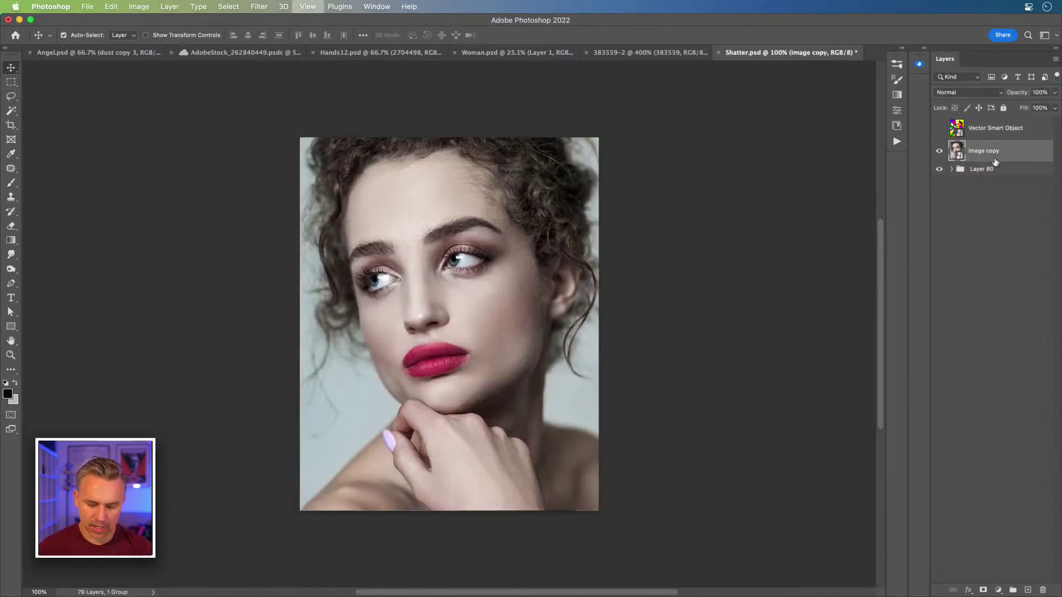
key("super+plus")
Step: Paste the Illustrator shard paths as layers
key("super+v")
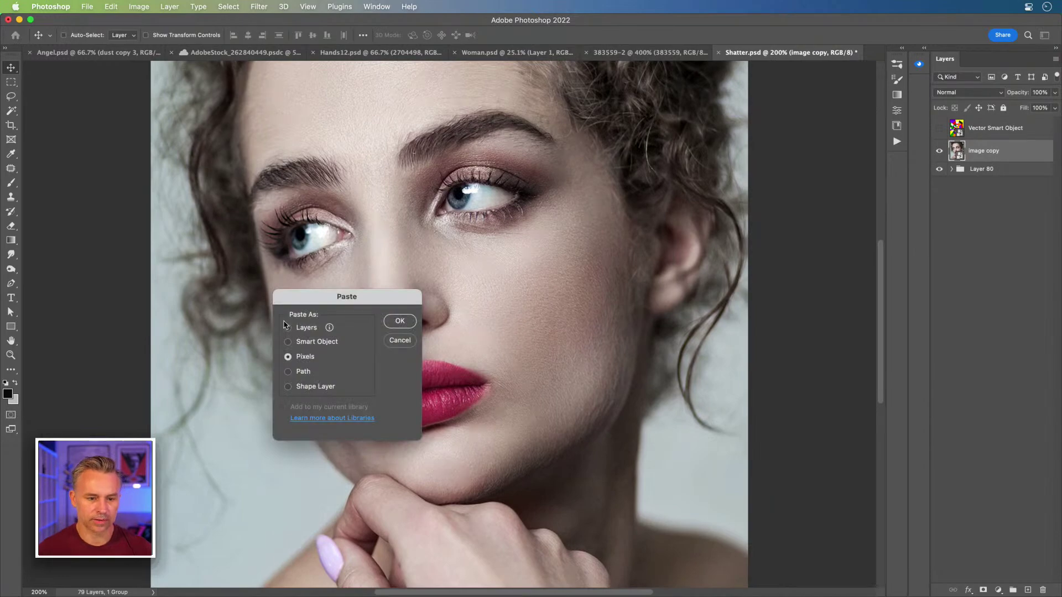
left_click(429, 271)
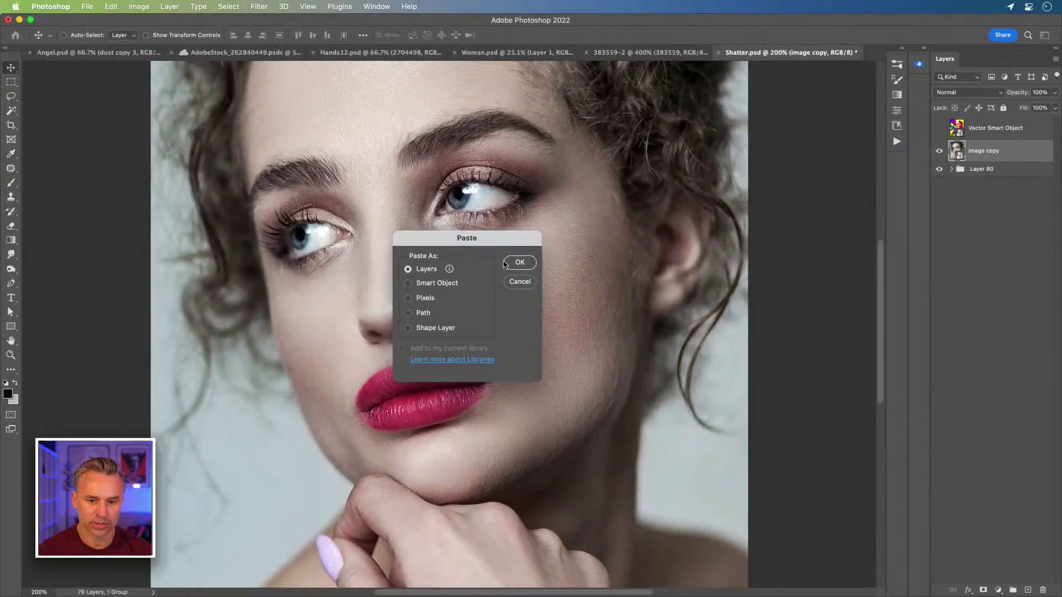
left_click(523, 262)
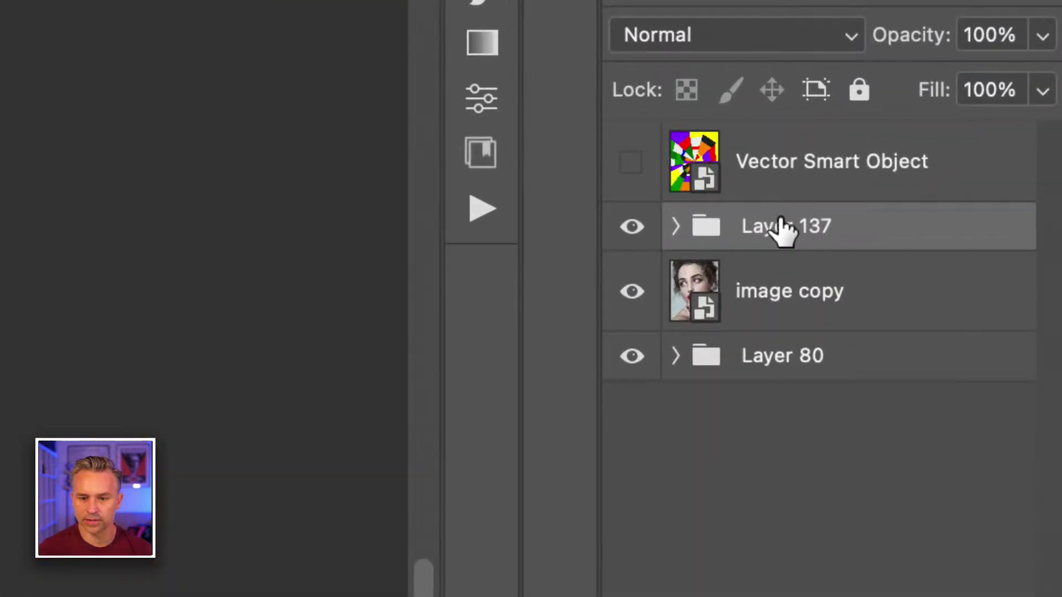
Step: Ungroup the Layer 137 group
left_click(676, 226)
right_click(818, 227)
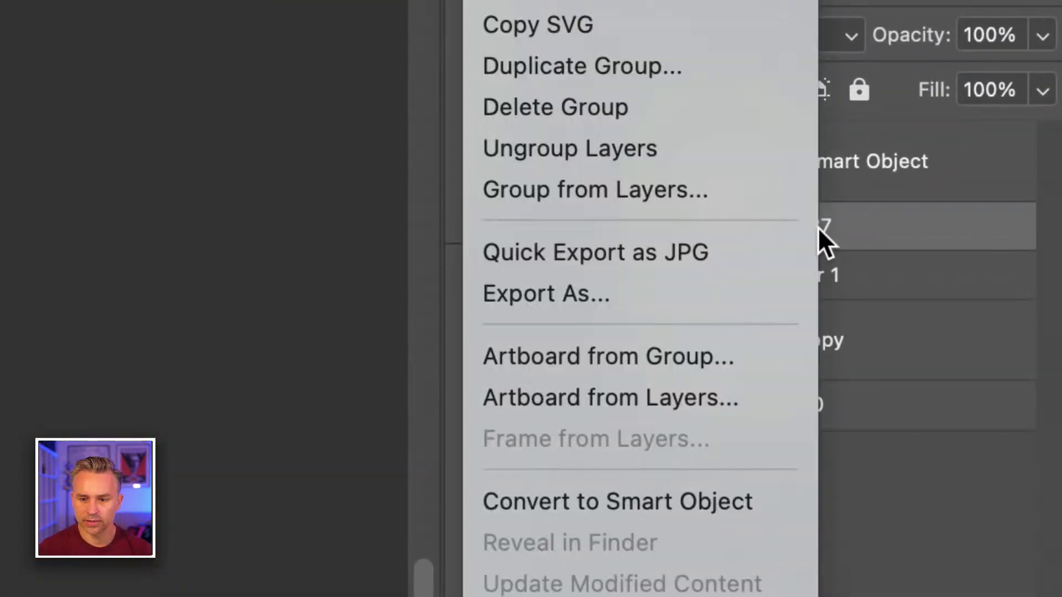
left_click(697, 149)
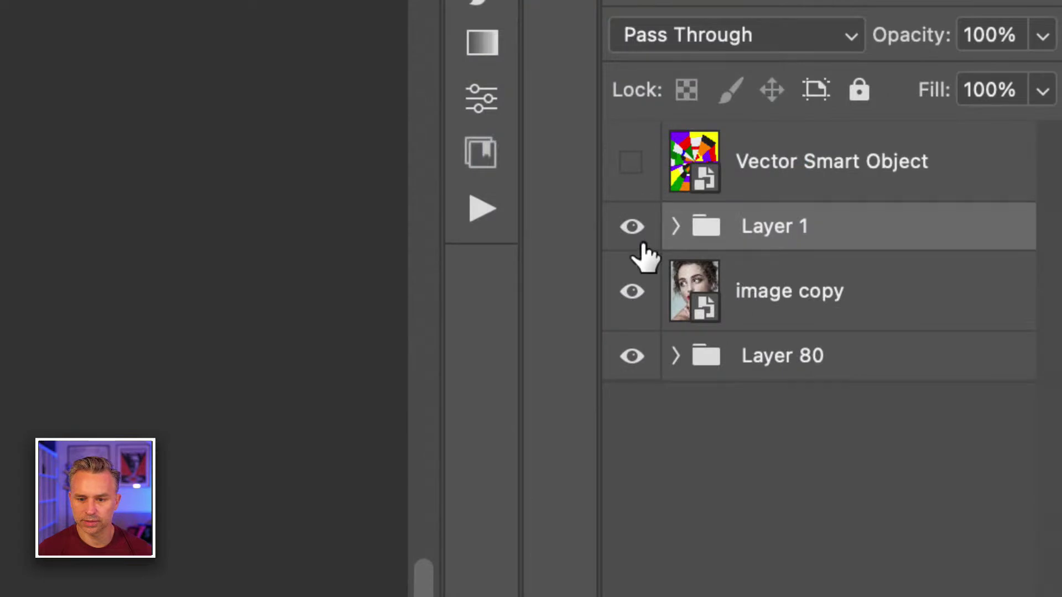
Step: Expand the Layer 1 group and inspect its first two <Path> shard layers
left_click(675, 225)
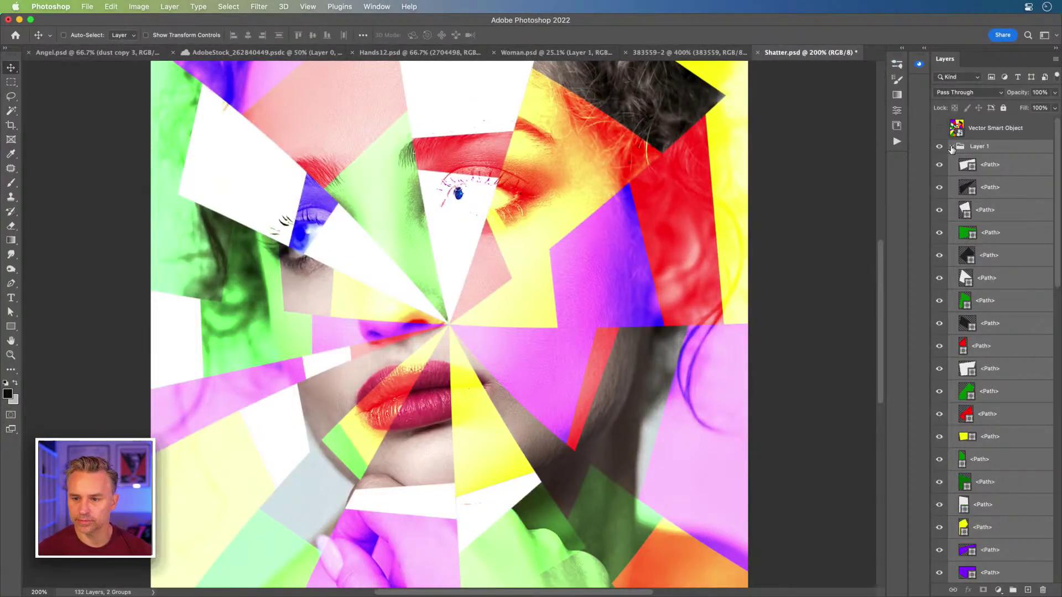
left_click(952, 148)
left_click(977, 165)
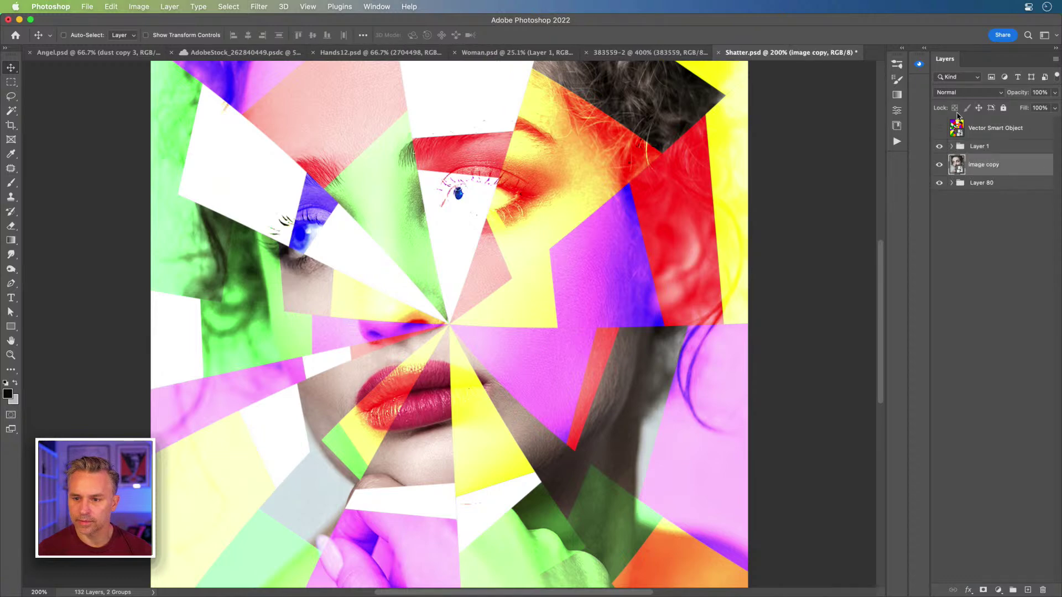
left_click(971, 147)
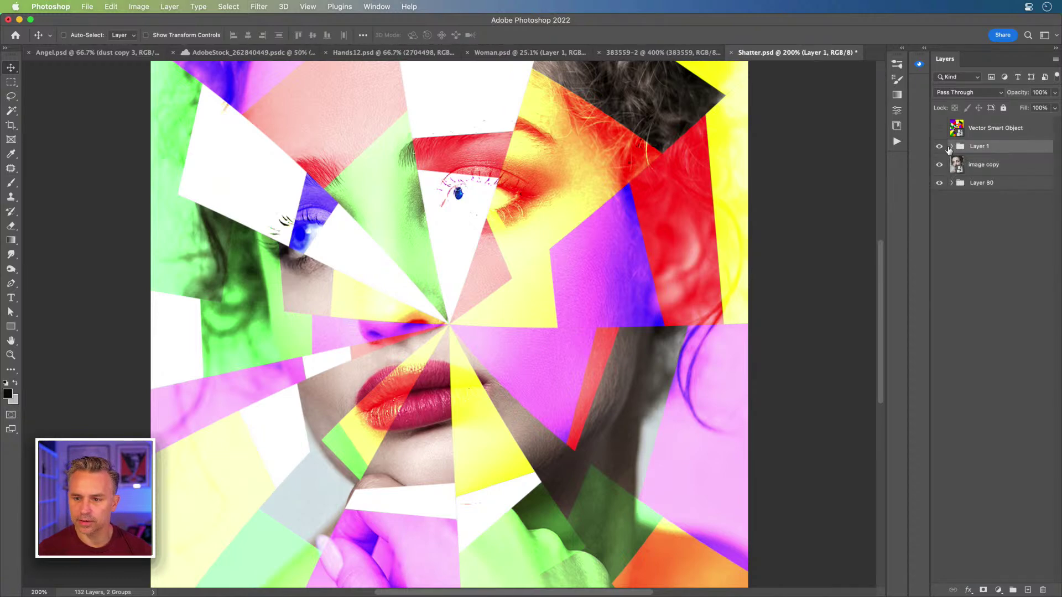
left_click(952, 147)
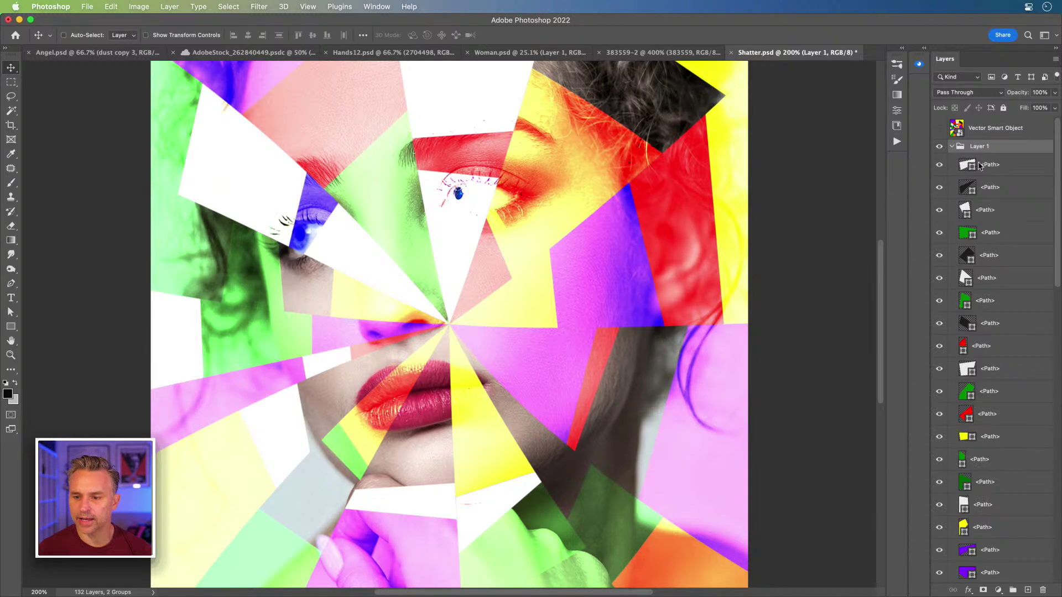
left_click(977, 166)
left_click(994, 191)
left_click(993, 168)
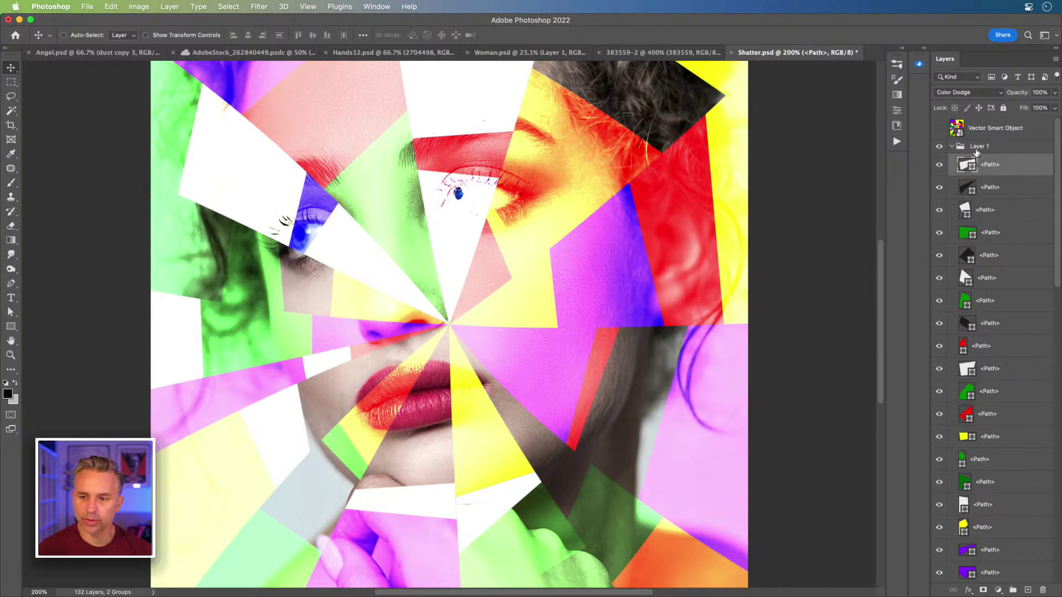
mouse_move(299, 596)
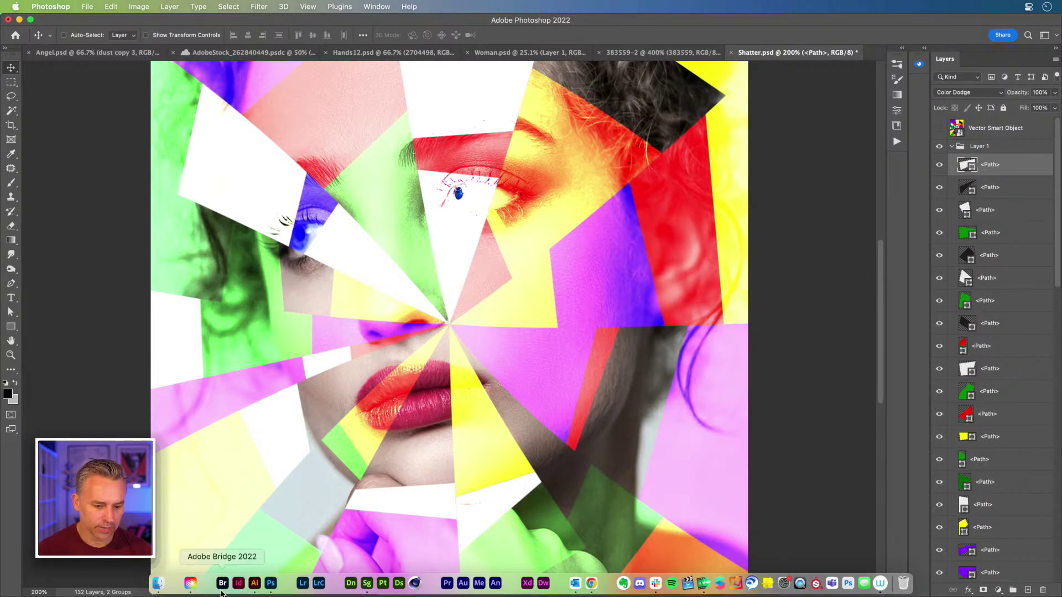
left_click(254, 584)
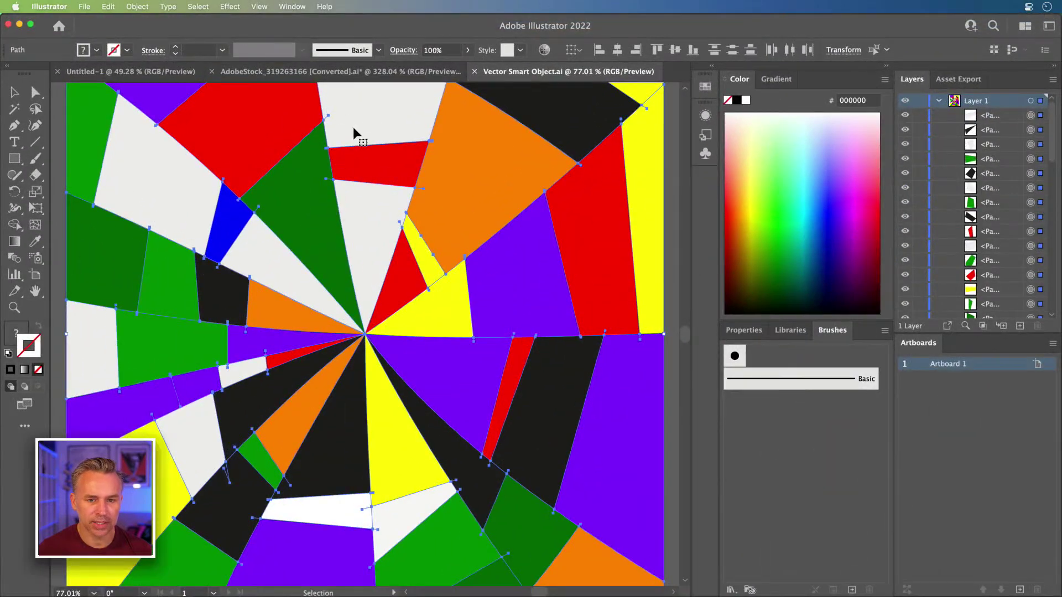
left_click_drag(236, 130, 337, 376)
left_click(287, 164)
left_click_drag(402, 219, 278, 69)
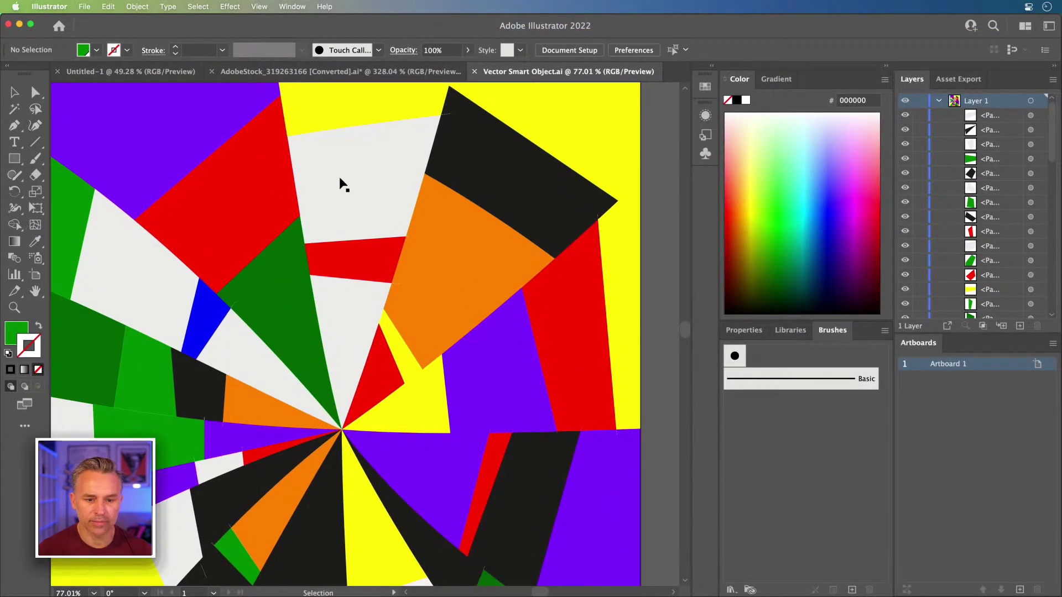
left_click(244, 182)
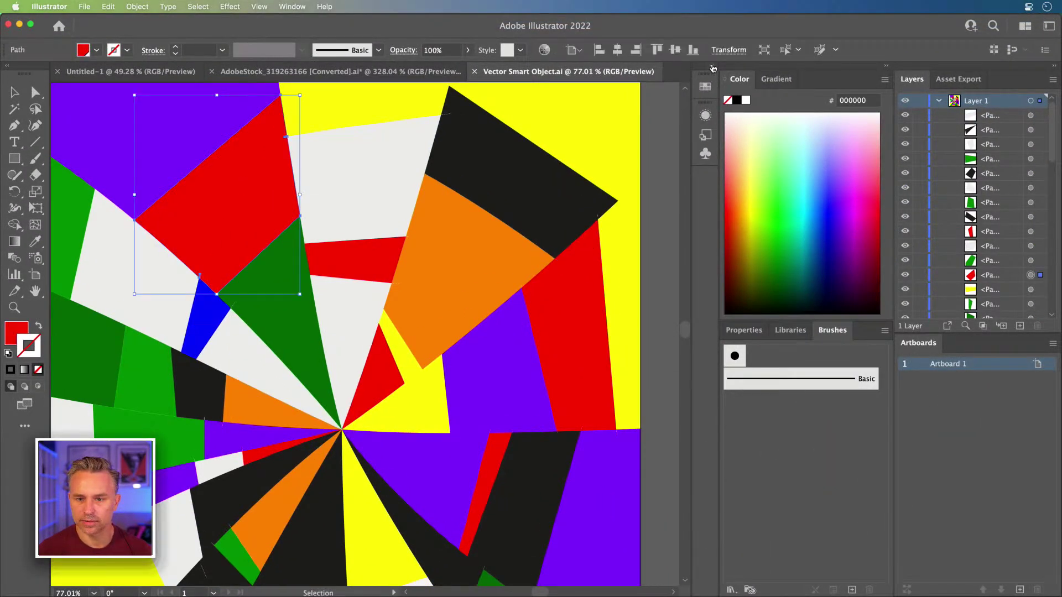
left_click(712, 67)
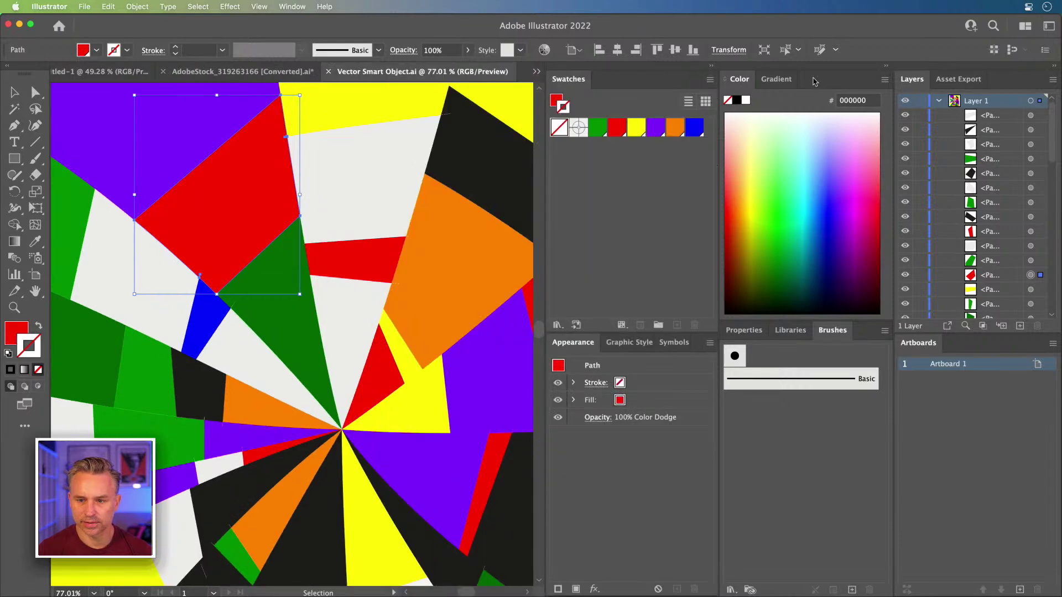
left_click(744, 330)
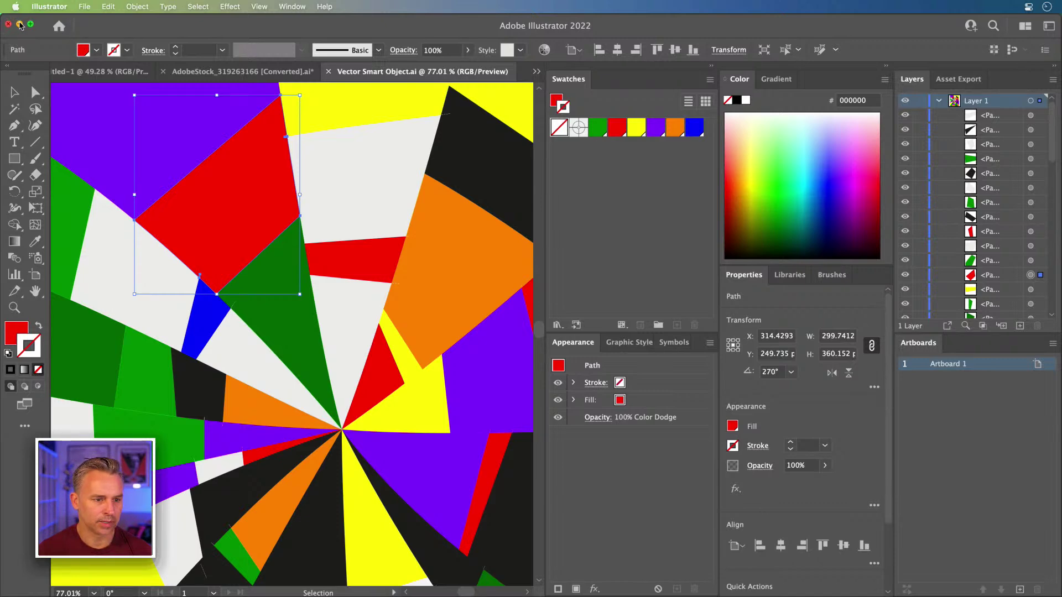
left_click(19, 24)
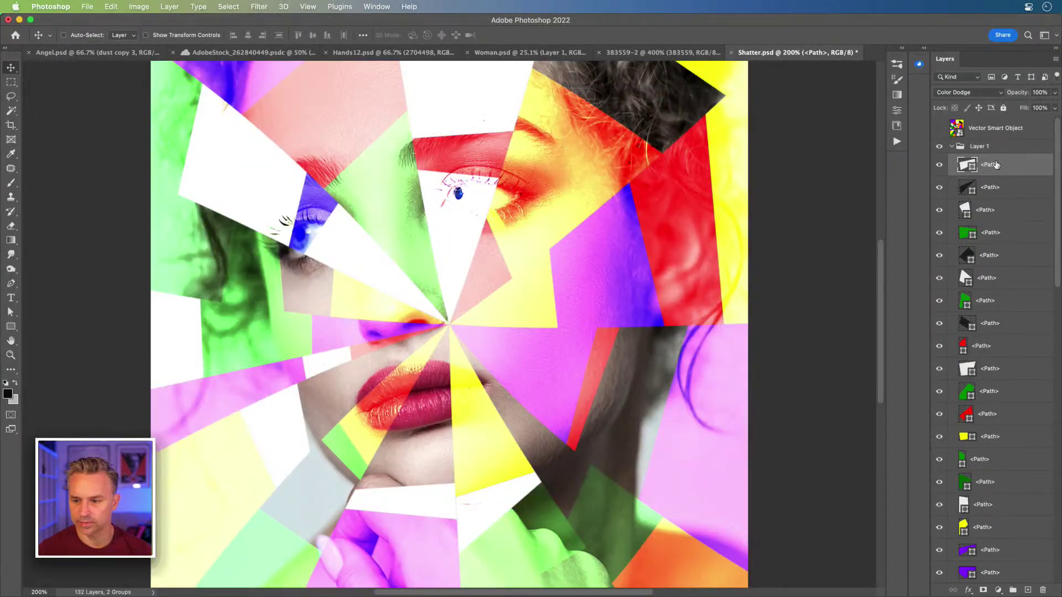
Step: Select all the shard path layers in Layer 1 and set their blend mode to Normal
scroll(998, 176, "down", 15)
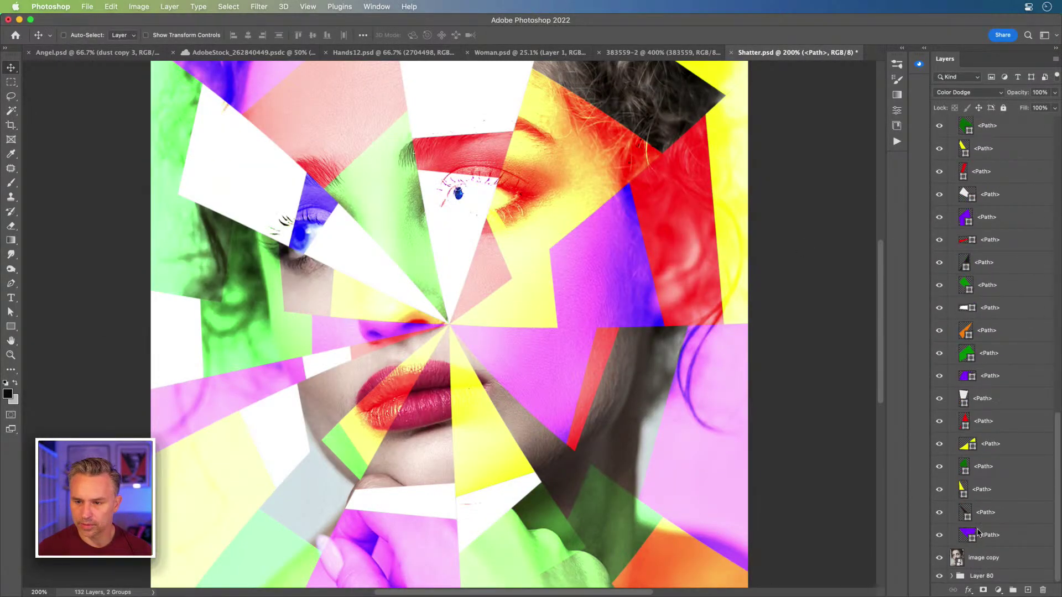
left_click(977, 533, "shift")
left_click(968, 93)
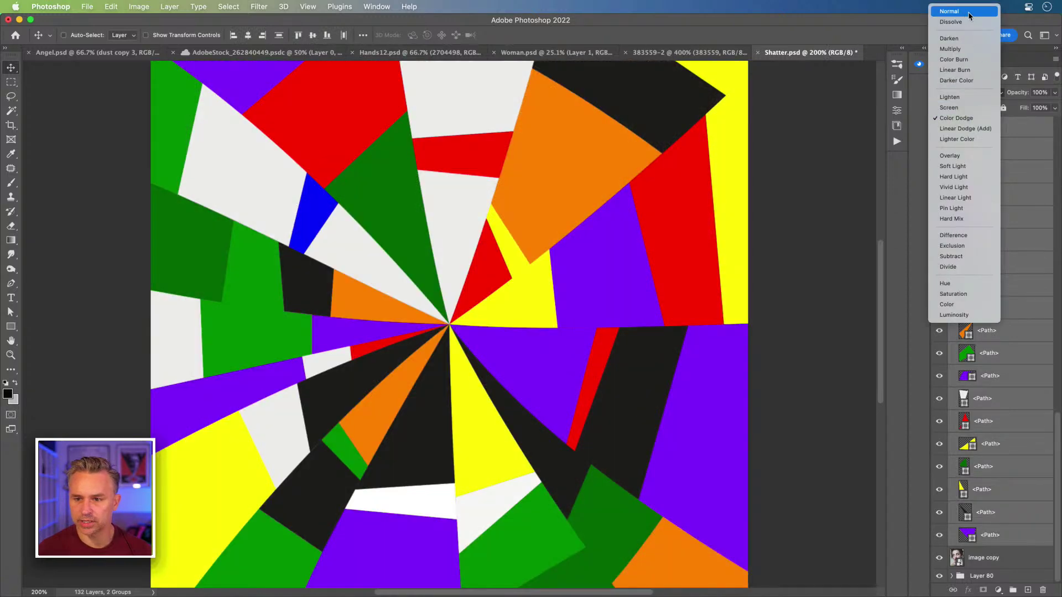
left_click(969, 12)
Step: Collapse the Layer 1 group of path shards
scroll(999, 184, "up", 10)
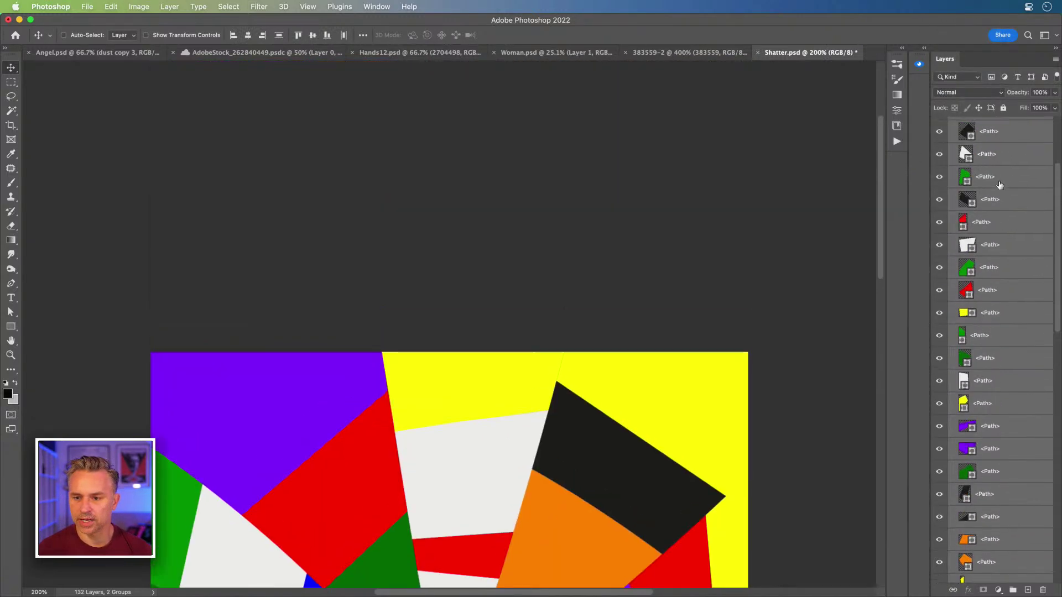
scroll(1000, 185, "up", 5)
scroll(509, 320, "down", 15)
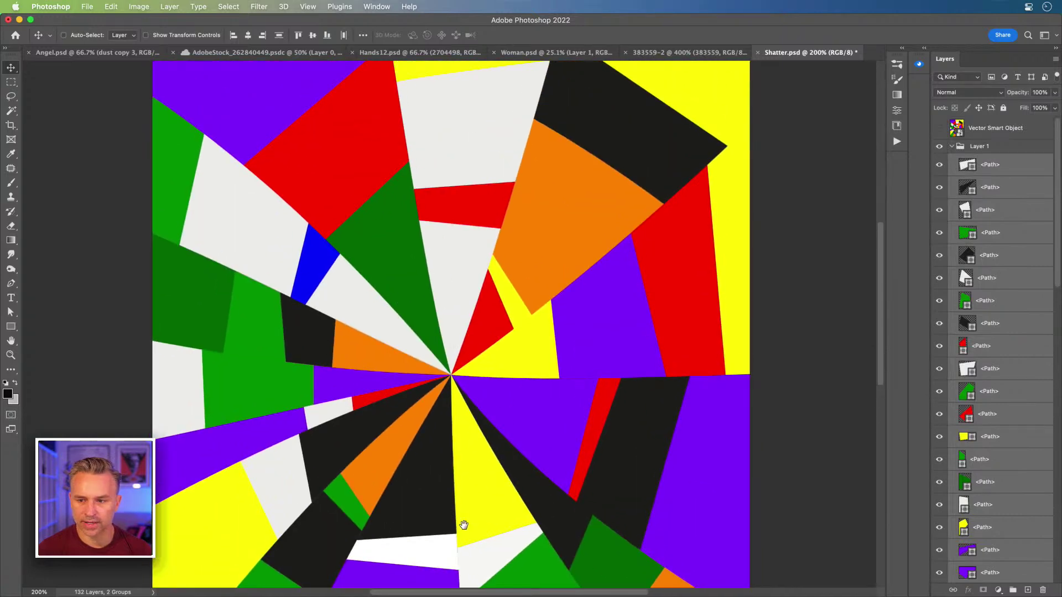
left_click(952, 147)
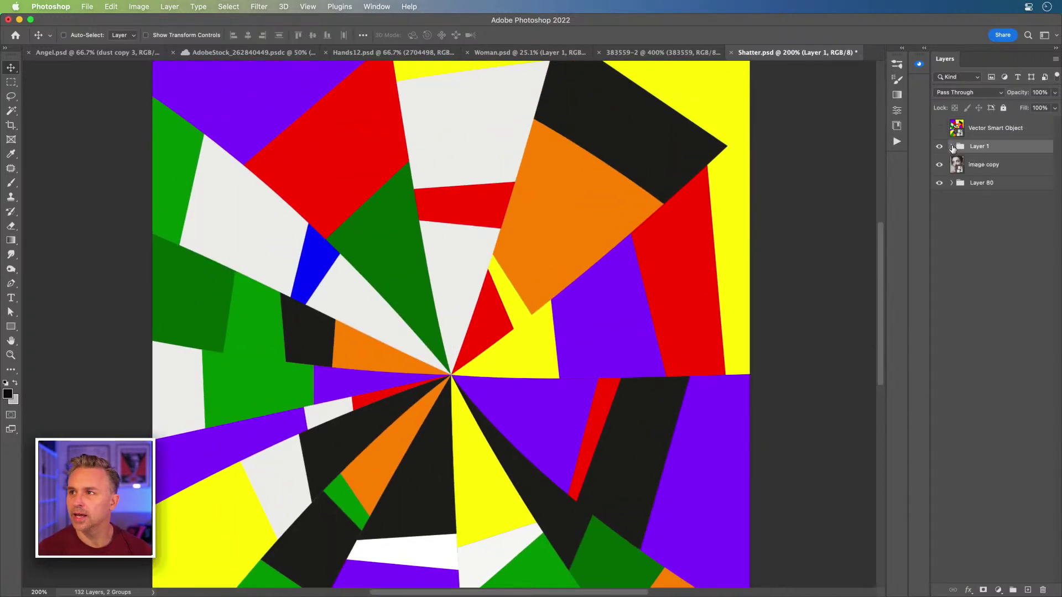
Step: Rename the image copy layer to 'model' and duplicate it as model copy
double_click(973, 165)
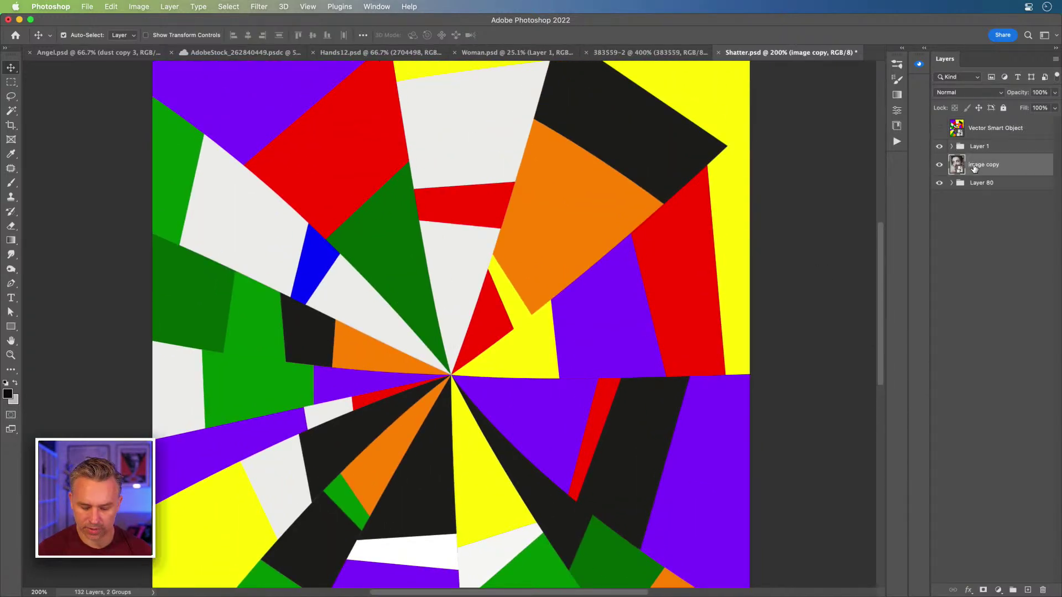
type("model")
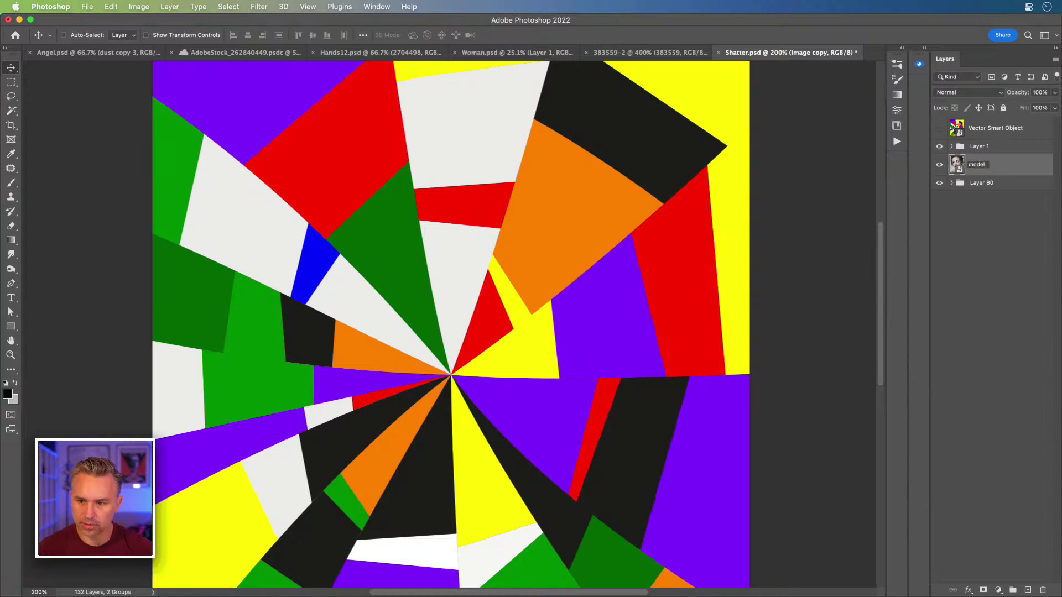
key("Return")
key("super+j")
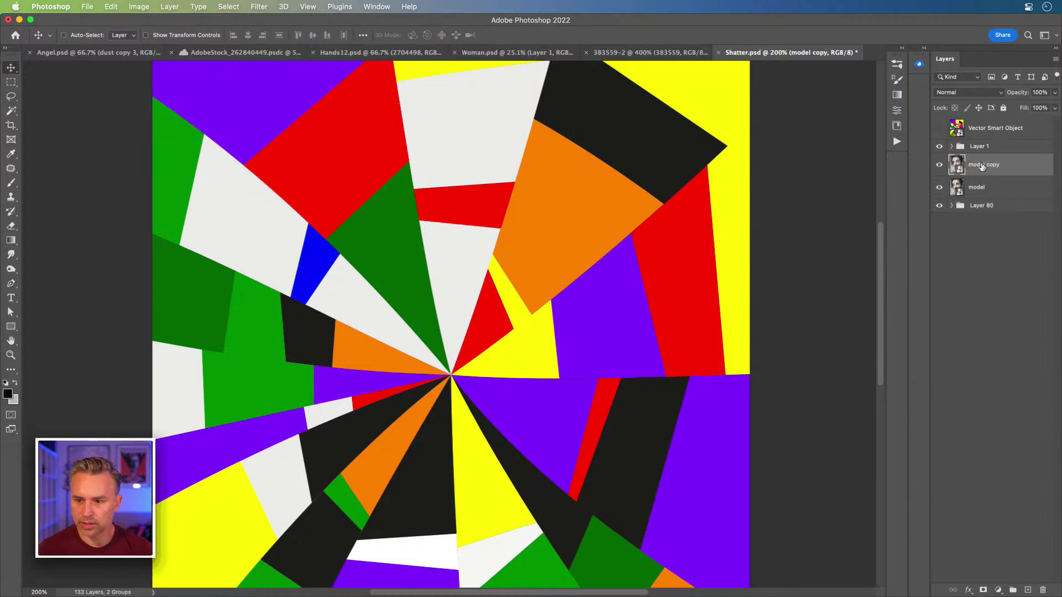
Step: Move model copy up through the Layer 1 path layers, then hide it
left_click(952, 147)
scroll(977, 298, "down", 3)
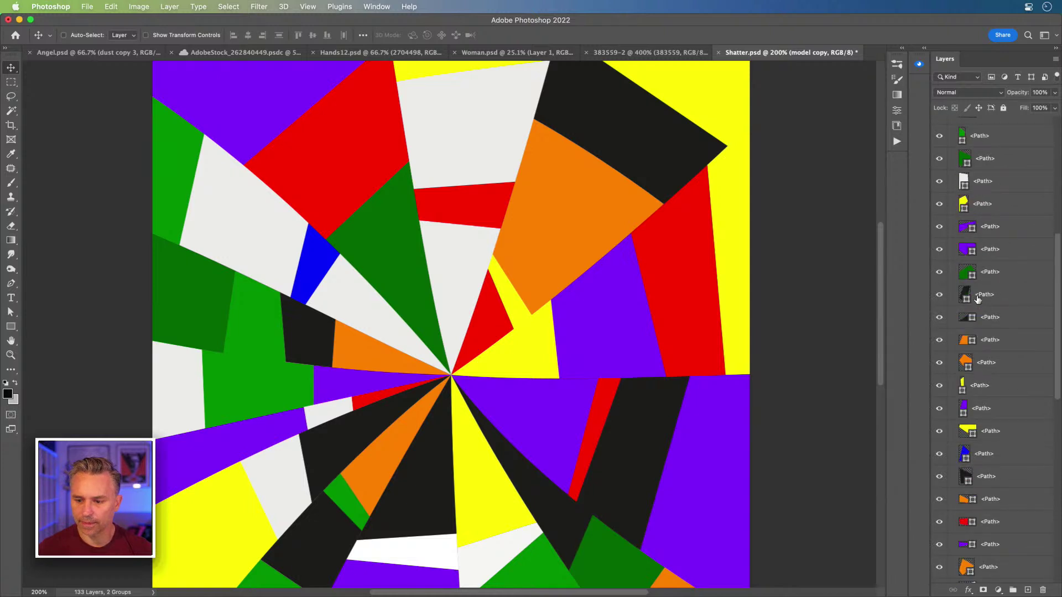
scroll(977, 299, "down", 5)
left_click_drag(984, 551, 979, 201)
scroll(986, 213, "up", 5)
scroll(1017, 387, "down", 5)
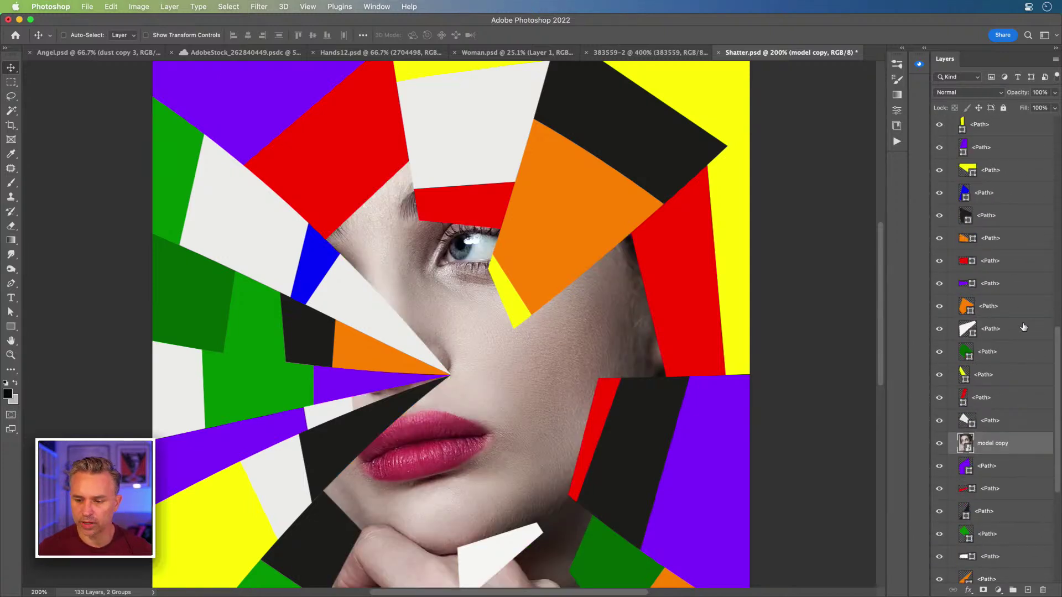
left_click_drag(997, 449, 1009, 159)
scroll(997, 514, "up", 10)
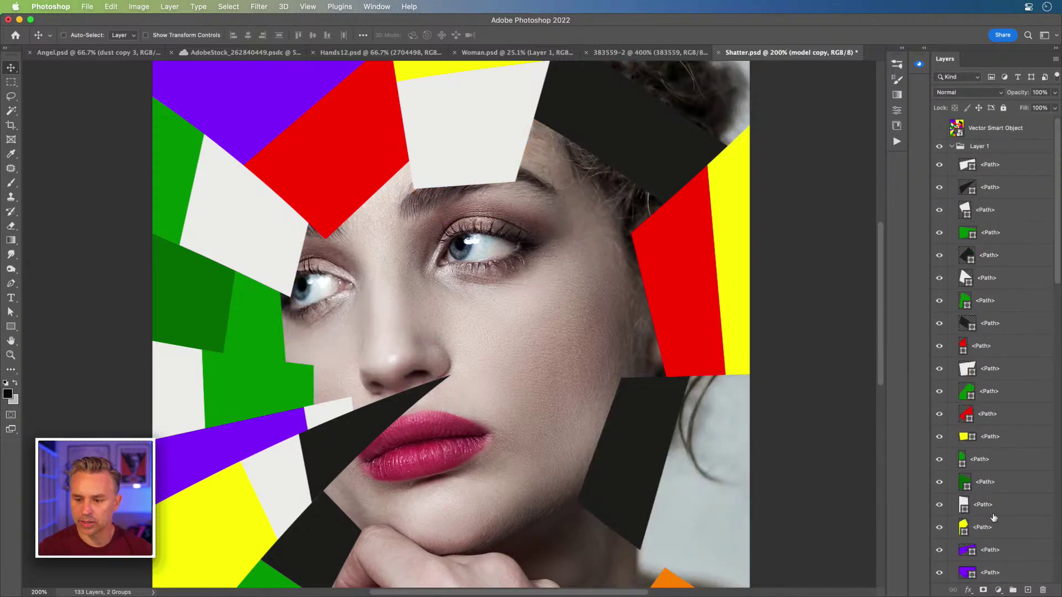
left_click_drag(997, 514, 1009, 236)
left_click_drag(998, 456, 1001, 176)
left_click(938, 189)
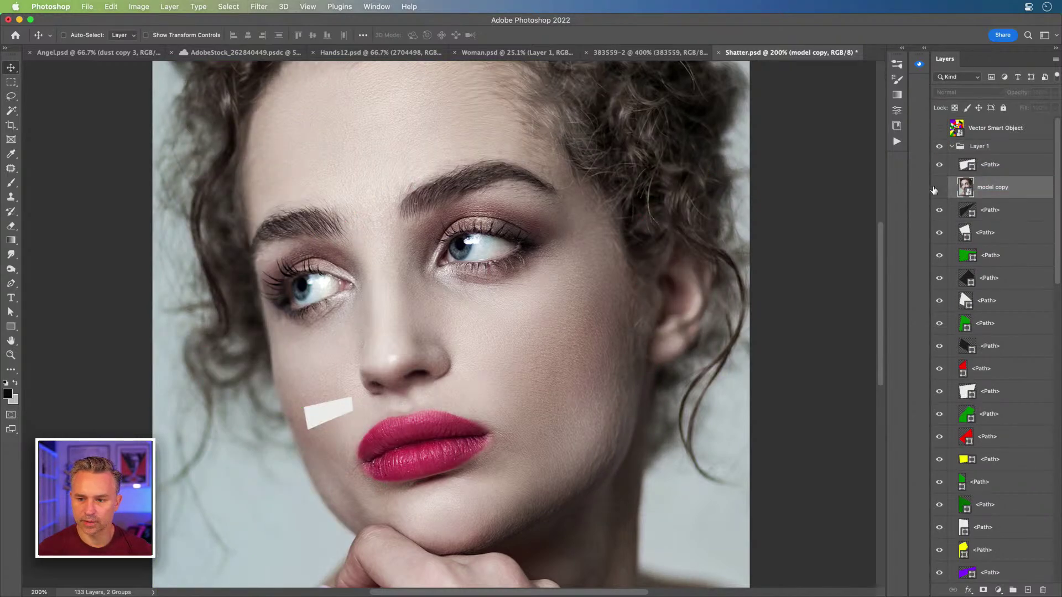
Step: Reposition model copy just above the green shard's path layer and show it again
left_click(396, 260, "super")
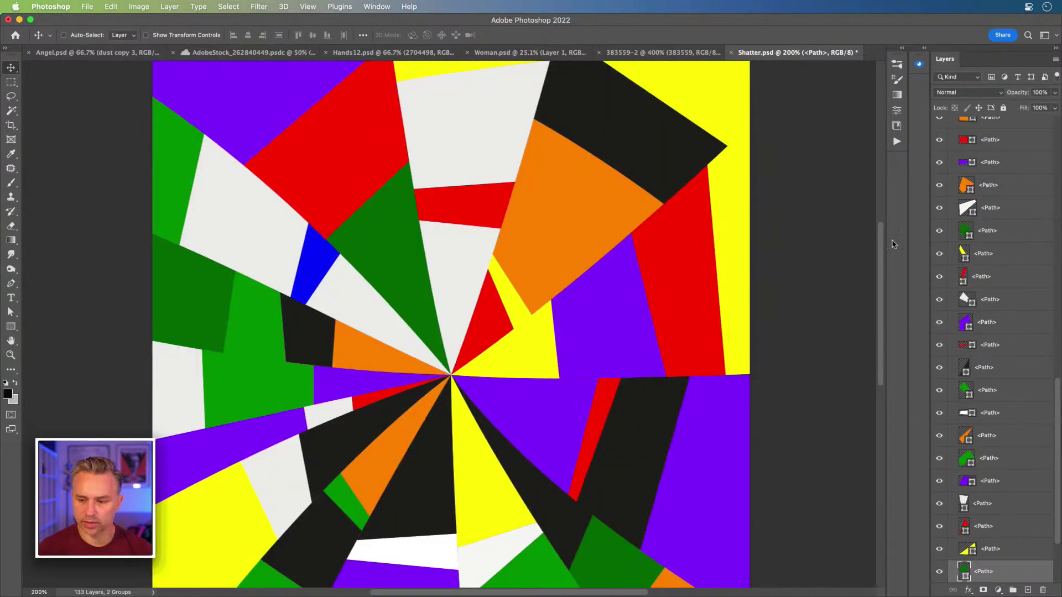
scroll(968, 216, "up", 10)
scroll(969, 215, "up", 5)
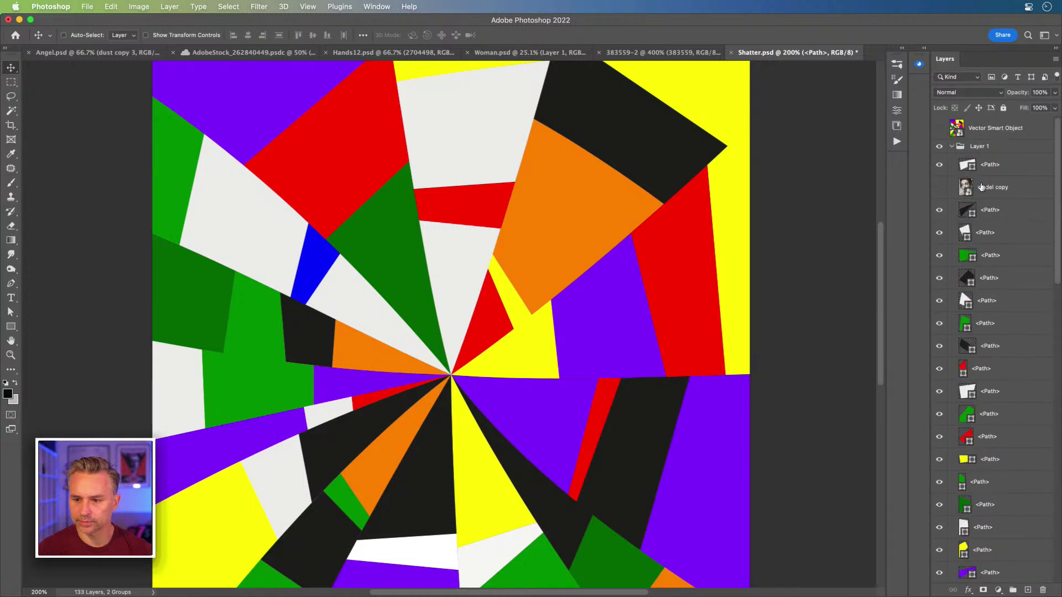
left_click(977, 482)
scroll(977, 503, "down", 15)
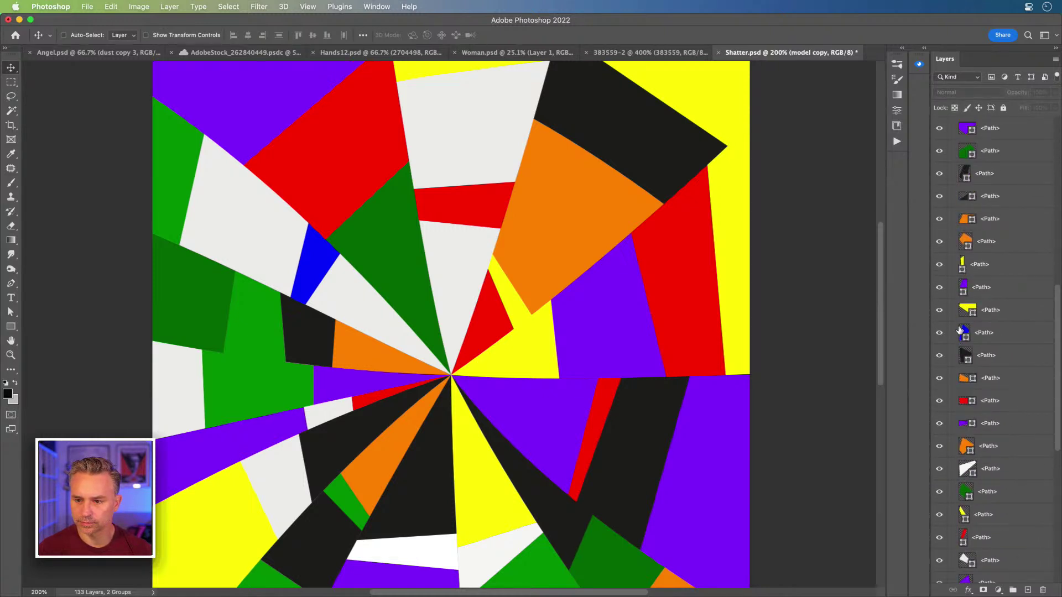
left_click_drag(962, 148, 976, 542)
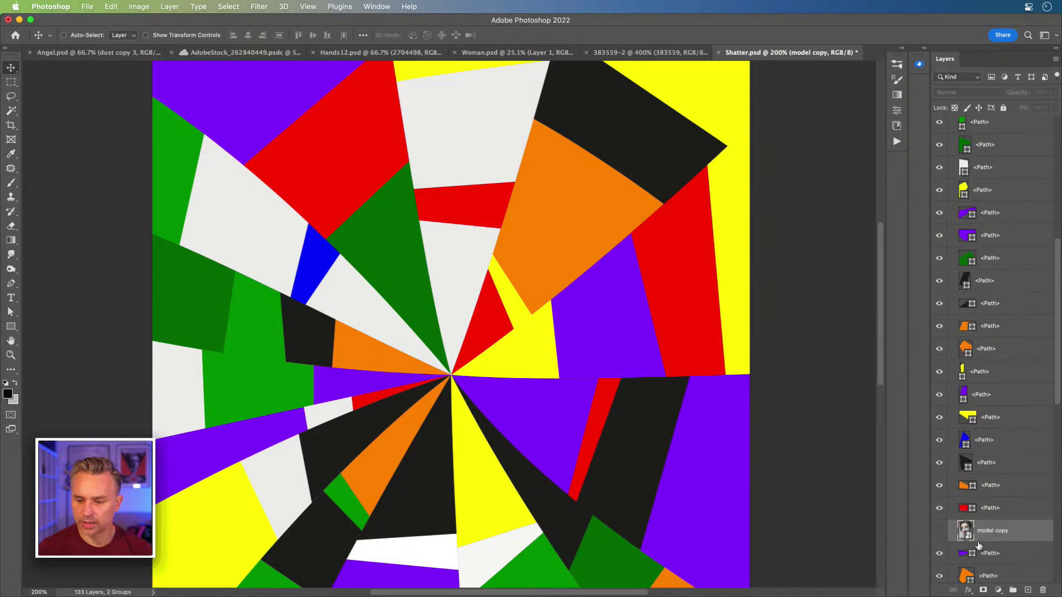
scroll(976, 542, "down", 15)
left_click_drag(1007, 225, 1003, 451)
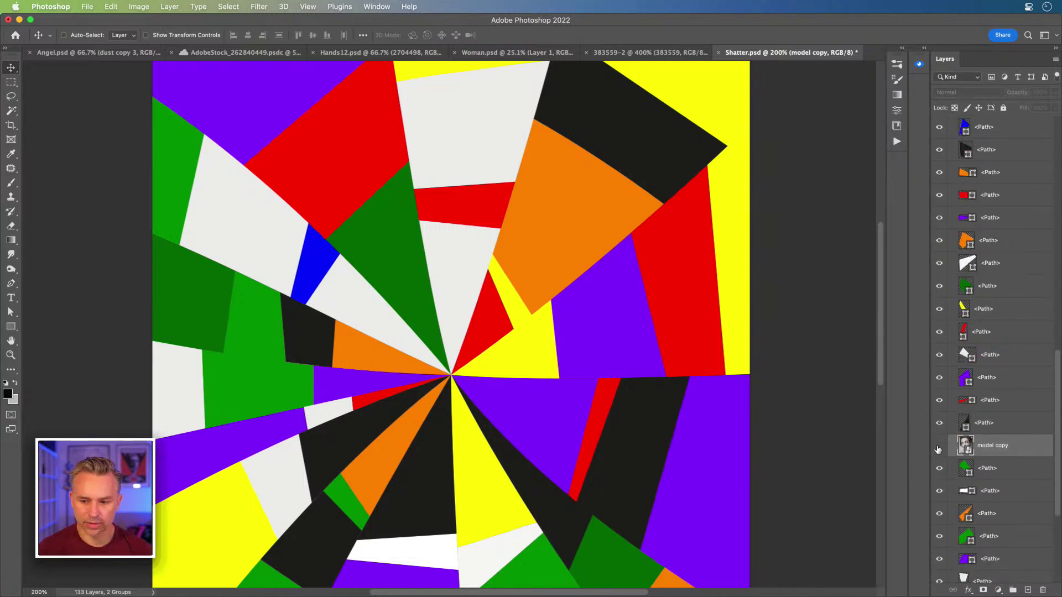
left_click(939, 447)
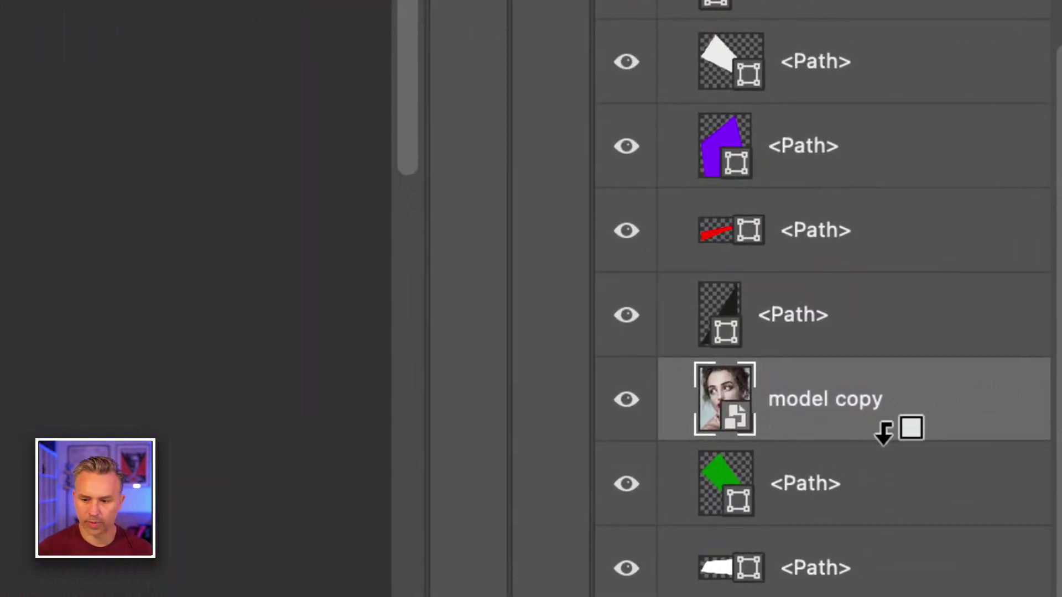
Step: Clip model copy to the green path, compare the result, then release the clip
left_click(883, 434, "alt")
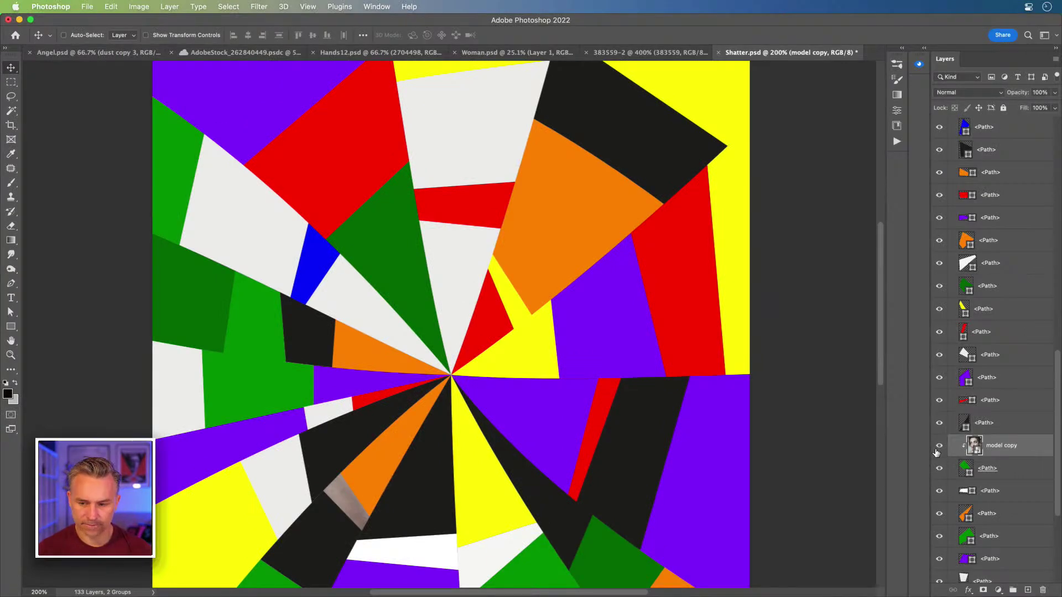
left_click(939, 448)
left_click(939, 448)
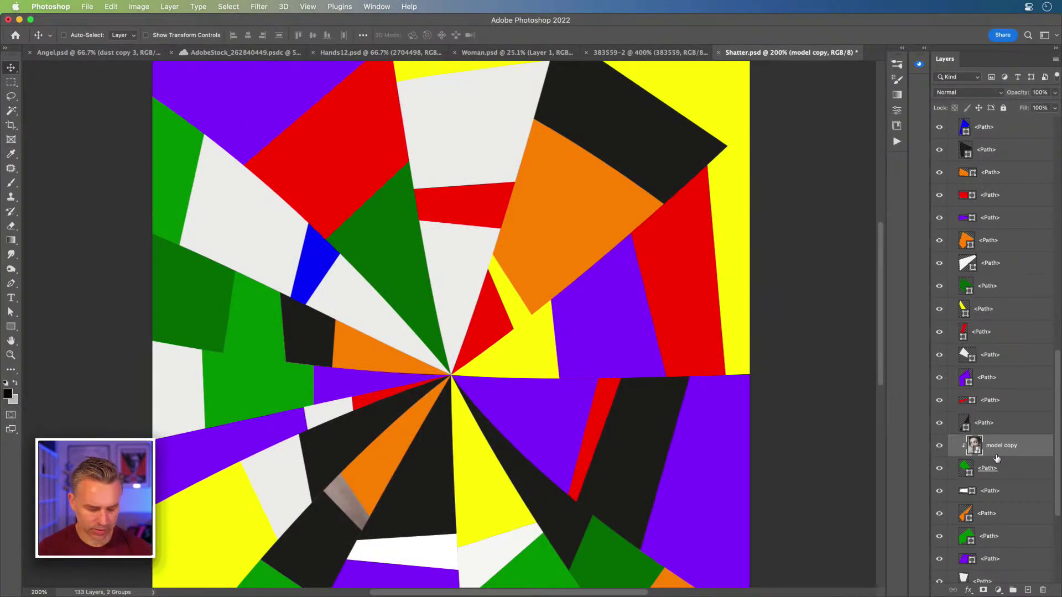
left_click(1006, 453, "alt")
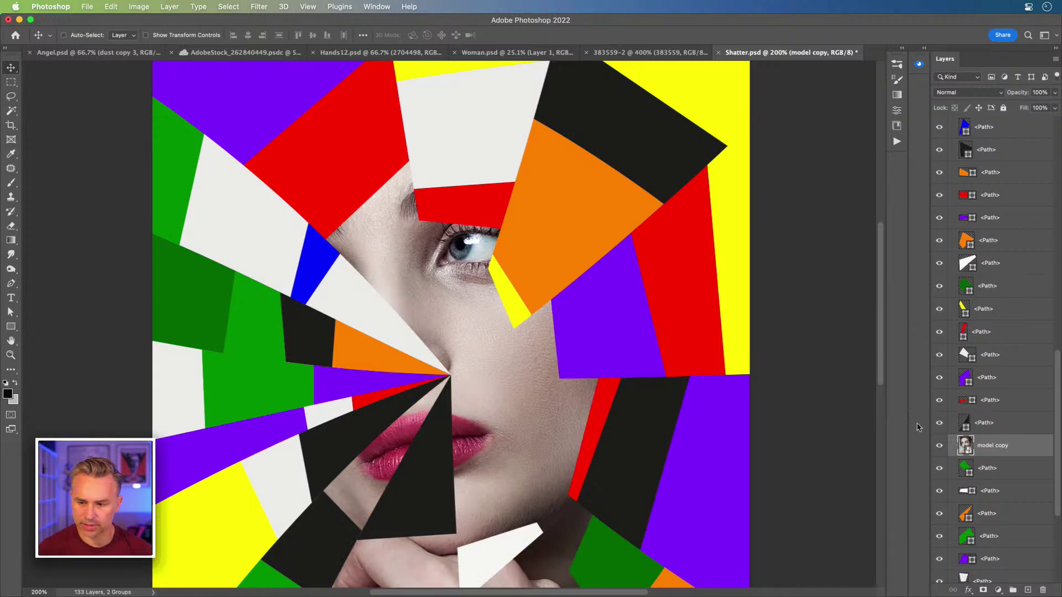
left_click(939, 448)
Step: Re-clip model copy to the green shard path and move the pair higher
left_click(367, 249, "super")
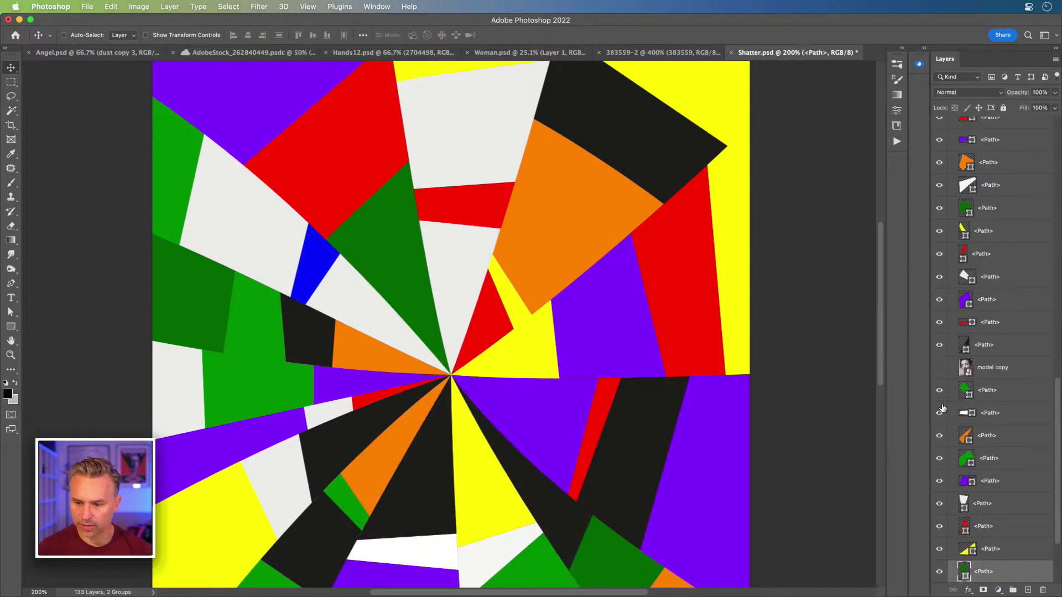
left_click_drag(991, 376, 994, 558)
scroll(1023, 480, "down", 3)
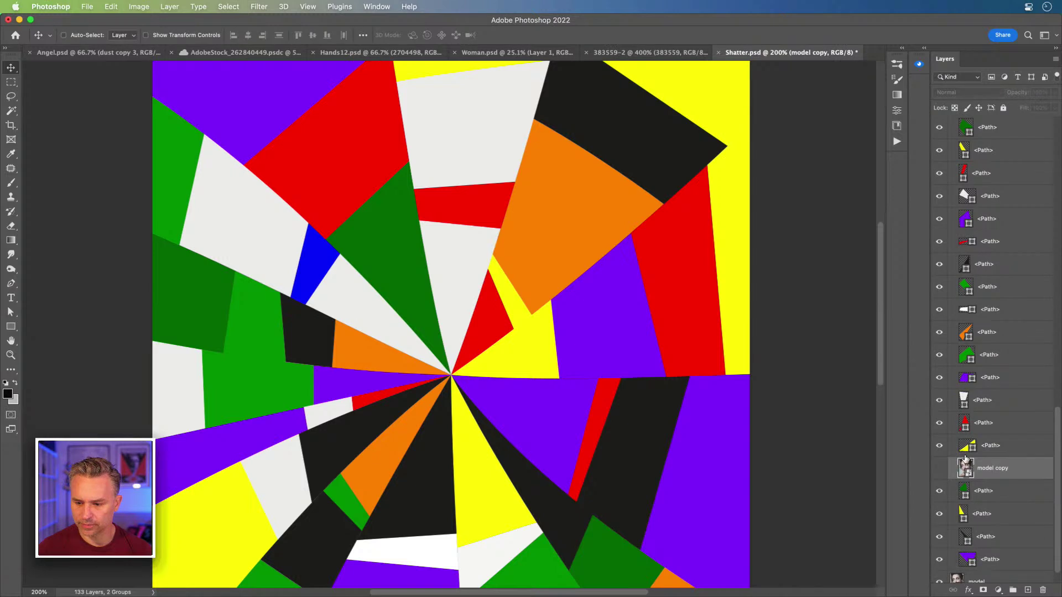
left_click(940, 469)
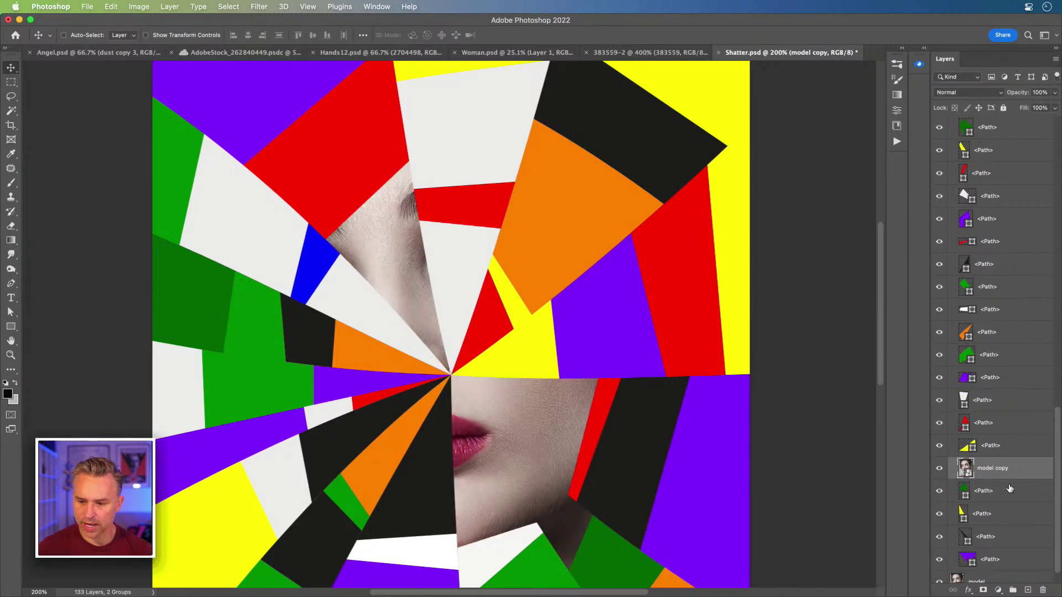
left_click(1010, 478, "alt")
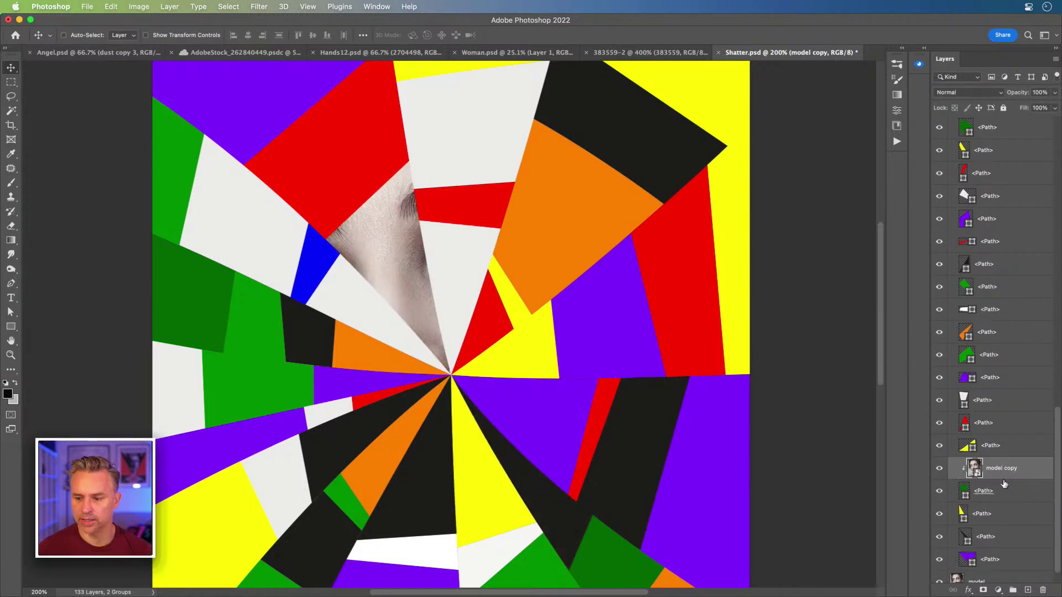
left_click(1004, 484, "shift")
left_click_drag(1007, 475, 979, 159)
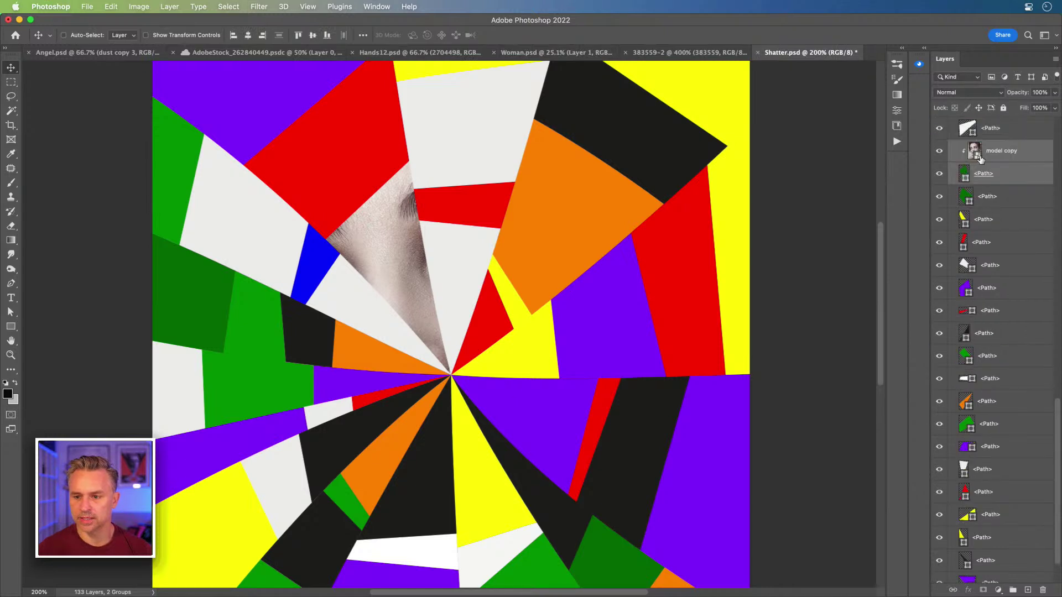
Step: Bring the clipped model copy and green path to the top with Cmd+Shift+], collapsing Layer 1
scroll(1015, 348, "up", 5)
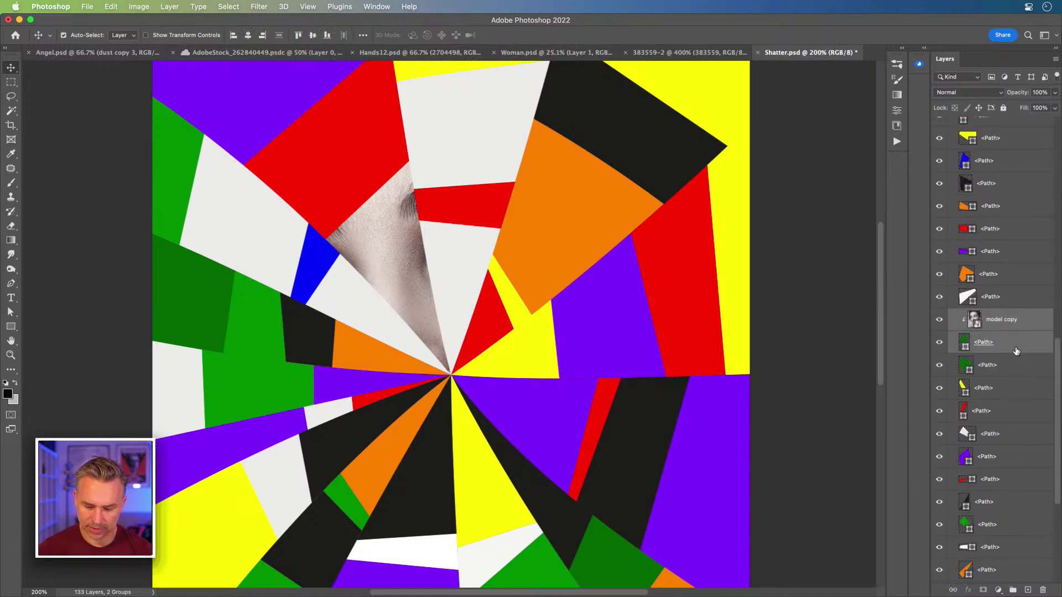
scroll(1017, 351, "down", 6)
scroll(1016, 351, "up", 1)
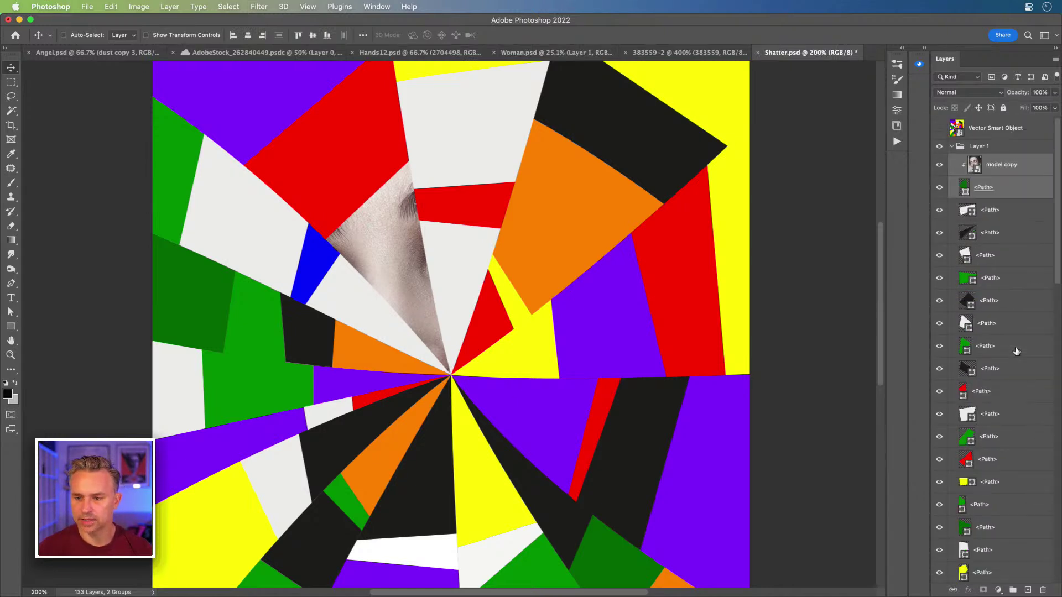
key("super+shift+bracketright")
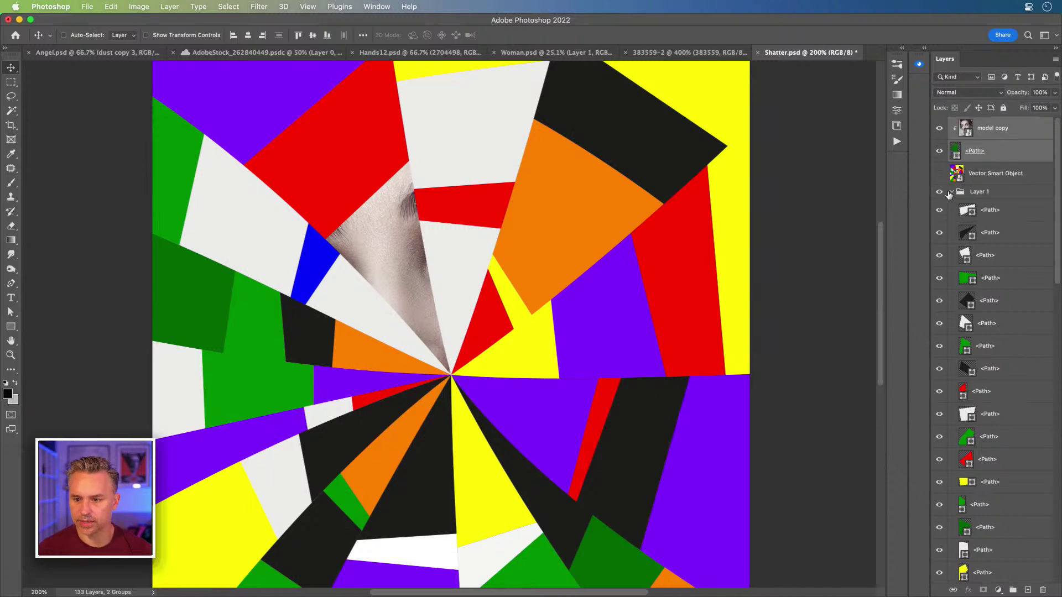
left_click(951, 192)
Step: Hide Layer 1, nudge the face up in the green shard, and re-angle its bevel lighting
left_click(941, 192)
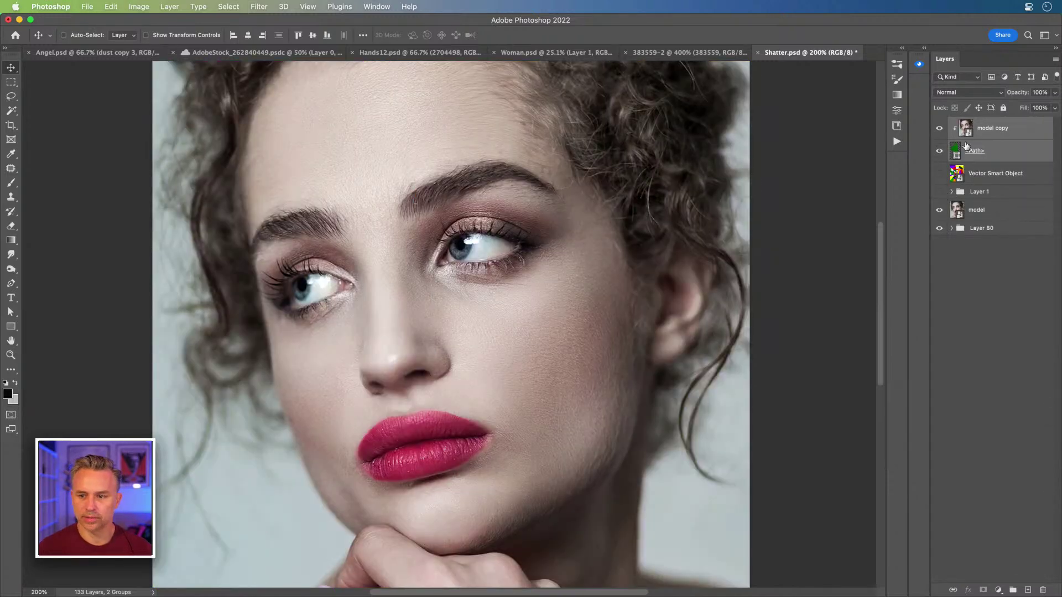
left_click_drag(367, 253, 367, 184)
double_click(1033, 153)
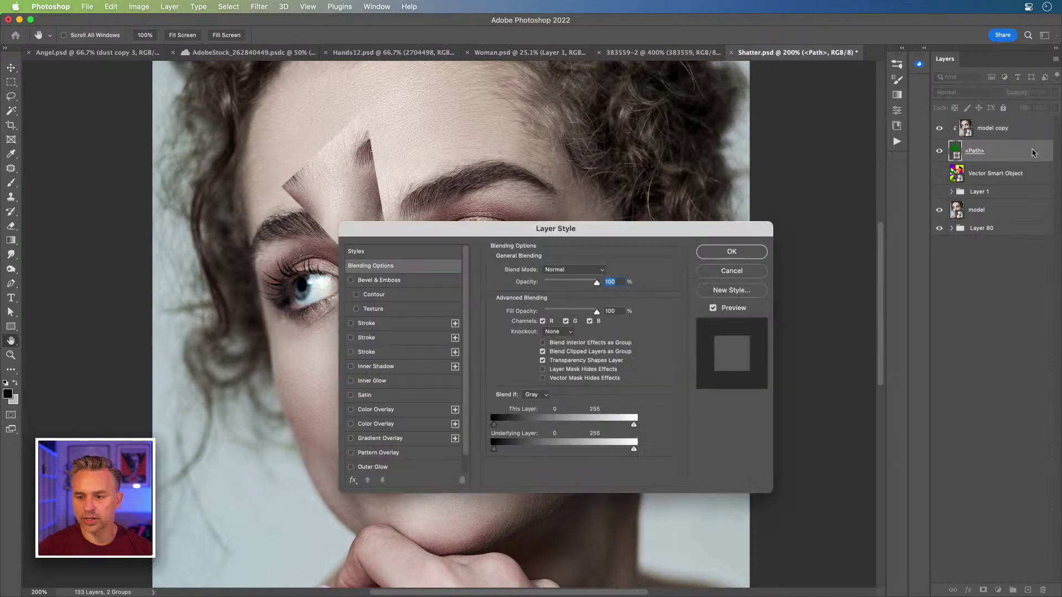
left_click(369, 282)
left_click_drag(442, 228, 646, 243)
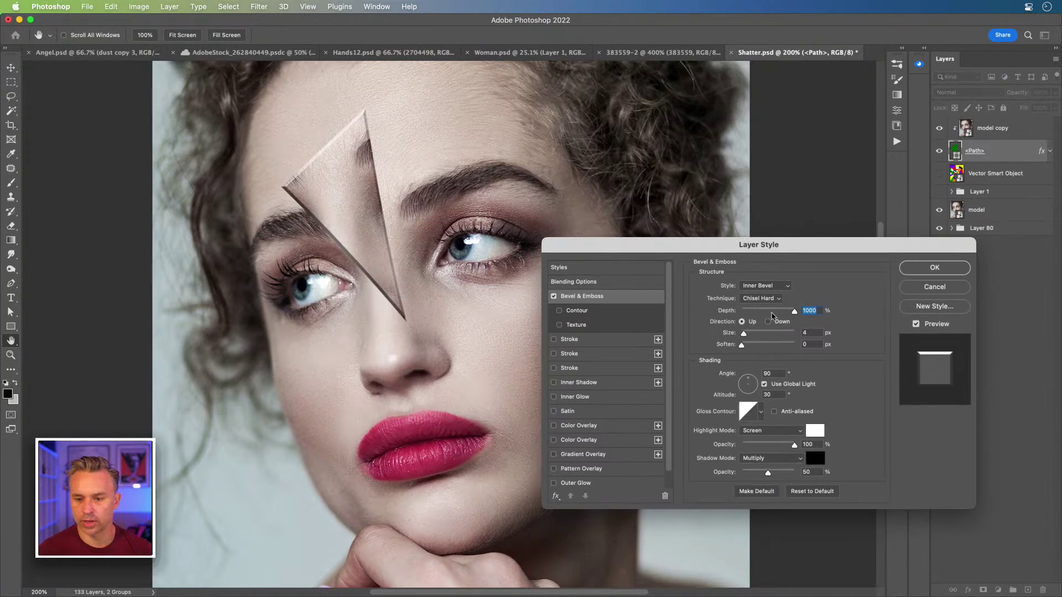
left_click_drag(749, 386, 755, 386)
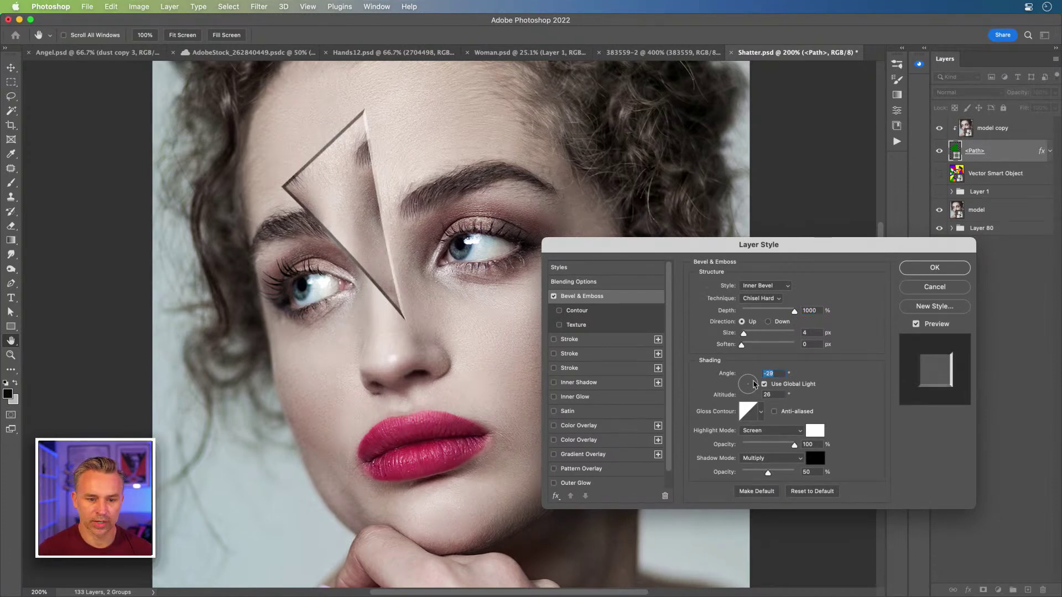
left_click(915, 271)
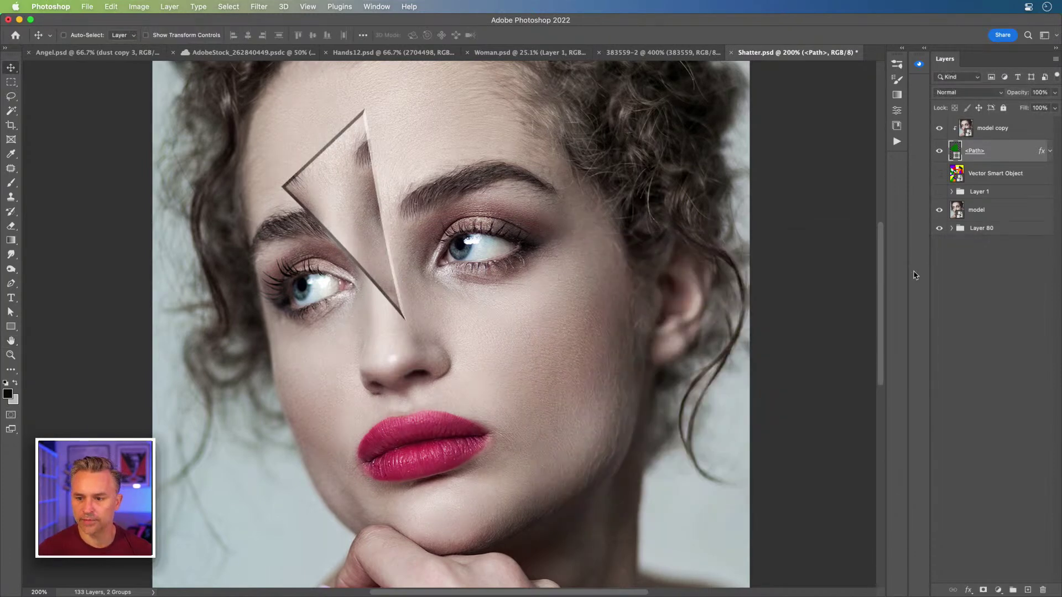
left_click_drag(941, 150, 936, 118)
Step: Hide the model photo, expand Layer 80, and test-move a shard with its image, then undo
left_click(979, 213)
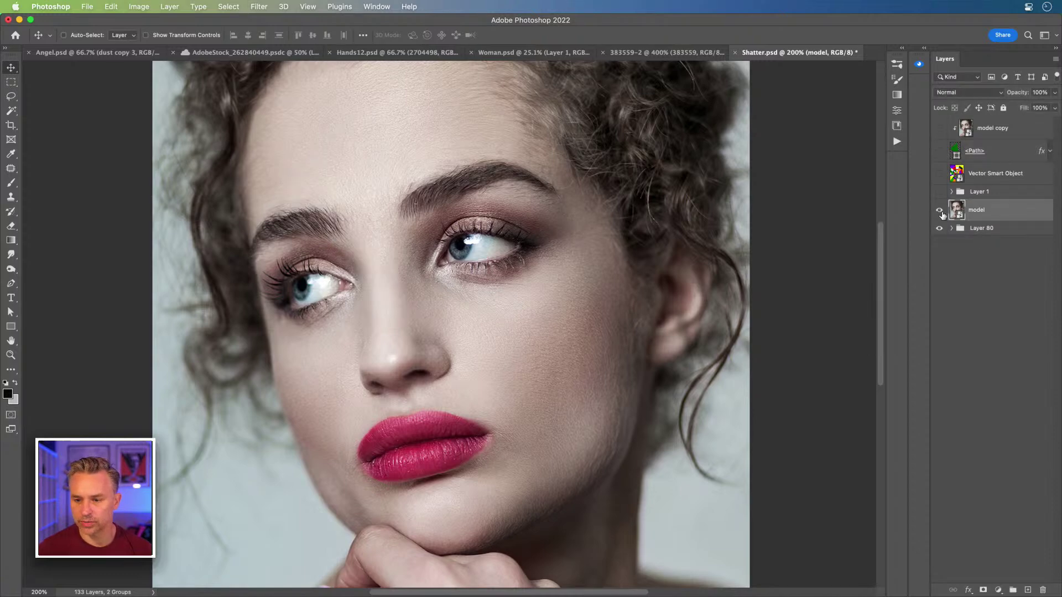
left_click(939, 210)
left_click(951, 229)
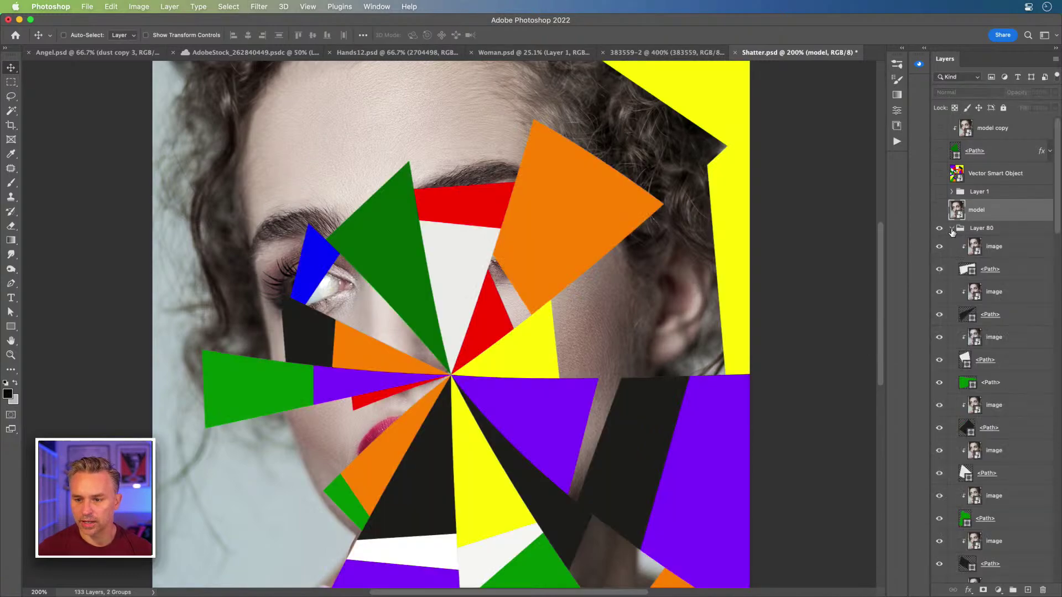
left_click(996, 247)
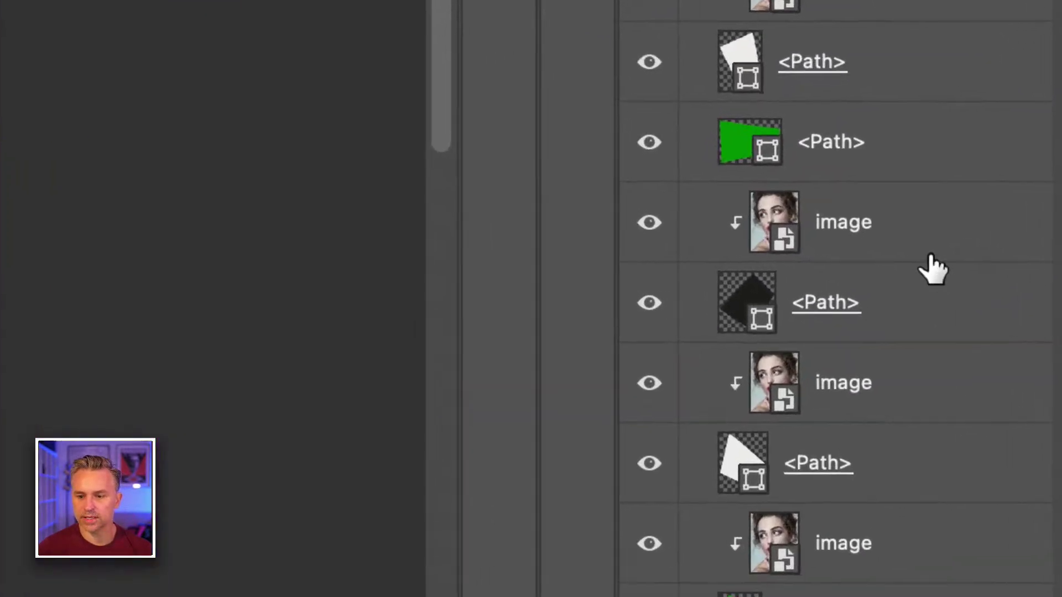
left_click(1002, 407)
left_click(901, 315)
left_click(896, 249)
left_click(895, 325)
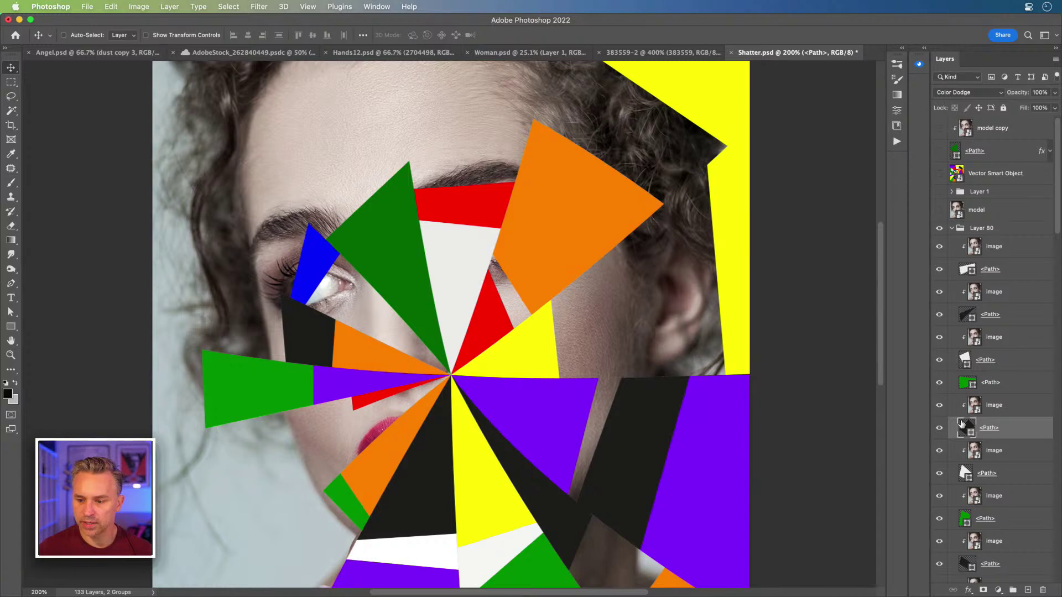
left_click(993, 407, "shift")
left_click_drag(498, 301, 443, 272)
key("super+z")
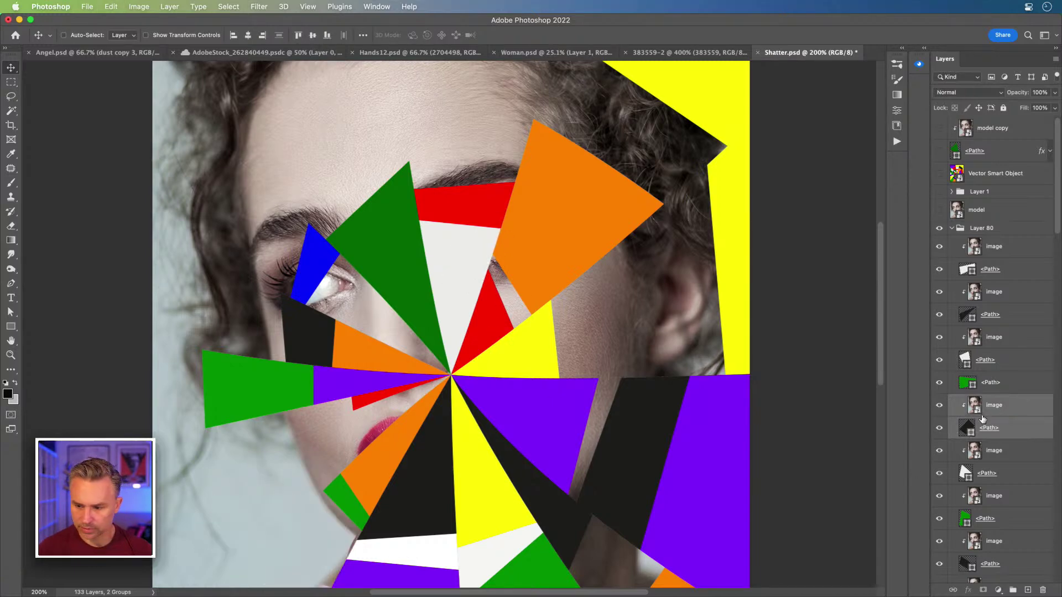
Step: Select every layer in Layer 80 down to the bottom shard path and keep Normal blending
left_click(1000, 256)
scroll(990, 387, "down", 10)
left_click(1006, 574, "shift")
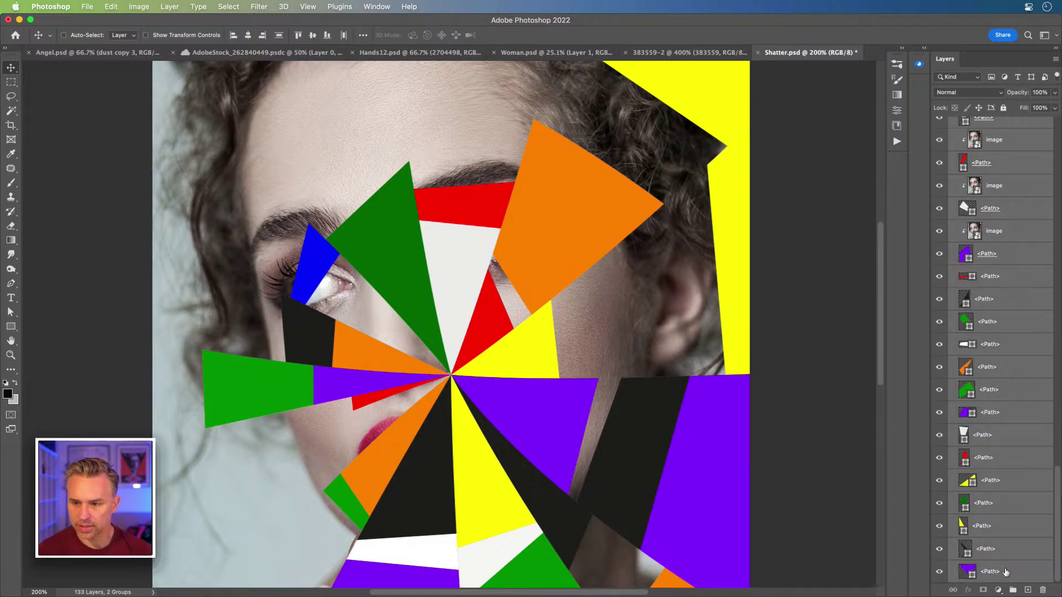
left_click(966, 92)
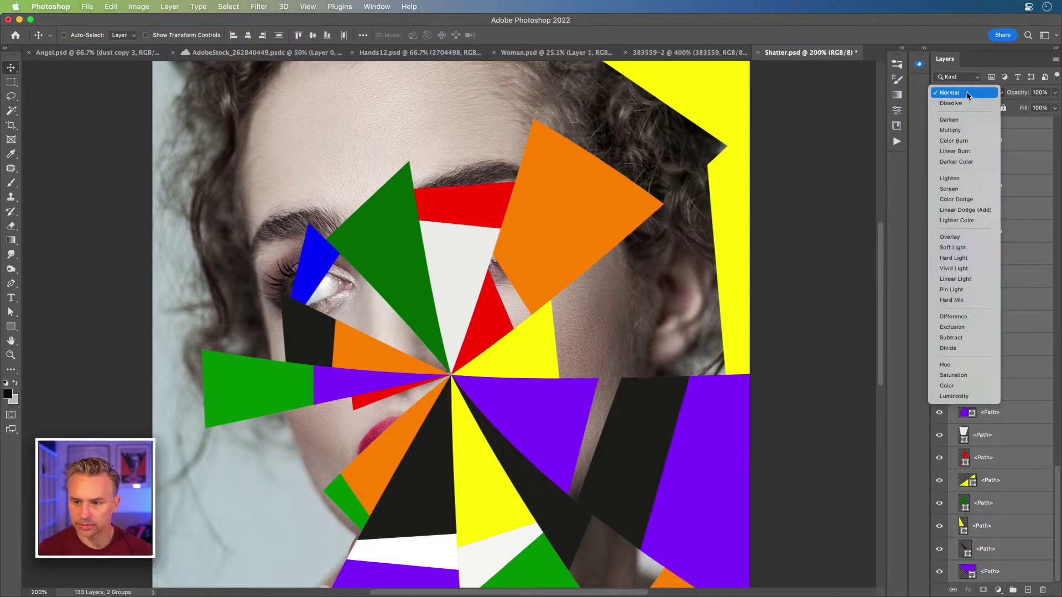
left_click(968, 94)
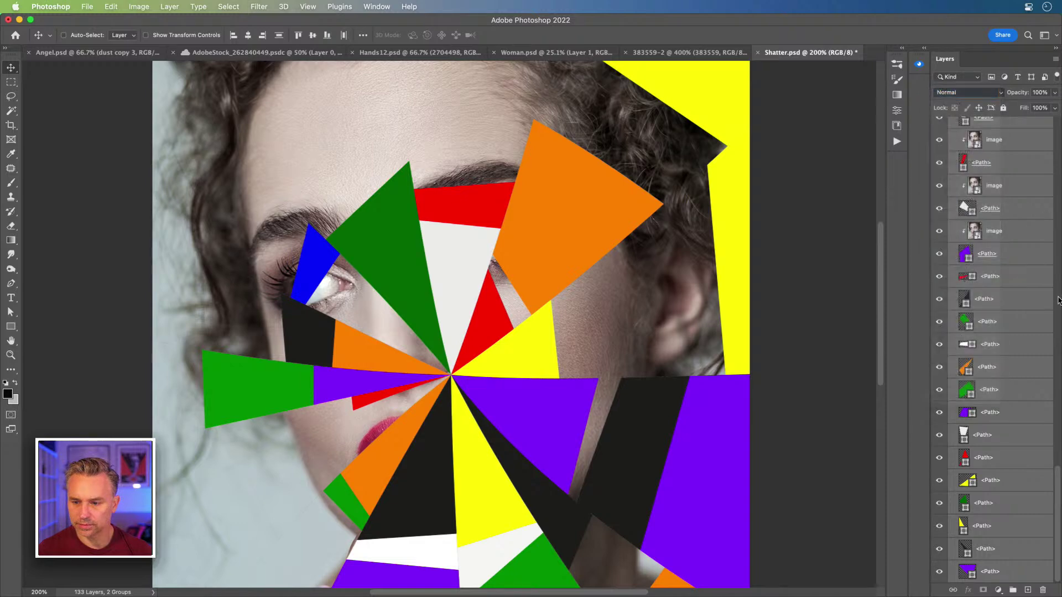
Step: Shift the purple shard and its image slightly, then zoom in on the purple path
left_click(996, 276)
left_click(969, 237)
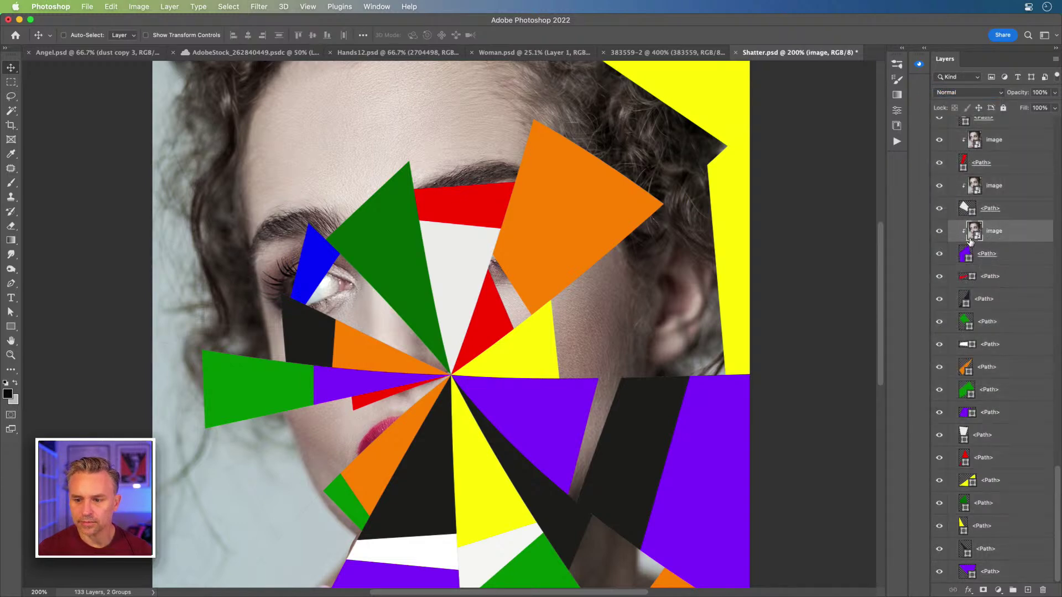
left_click(939, 257)
left_click(938, 258)
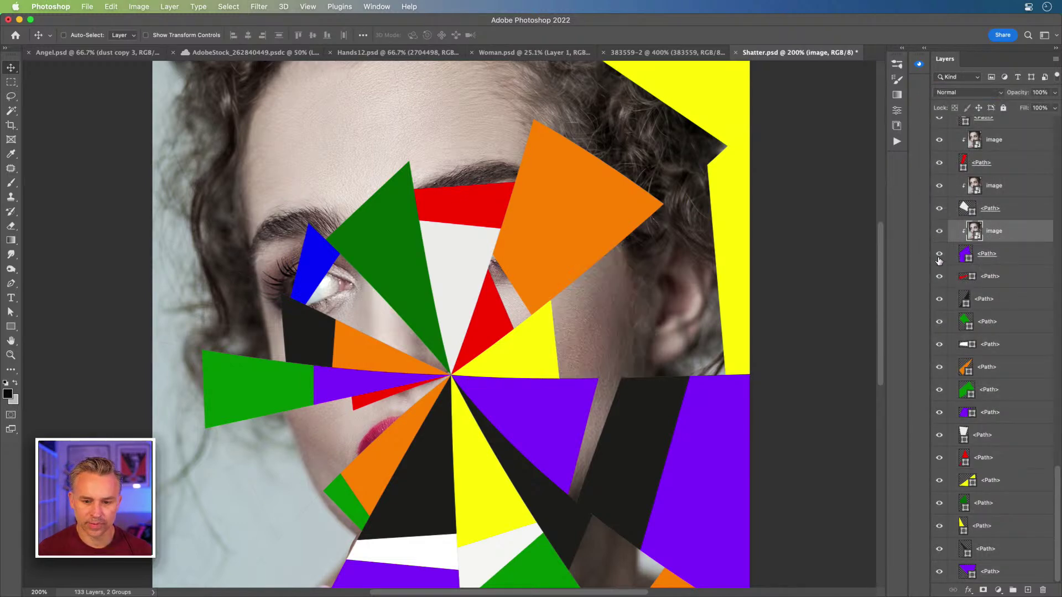
left_click(1008, 255, "shift")
mouse_move(608, 287)
left_mouse_down()
mouse_move(629, 280)
mouse_move(530, 232)
mouse_move(586, 288)
mouse_move(606, 274)
left_mouse_up()
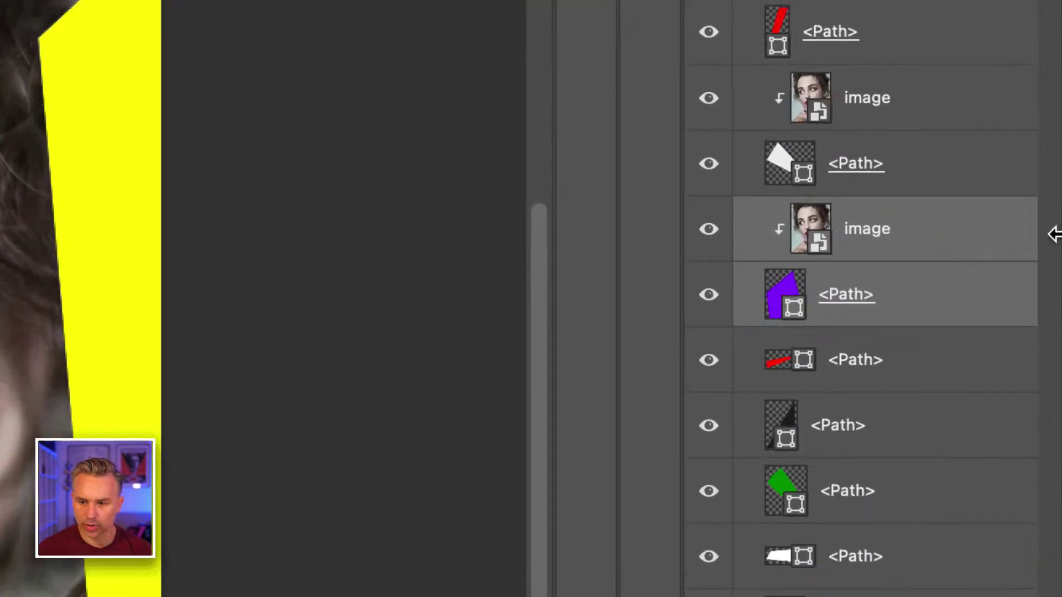
left_click(784, 294)
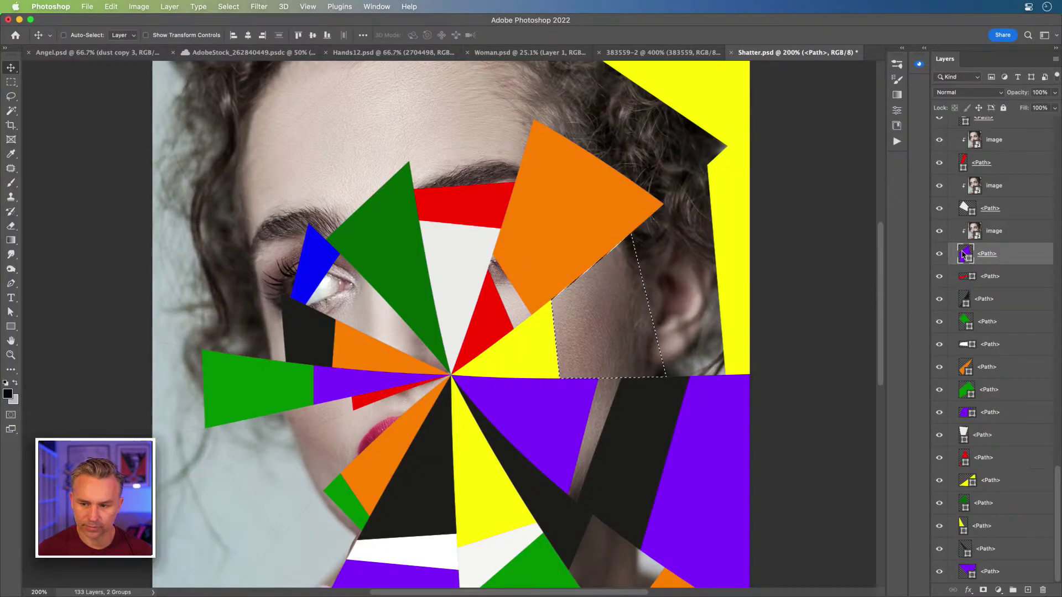
left_click(963, 255, "alt")
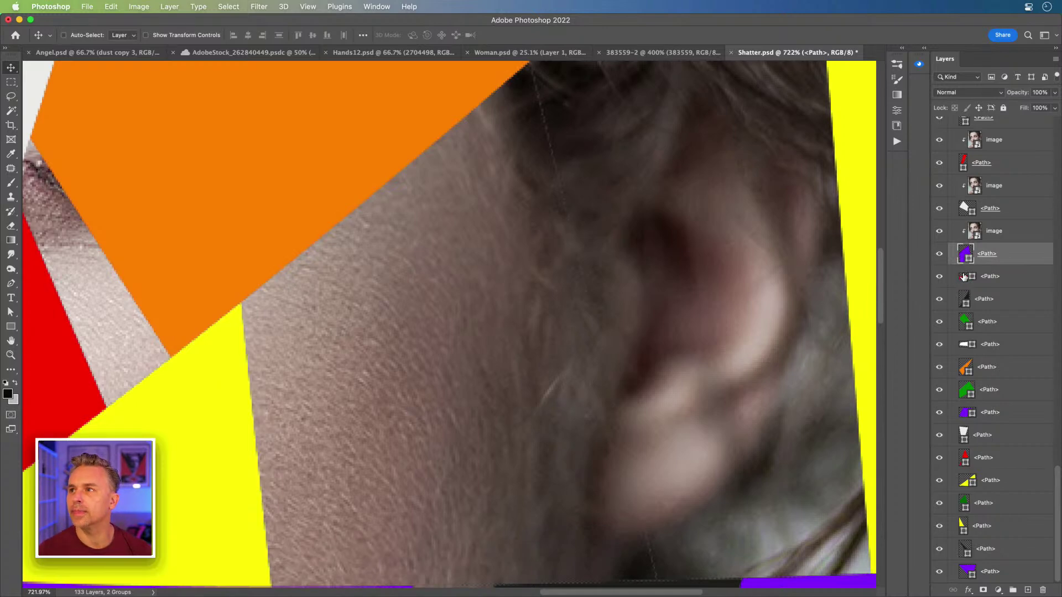
Step: Browse the Layer menu commands without choosing anything
left_click(157, 8)
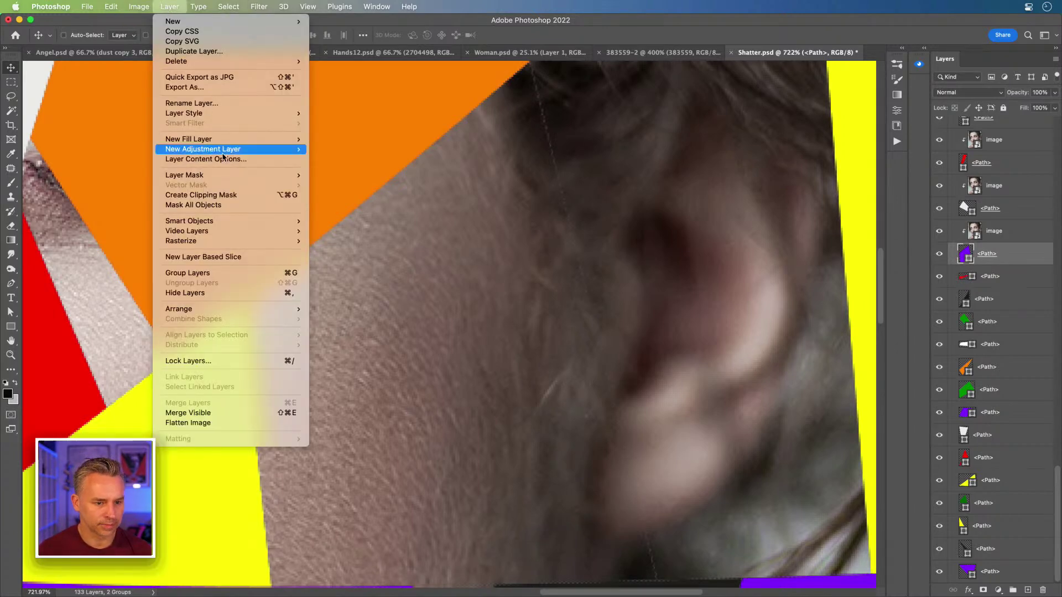
mouse_move(222, 154)
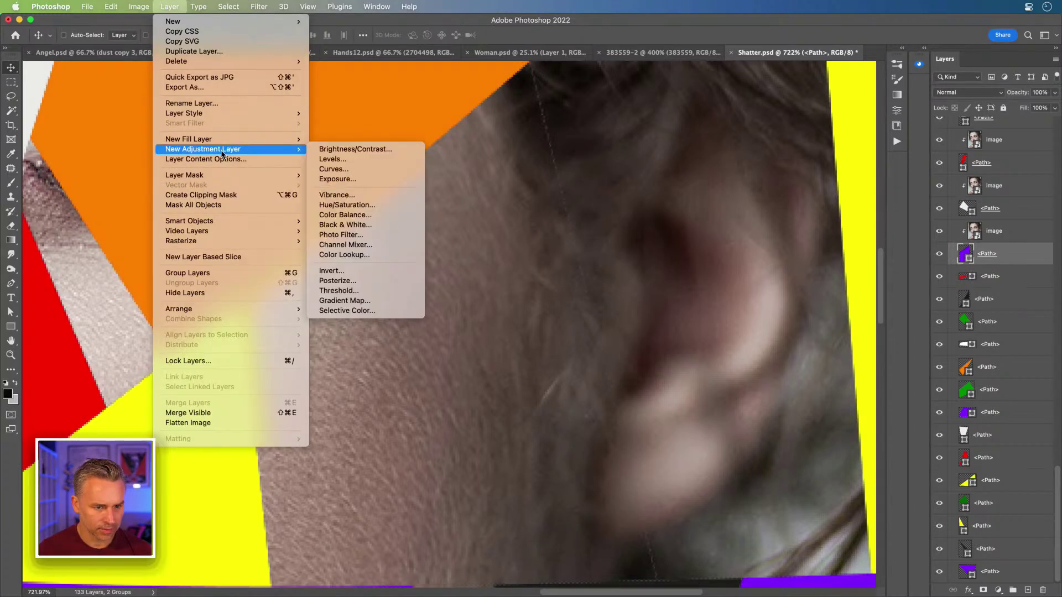
mouse_move(225, 179)
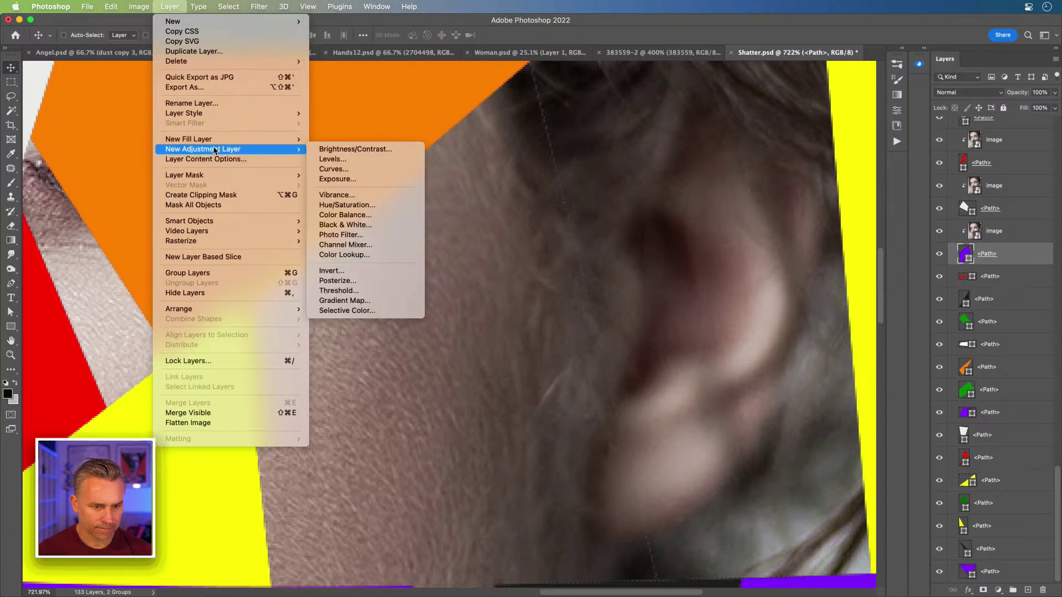
mouse_move(222, 225)
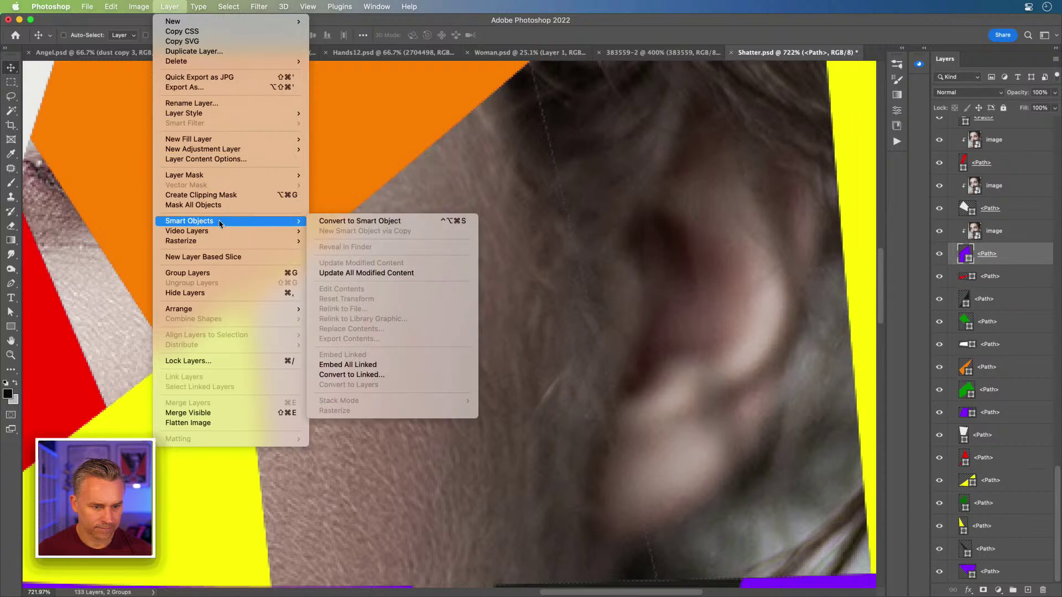
left_click(965, 257)
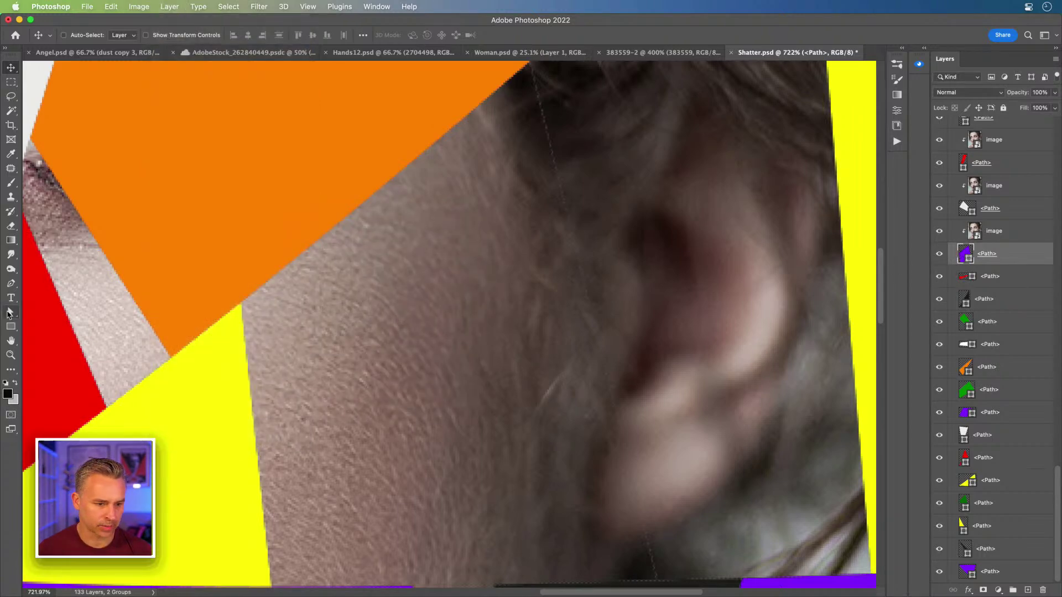
Step: Zoom out and use Path Selection to select all anchor points of the purple shard
left_click(10, 312)
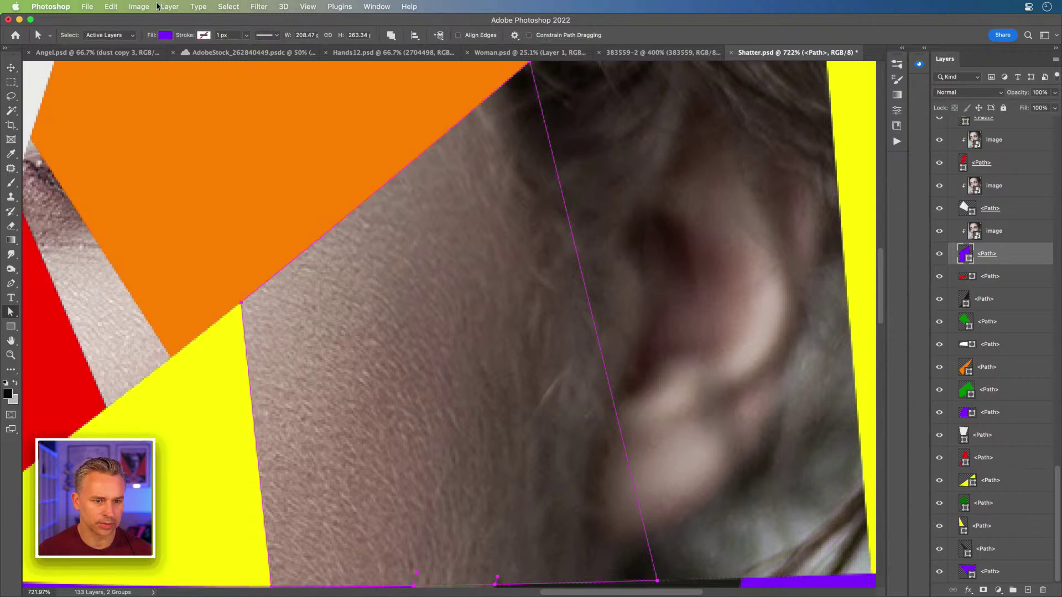
left_click(169, 6)
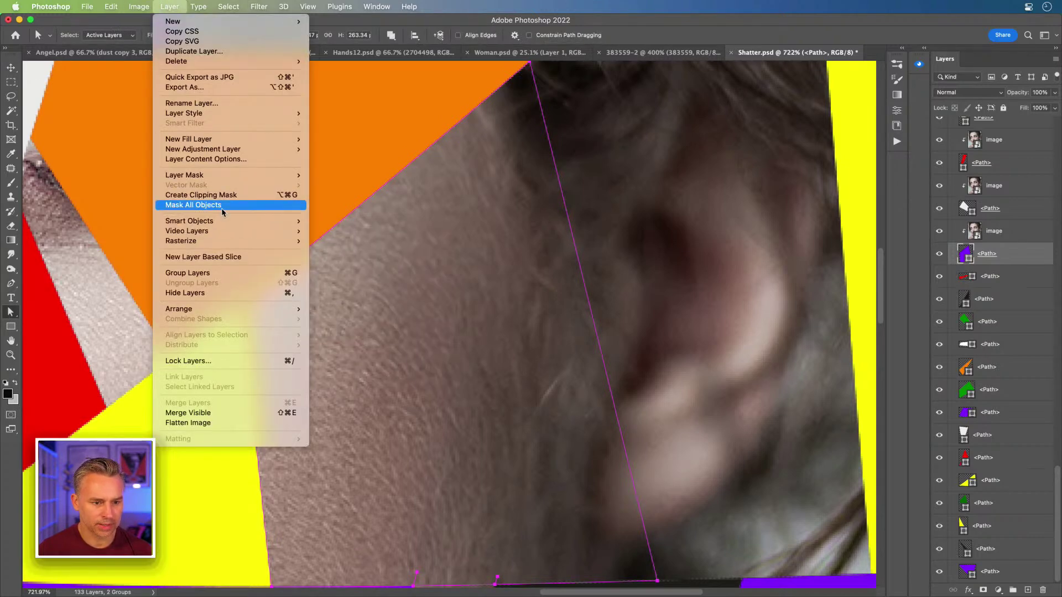
mouse_move(216, 221)
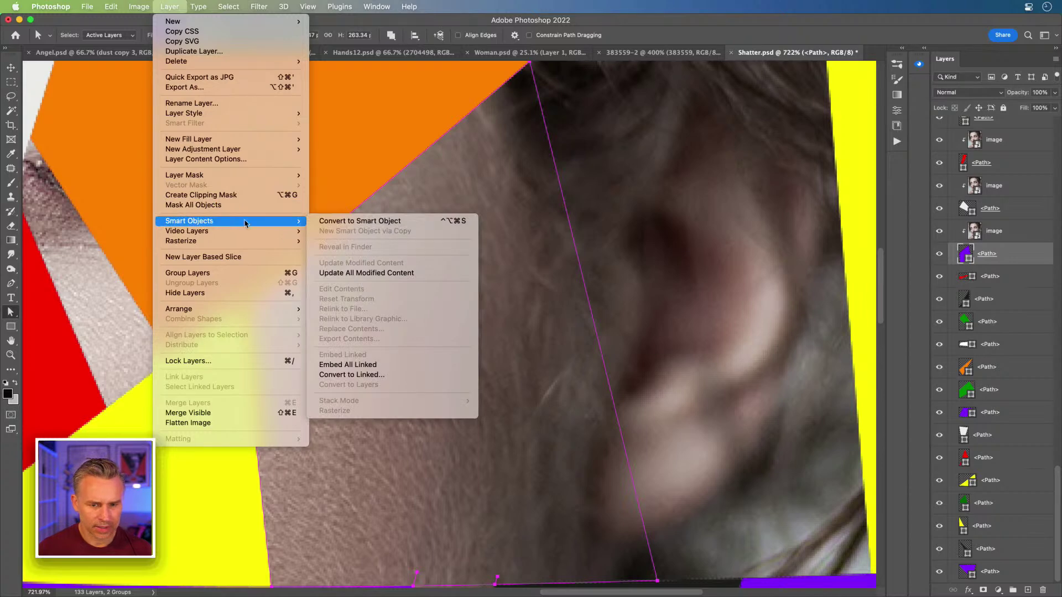
key("Escape")
key("super+minus")
key("super+minus")
key("super+minus")
key("super+minus")
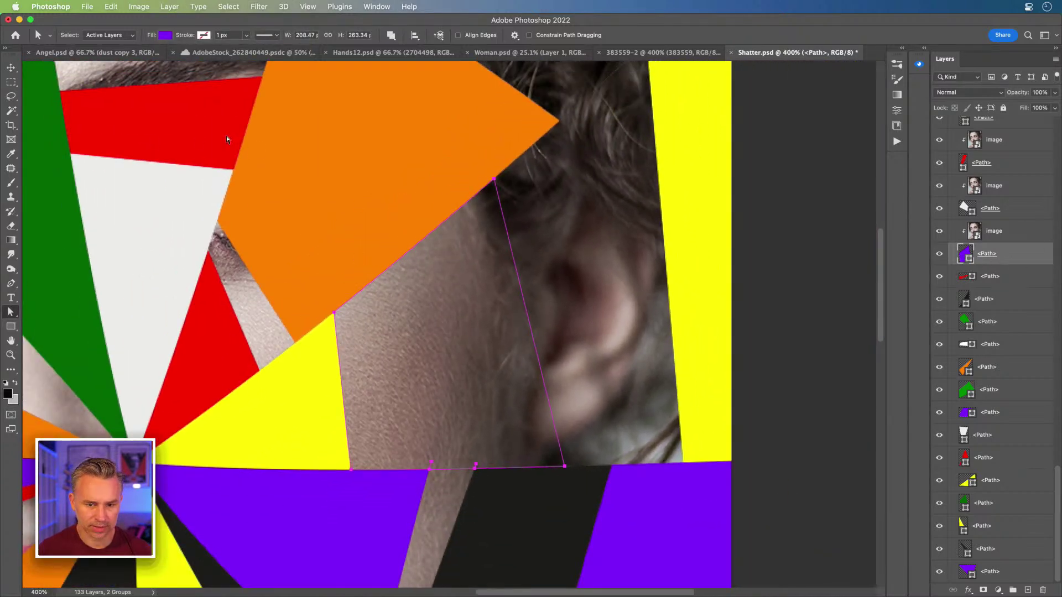
left_click_drag(360, 255, 690, 567)
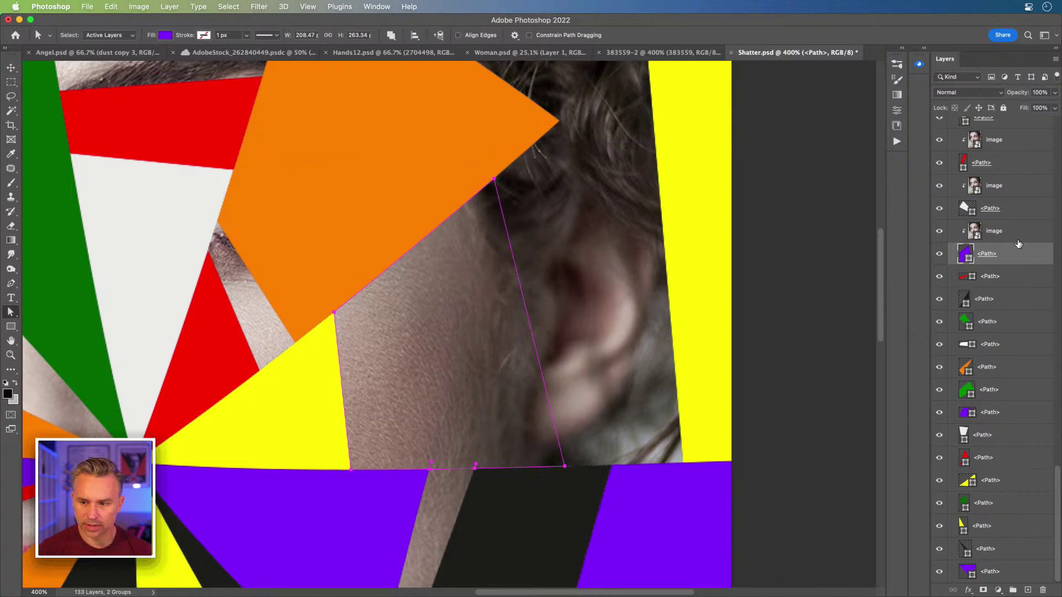
left_click(1014, 239)
left_click(980, 259)
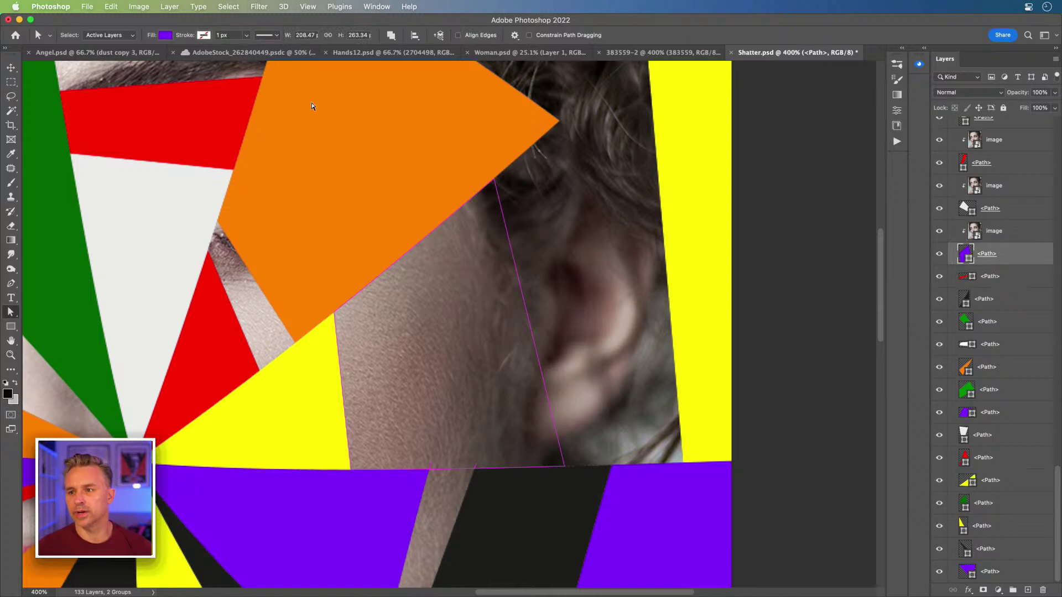
Step: Fit Shatter.psd in the window, then view Angel.psd at 100%
key("super+0")
left_click(59, 56)
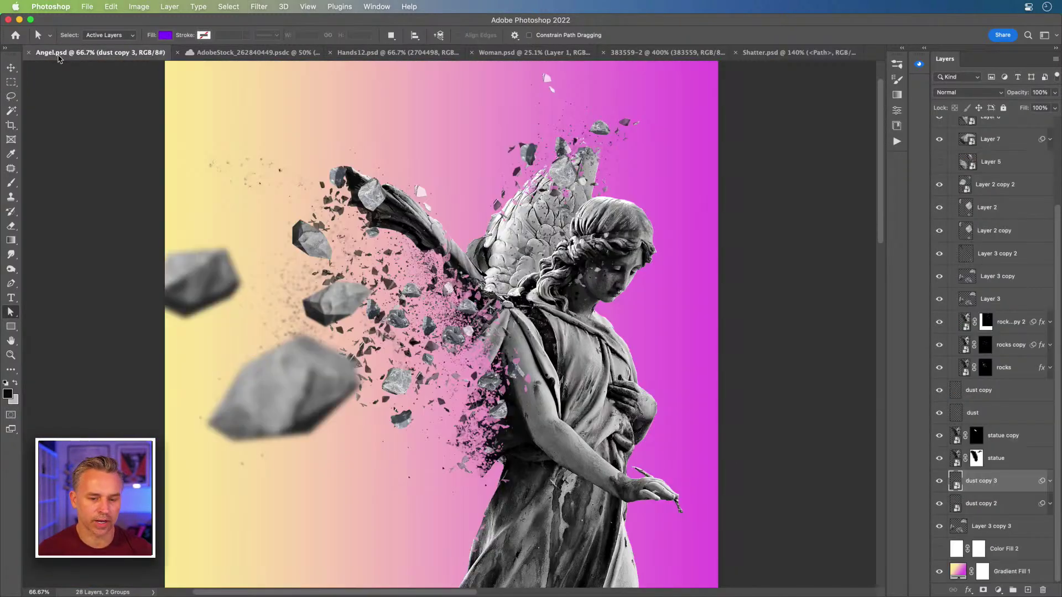
key("super+1")
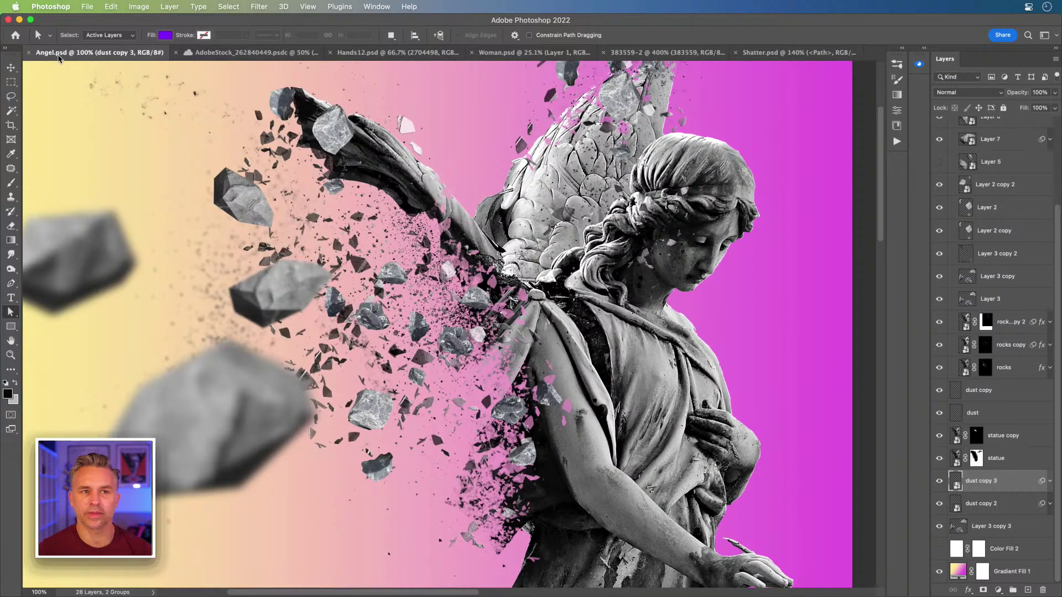
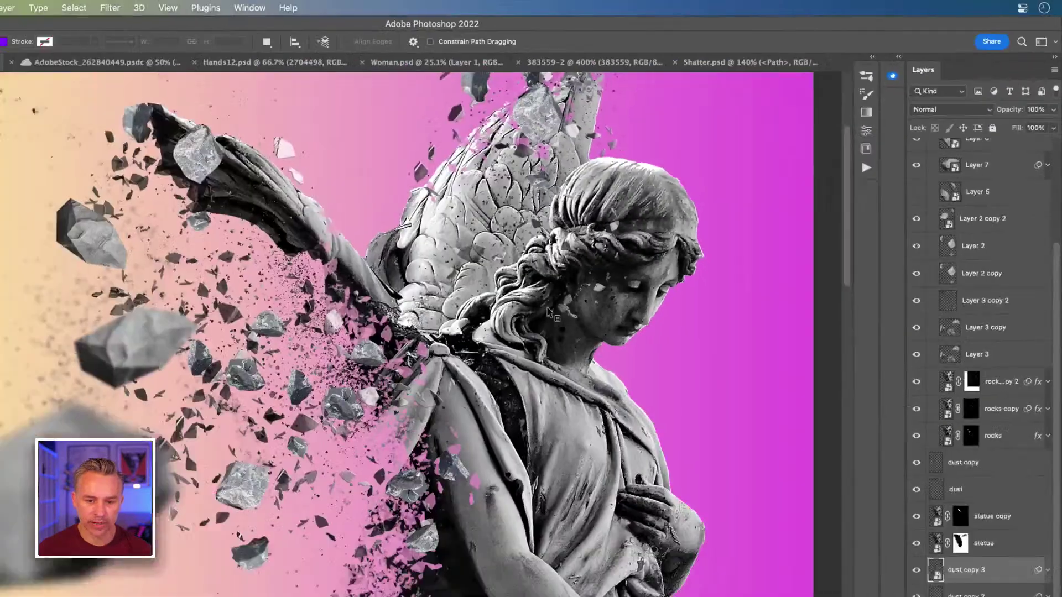
Step: Pan across the Angel.psd composite and recentre the view on the whole image
scroll(333, 337, "down", 10)
scroll(615, 360, "up", 10)
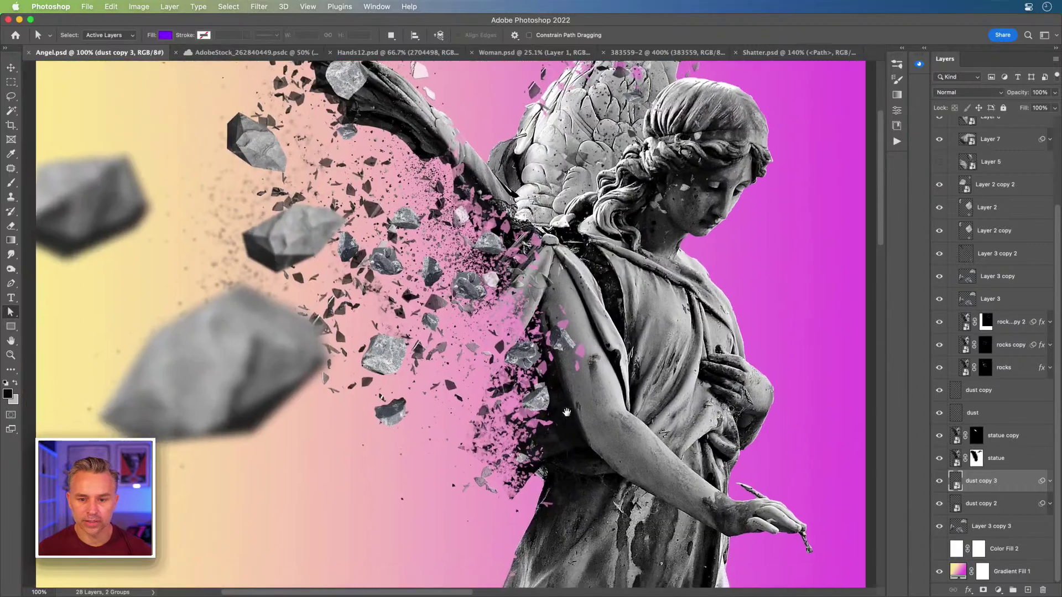
left_click_drag(567, 413, 573, 402)
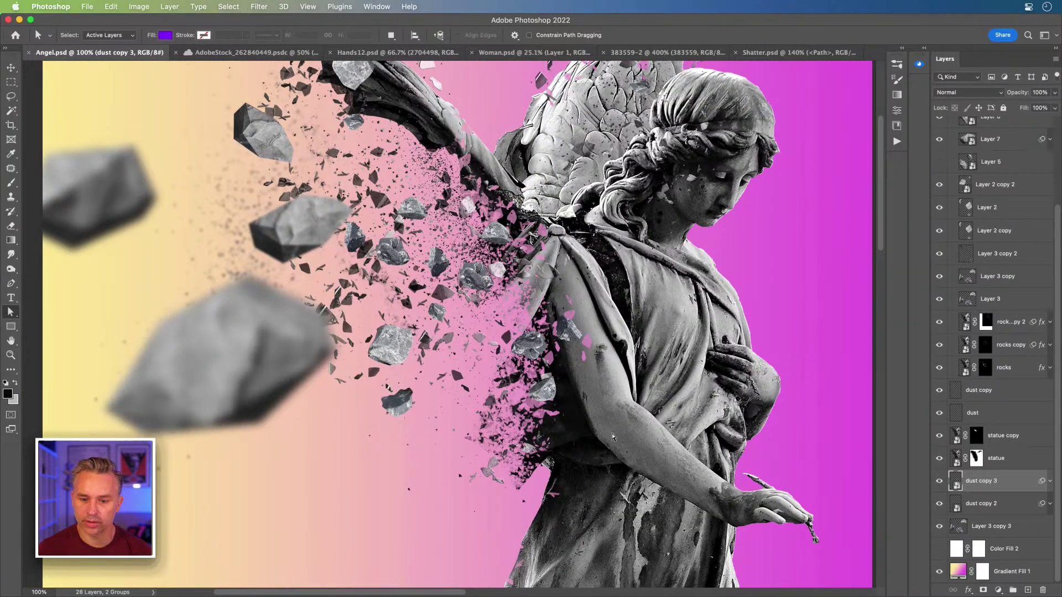
left_click_drag(329, 209, 417, 352)
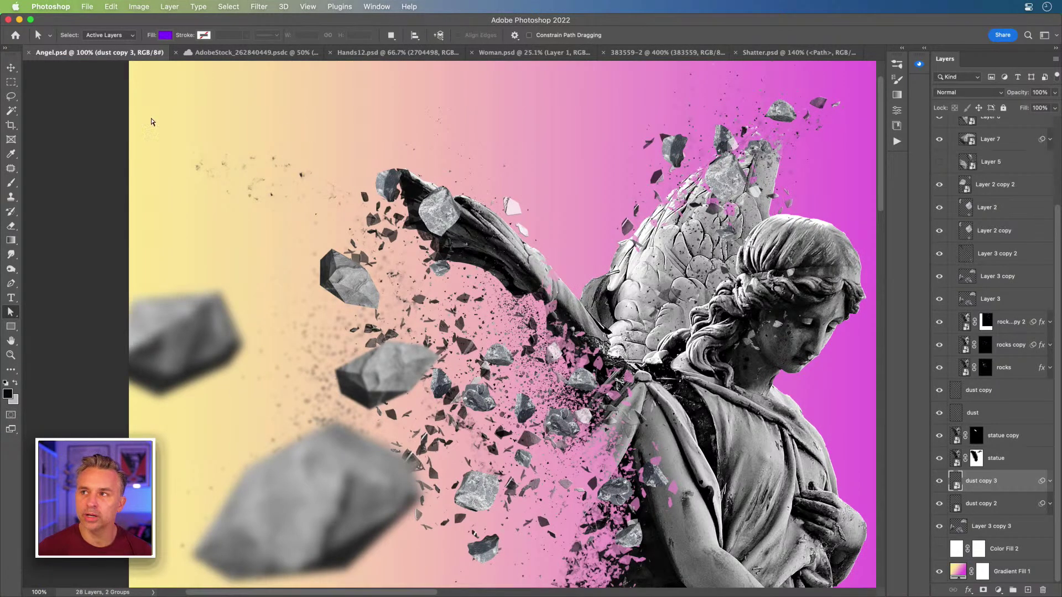
left_click_drag(359, 189, 295, 137)
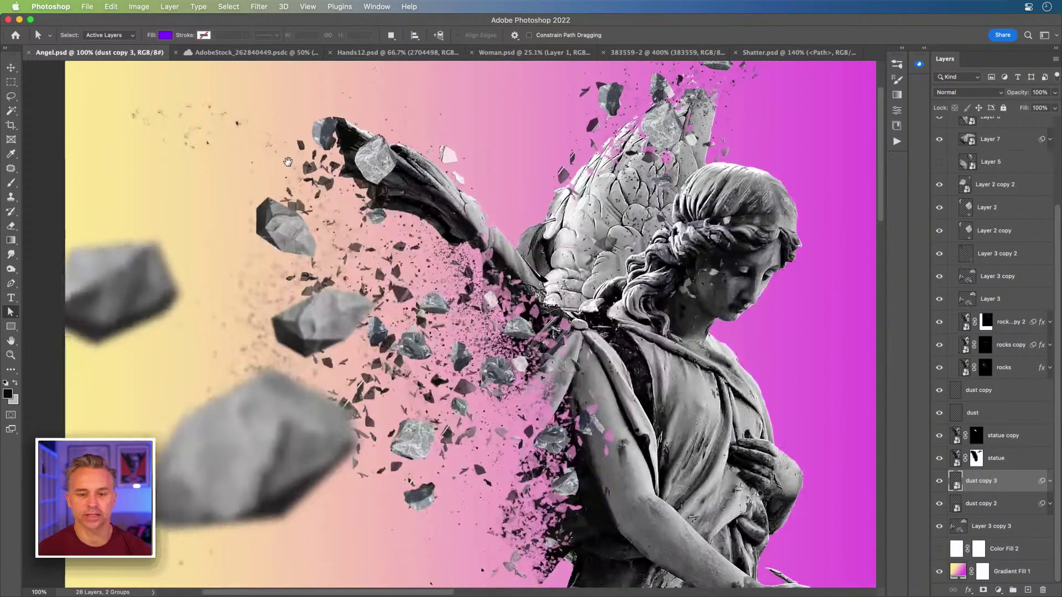
Step: Show the composite full screen with panels hidden, inspect the shards, then fit it to screen
key("f")
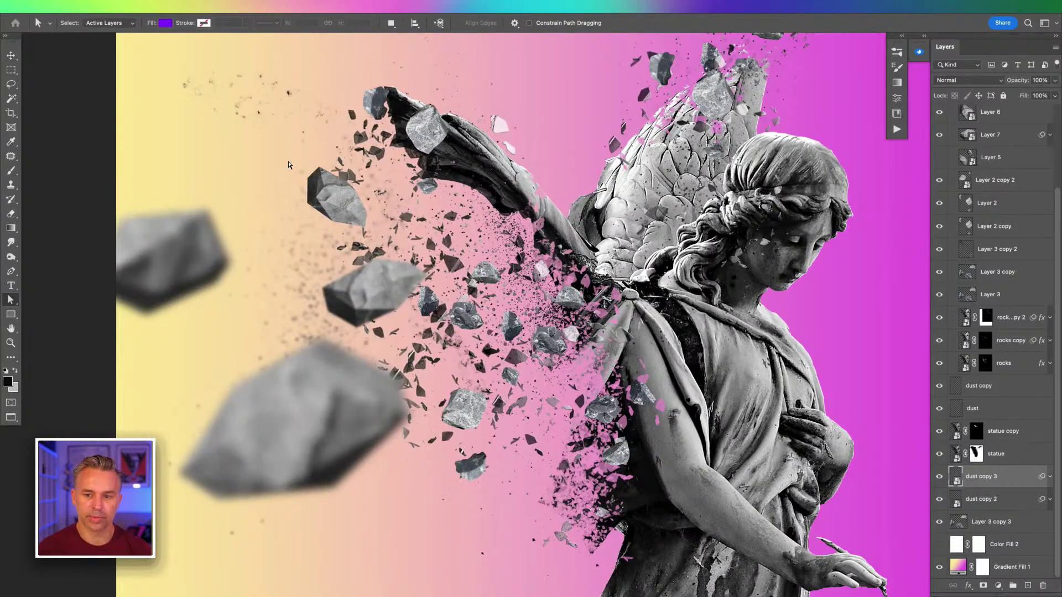
key("f")
key("ctrl+plus")
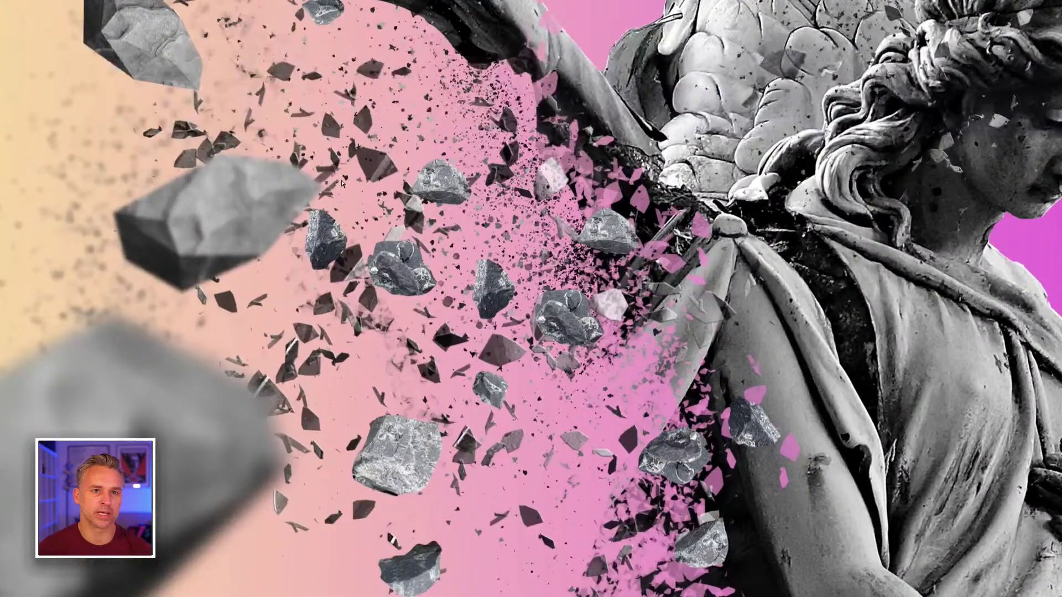
left_click_drag(619, 183, 603, 233)
key("ctrl+0")
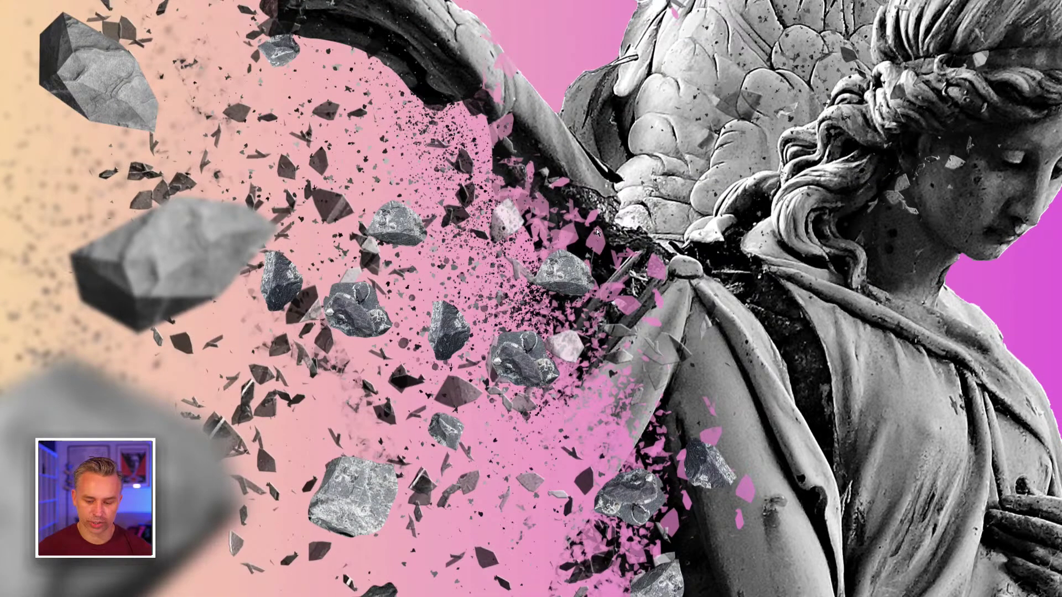